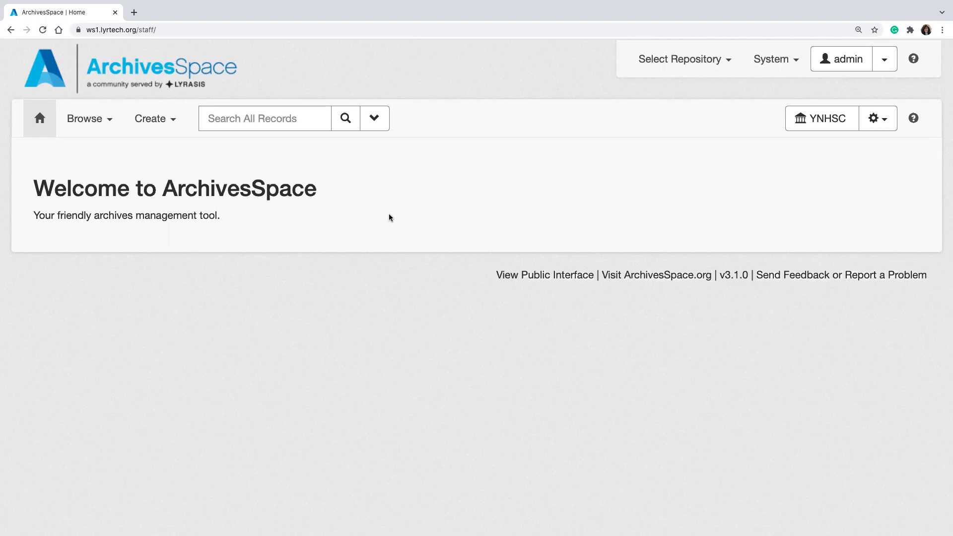
Open the Select Repository chooser at the top, with YNHSC as the current repository.
click(679, 59)
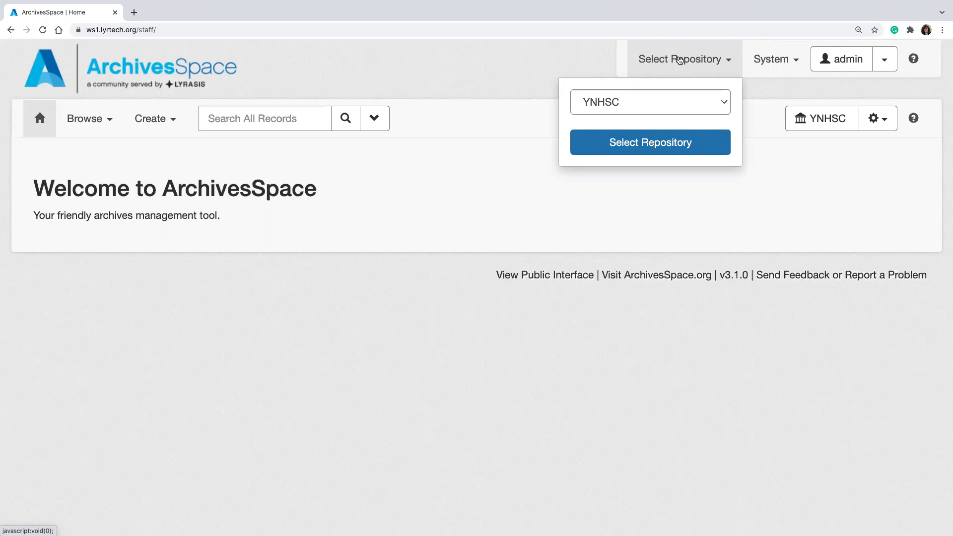
Keep YNHSC selected in the repository box and bring up the System administration menu.
click(699, 102)
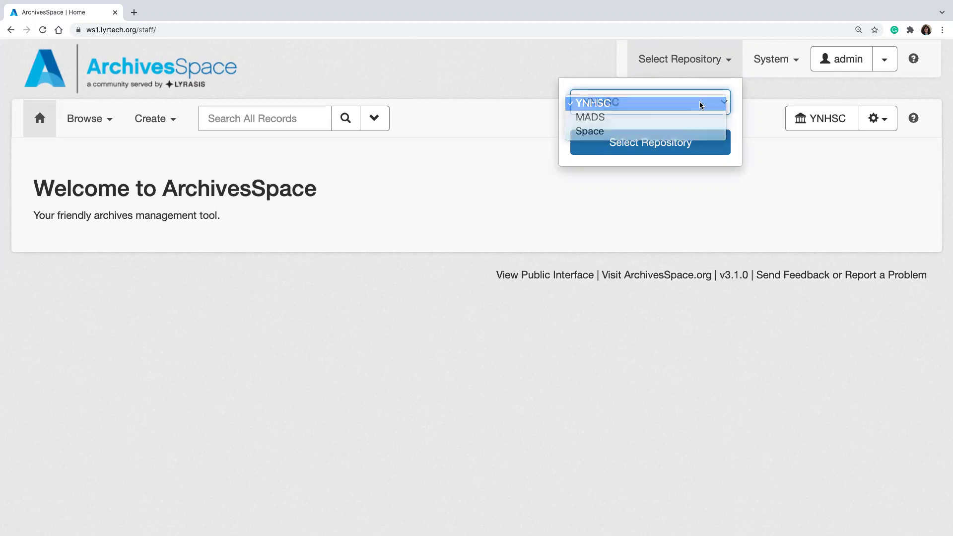
click(700, 103)
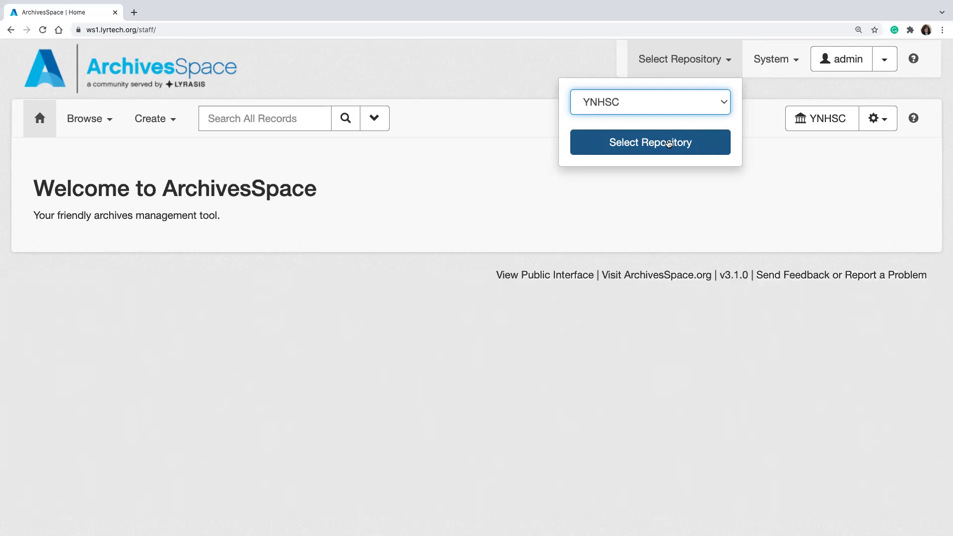
click(779, 69)
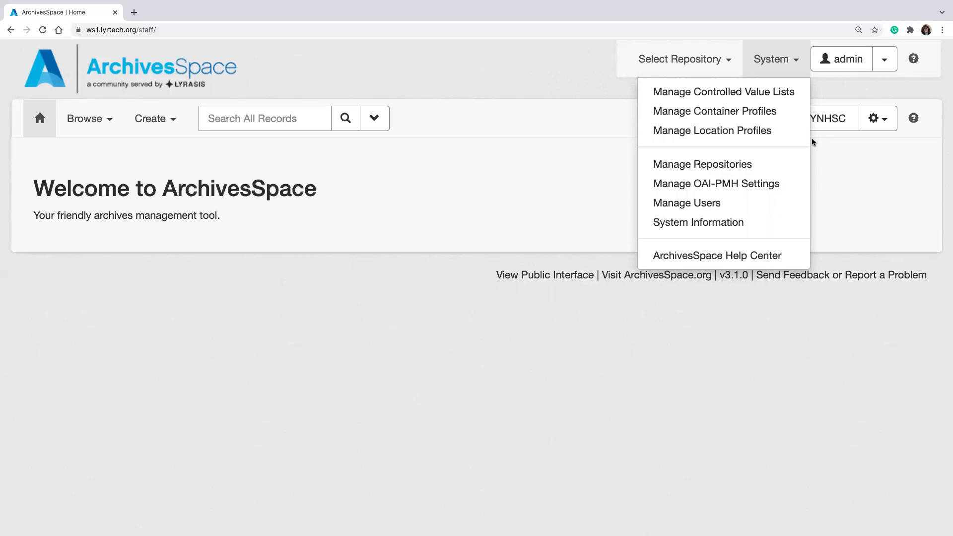
Close the System menu and review the admin account's preferences and logout options, then close them.
click(877, 157)
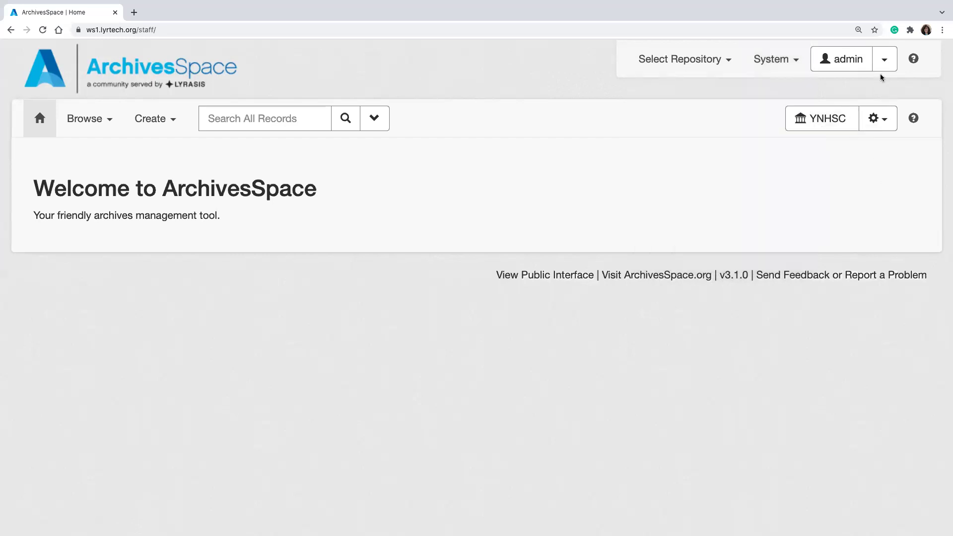
click(844, 64)
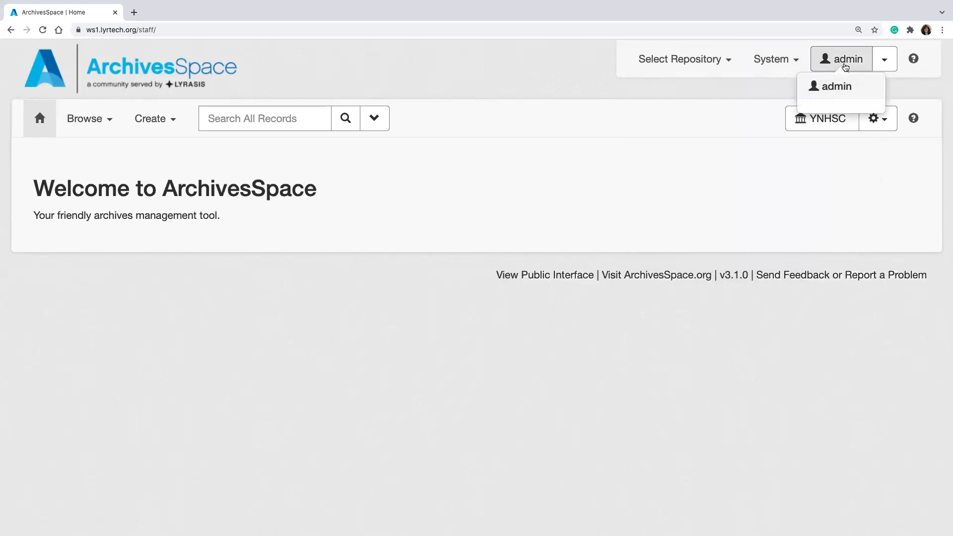
click(883, 59)
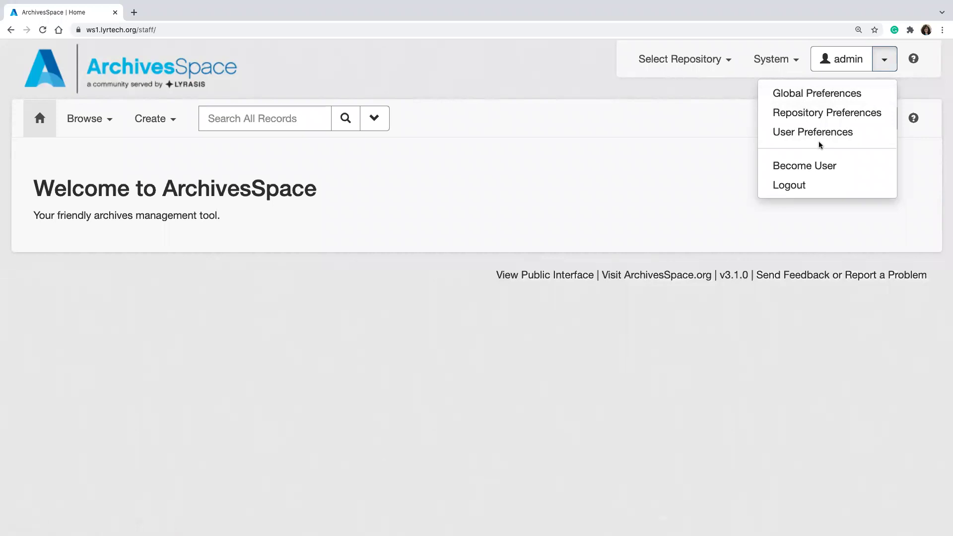
click(694, 87)
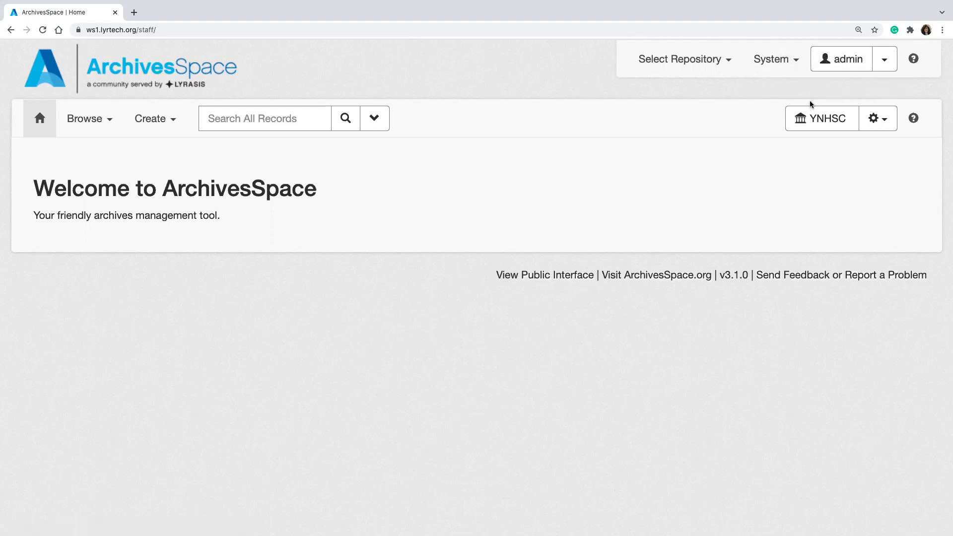
click(884, 59)
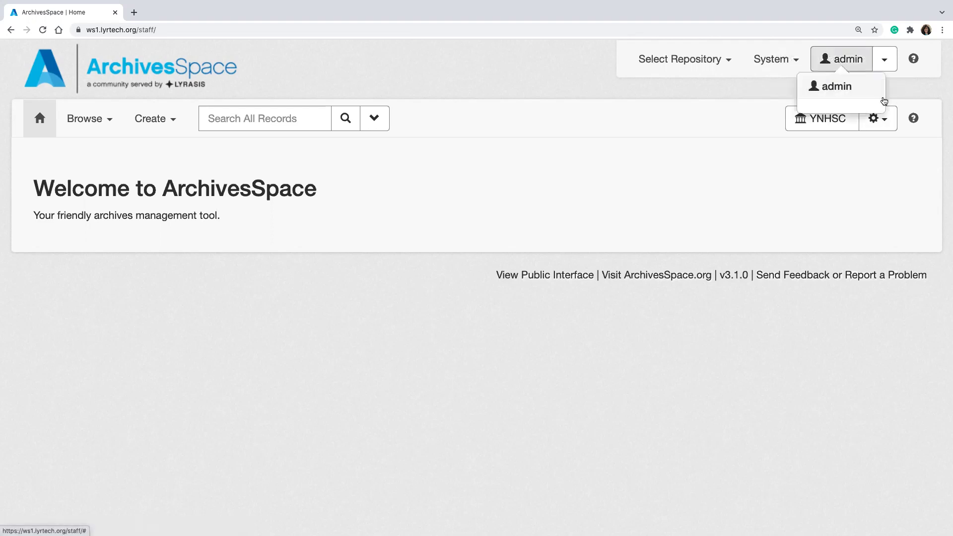
click(824, 128)
click(831, 128)
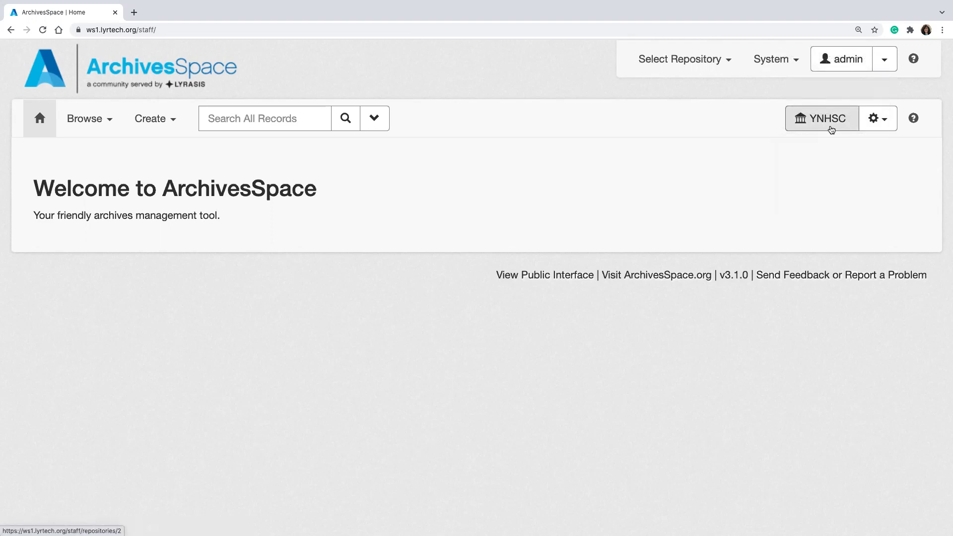
click(812, 128)
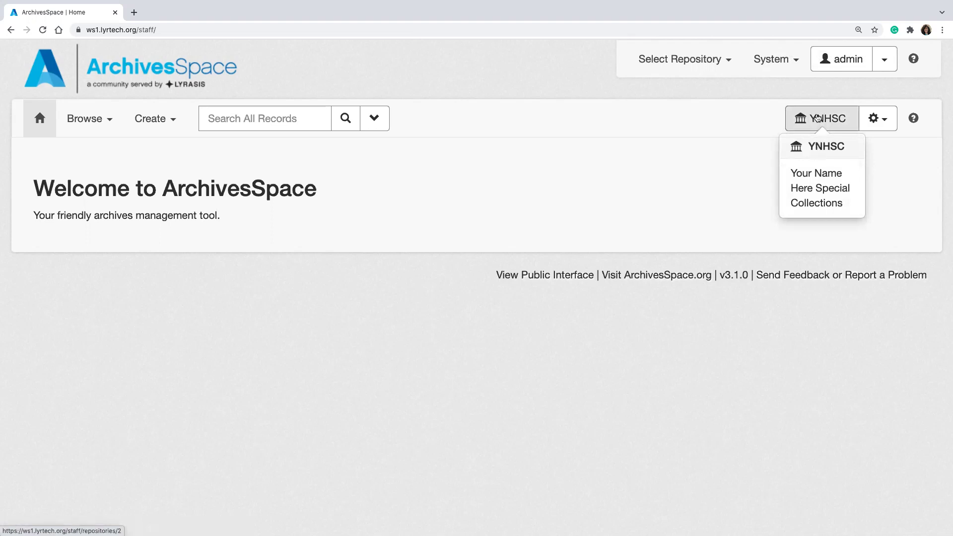
click(875, 125)
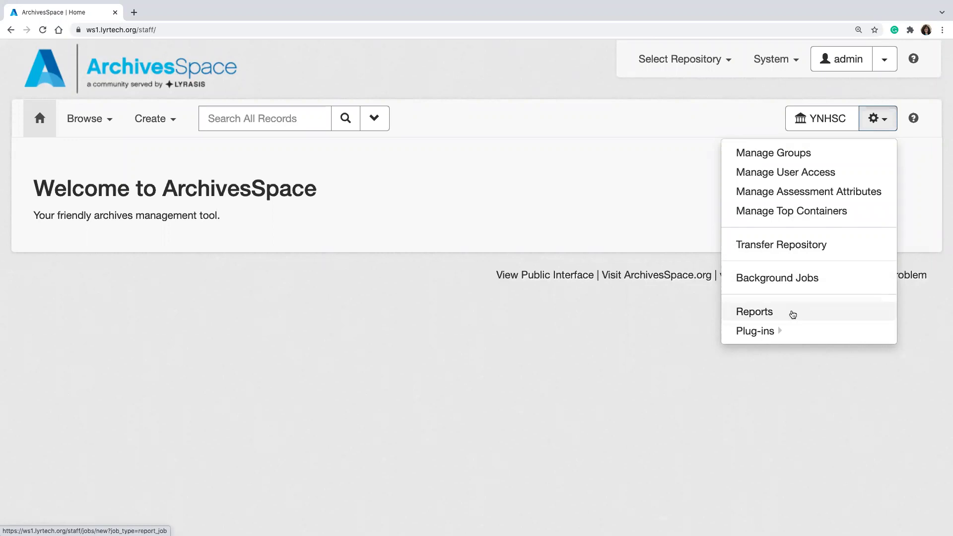
mouse_move(780, 339)
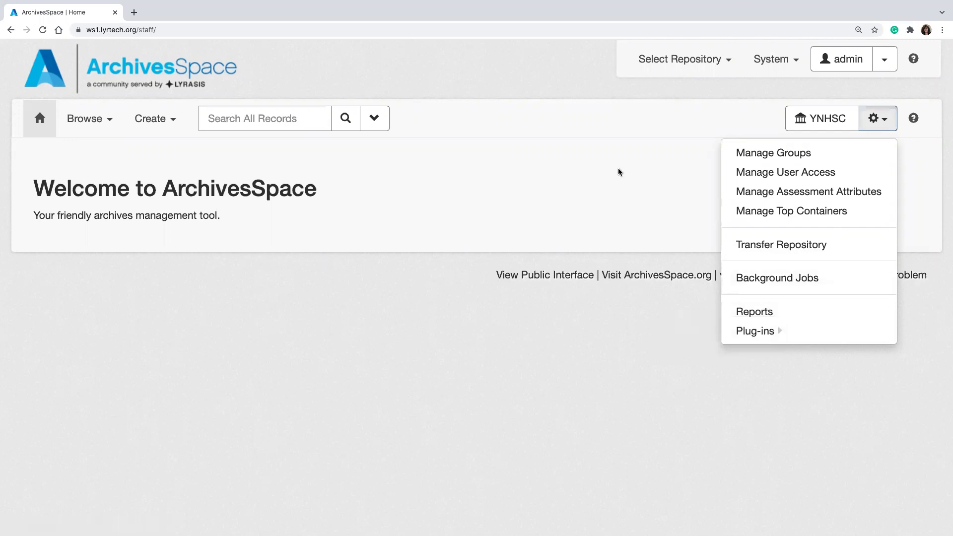
click(675, 106)
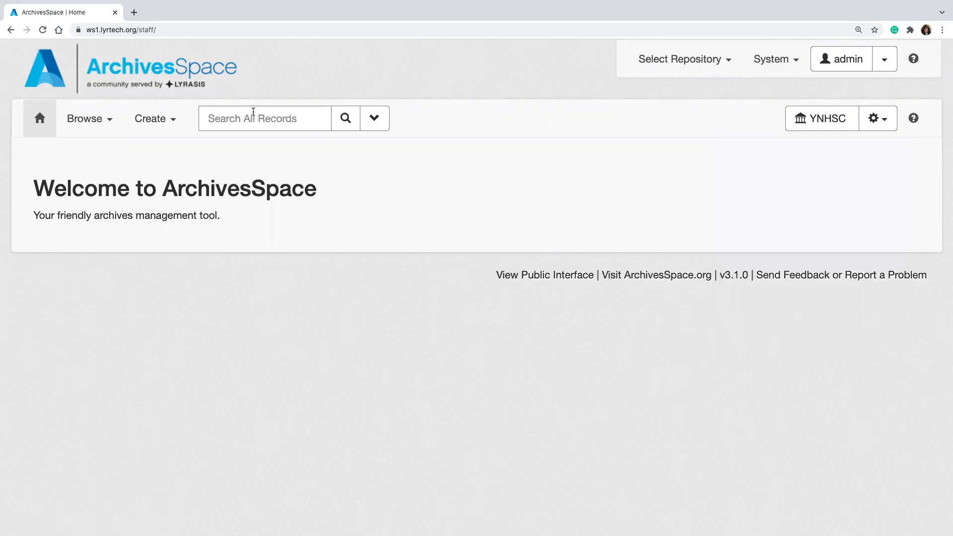
Expand advanced search and set the first row to a blank operator searching by Identifier.
click(262, 124)
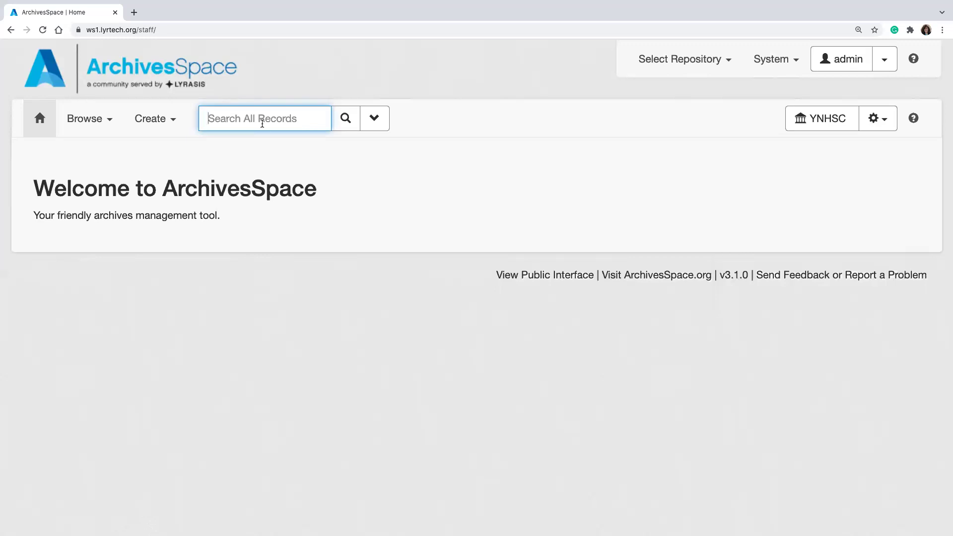
click(374, 125)
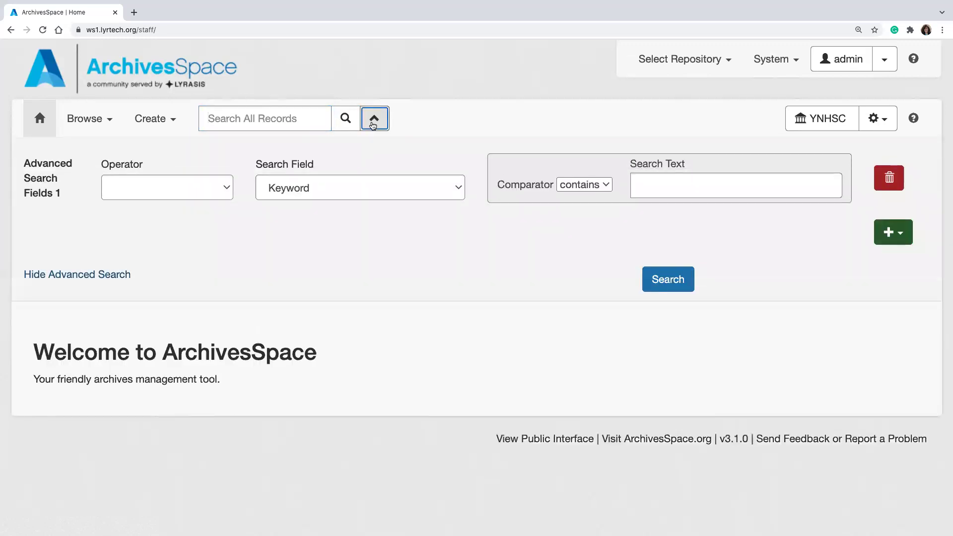
click(174, 189)
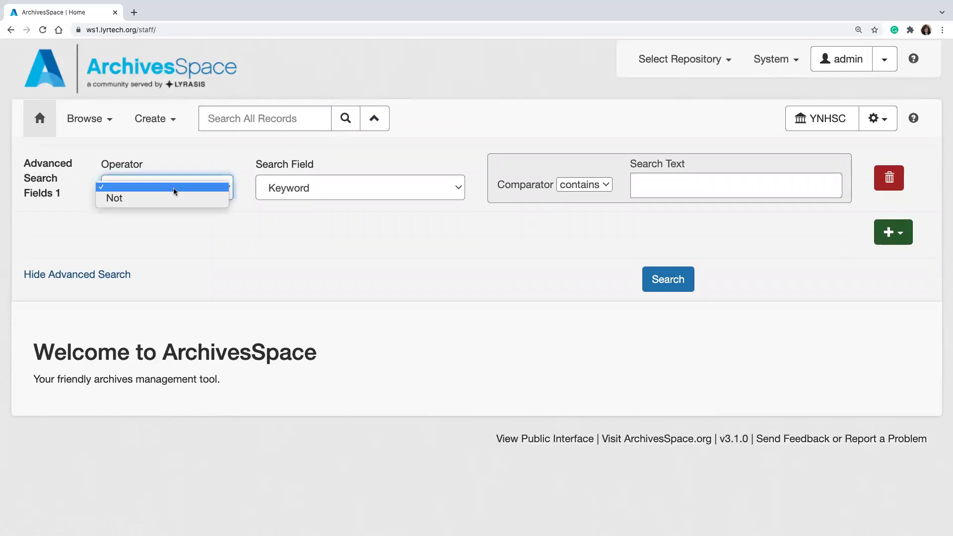
click(173, 187)
click(257, 184)
click(257, 181)
click(280, 189)
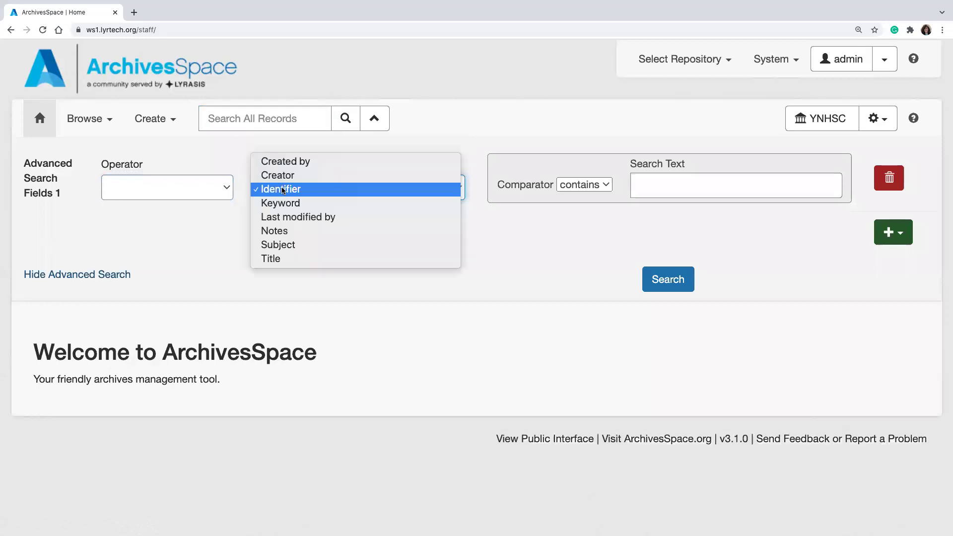
click(884, 236)
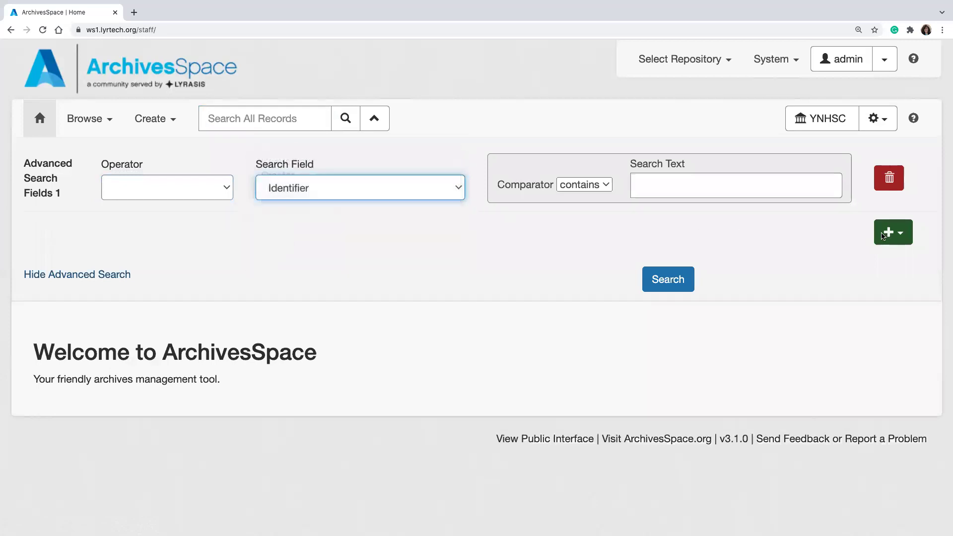
Add a second text search row, then delete both advanced search rows.
click(891, 237)
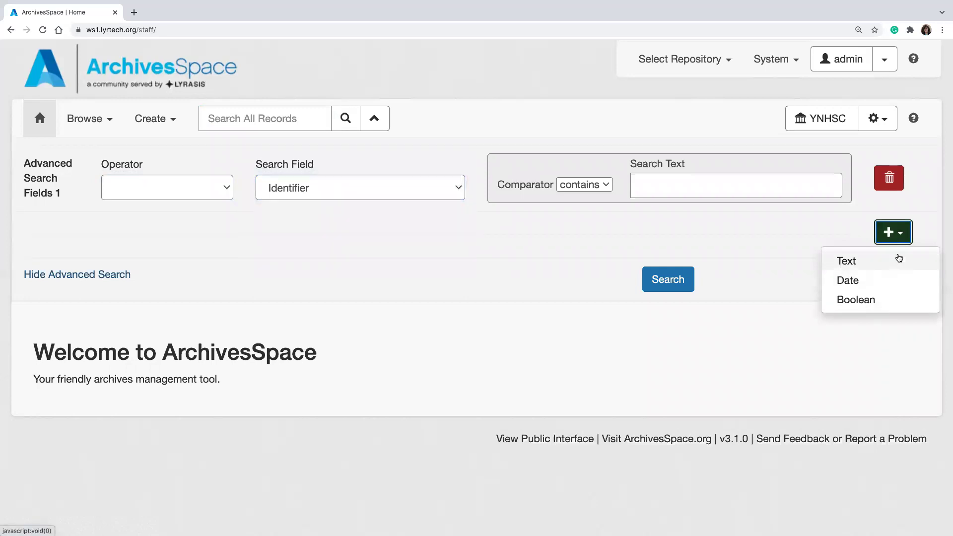
click(888, 232)
click(886, 234)
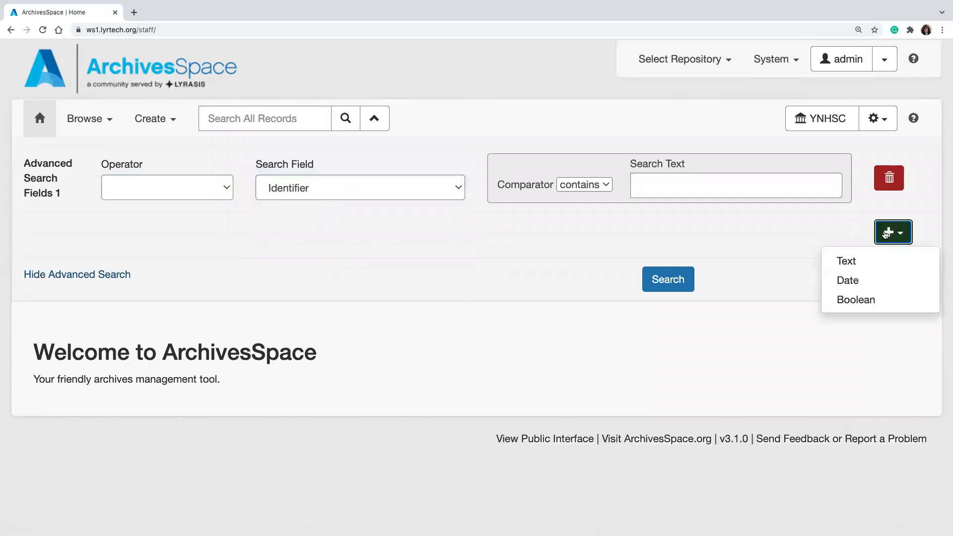
click(867, 262)
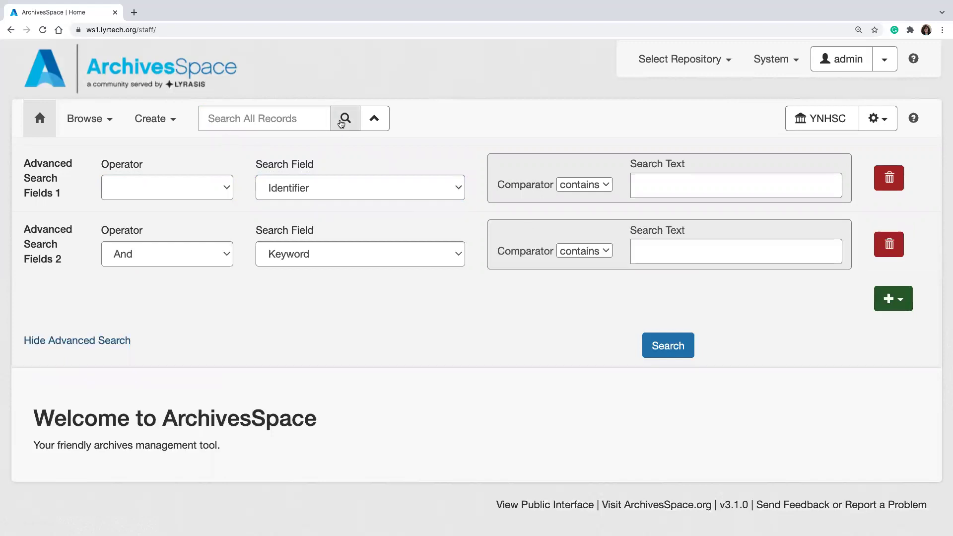
click(287, 117)
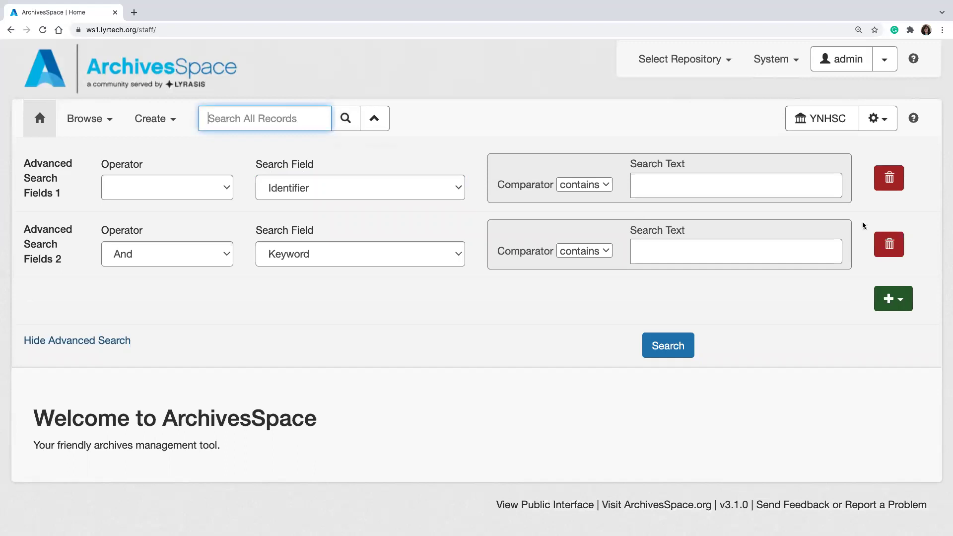
click(888, 178)
click(889, 179)
click(287, 109)
Search all records for 'jane' (no results), then for 'test', which returns 9 results.
text(jane)
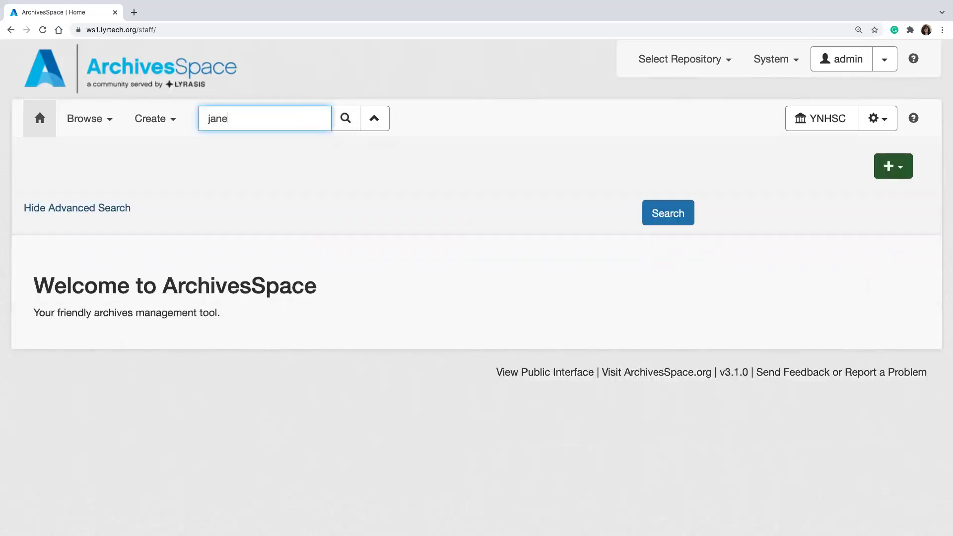
key(Return)
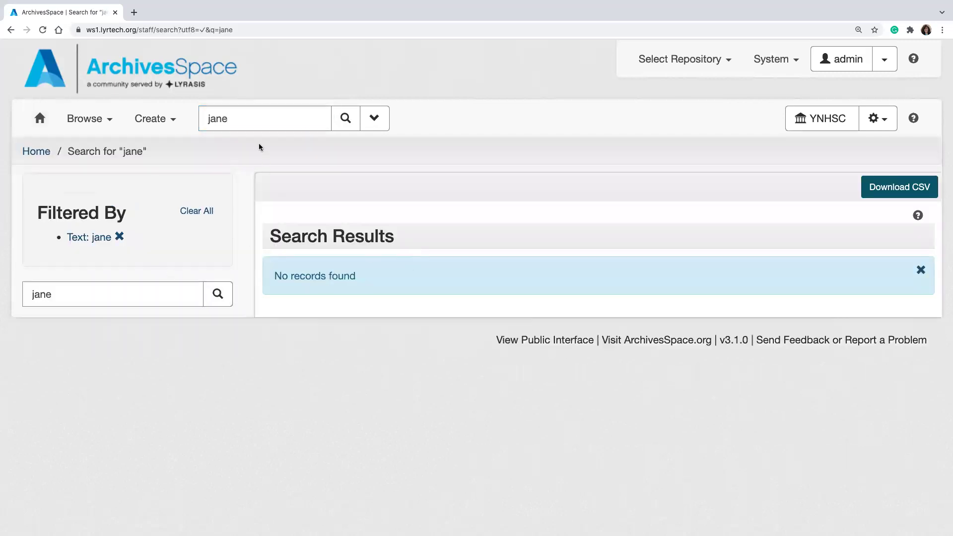
click(255, 121)
double_click(255, 121)
text(test)
key(Return)
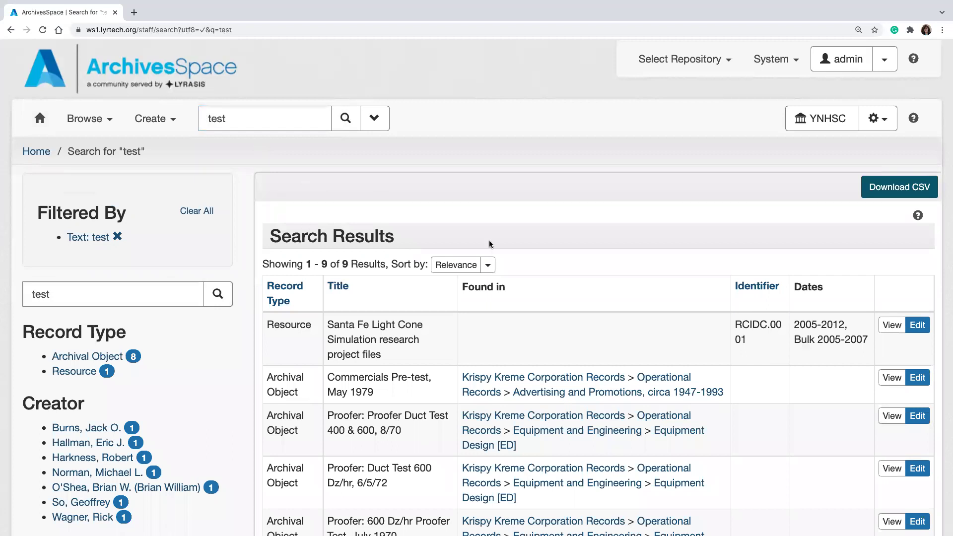
scroll(489, 243, down, 2)
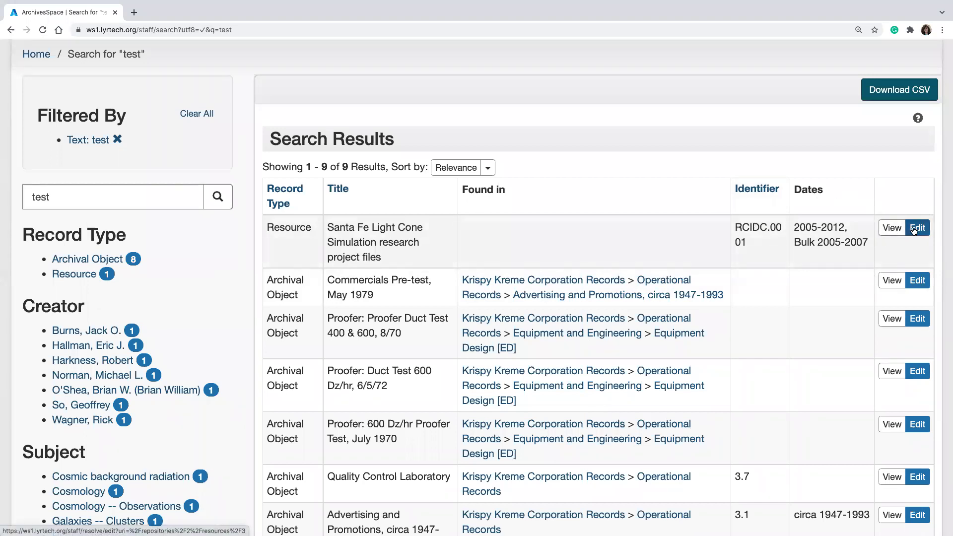
Look over the Sort by options and dismiss them, keeping relevance order.
click(486, 170)
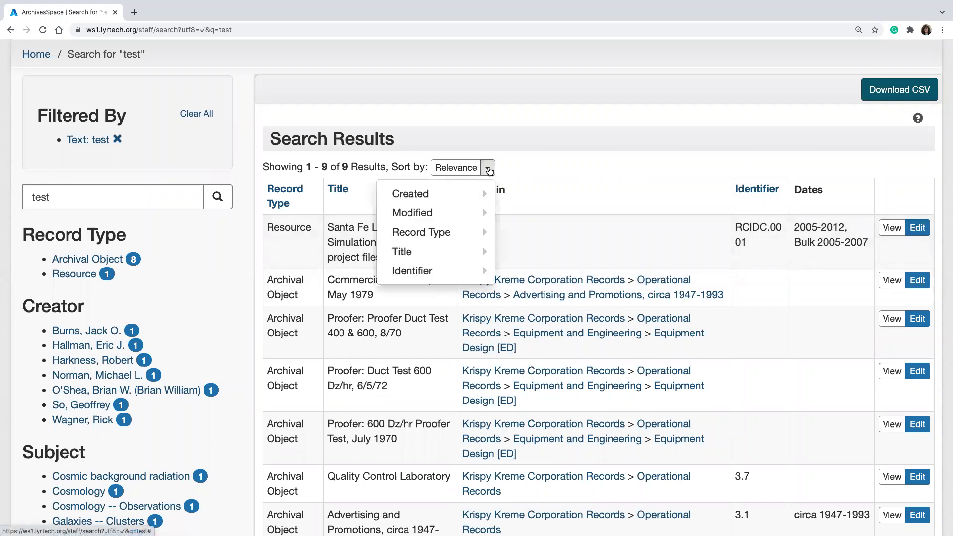
mouse_move(474, 192)
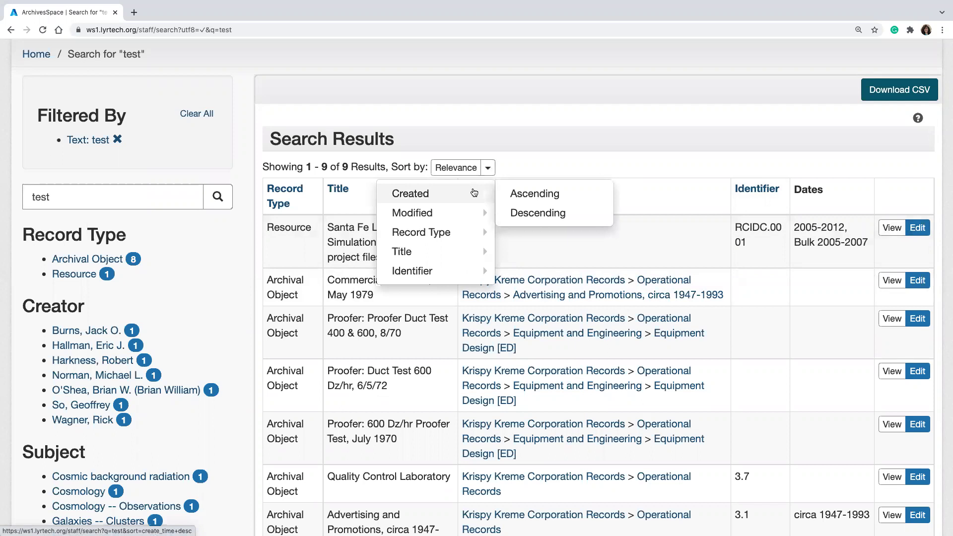
mouse_move(479, 216)
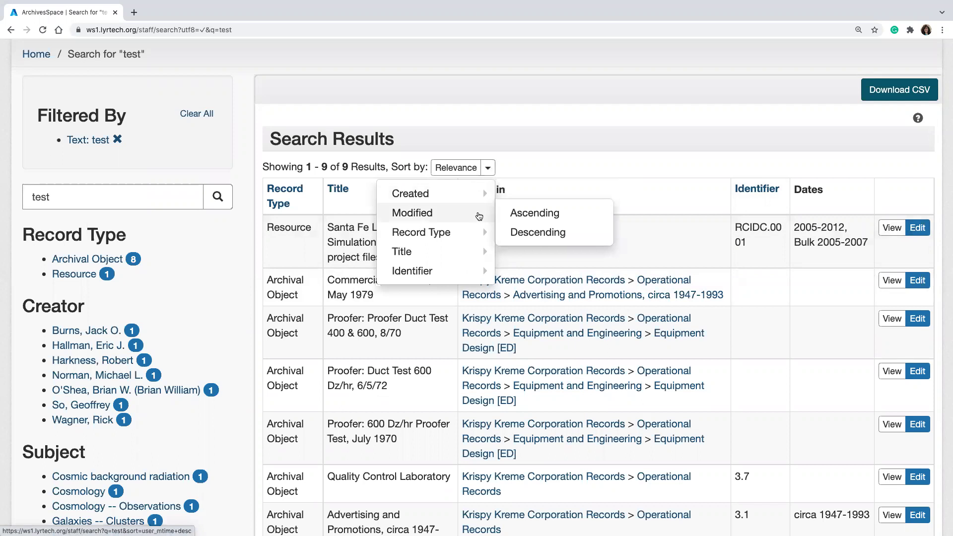
mouse_move(481, 239)
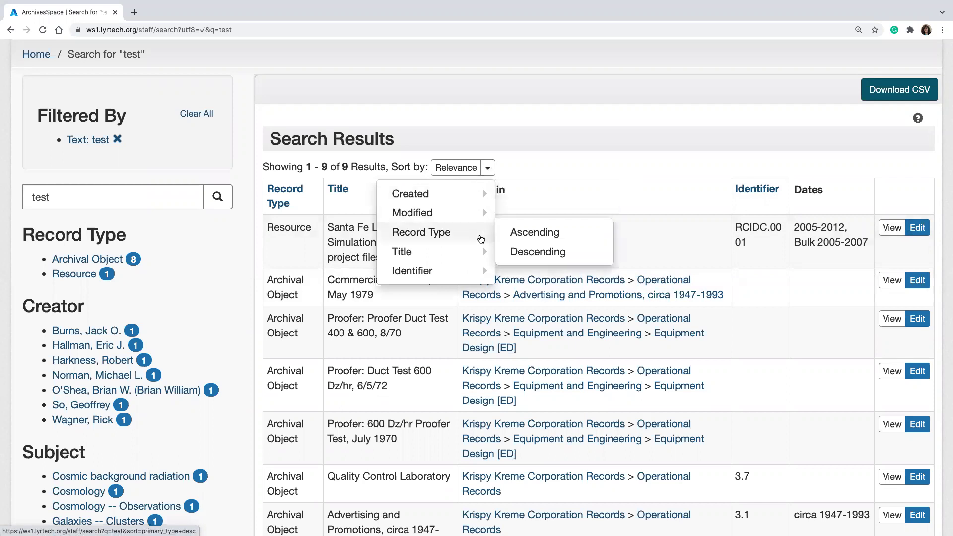
click(561, 149)
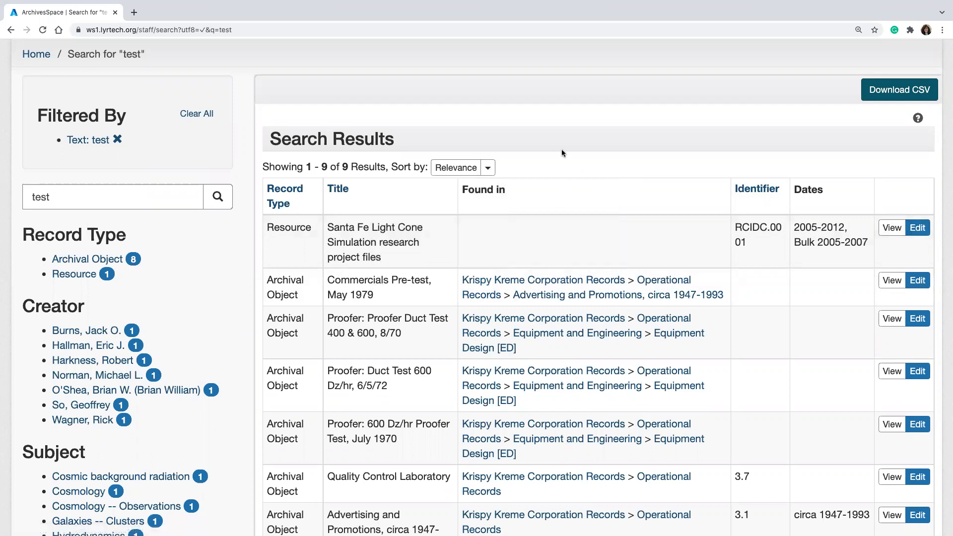
Scroll through the 'test' results and view the Santa Fe Light Cone Simulation resource (RCIDC.0001).
scroll(559, 281, down, 3)
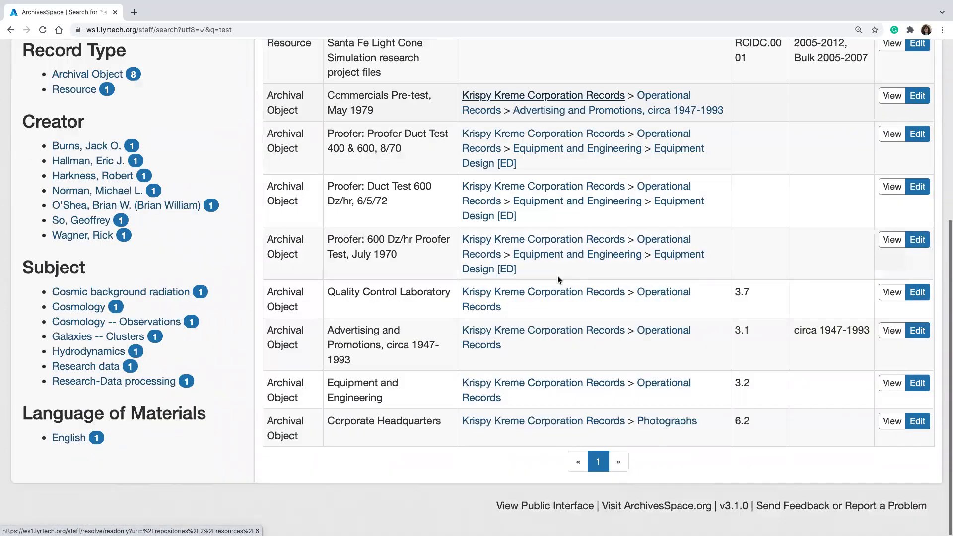
scroll(557, 277, up, 3)
scroll(558, 277, down, 2)
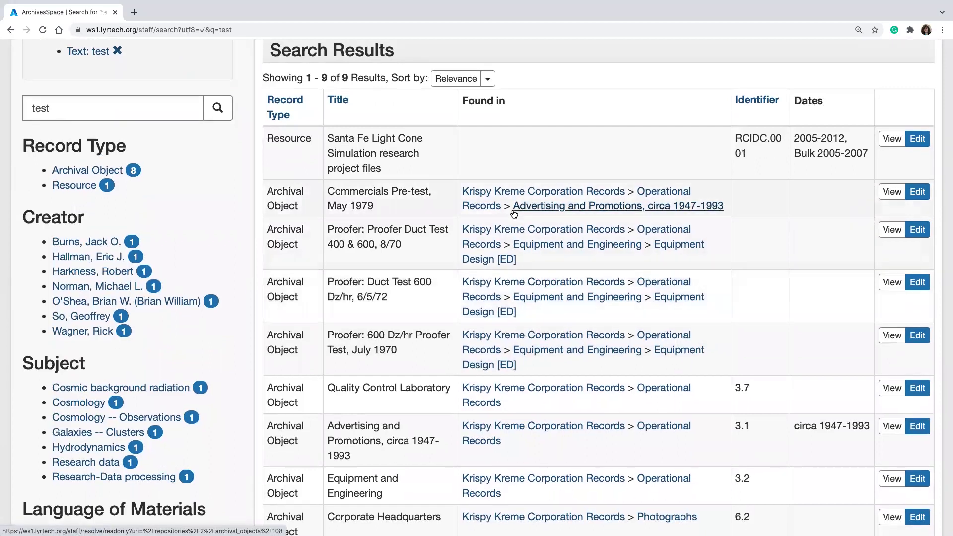
scroll(514, 213, up, 3)
scroll(514, 213, up, 2)
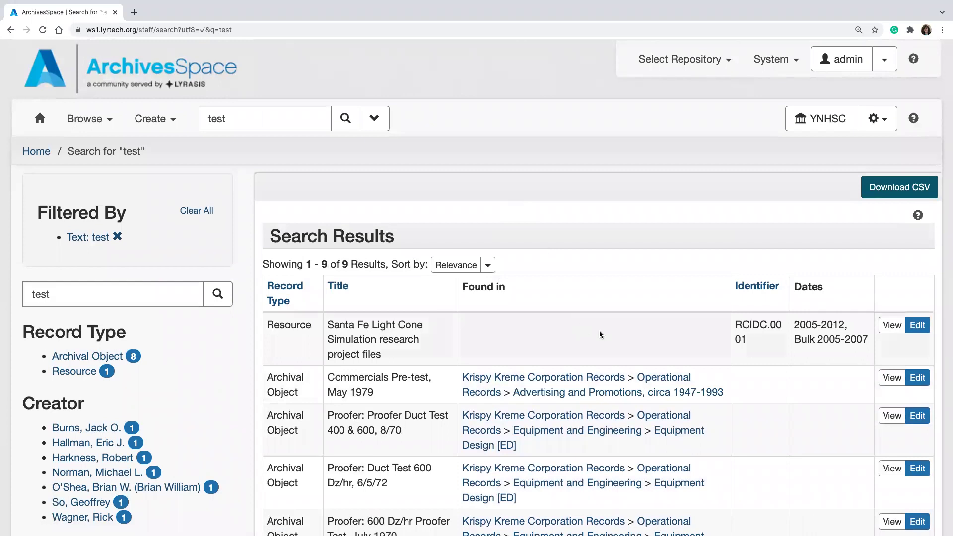
scroll(606, 341, down, 1)
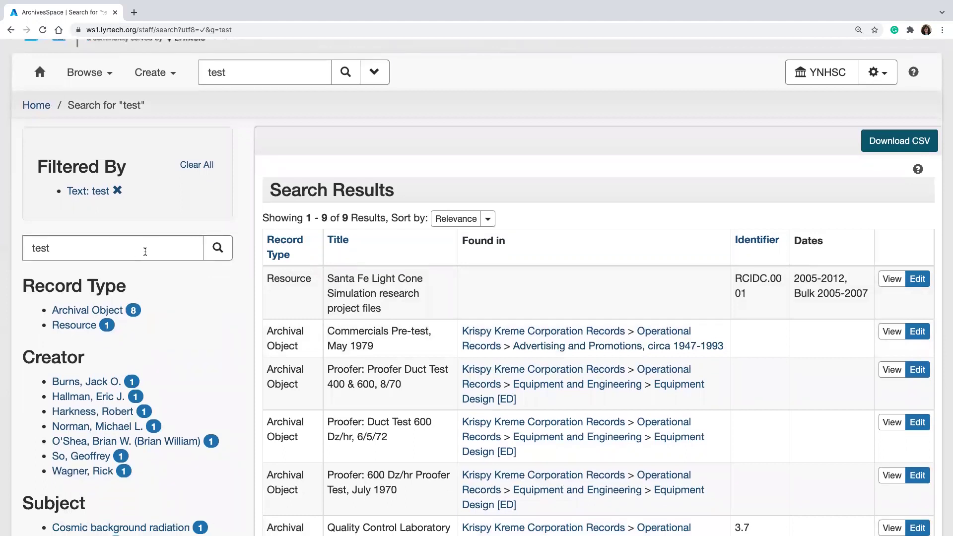
scroll(145, 252, down, 1)
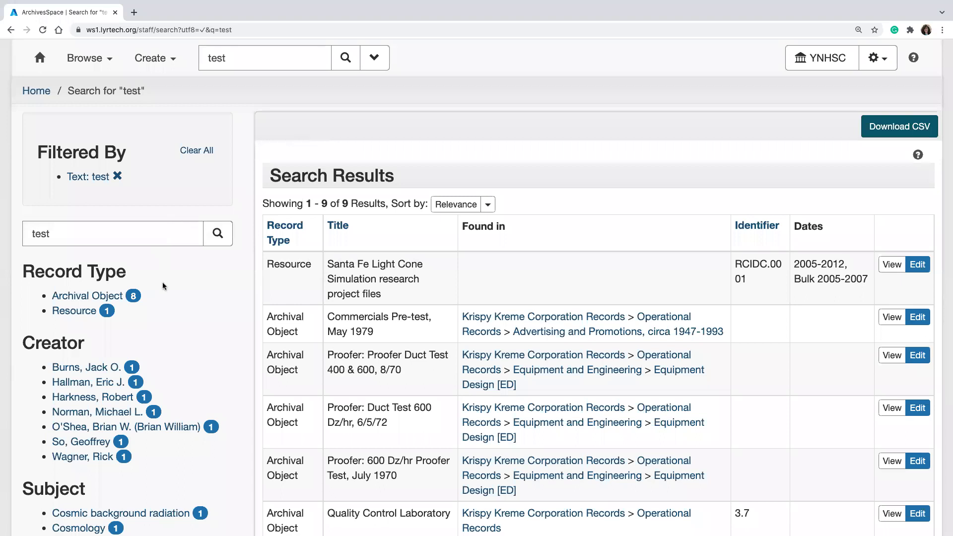
scroll(162, 281, down, 3)
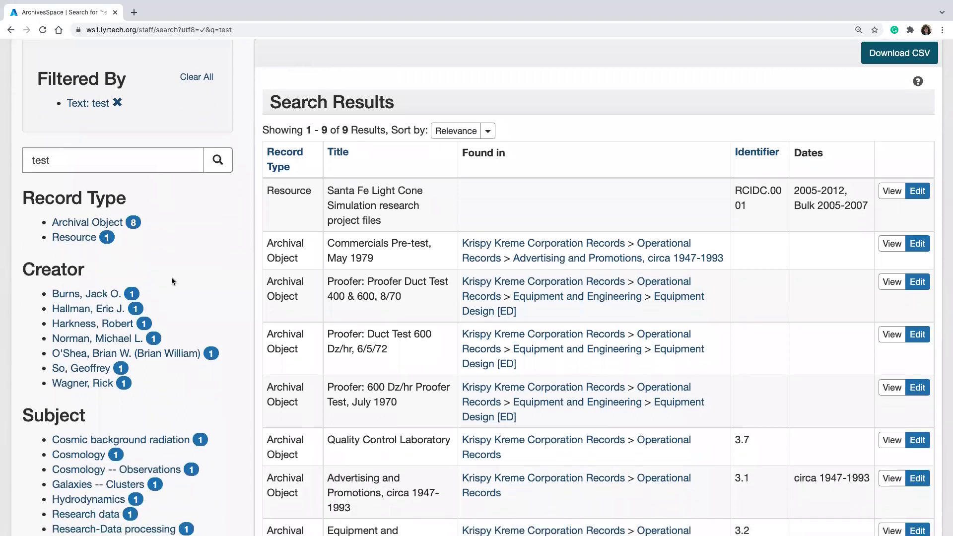
scroll(192, 274, down, 3)
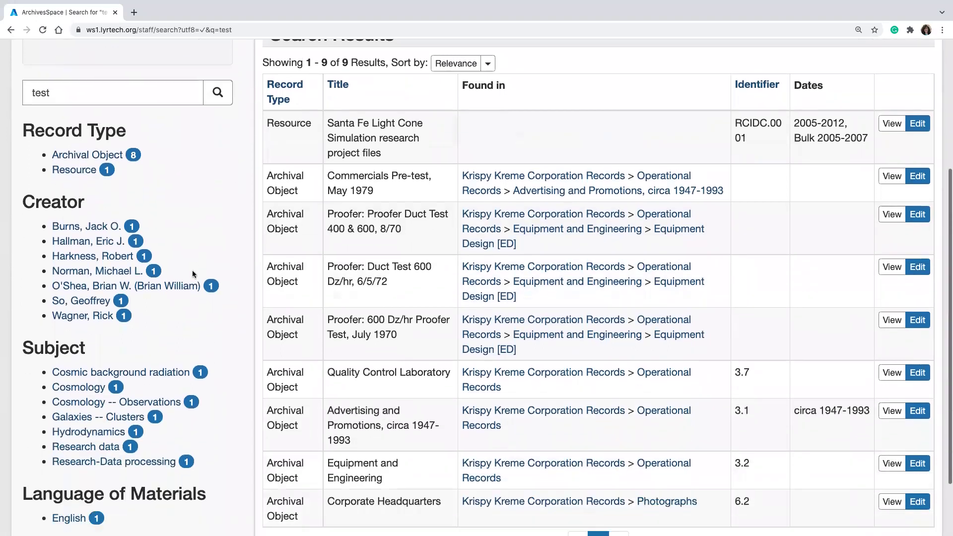
scroll(148, 238, down, 2)
scroll(114, 378, down, 2)
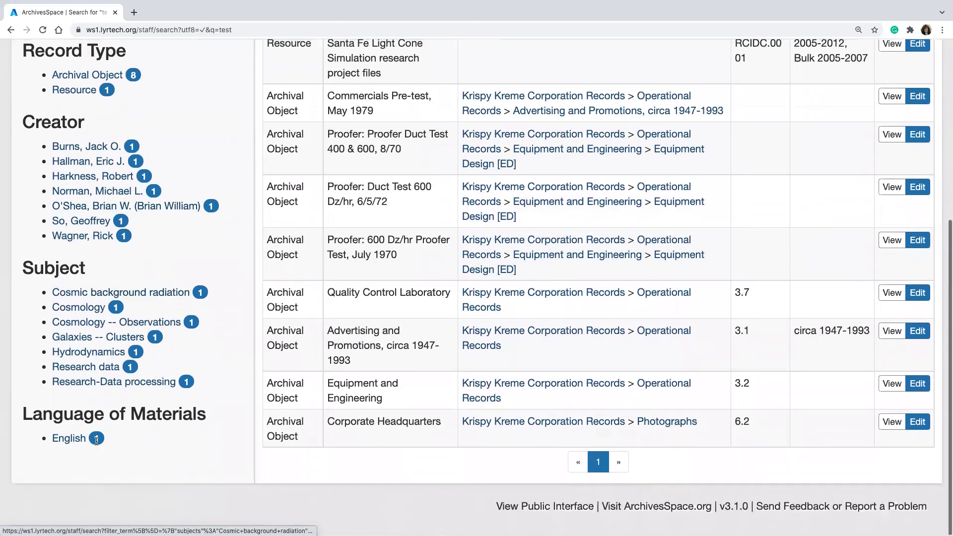
scroll(316, 316, up, 8)
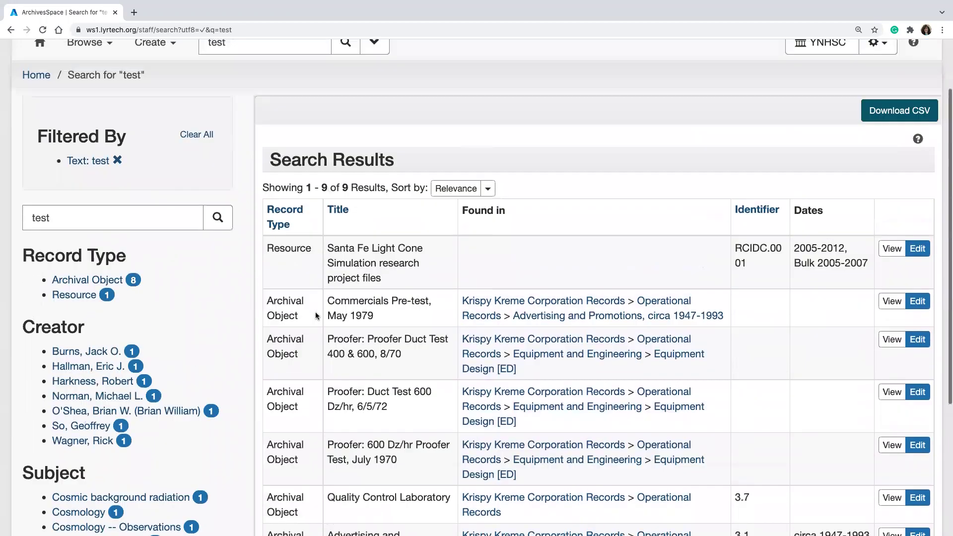
scroll(508, 279, up, 2)
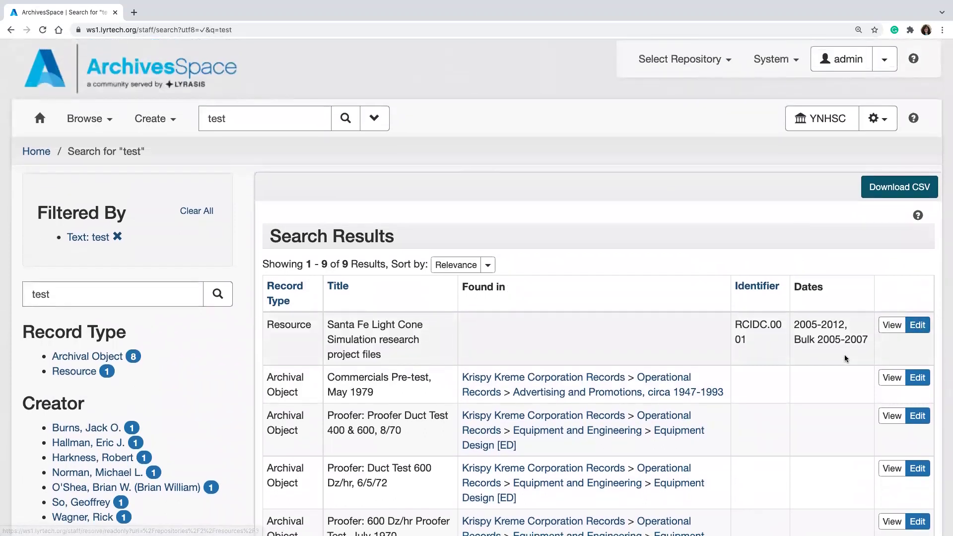
scroll(844, 354, down, 1)
click(893, 311)
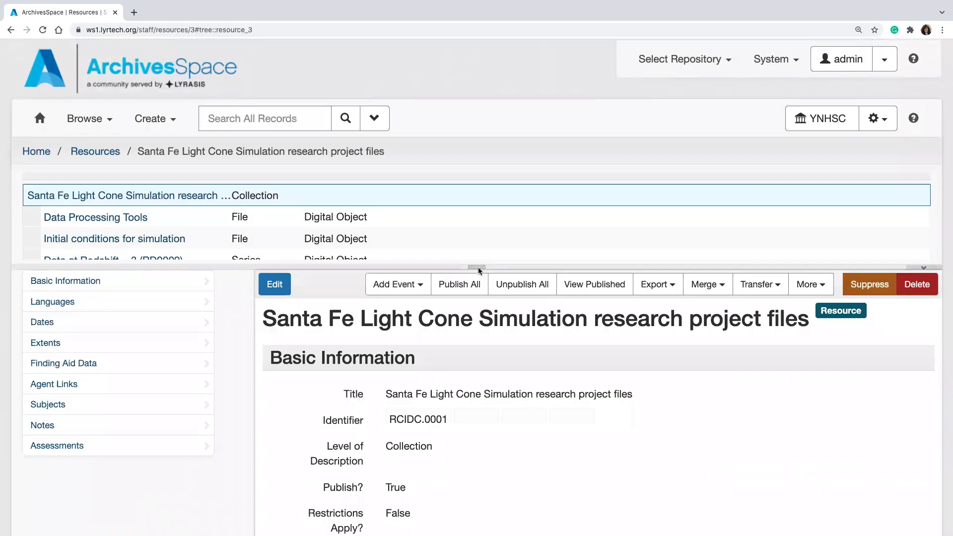
Drag the tree divider down to enlarge the Santa Fe Light Cone record tree, then review its sections.
drag(477, 266, 476, 332)
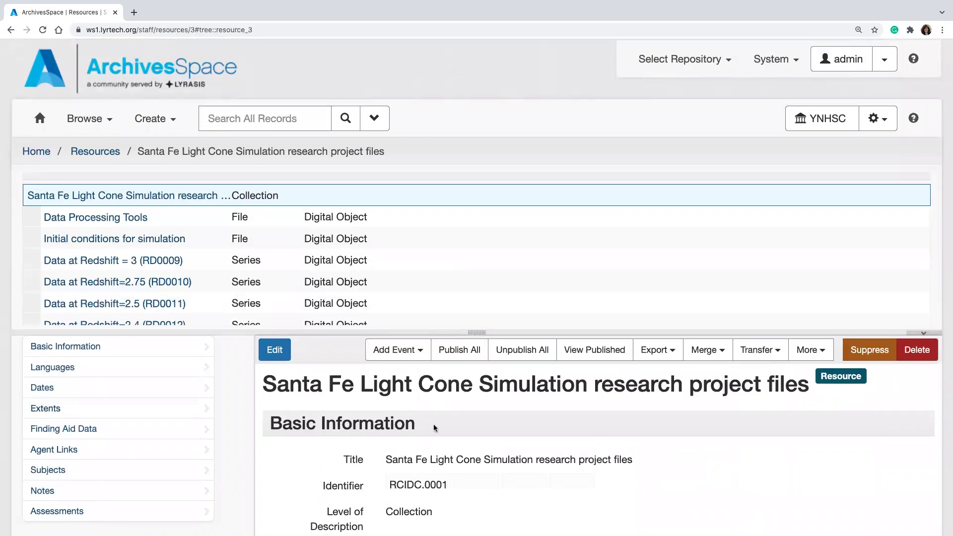
scroll(496, 448, down, 2)
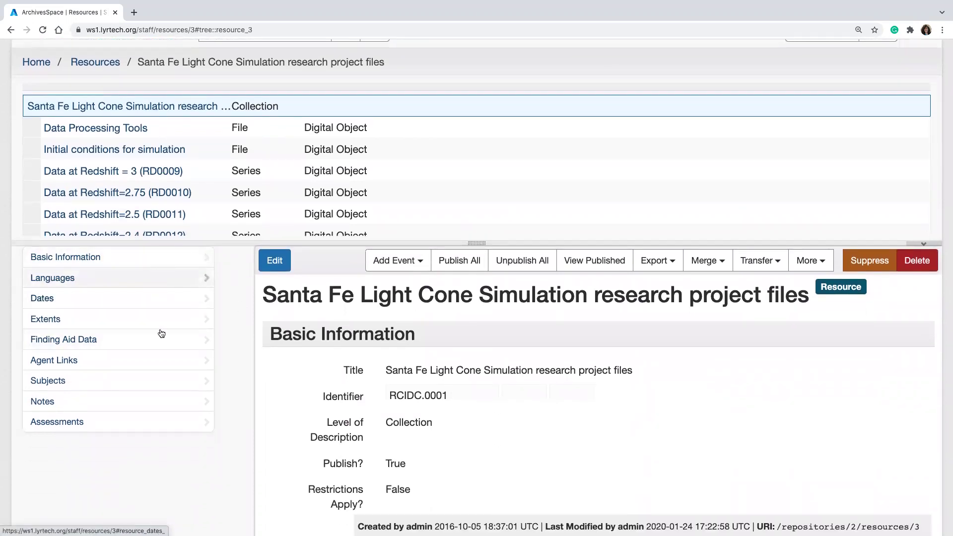
scroll(397, 427, down, 1)
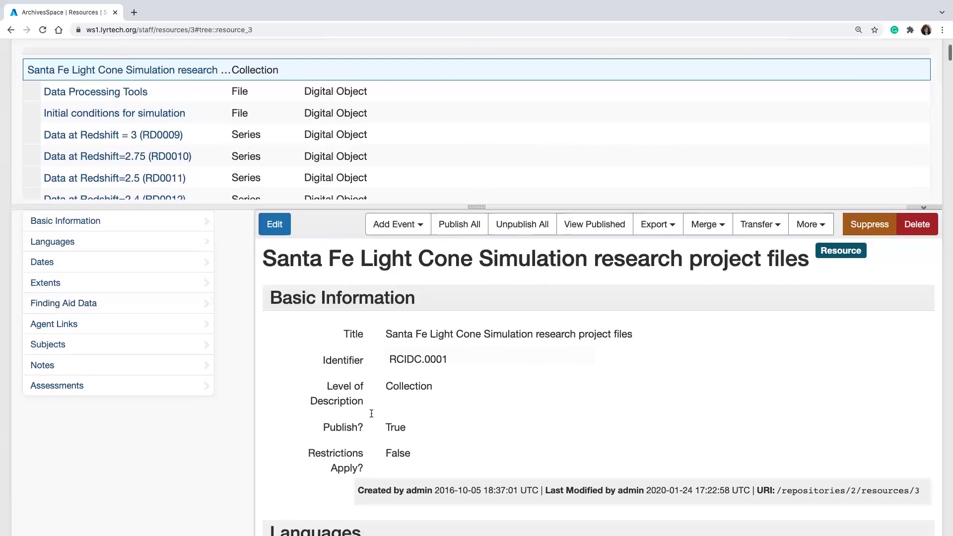
scroll(396, 426, down, 1)
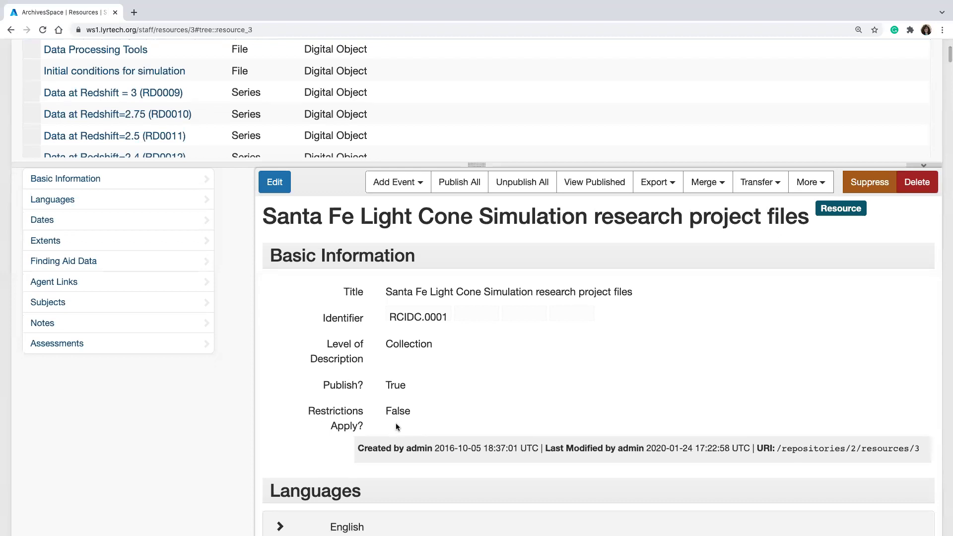
scroll(412, 321, up, 4)
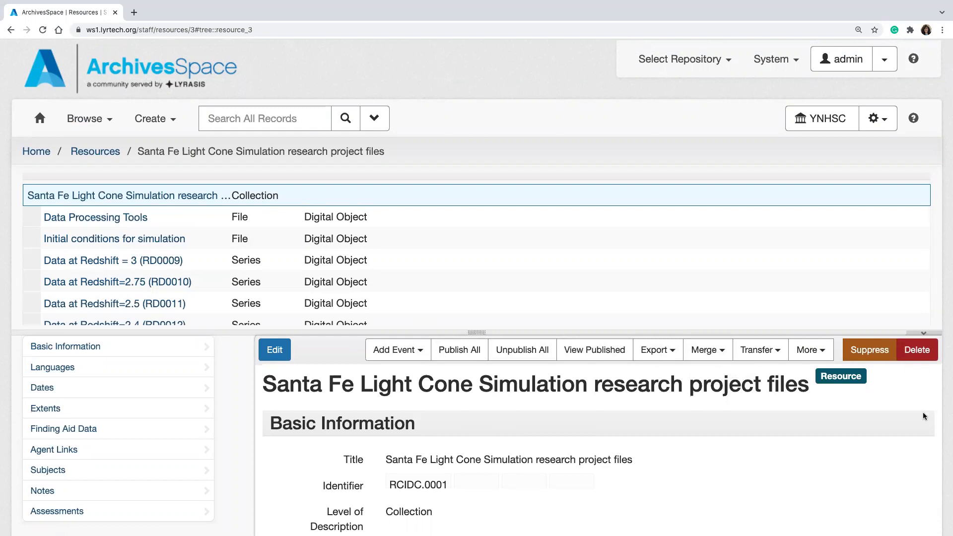
scroll(786, 417, down, 4)
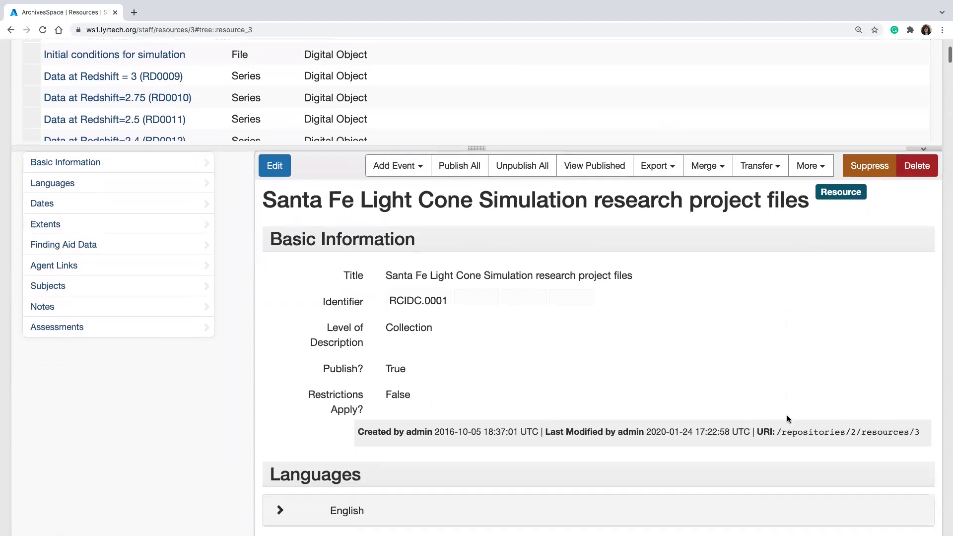
scroll(787, 418, down, 5)
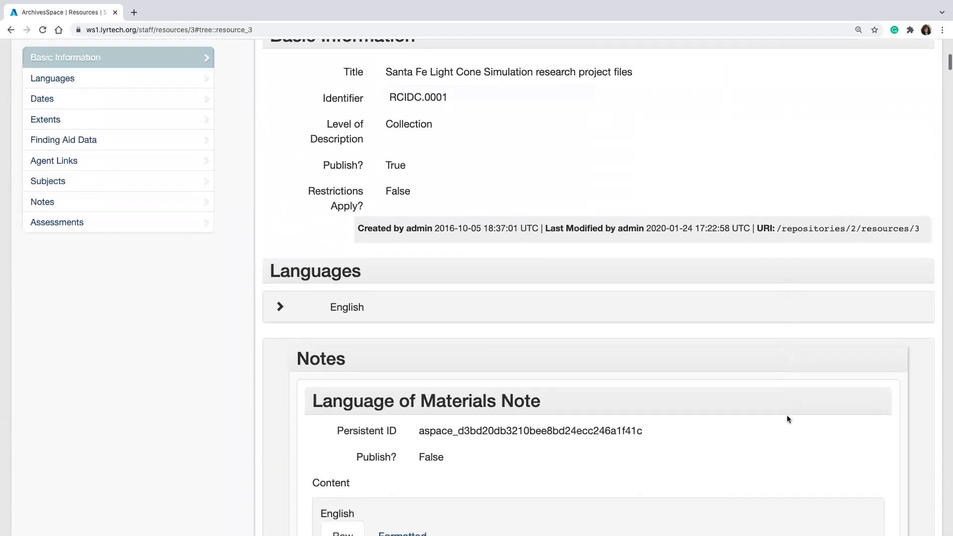
scroll(787, 418, down, 10)
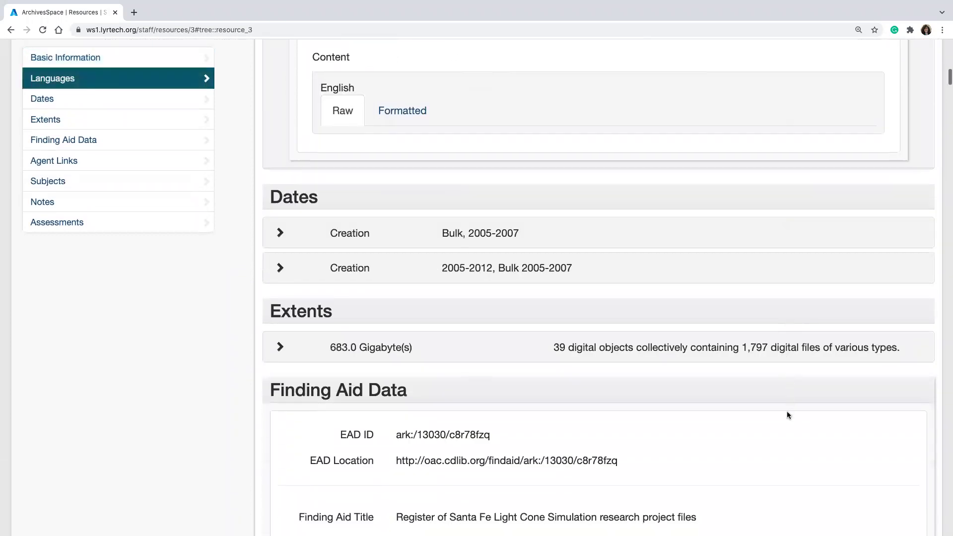
scroll(788, 414, down, 15)
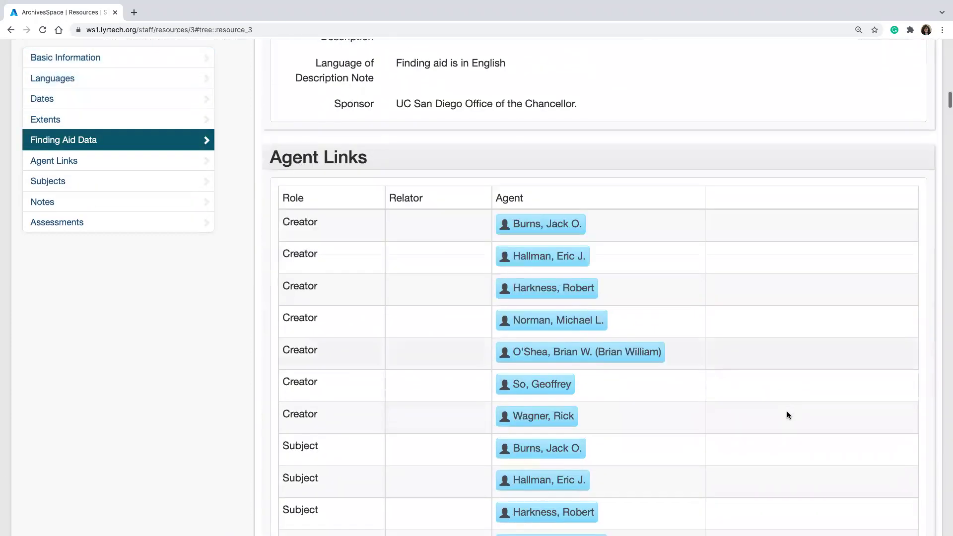
scroll(786, 415, down, 18)
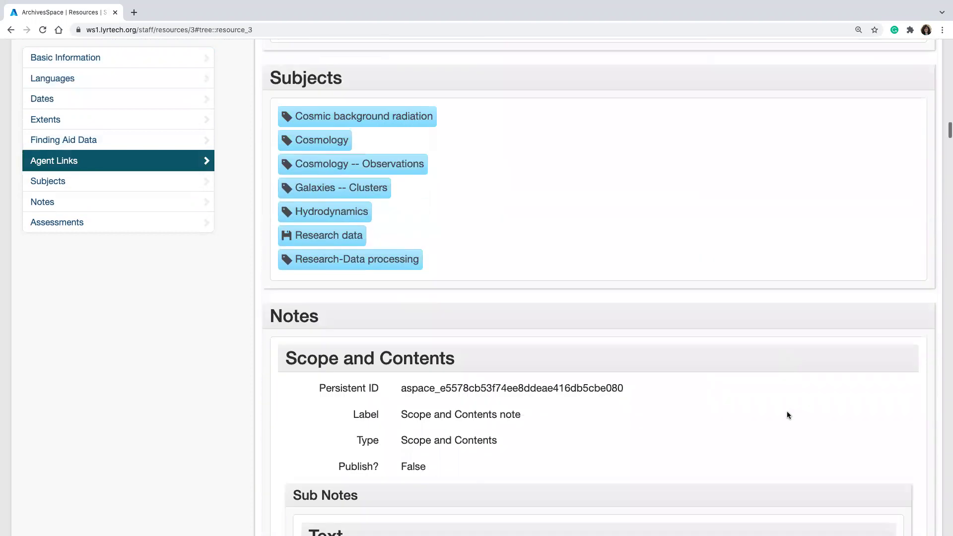
scroll(786, 415, down, 15)
scroll(787, 411, down, 3)
scroll(786, 411, up, 20)
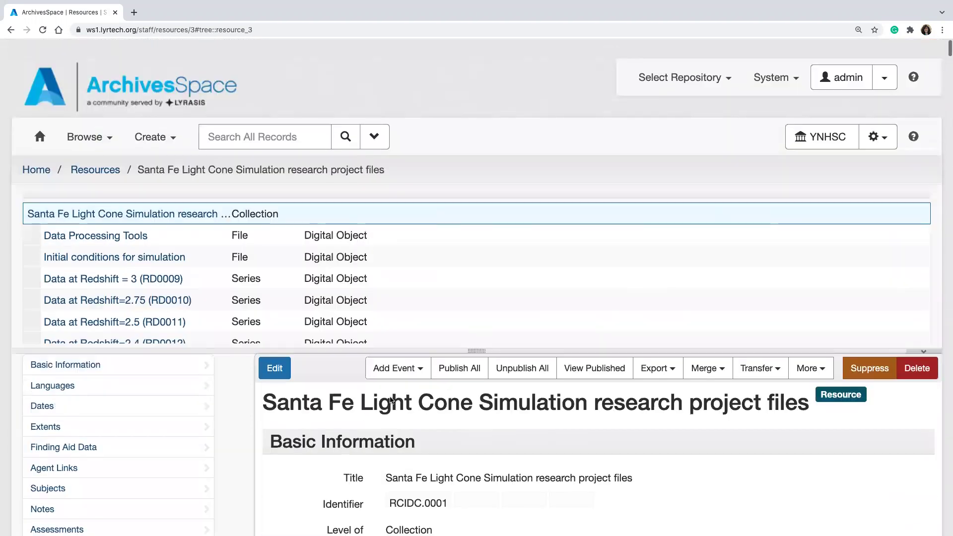
click(274, 367)
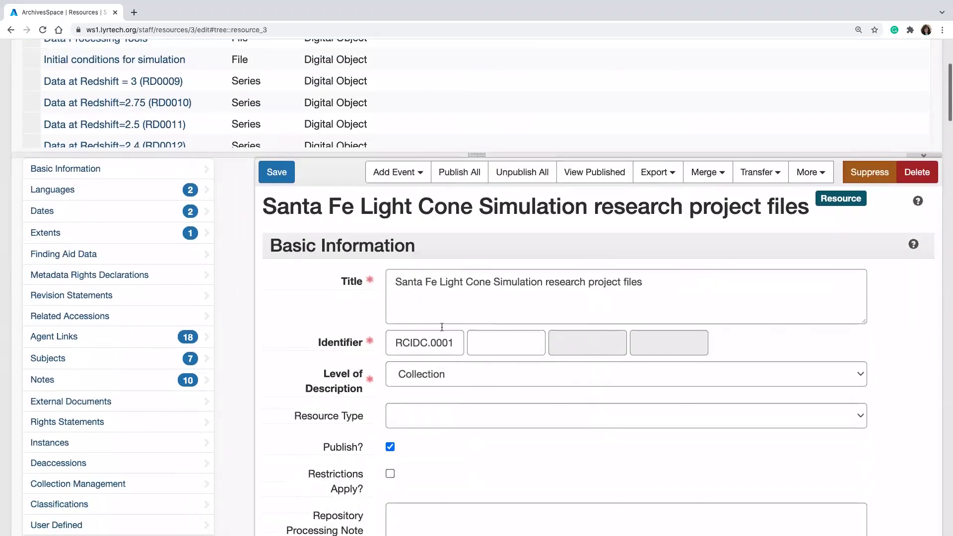
mouse_move(352, 285)
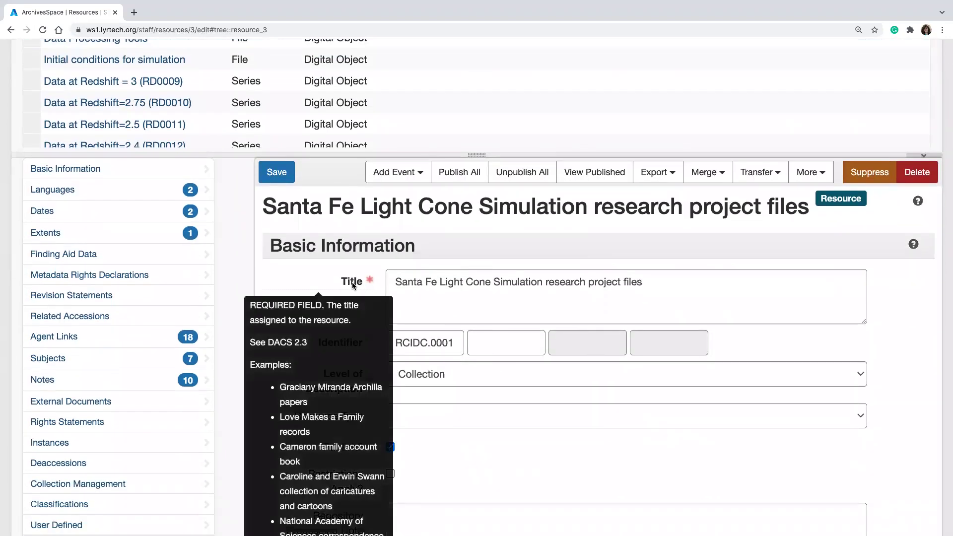
scroll(352, 284, down, 1)
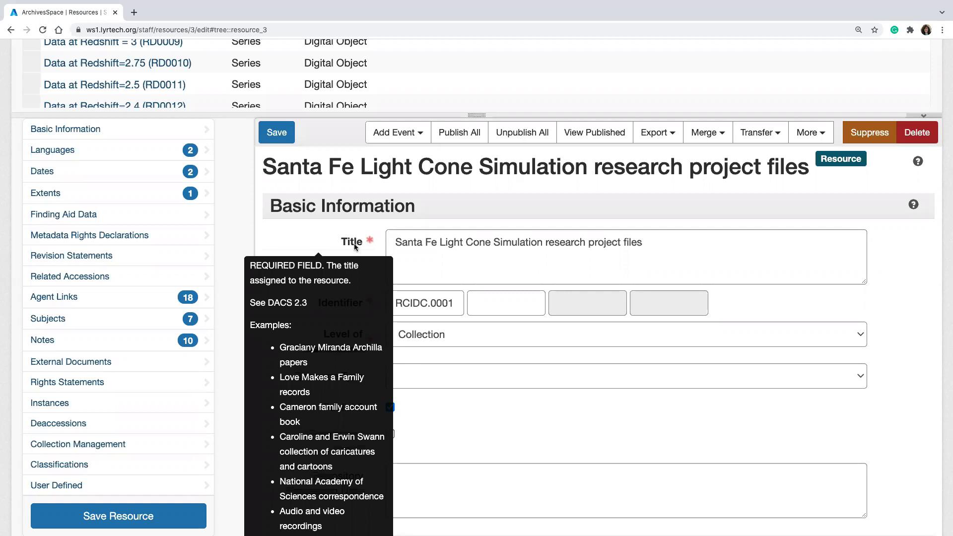
mouse_move(344, 304)
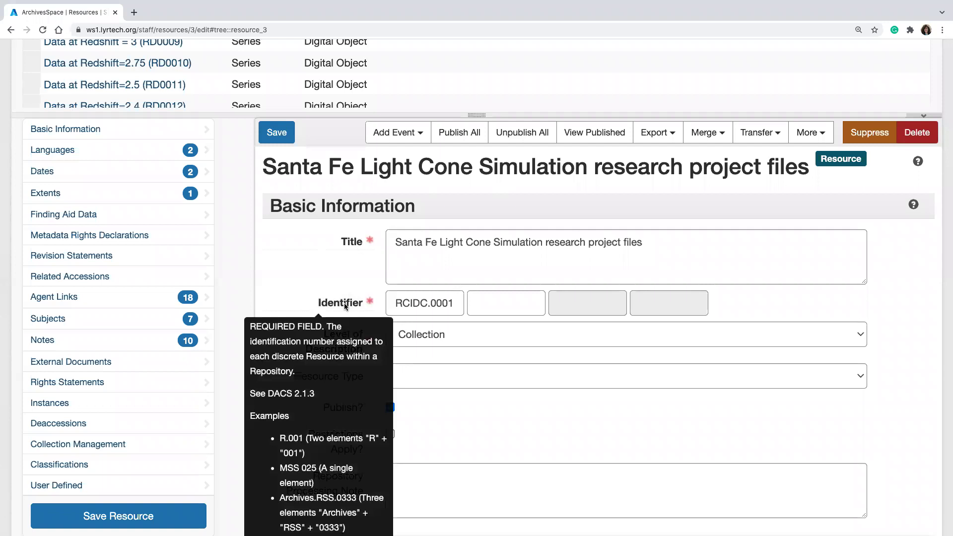
scroll(349, 312, down, 3)
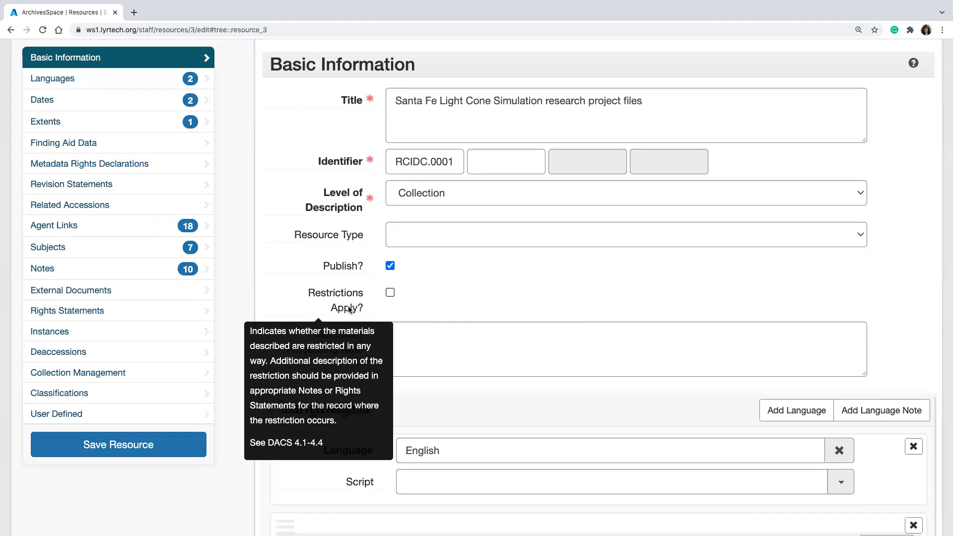
scroll(430, 296, up, 3)
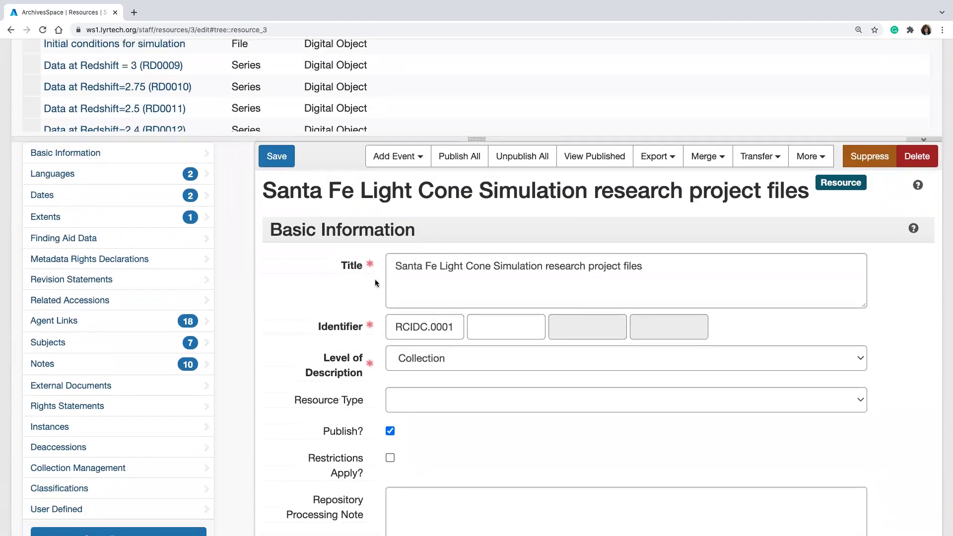
mouse_move(371, 268)
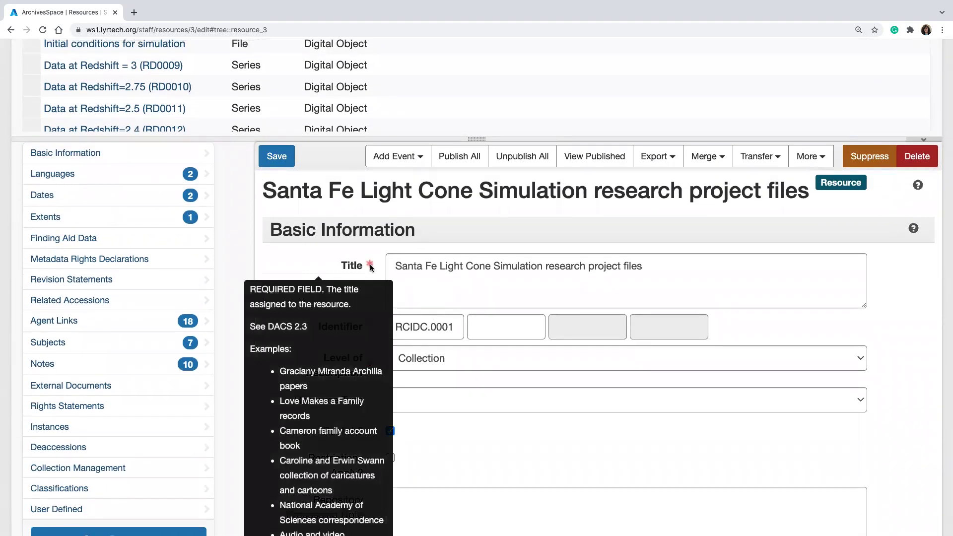
scroll(424, 375, down, 4)
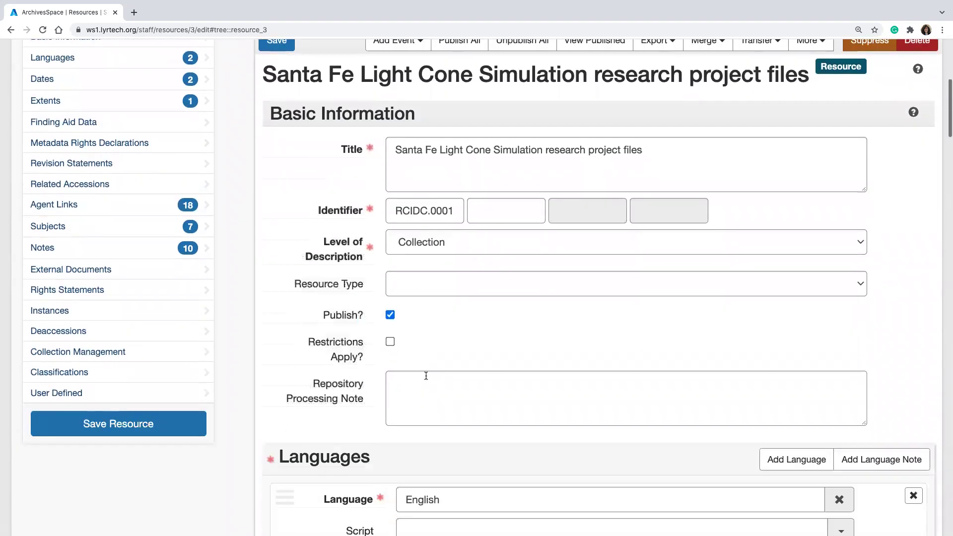
scroll(424, 375, down, 10)
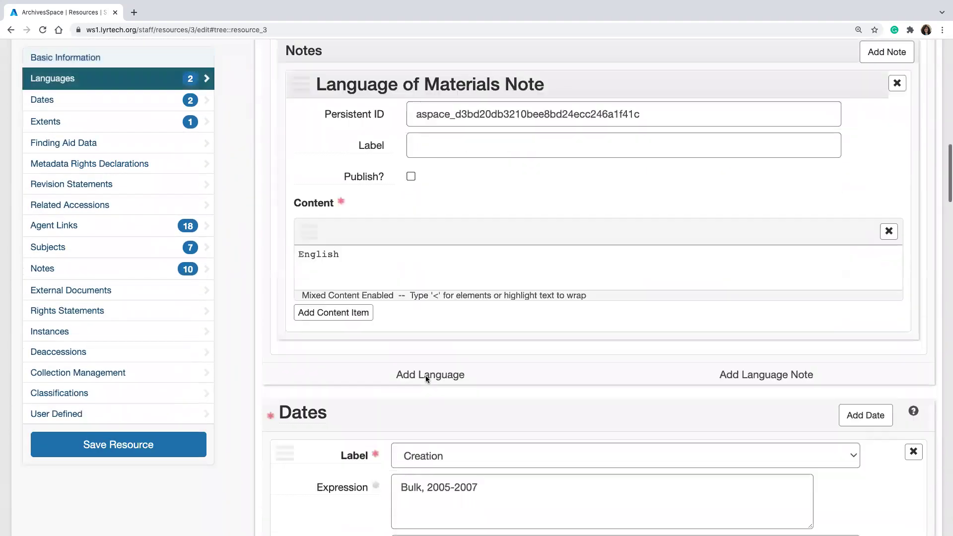
scroll(425, 378, down, 2)
mouse_move(377, 342)
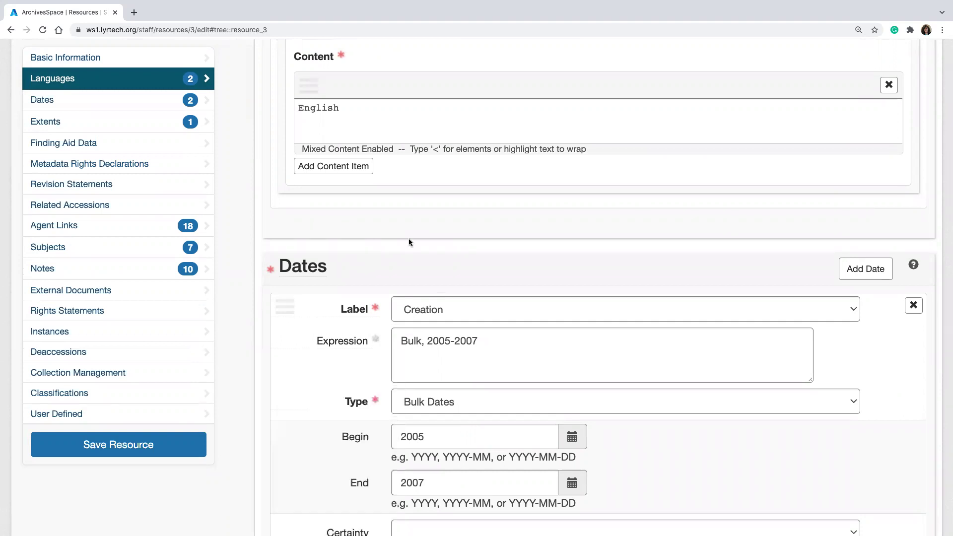
scroll(409, 242, down, 4)
Jump to Notes, load all 10 notes, and edit the Biographical / Historical note.
click(158, 275)
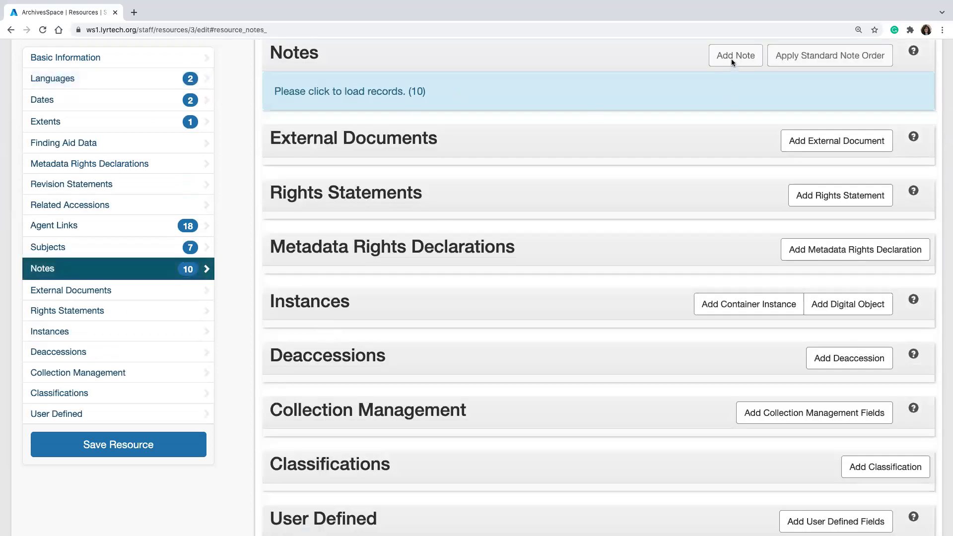
click(724, 53)
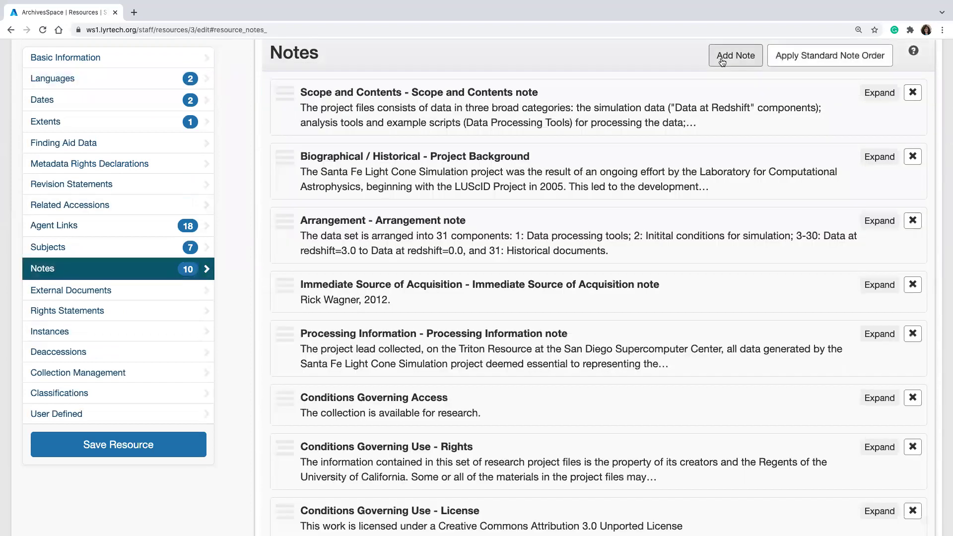
click(526, 176)
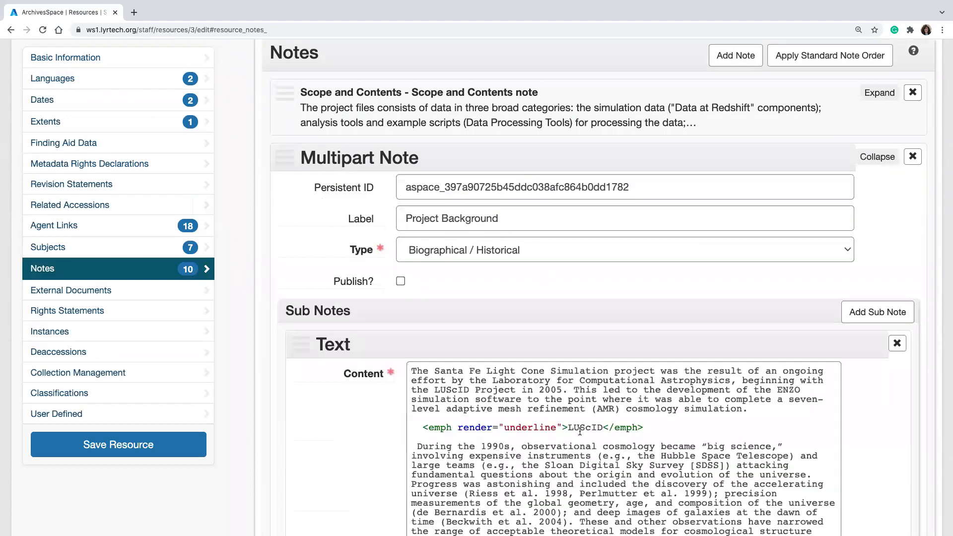
scroll(579, 430, down, 12)
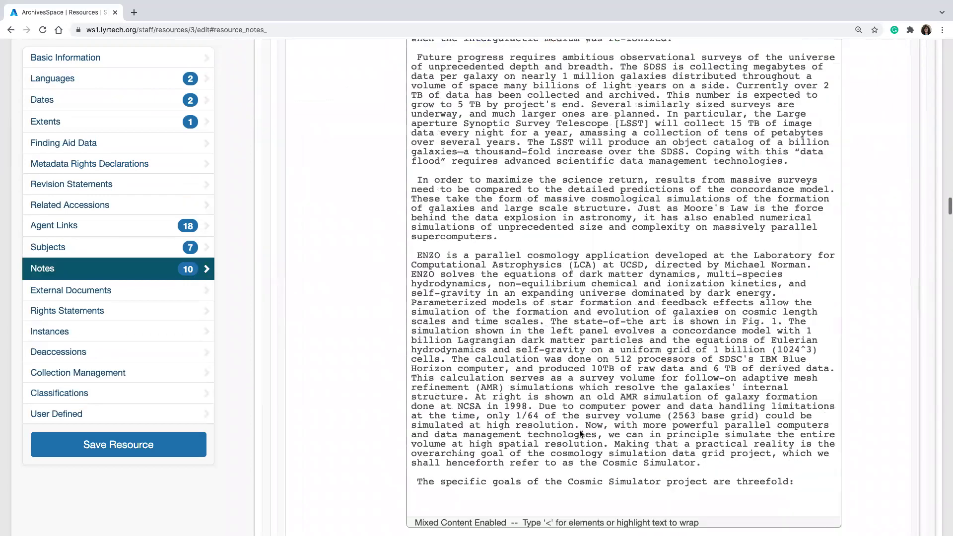
scroll(576, 422, down, 3)
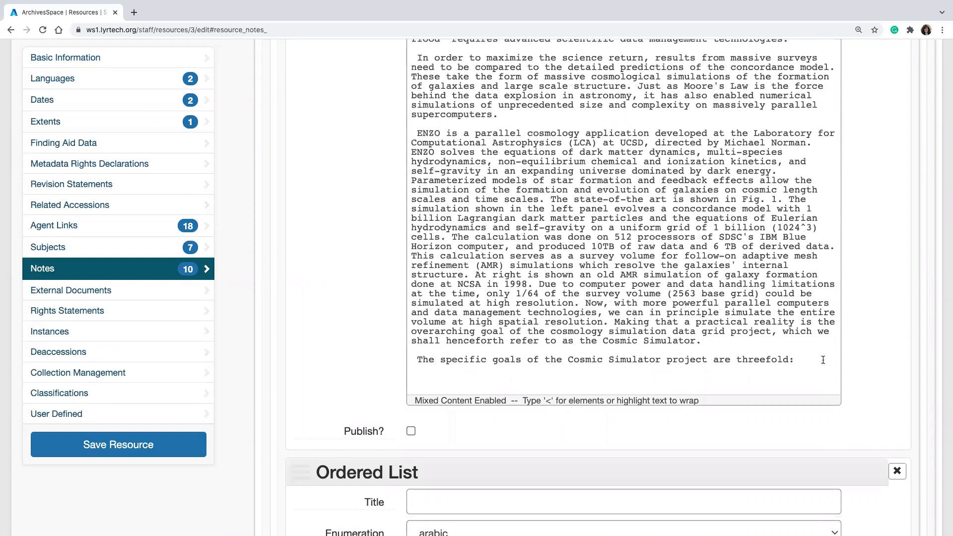
Insert an empty line after 'threefold:' in the Project Background note text.
key(Return)
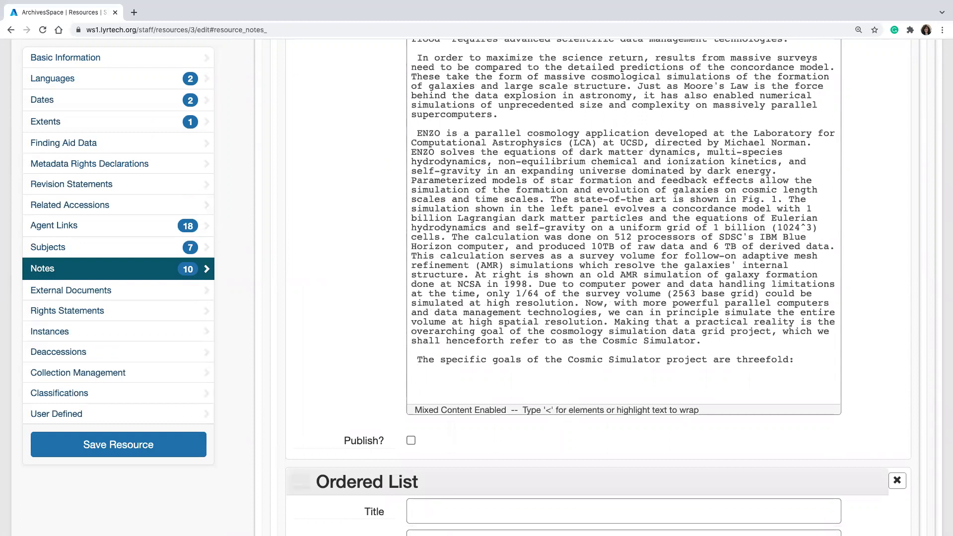
text(<)
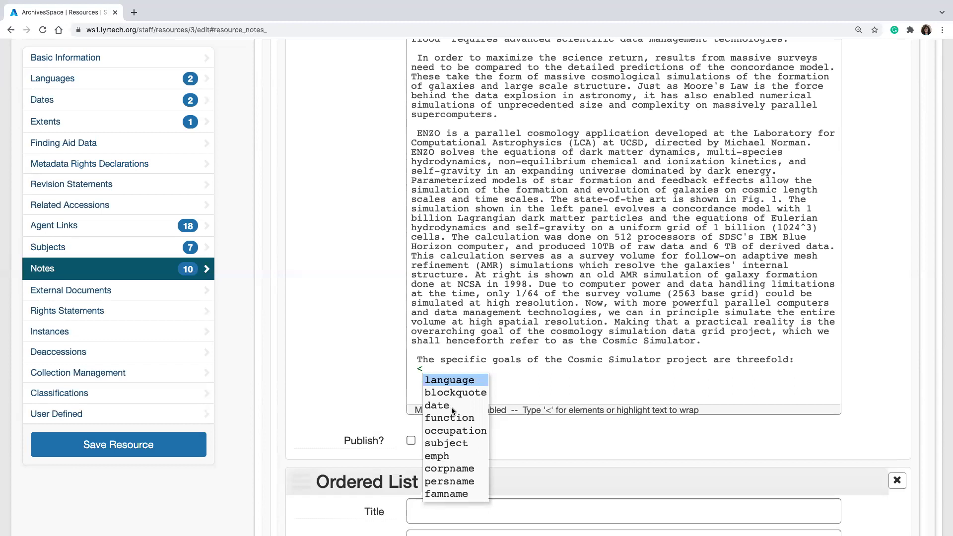
key(BackSpace)
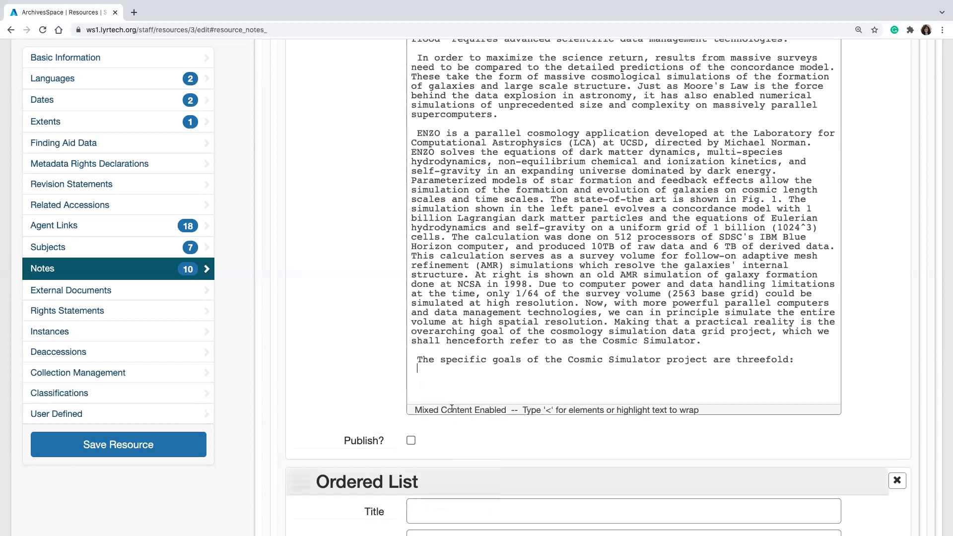
scroll(352, 385, up, 15)
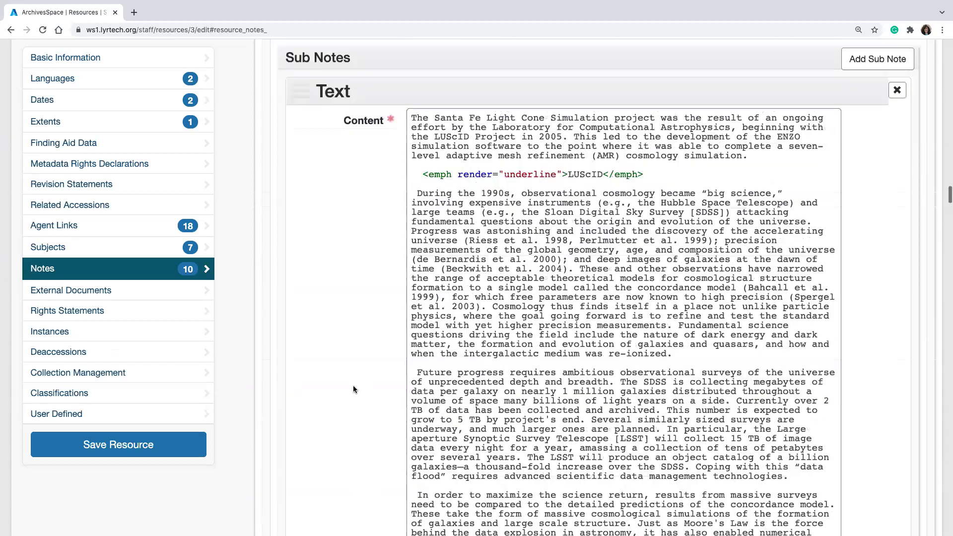
Enlarge the Repository Processing Note box on the resource edit form.
scroll(353, 385, up, 5)
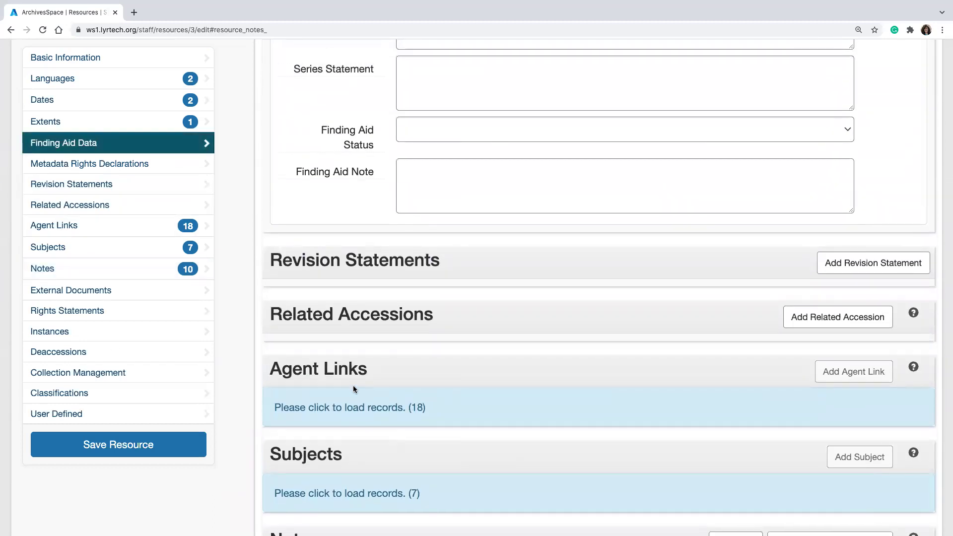
scroll(353, 385, up, 15)
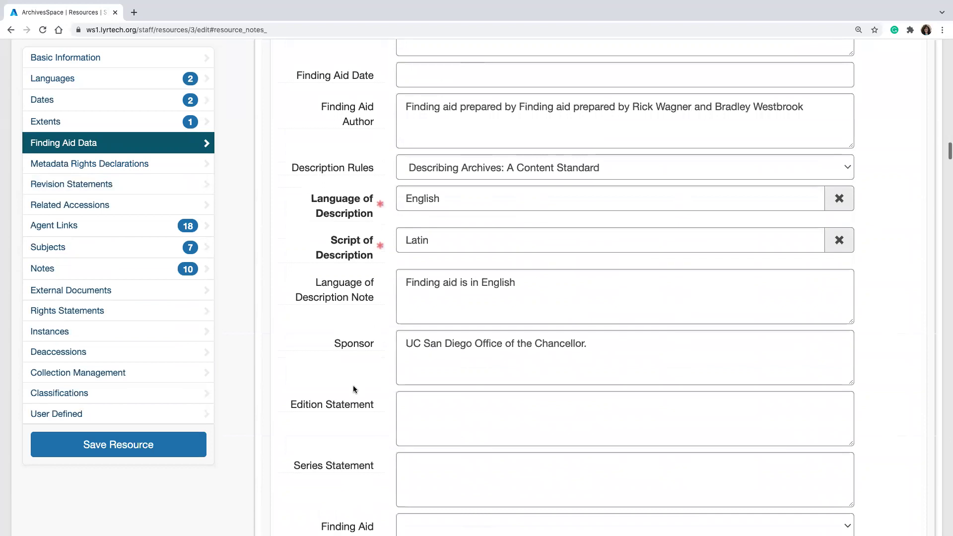
scroll(353, 387, up, 20)
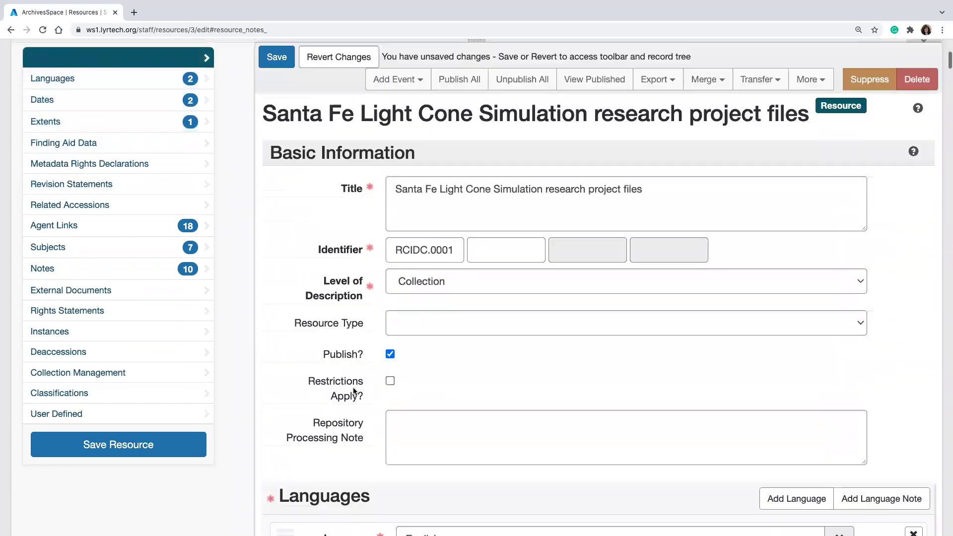
scroll(353, 387, down, 5)
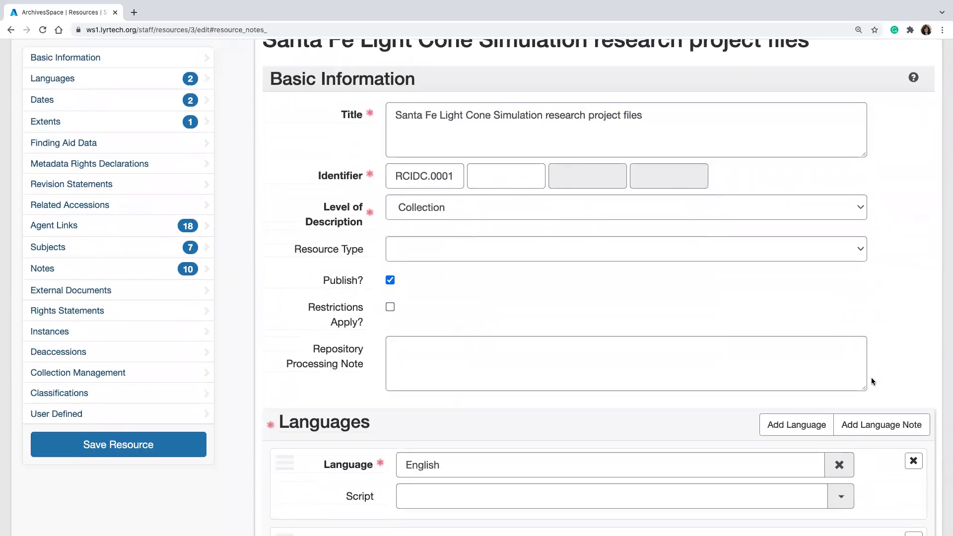
mouse_move(861, 388)
mouse_down()
mouse_move(908, 425)
mouse_move(936, 480)
mouse_move(888, 418)
mouse_move(845, 385)
mouse_up()
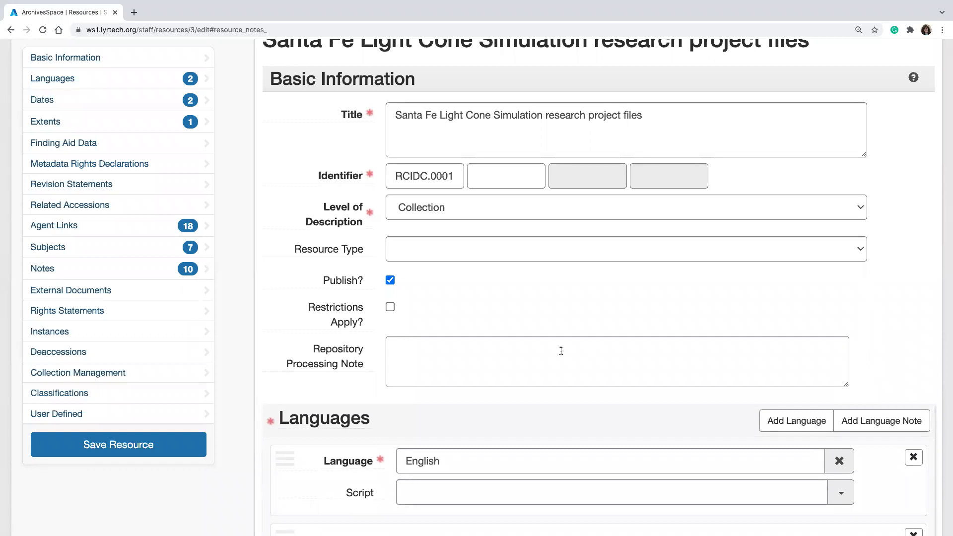
Scroll through the resource form back to the top and show the Create menu's record types.
scroll(561, 350, up, 4)
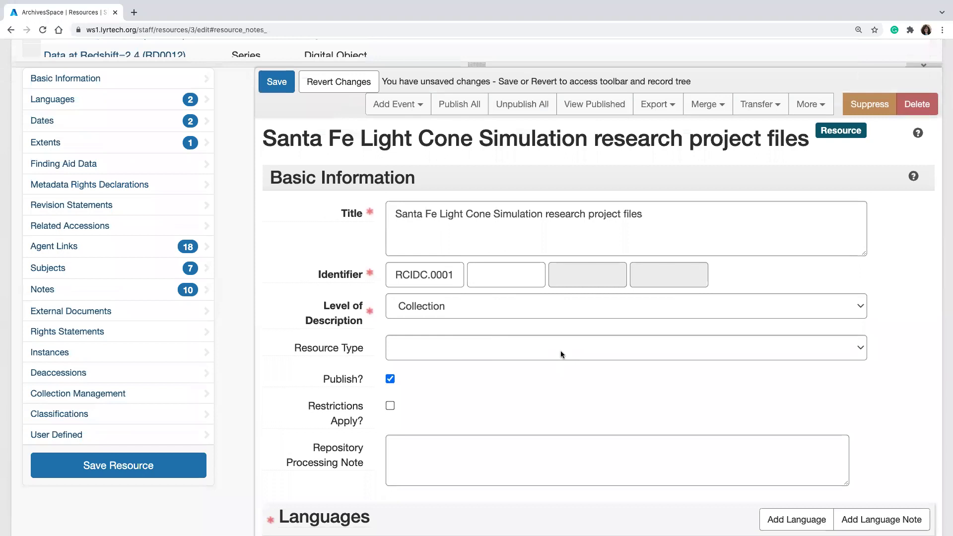
scroll(561, 350, down, 8)
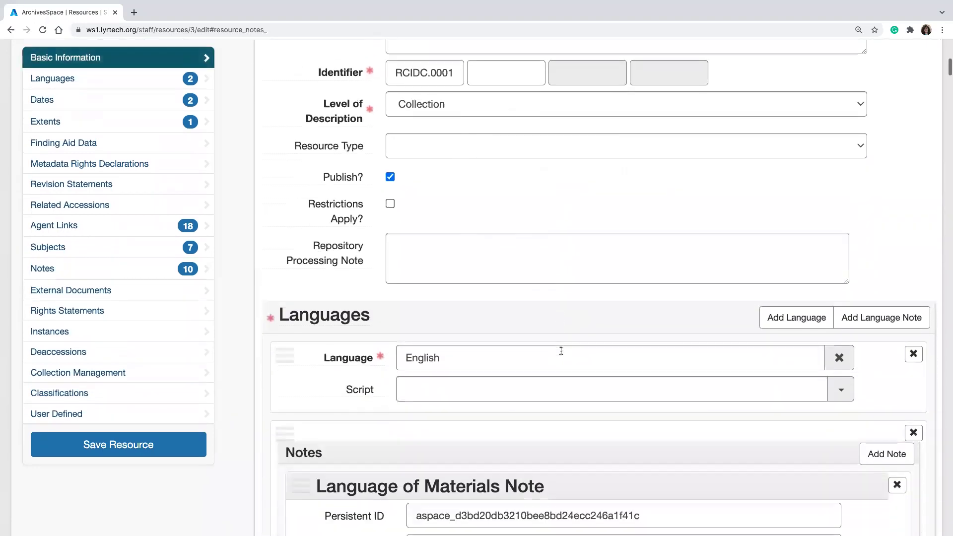
scroll(561, 350, down, 12)
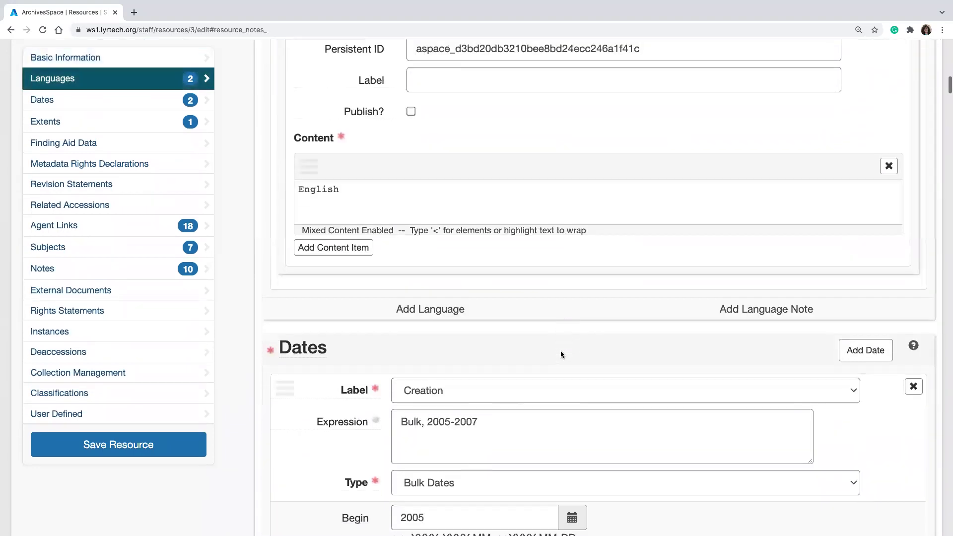
scroll(560, 350, down, 13)
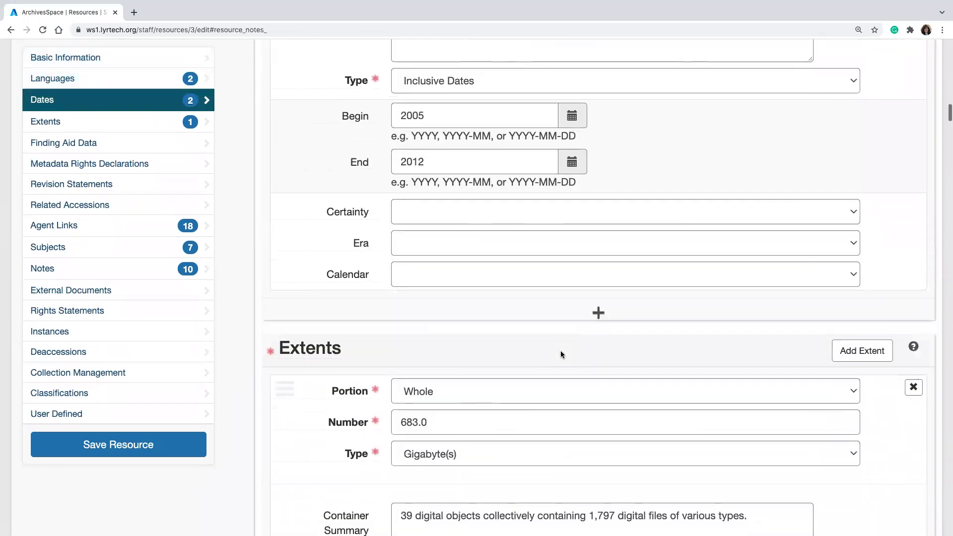
scroll(560, 352, down, 12)
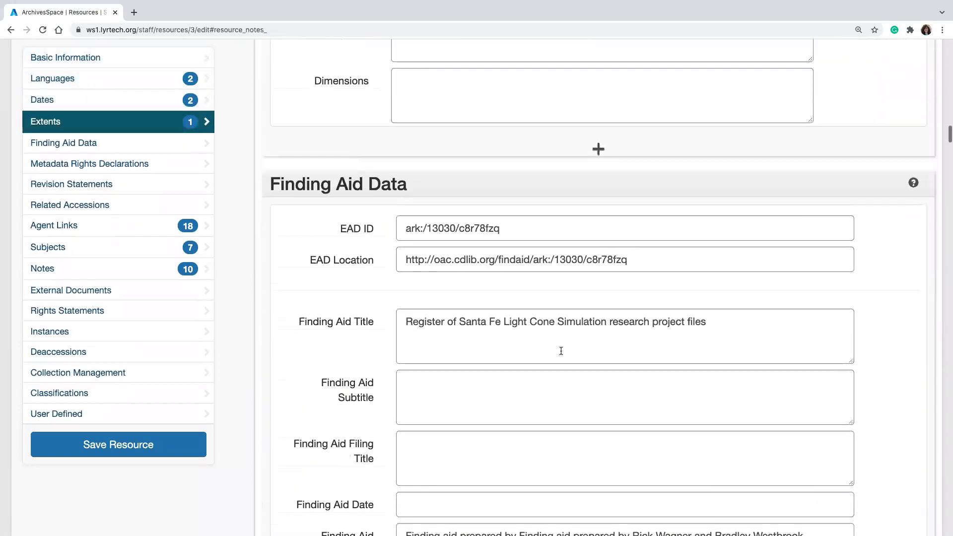
scroll(561, 351, down, 14)
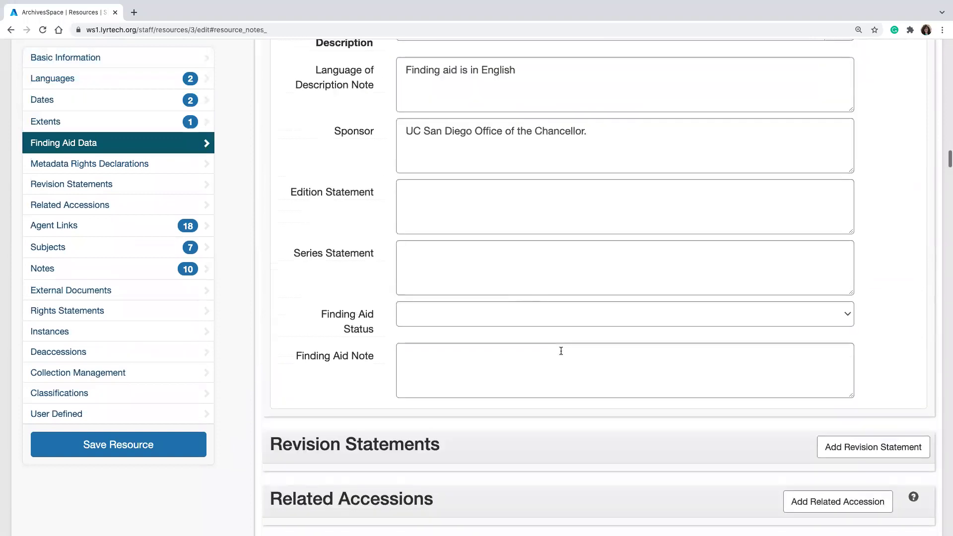
scroll(560, 351, down, 10)
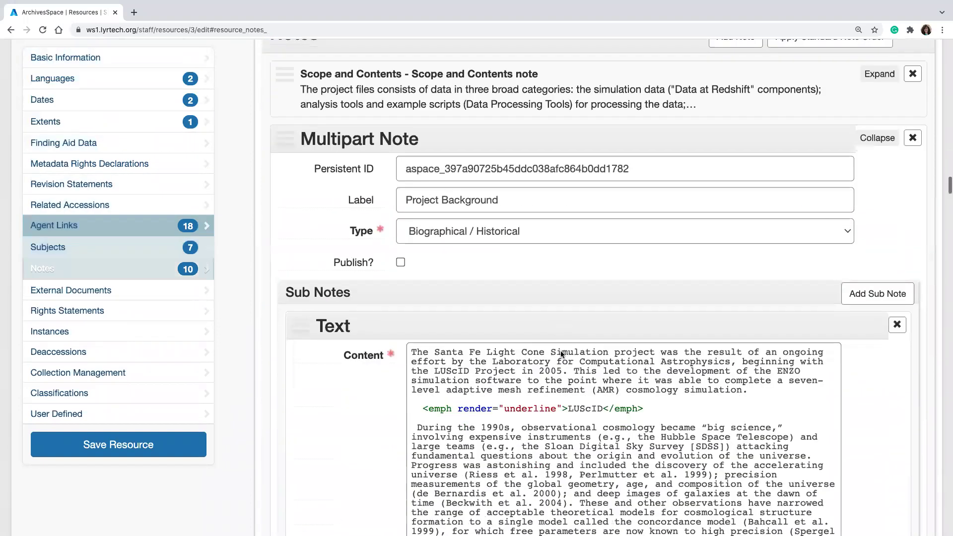
scroll(560, 351, down, 4)
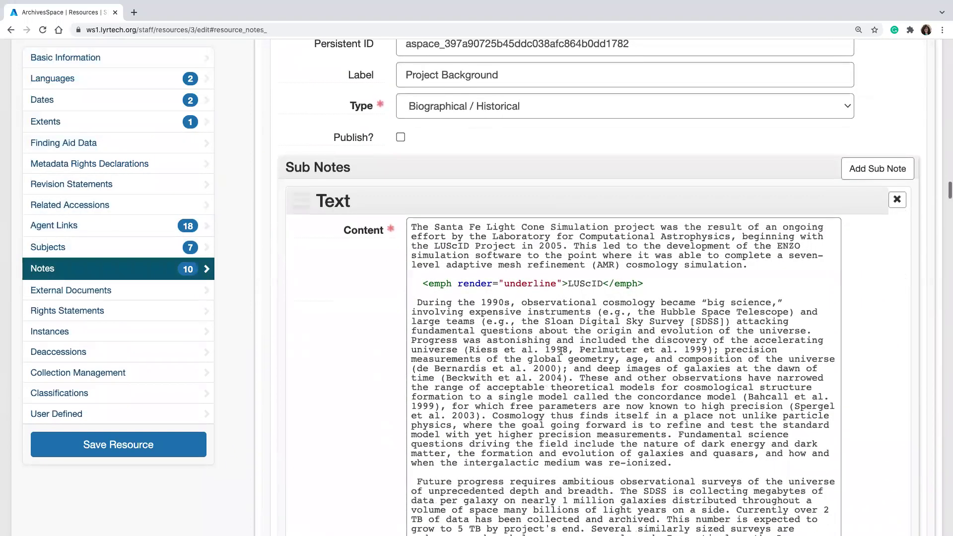
scroll(560, 350, down, 10)
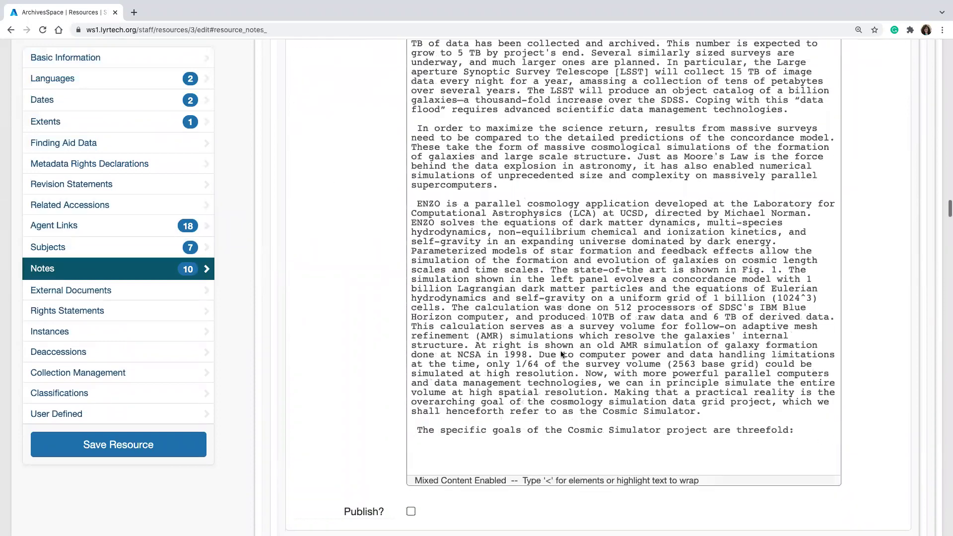
scroll(561, 352, up, 20)
scroll(561, 356, up, 20)
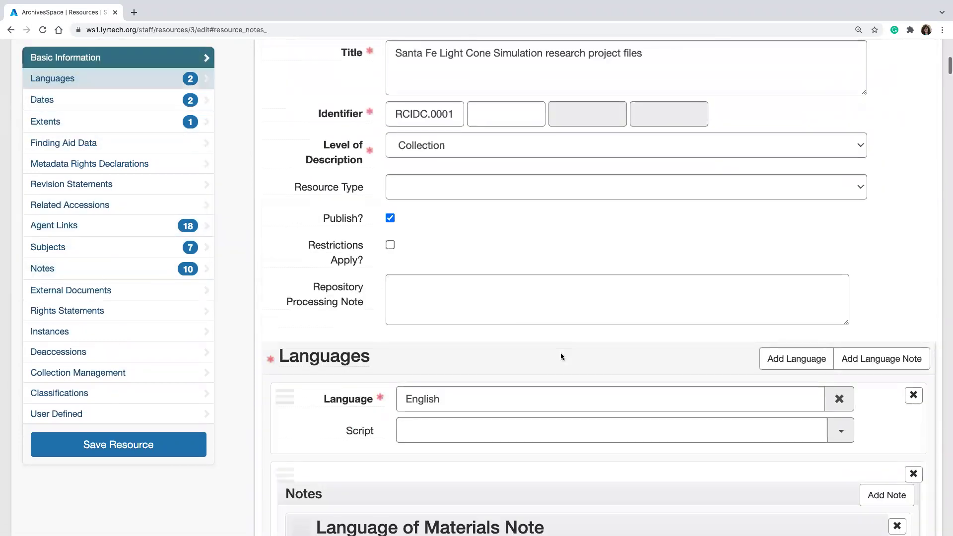
scroll(560, 355, up, 3)
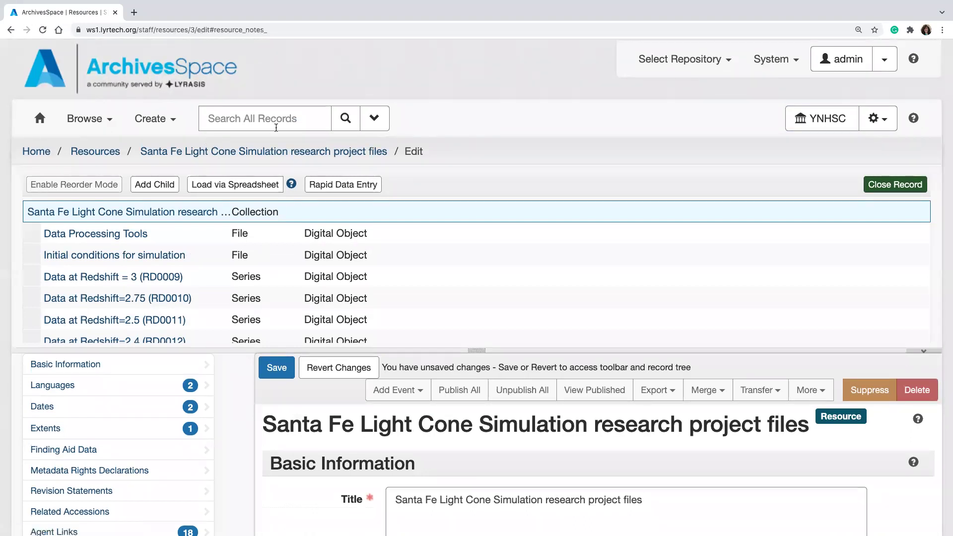
click(145, 119)
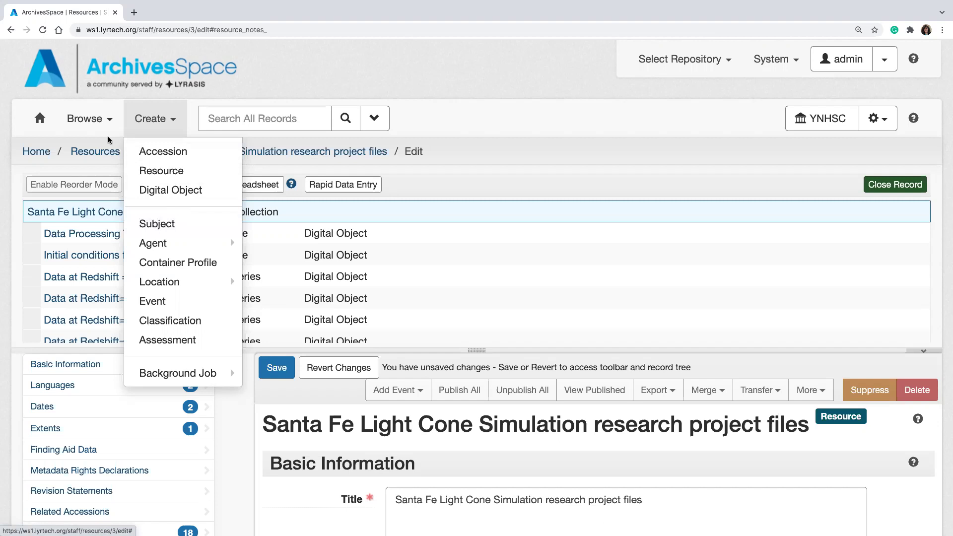
Go to Browse > Accessions, leave without saving the resource edits, then switch to Browse > Resources.
click(80, 119)
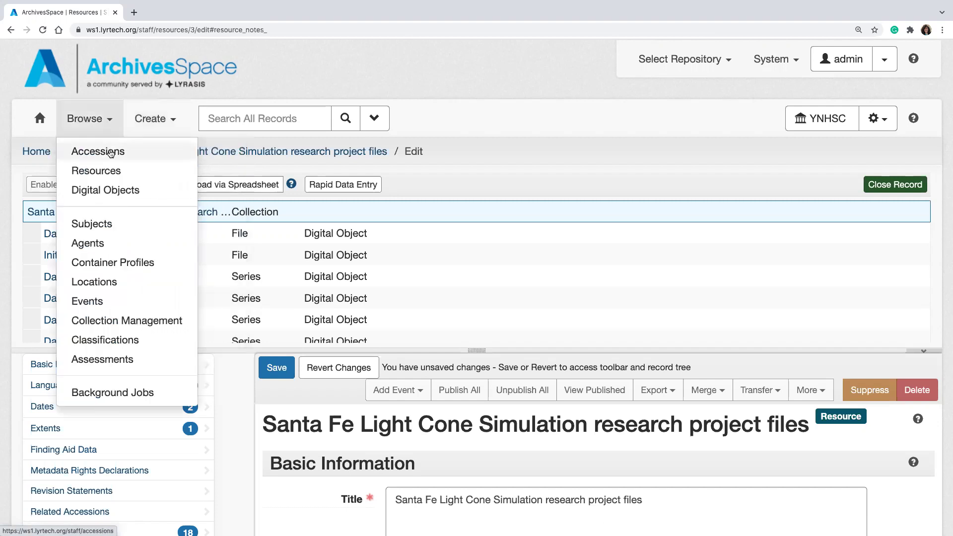
click(110, 151)
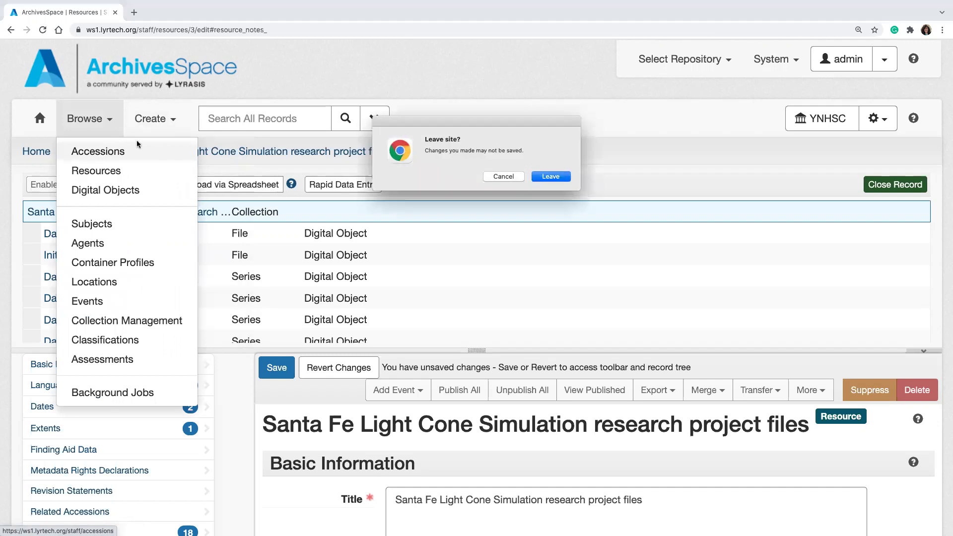
click(552, 178)
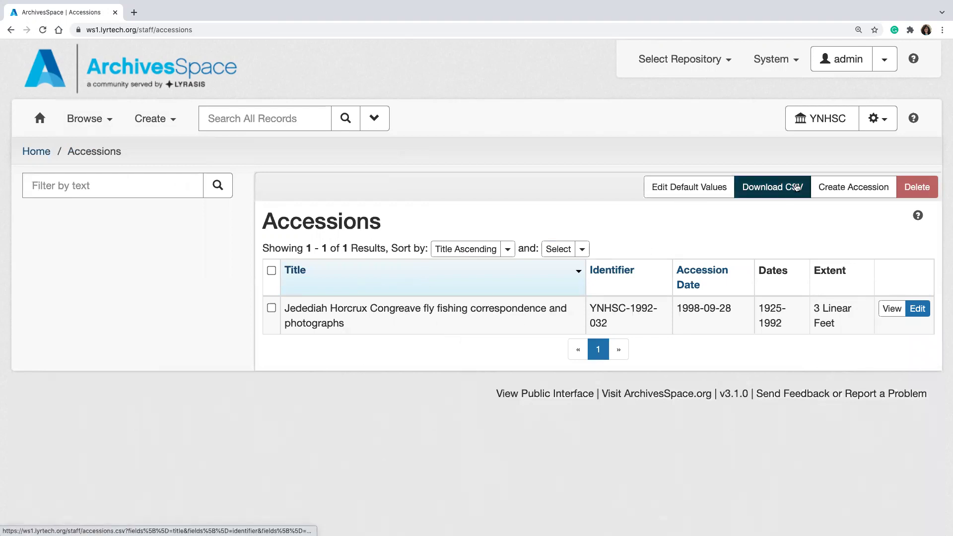
click(852, 194)
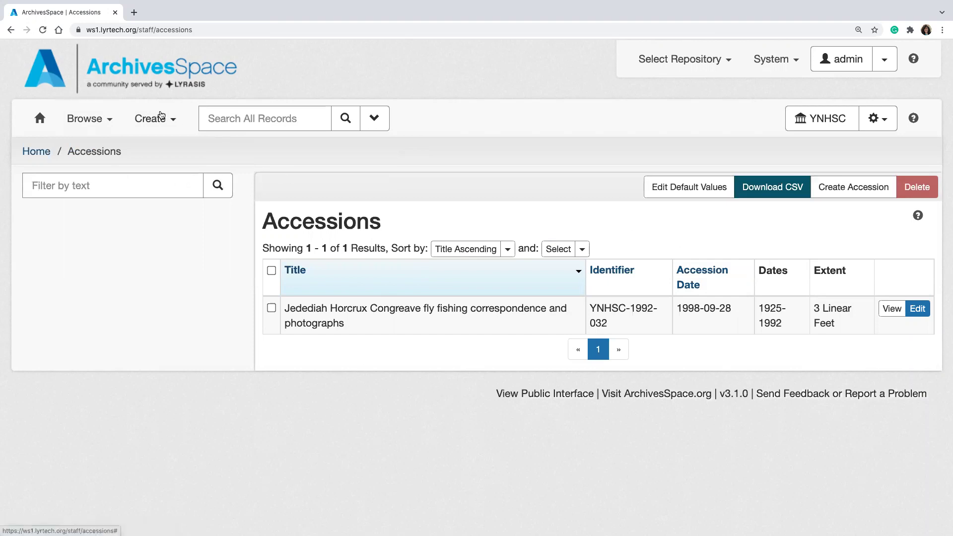
click(85, 118)
click(95, 171)
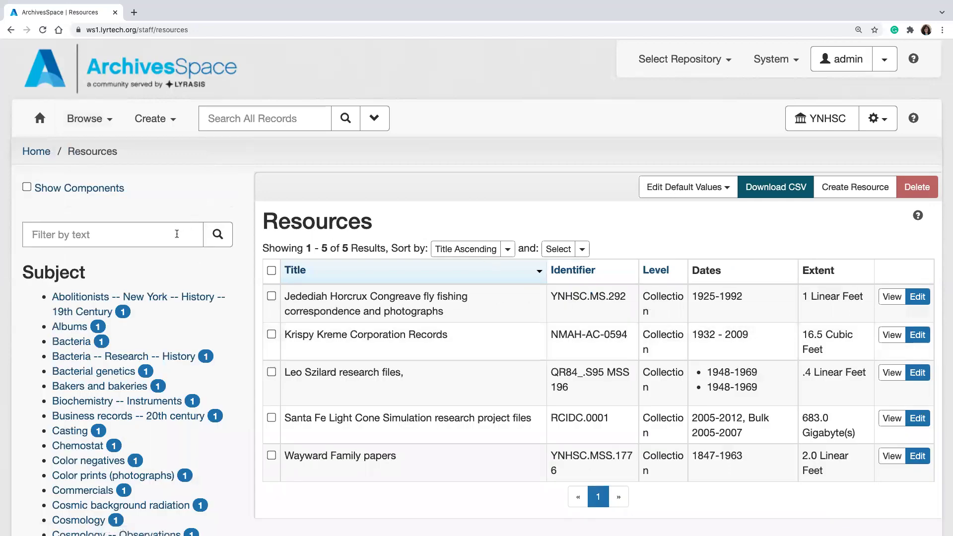
scroll(181, 242, down, 3)
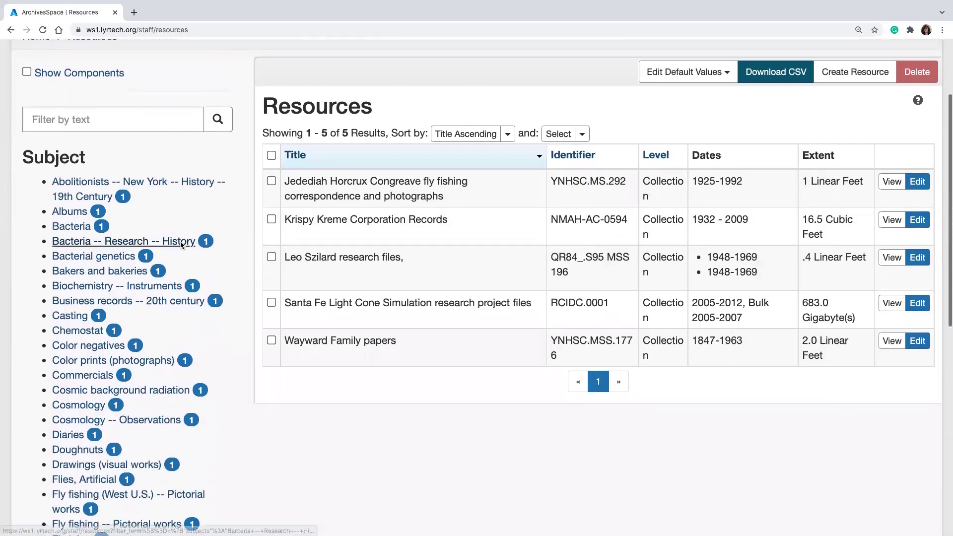
scroll(143, 306, down, 8)
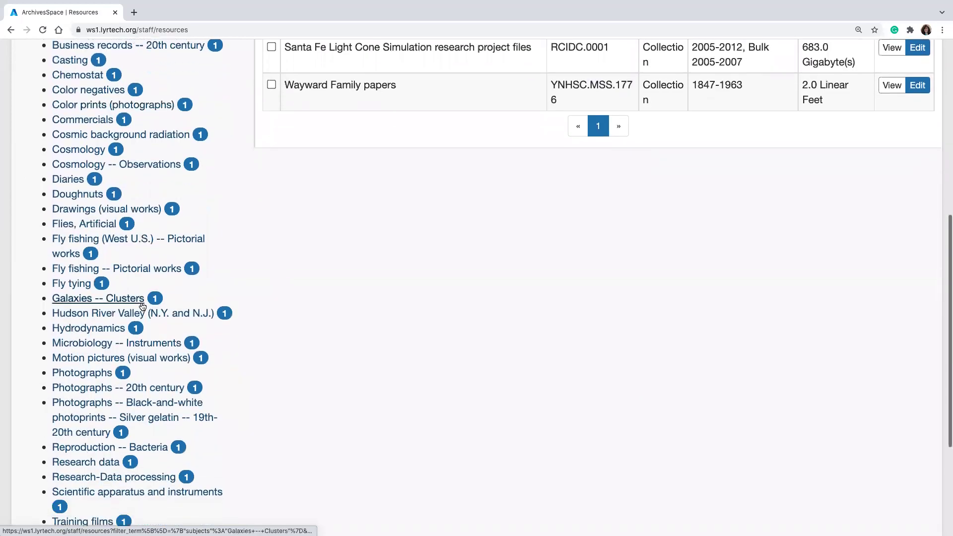
scroll(142, 306, up, 10)
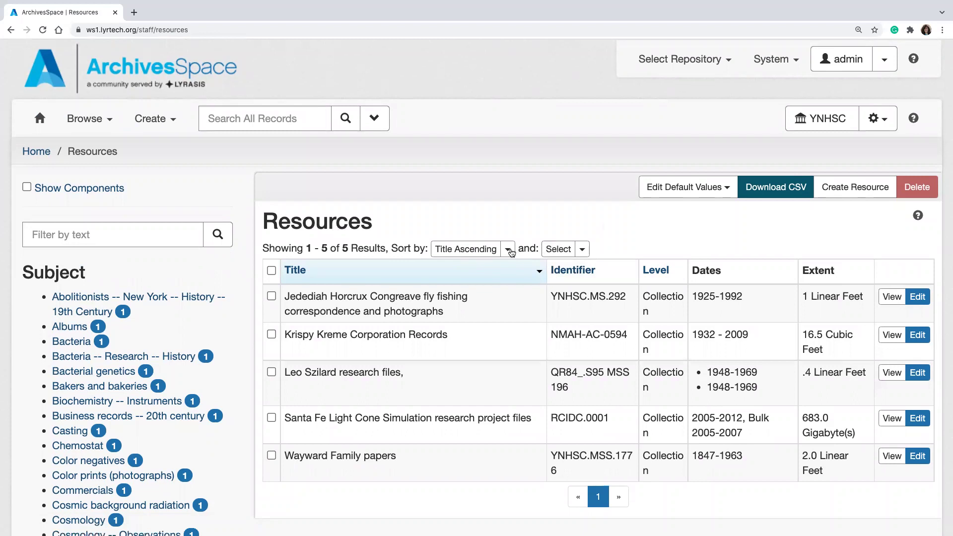
click(509, 251)
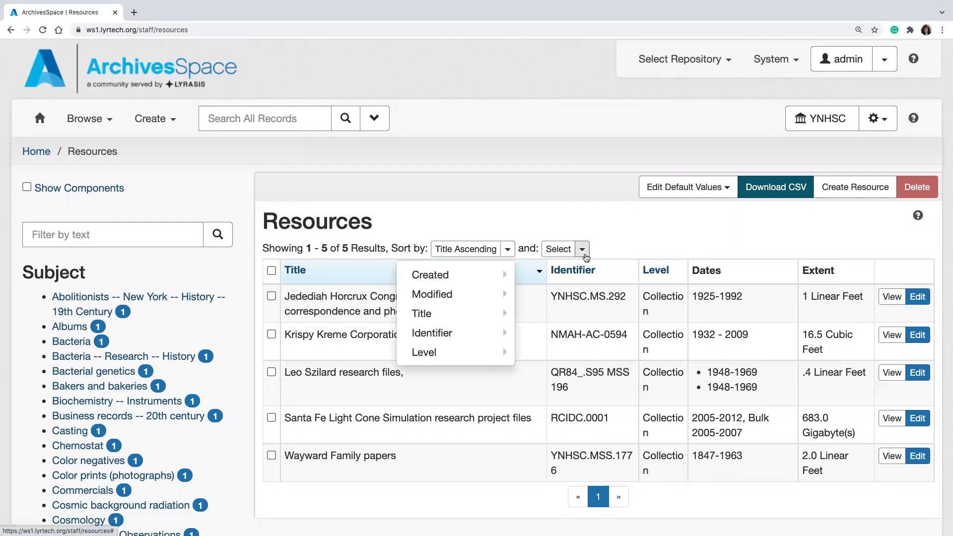
click(584, 254)
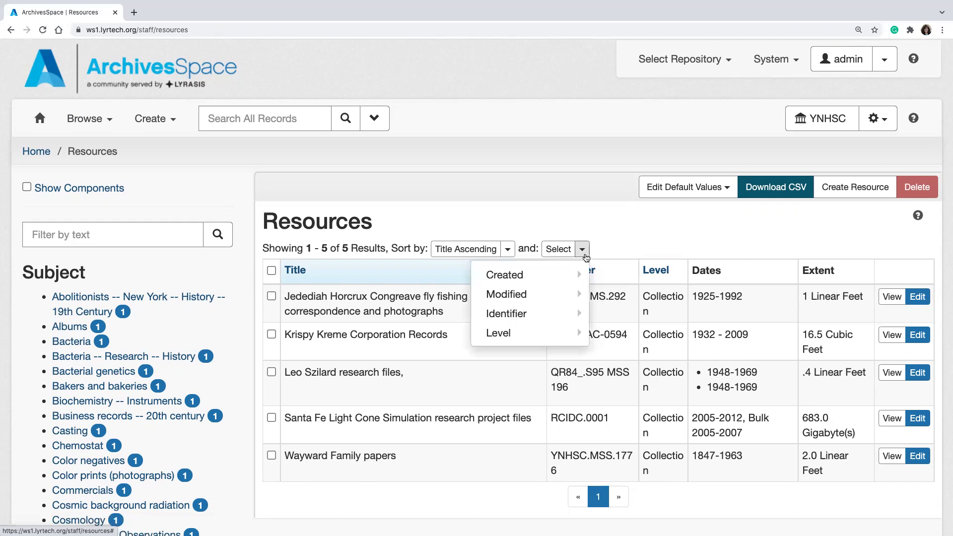
click(507, 249)
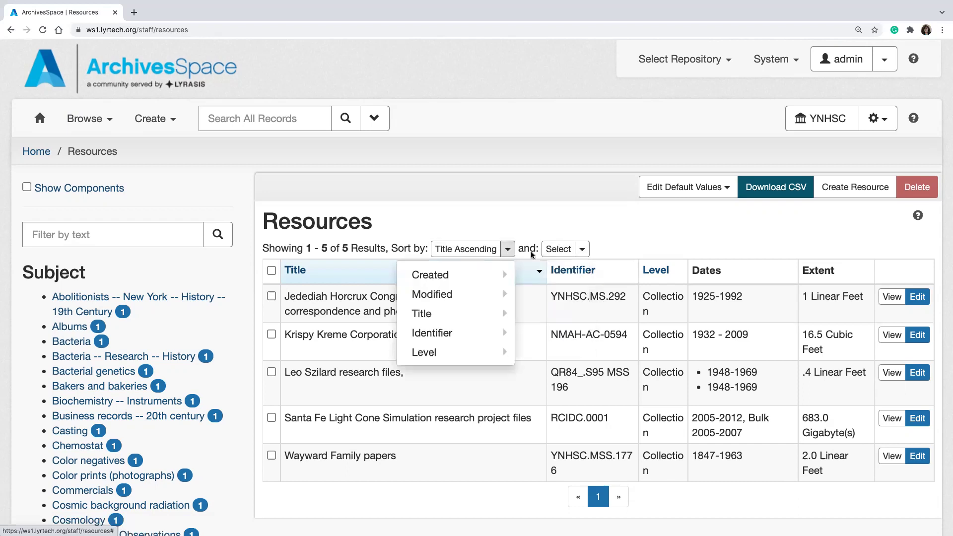
click(582, 249)
mouse_move(582, 319)
click(659, 222)
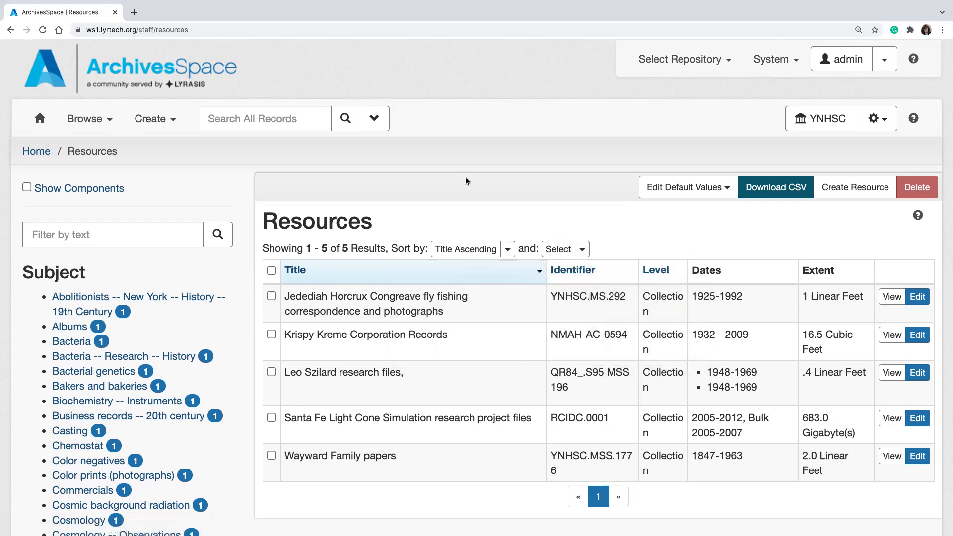
Show components so the Resources list grows to 735 results, then scroll down to the facets.
click(27, 187)
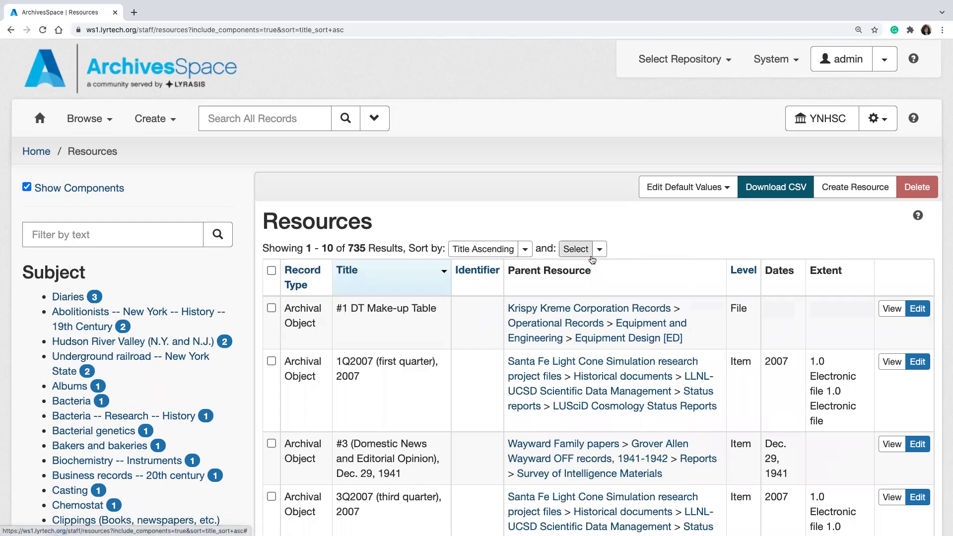
scroll(620, 376, down, 2)
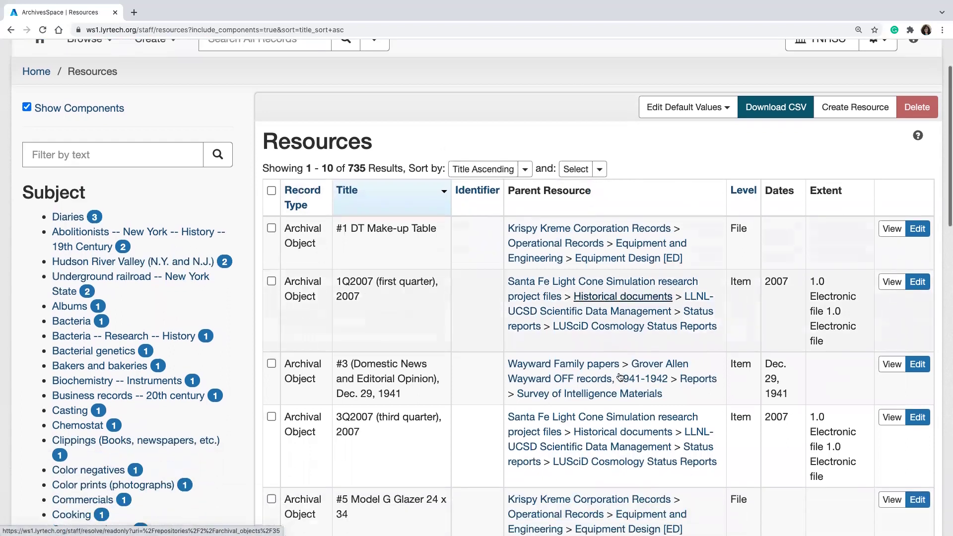
scroll(620, 377, down, 15)
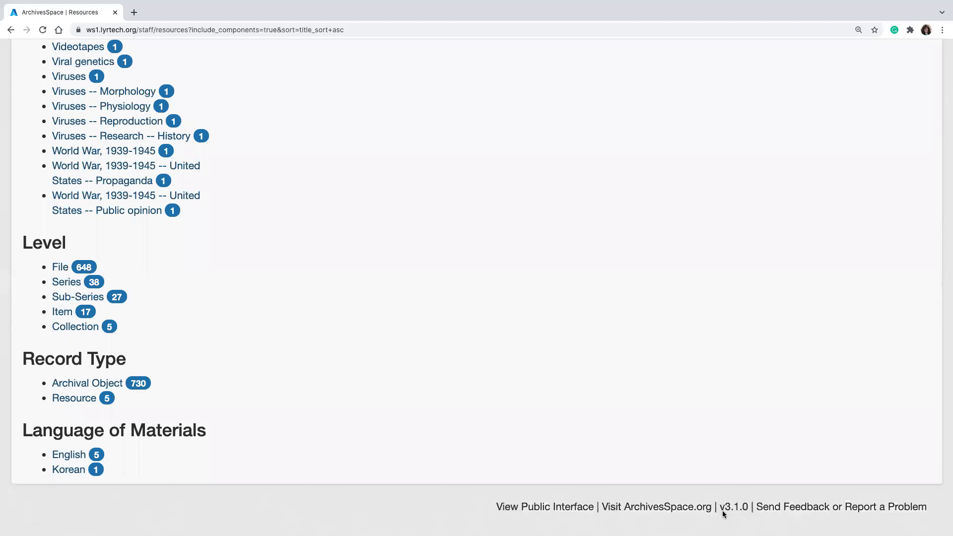
Open the public interface and check the record type and search field choices, keeping Keyword.
click(585, 507)
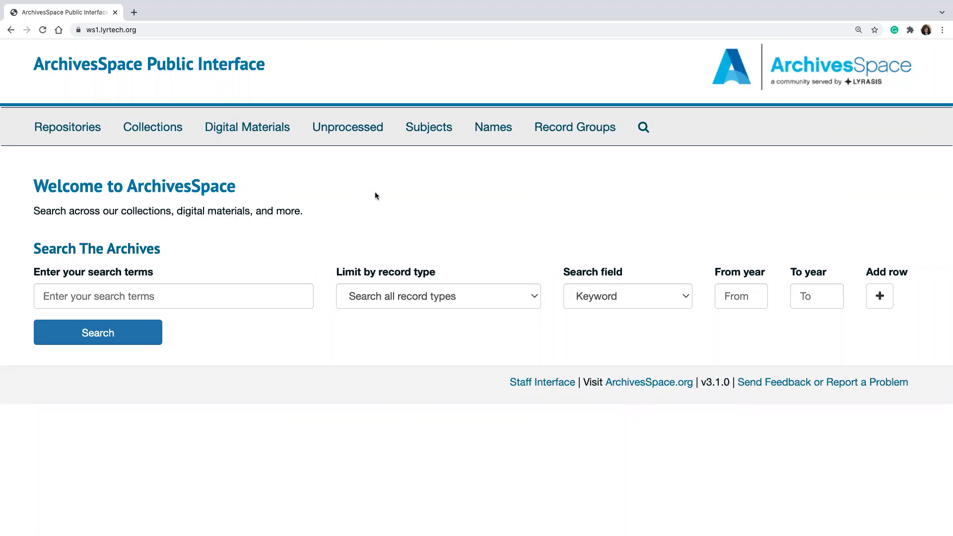
click(190, 290)
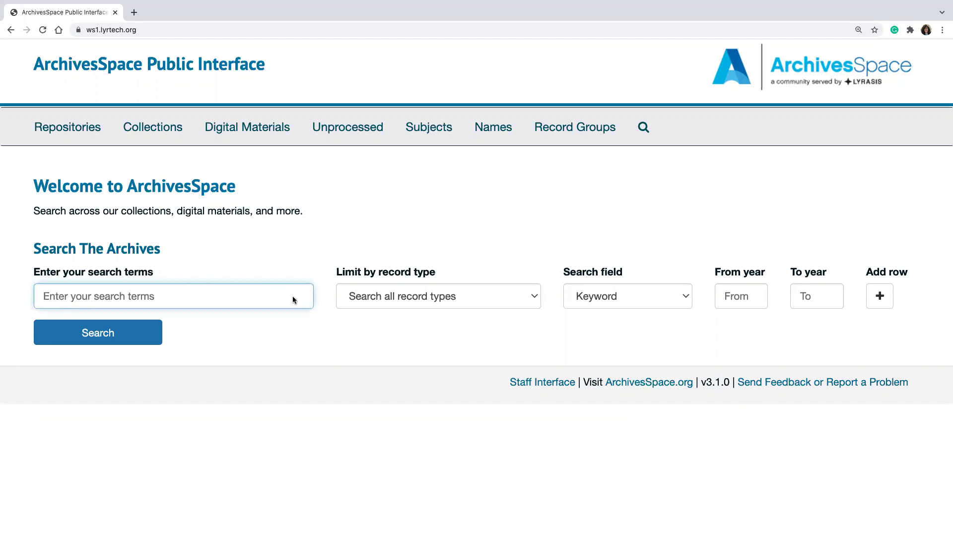
click(347, 297)
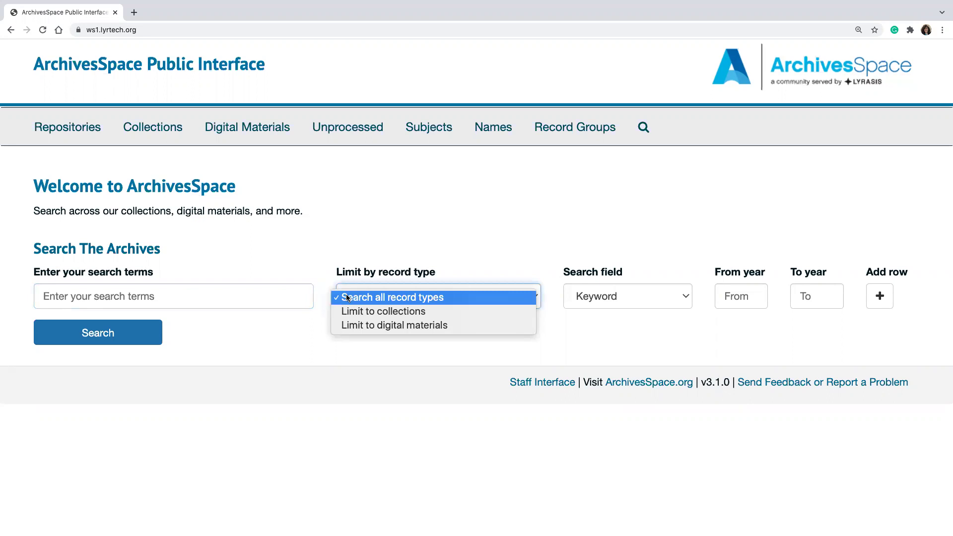
click(880, 296)
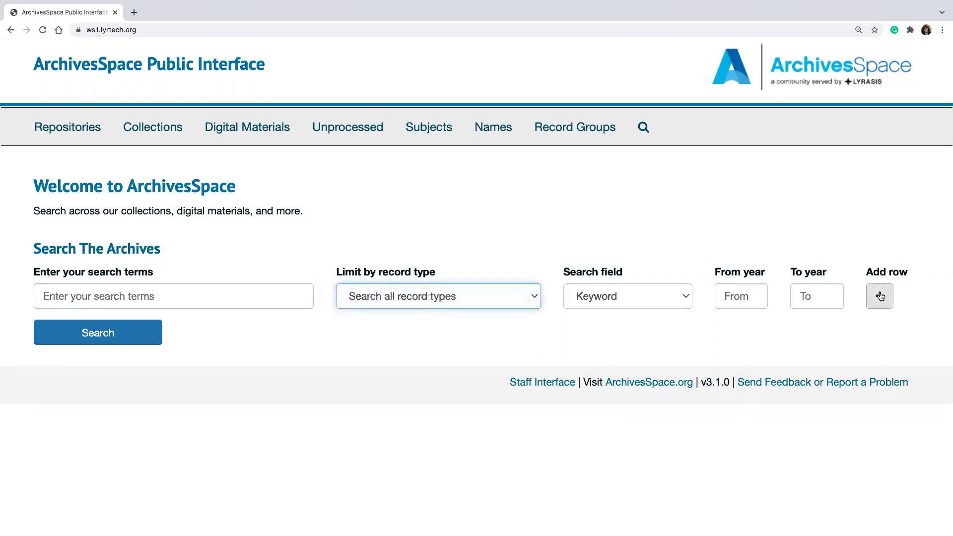
click(676, 298)
click(676, 298)
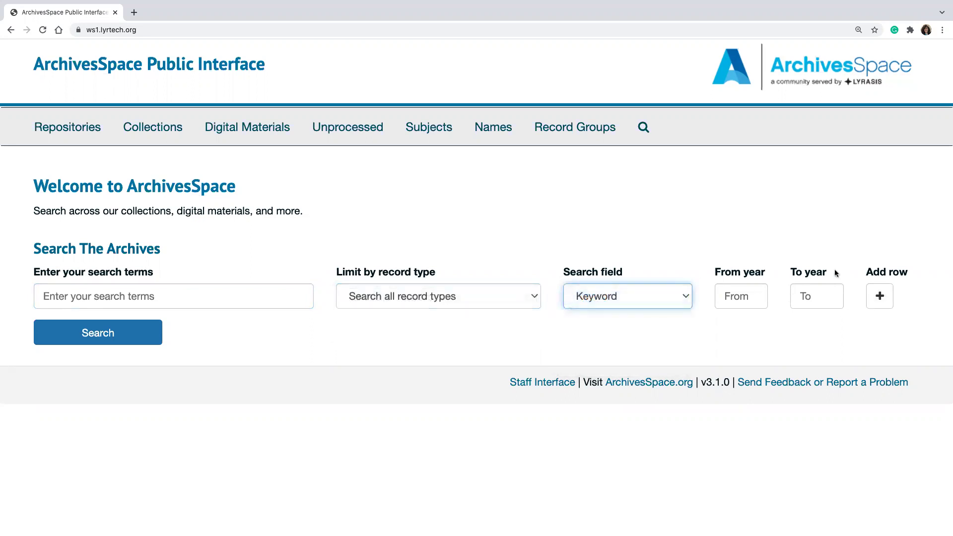
Add two more search rows for three in total, leaving them joined by And.
click(879, 296)
click(877, 362)
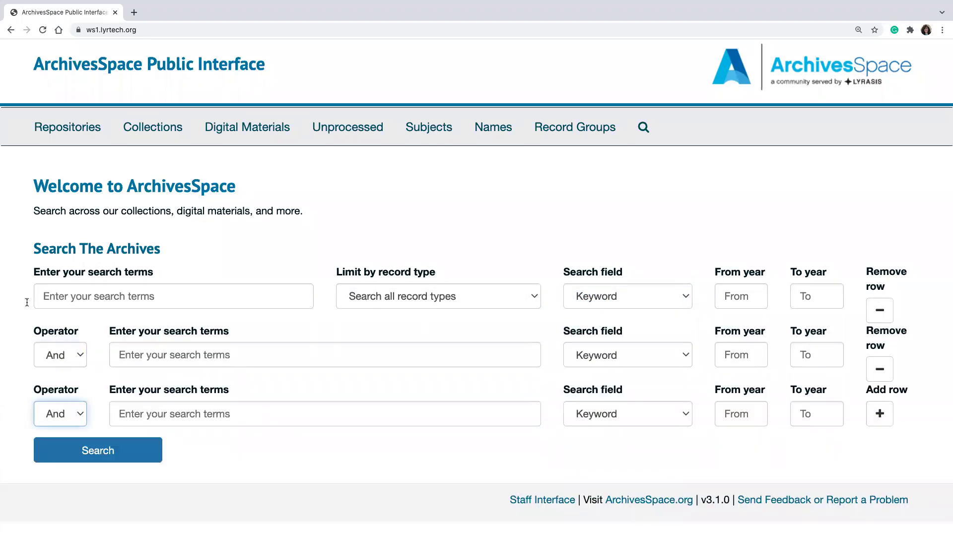
click(54, 357)
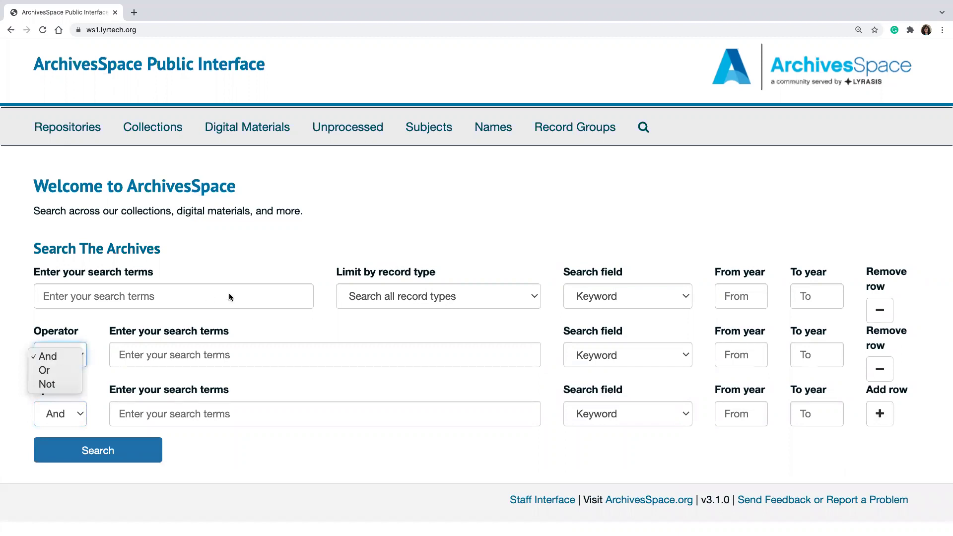
click(307, 268)
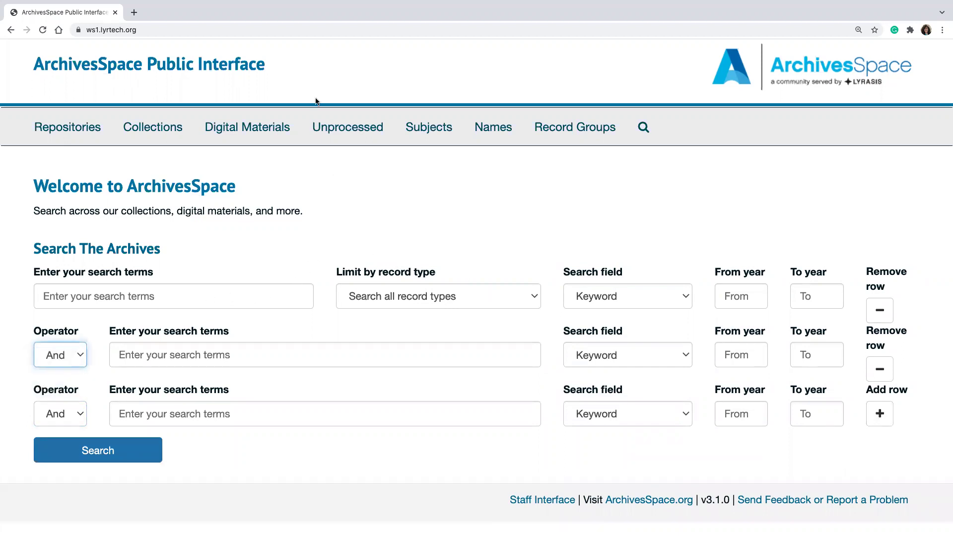
From the public Repositories list, open Your Name Here Special Collections, showing 5 collections and 730 records.
click(59, 130)
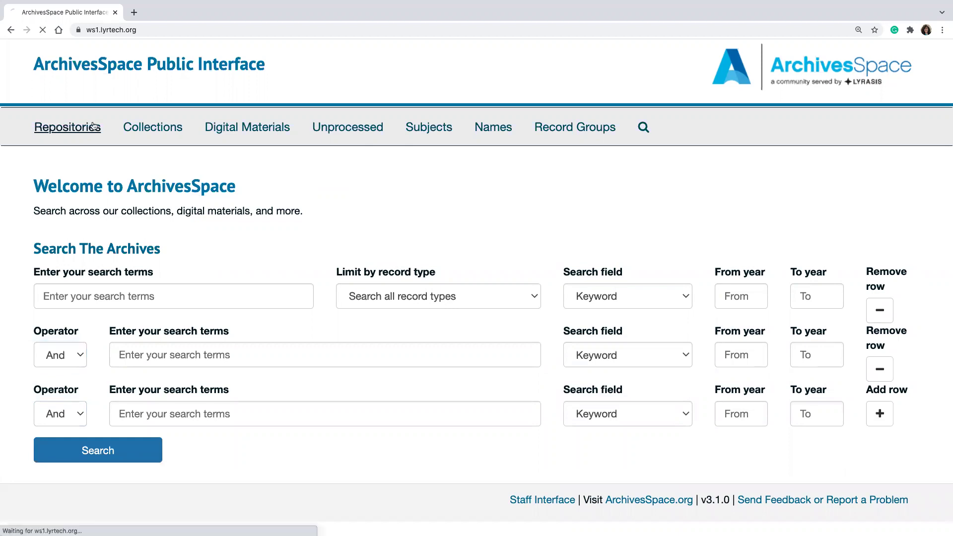
scroll(308, 296, down, 2)
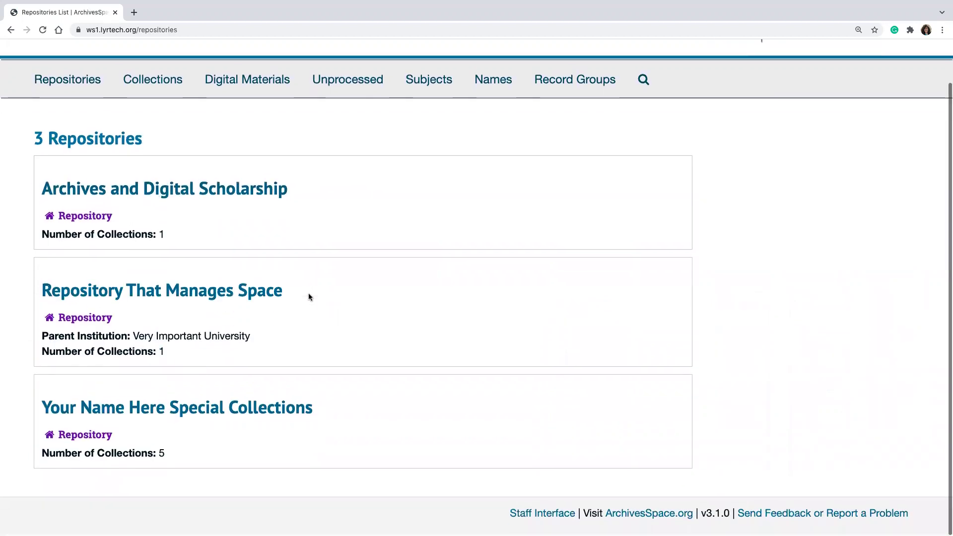
scroll(308, 294, up, 2)
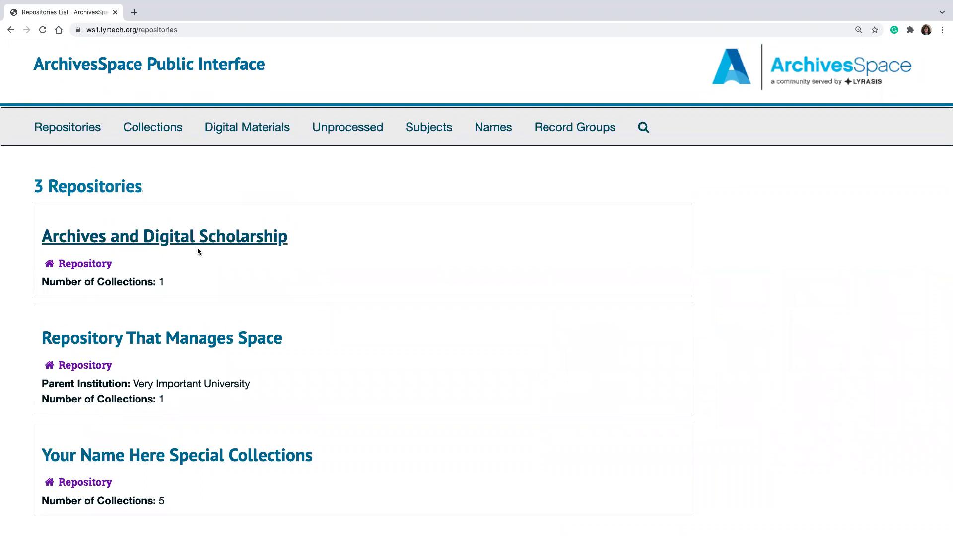
click(293, 456)
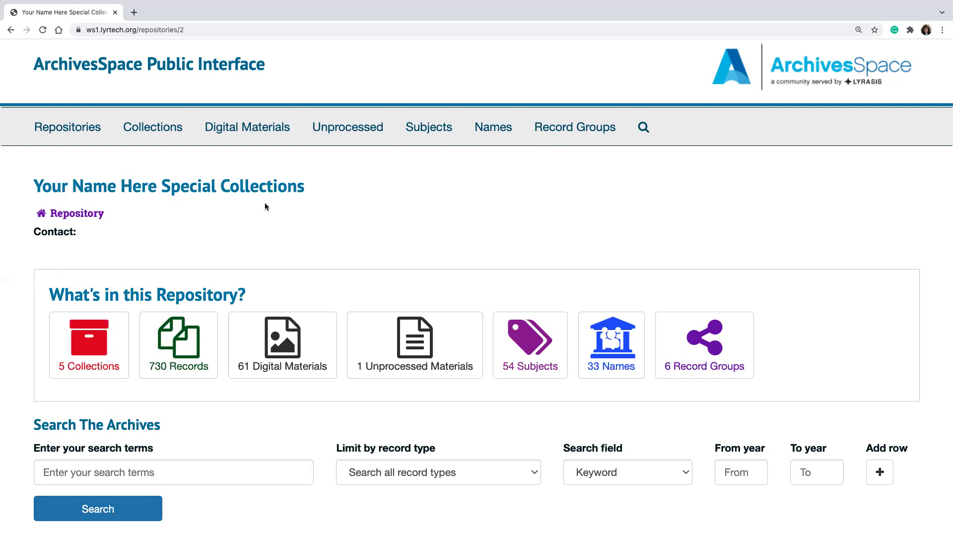
Browse Collections and Digital Materials, then list Unprocessed Materials with the Congreave fly fishing accession.
click(164, 132)
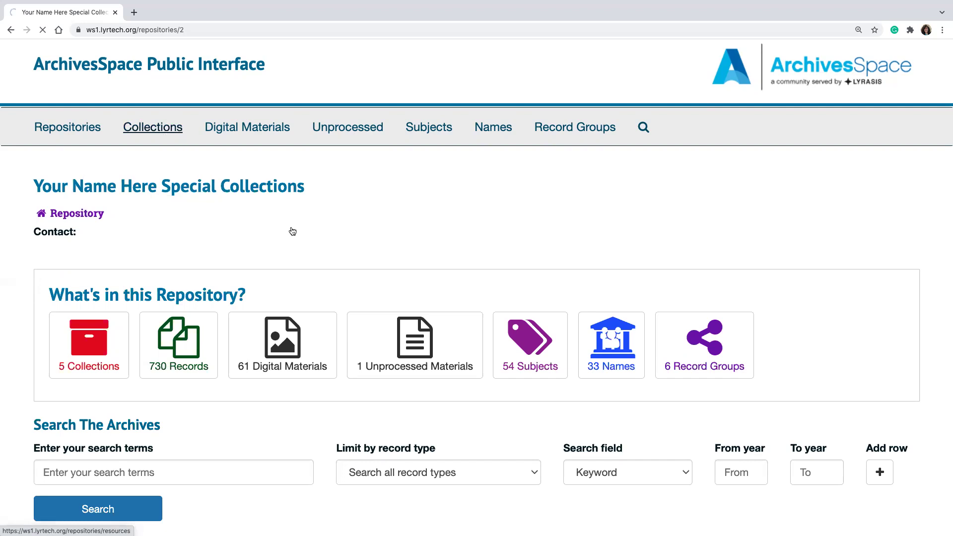
click(259, 130)
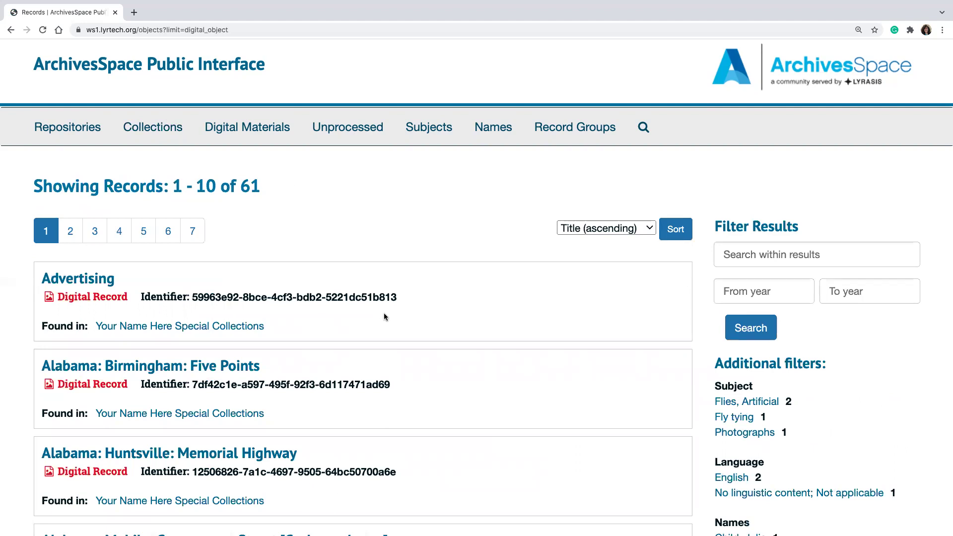
click(351, 130)
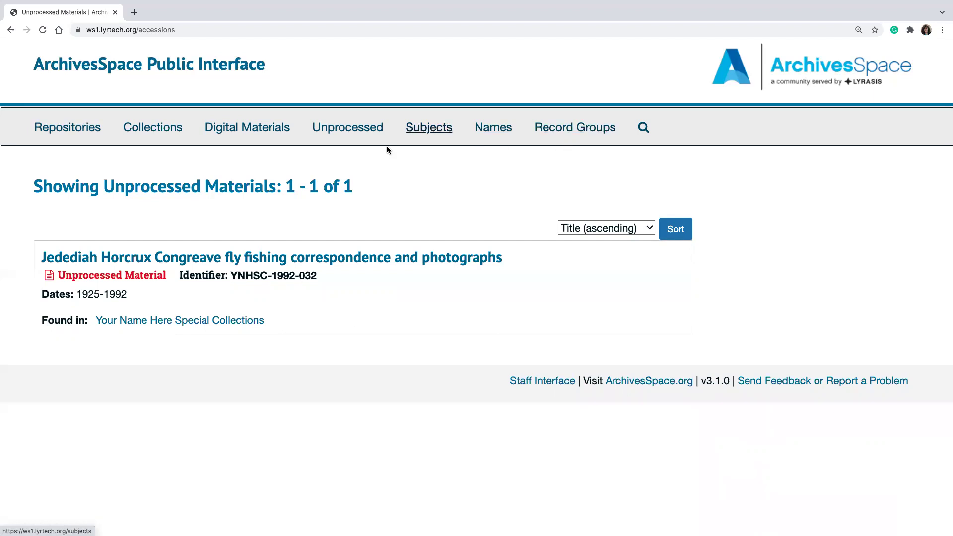
Open the Anne Sexton papers collection from the public Collections list.
click(82, 128)
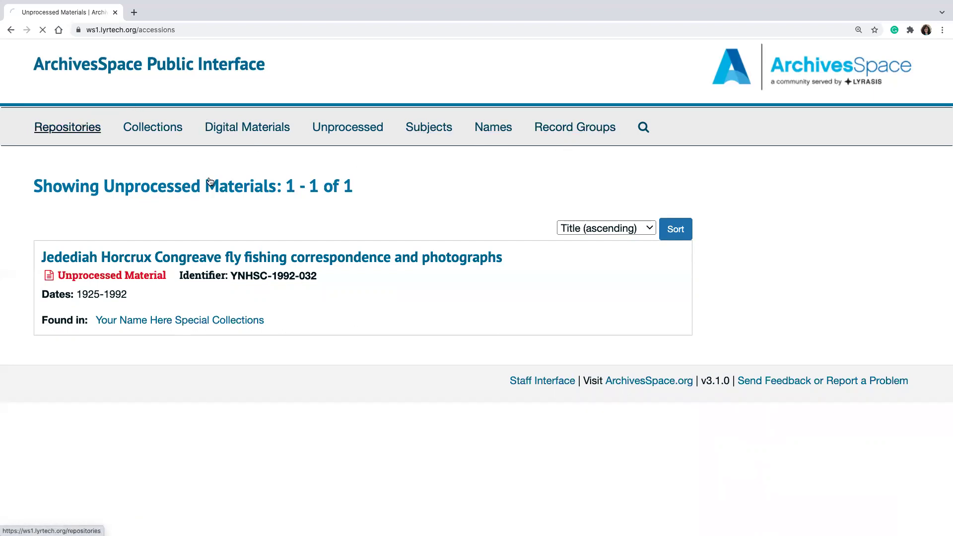
click(155, 128)
click(115, 262)
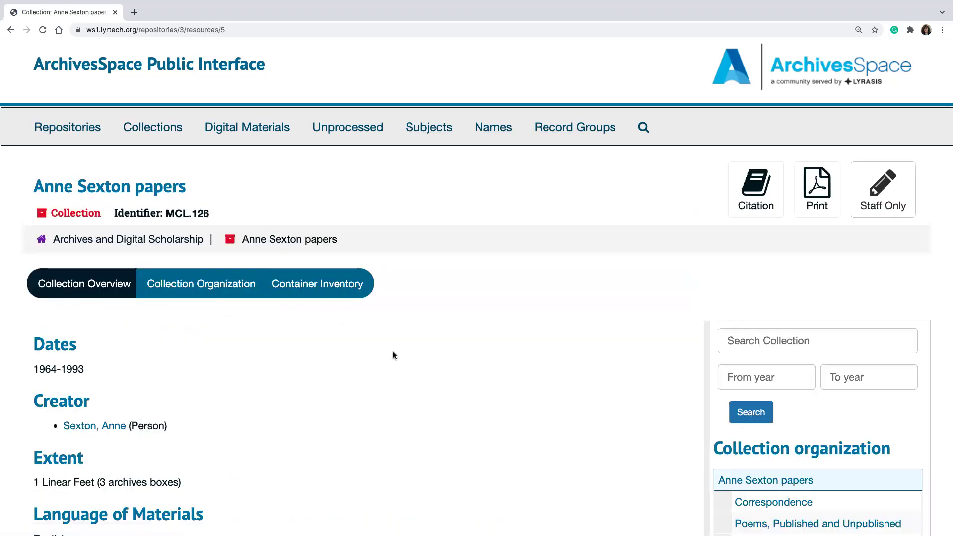
scroll(393, 355, down, 3)
scroll(393, 355, up, 3)
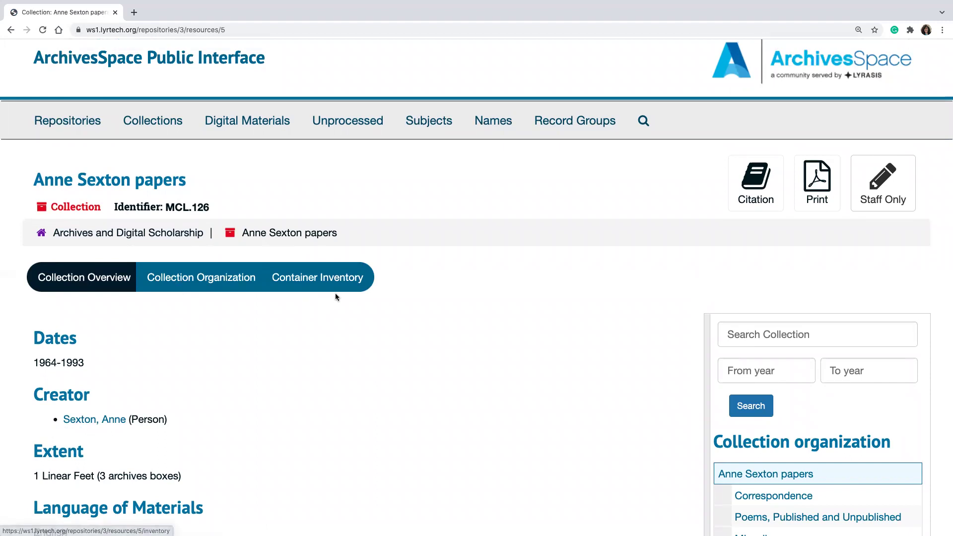
View the collection's citation, then read through its overview (MCL.126, 1964-1993, 1 Linear Feet).
click(755, 198)
click(681, 82)
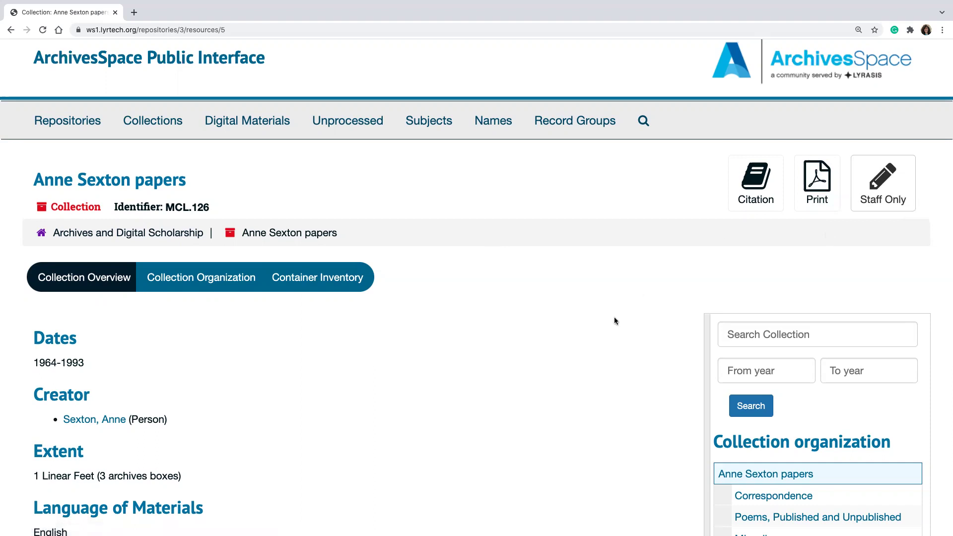
scroll(614, 321, down, 5)
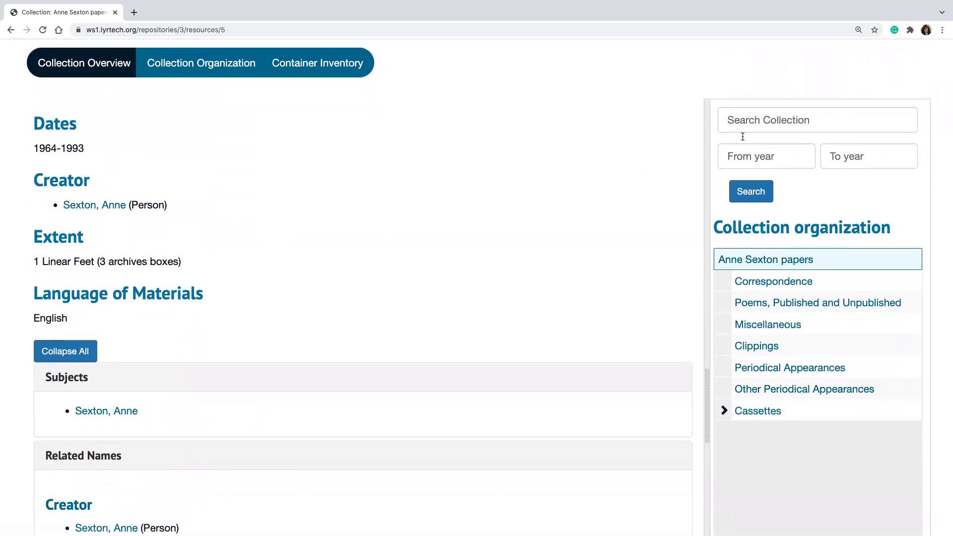
scroll(409, 299, down, 4)
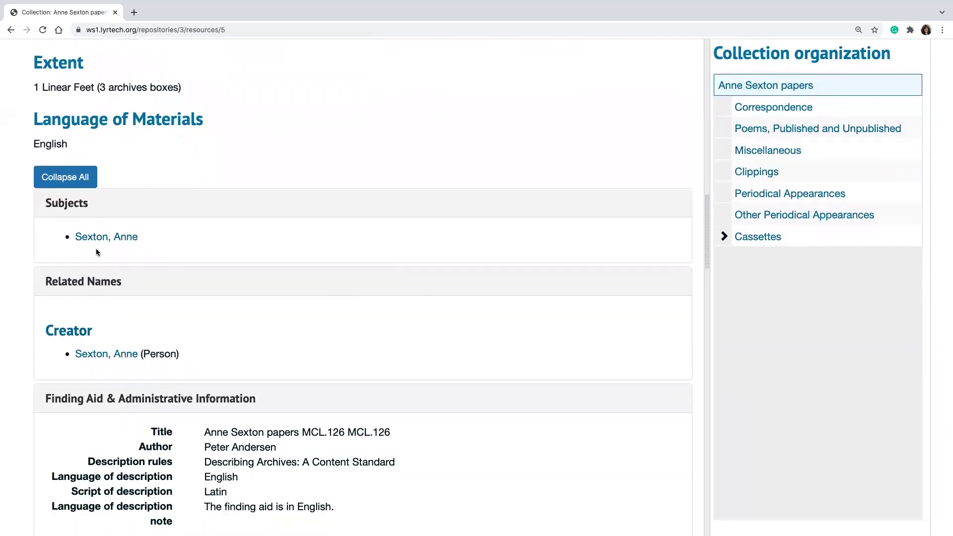
scroll(236, 355, down, 1)
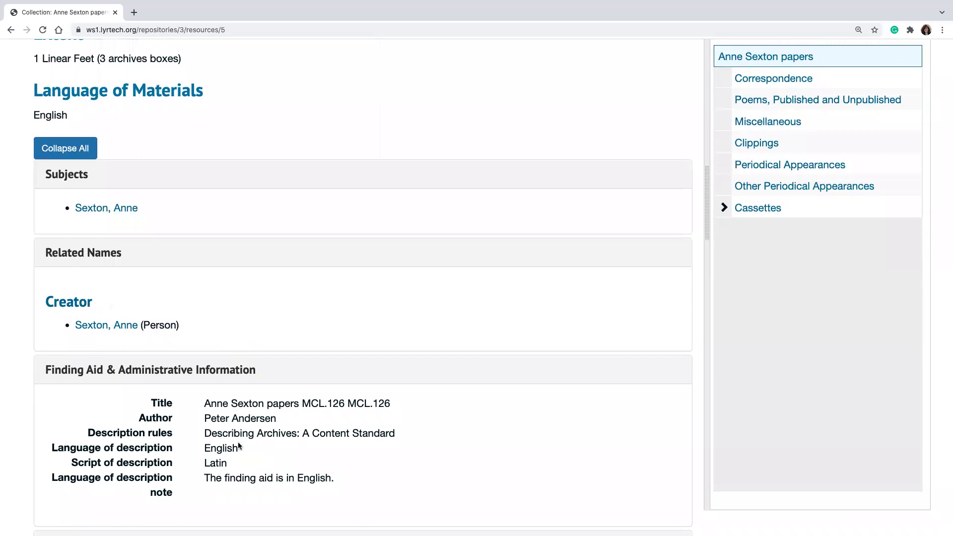
scroll(332, 257, up, 10)
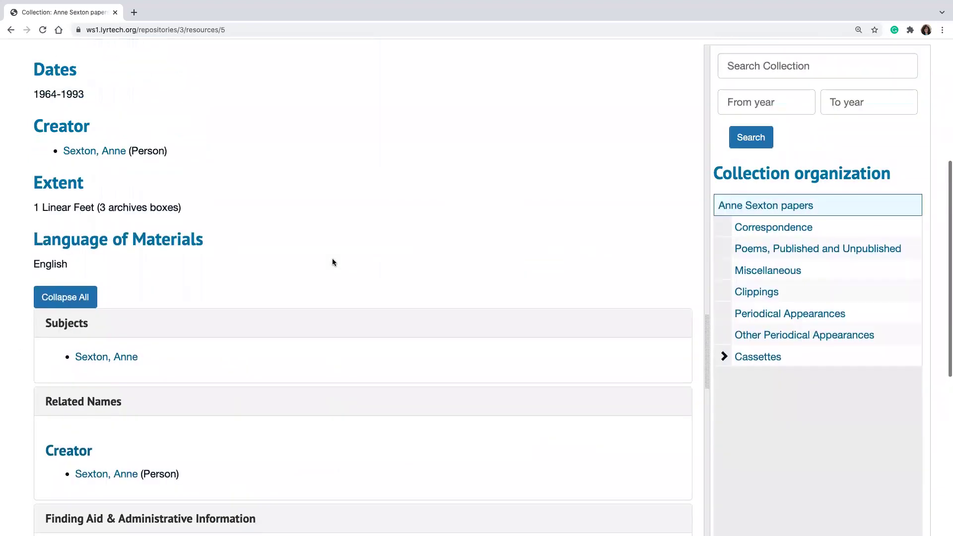
View the Anne Sexton papers' organization and Container Inventory listing Box 3, briefly opening the staff record.
click(215, 281)
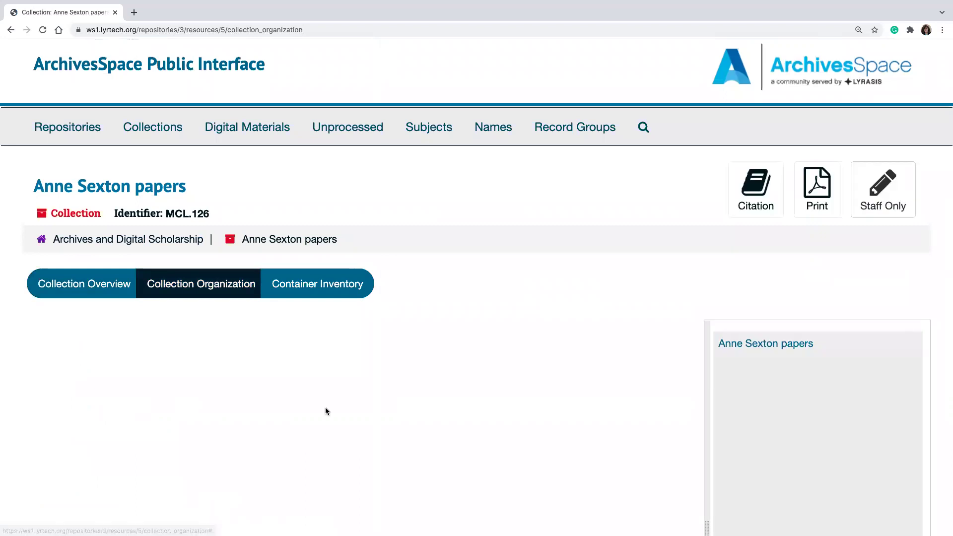
scroll(326, 408, down, 5)
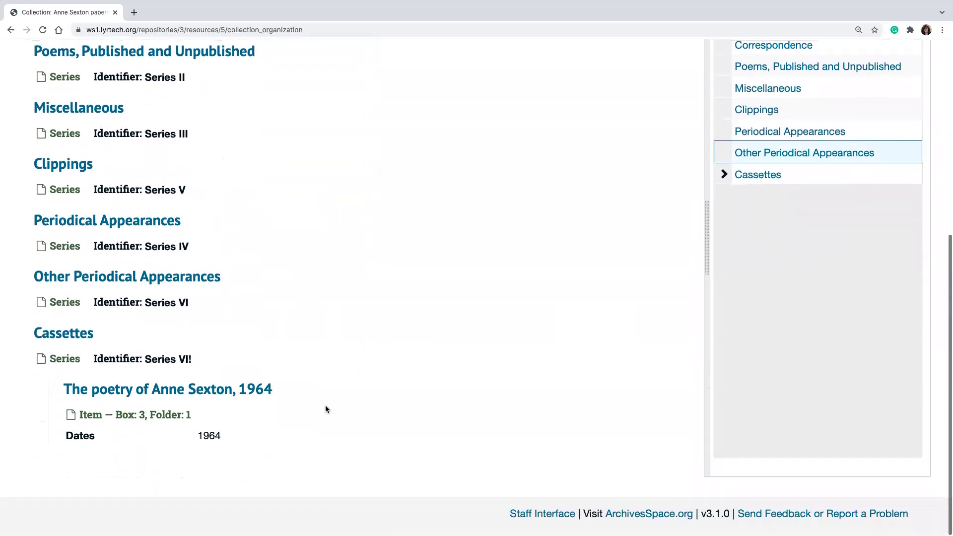
scroll(289, 229, up, 15)
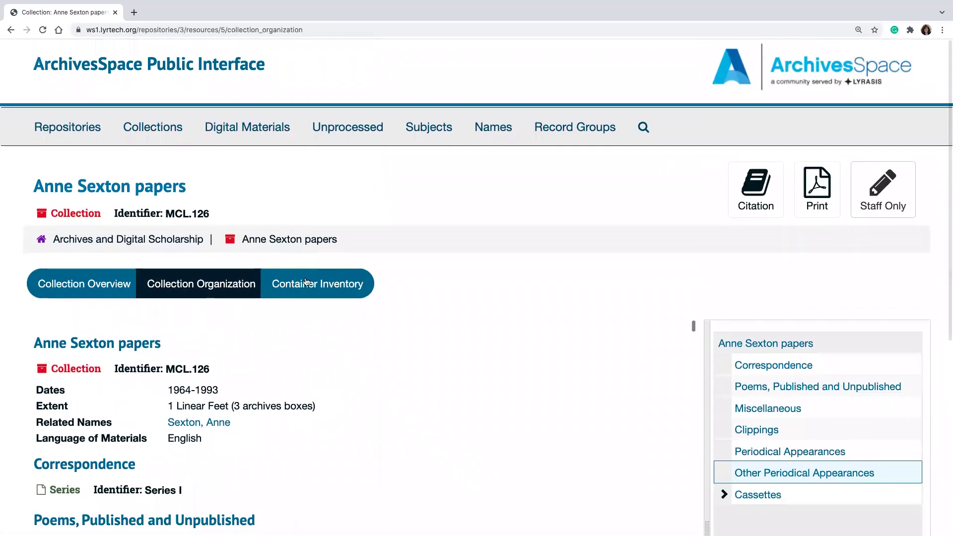
click(305, 283)
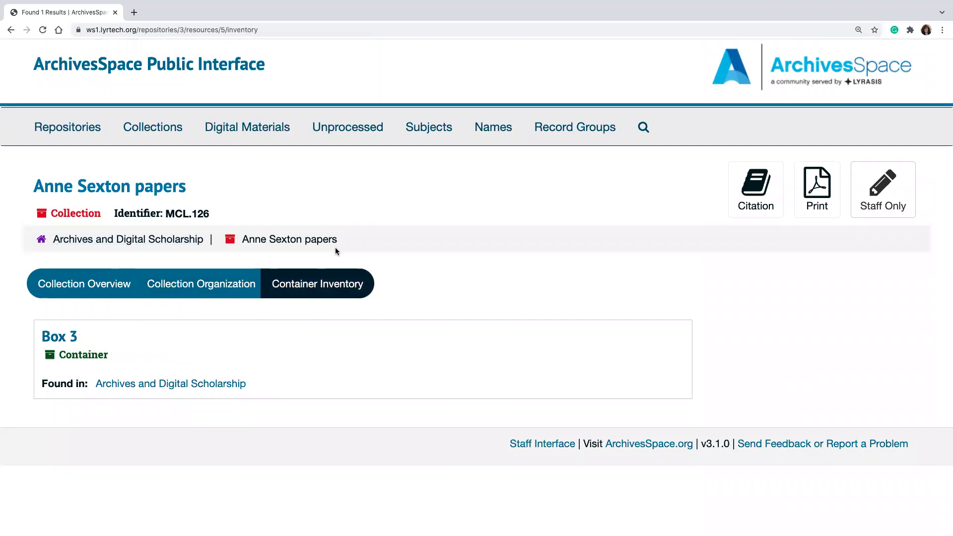
click(866, 212)
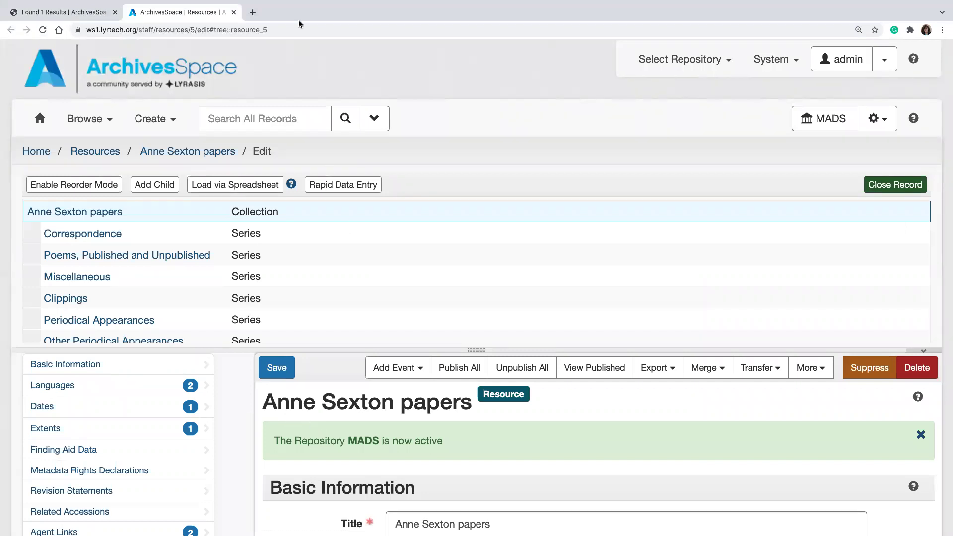
click(234, 12)
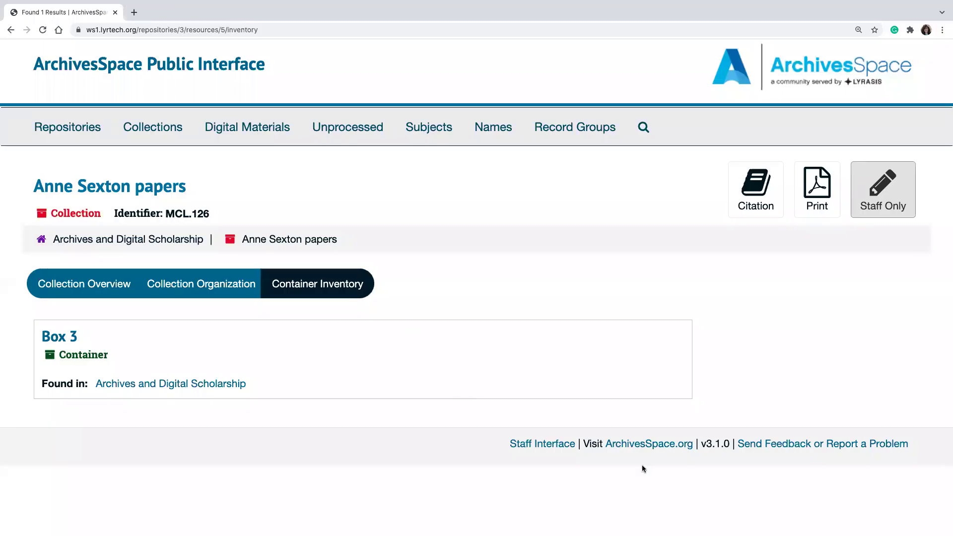
Return to the staff interface and set YNHSC as the active repository.
click(556, 448)
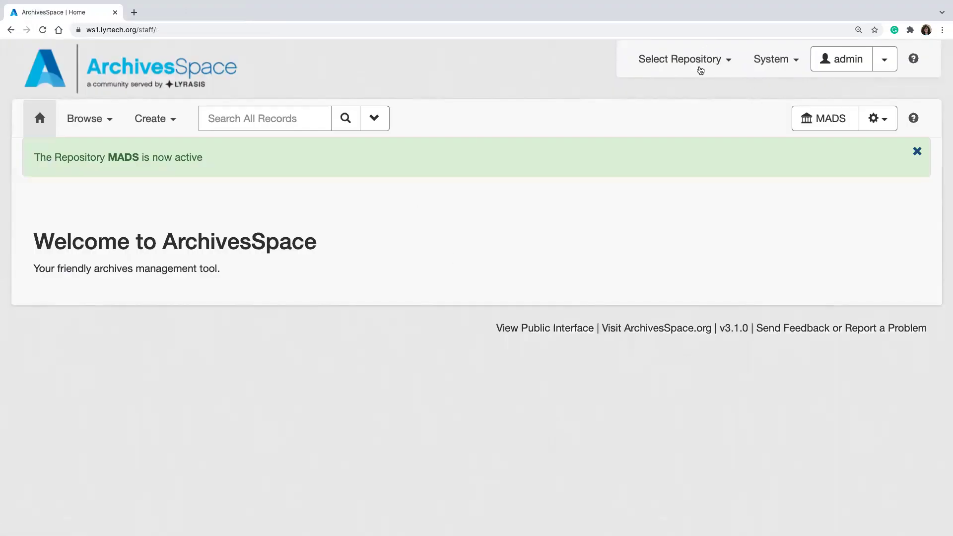
click(696, 72)
click(668, 101)
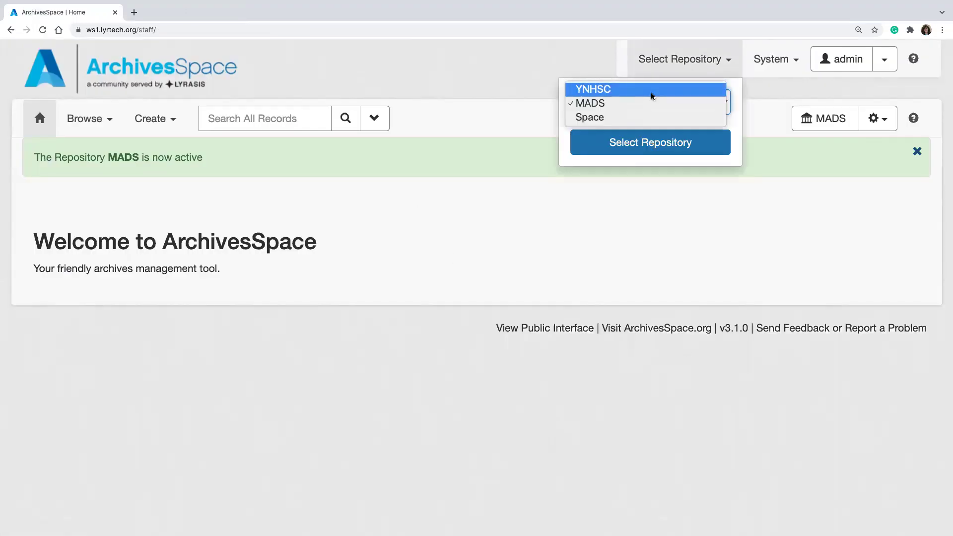
click(653, 94)
click(637, 147)
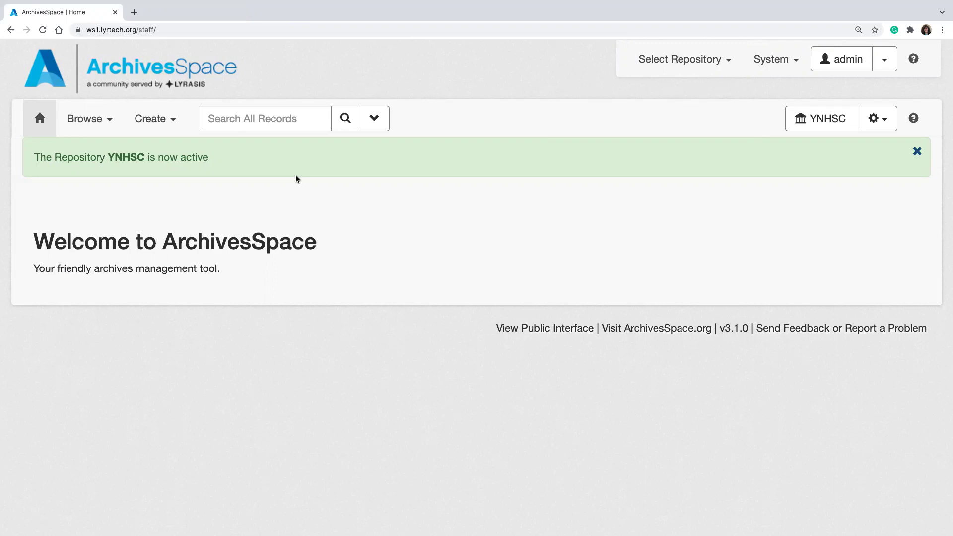
Search all records for 'test'.
click(227, 119)
text(test)
key(Return)
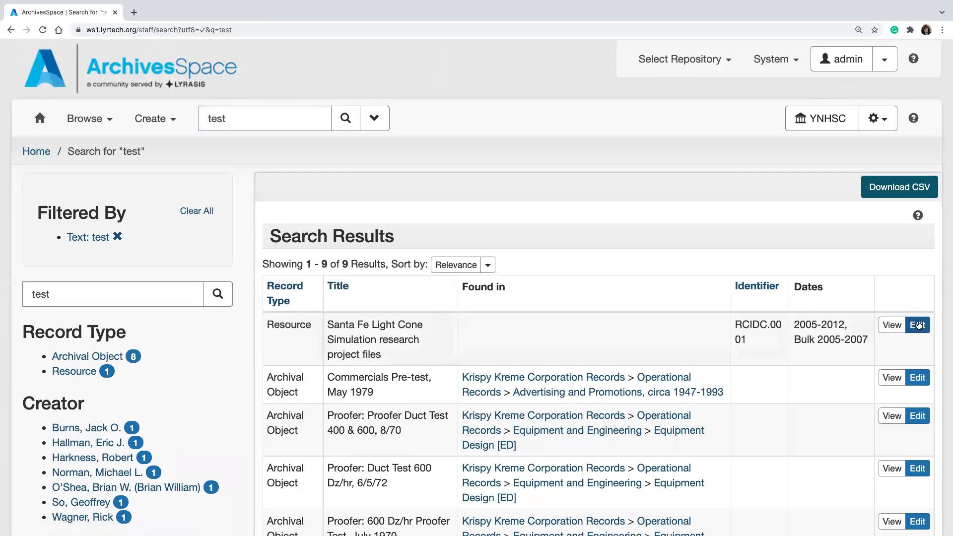
Delete the Santa Fe resource's identifier RCIDC.0001 and try saving it.
click(916, 325)
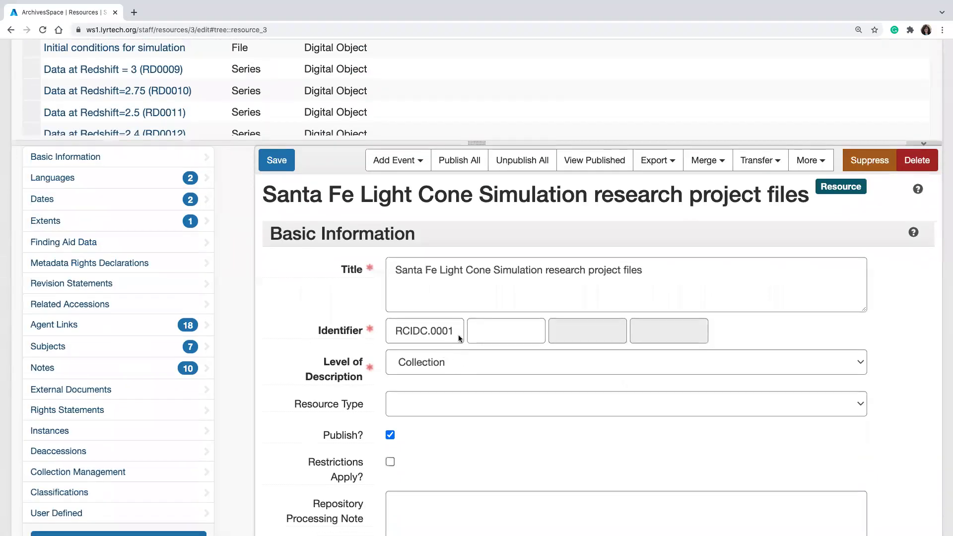
drag(455, 332, 361, 324)
key(BackSpace)
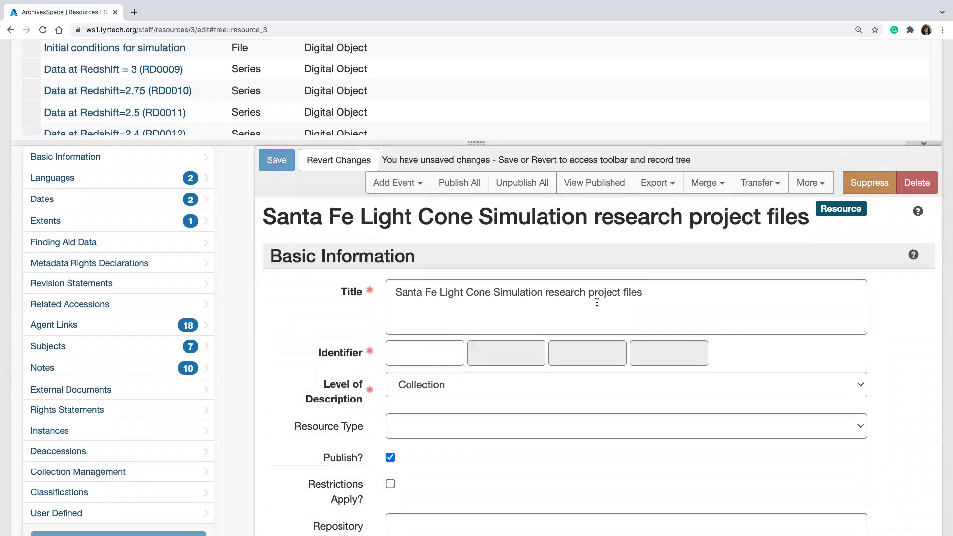
key(ctrl+s)
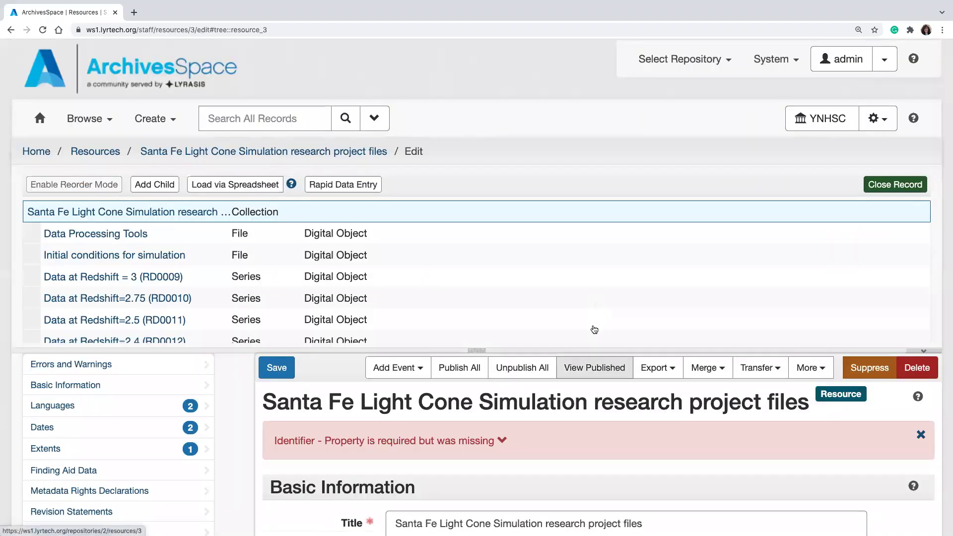
Enter 0015678 as the Santa Fe resource's first identifier part and save the record.
scroll(387, 365, down, 2)
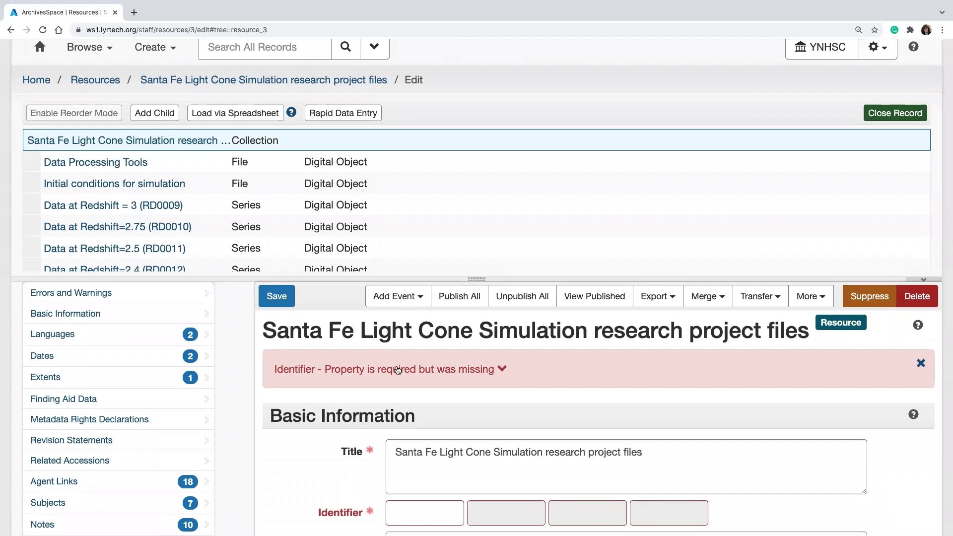
click(395, 368)
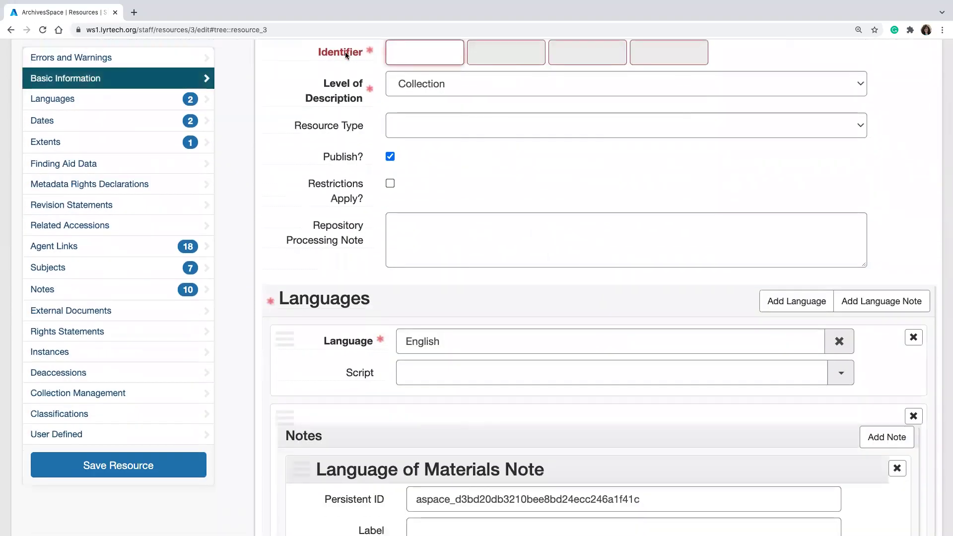
click(345, 53)
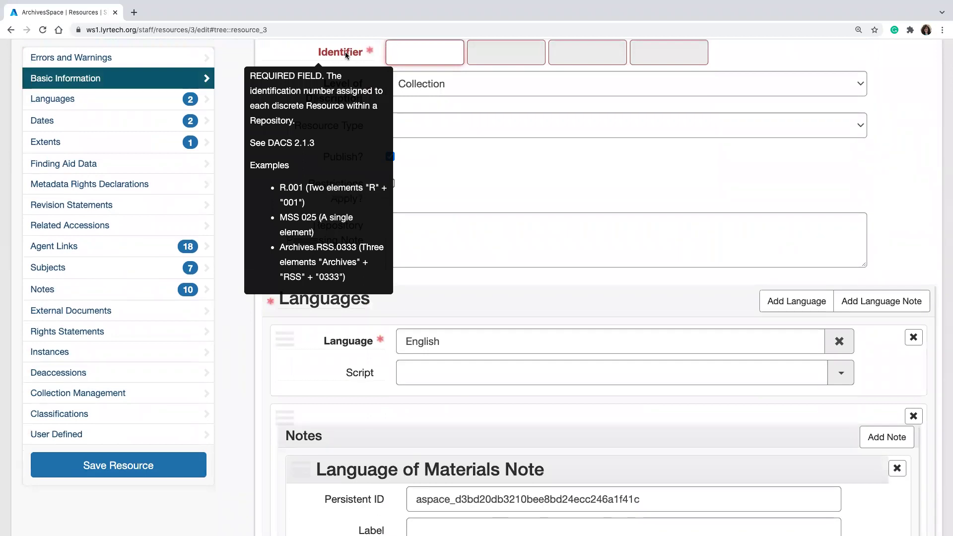
scroll(492, 156, up, 4)
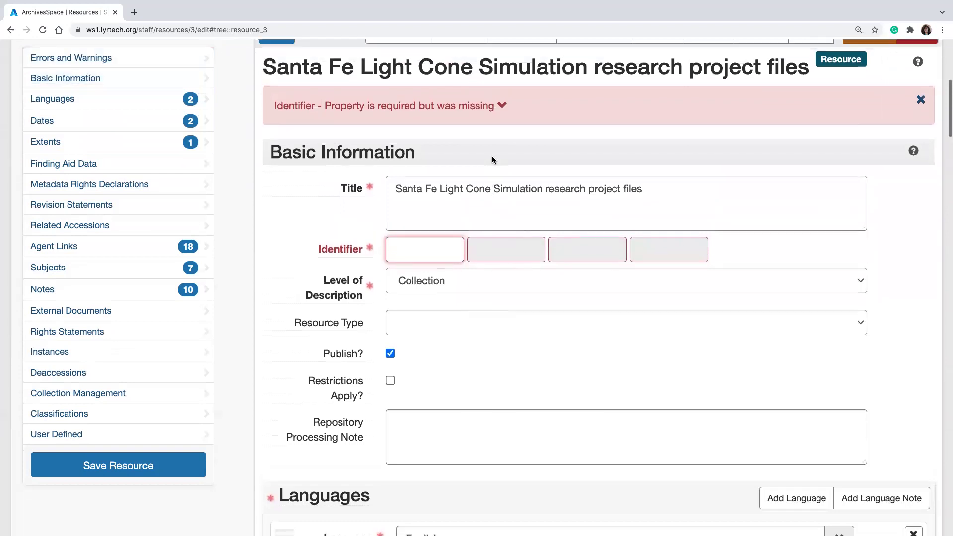
scroll(493, 159, up, 3)
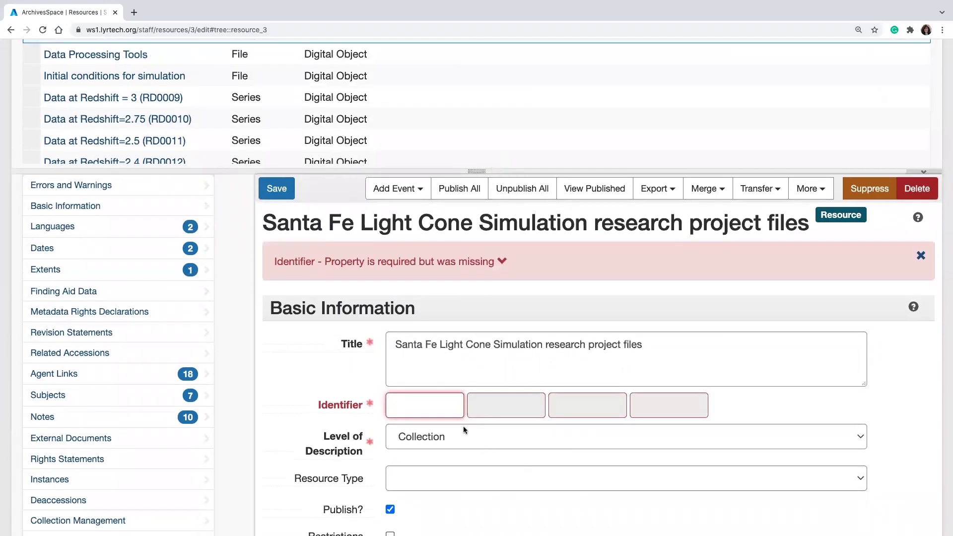
text(001)
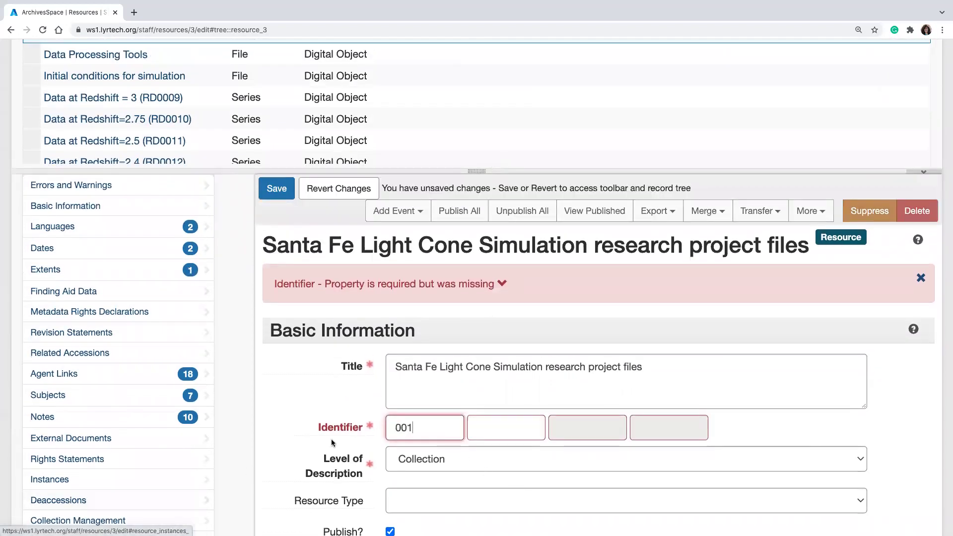
text(5678)
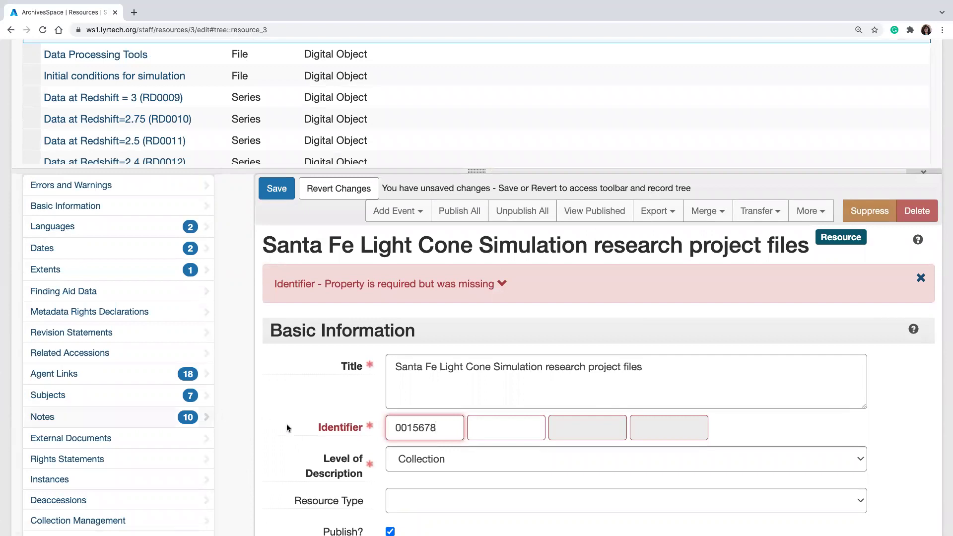
scroll(287, 428, down, 1)
click(291, 173)
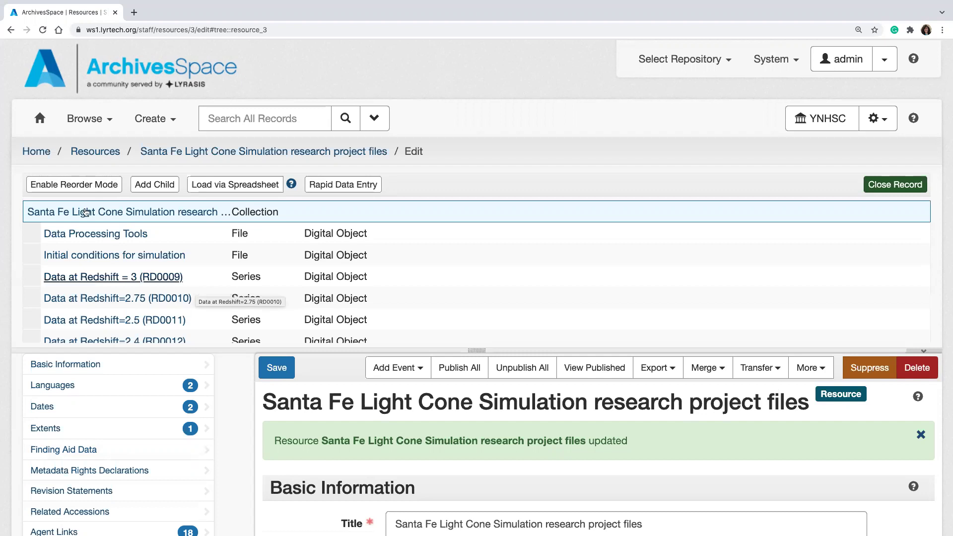
click(40, 120)
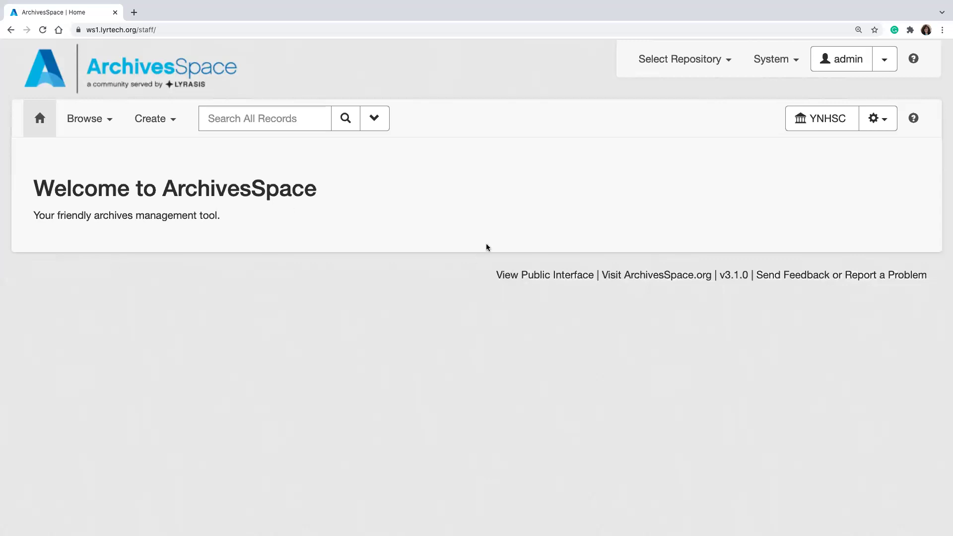
Open the public interface in a new browser tab.
right_click(570, 278)
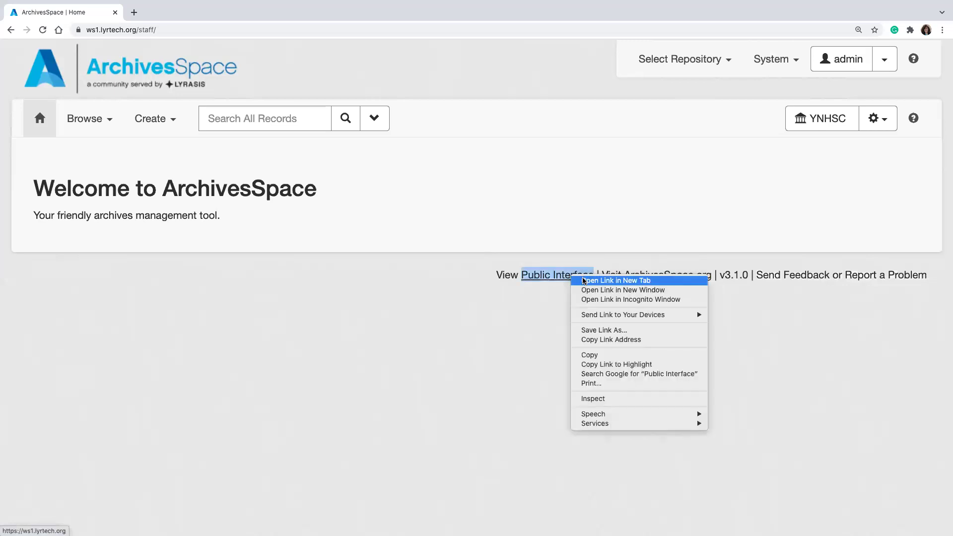
click(584, 281)
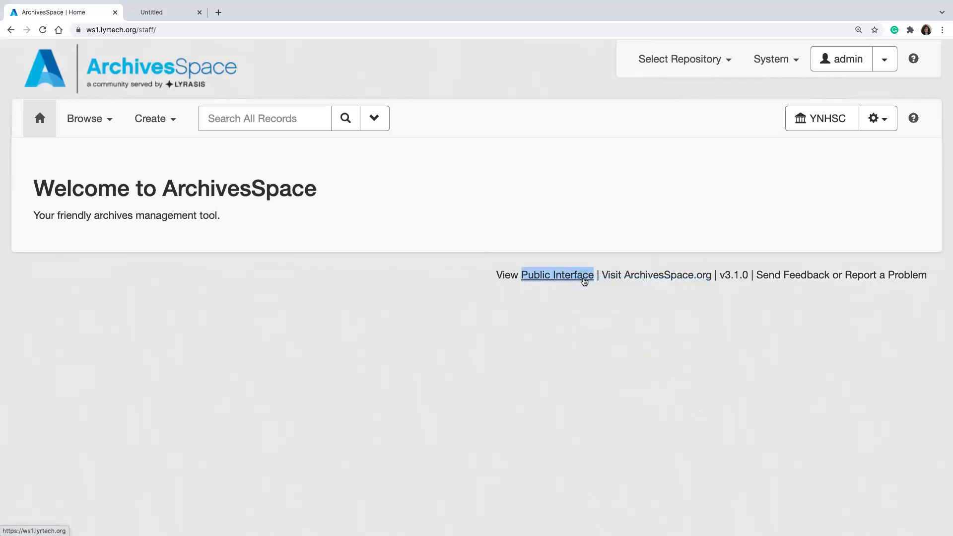
click(190, 13)
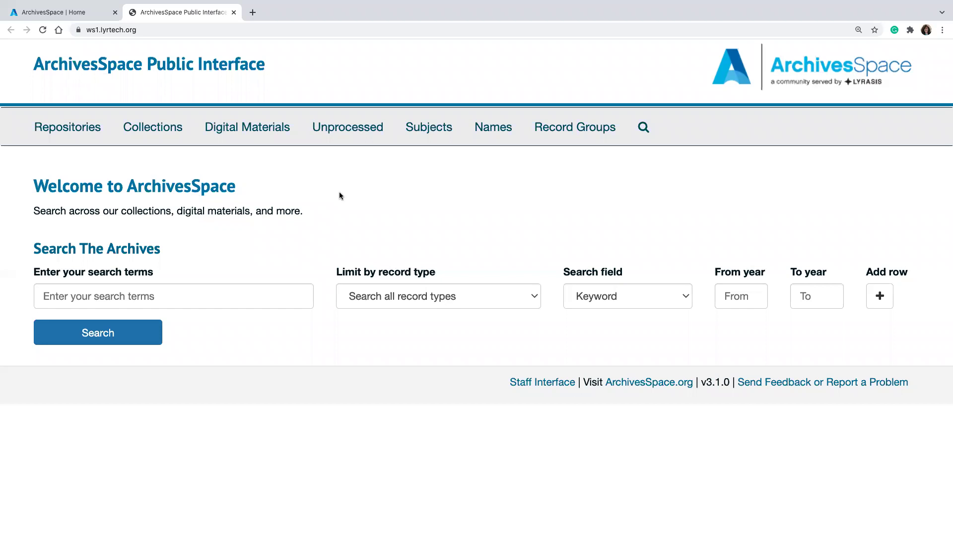
drag(142, 30, 78, 30)
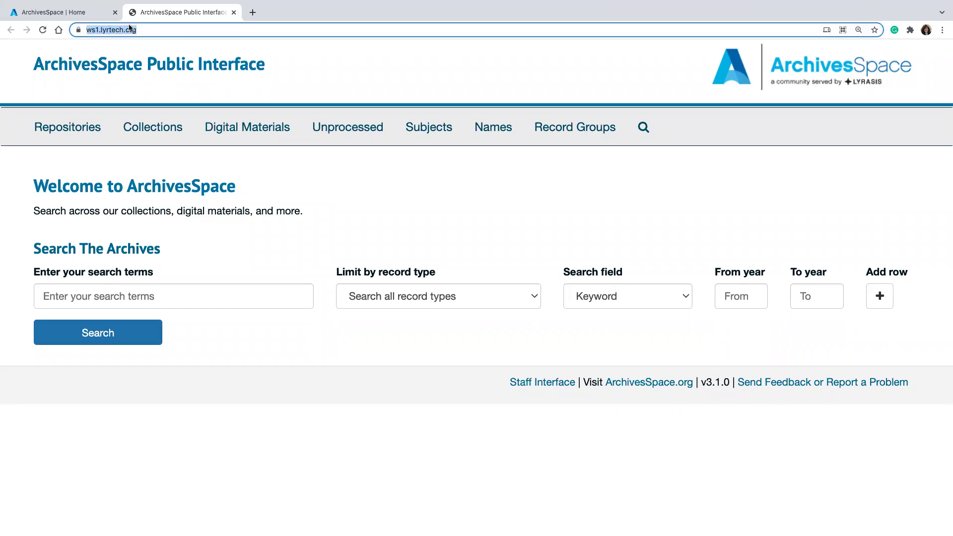
click(81, 12)
click(168, 14)
Open Anne Sexton papers from the public Collections list and go to its staff record.
click(153, 128)
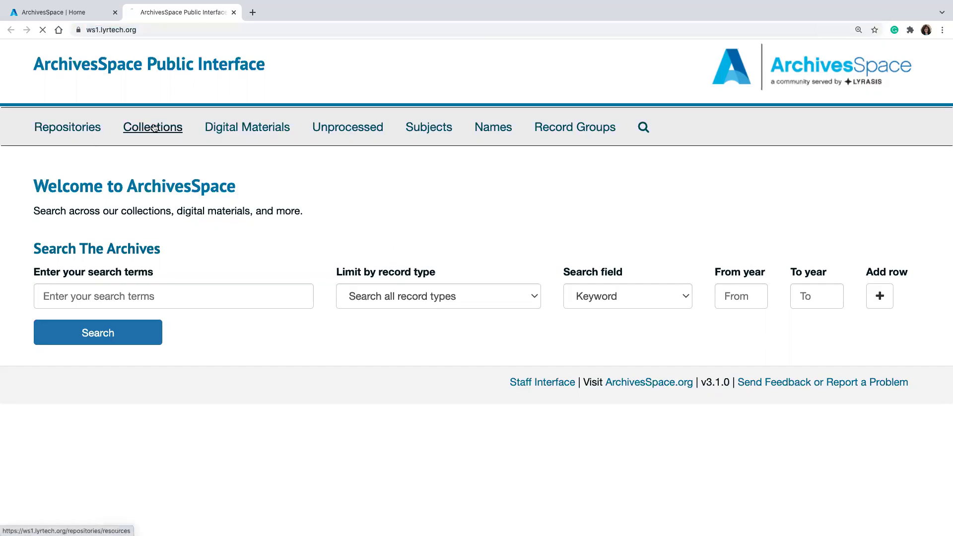
click(142, 268)
click(905, 211)
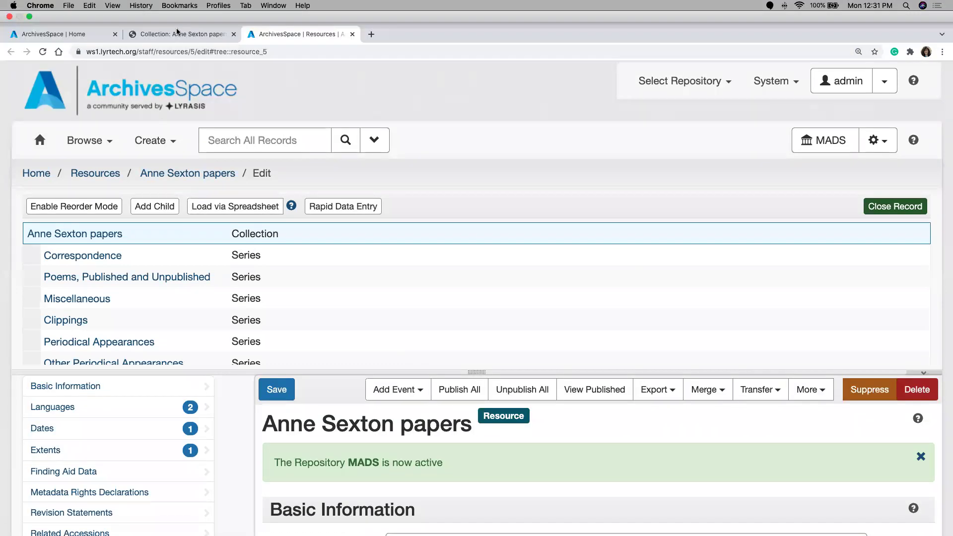
Compare the public and staff Anne Sexton papers tabs, ending on the staff home page.
click(184, 33)
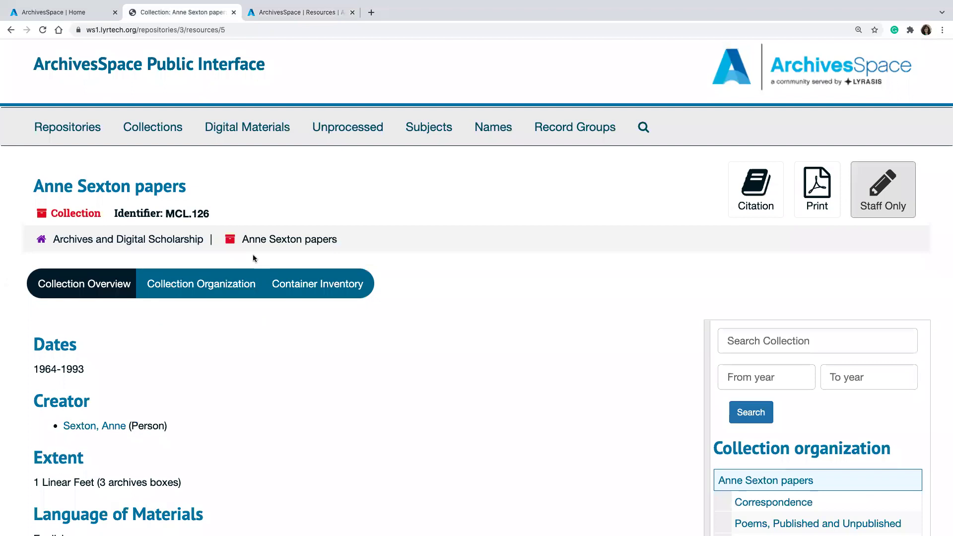
click(298, 14)
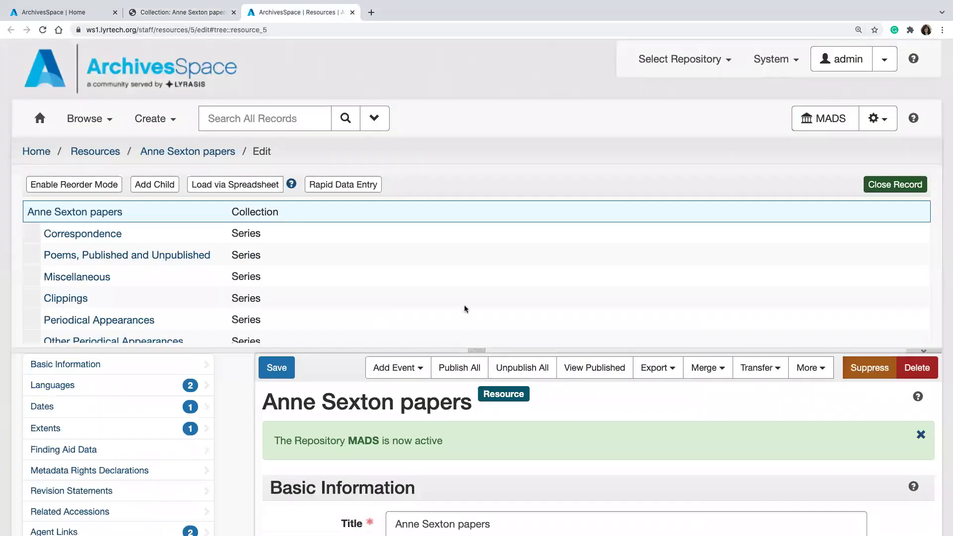
scroll(528, 461, down, 2)
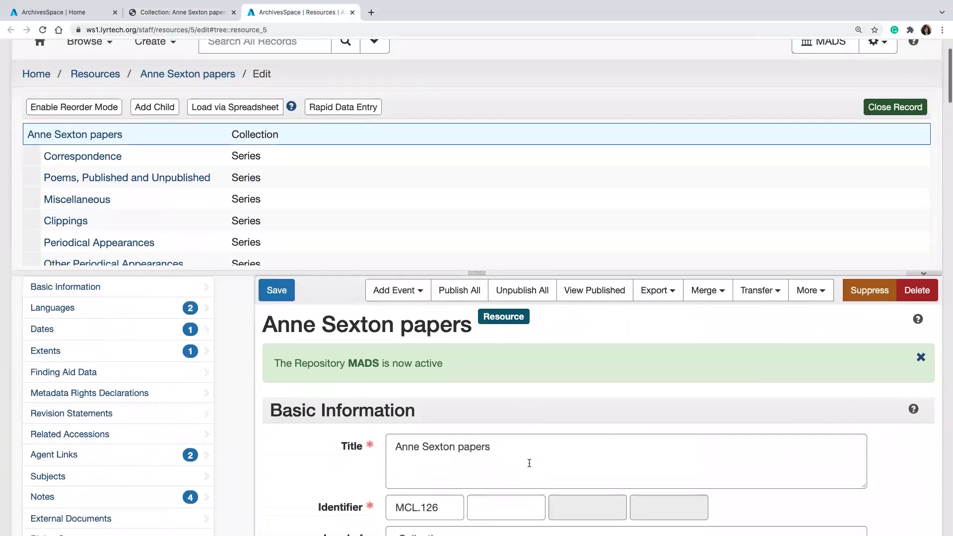
scroll(527, 462, up, 2)
click(75, 13)
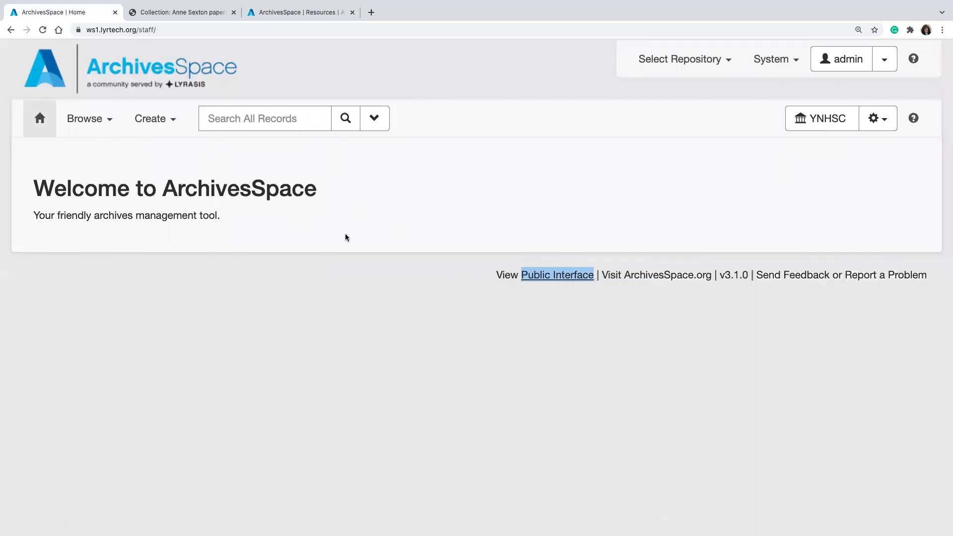
mouse_move(50, 2)
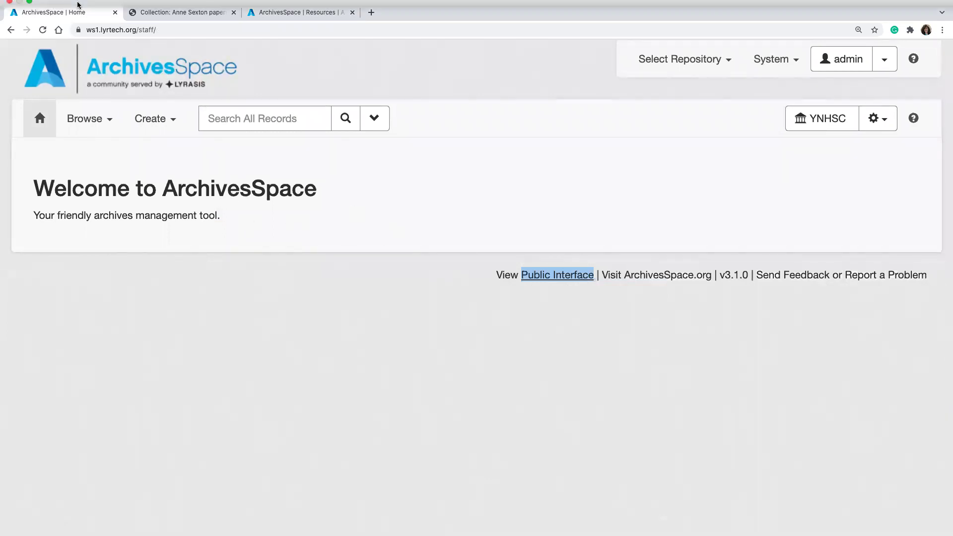
click(195, 33)
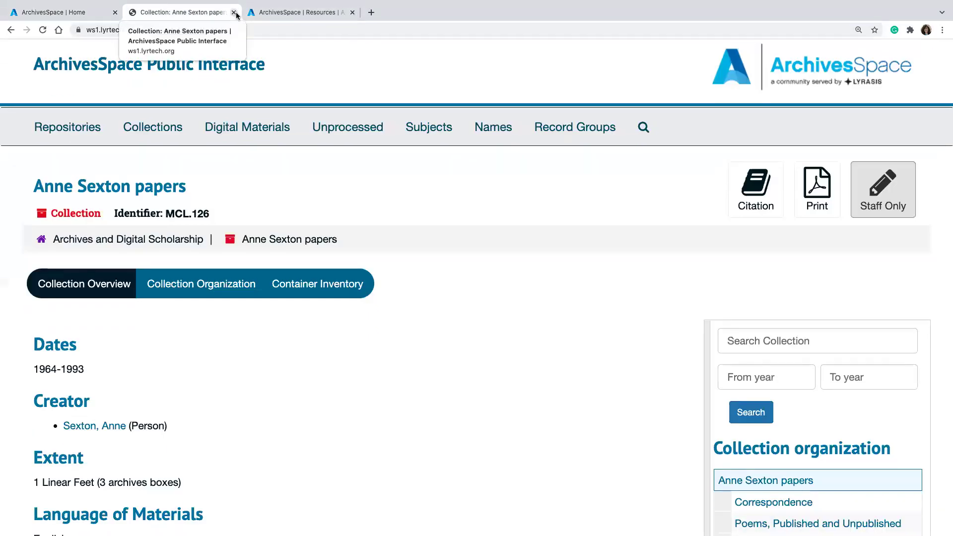
click(41, 12)
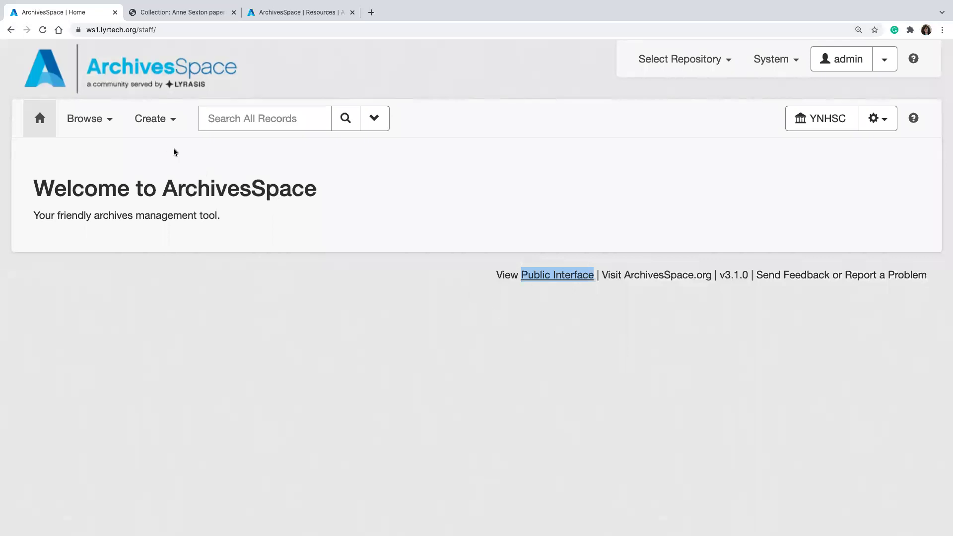
Browse all resources and open the Anne Sexton papers record (MCL.126) in view mode.
click(97, 124)
click(102, 169)
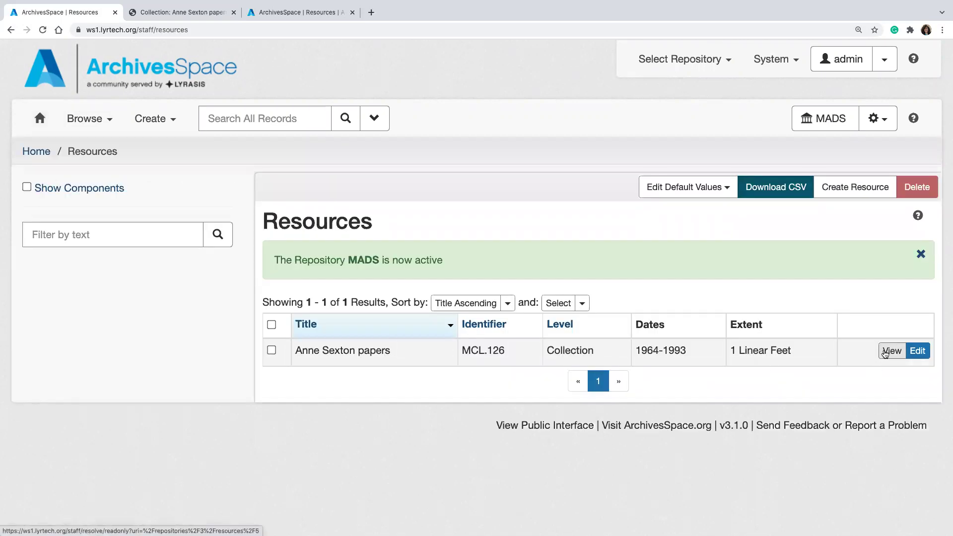
click(892, 354)
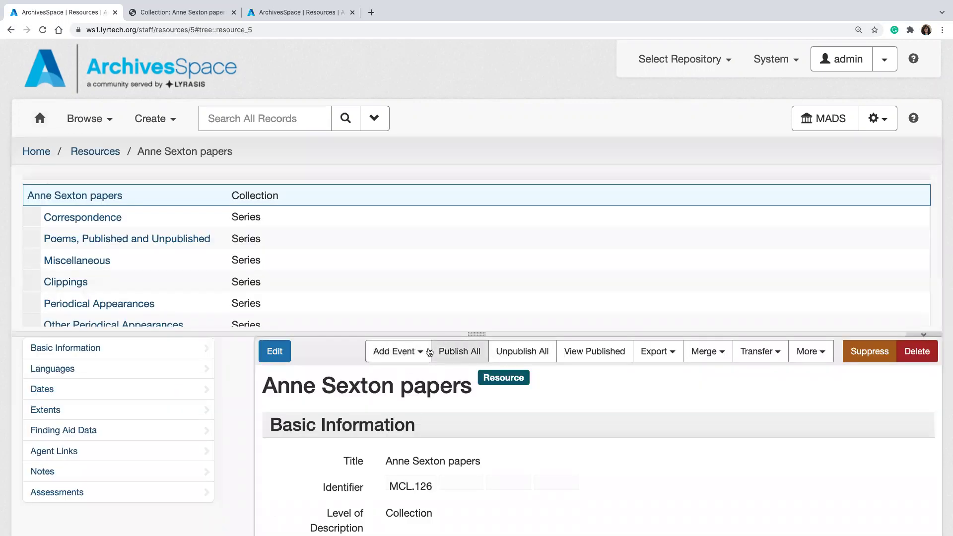
Open the Anne Sexton papers published page in a new tab, skim it, and return to the staff record.
click(575, 352)
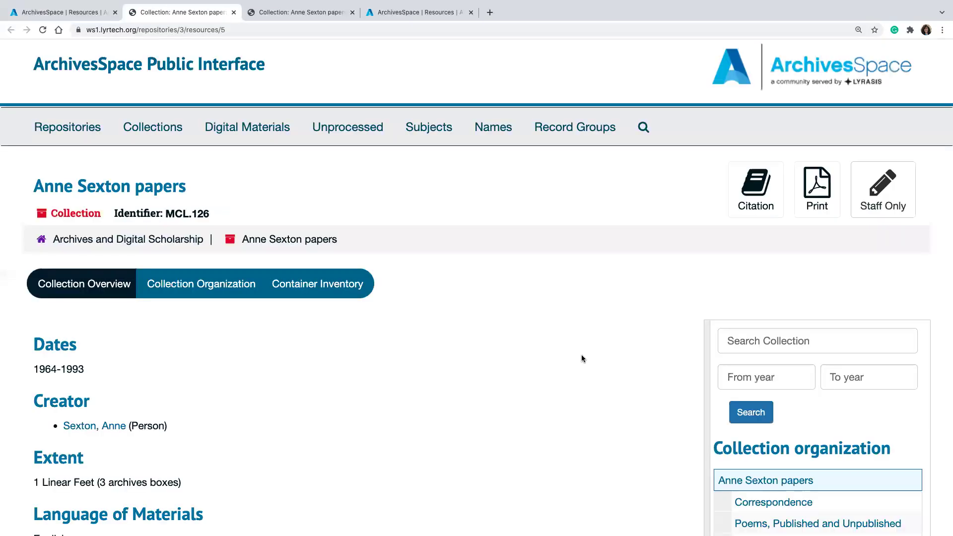
scroll(606, 440, down, 4)
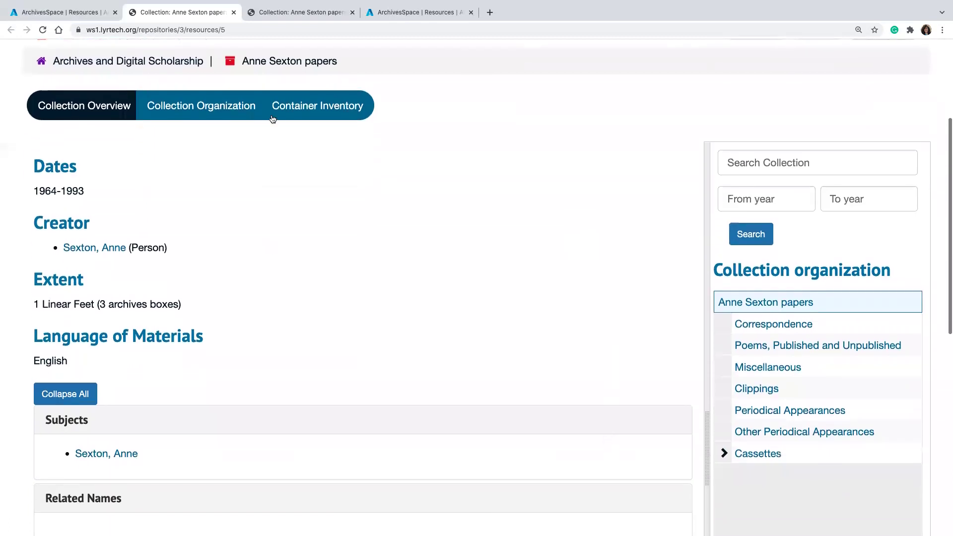
click(85, 12)
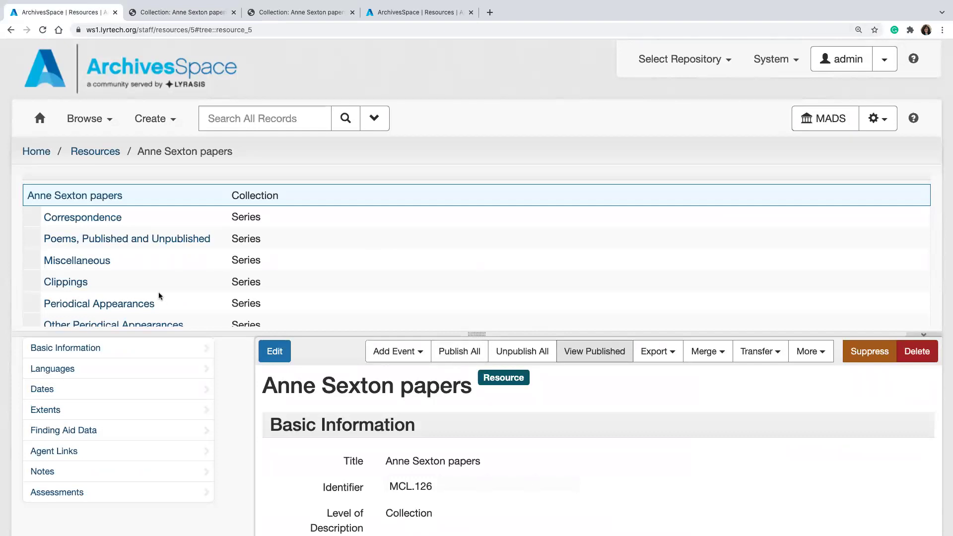
Make YNHSC the active repository from the staff home page.
click(39, 118)
click(693, 60)
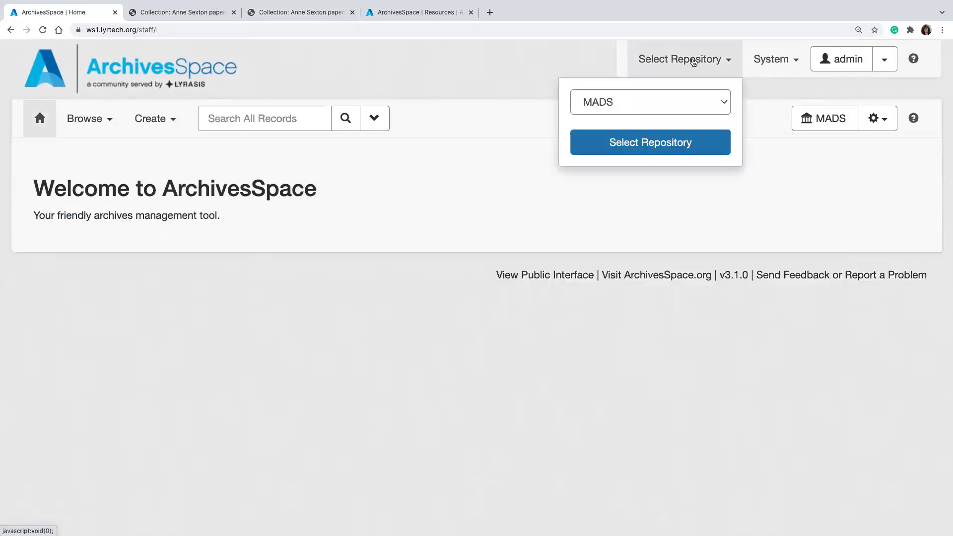
click(668, 98)
click(648, 91)
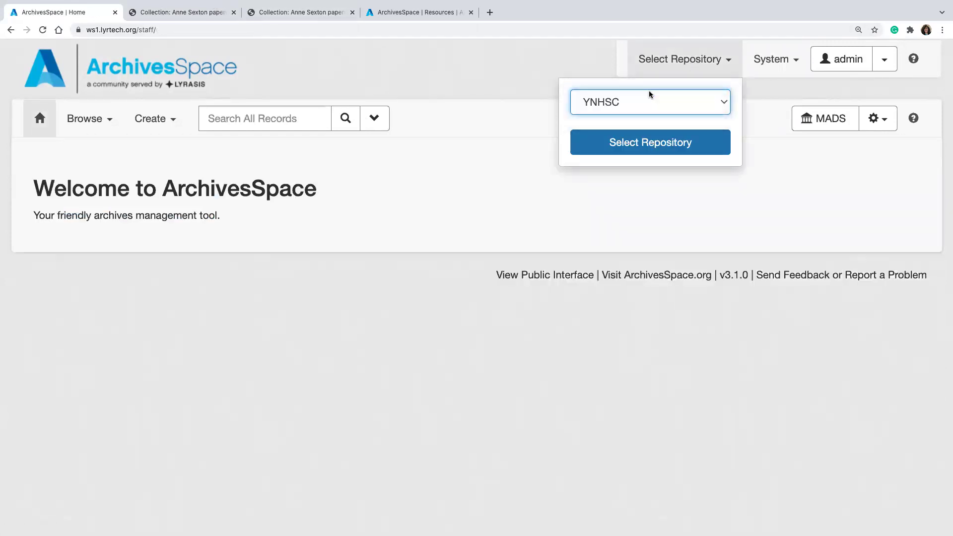
click(627, 150)
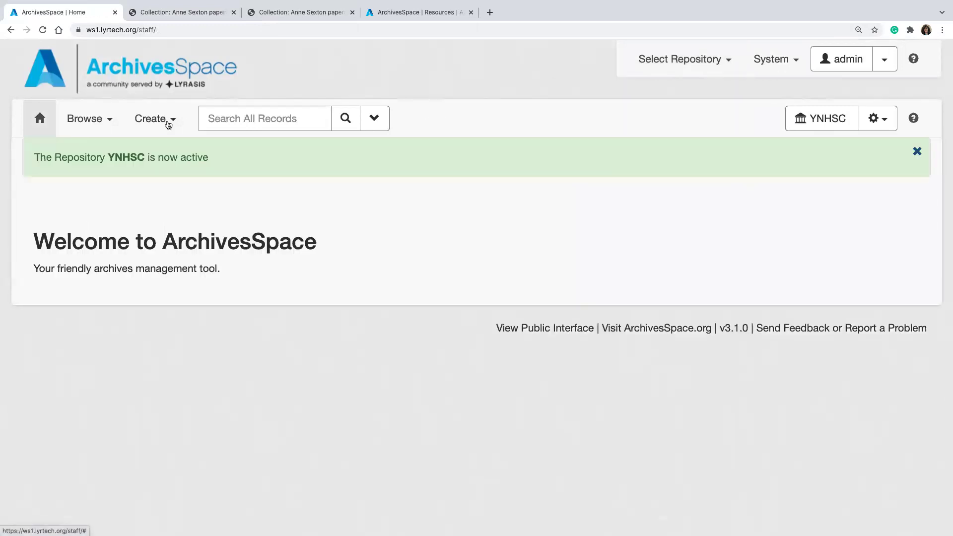
Close the extra Anne Sexton tabs and show the public Unprocessed Materials list.
click(234, 12)
click(235, 13)
click(236, 15)
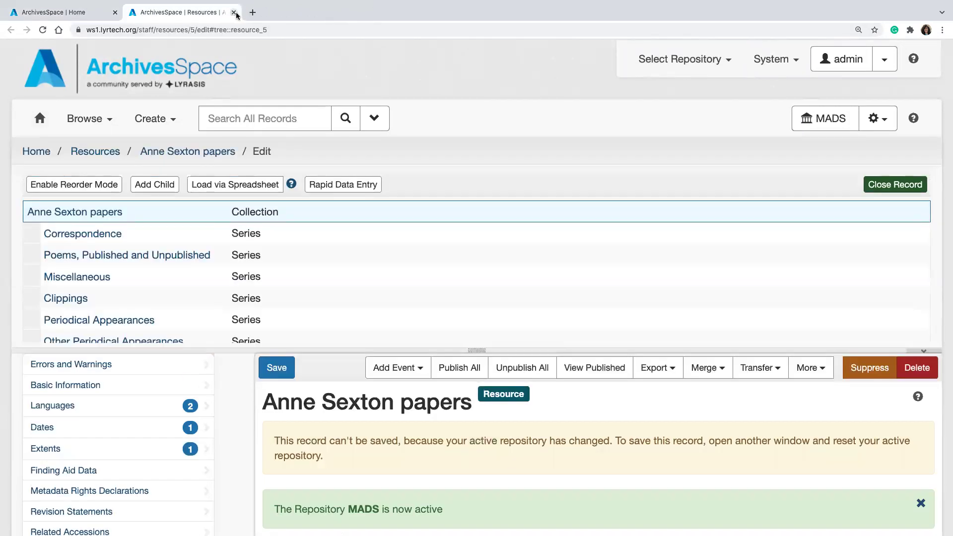
click(234, 12)
click(564, 327)
click(326, 140)
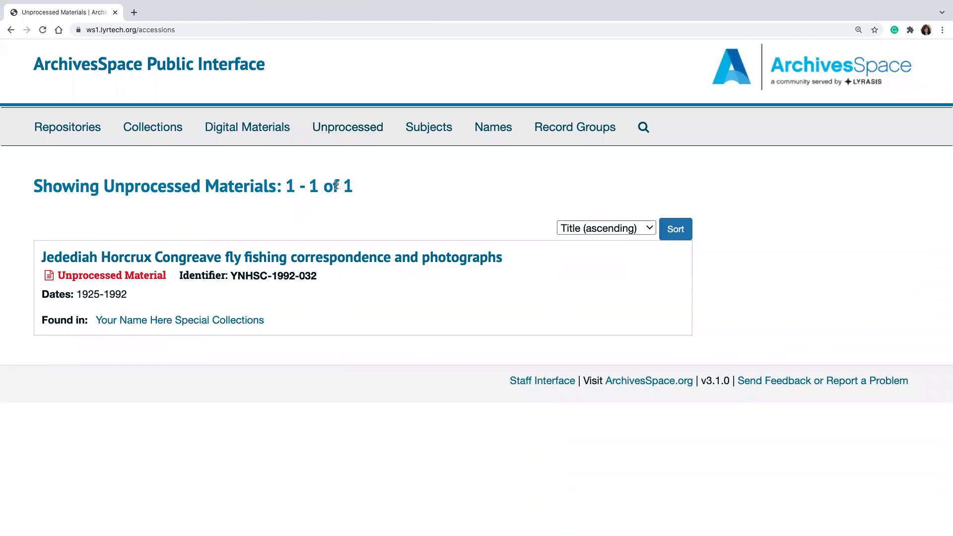
Read through the fly fishing correspondence accession's public page, then go back to the staff interface via the footer link.
click(303, 259)
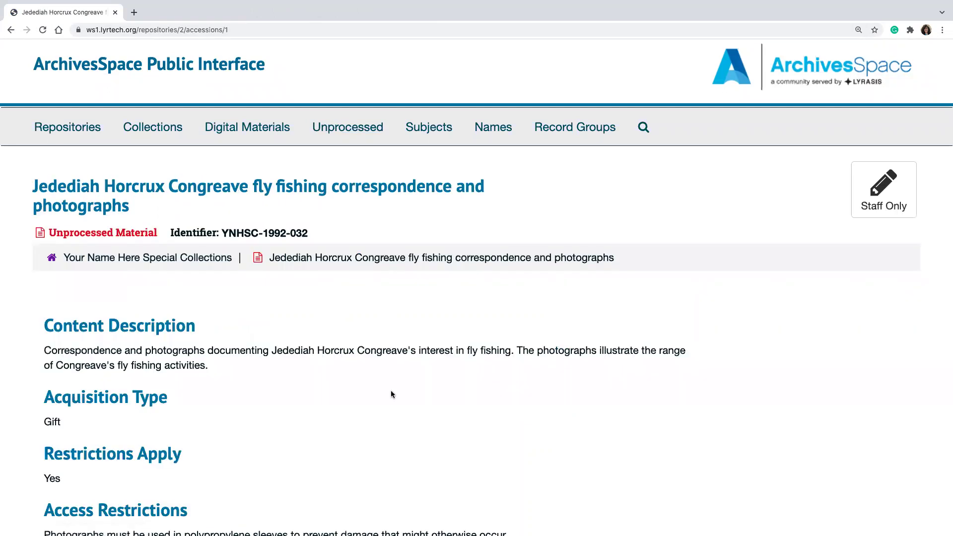
scroll(391, 394, down, 4)
scroll(391, 395, down, 4)
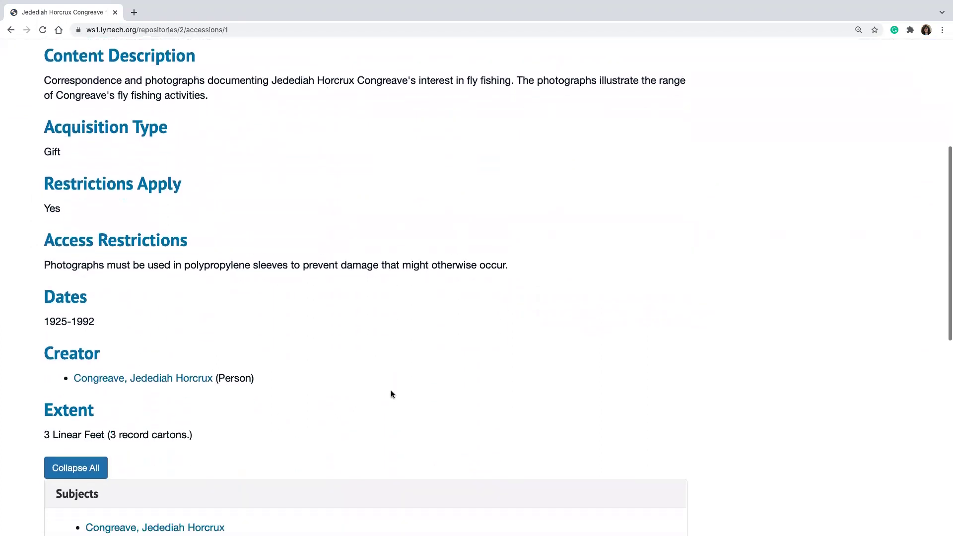
scroll(391, 394, up, 2)
scroll(391, 394, up, 5)
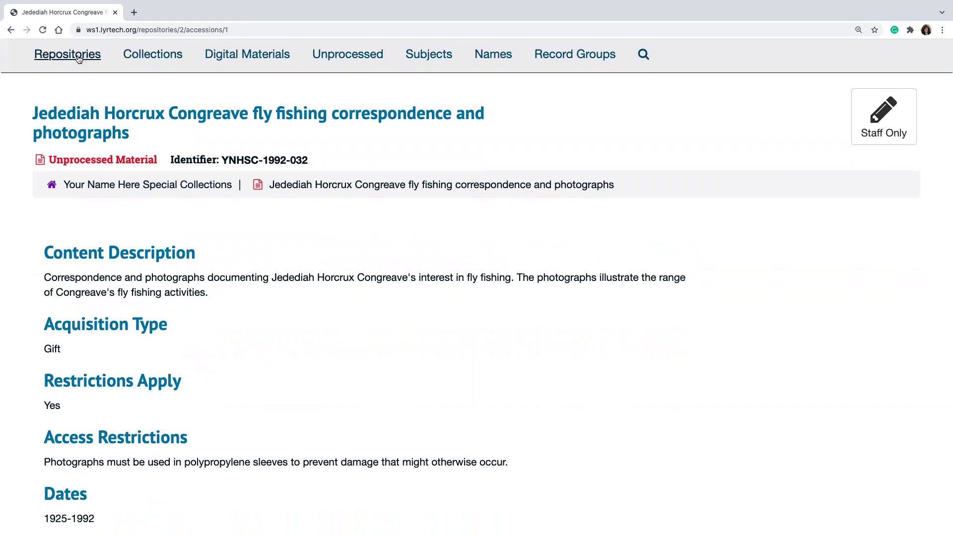
scroll(149, 184, up, 2)
scroll(313, 170, down, 15)
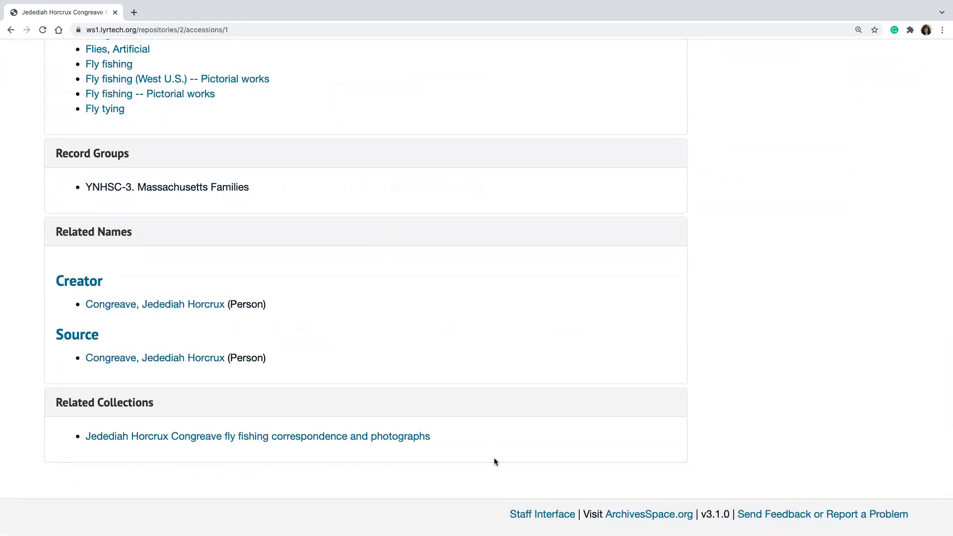
click(515, 515)
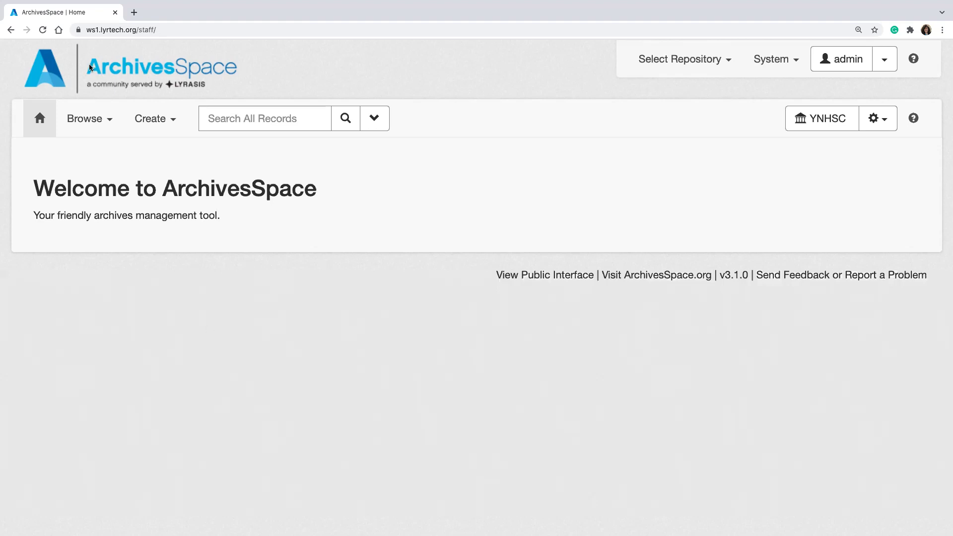
Open the Create menu on the staff Home page.
click(156, 119)
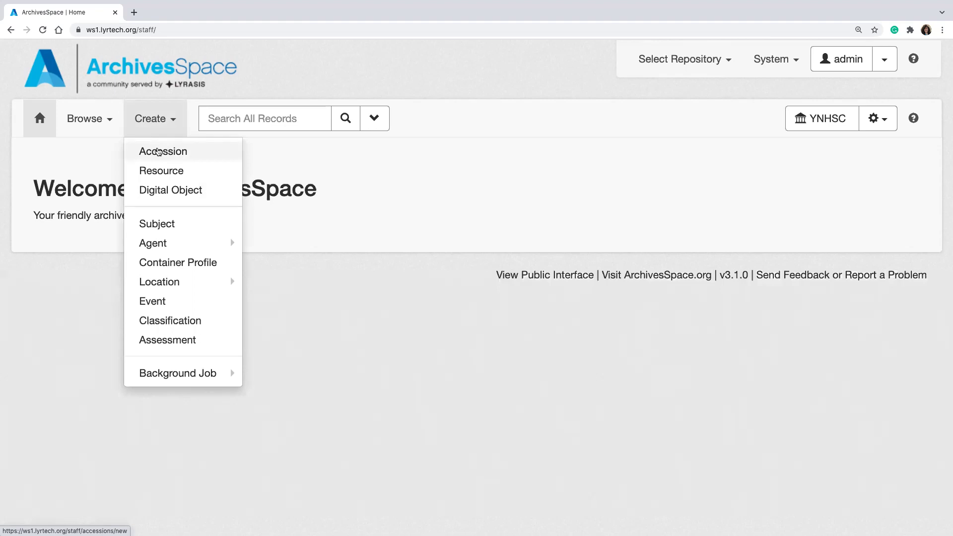
click(158, 152)
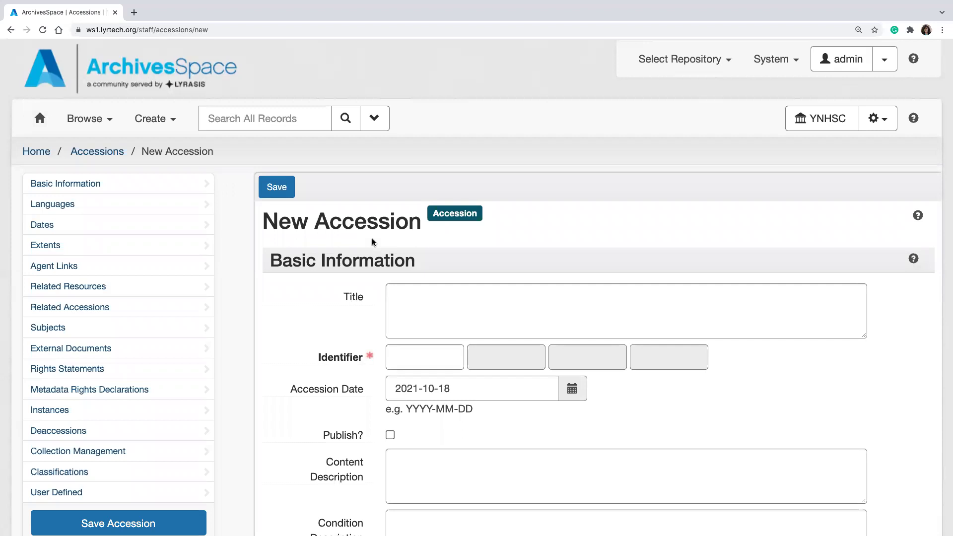
scroll(397, 293, down, 2)
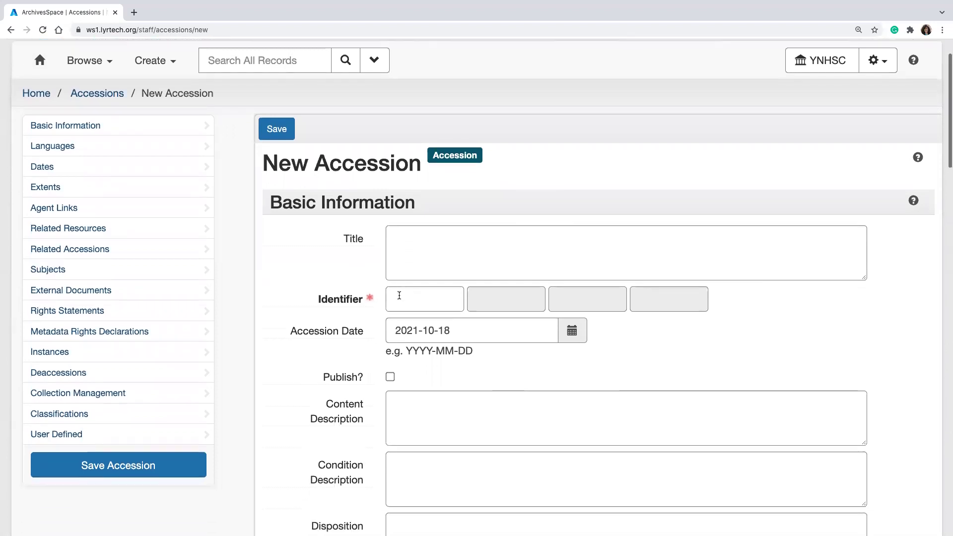
scroll(399, 295, down, 1)
mouse_move(367, 276)
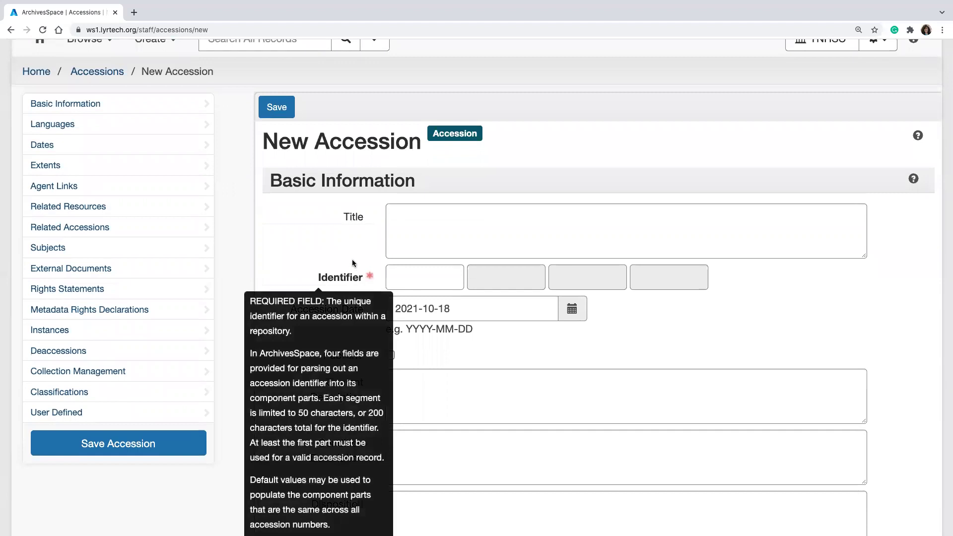
scroll(353, 263, down, 1)
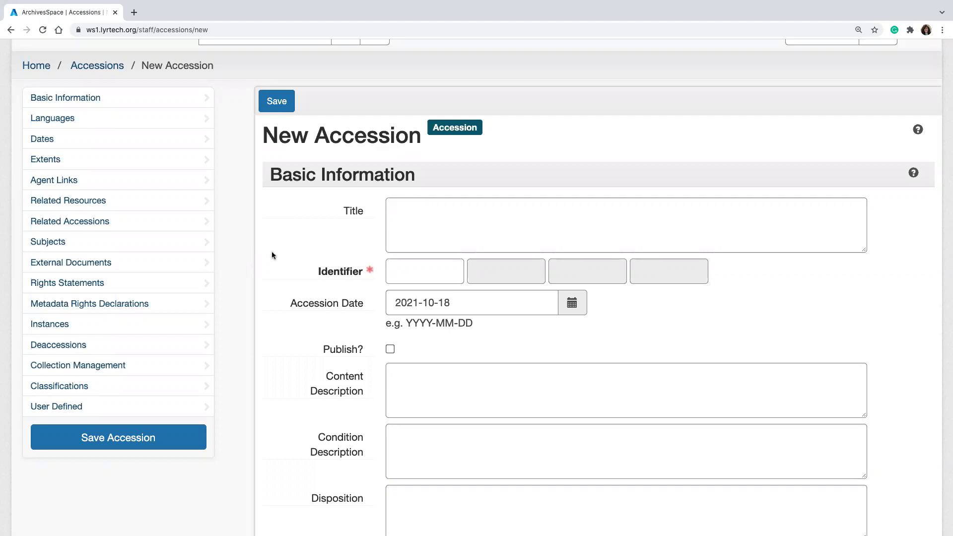
click(416, 278)
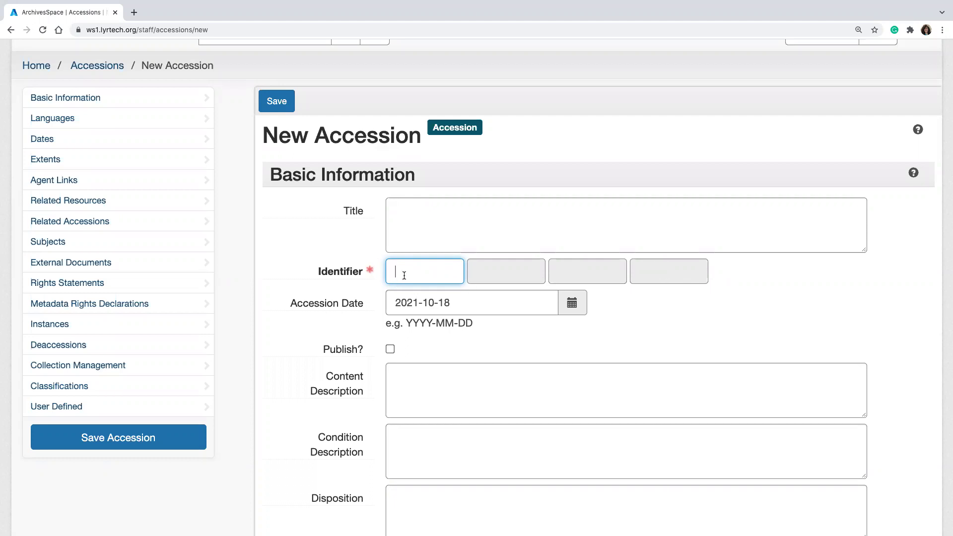
Enter identifier 2021-001 for the new accession and save it.
text(2021)
key(Tab)
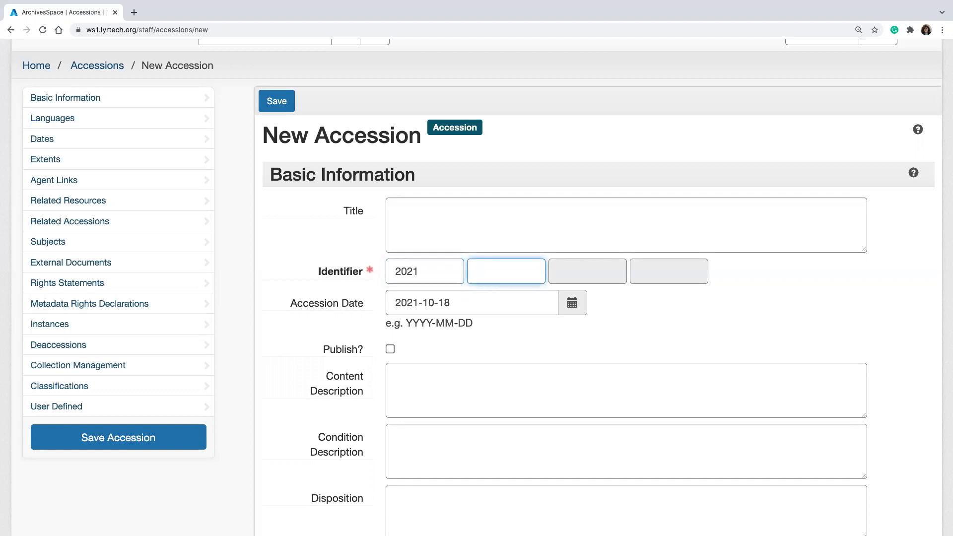
text(001)
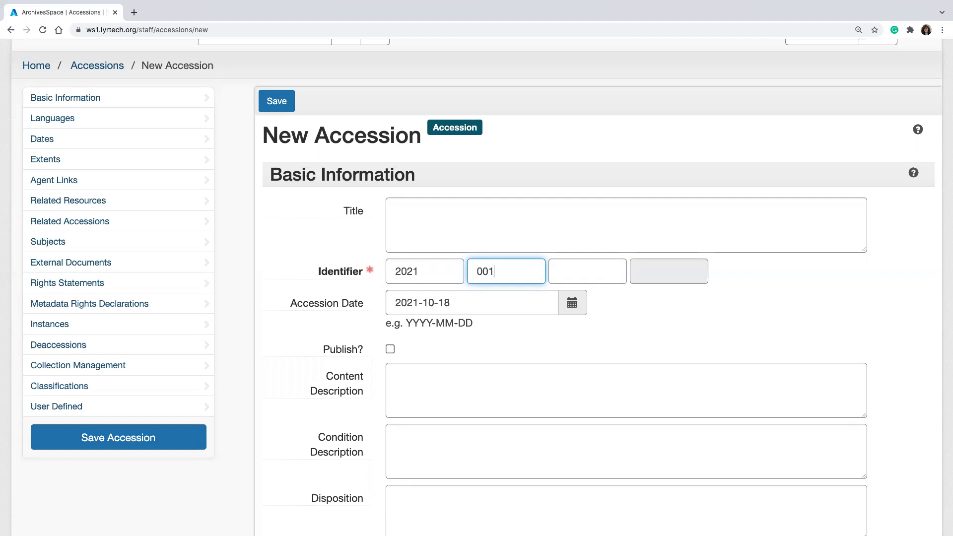
click(286, 260)
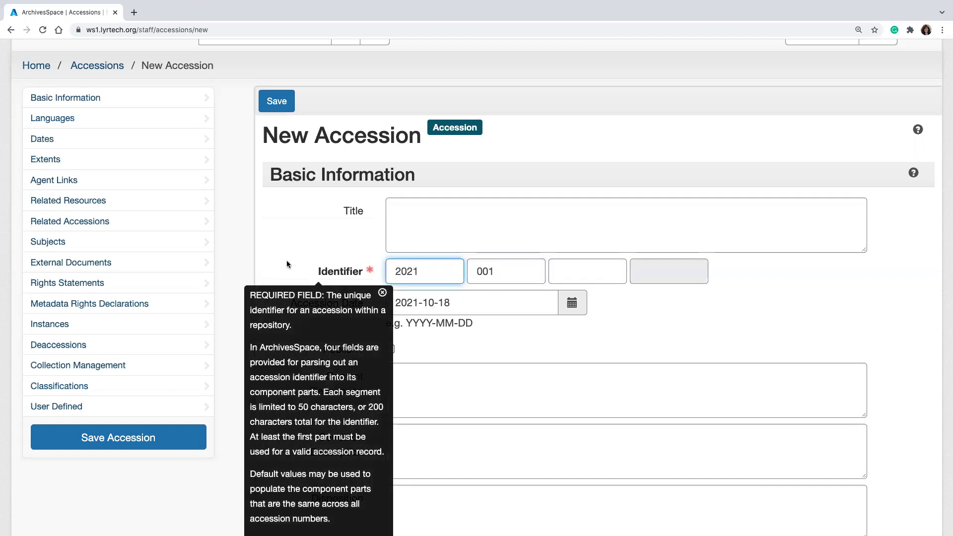
click(240, 264)
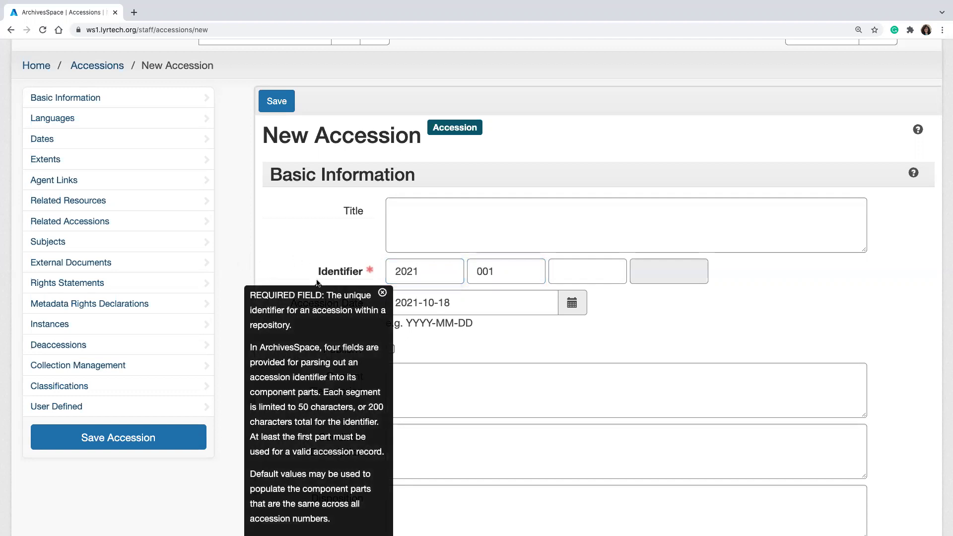
click(382, 293)
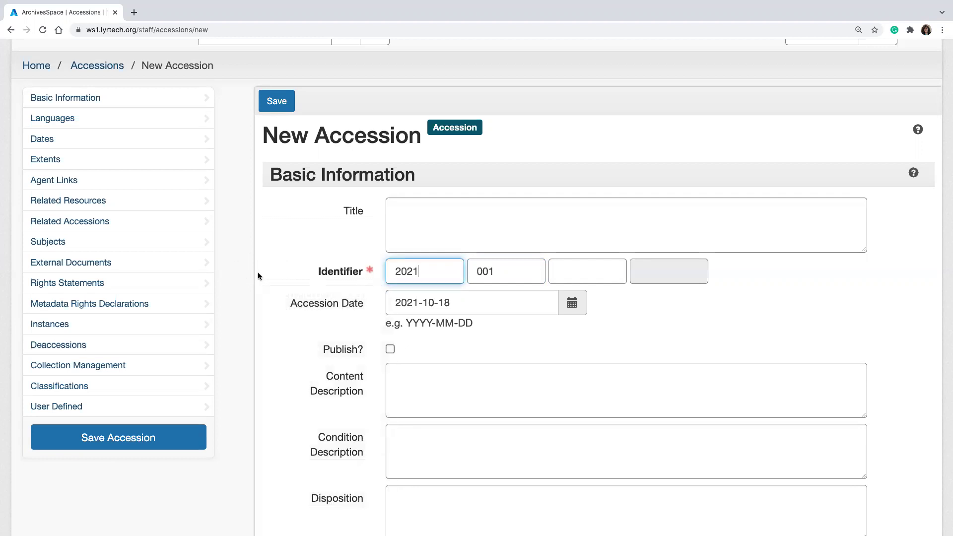
scroll(287, 329, down, 3)
mouse_move(287, 329)
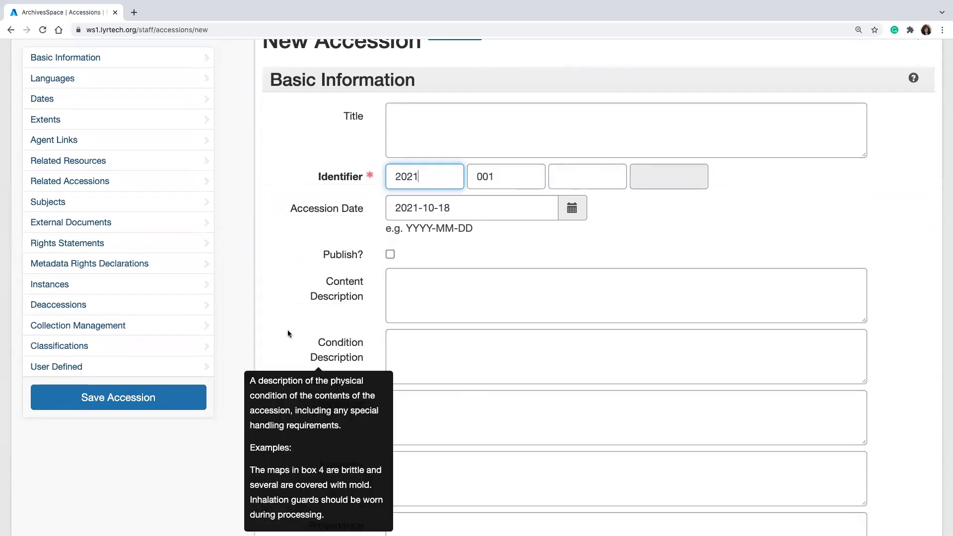
click(149, 397)
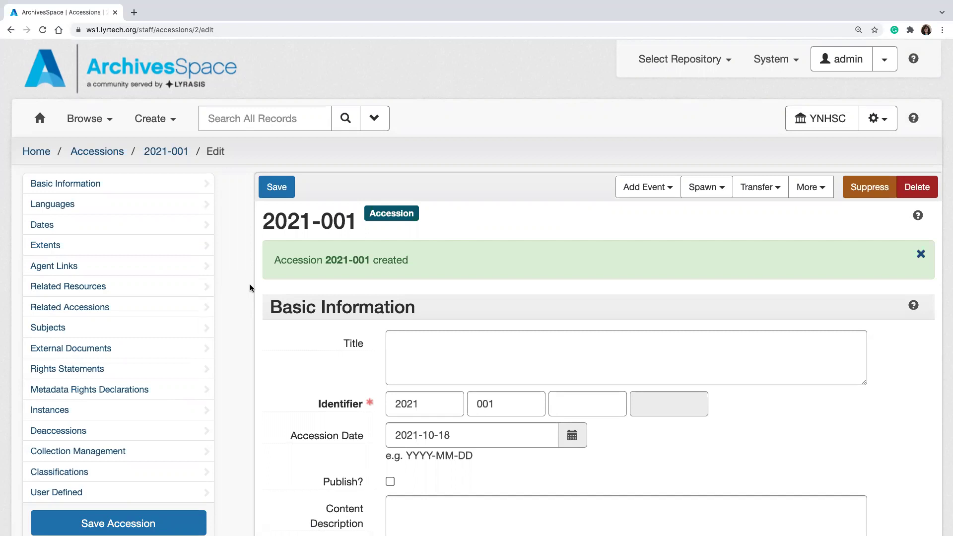
Enter 'Jane Doe papers' as the accession title.
scroll(276, 336, down, 3)
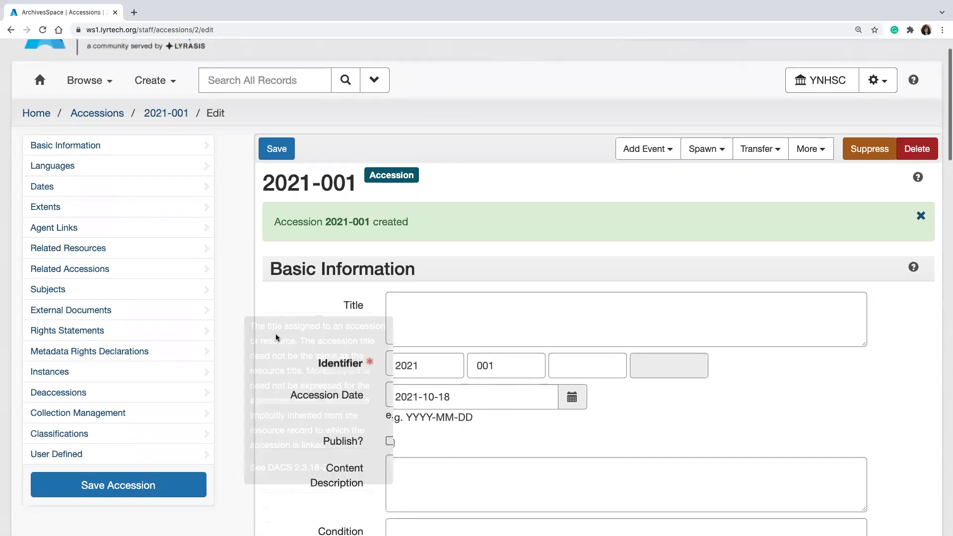
scroll(271, 295, down, 3)
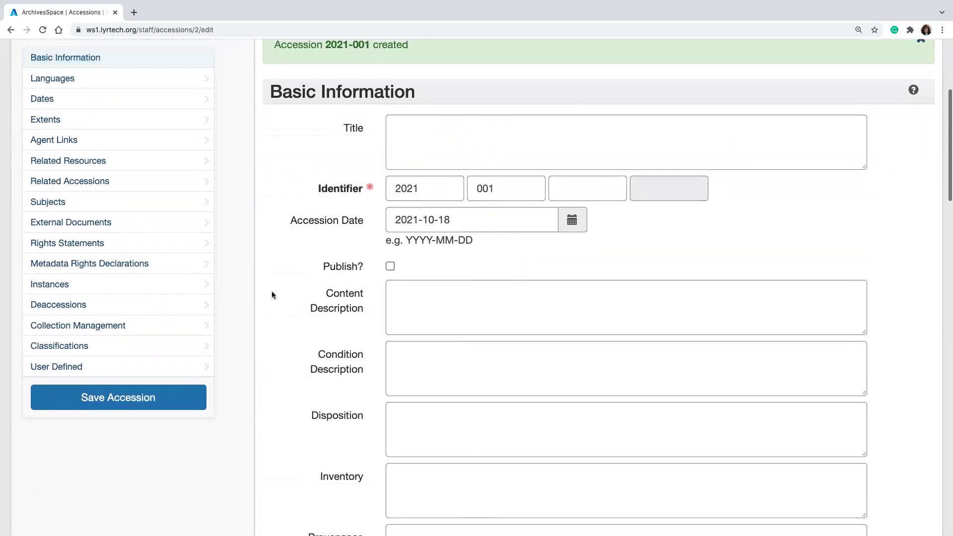
mouse_move(271, 295)
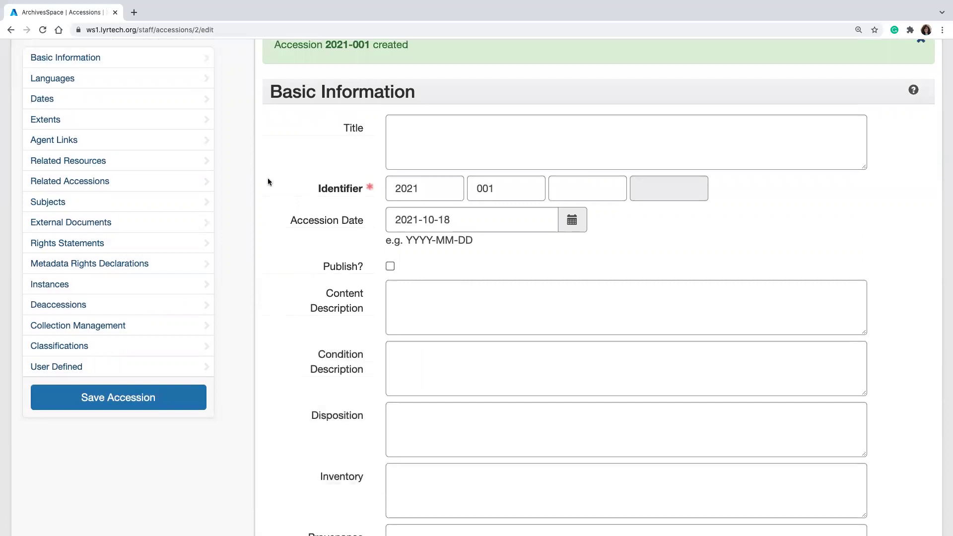
click(419, 125)
text(Jane Doe papers)
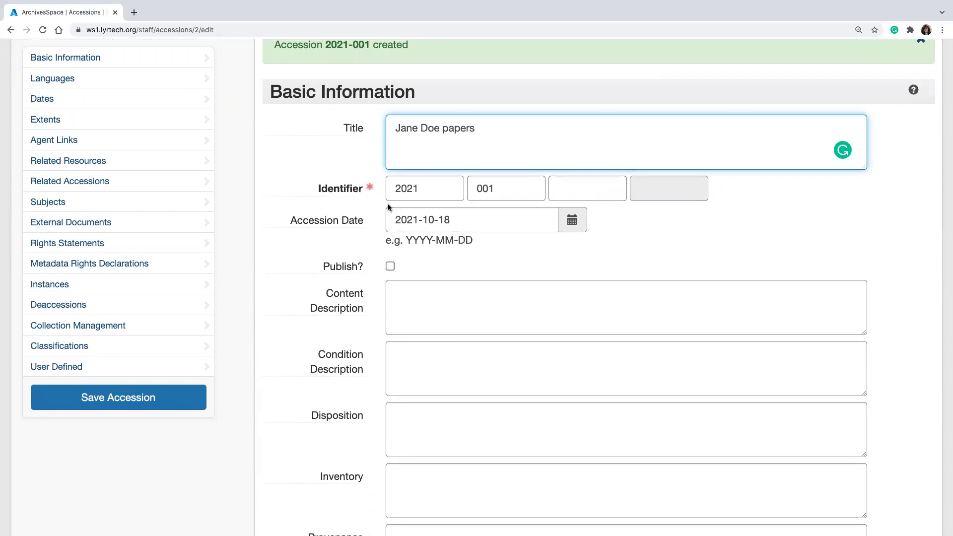
Keep the accession date at 18 October 2021 using the calendar, then scroll through the form.
click(572, 220)
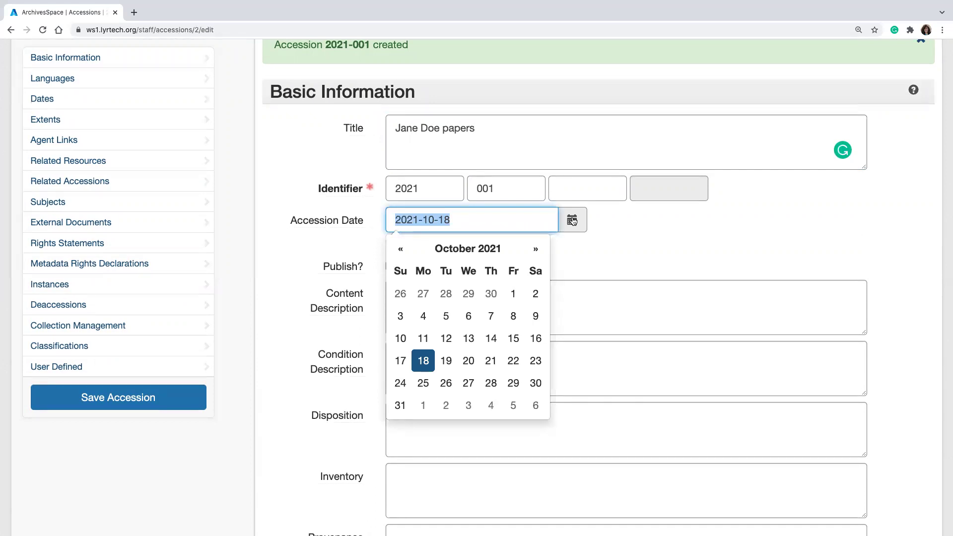
click(401, 250)
click(402, 251)
click(536, 257)
click(536, 258)
click(423, 362)
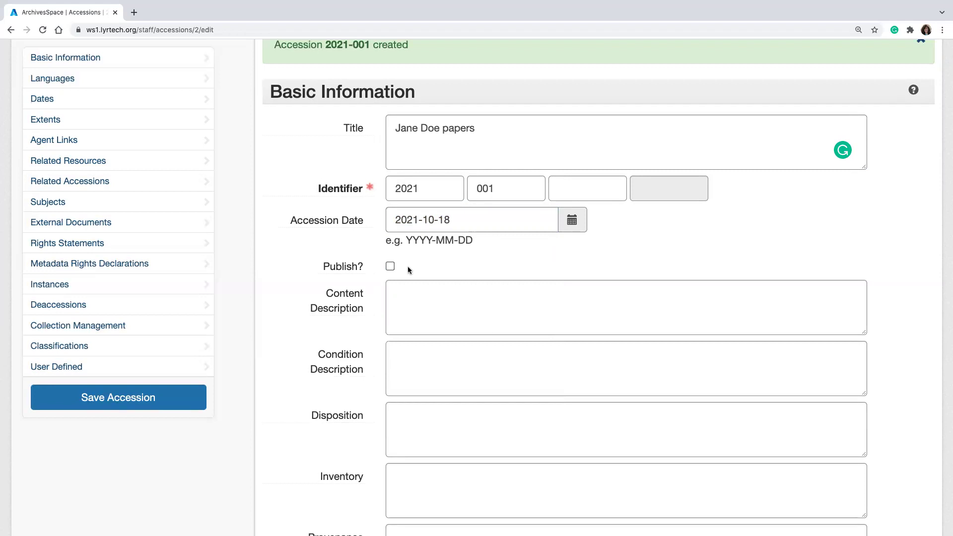
scroll(375, 282, down, 1)
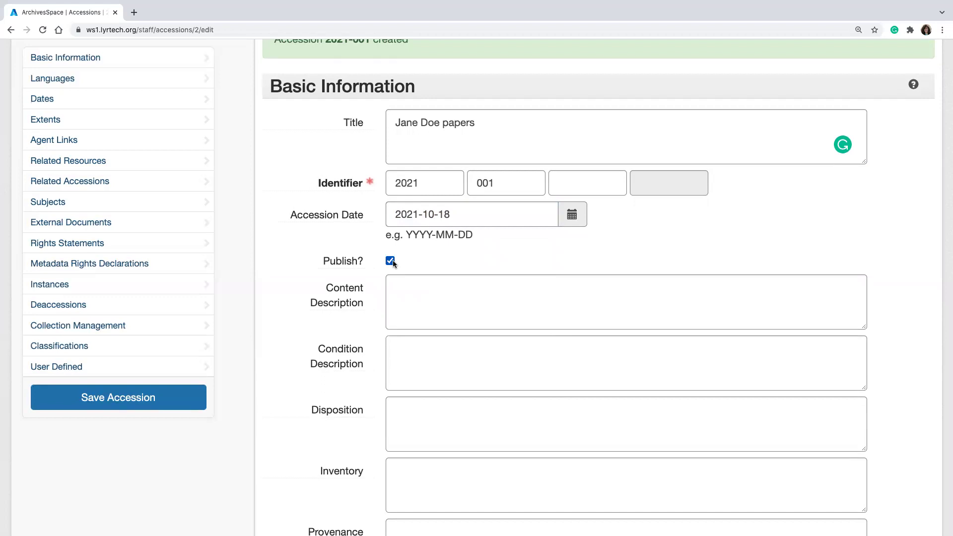
scroll(445, 300, down, 3)
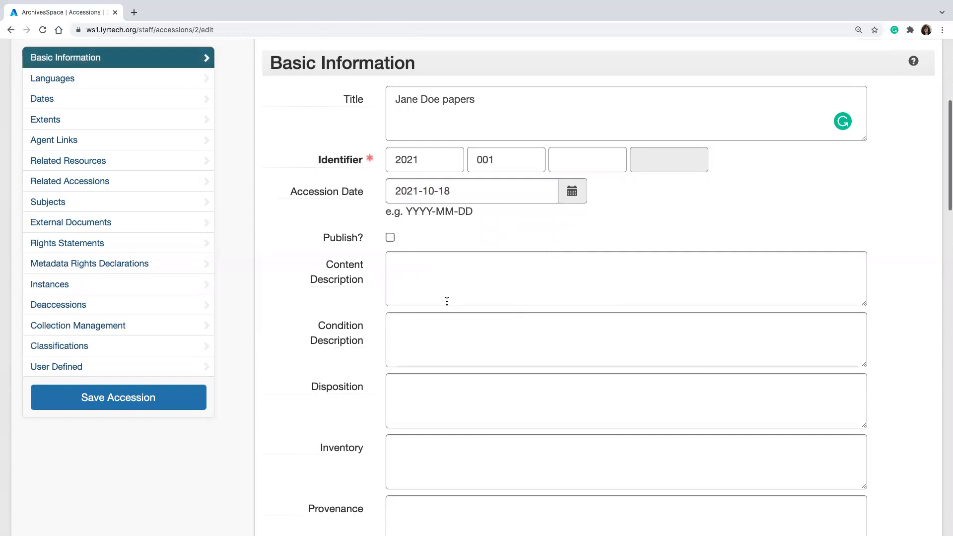
scroll(447, 302, down, 1)
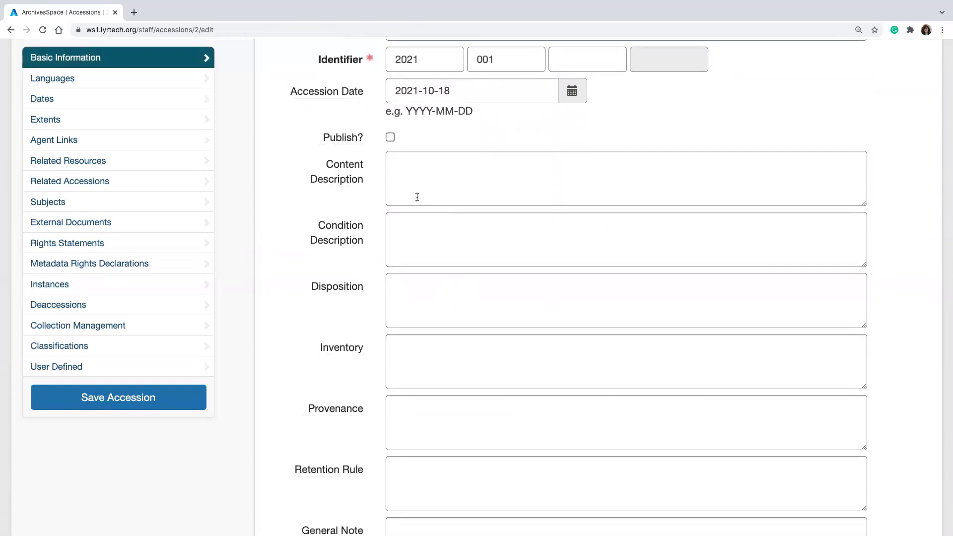
scroll(418, 242, up, 2)
Write the content description 'This collection contains correspondence, research materials, writings, and photographs related to the life and career of Jane Doe'.
click(412, 213)
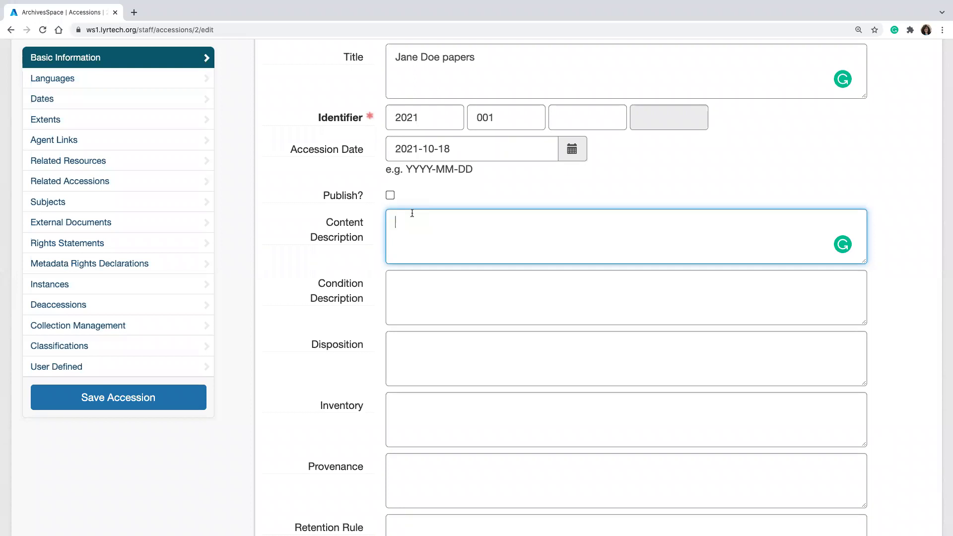
text(This collectio)
text(n contains c)
text(irrcumst)
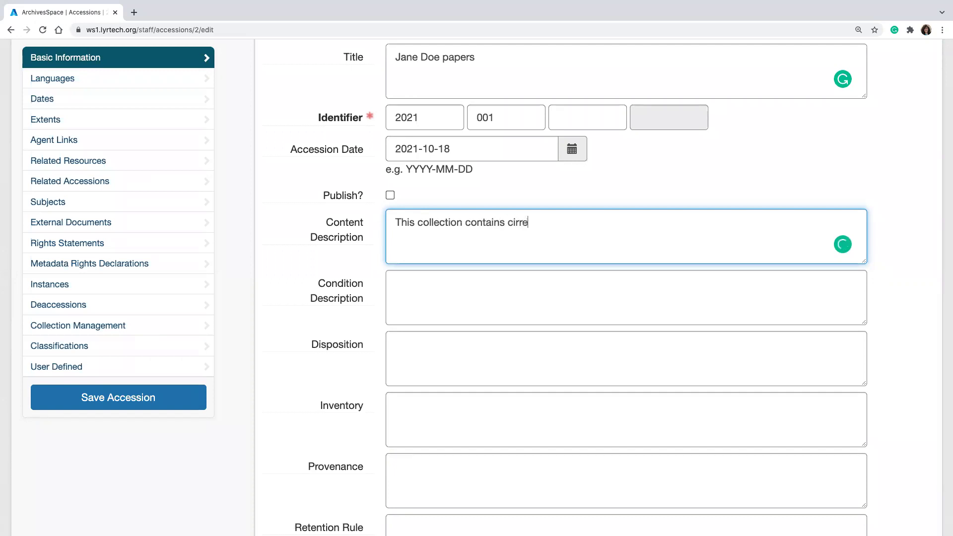
key(BackSpace)
key(BackSpace)
key(BackSpace)
key(BackSpace)
key(BackSpace)
key(BackSpace)
key(BackSpace)
key(BackSpace)
key(BackSpace)
text(correspondene)
key(BackSpace)
text(ce, research materials, r)
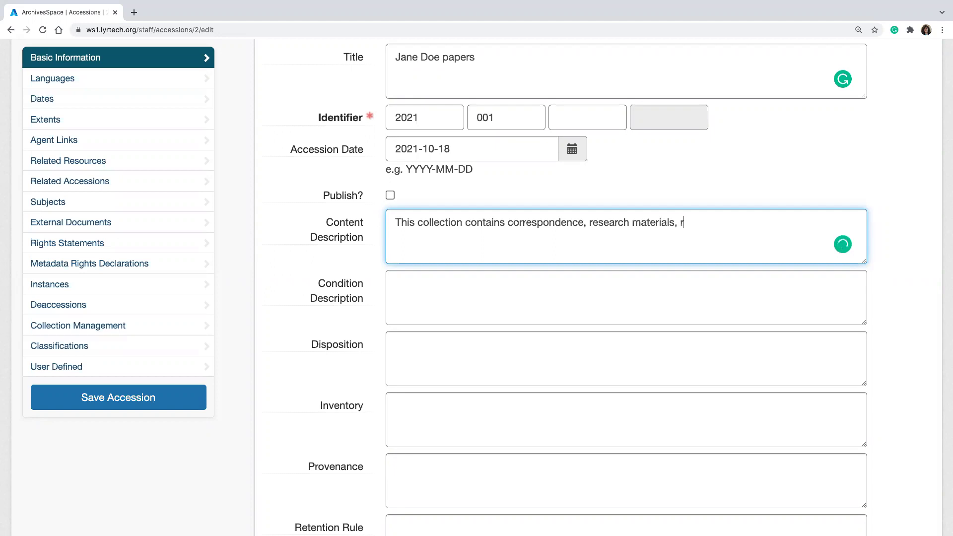
key(BackSpace)
text(writings, and photogrpahs)
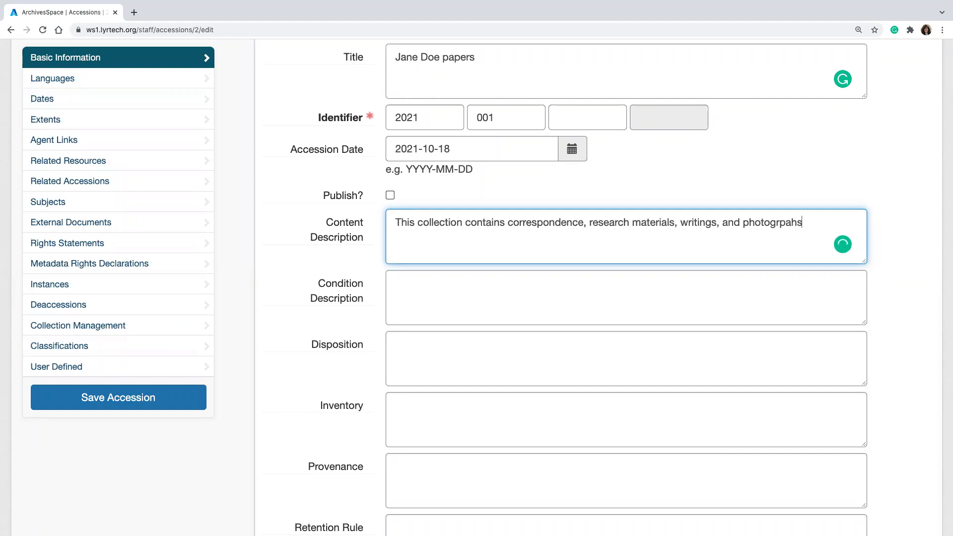
key(BackSpace)
key(BackSpace)
key(BackSpace)
key(BackSpace)
key(BackSpace)
text(raphs related to the )
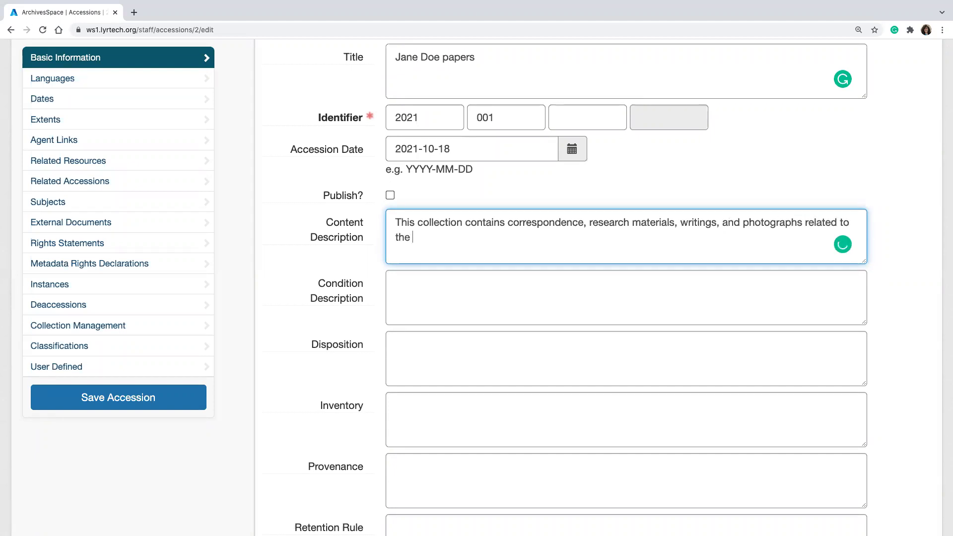
text(life and career of Jan)
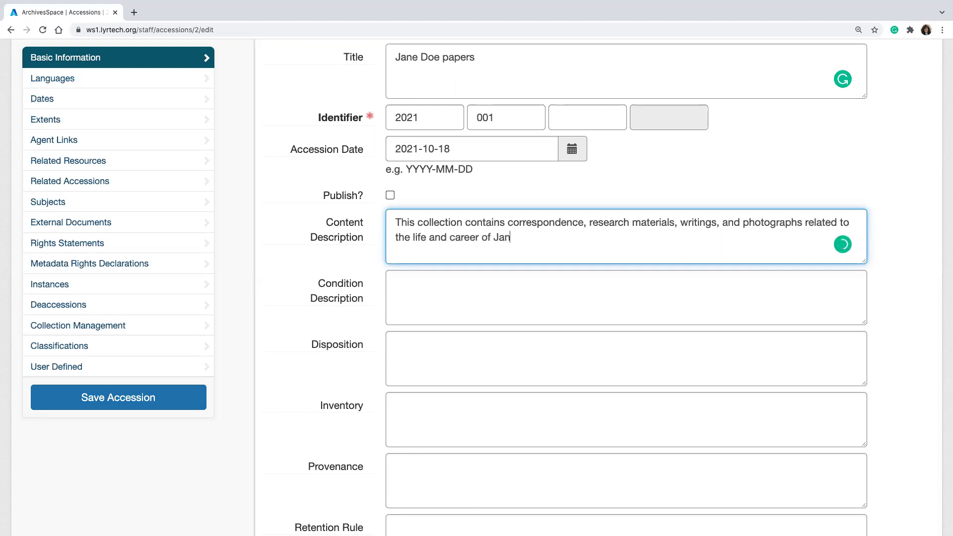
text(e Doe.)
mouse_move(838, 259)
click(602, 279)
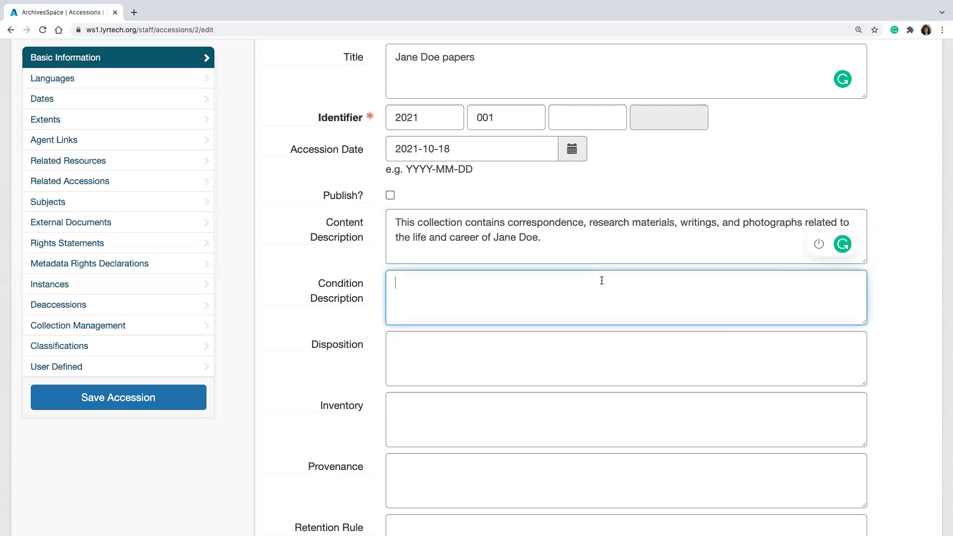
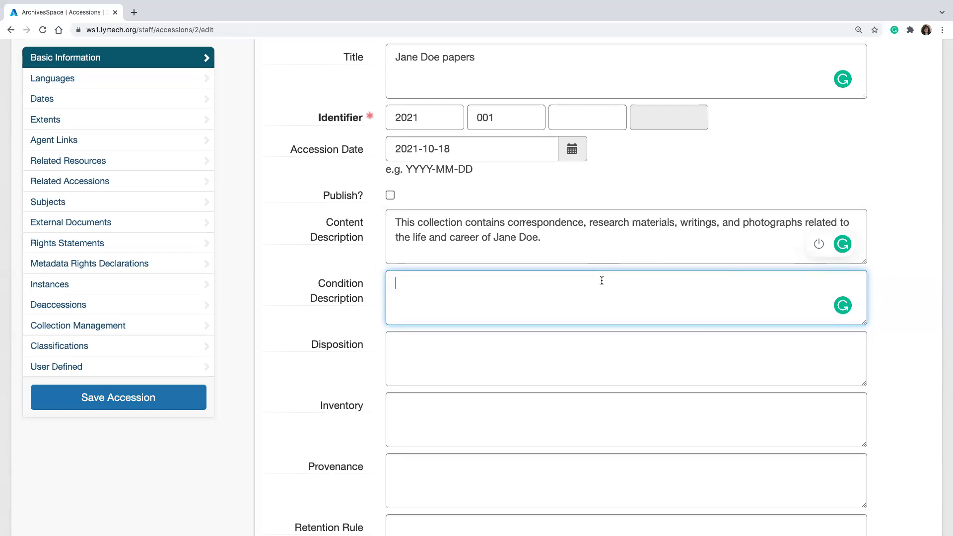
Write the condition note 'Collection has basic preservation concerns such as rusted staples and paperclips. Photographs need to be rehoused.'.
text(Collection )
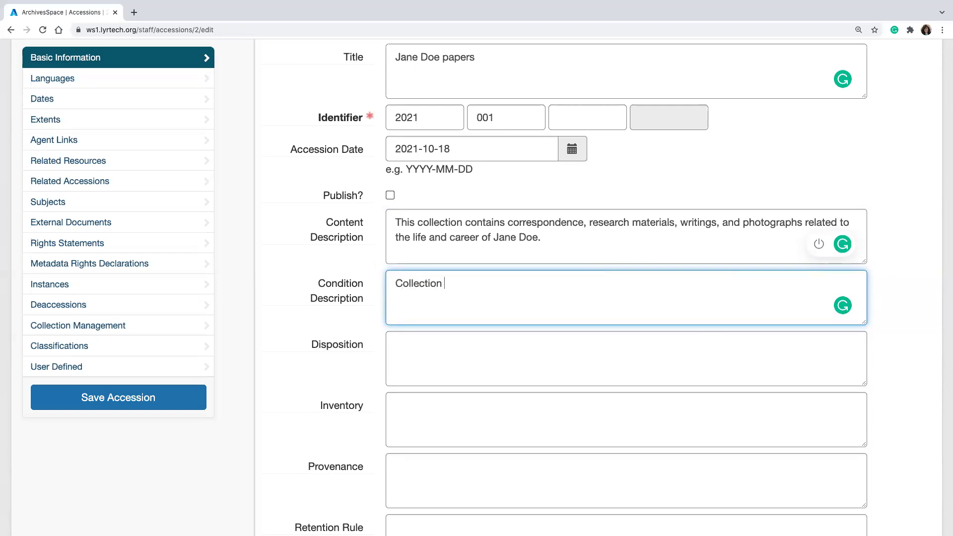
text(has basic preserrvatio)
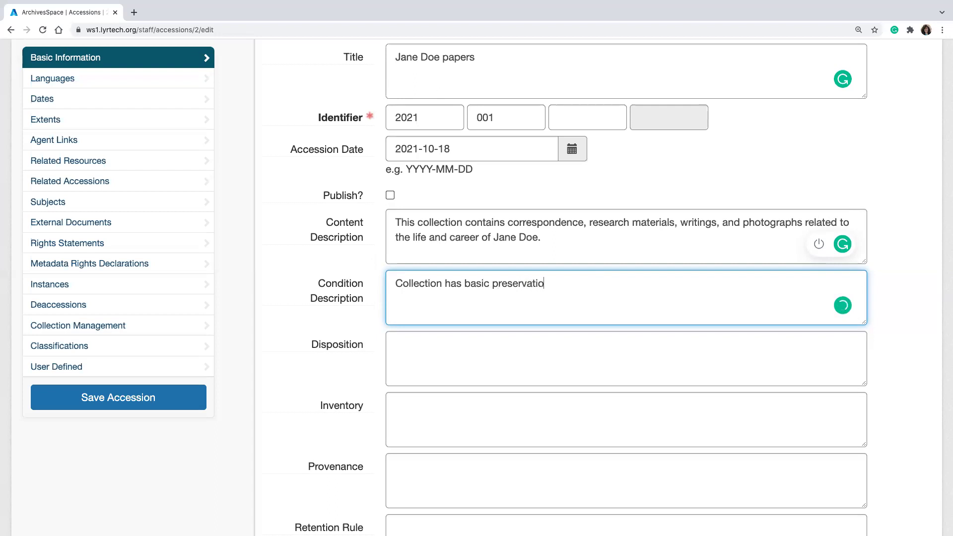
text(n concerns such as ruste)
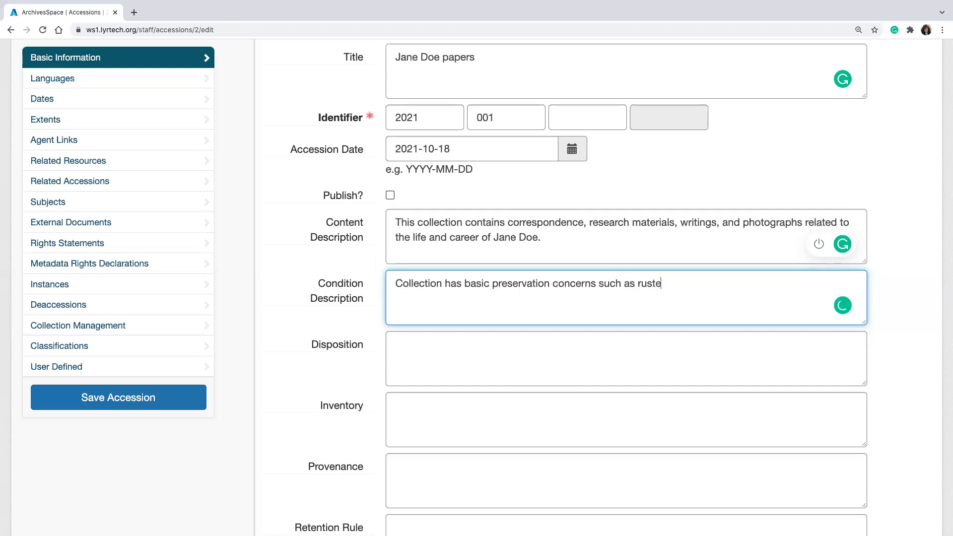
text(d staples and paperclips.)
key(BackSpace)
key(BackSpace)
key(BackSpace)
key(BackSpace)
key(BackSpace)
text(ic pres)
key(BackSpace)
key(BackSpace)
text(ps. Phot)
key(BackSpace)
key(BackSpace)
text(og)
key(BackSpace)
text(tograph)
key(BackSpace)
key(BackSpace)
key(BackSpace)
key(BackSpace)
text(raphs need to be rehoused.)
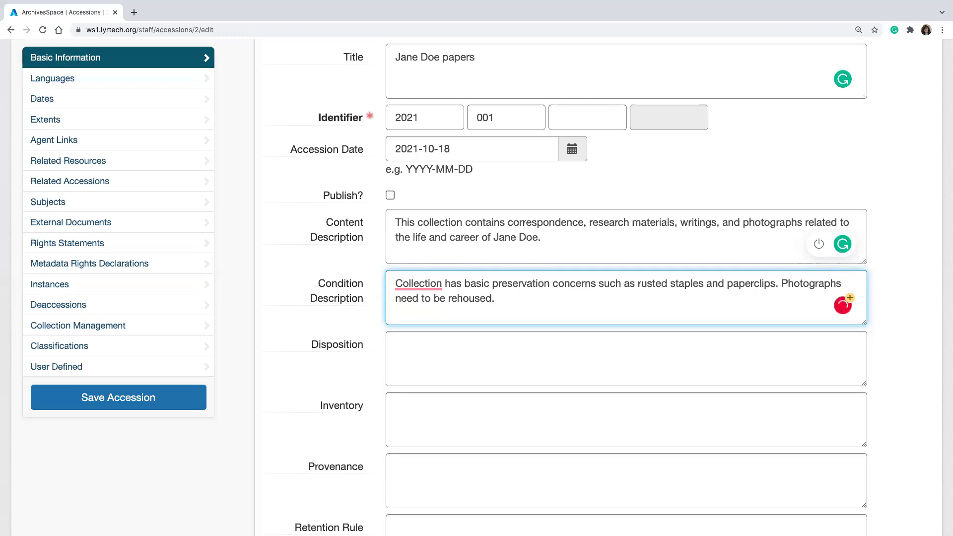
click(425, 284)
click(570, 295)
scroll(415, 337, down, 1)
mouse_move(341, 328)
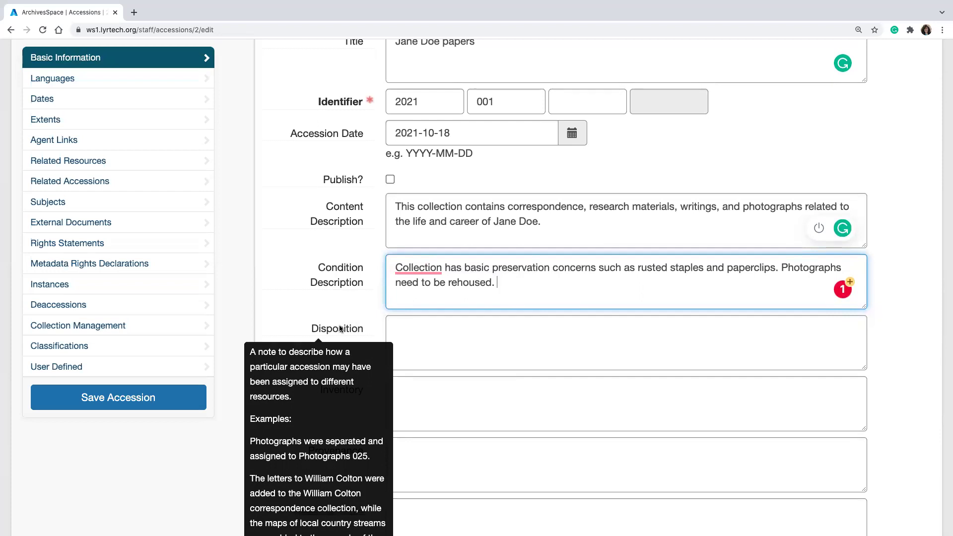
click(441, 329)
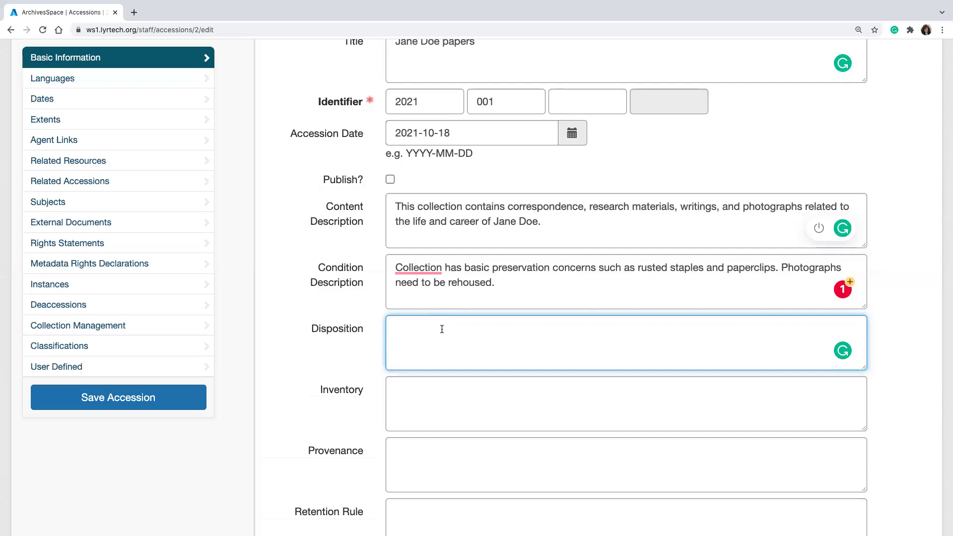
scroll(345, 375, down, 1)
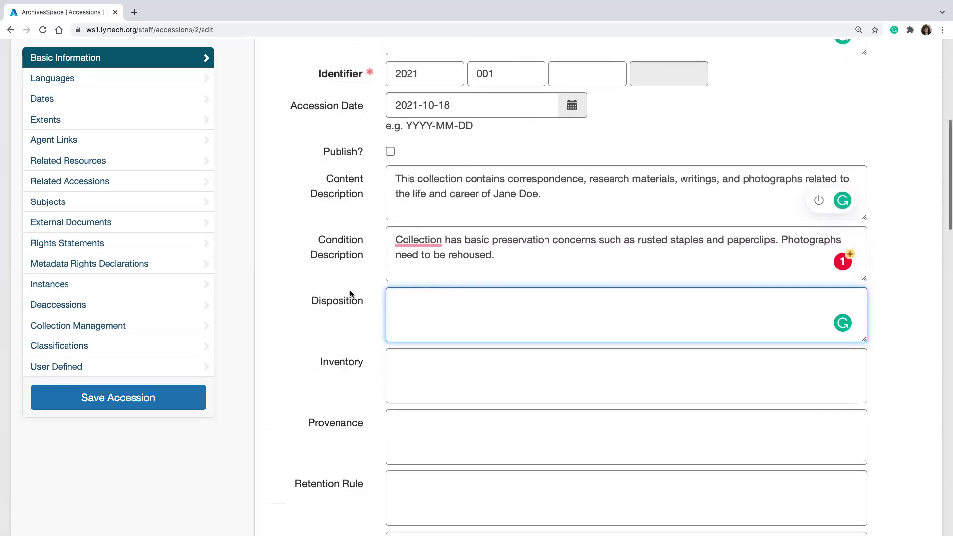
scroll(356, 372, down, 1)
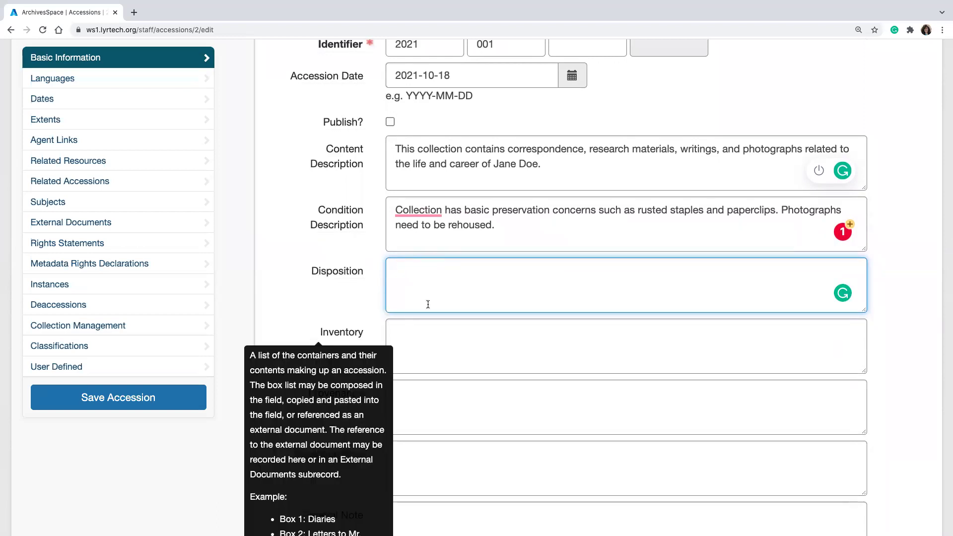
click(439, 337)
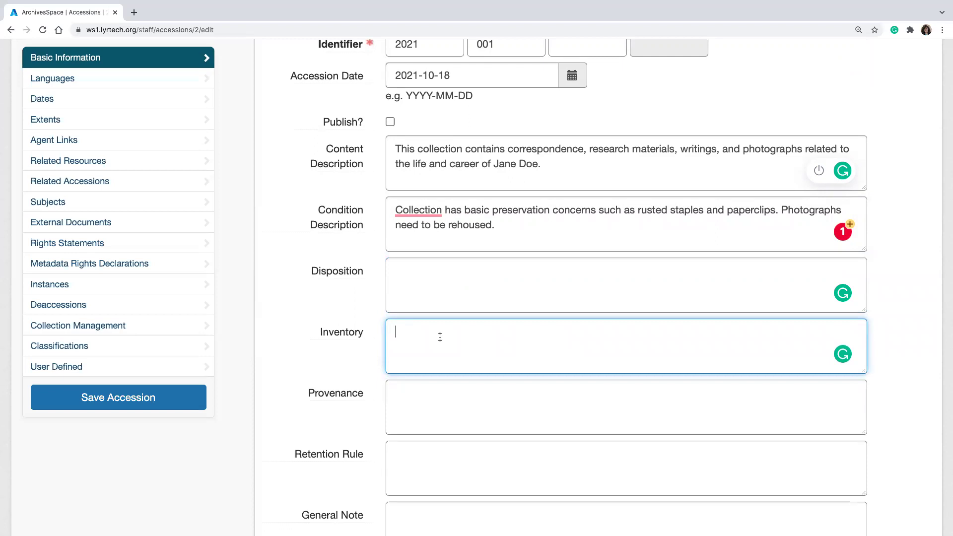
mouse_move(345, 338)
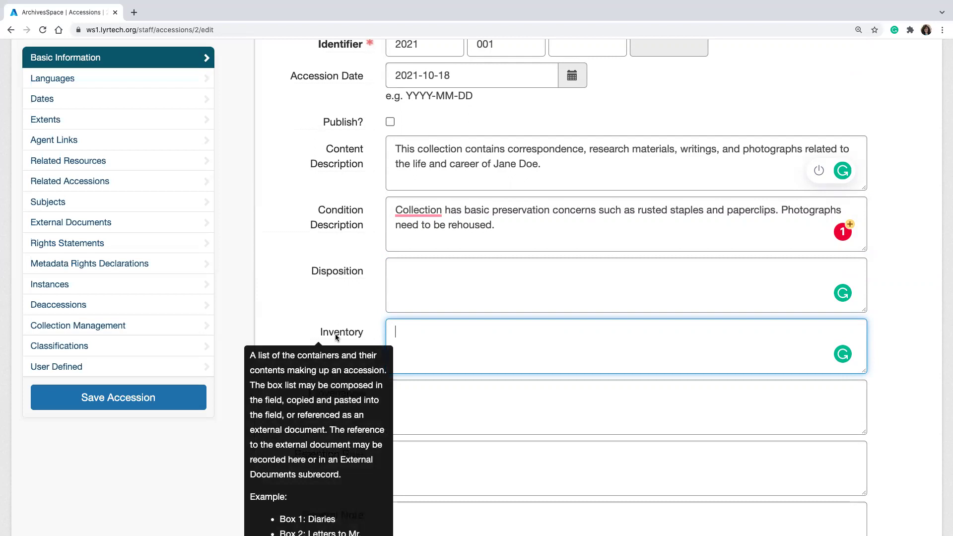
scroll(335, 371, down, 3)
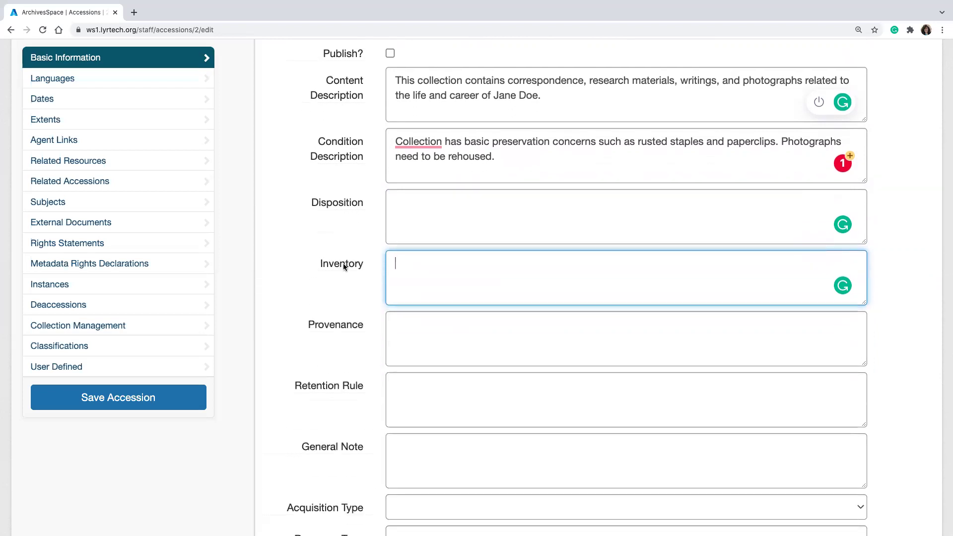
mouse_move(343, 266)
scroll(343, 325, down, 3)
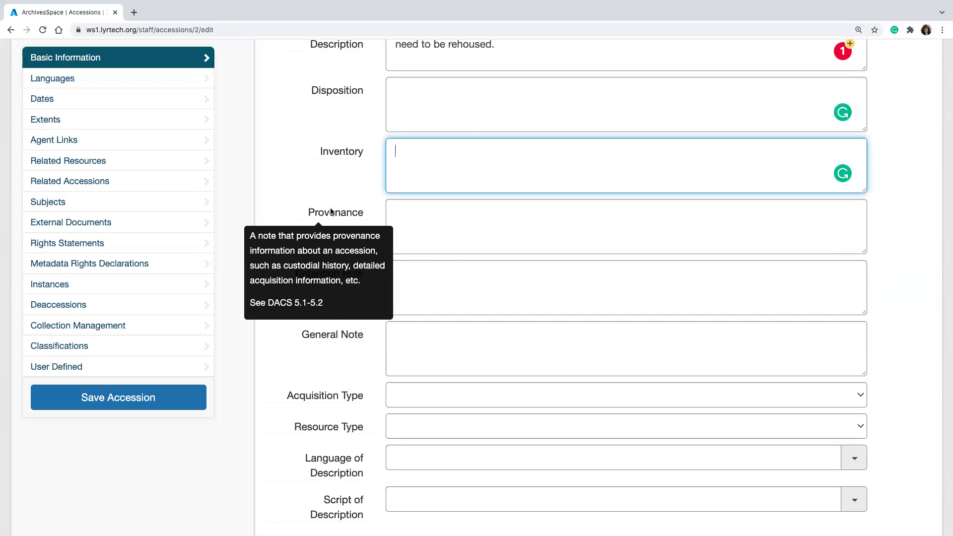
Enter 'Donated by the family of Jane Doe' as the provenance.
click(475, 224)
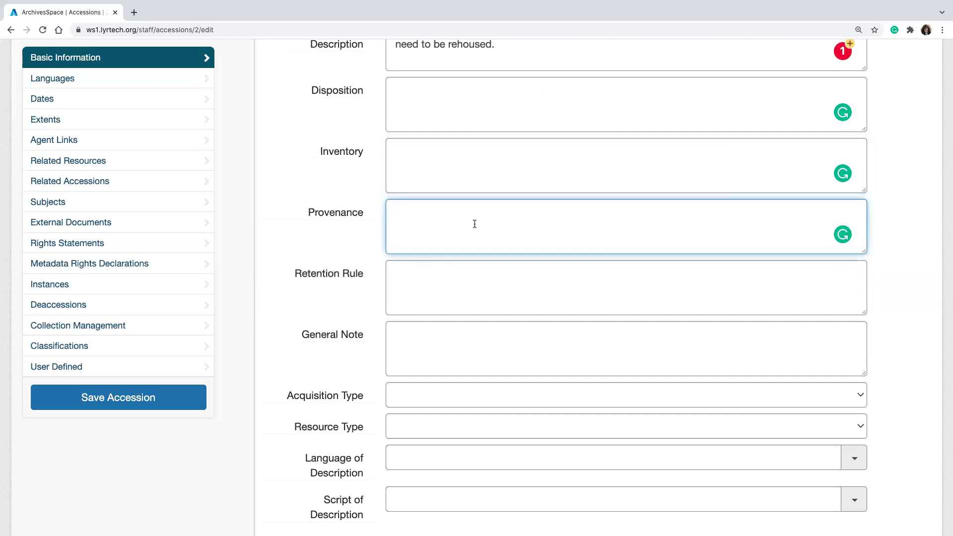
text(Donated by the family of Jane Doe)
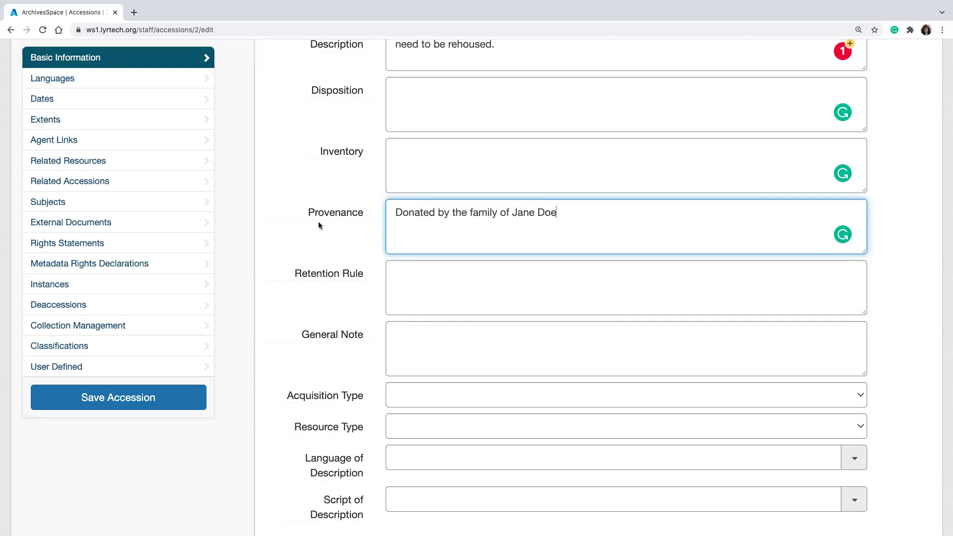
Move on to the General Note and open the Acquisition Type choices.
mouse_move(330, 282)
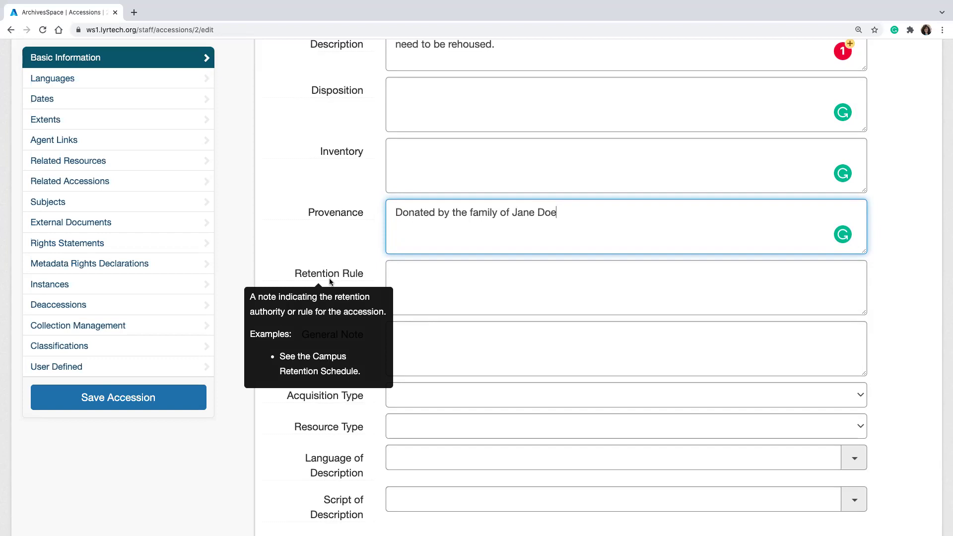
scroll(465, 323, down, 4)
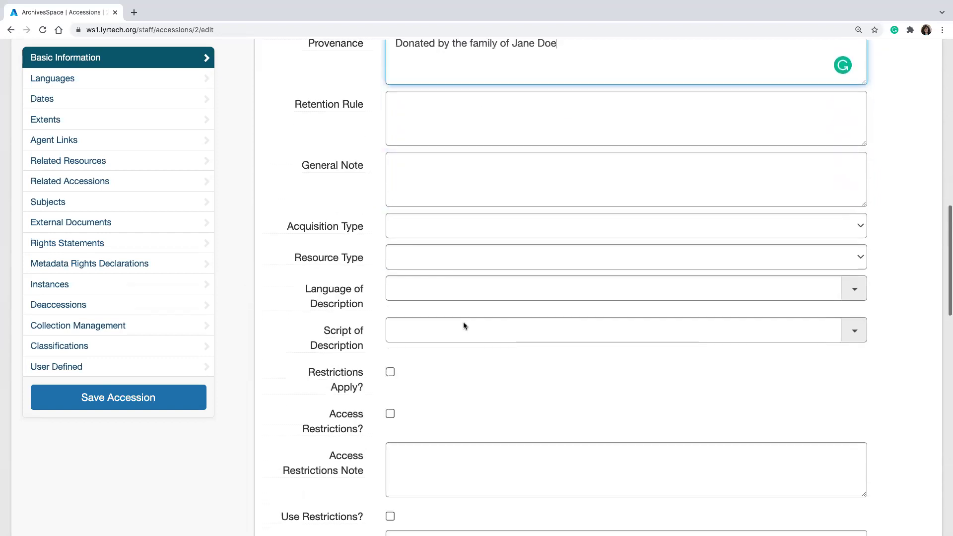
mouse_move(328, 152)
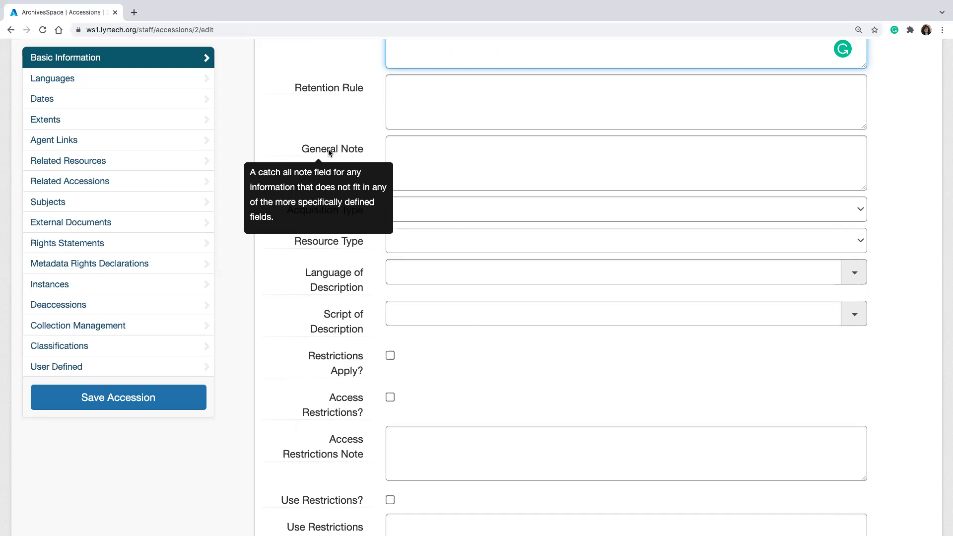
click(407, 156)
scroll(413, 174, up, 5)
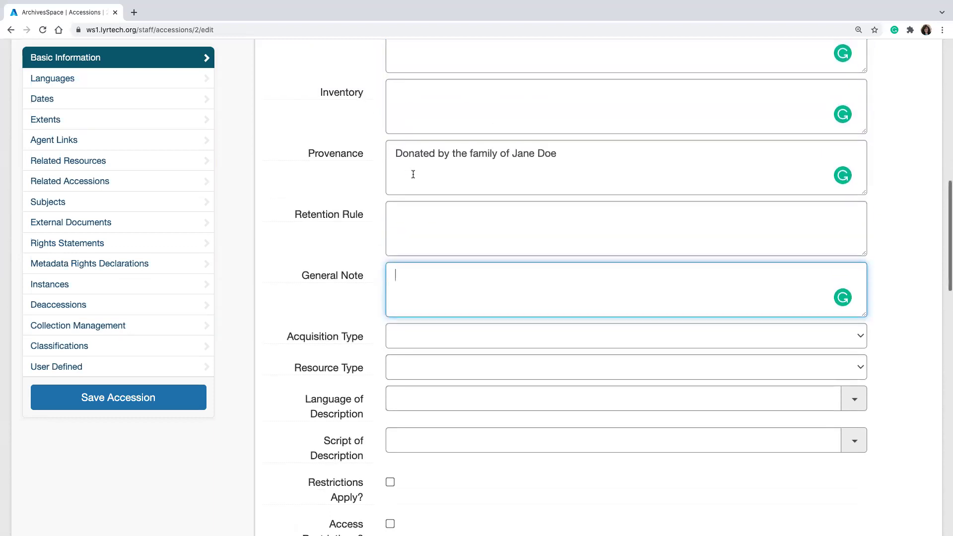
scroll(413, 174, down, 5)
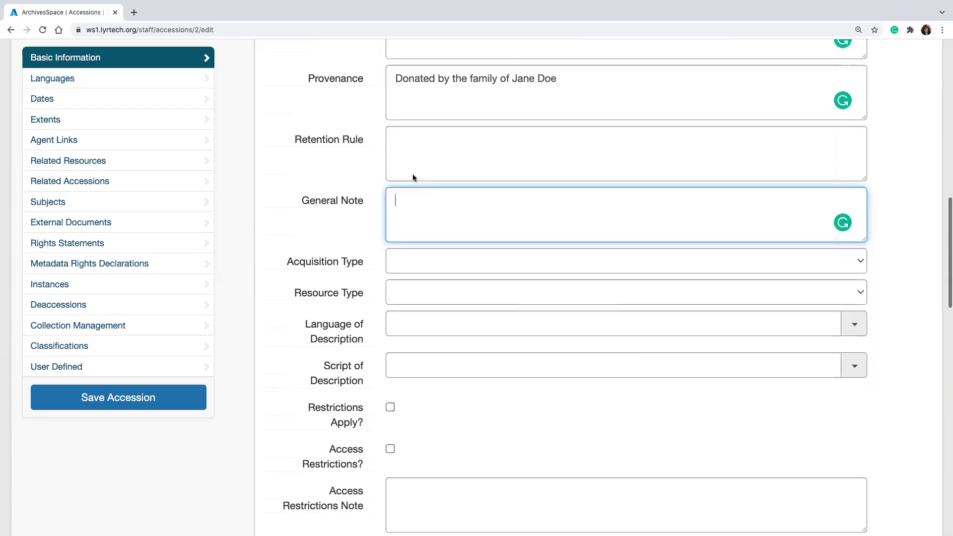
click(438, 196)
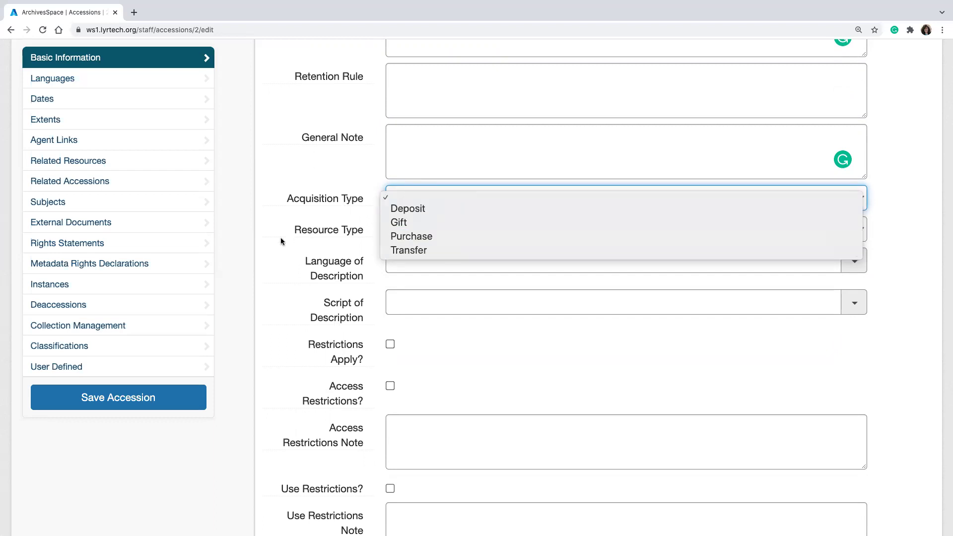
Set the Acquisition Type to Gift and the Resource Type to Papers.
click(278, 253)
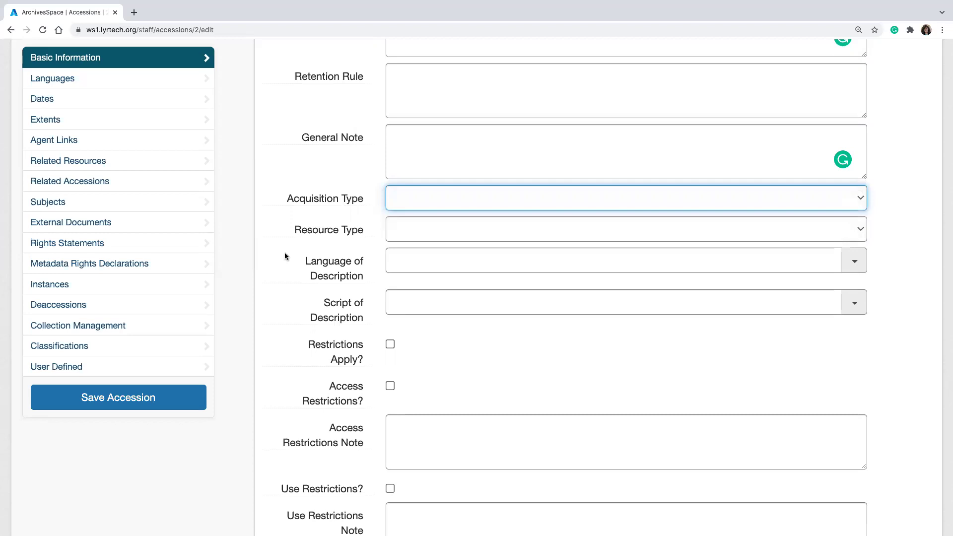
click(392, 205)
click(402, 222)
click(405, 228)
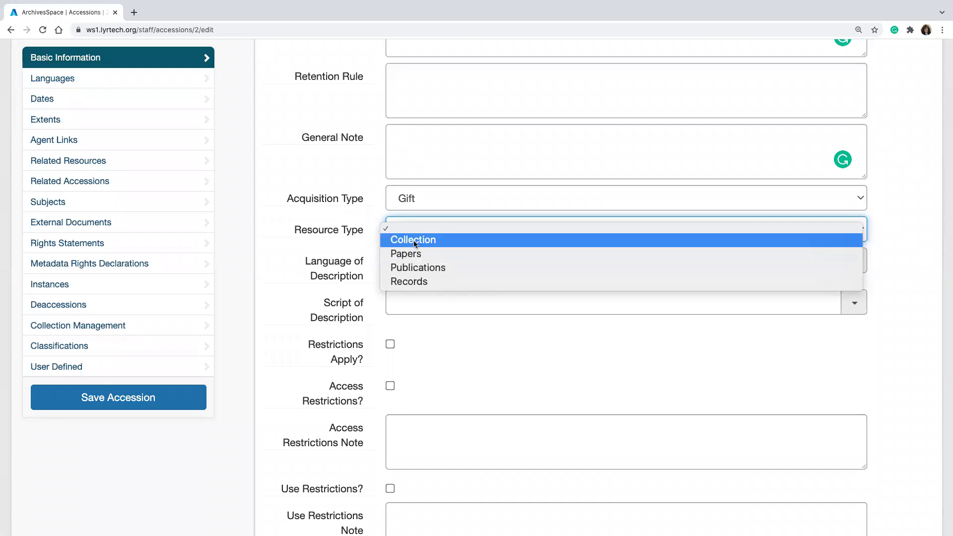
click(304, 235)
mouse_move(344, 227)
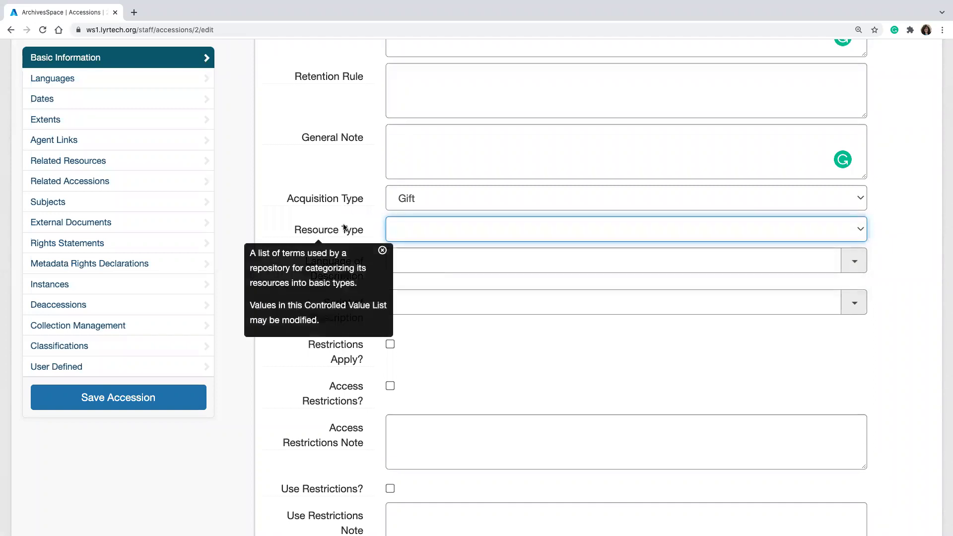
click(406, 234)
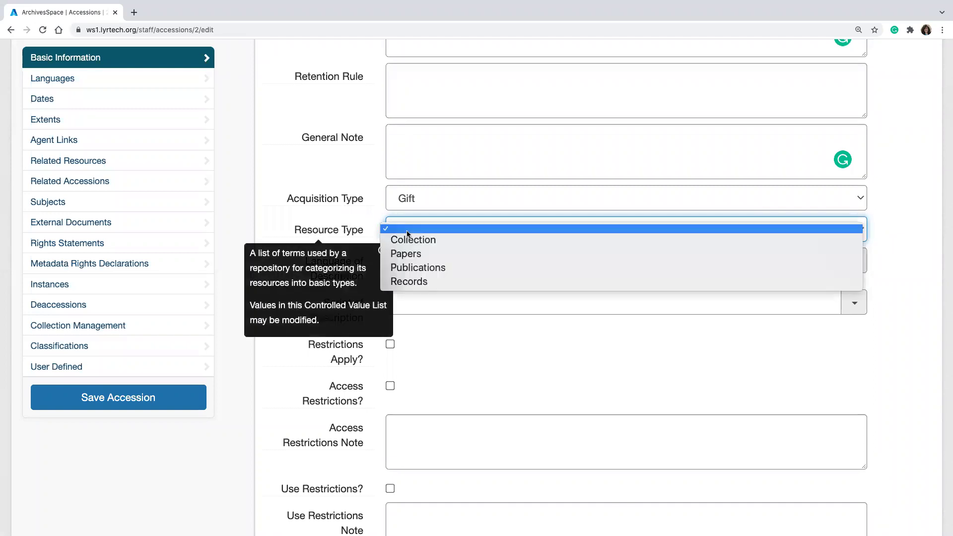
click(392, 254)
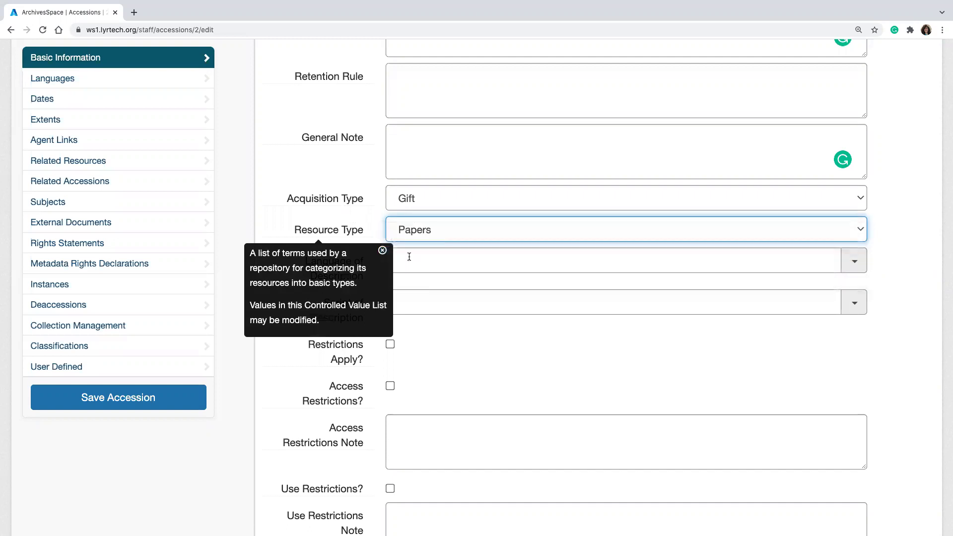
click(382, 251)
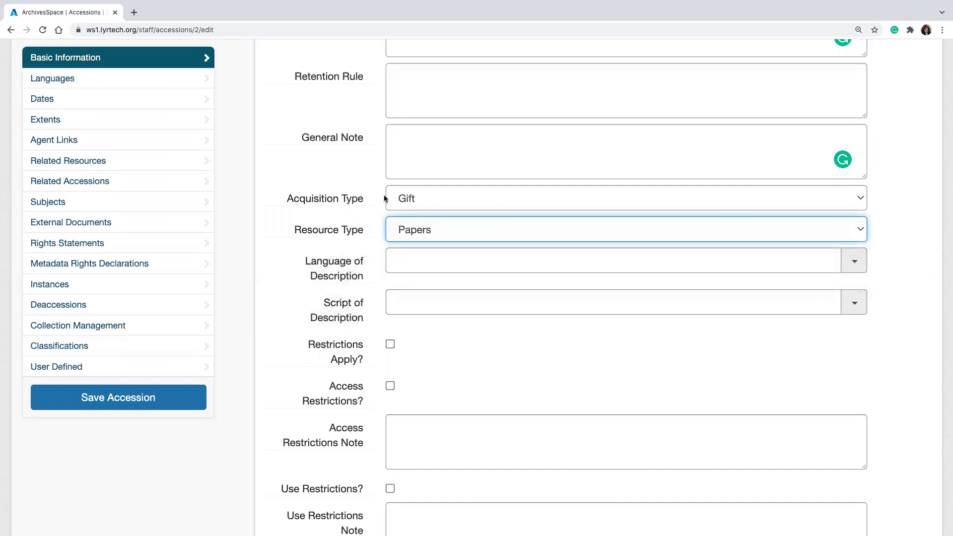
Choose English as the Language of Description from the autocomplete list.
scroll(362, 243, down, 1)
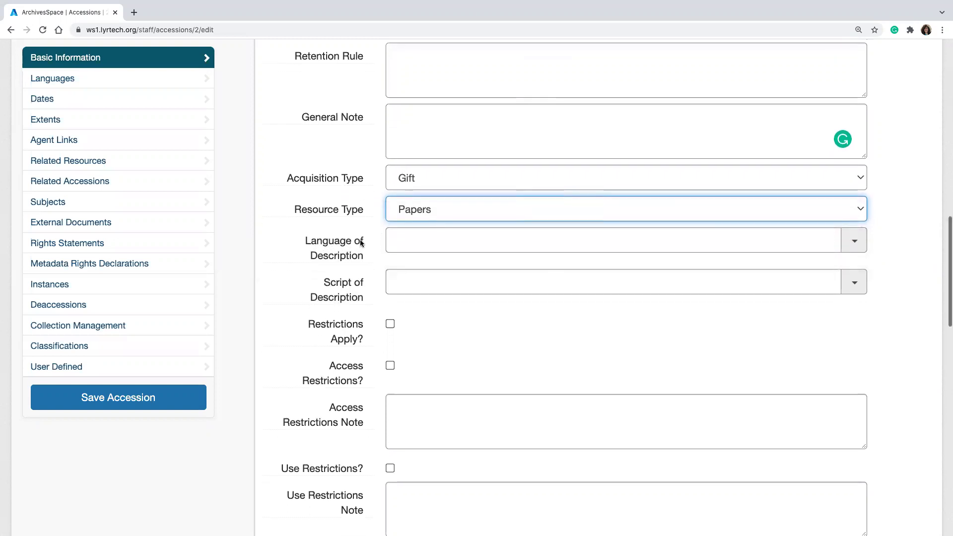
click(407, 237)
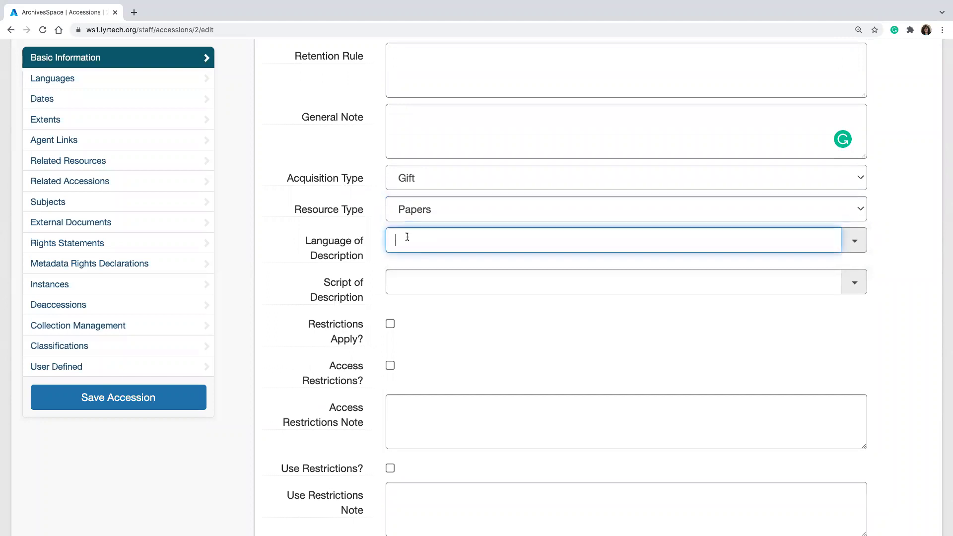
text(eng)
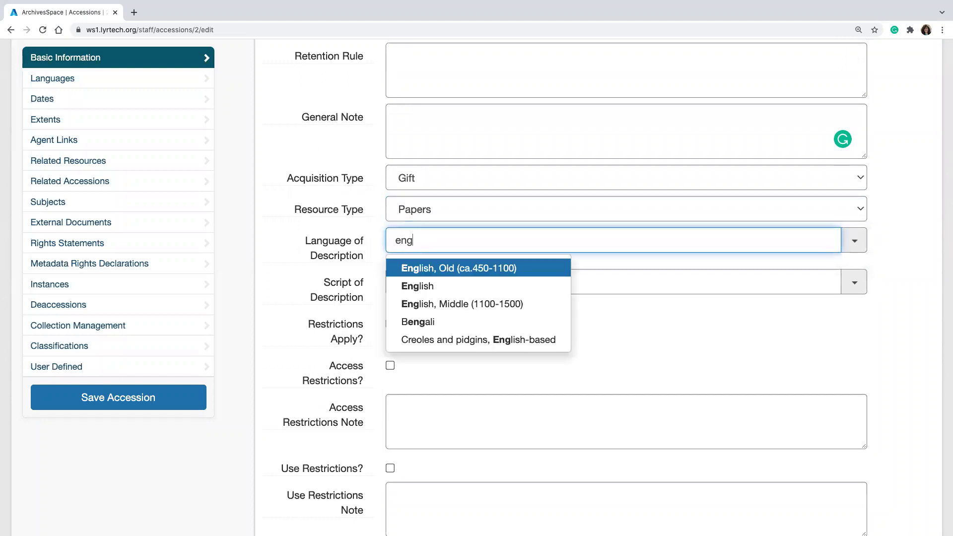
click(423, 286)
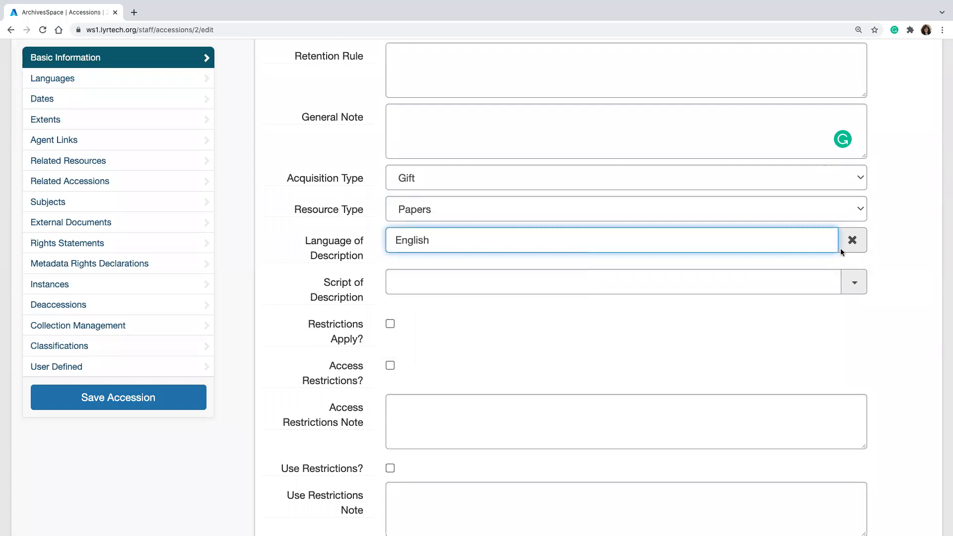
click(852, 241)
click(853, 242)
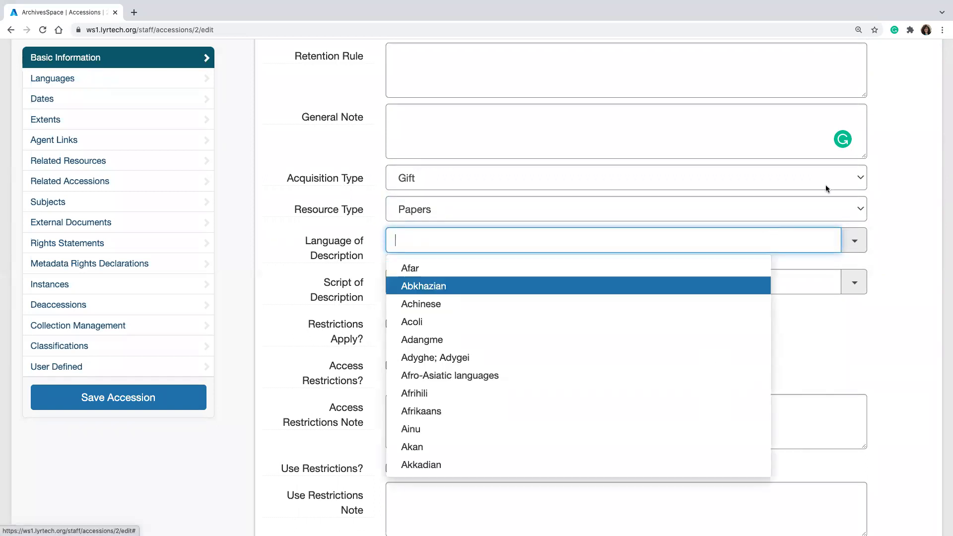
click(855, 238)
click(768, 243)
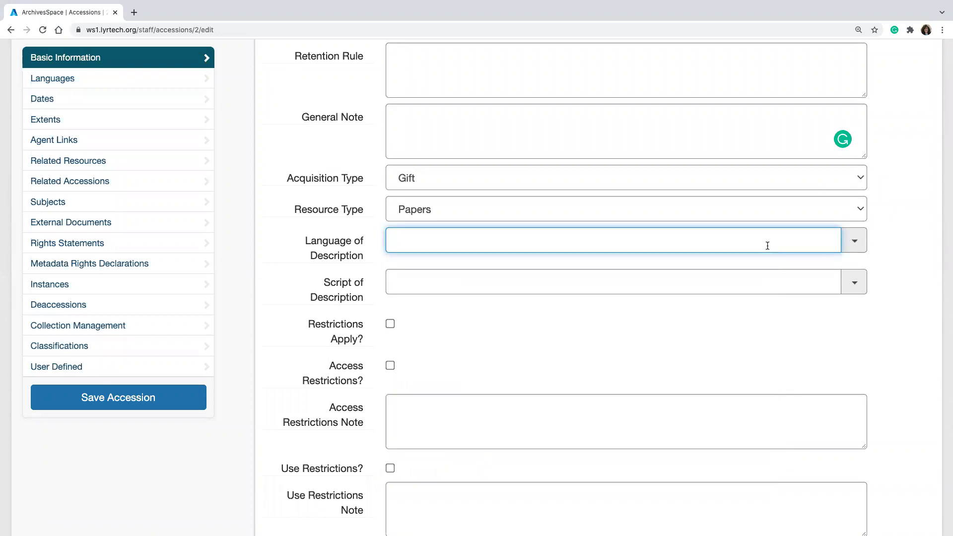
text(Eng)
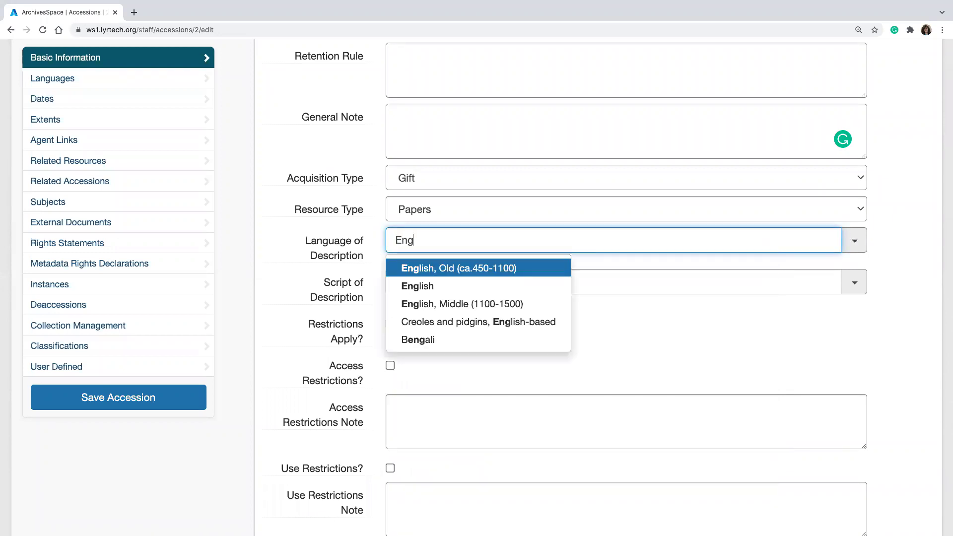
click(508, 291)
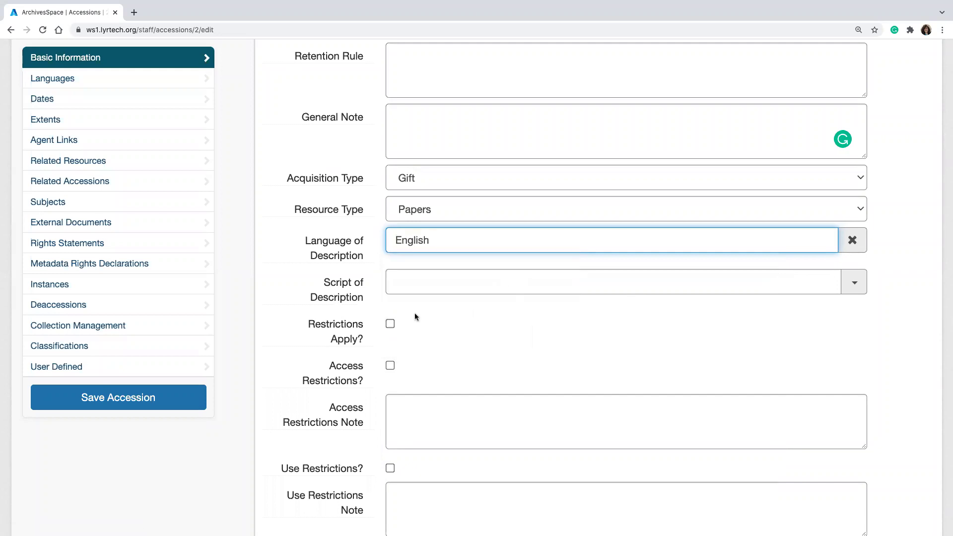
scroll(414, 312, down, 1)
click(414, 269)
click(445, 217)
click(425, 272)
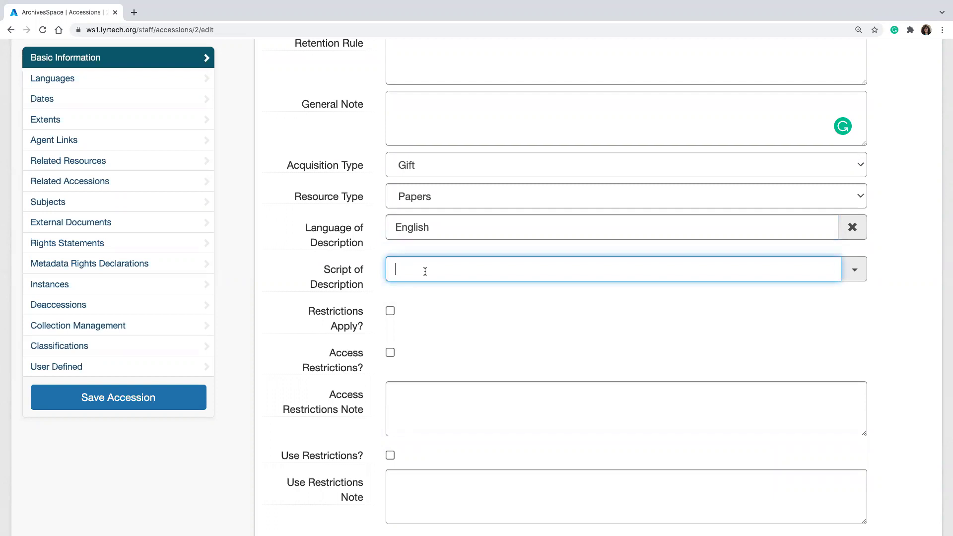
scroll(390, 349, down, 3)
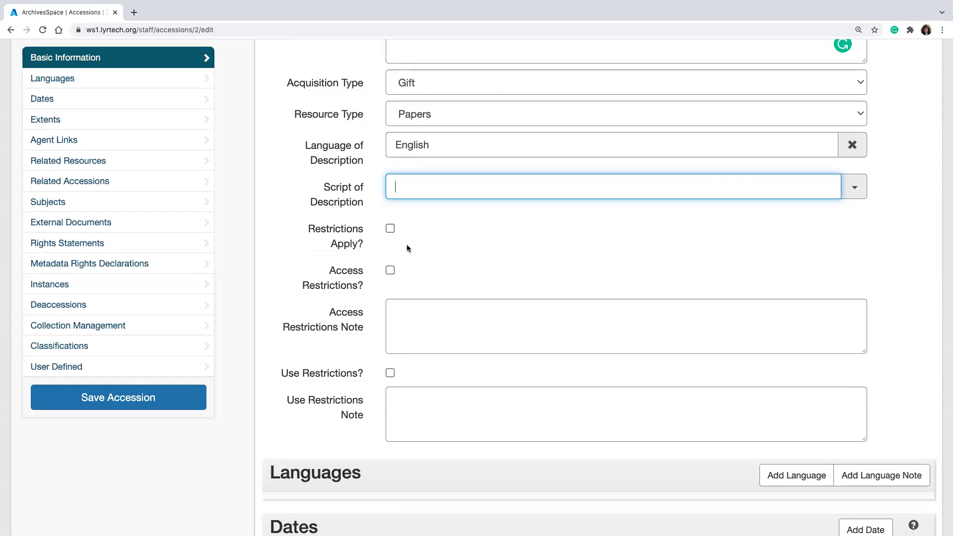
click(391, 229)
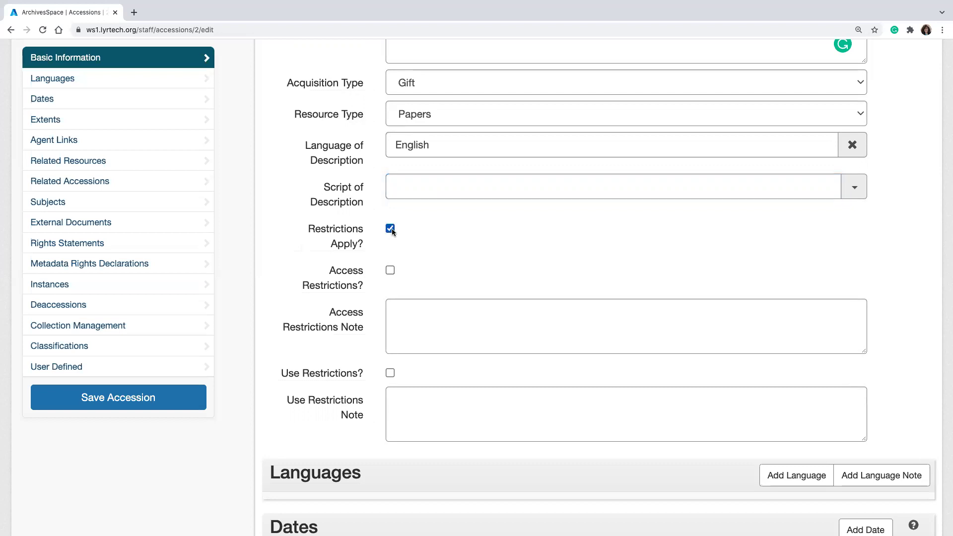
scroll(381, 337, down, 1)
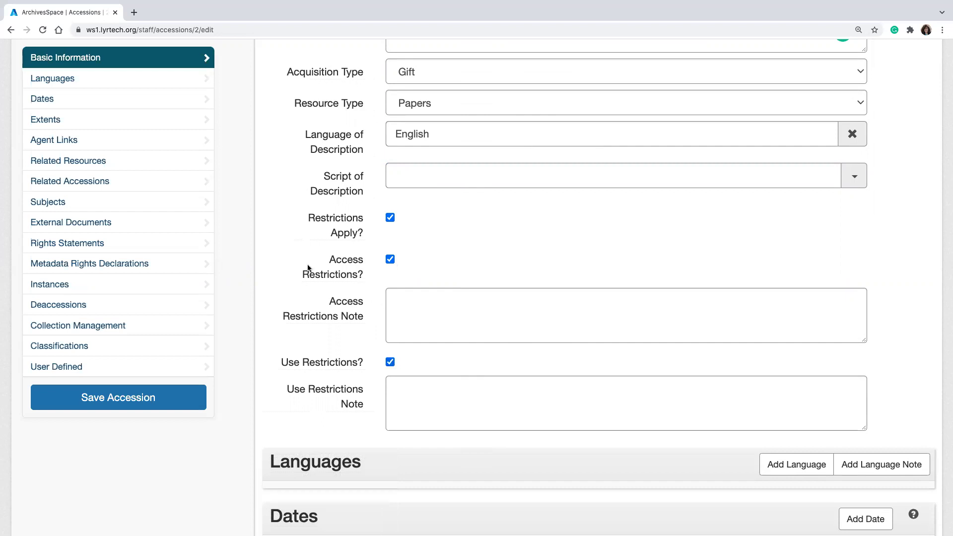
mouse_move(358, 317)
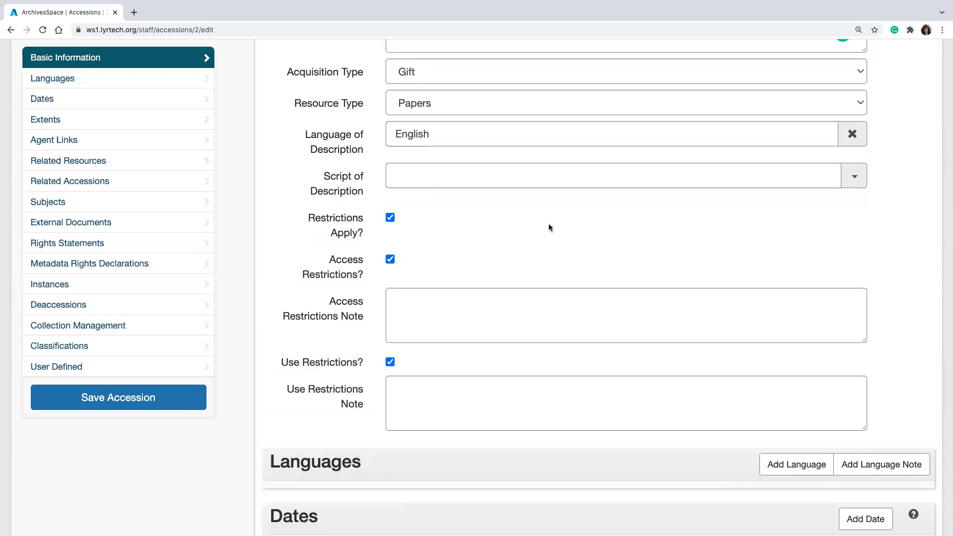
click(390, 219)
click(390, 259)
click(387, 362)
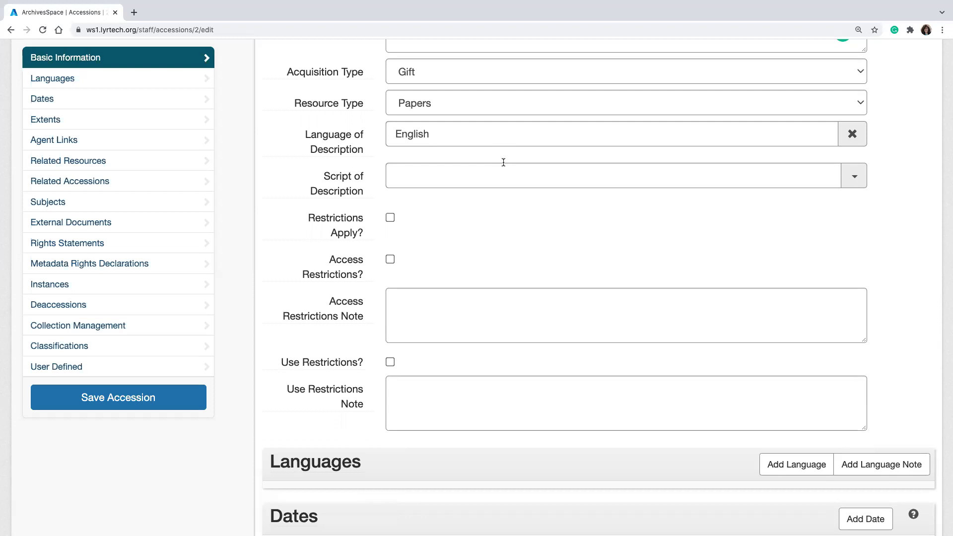
click(428, 318)
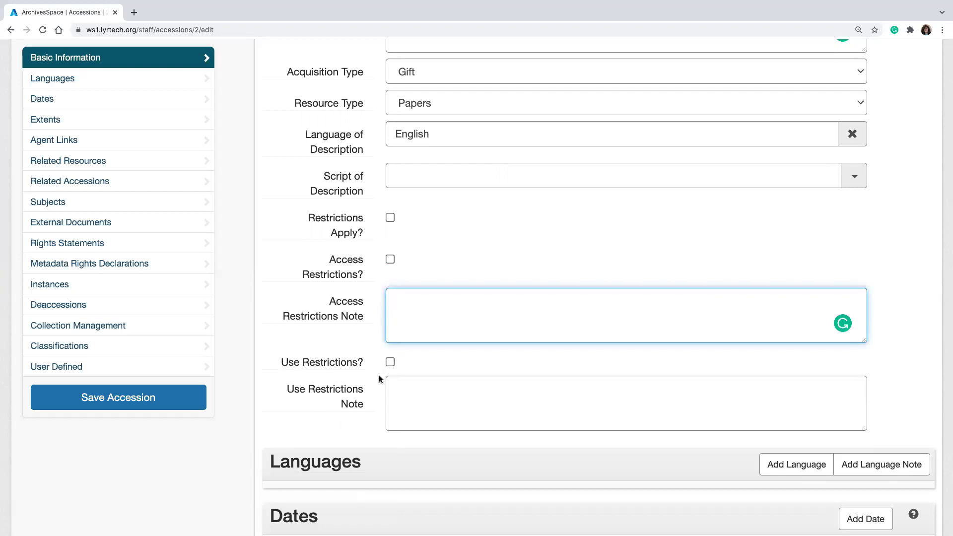
click(421, 262)
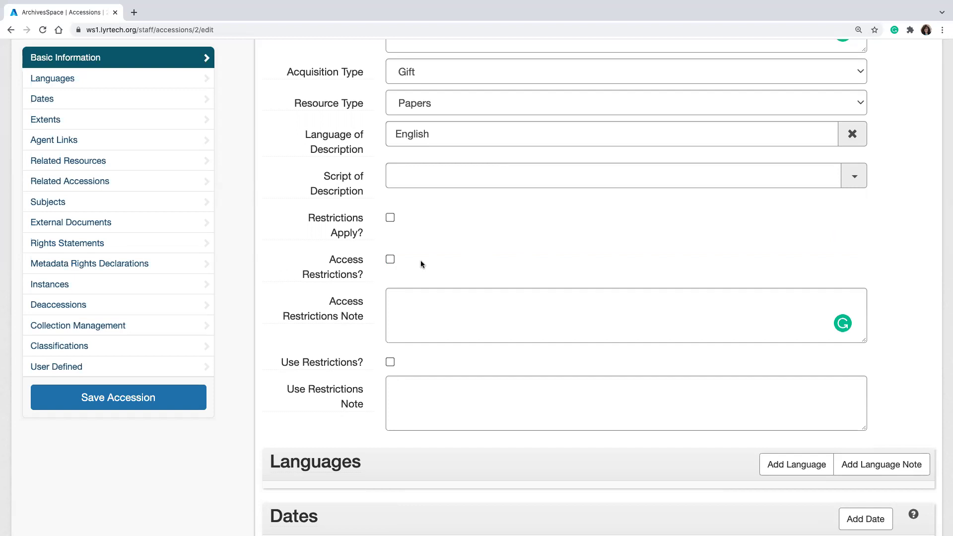
scroll(462, 282, down, 5)
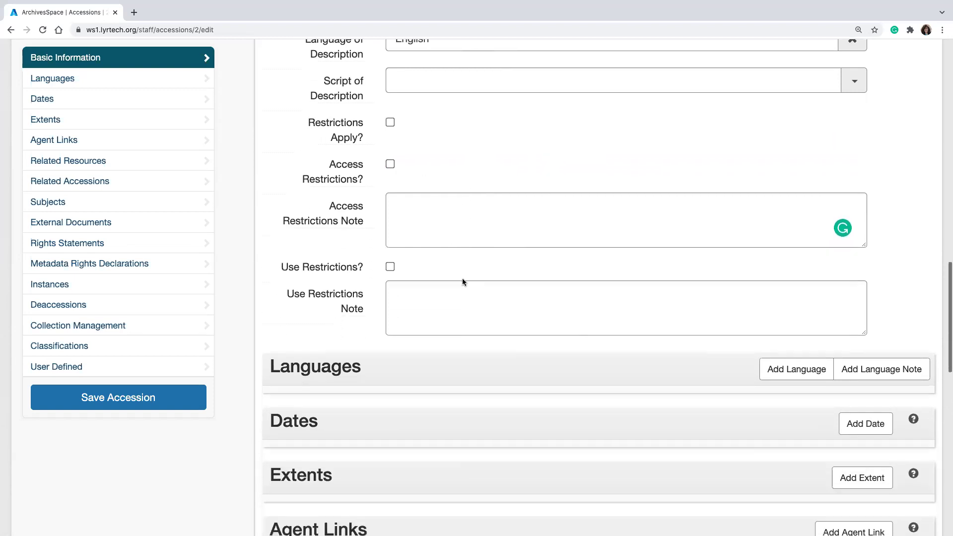
scroll(462, 282, down, 1)
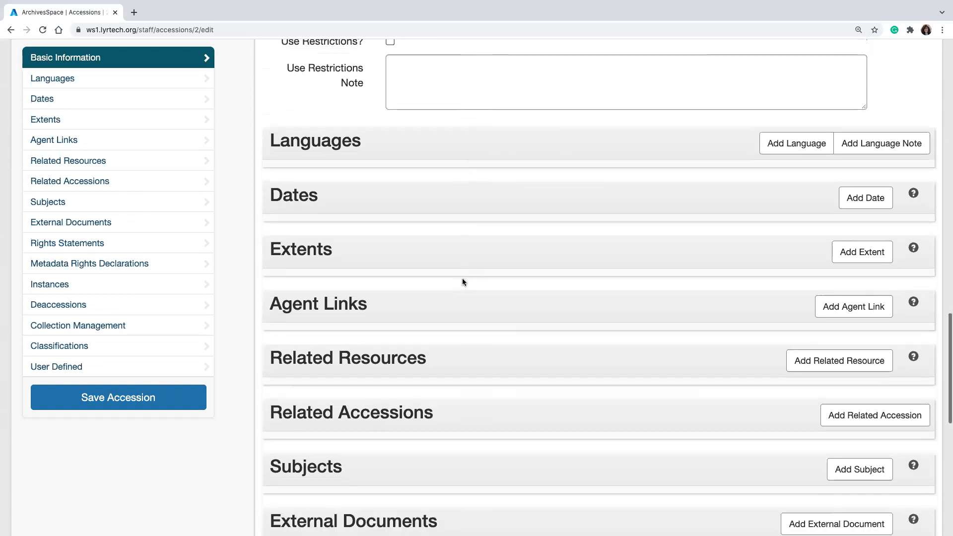
Add a language entry set to English.
click(776, 143)
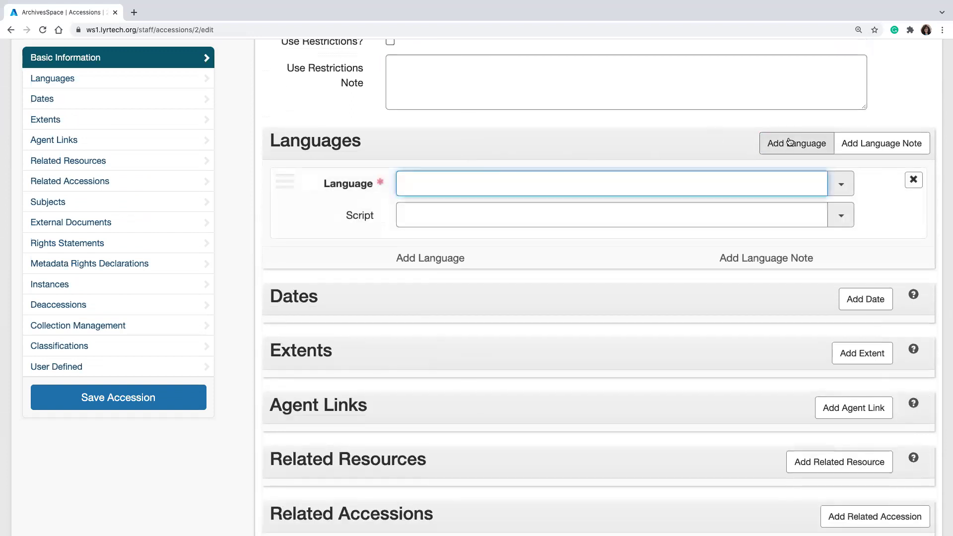
text(Eng)
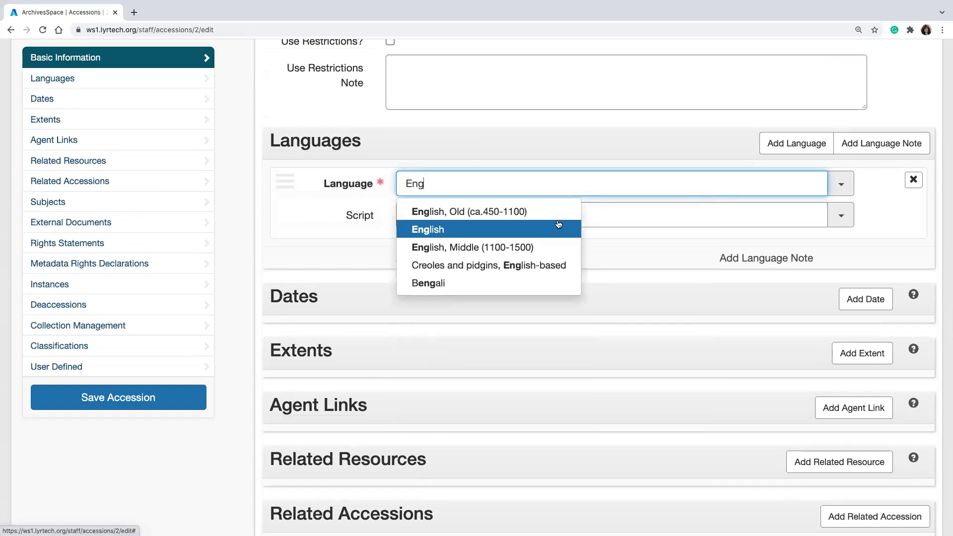
click(559, 224)
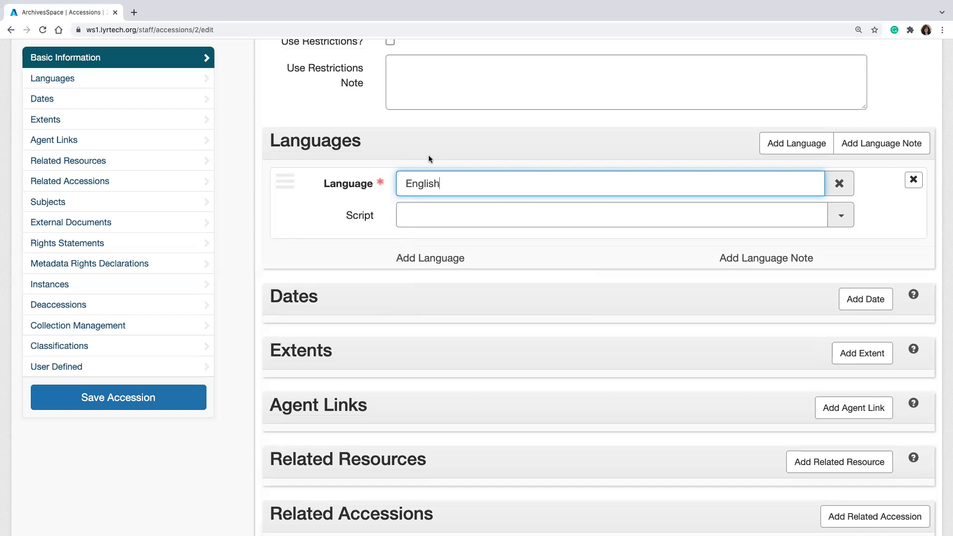
Add a language note, then remove it and the empty notes block.
scroll(510, 243, down, 3)
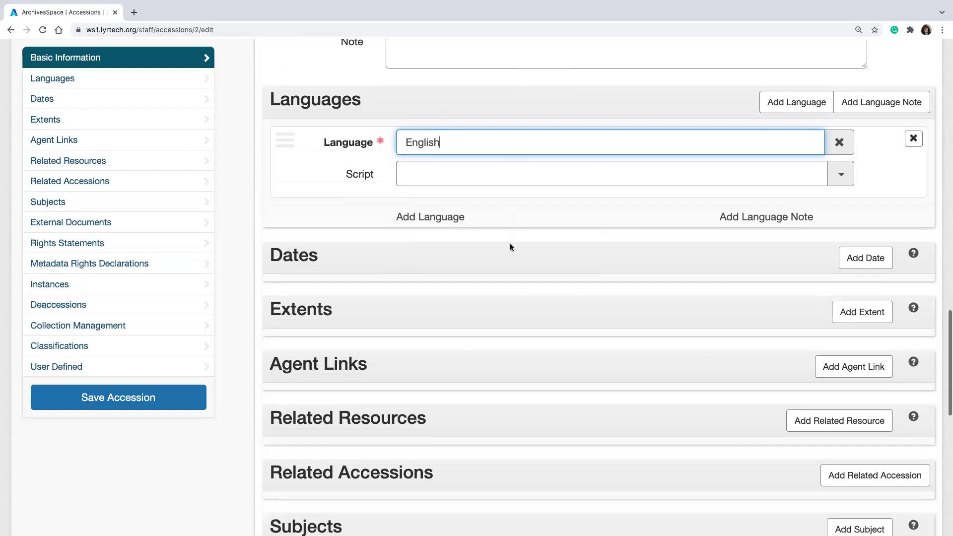
click(680, 212)
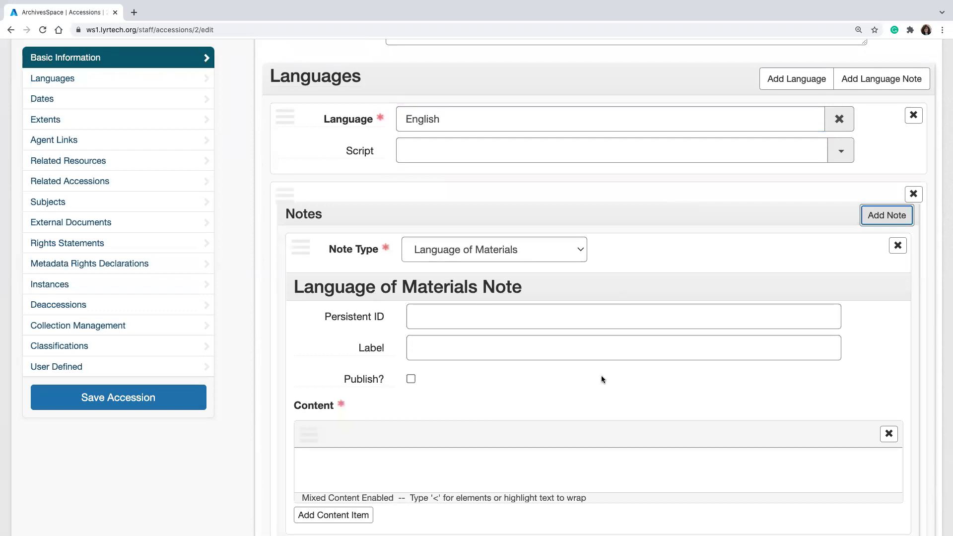
click(898, 245)
click(899, 246)
click(917, 195)
click(918, 195)
scroll(731, 244, up, 1)
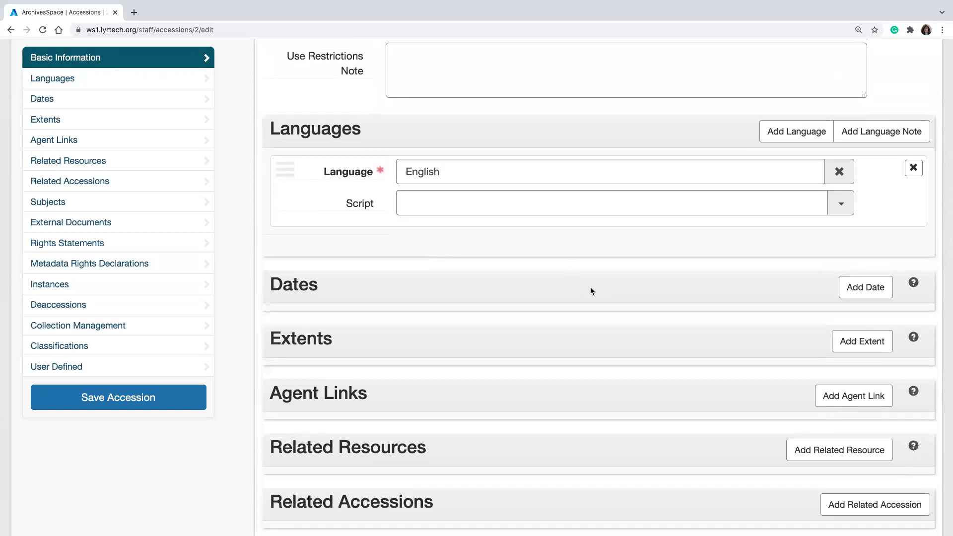
scroll(591, 291, down, 1)
scroll(590, 291, down, 1)
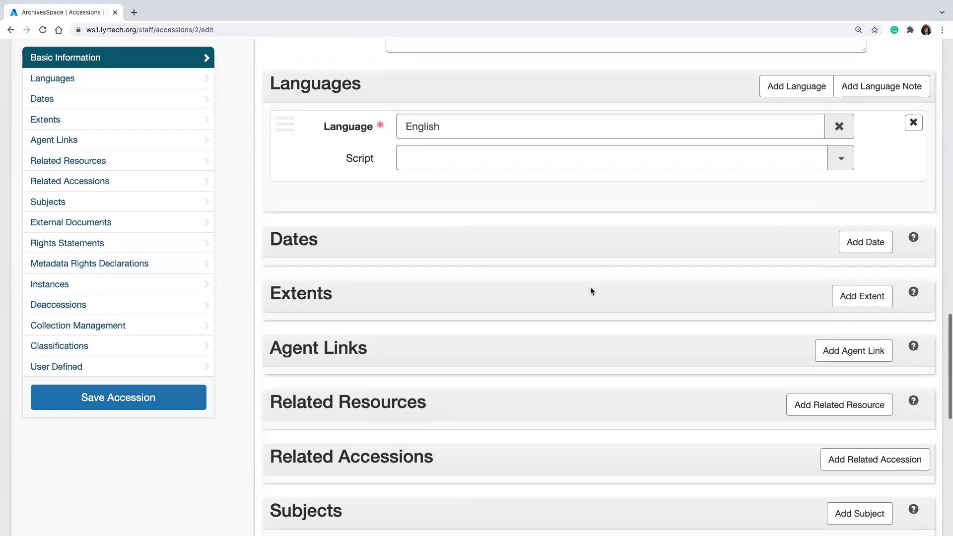
Add a Creation date with expression 1900-1990 and type Inclusive Dates.
click(851, 243)
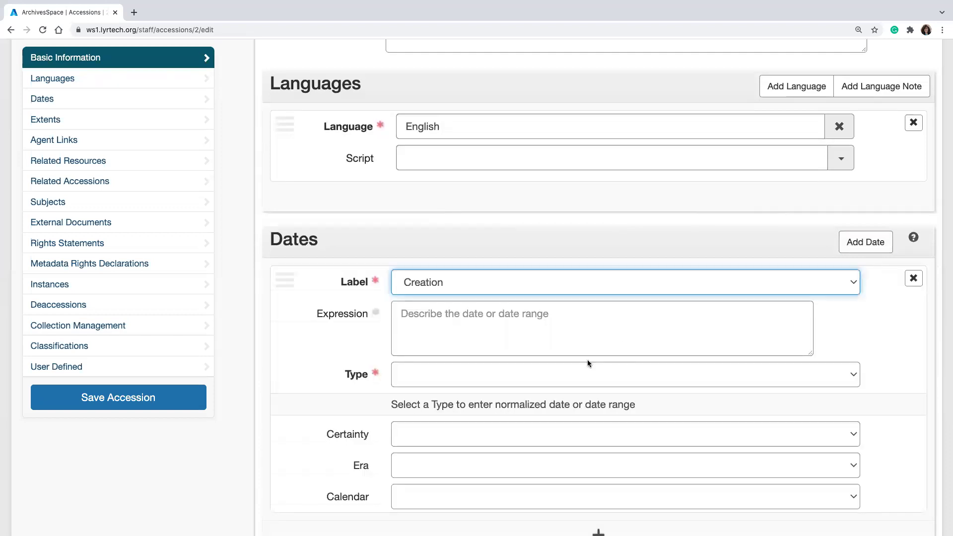
scroll(587, 359, down, 3)
scroll(588, 363, down, 1)
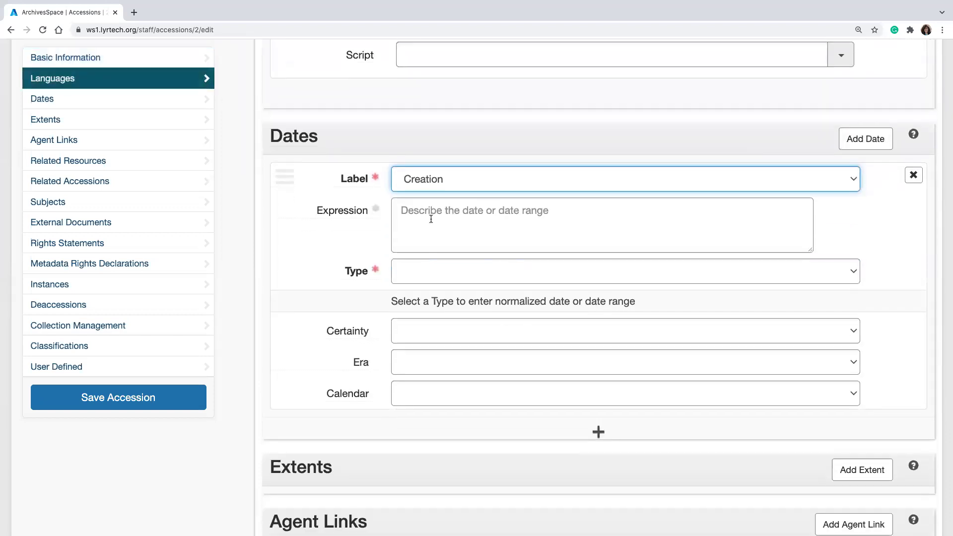
click(462, 217)
text(2)
key(BackSpace)
text(1900-2)
key(BackSpace)
text(1990)
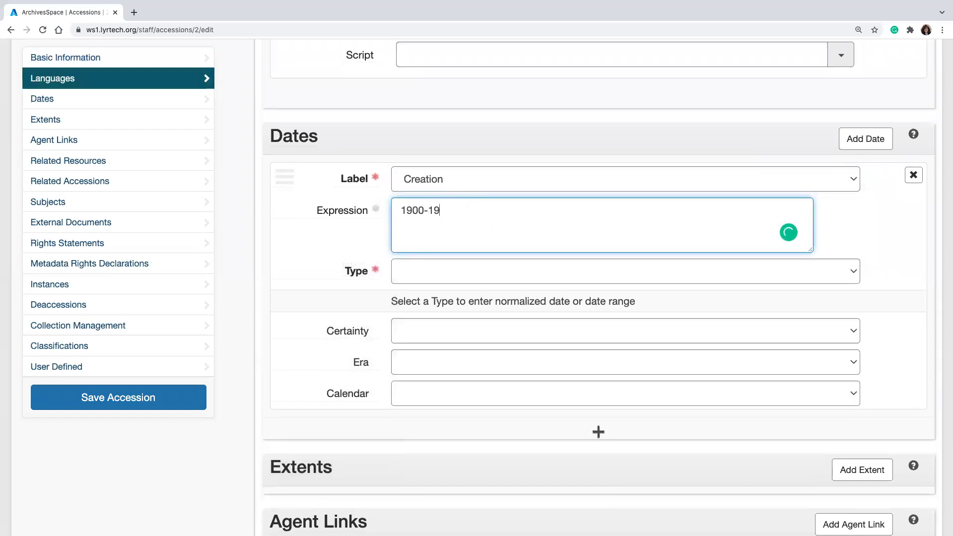
click(414, 272)
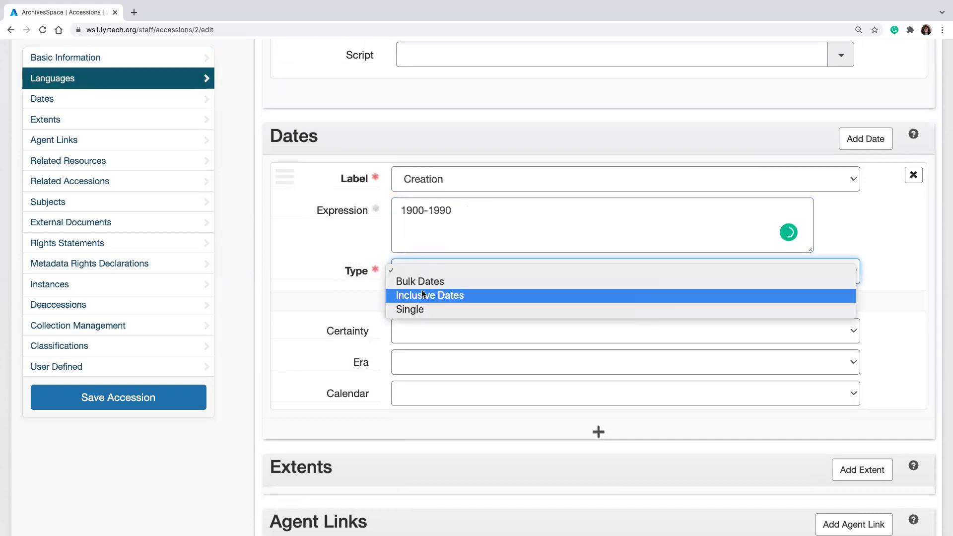
click(422, 294)
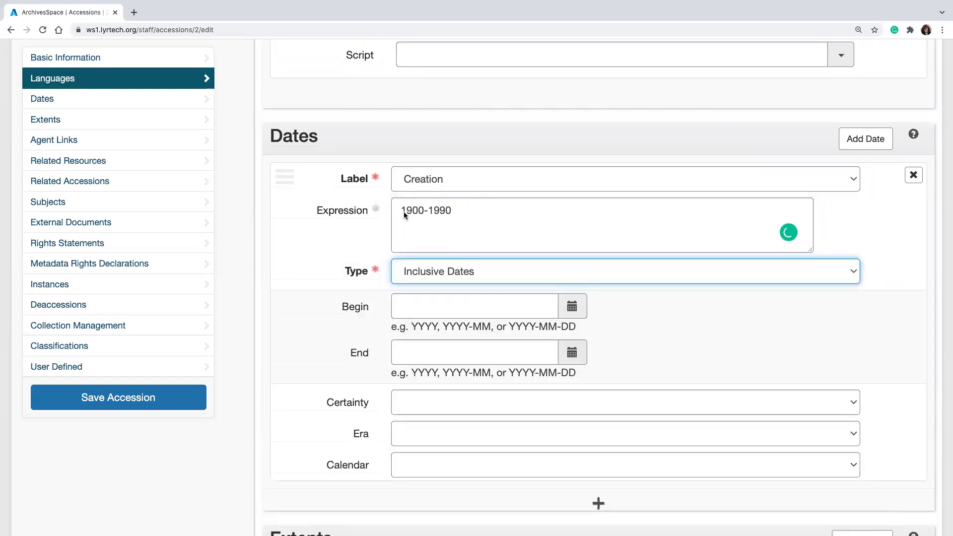
Enter 1990 as the end year and close the date picker.
click(418, 301)
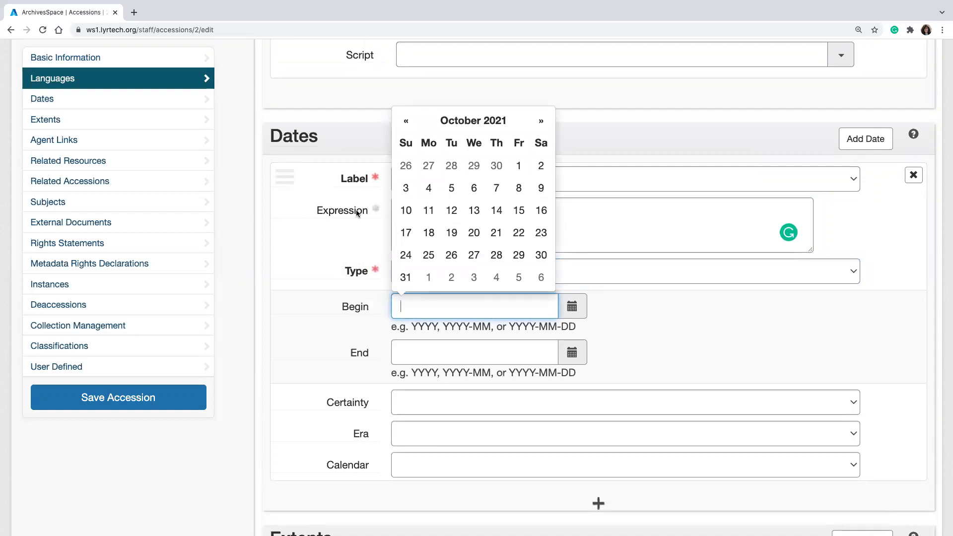
mouse_move(357, 213)
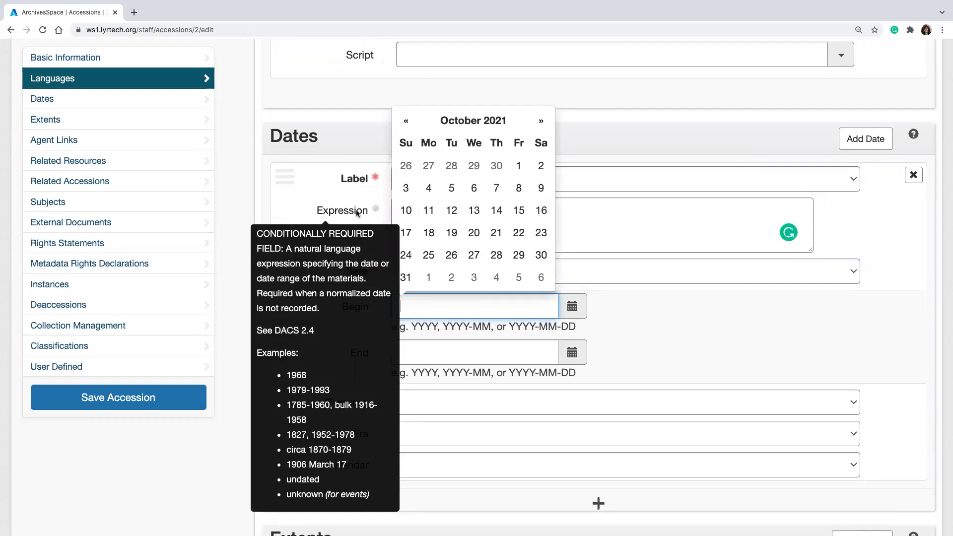
click(434, 311)
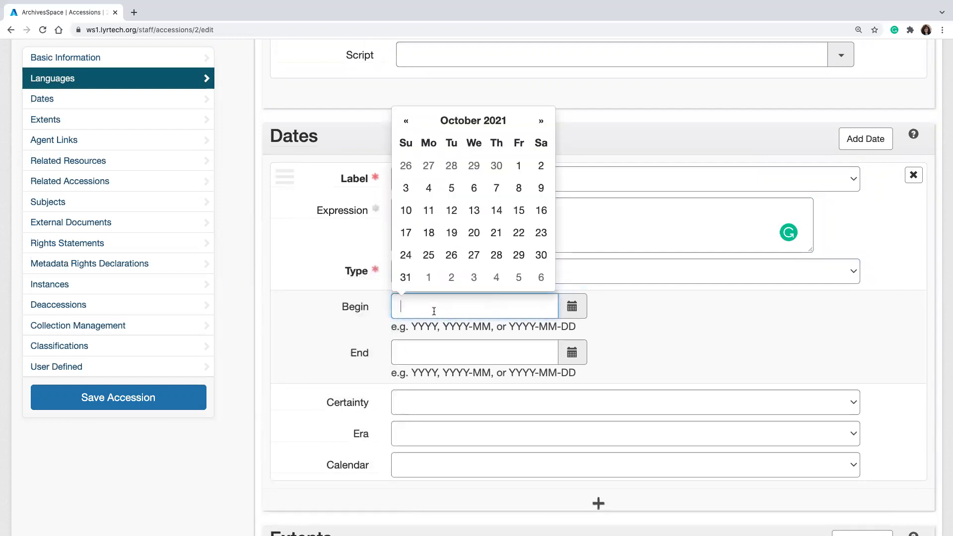
text(1990)
key(Tab)
text(1990)
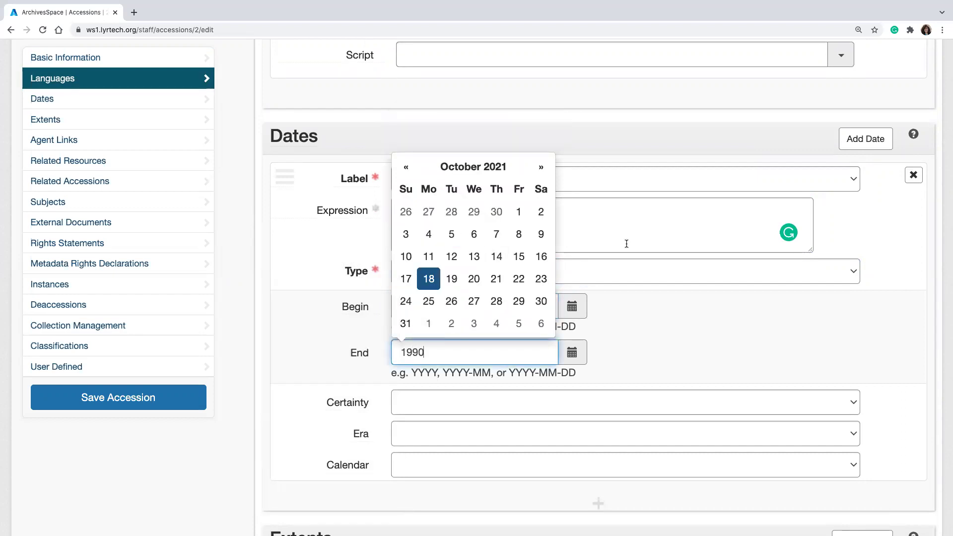
click(626, 242)
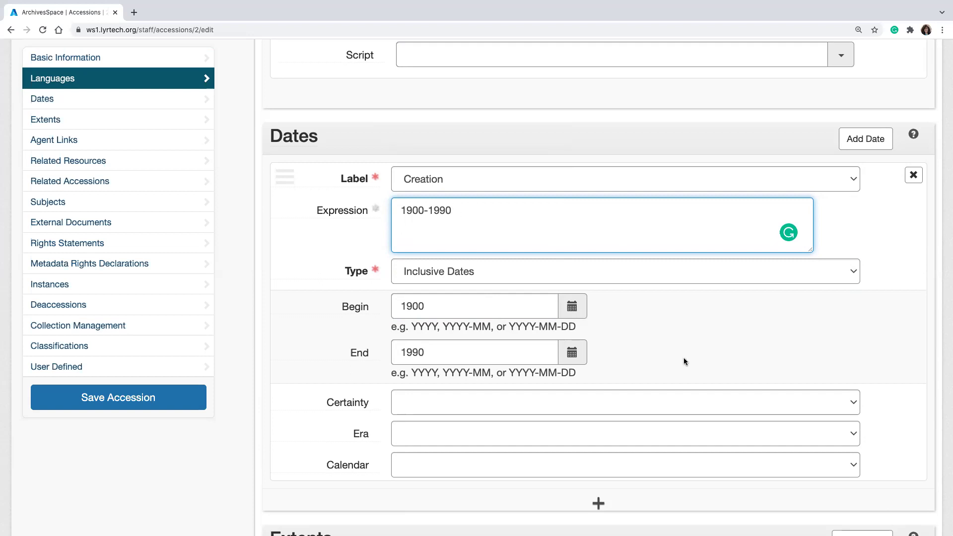
Add a Whole extent of 10 Linear Feet.
scroll(683, 357, down, 2)
scroll(684, 361, down, 2)
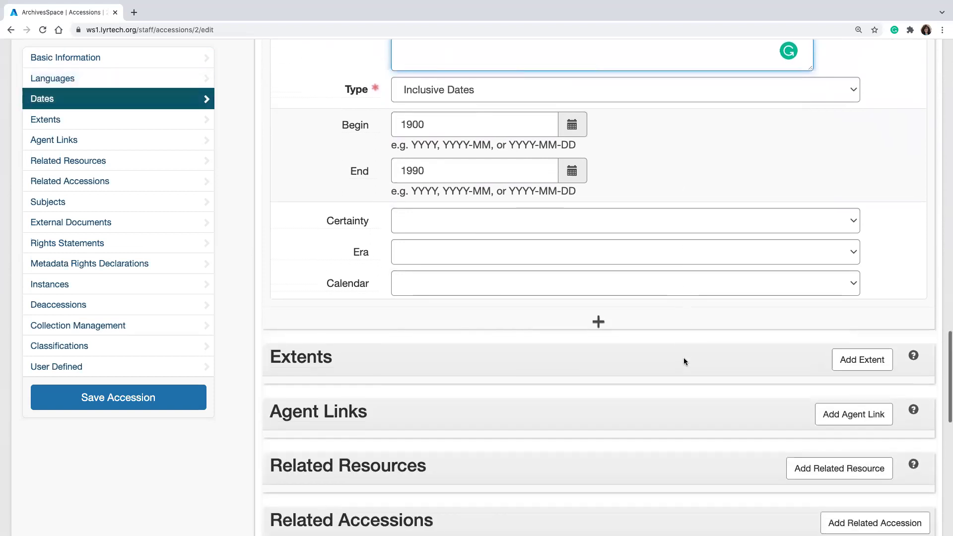
scroll(683, 361, down, 2)
scroll(684, 360, down, 3)
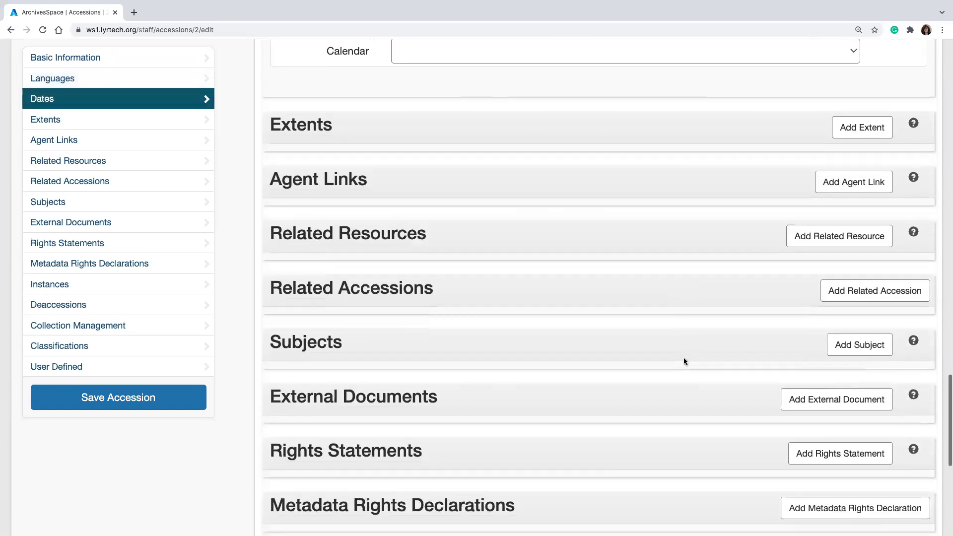
click(862, 108)
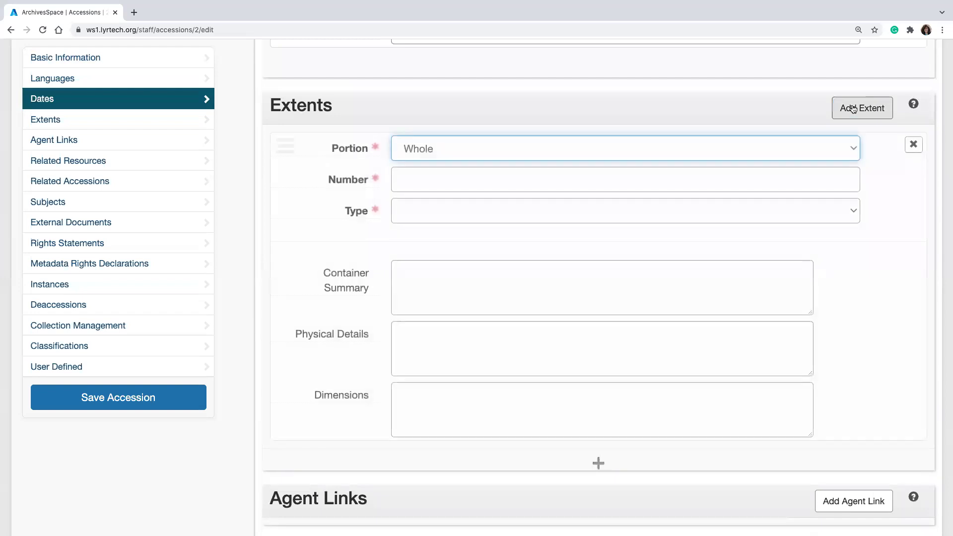
click(648, 176)
text(10)
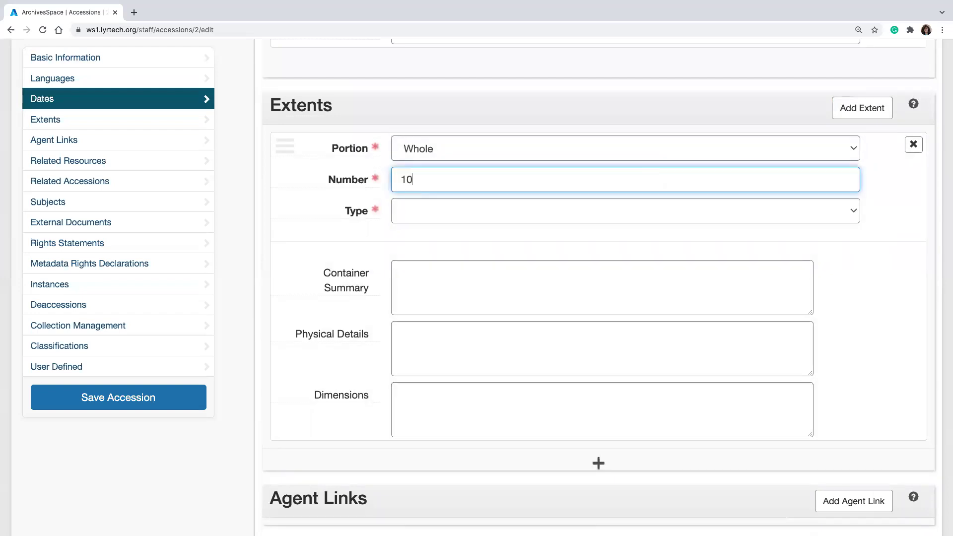
click(535, 218)
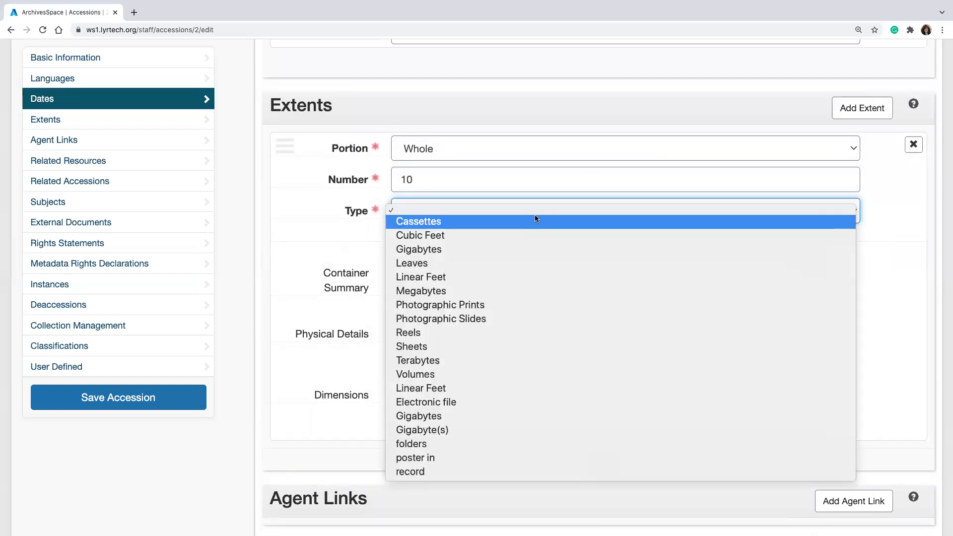
click(511, 273)
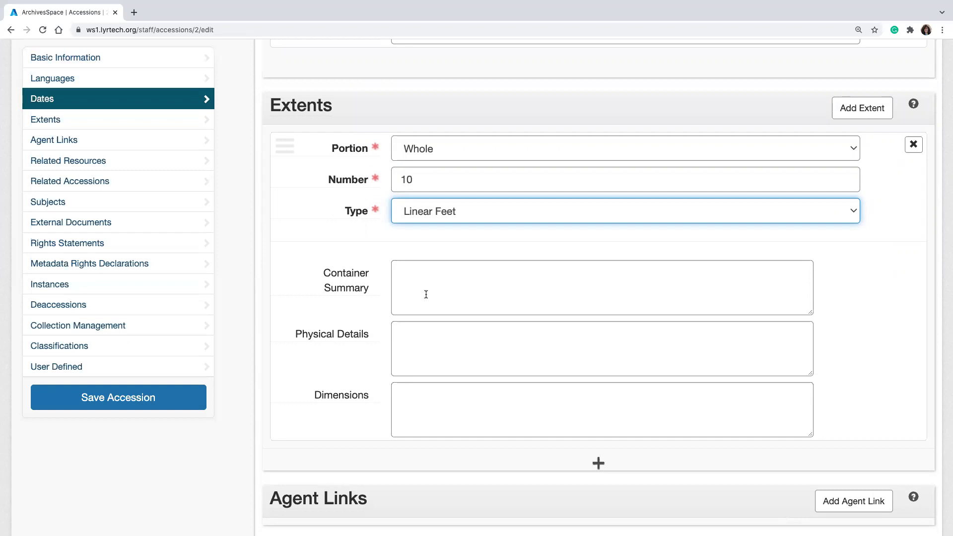
click(439, 352)
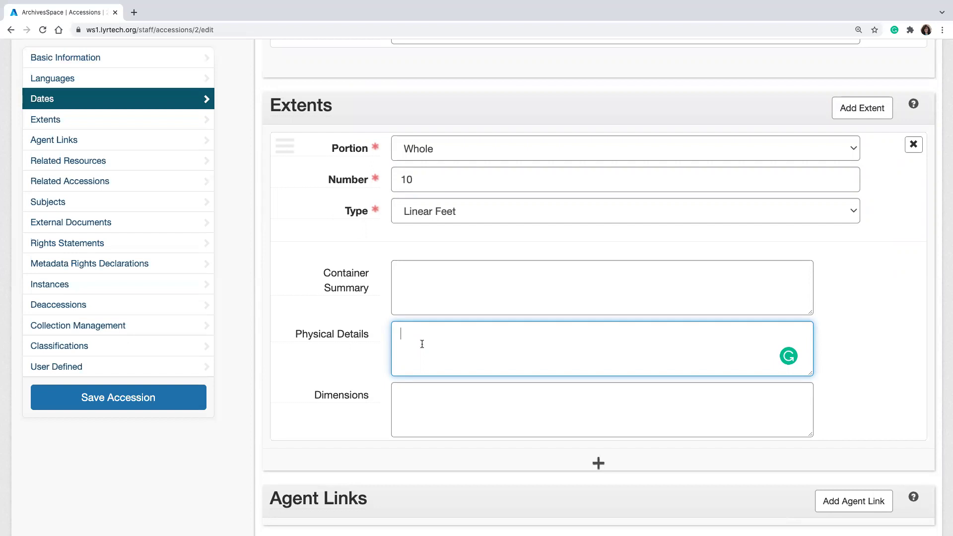
scroll(329, 360, down, 3)
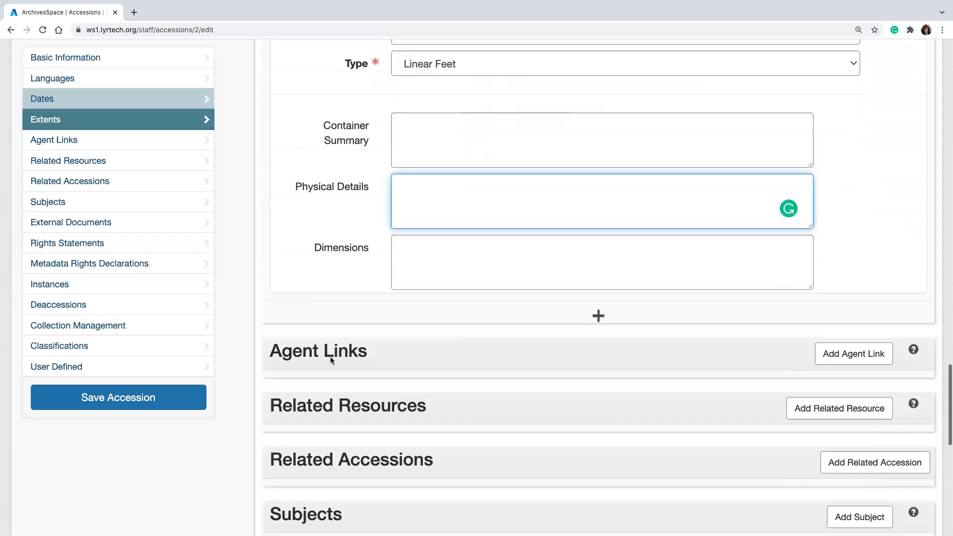
scroll(331, 359, down, 5)
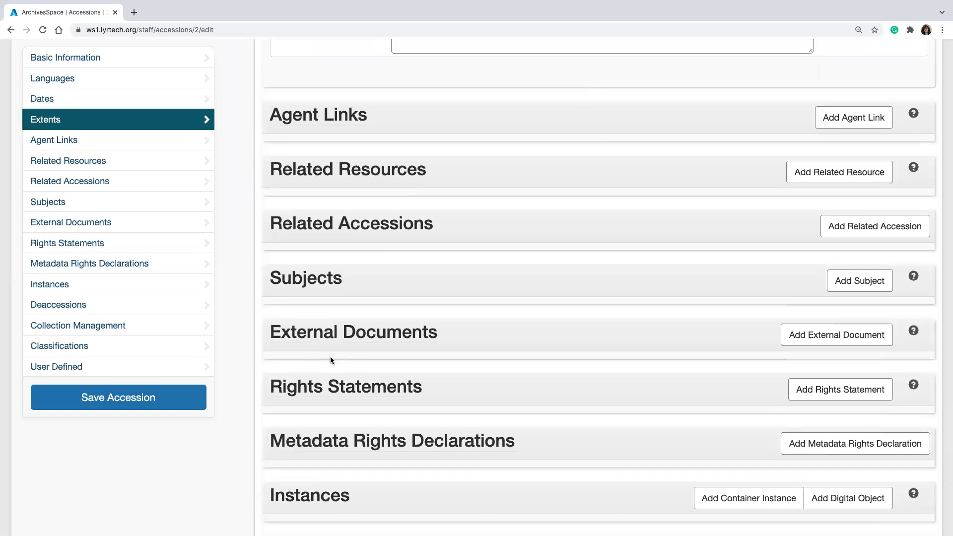
click(850, 119)
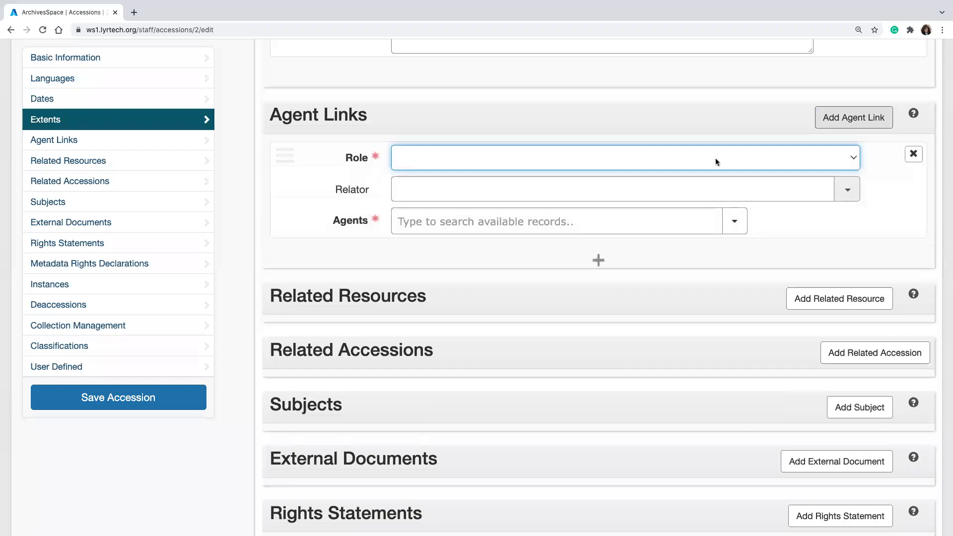
click(685, 165)
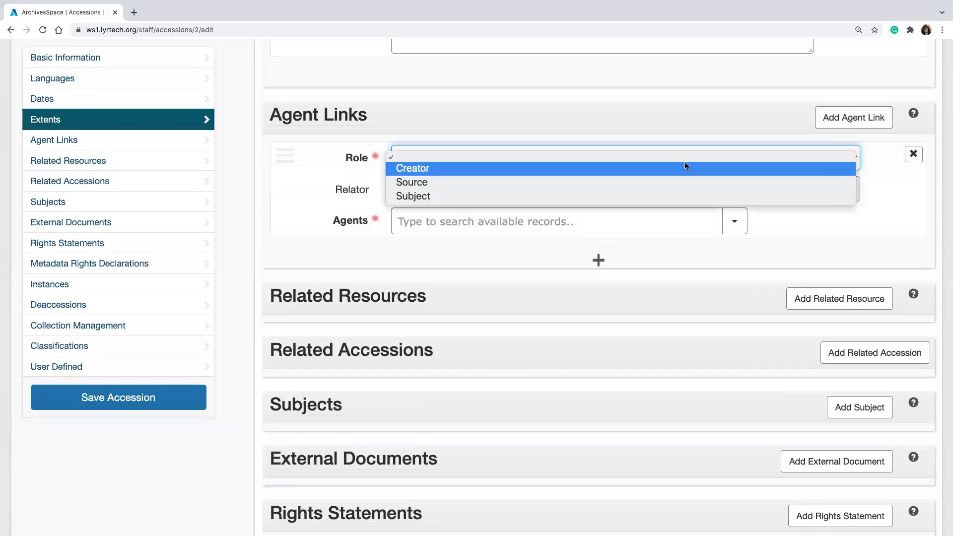
click(685, 168)
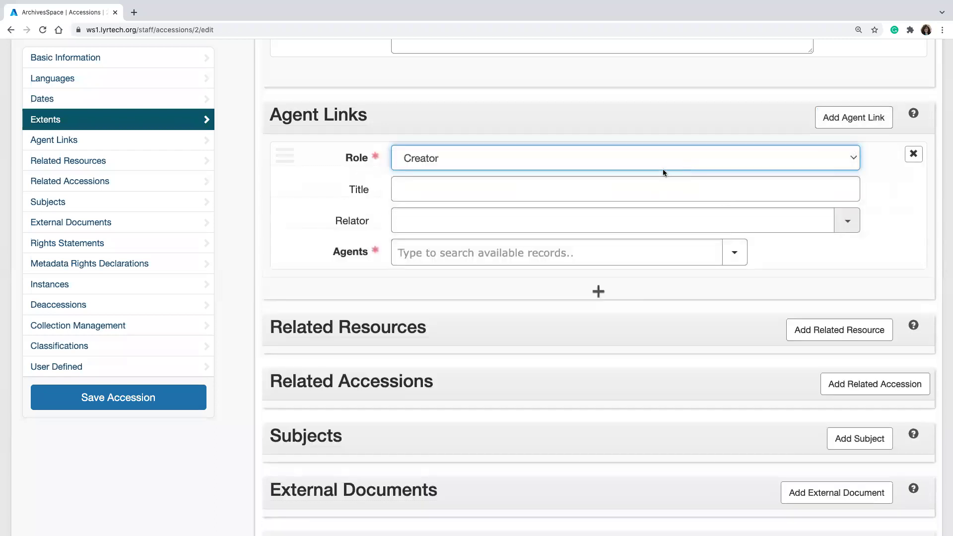
click(592, 256)
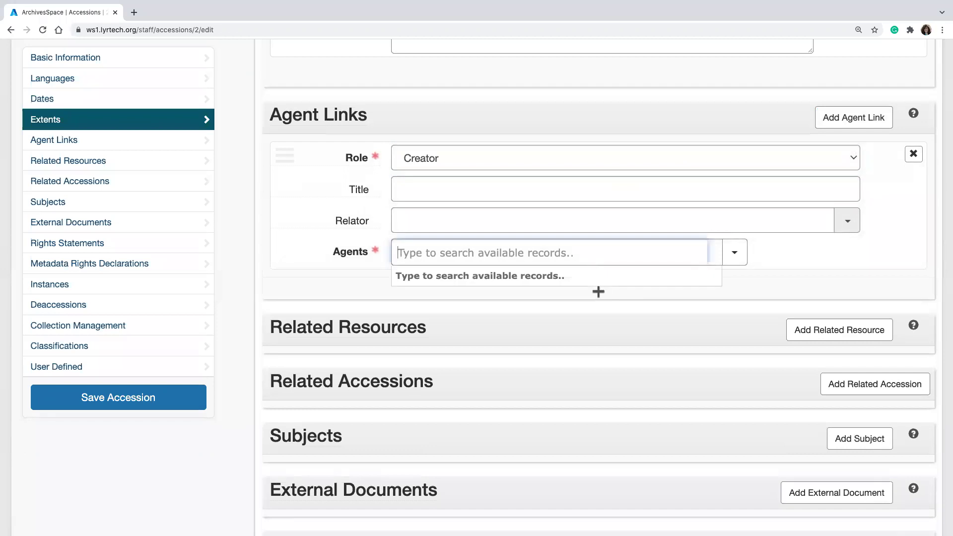
text(jan)
key(BackSpace)
key(BackSpace)
key(BackSpace)
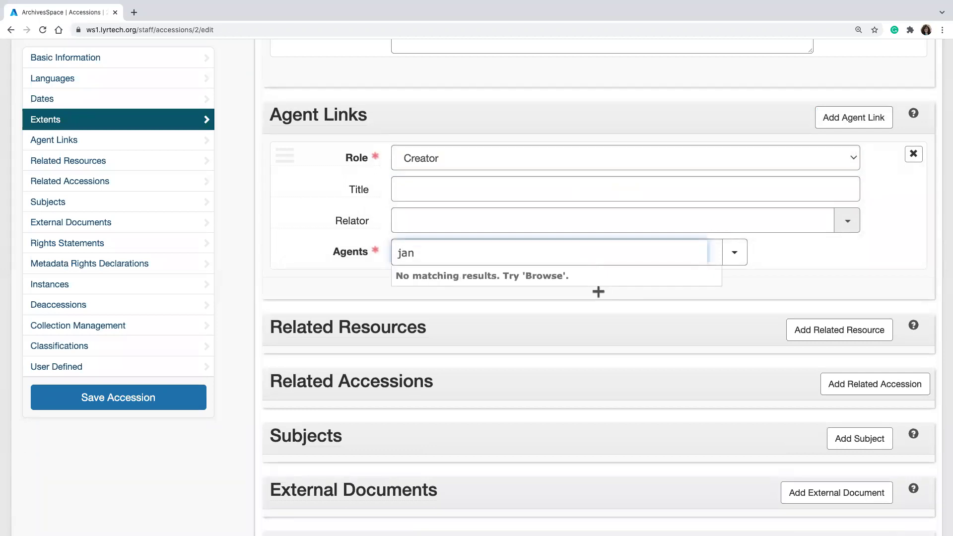
text(doe)
key(BackSpace)
key(BackSpace)
key(BackSpace)
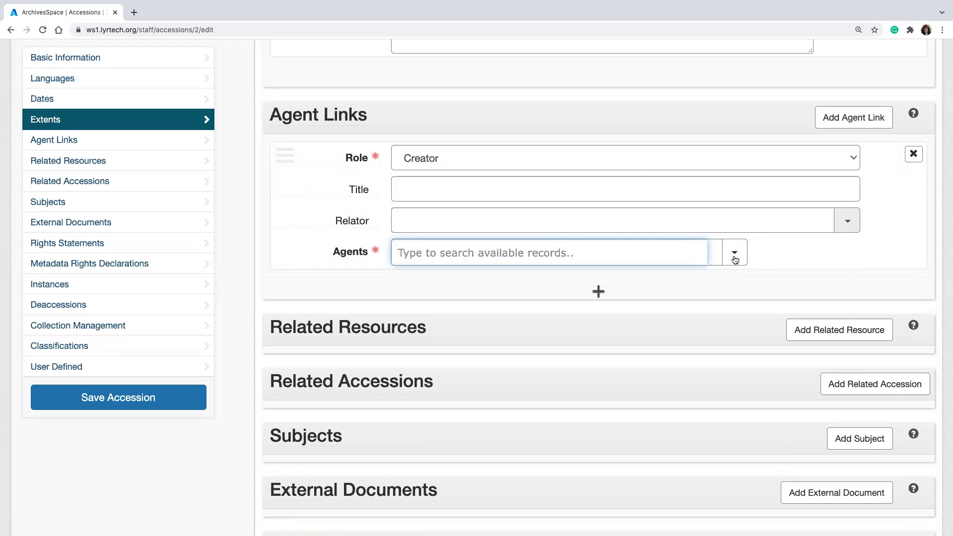
click(734, 255)
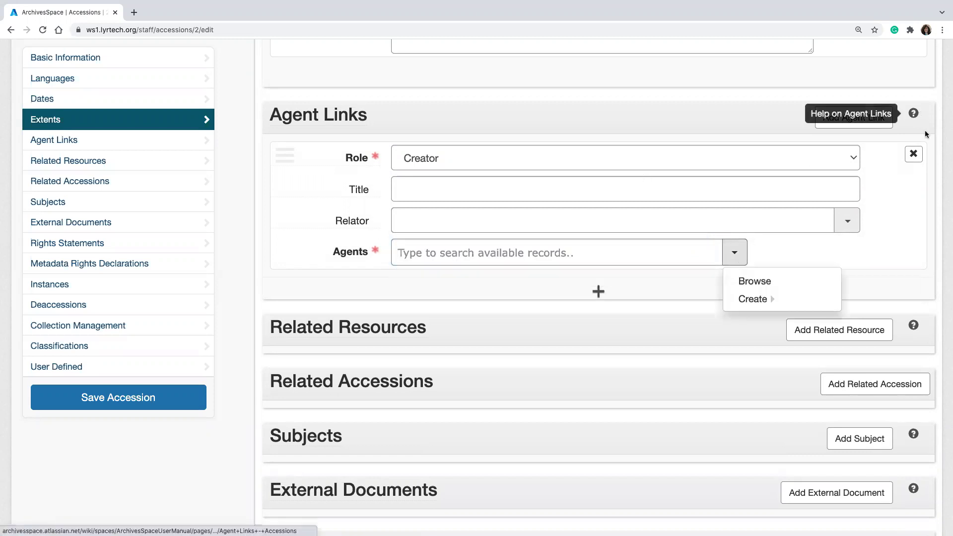
click(912, 154)
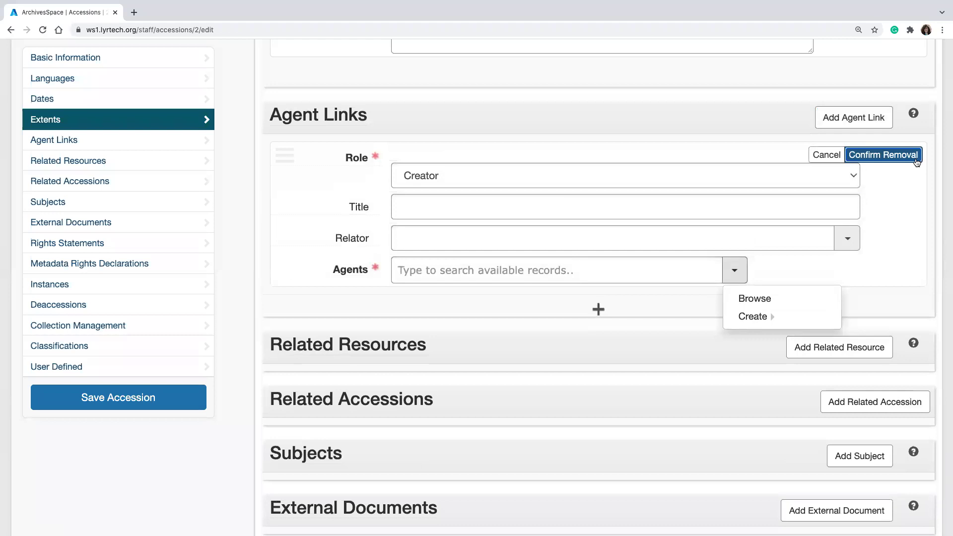
click(882, 155)
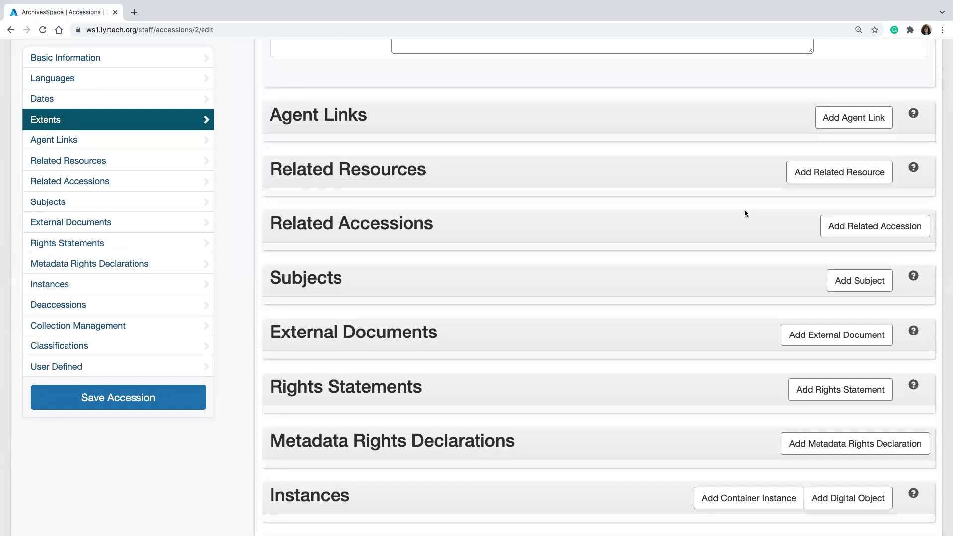
Add and then remove empty related resource and related accession rows.
click(830, 179)
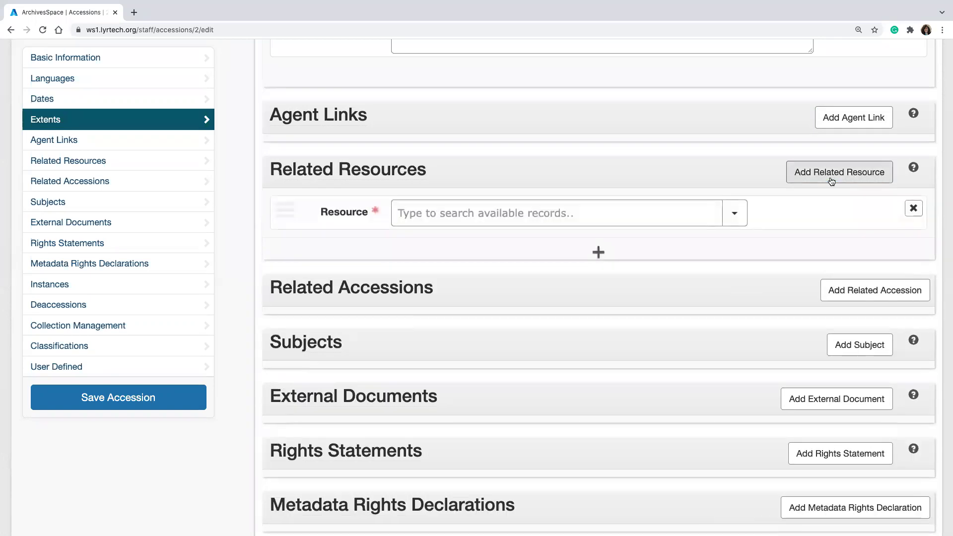
click(904, 212)
click(882, 206)
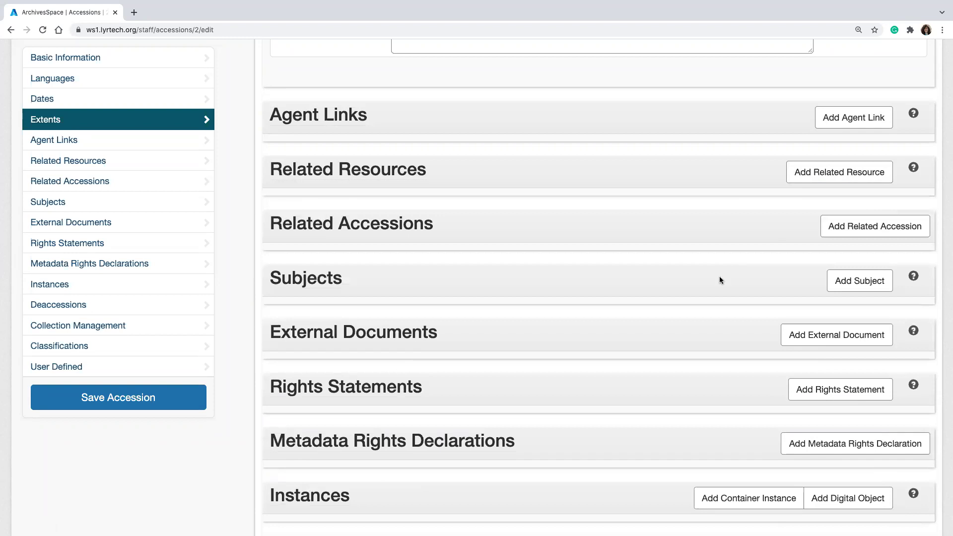
scroll(727, 265, down, 1)
click(837, 199)
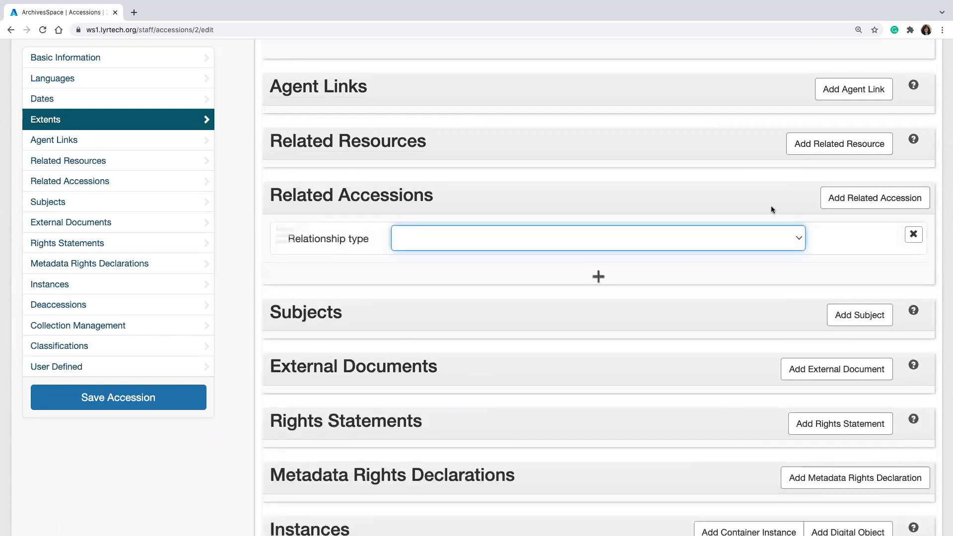
click(757, 239)
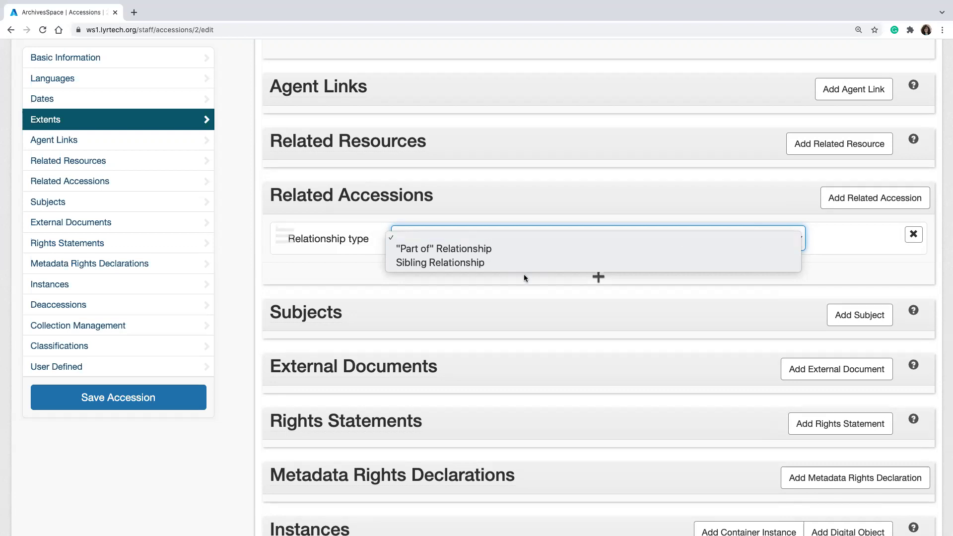
click(871, 267)
click(912, 234)
click(915, 235)
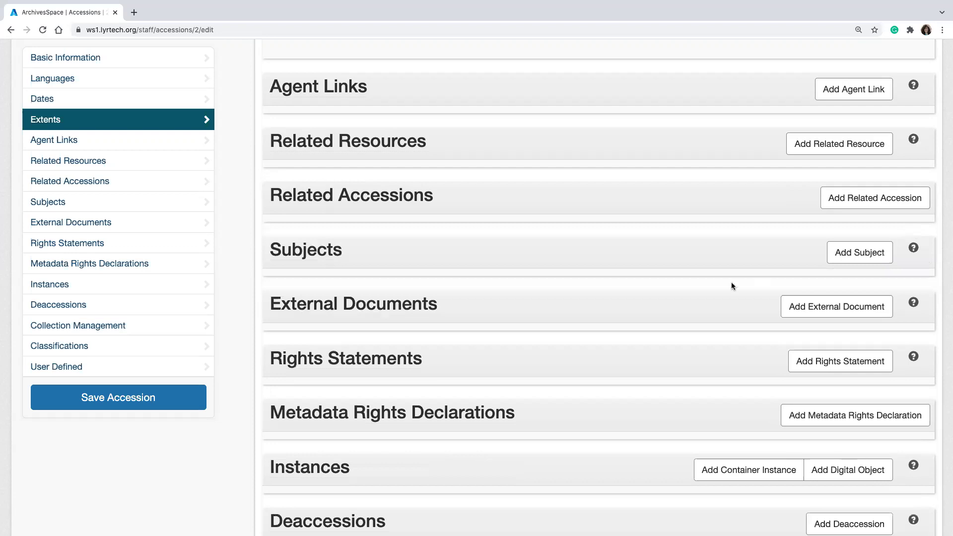
Add an external document titled 'Inventory of Jane Doe papers'.
scroll(731, 286, down, 1)
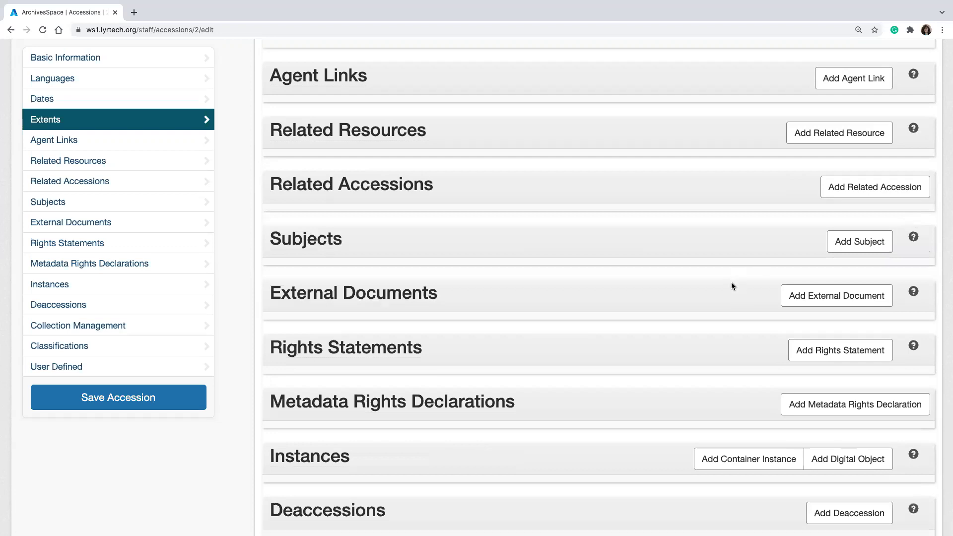
scroll(730, 285, down, 3)
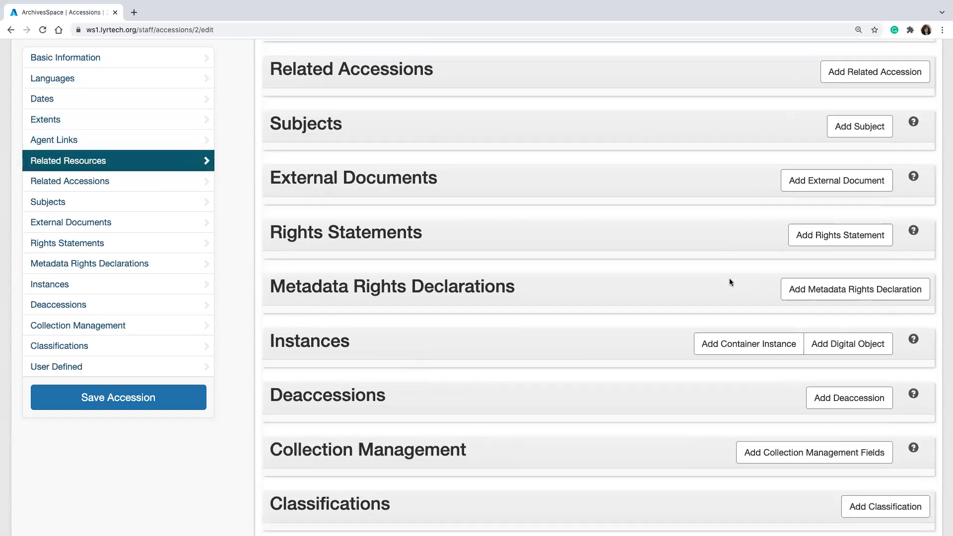
click(815, 192)
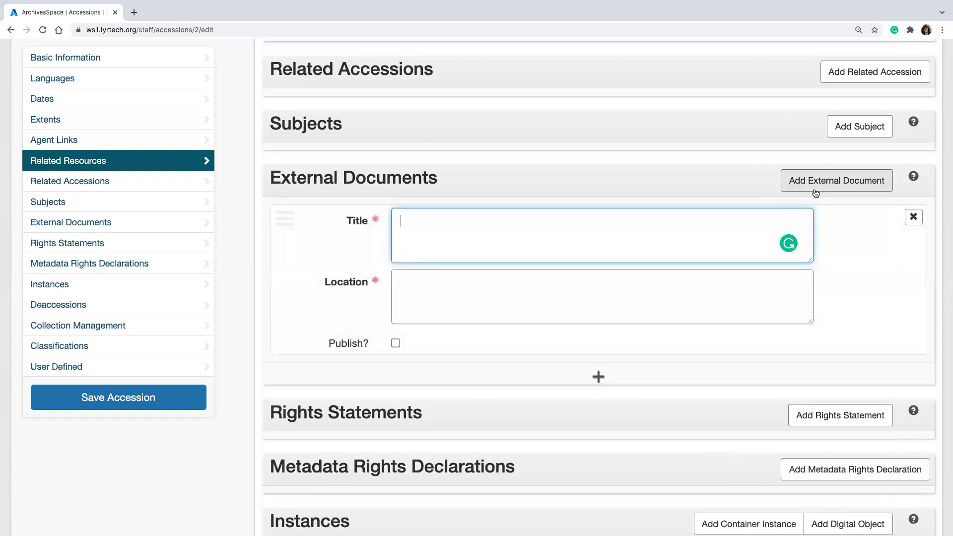
text(Inventory)
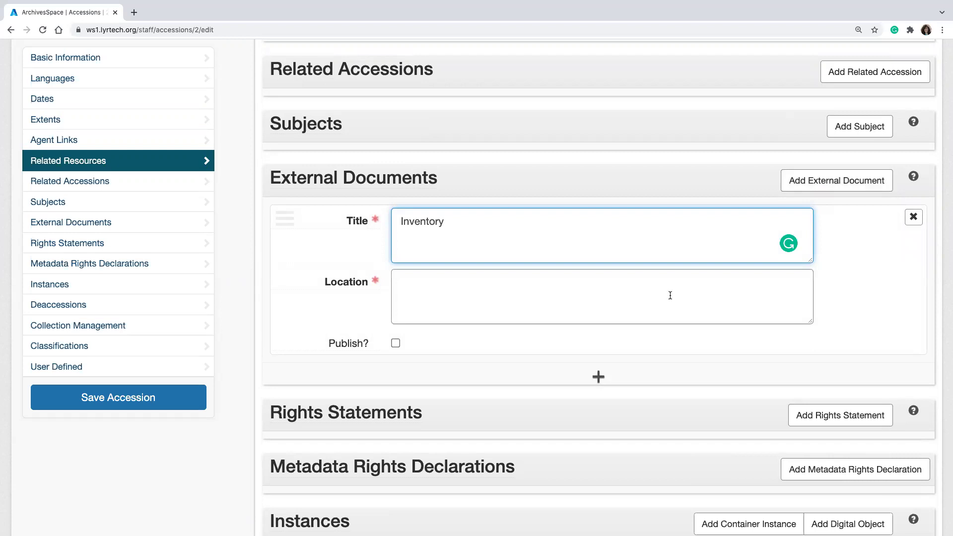
text( of Jane Doe papers)
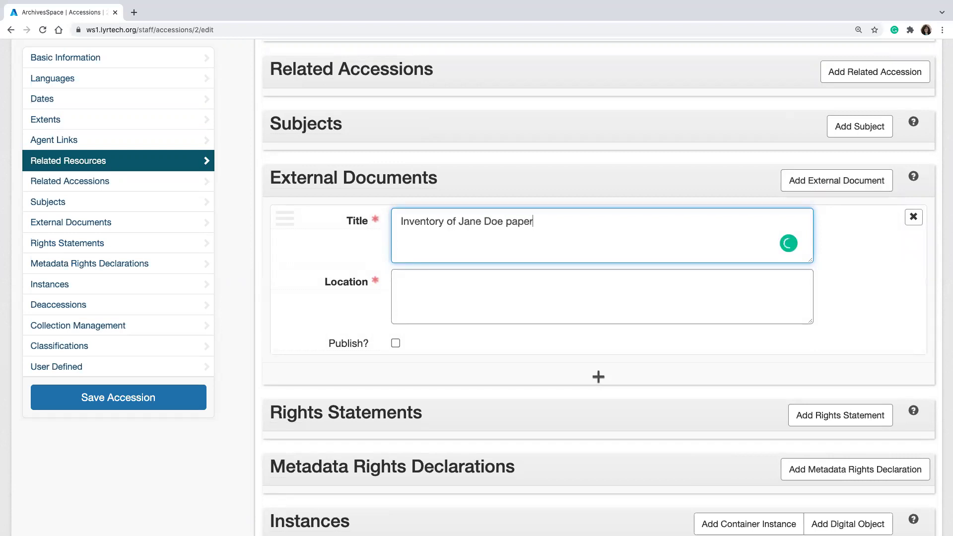
Set the external document's location to 'on the Archives server', replacing an earlier desk location.
click(461, 308)
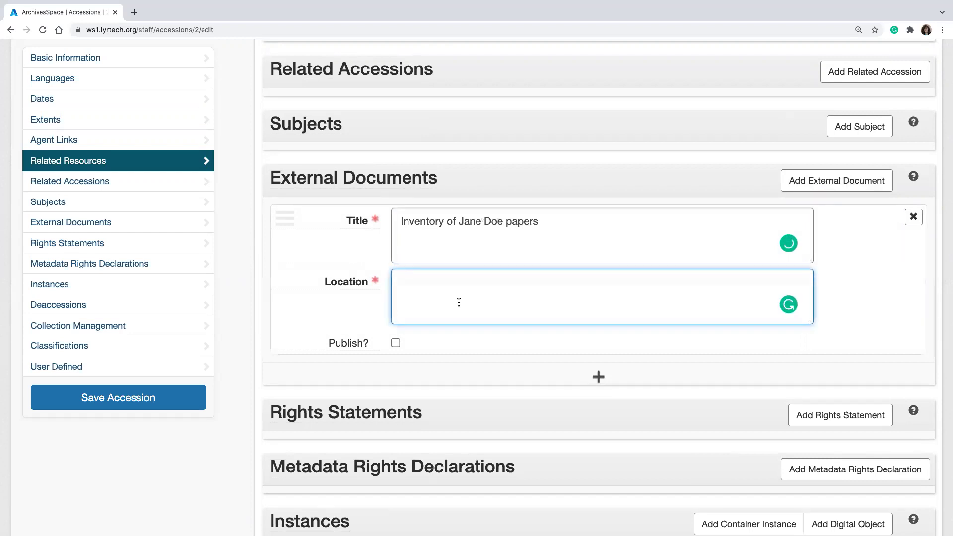
mouse_move(337, 281)
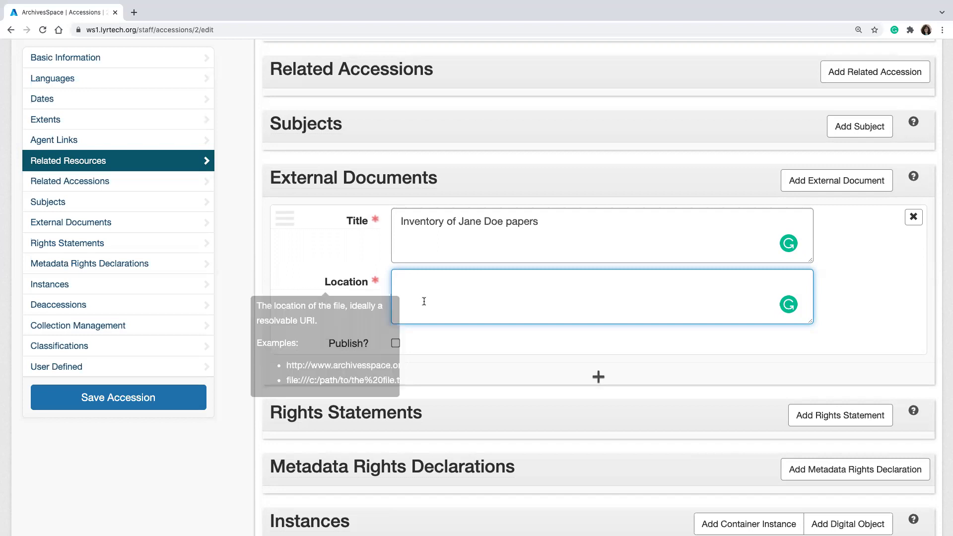
text(it's on Britatny)
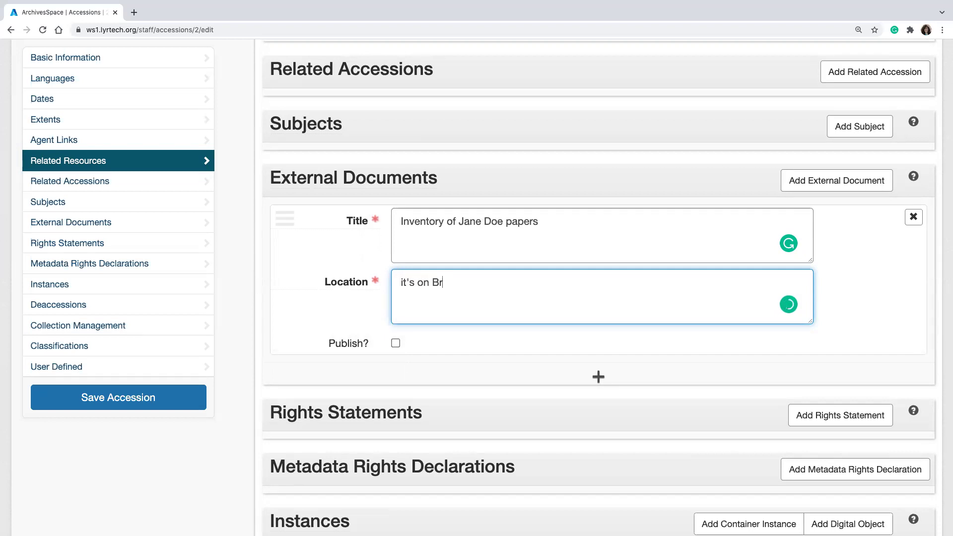
key(BackSpace)
key(BackSpace)
key(BackSpace)
key(BackSpace)
text(a)
key(BackSpace)
text(tany's desk)
drag(521, 297, 359, 278)
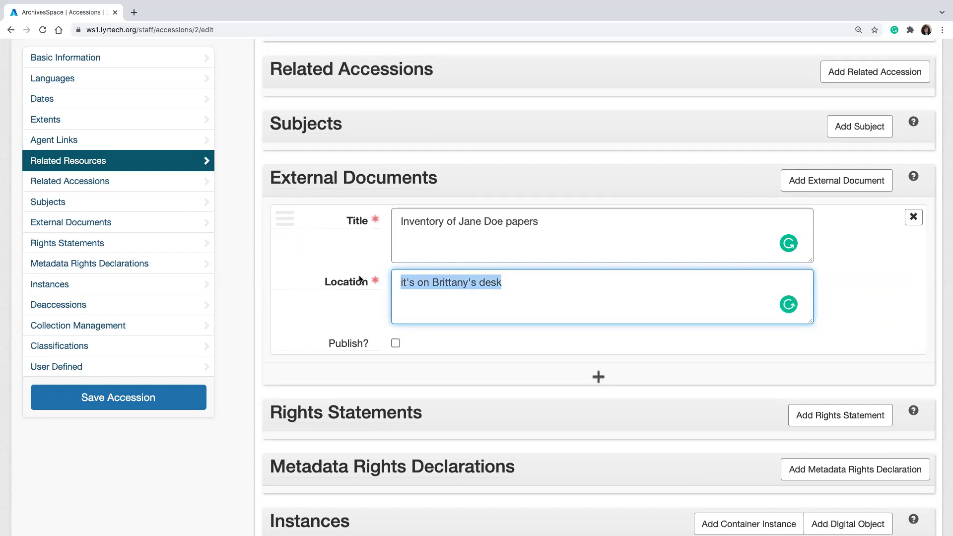
mouse_move(359, 278)
text(on the)
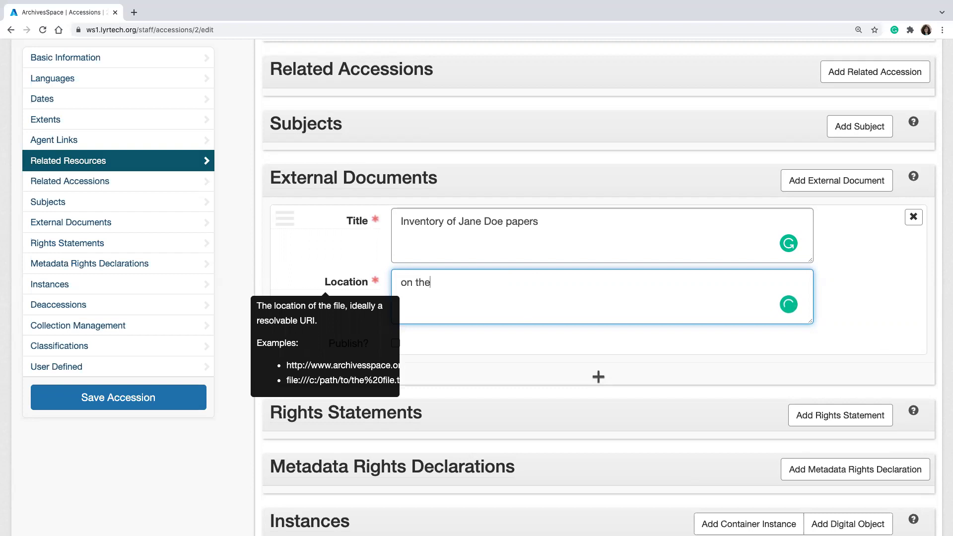
text( Archives server)
click(430, 343)
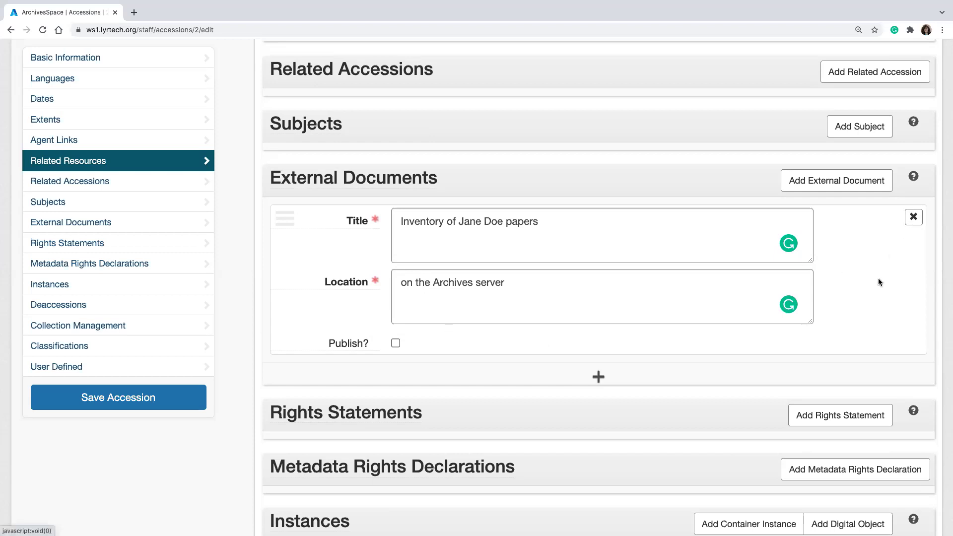
scroll(877, 278, down, 6)
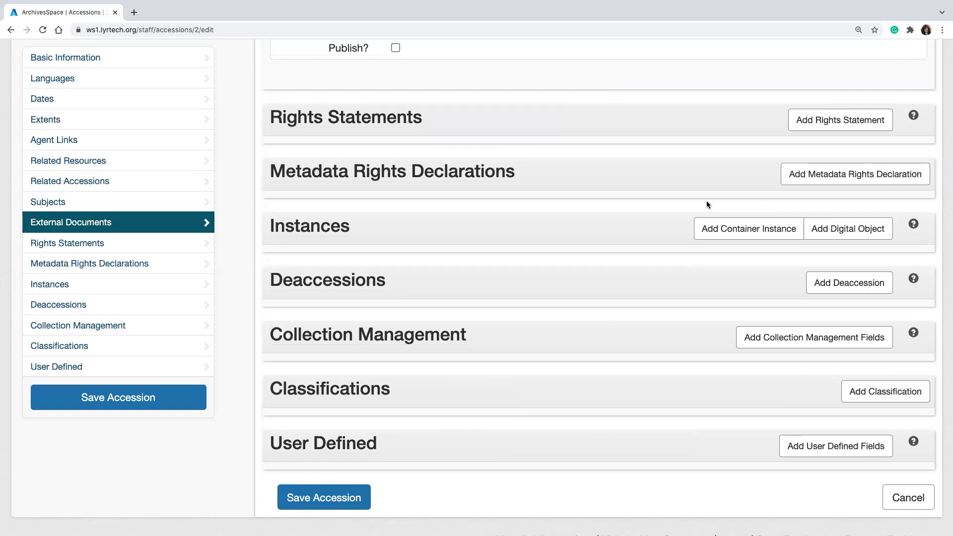
scroll(590, 233, down, 1)
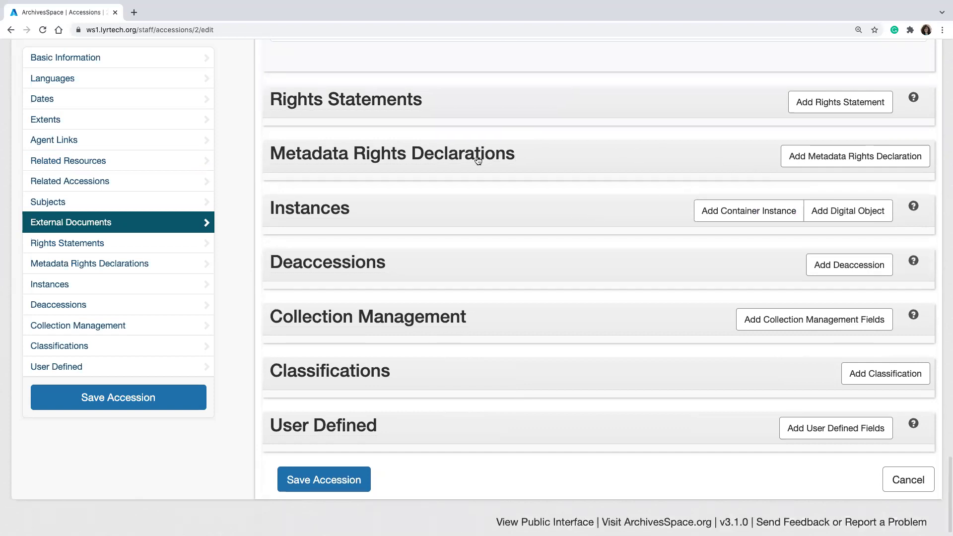
Add a deaccession to the accession and set its portion to Part.
mouse_move(476, 159)
click(825, 262)
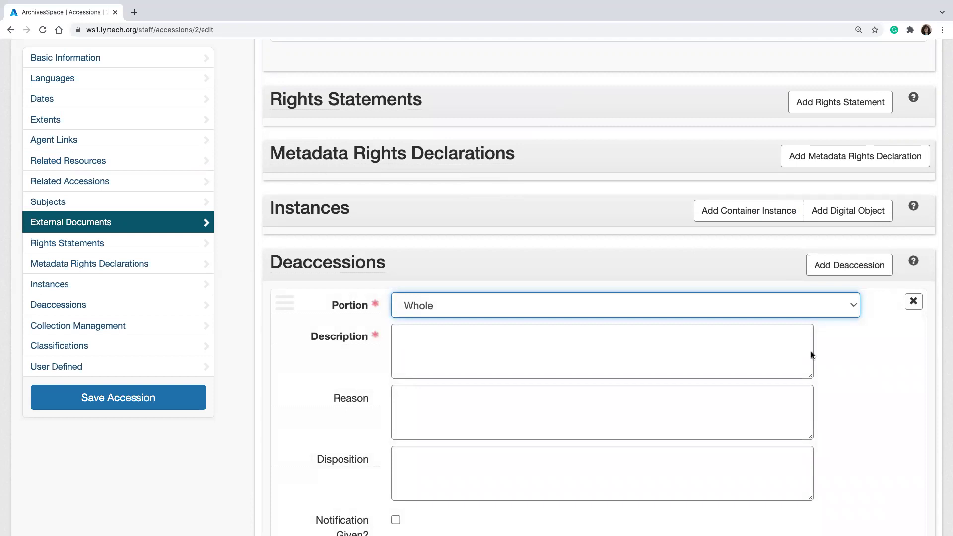
scroll(621, 392, down, 2)
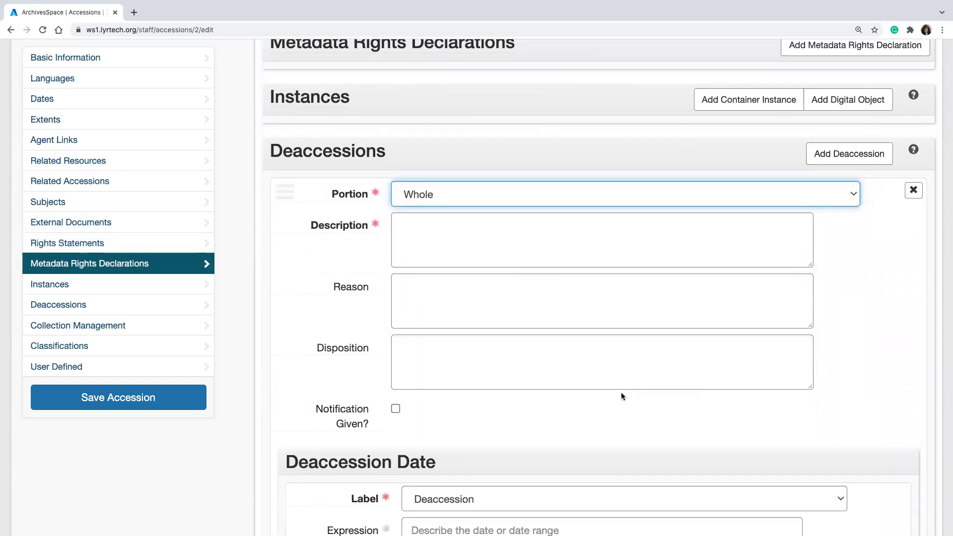
click(470, 257)
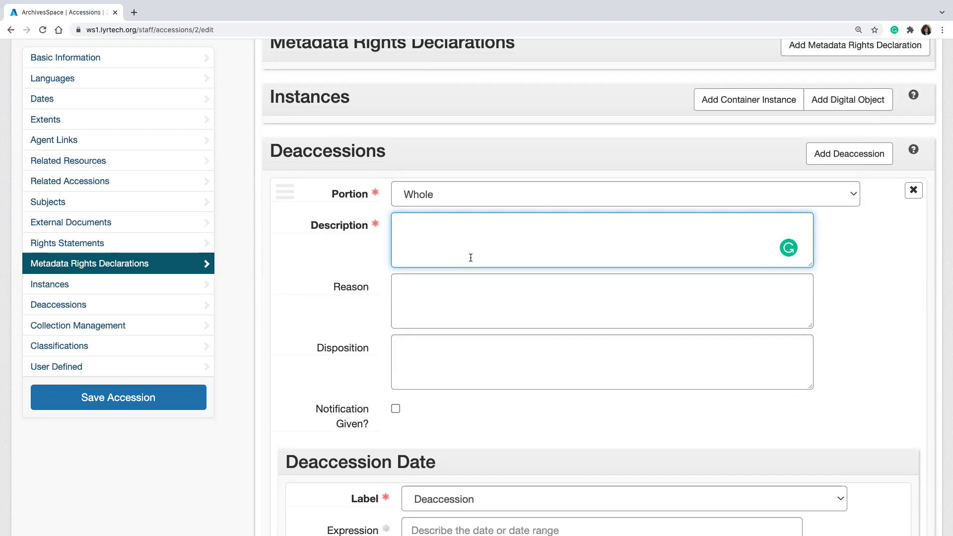
click(433, 197)
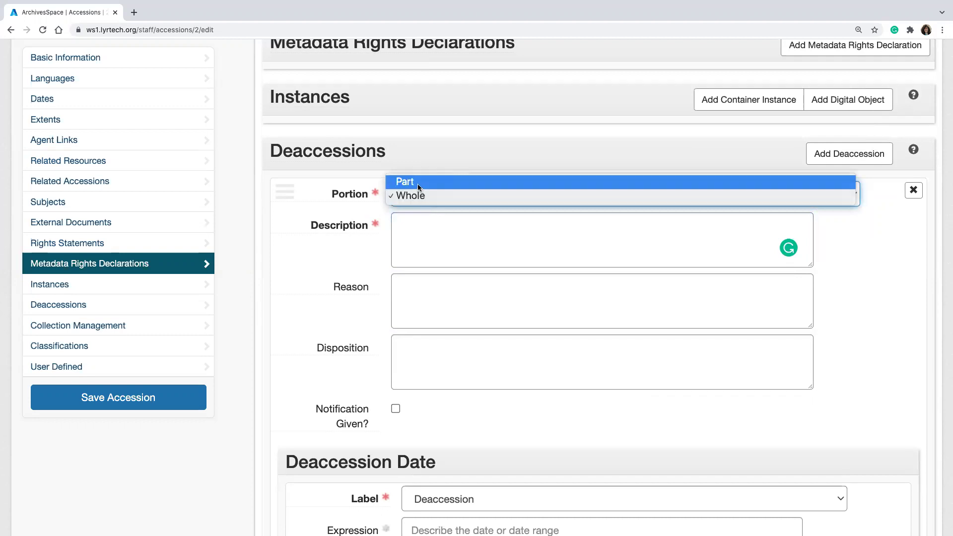
click(418, 184)
click(418, 224)
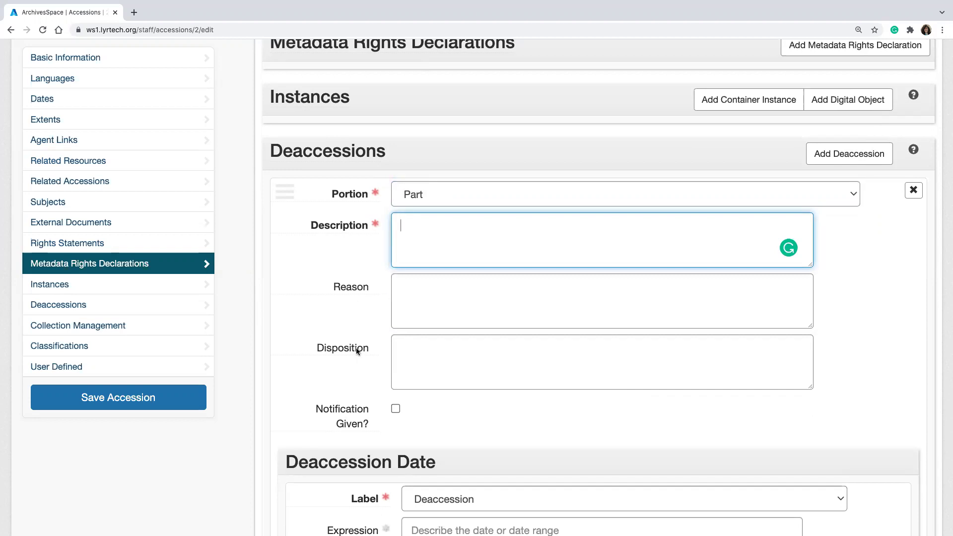
mouse_move(358, 350)
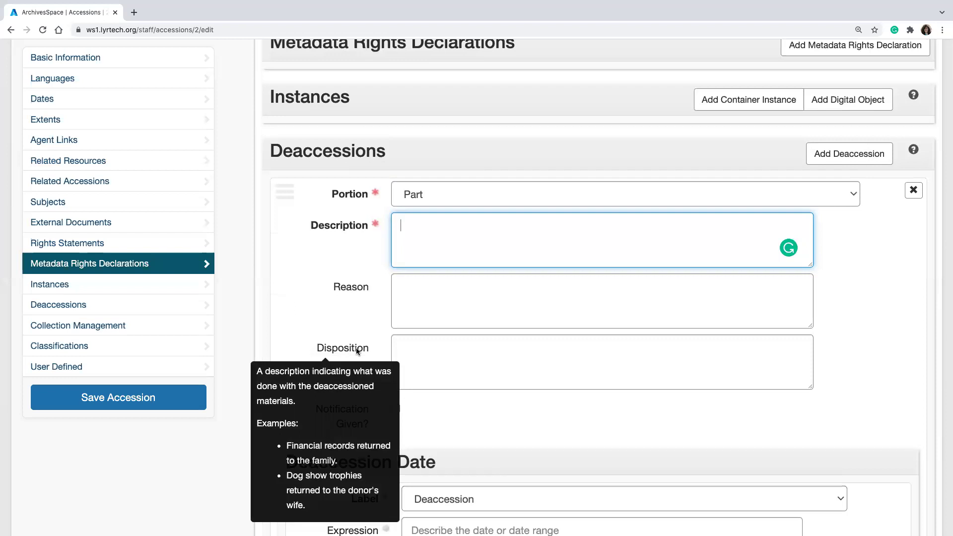
click(465, 437)
Set the deaccession date type to Inclusive Dates.
scroll(465, 436, down, 3)
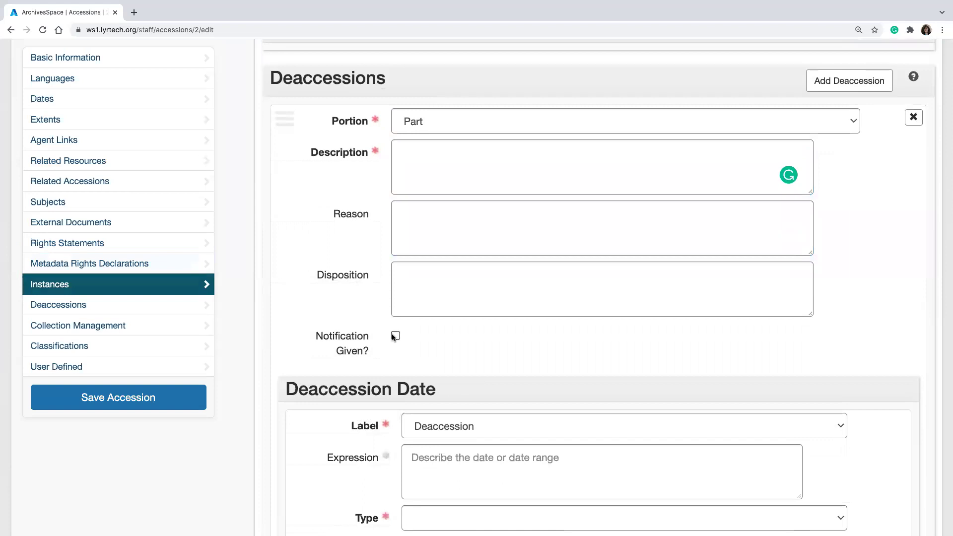
scroll(424, 360, down, 4)
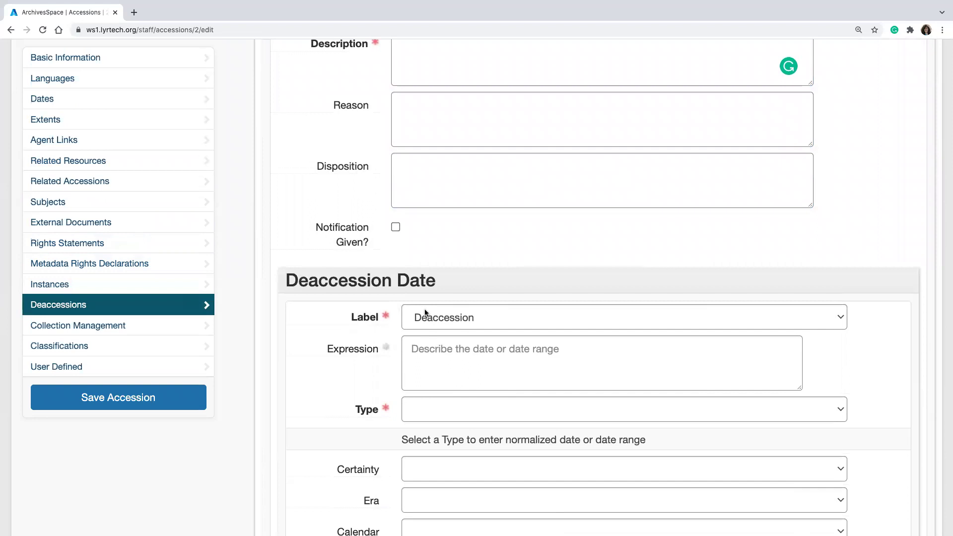
scroll(424, 313, down, 3)
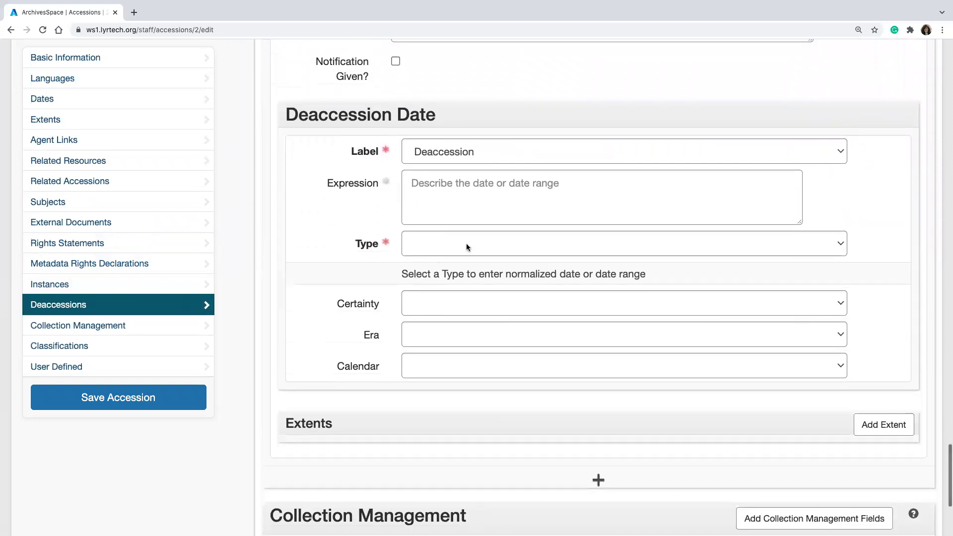
scroll(466, 246, up, 2)
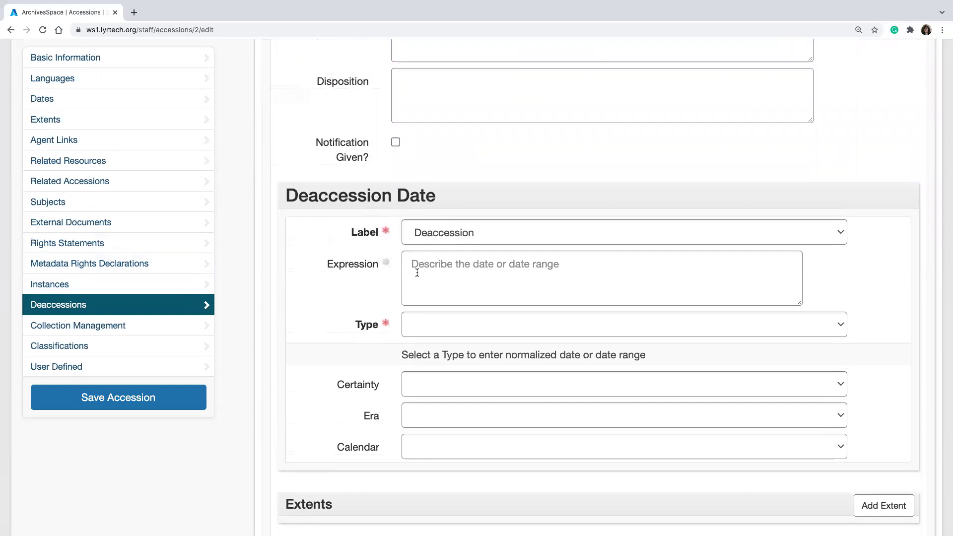
click(442, 329)
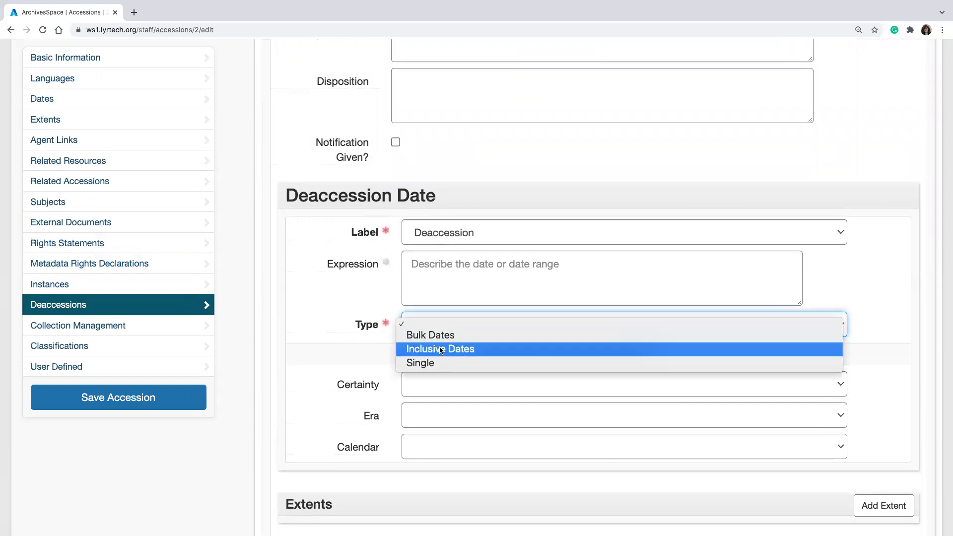
click(454, 347)
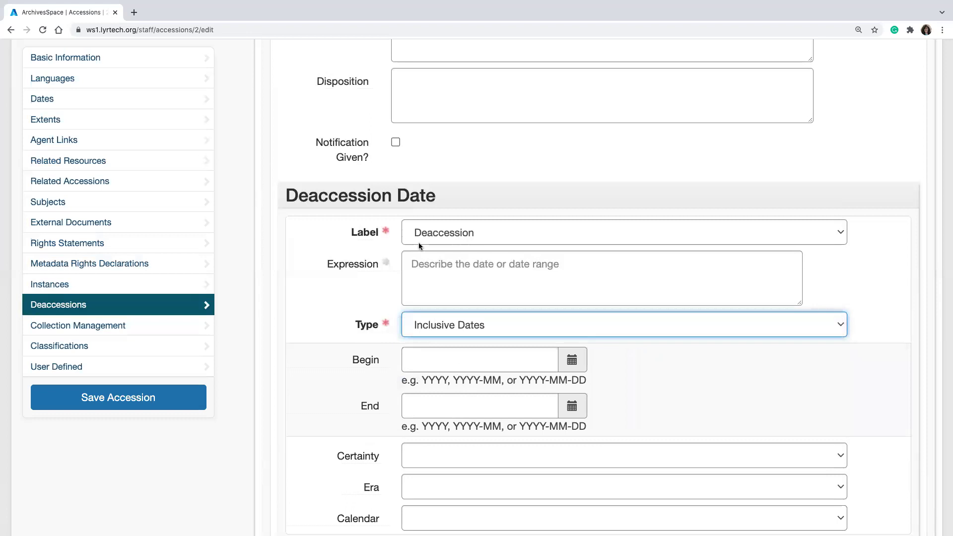
scroll(437, 304, down, 3)
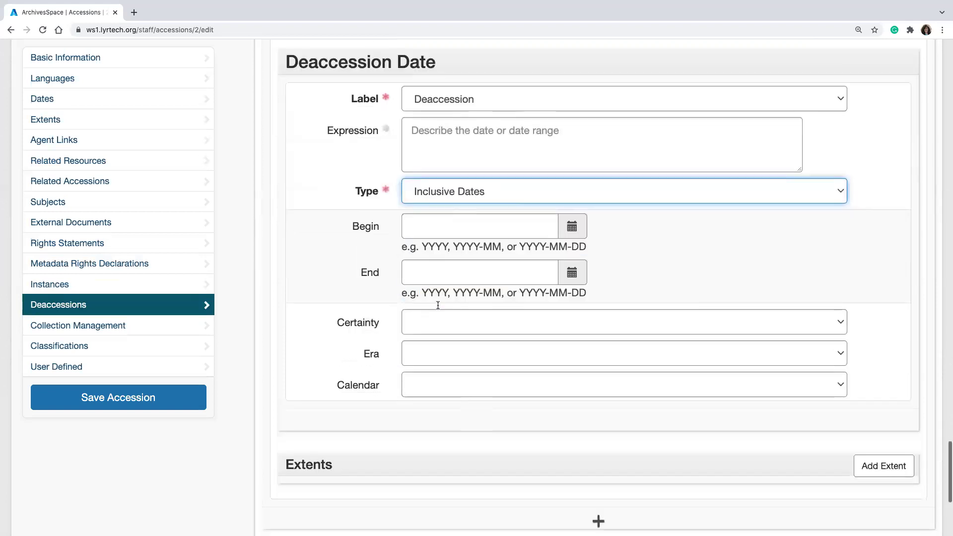
scroll(401, 378, down, 2)
scroll(400, 378, down, 3)
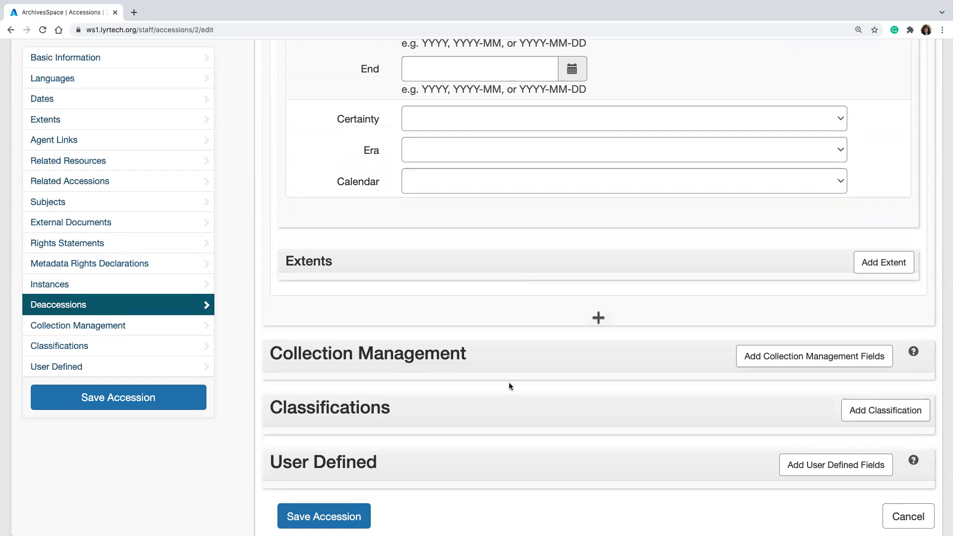
scroll(509, 386, up, 14)
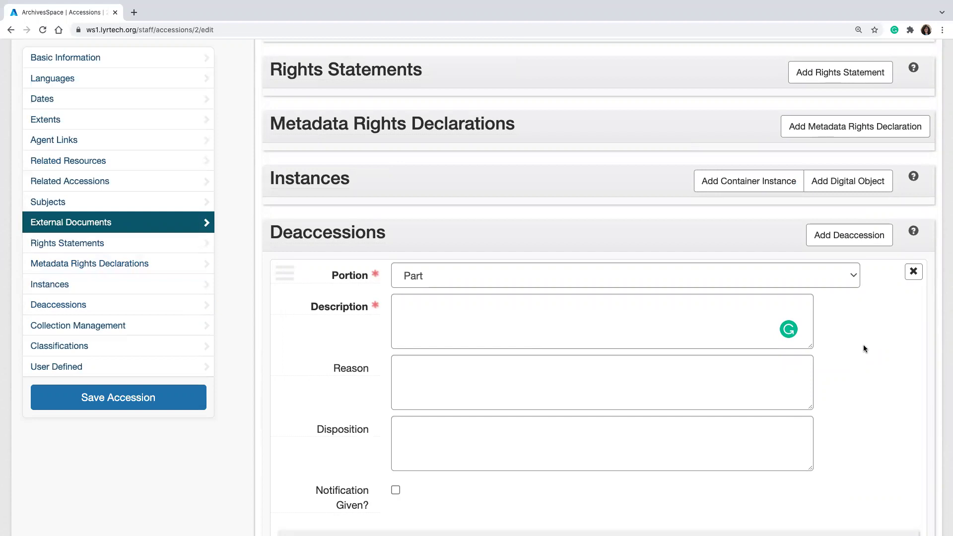
Remove the unfinished deaccession entry and confirm the removal.
click(918, 272)
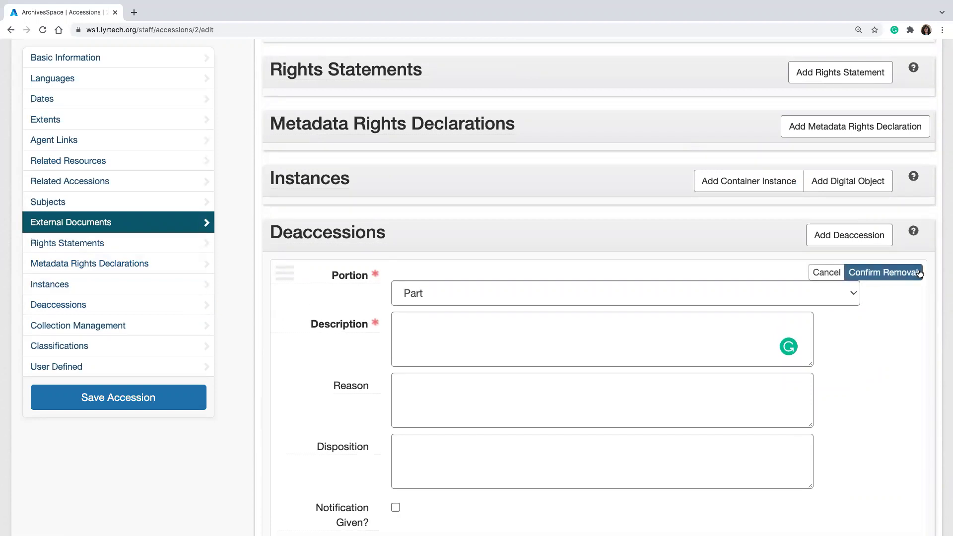
click(915, 271)
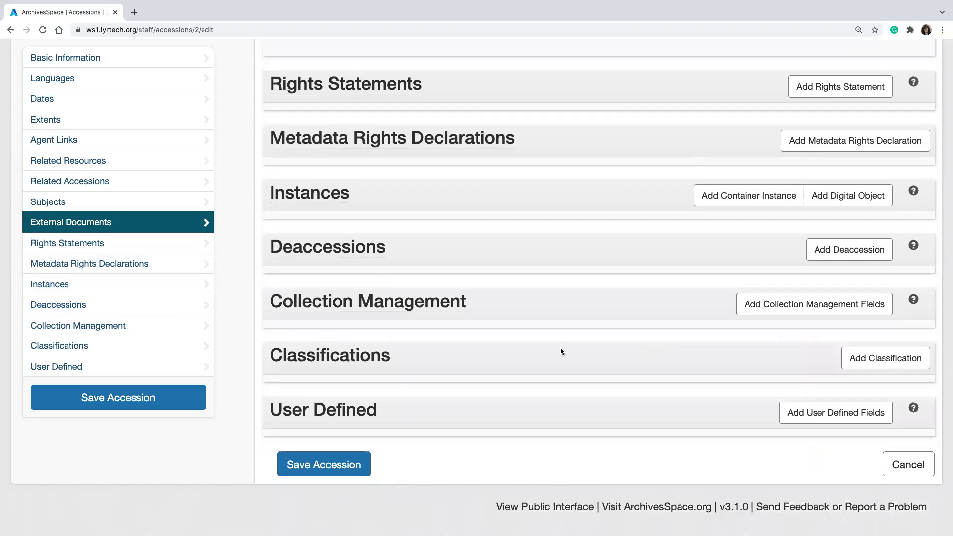
Add a collection management entry and try its processing priority, plan and hours-per-unit fields without filling them.
click(750, 304)
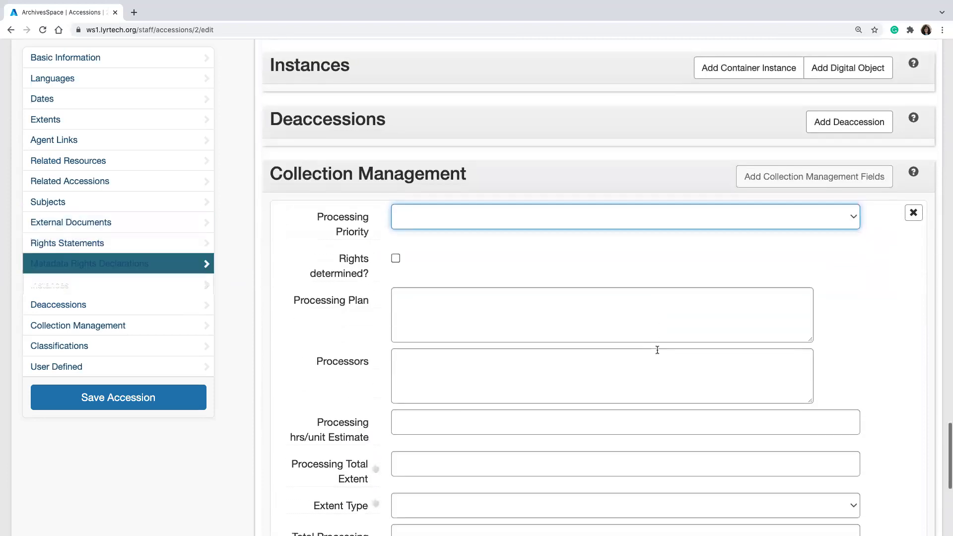
scroll(657, 347, down, 2)
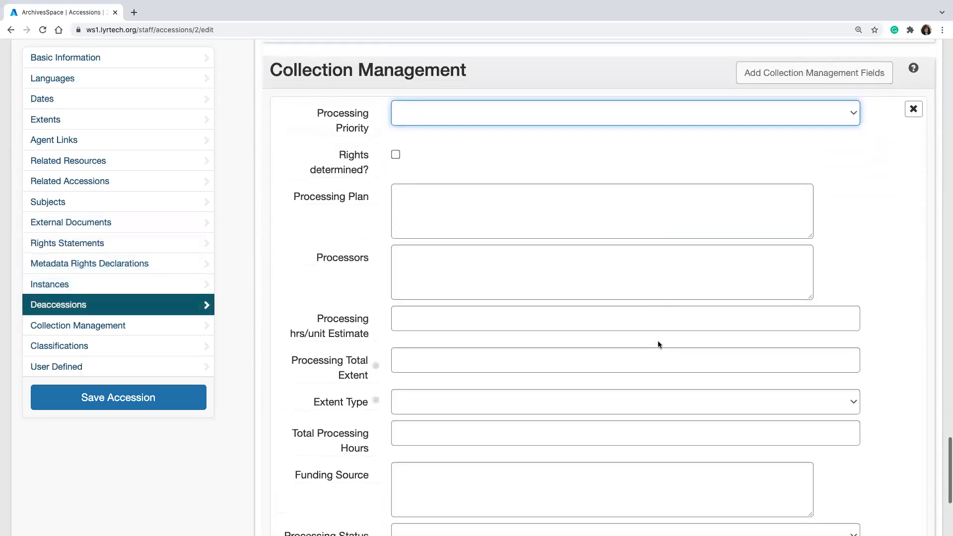
click(559, 116)
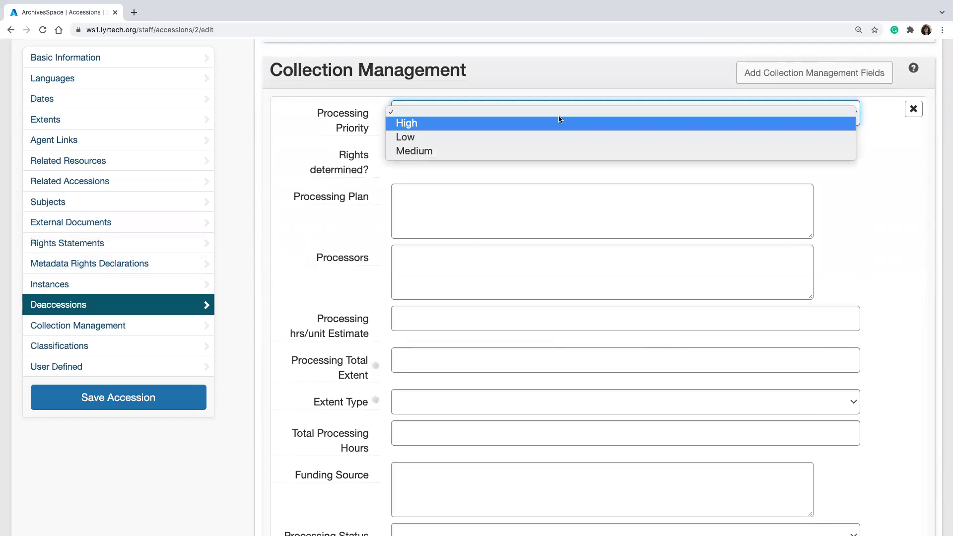
click(284, 143)
mouse_move(344, 169)
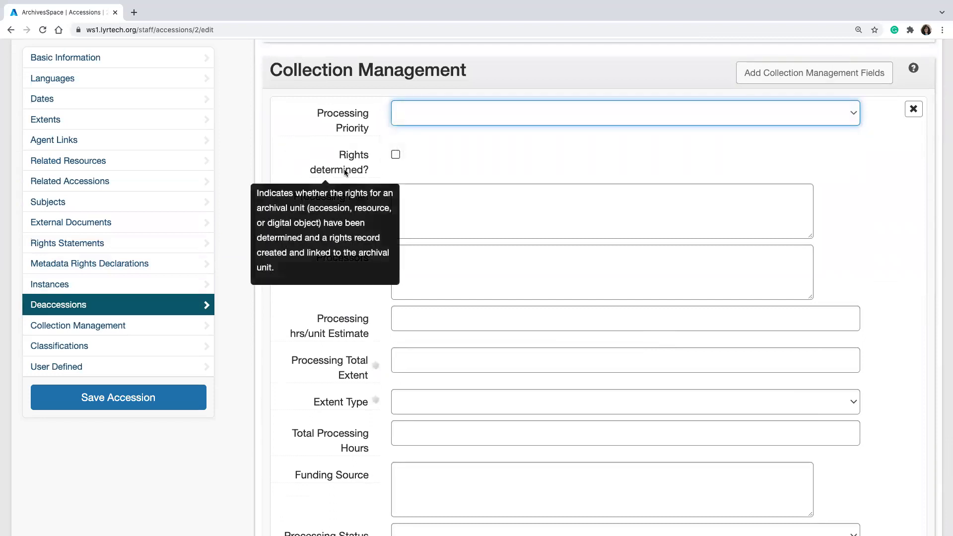
click(426, 198)
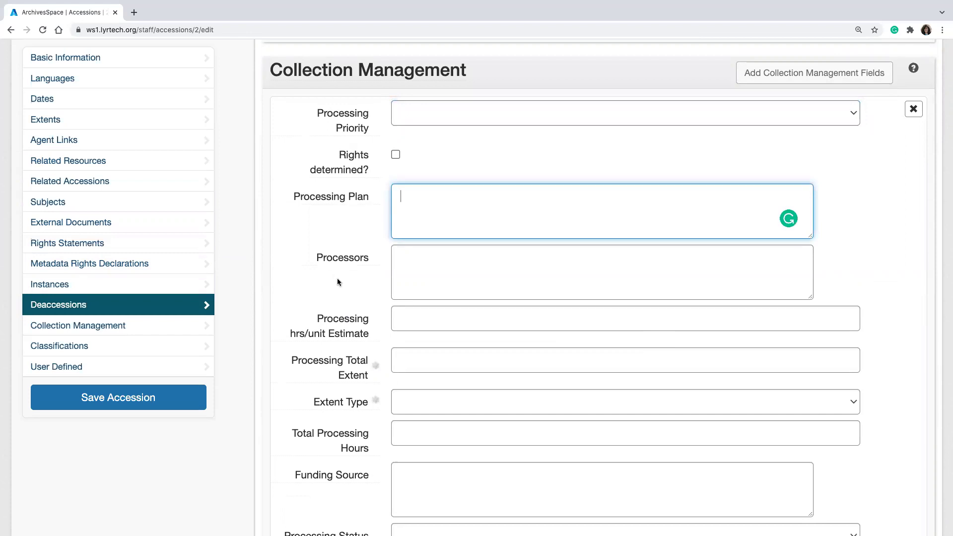
click(401, 326)
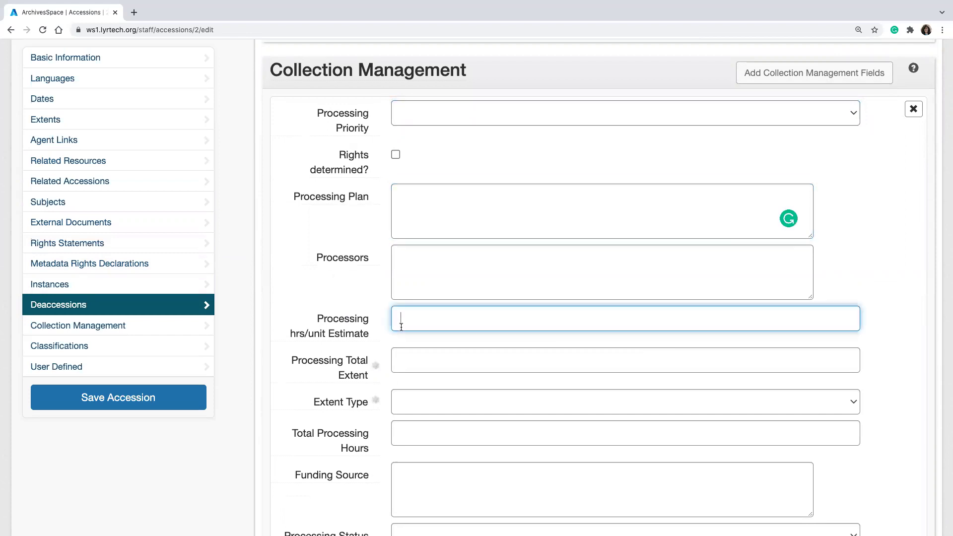
mouse_move(333, 331)
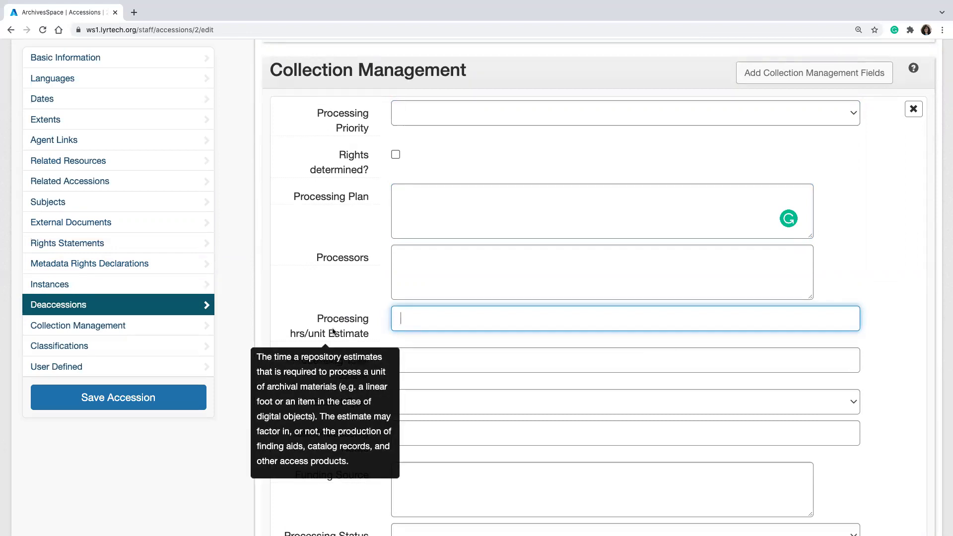
click(338, 292)
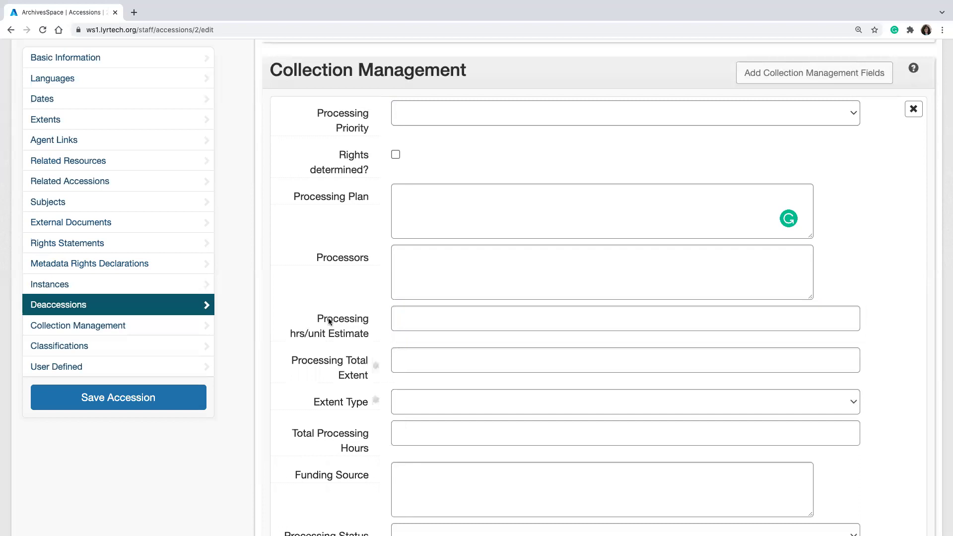
Review the Processing Status choices, then delete the empty collection management entry.
scroll(328, 320, down, 2)
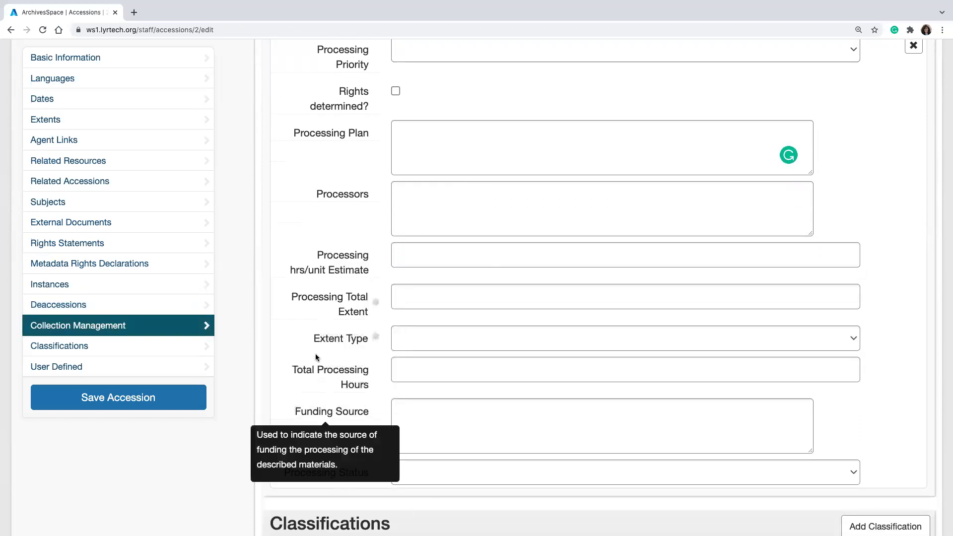
mouse_move(367, 270)
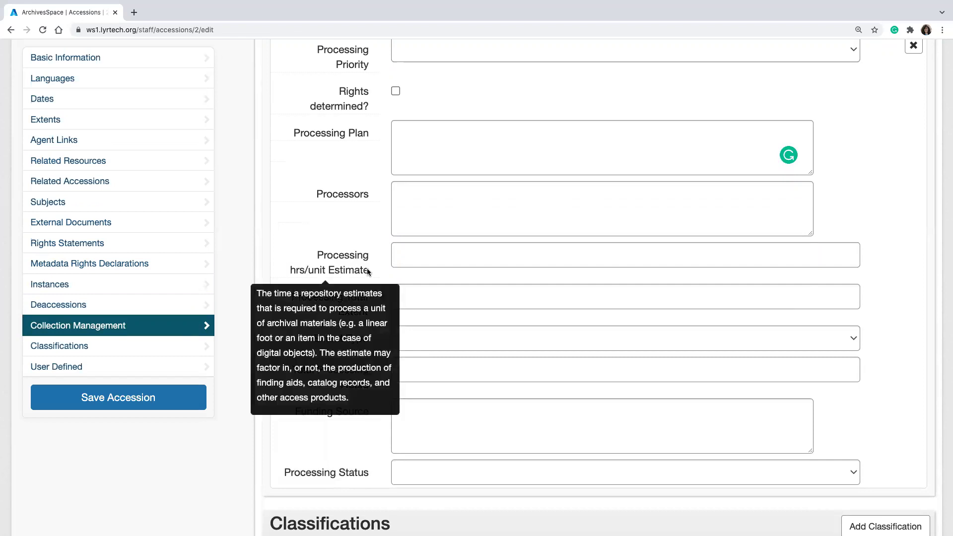
mouse_move(366, 385)
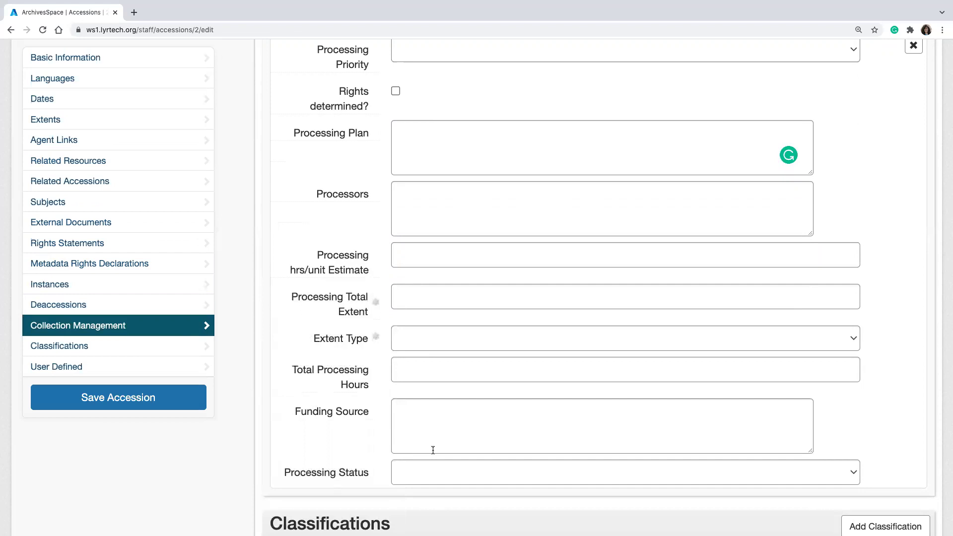
scroll(432, 450, down, 2)
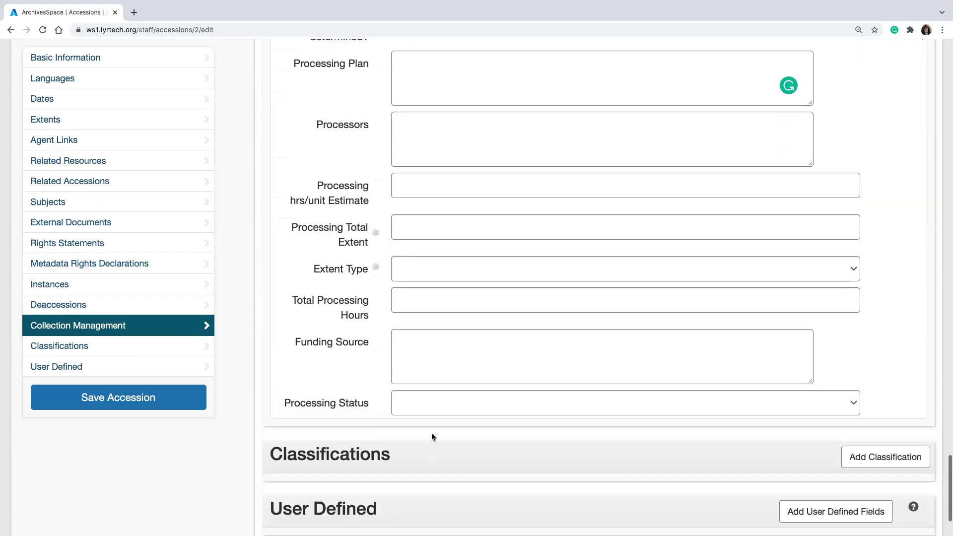
click(443, 408)
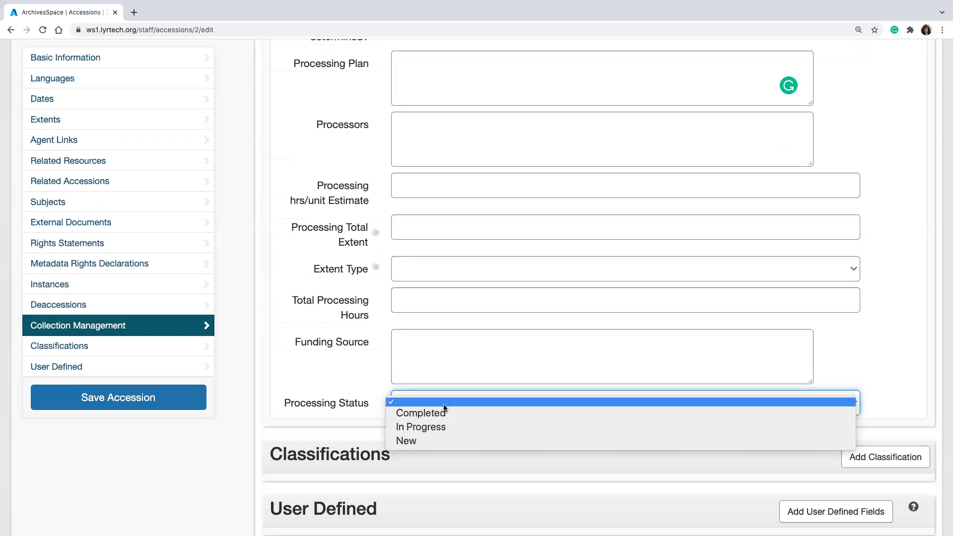
click(358, 383)
scroll(374, 427, up, 5)
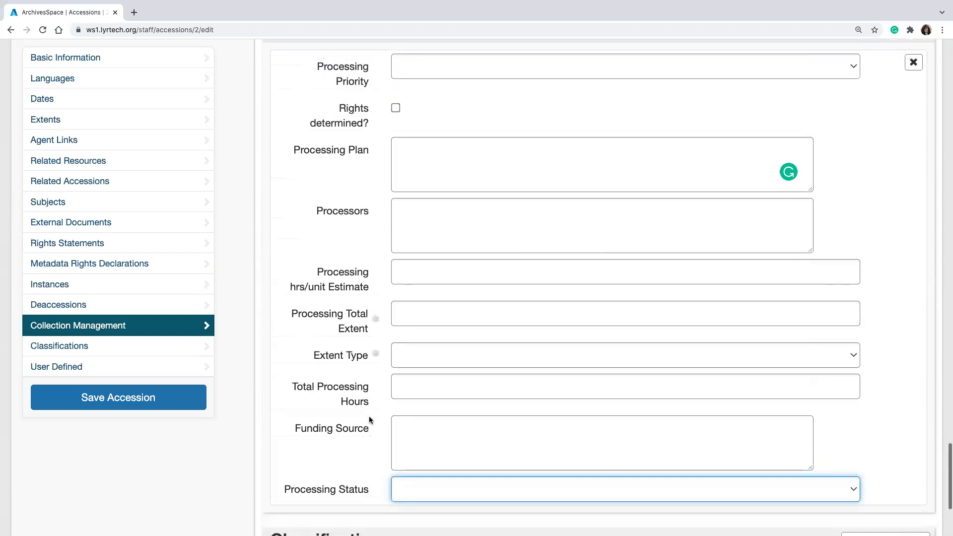
mouse_move(376, 416)
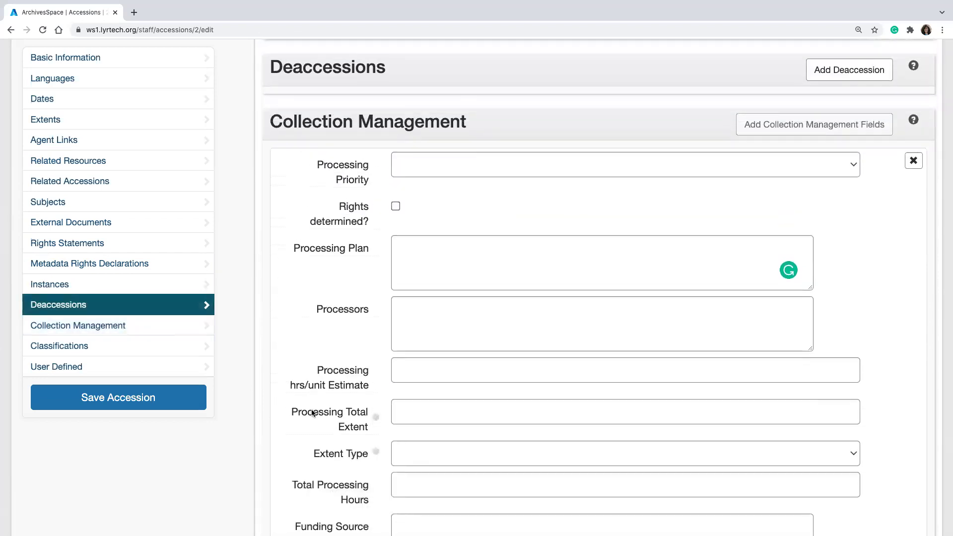
scroll(300, 337, up, 4)
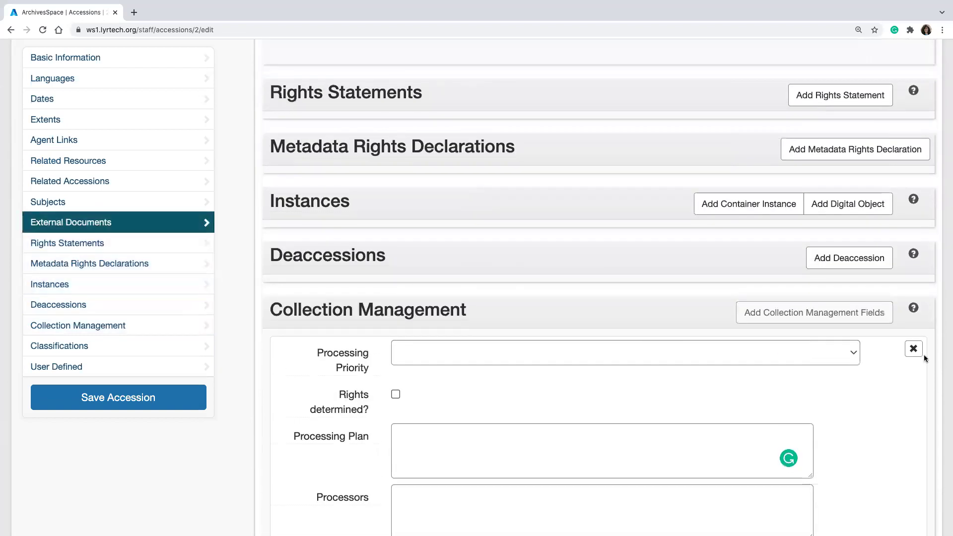
scroll(885, 395, down, 1)
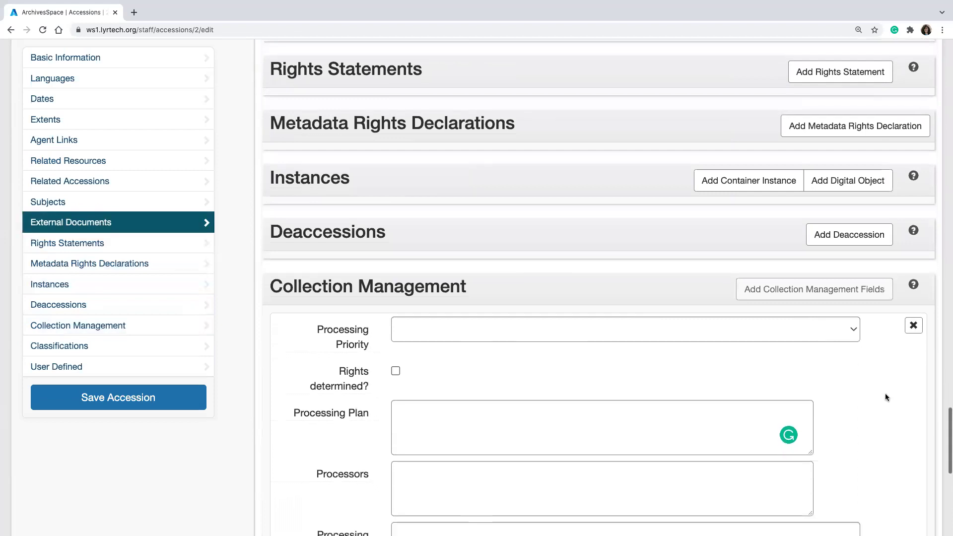
click(913, 326)
click(901, 326)
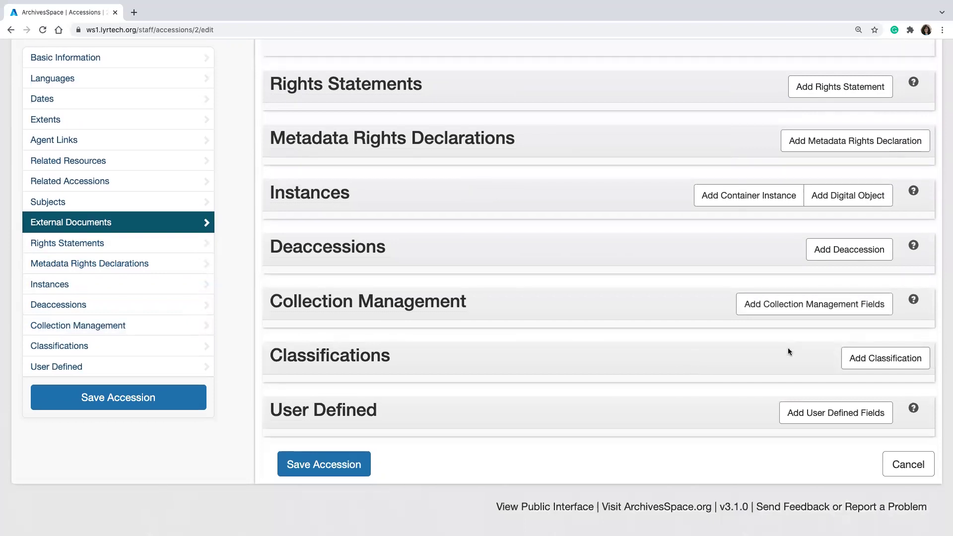
click(805, 408)
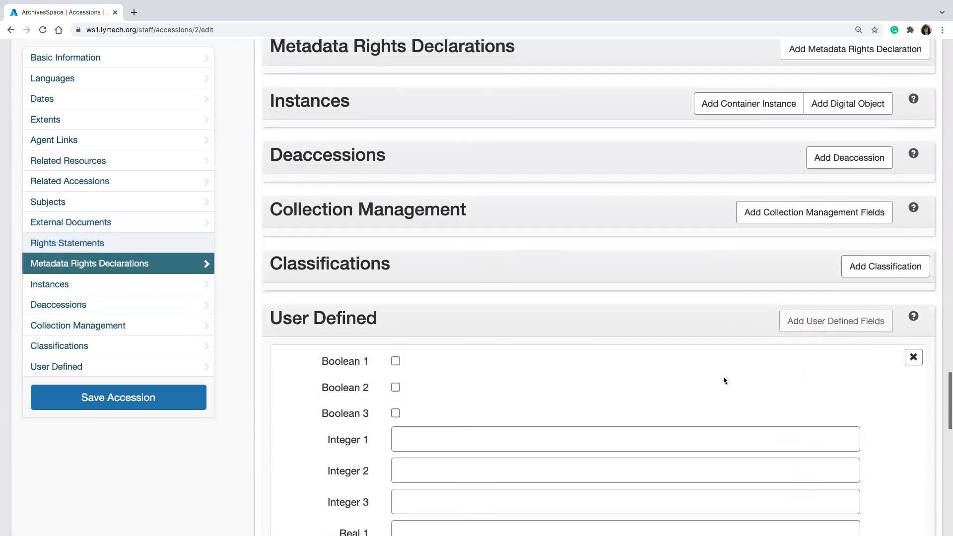
scroll(723, 377, down, 7)
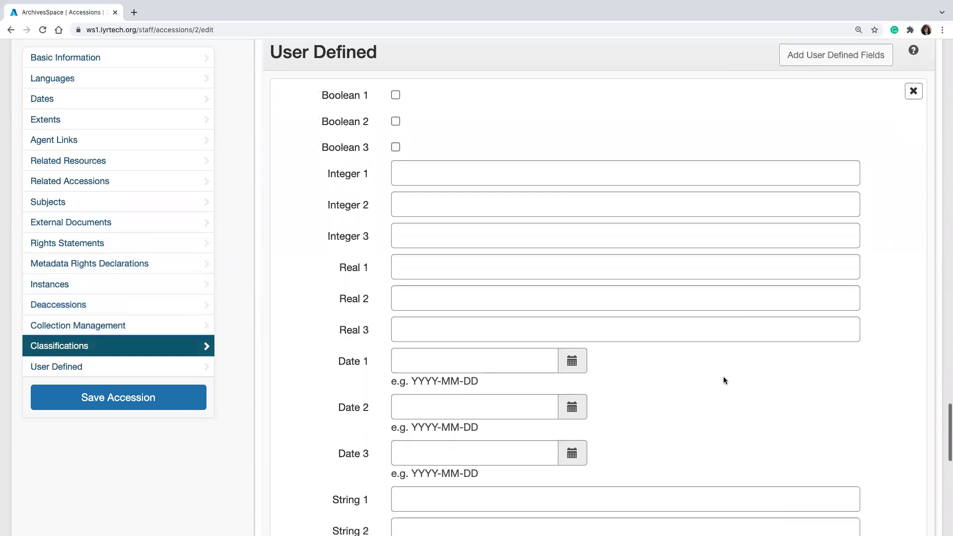
scroll(723, 380, down, 2)
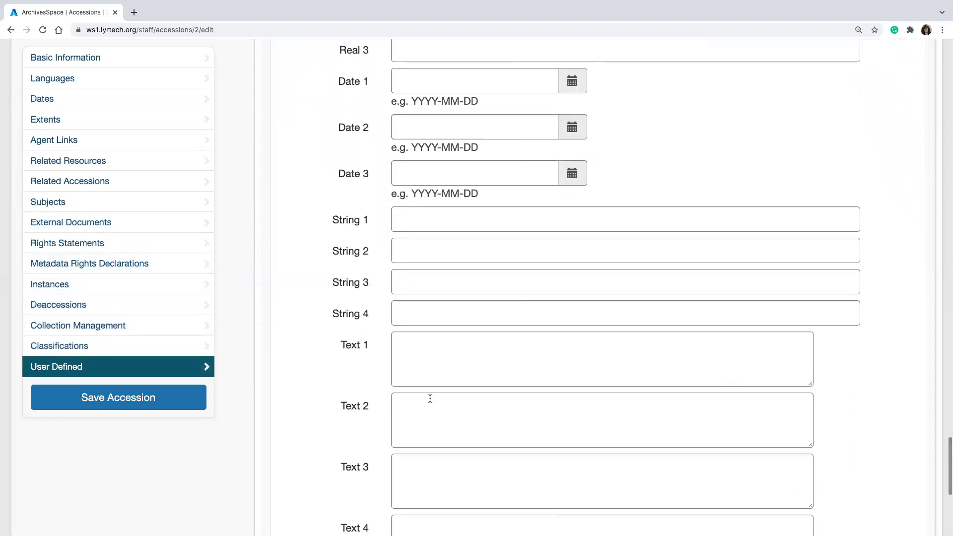
scroll(430, 397, down, 3)
scroll(430, 399, down, 4)
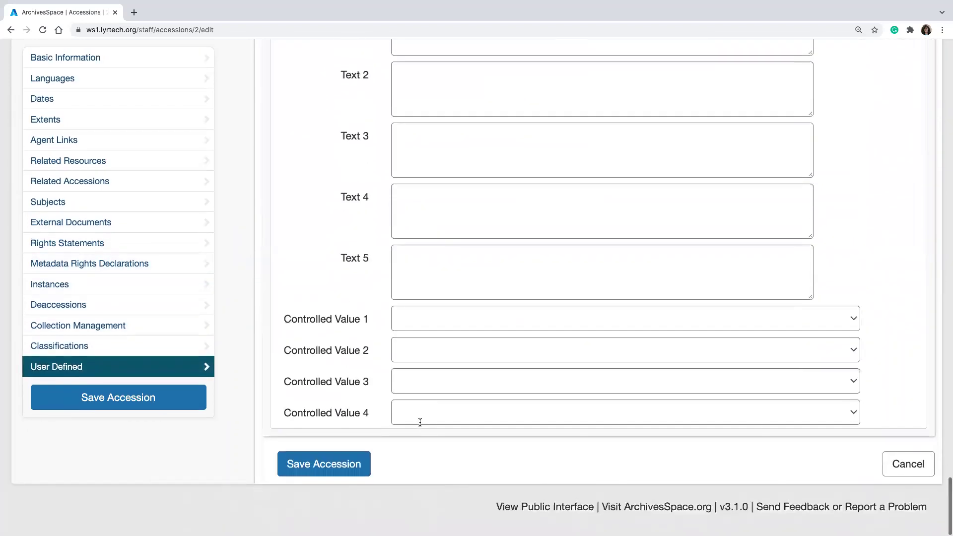
scroll(422, 427, up, 4)
scroll(425, 437, up, 12)
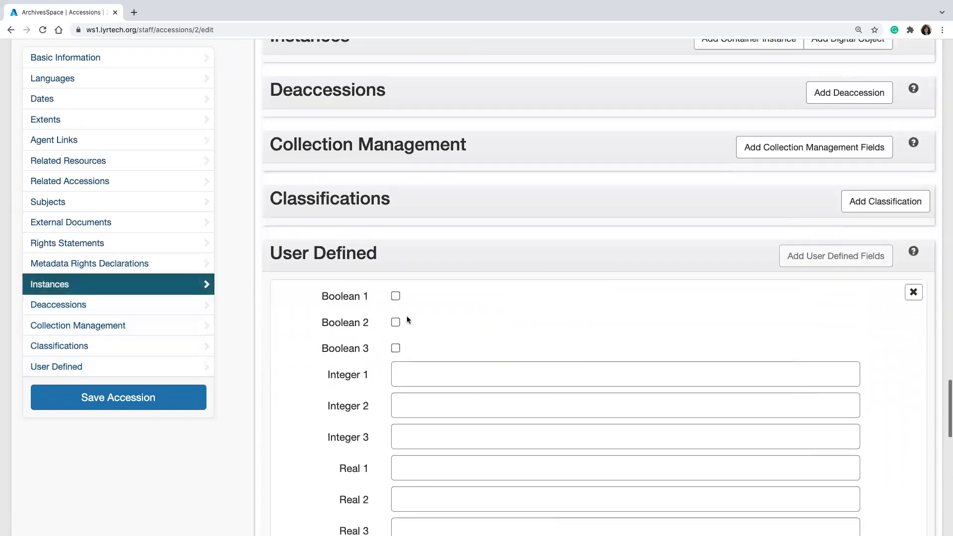
mouse_move(337, 252)
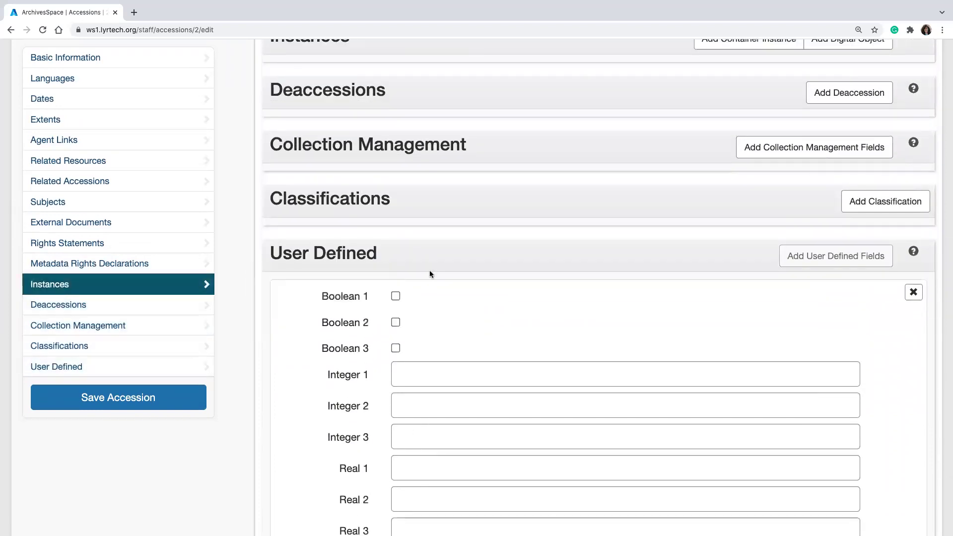
click(913, 293)
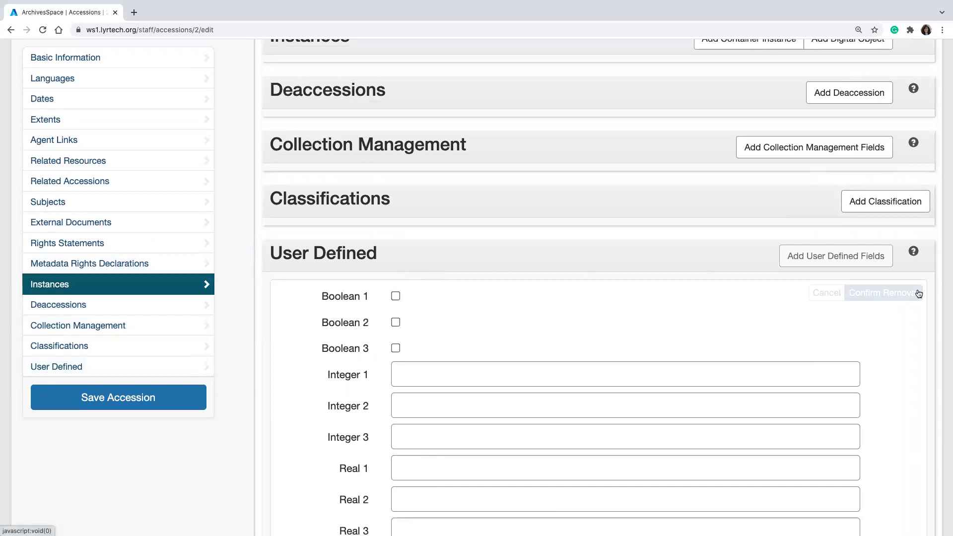
click(900, 291)
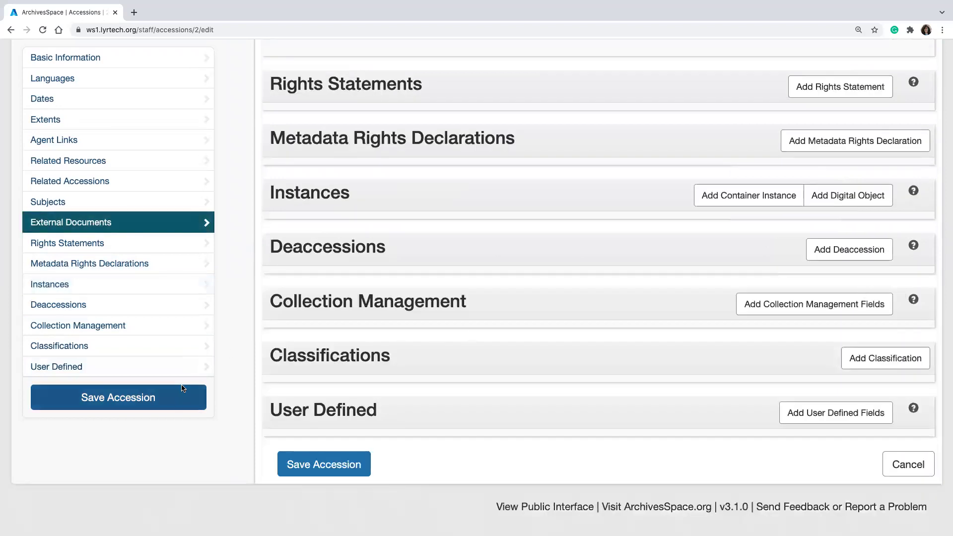
Save the Jane Doe papers accession, preview the Add Event, Transfer and More menus, then open Spawn.
click(175, 400)
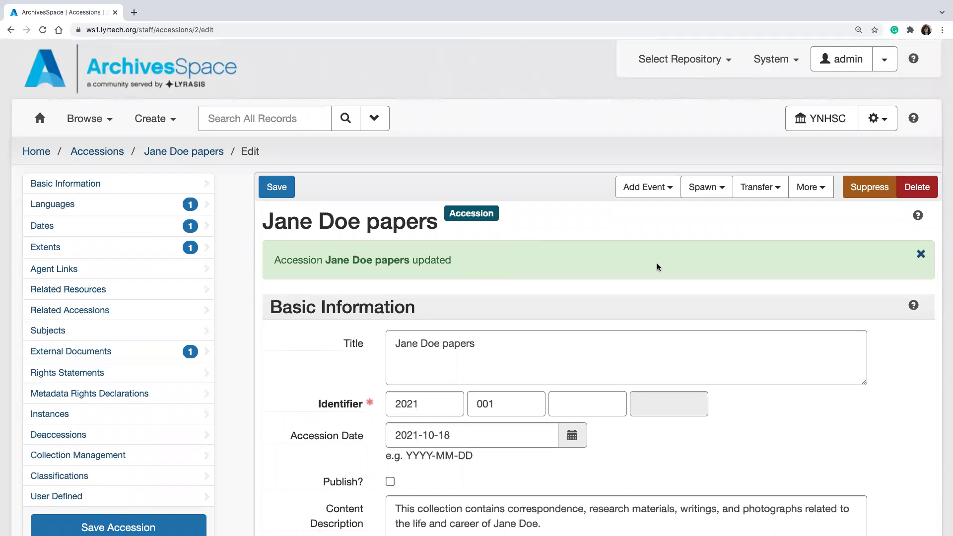
click(647, 194)
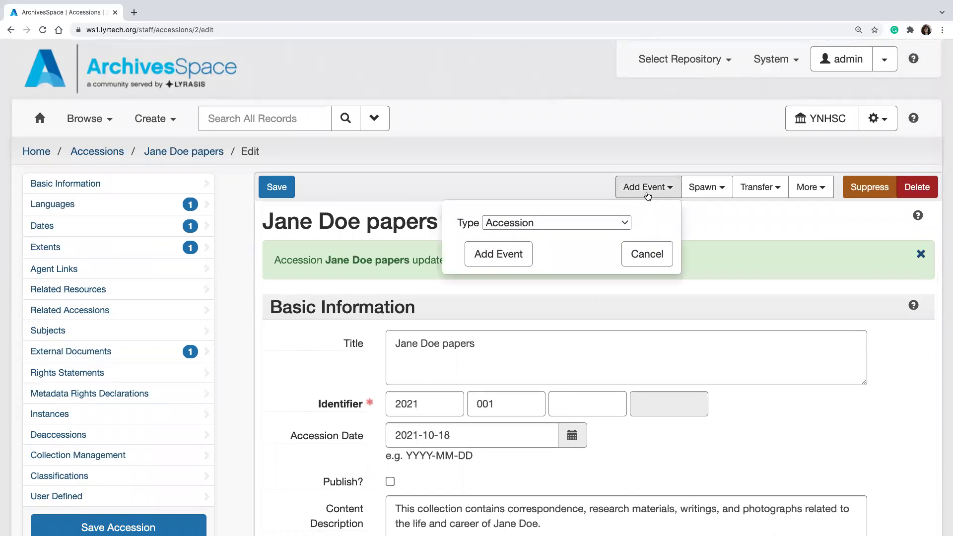
click(648, 195)
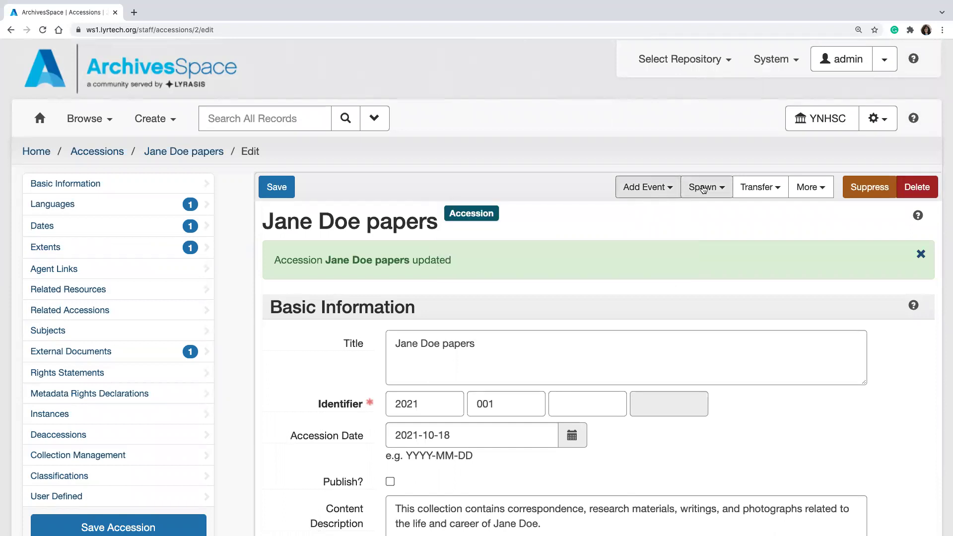
click(746, 197)
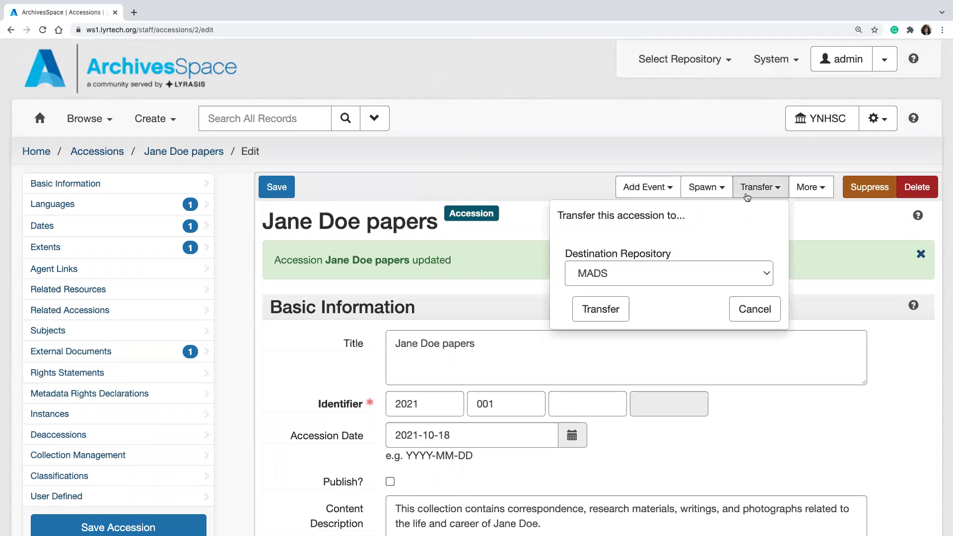
click(746, 197)
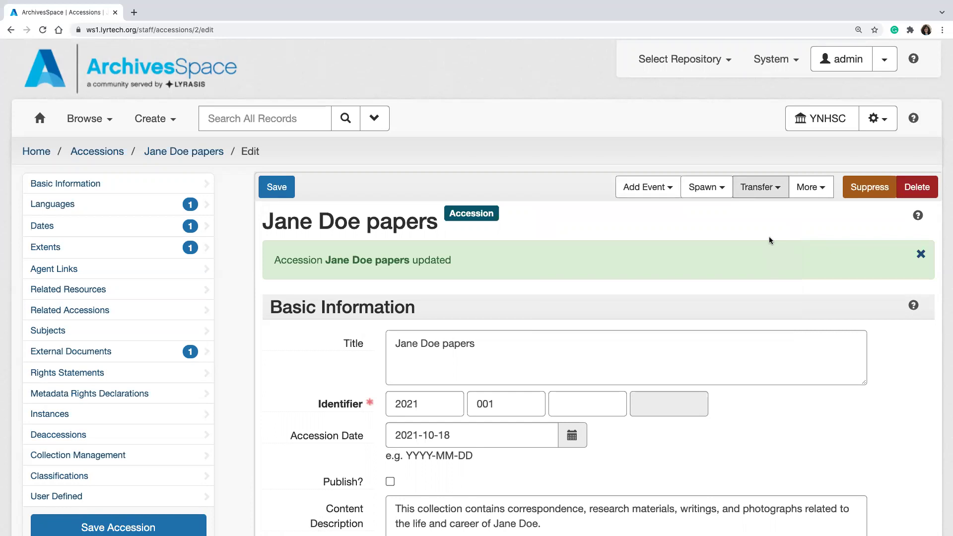
click(800, 194)
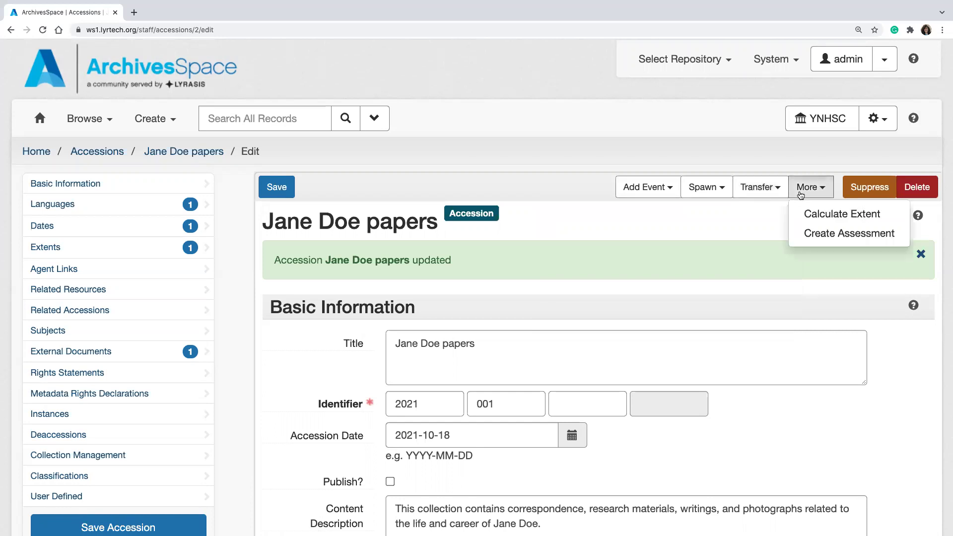
click(752, 226)
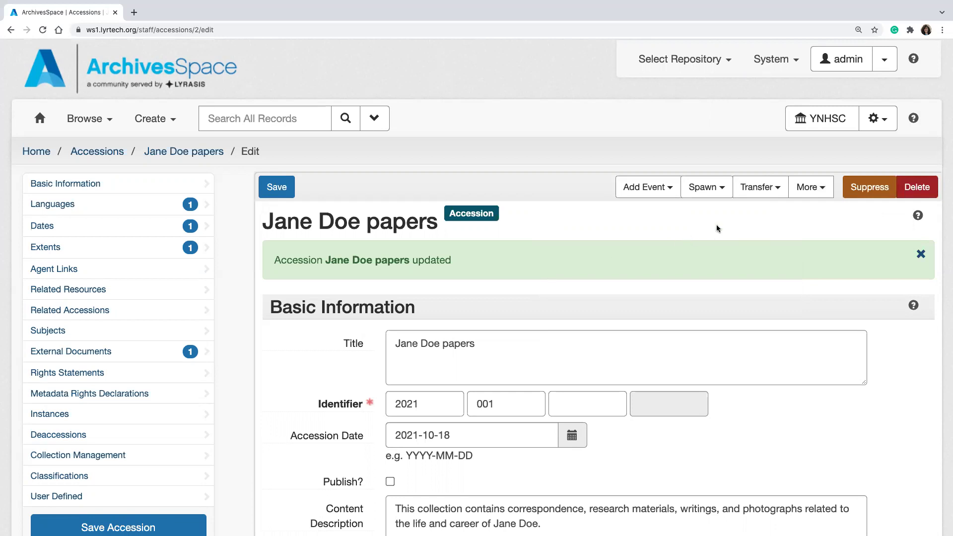
click(703, 196)
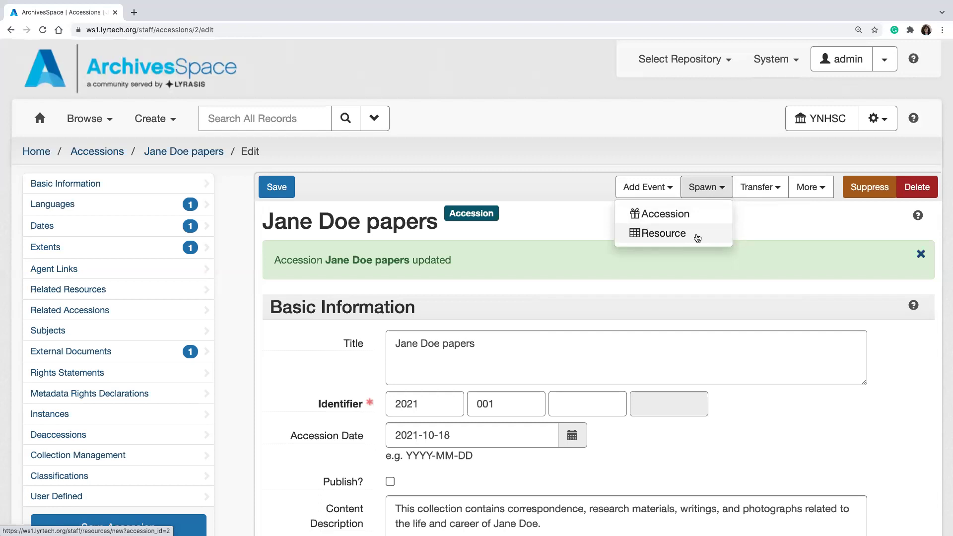
Spawn a resource from the accession and review its inherited Languages and Dates.
click(697, 238)
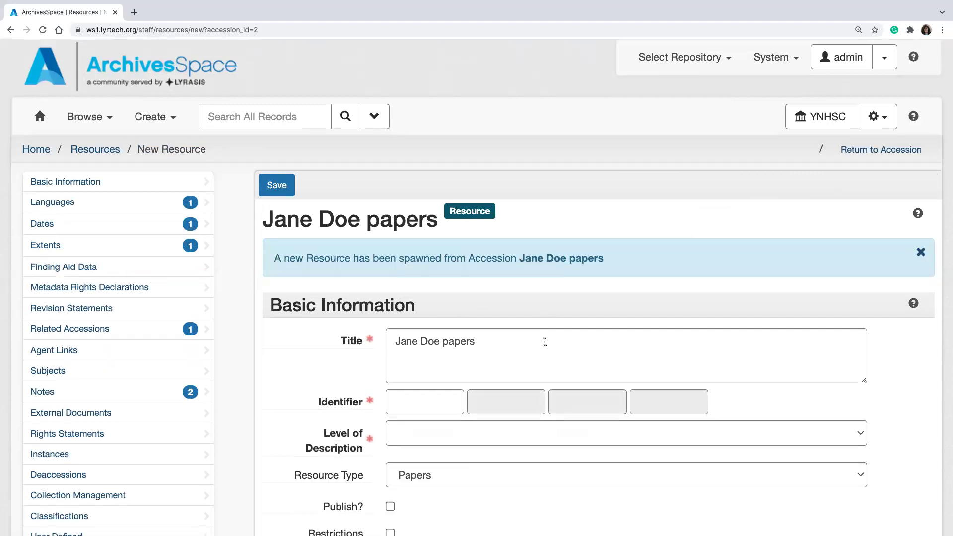
scroll(545, 341, down, 3)
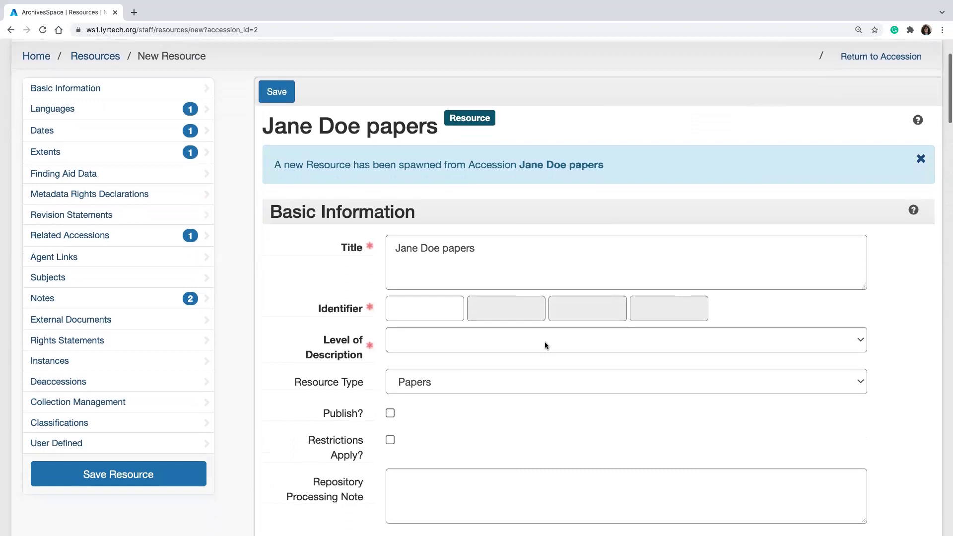
scroll(544, 341, down, 5)
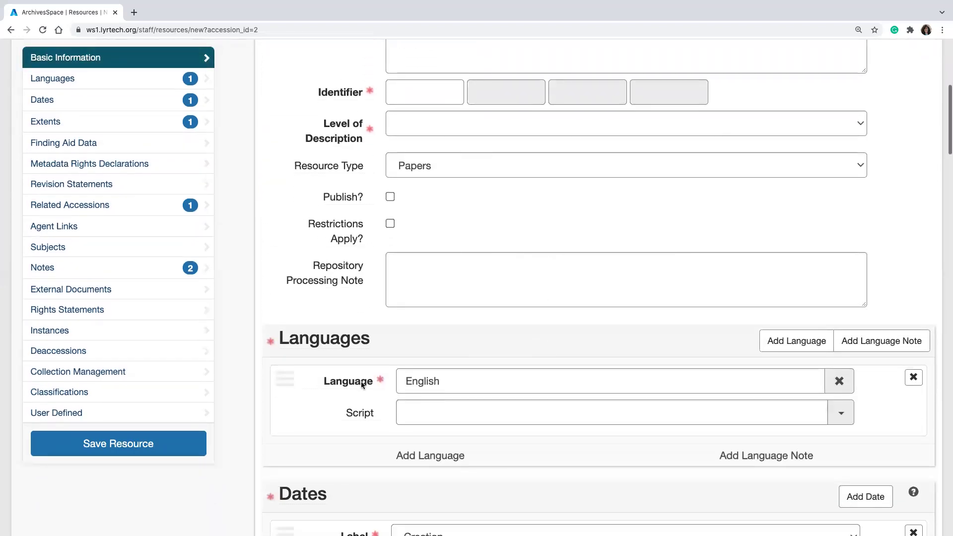
scroll(398, 396, down, 3)
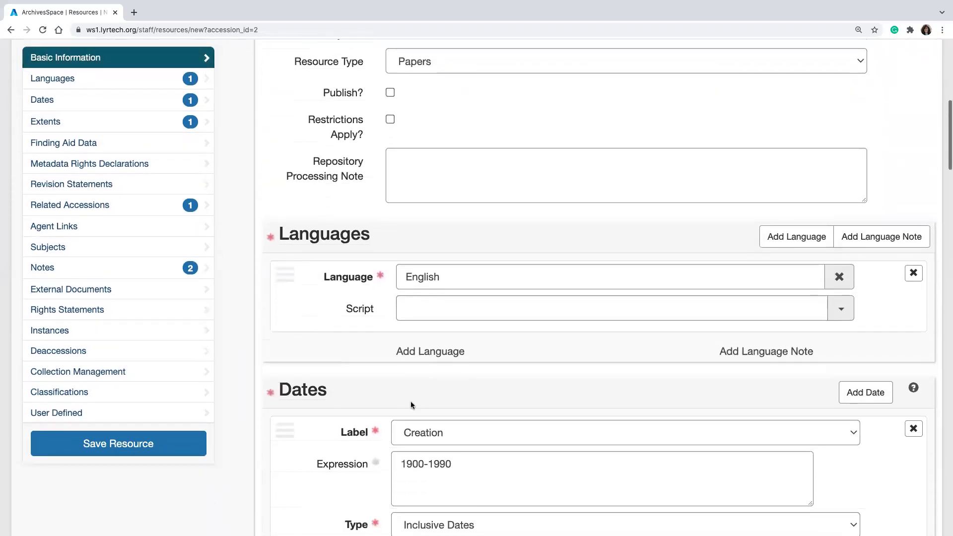
scroll(427, 438, down, 2)
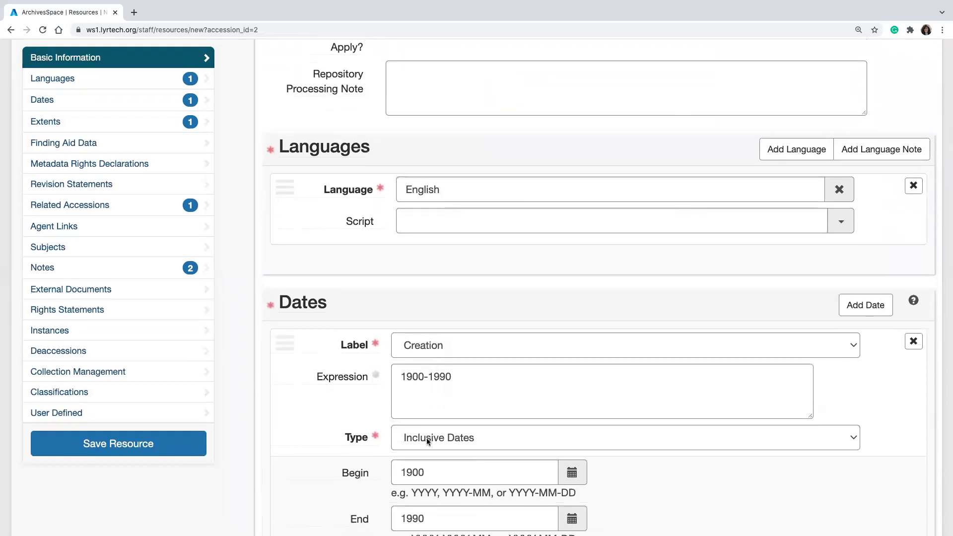
scroll(328, 398, down, 1)
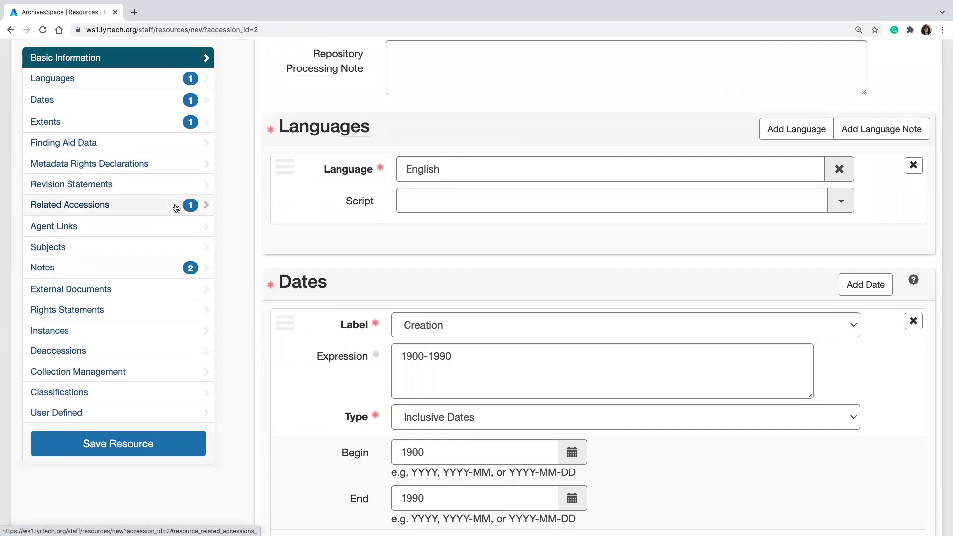
Jump to the resource's Notes and expand, then collapse, the Scope and Contents note.
click(162, 271)
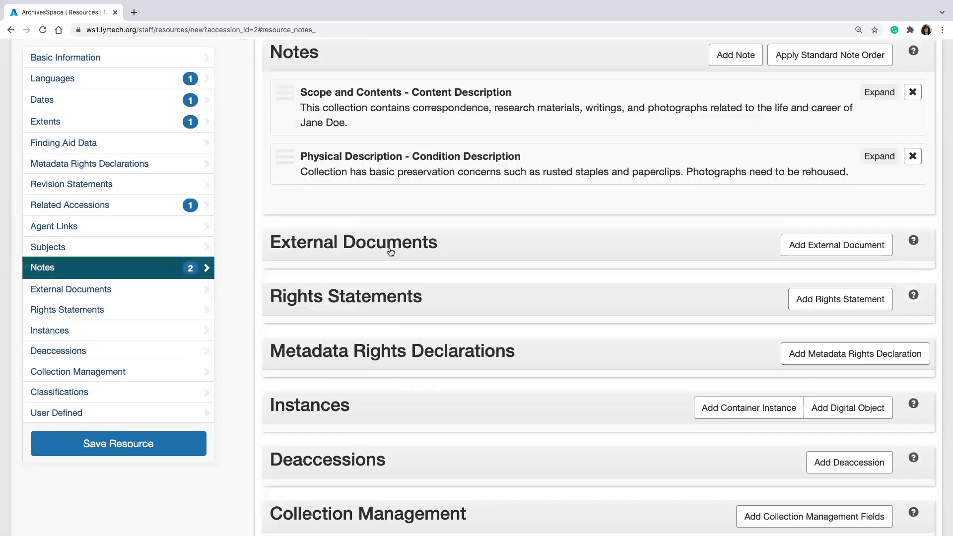
scroll(389, 258, up, 4)
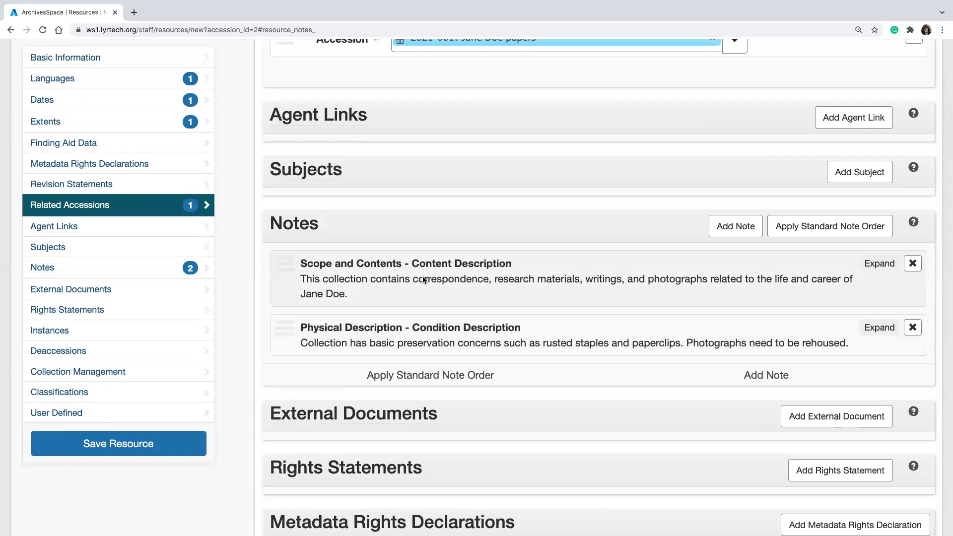
click(419, 277)
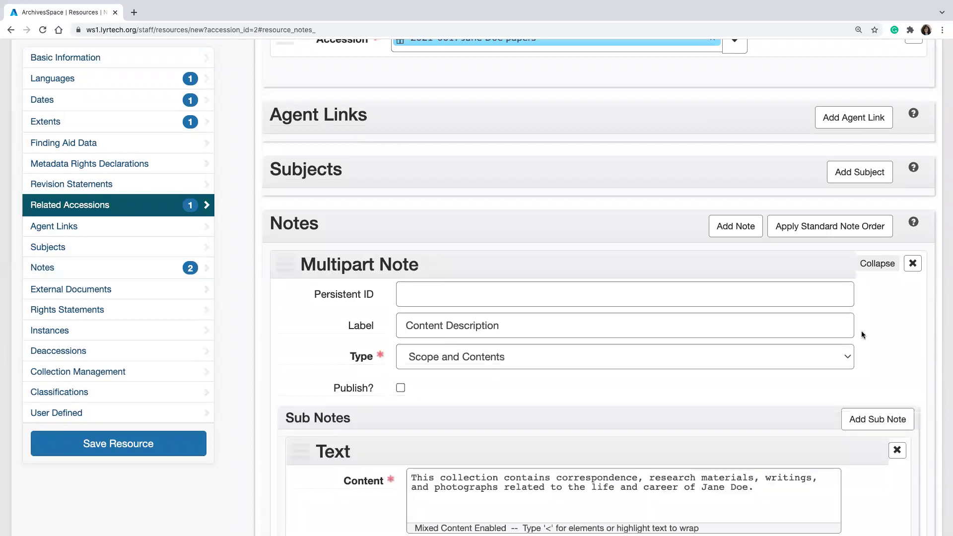
click(883, 266)
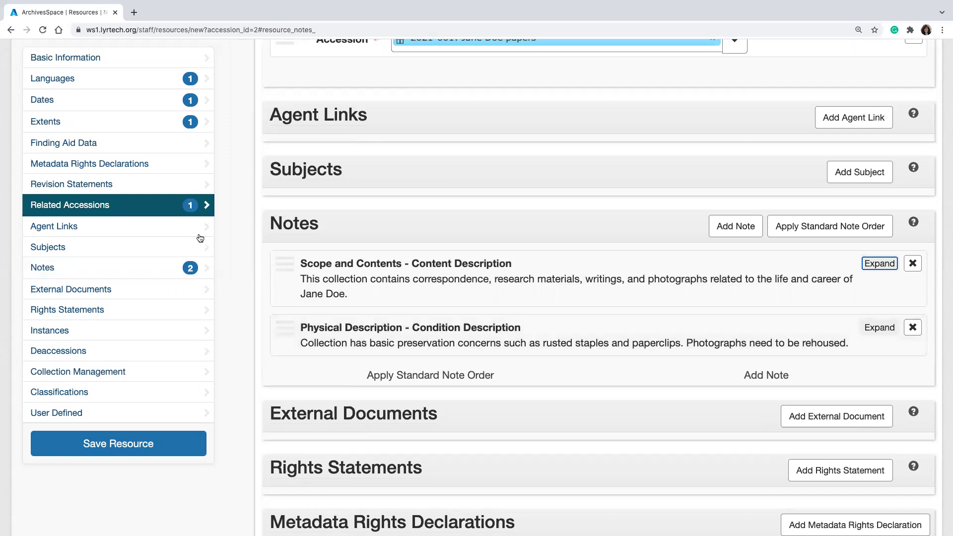
click(176, 207)
scroll(352, 251, up, 3)
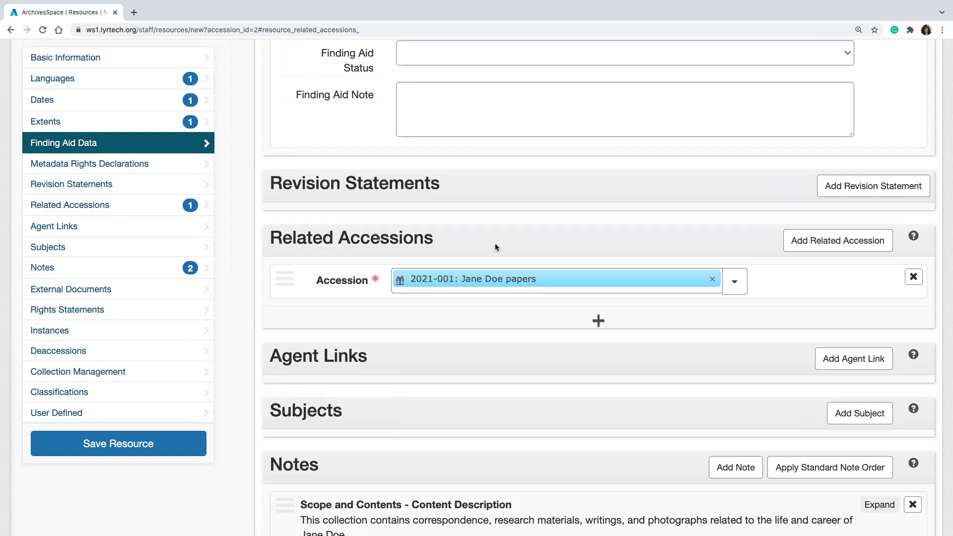
scroll(415, 341, down, 9)
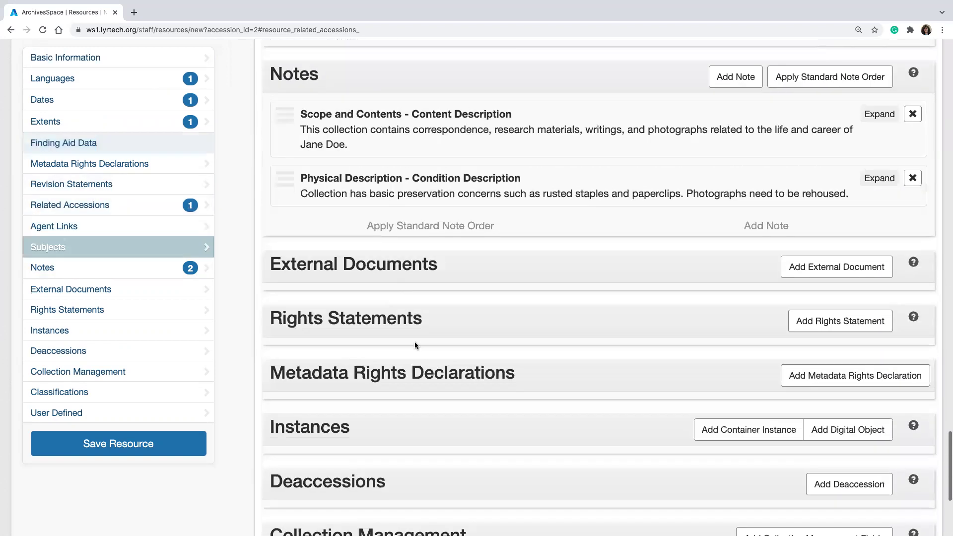
scroll(415, 341, down, 2)
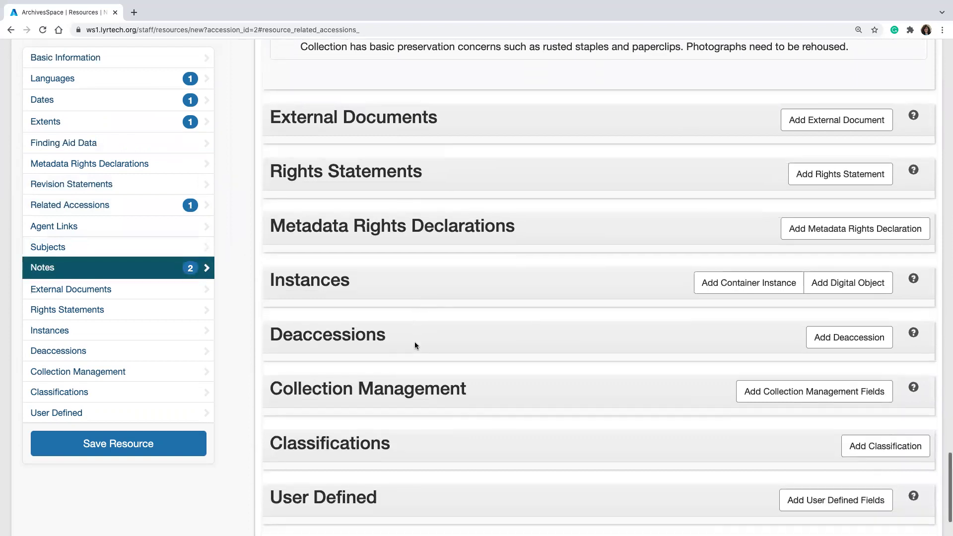
scroll(412, 340, up, 2)
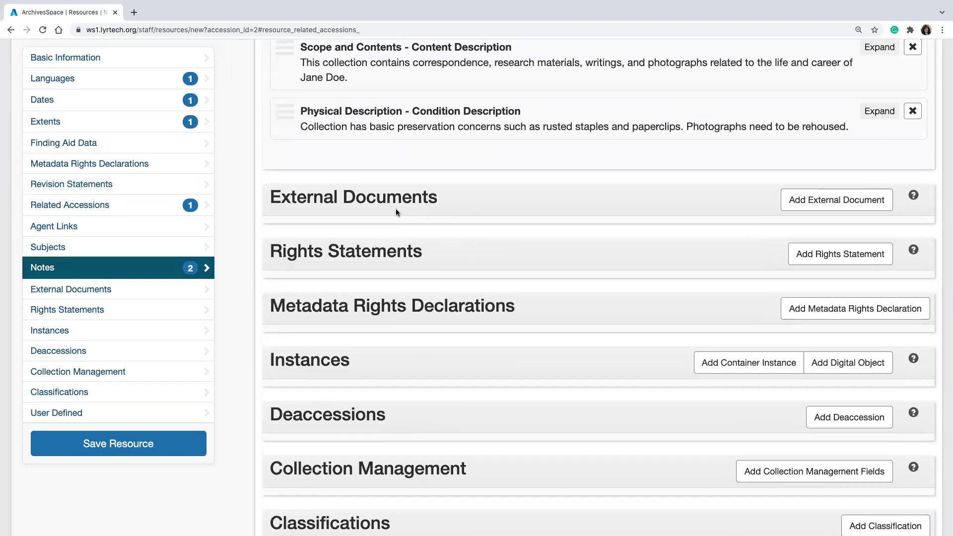
scroll(395, 213, up, 10)
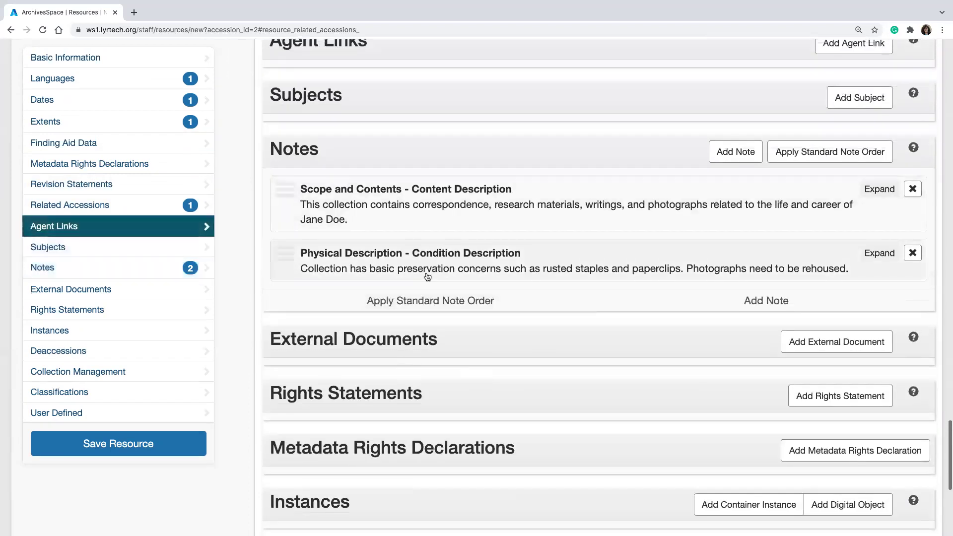
scroll(425, 275, up, 20)
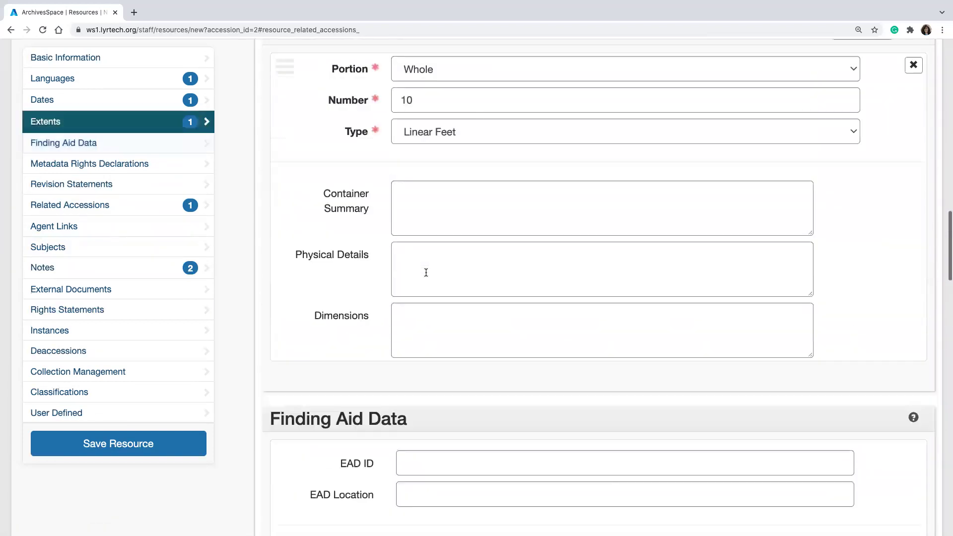
scroll(425, 276, up, 20)
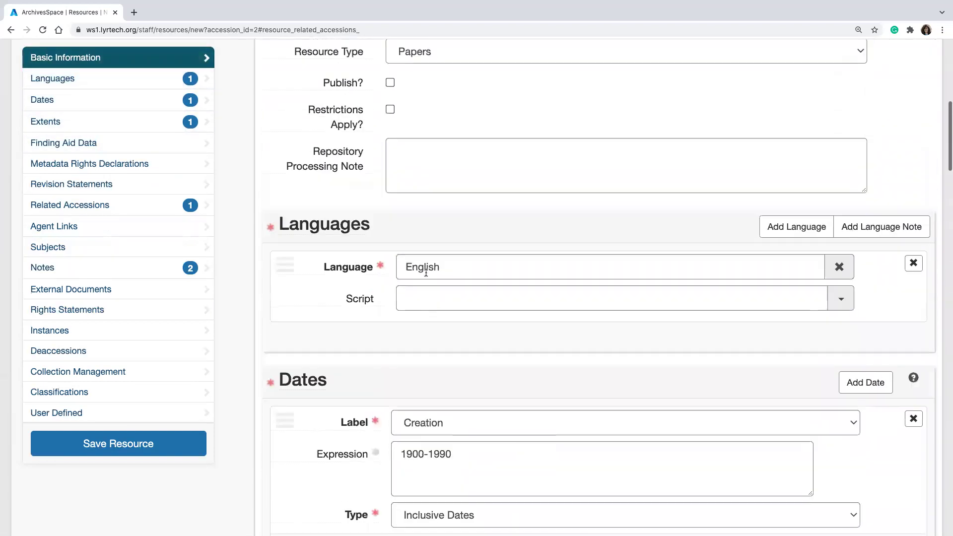
scroll(425, 275, up, 3)
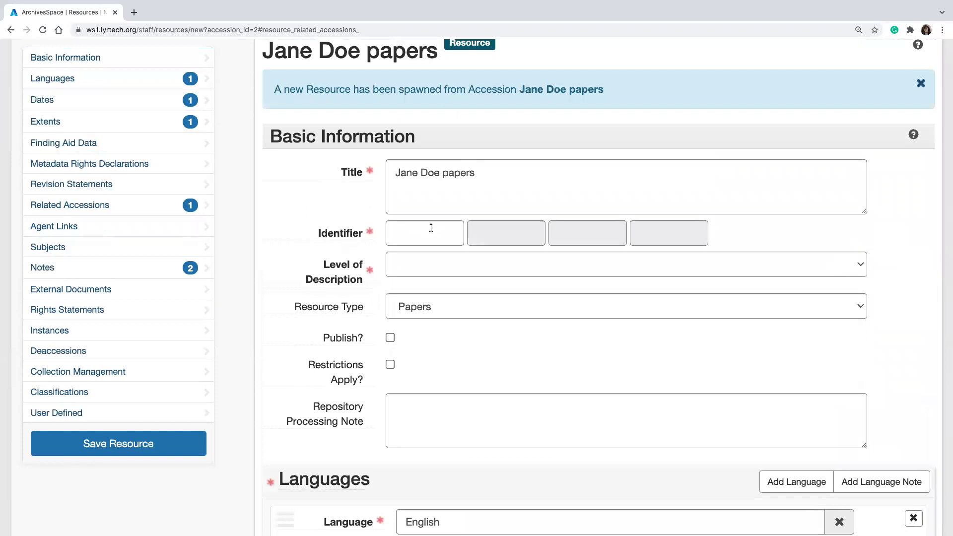
scroll(442, 304, up, 3)
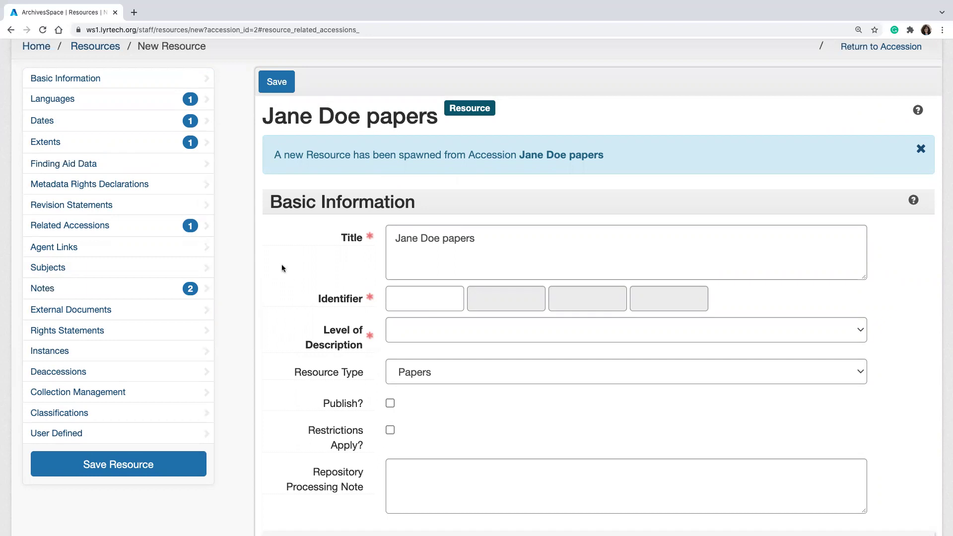
scroll(240, 260, up, 2)
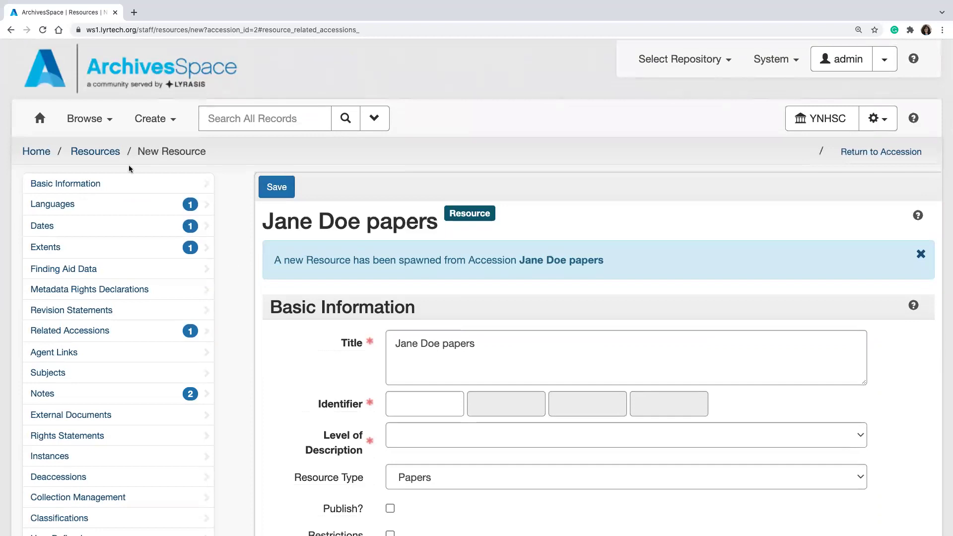
Go back to the Jane Doe papers accession edit form and scroll down to its Provenance.
click(9, 31)
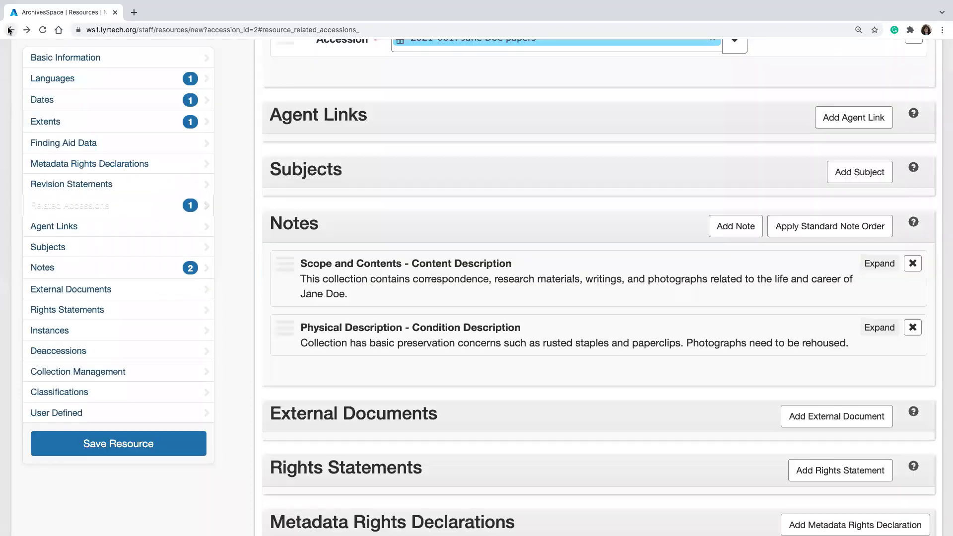
click(9, 30)
click(10, 31)
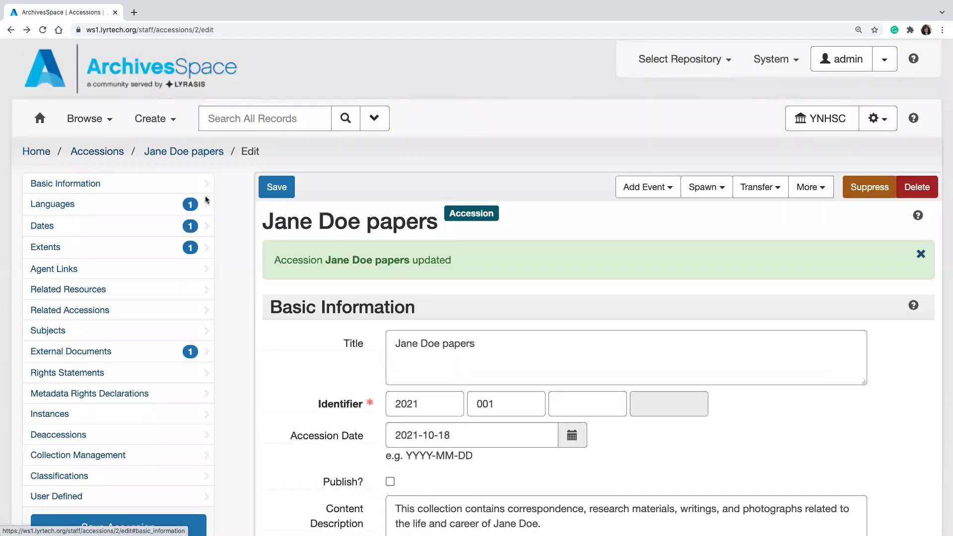
scroll(320, 308, down, 2)
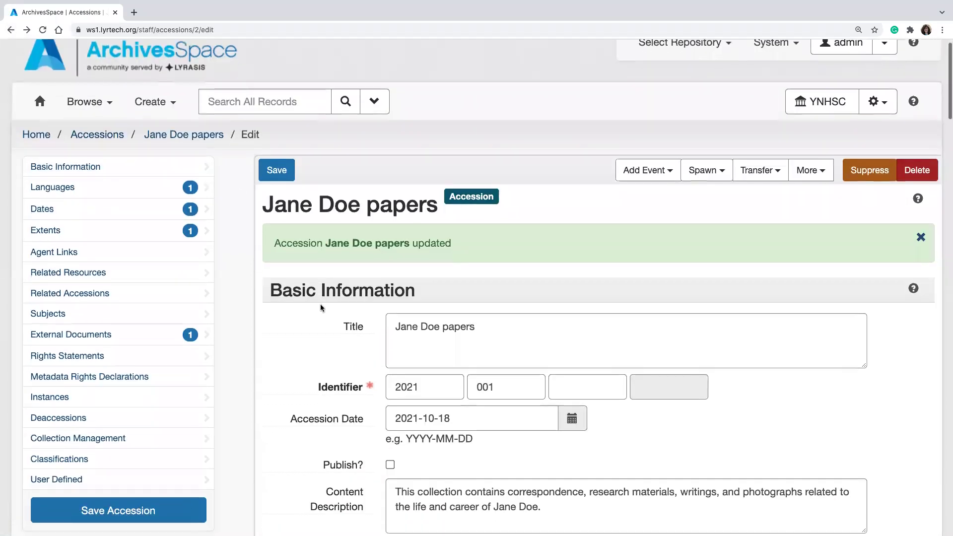
scroll(320, 305, down, 1)
scroll(320, 305, up, 3)
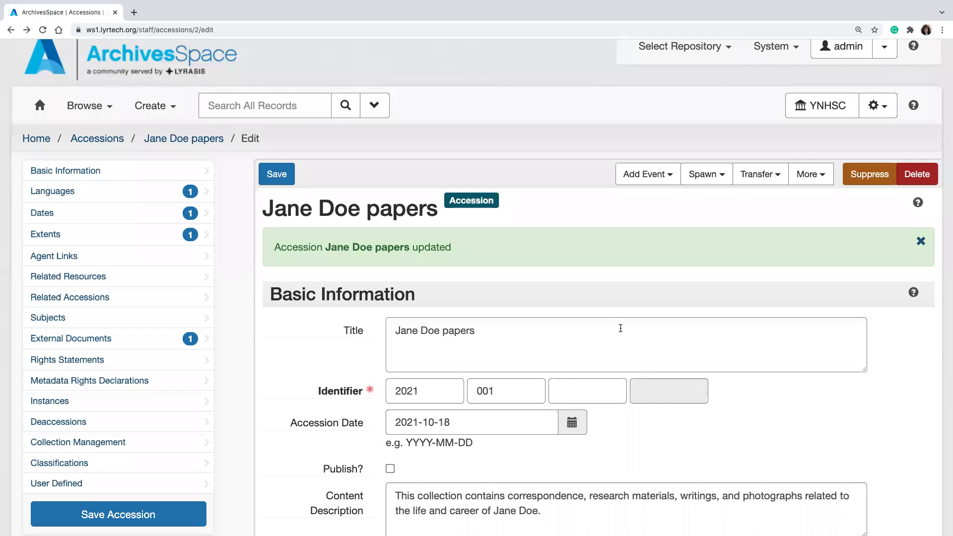
scroll(620, 332, down, 1)
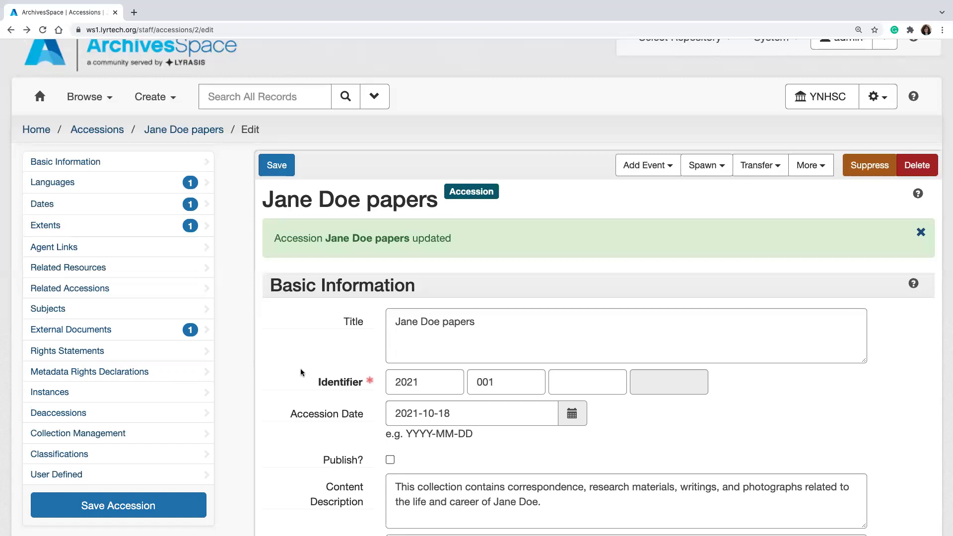
scroll(300, 370, down, 5)
scroll(301, 372, down, 2)
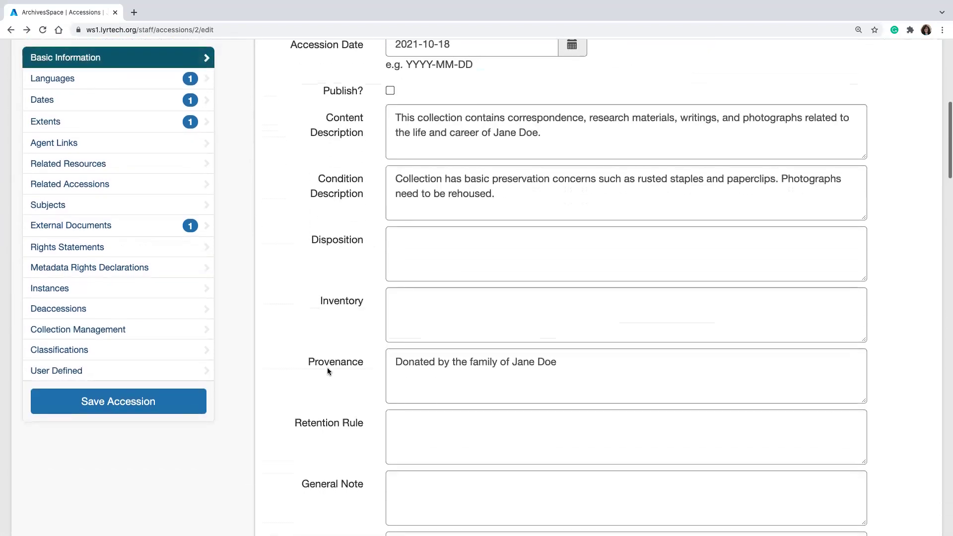
mouse_move(331, 366)
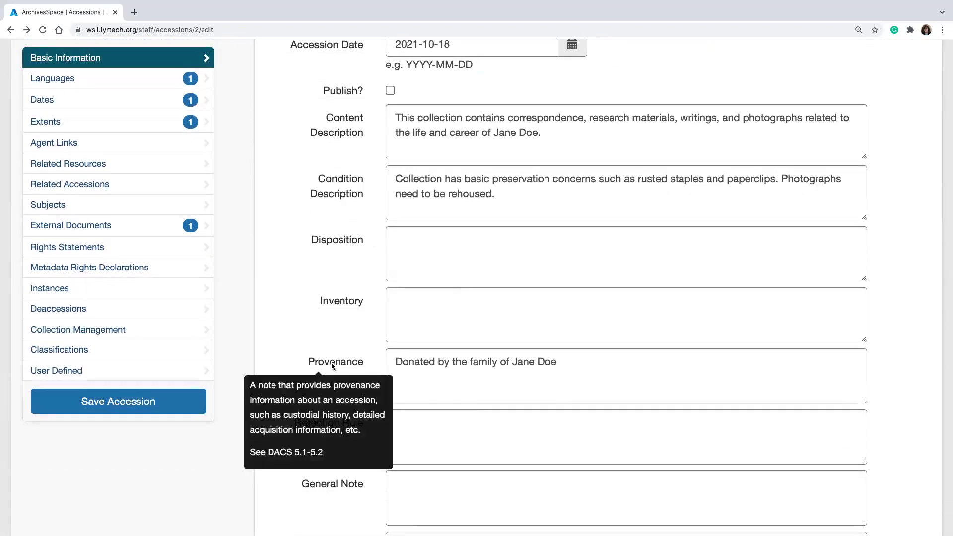
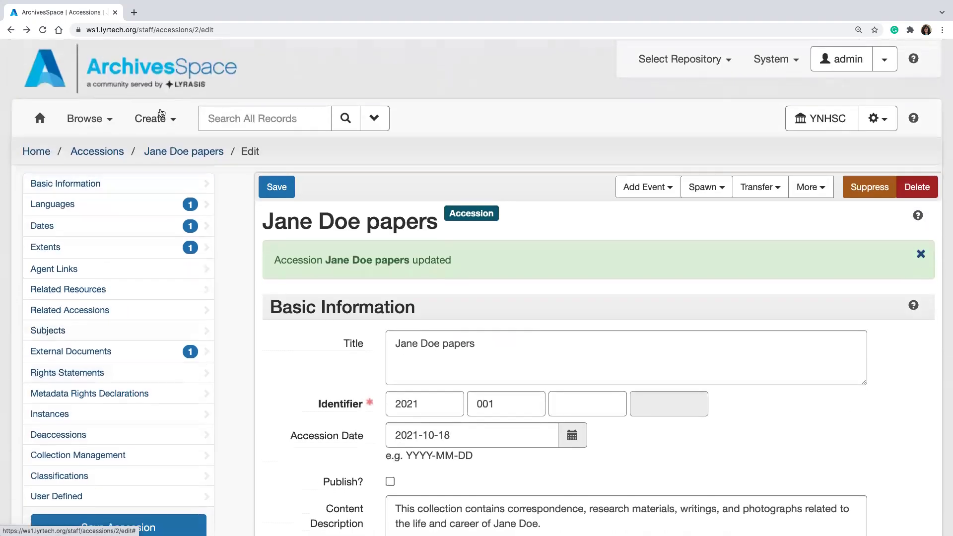
Open the Create menu in the top bar to list the record types available.
click(157, 123)
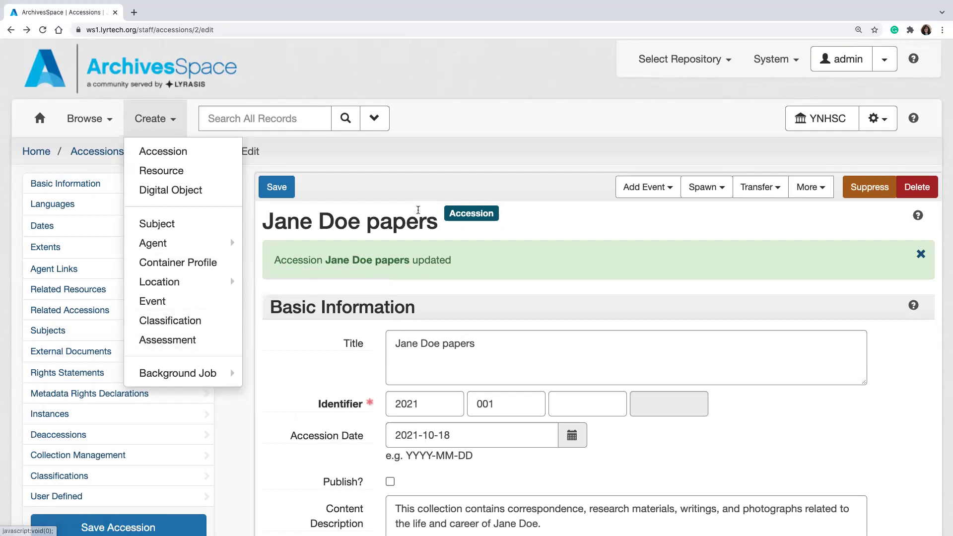
Close the Create dropdown and scroll down the Jane Doe papers accession form.
click(388, 198)
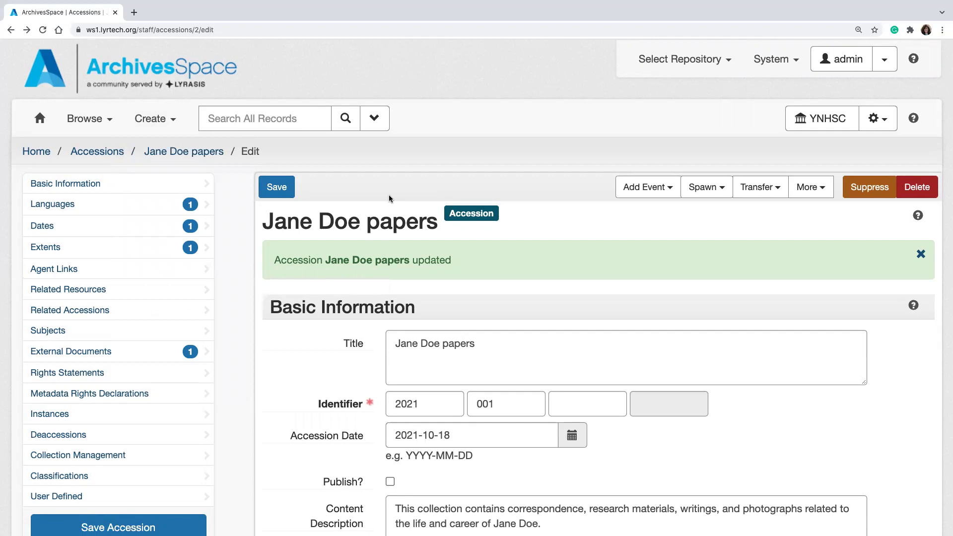
scroll(285, 353, down, 10)
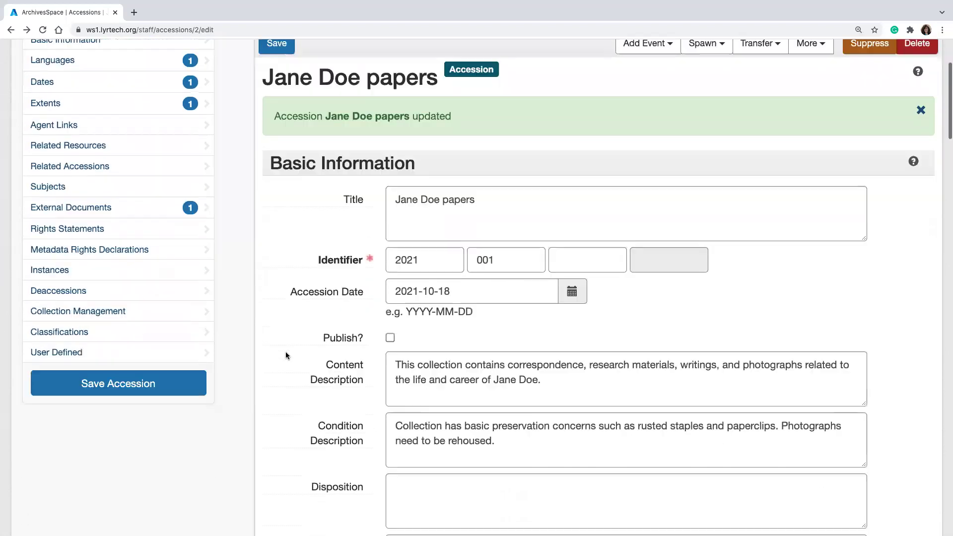
scroll(285, 354, down, 5)
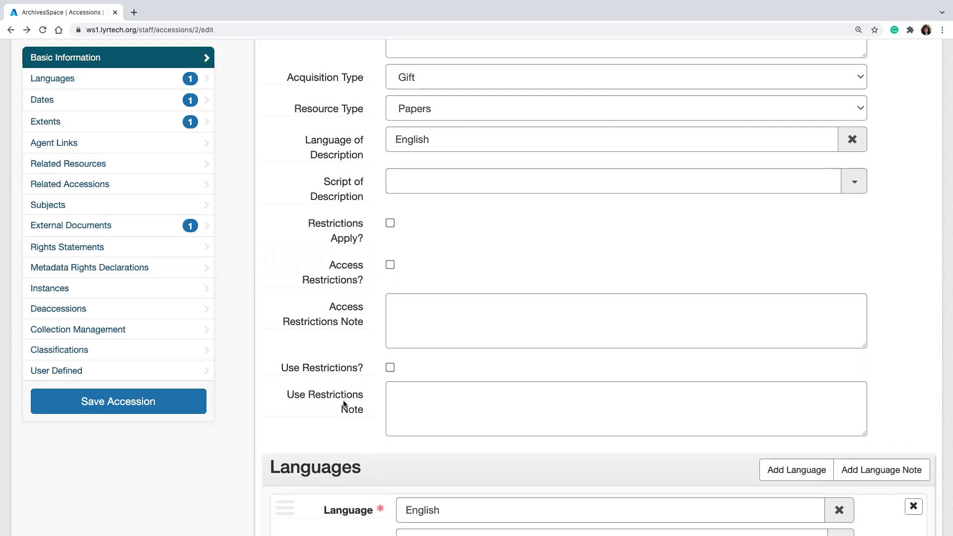
Scroll the accession form down to its English language entry and 1900-1990 Creation date.
mouse_move(345, 404)
scroll(344, 404, down, 3)
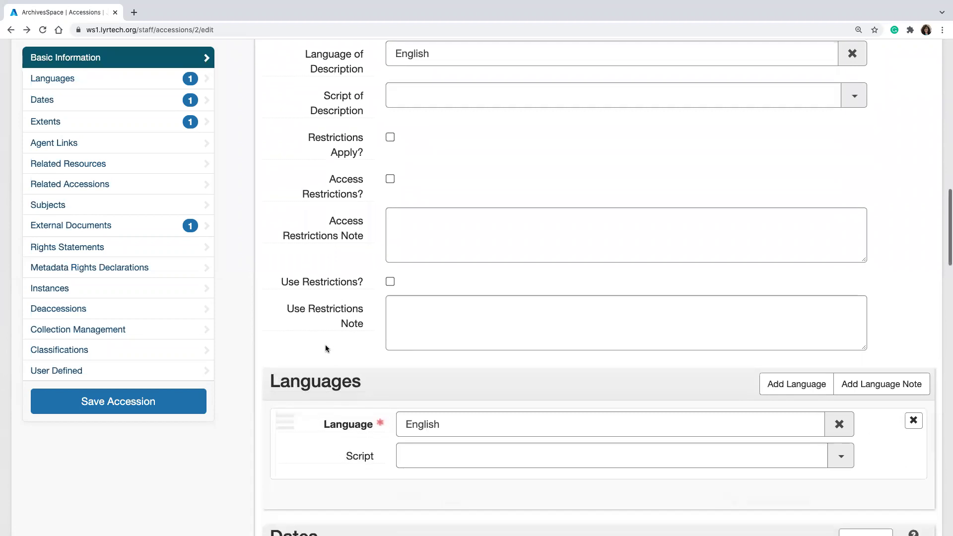
scroll(325, 345, down, 1)
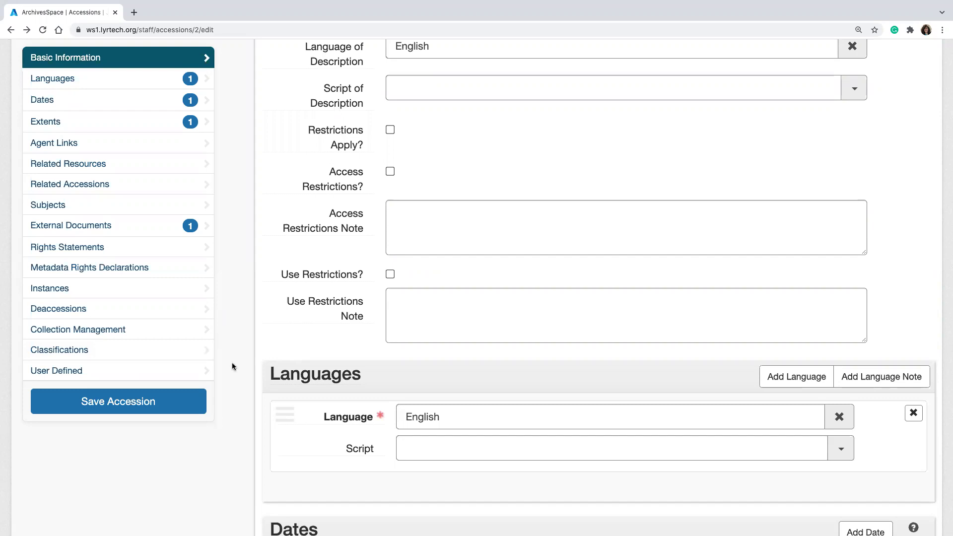
scroll(232, 366, down, 5)
scroll(232, 366, down, 2)
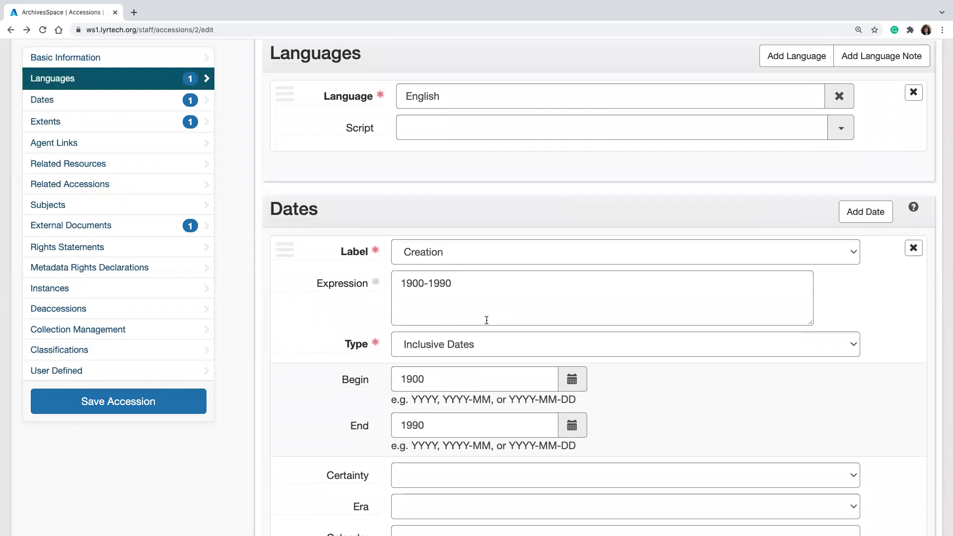
scroll(486, 320, down, 1)
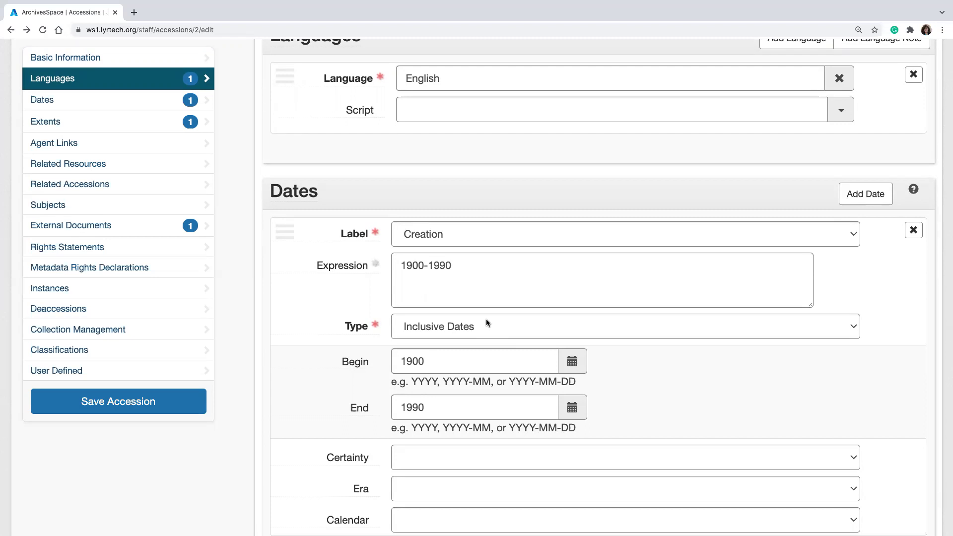
click(193, 400)
scroll(376, 276, up, 10)
Place the cursor in the Retention Rule field, then jump to the Collection Management section.
scroll(377, 284, up, 5)
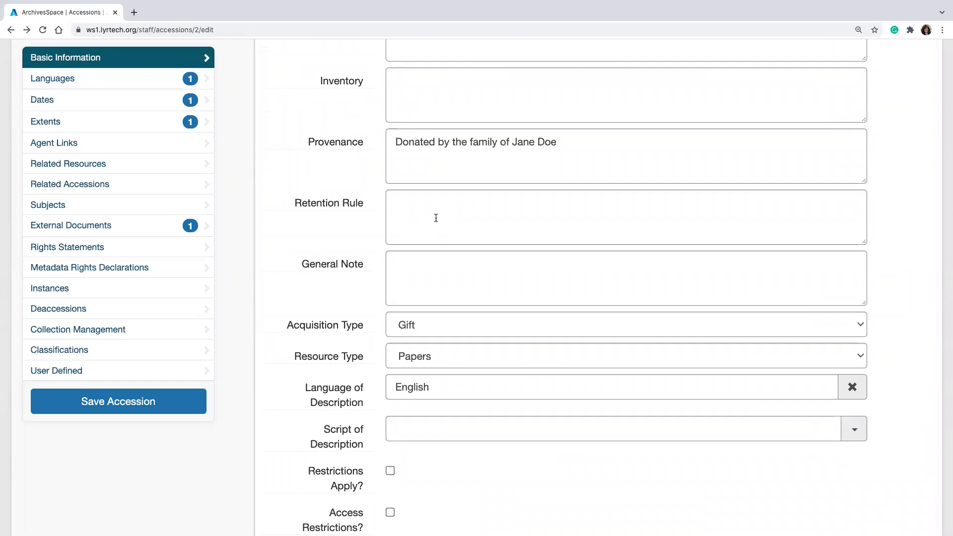
click(424, 216)
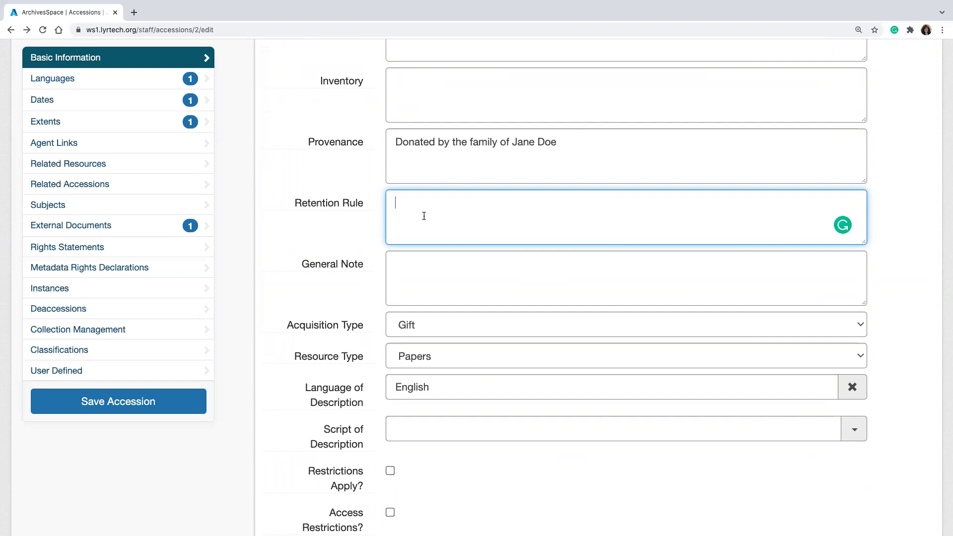
click(128, 329)
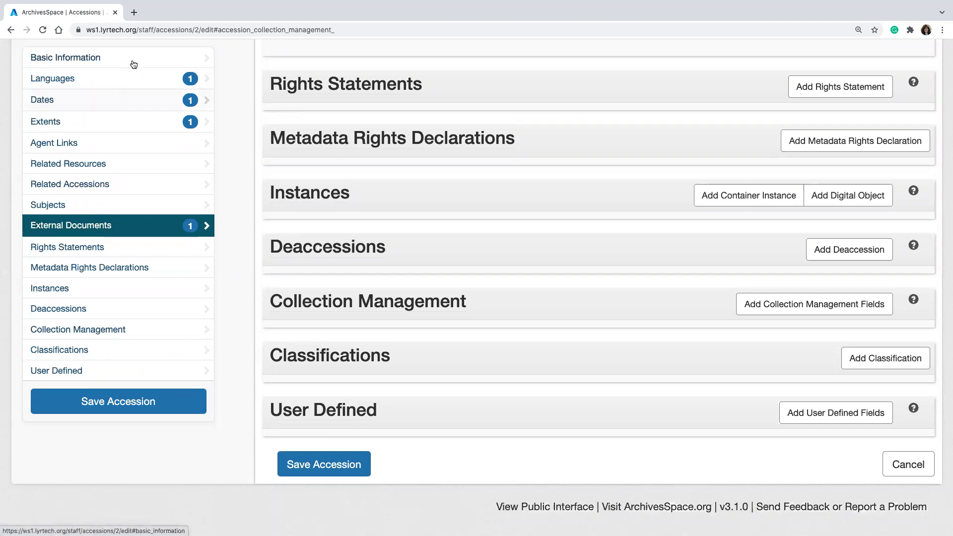
Jump to Basic Information and scroll through the accession form, ending back at the top.
click(186, 58)
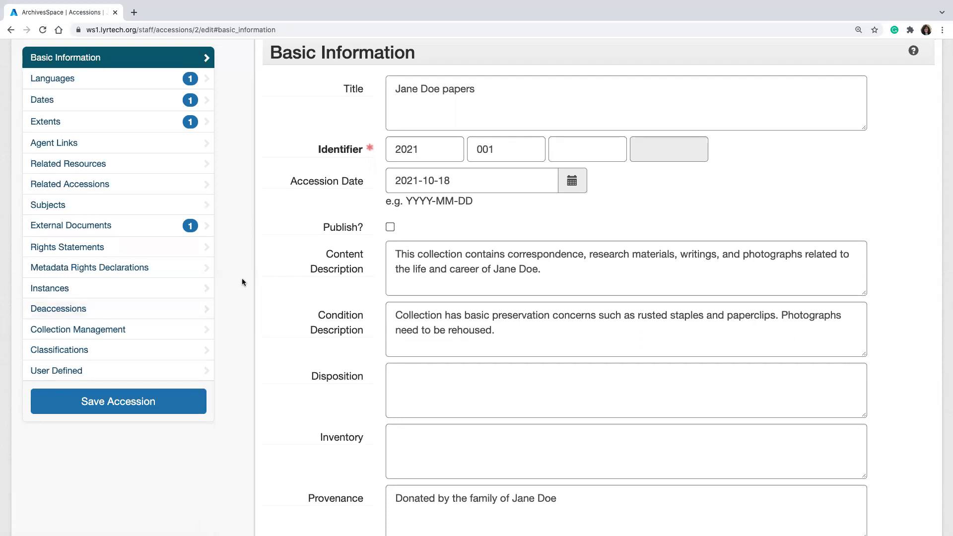
mouse_move(264, 234)
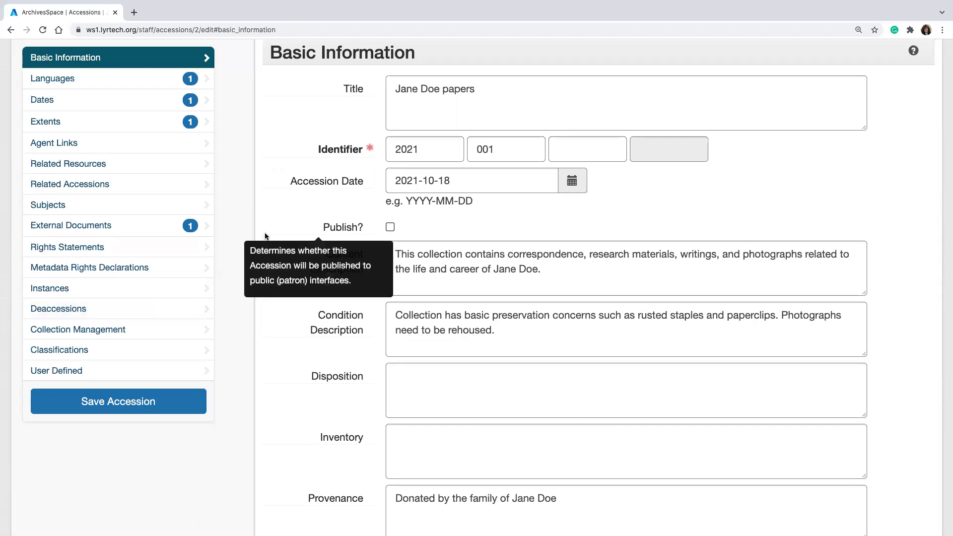
scroll(222, 399, down, 10)
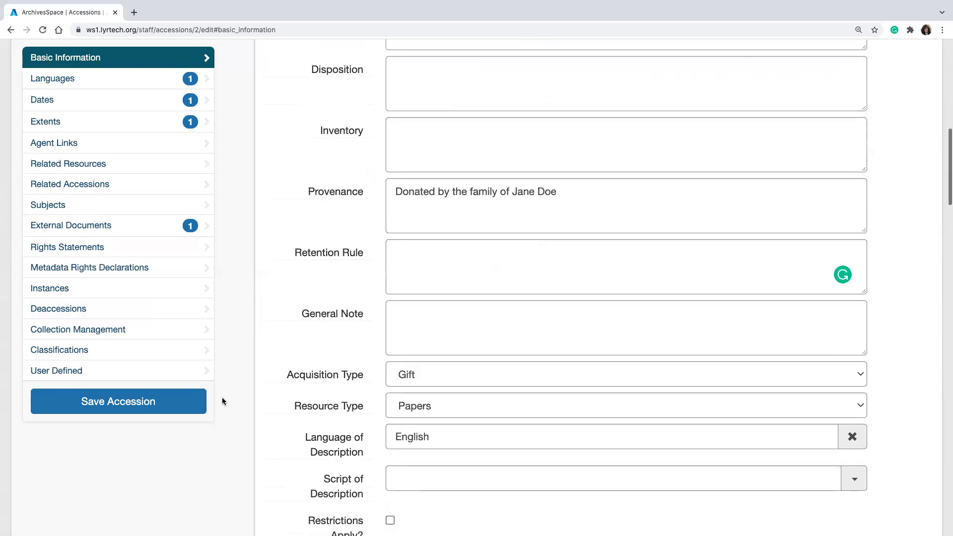
scroll(222, 399, down, 15)
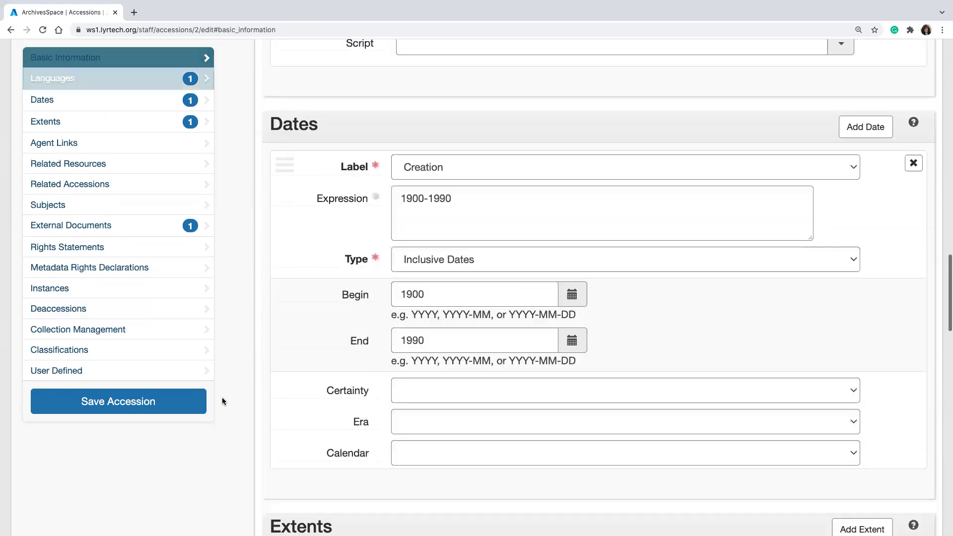
scroll(221, 400, down, 3)
scroll(222, 400, up, 20)
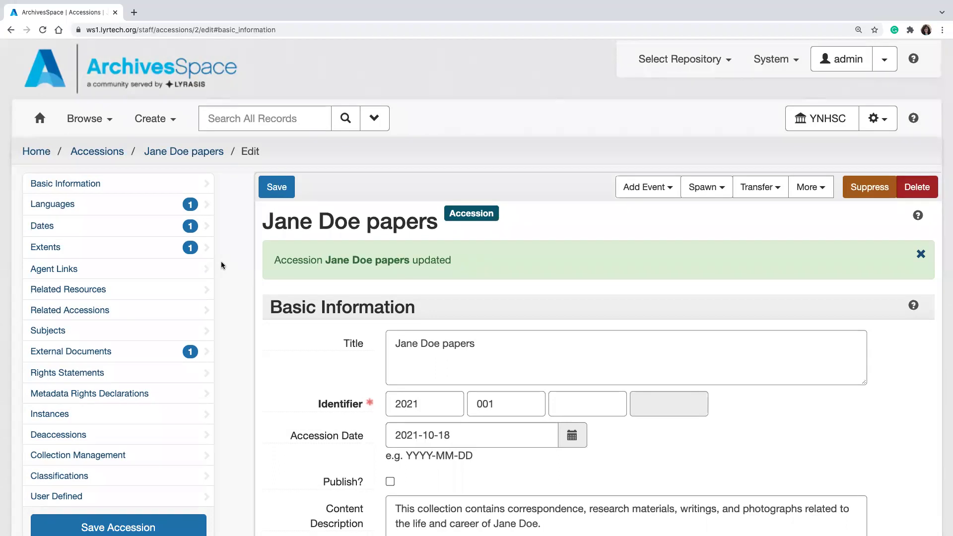
scroll(242, 280, down, 9)
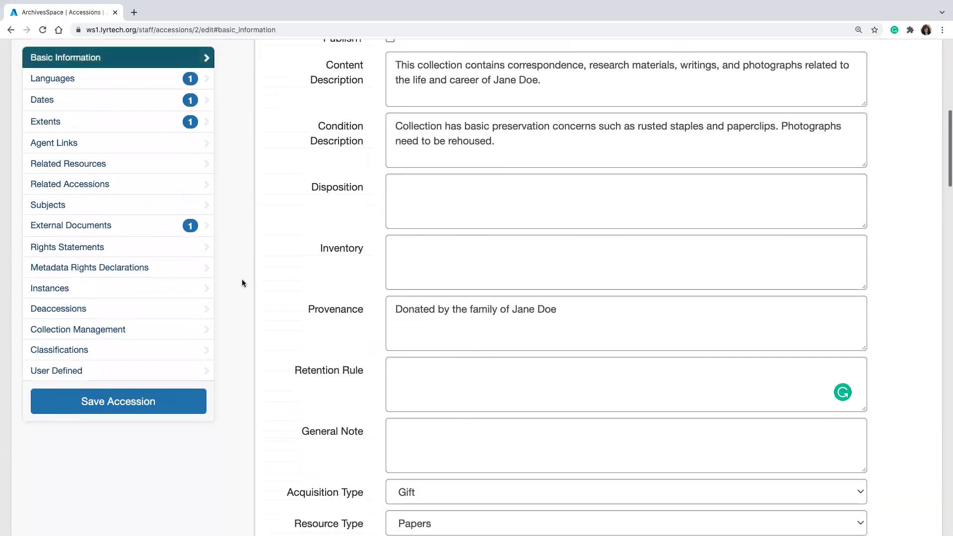
scroll(242, 279, down, 1)
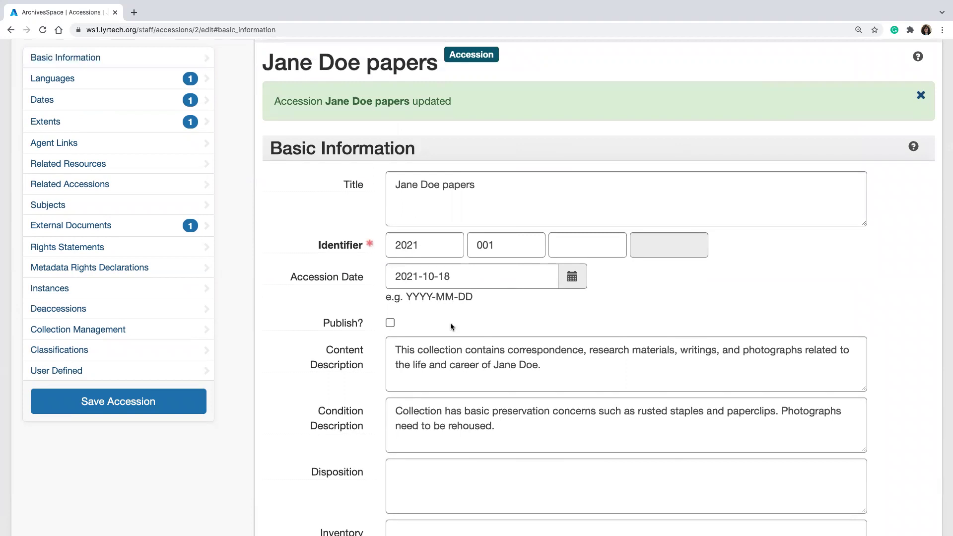
scroll(450, 322, down, 1)
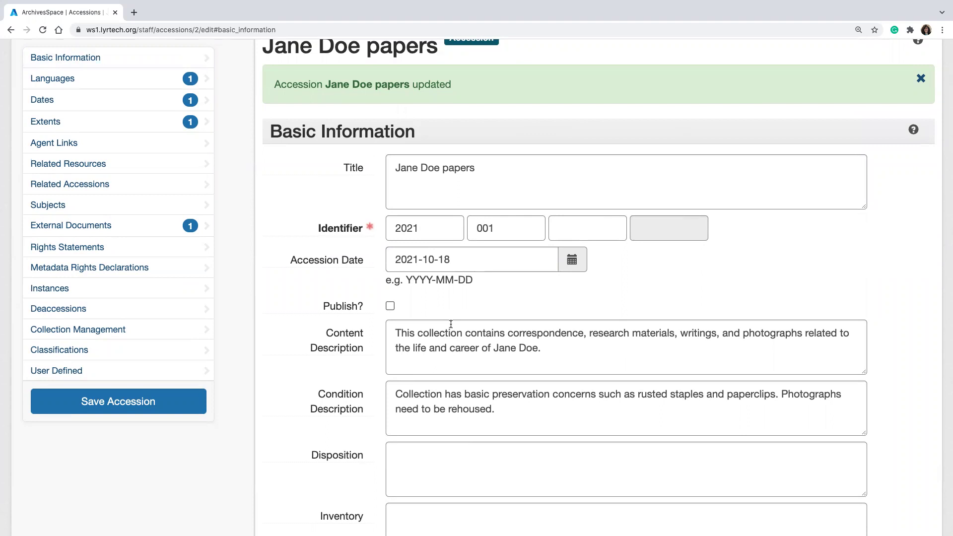
scroll(451, 324, down, 8)
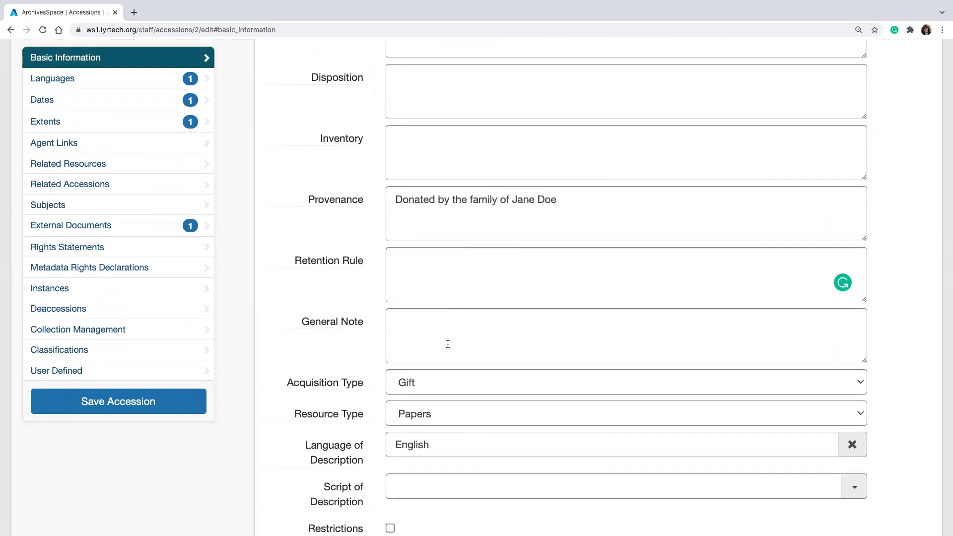
scroll(448, 344, up, 9)
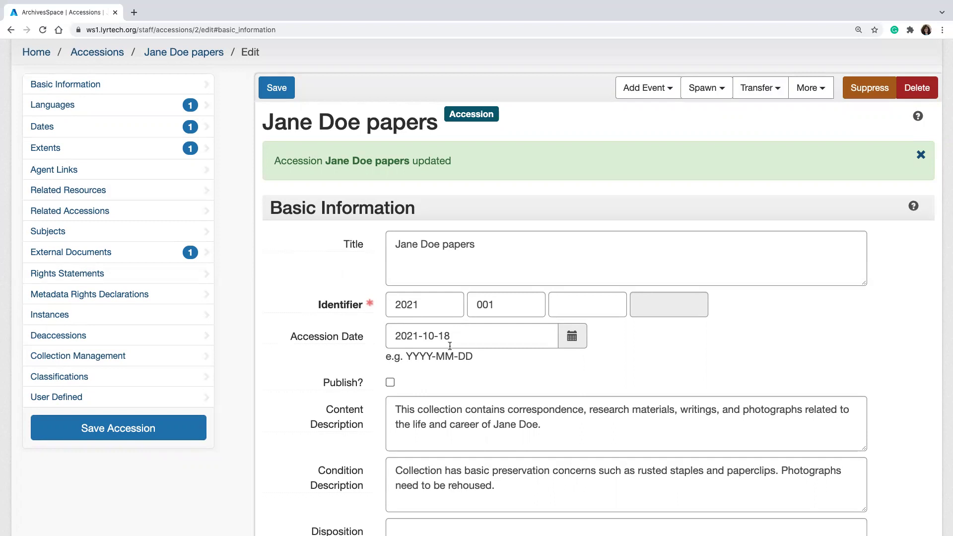
scroll(556, 352, up, 3)
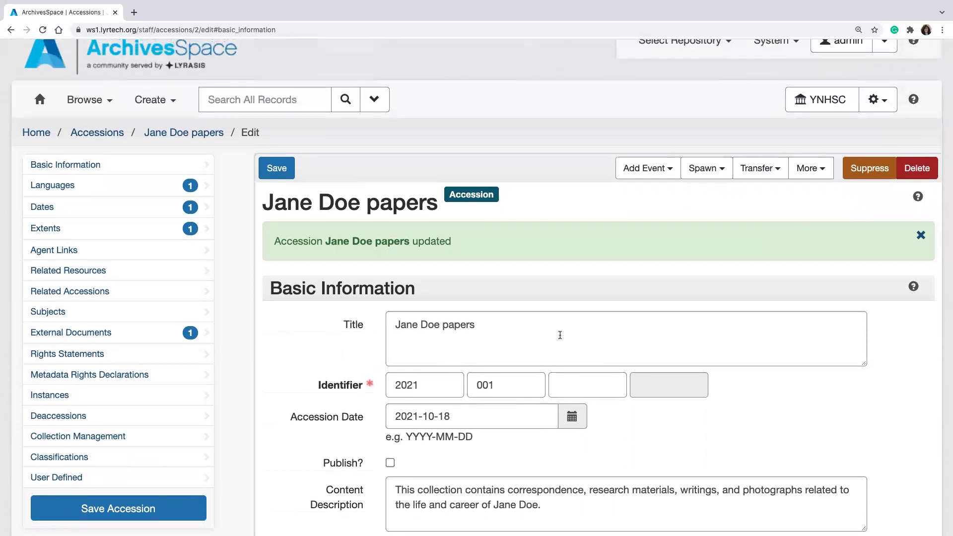
mouse_move(283, 383)
click(807, 170)
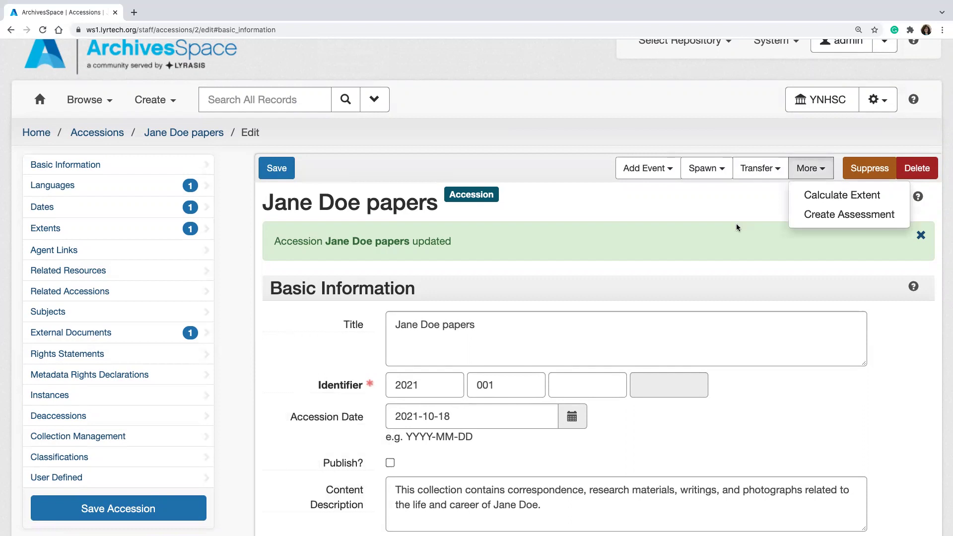
click(707, 213)
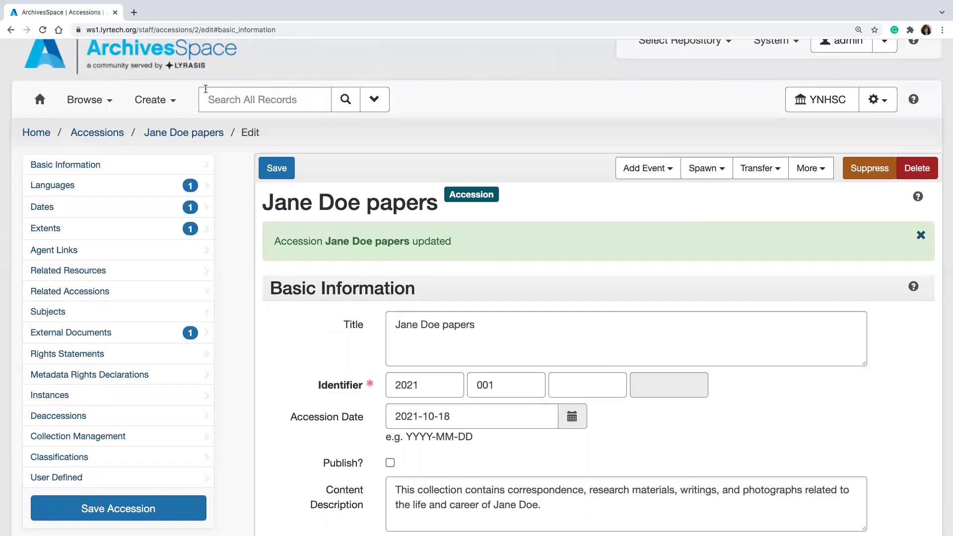
click(97, 103)
Browse the Accessions list and download it as a CSV file.
click(99, 132)
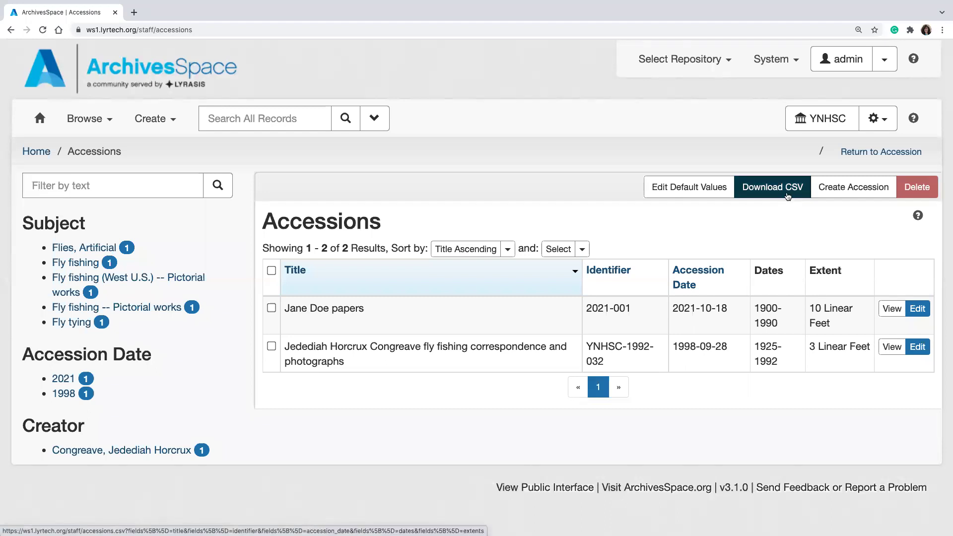
click(788, 196)
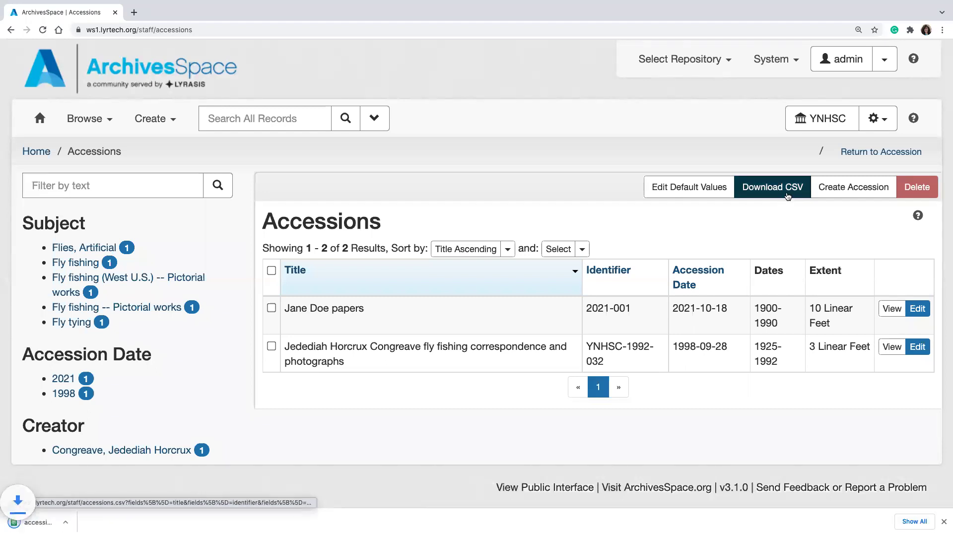
mouse_move(901, 531)
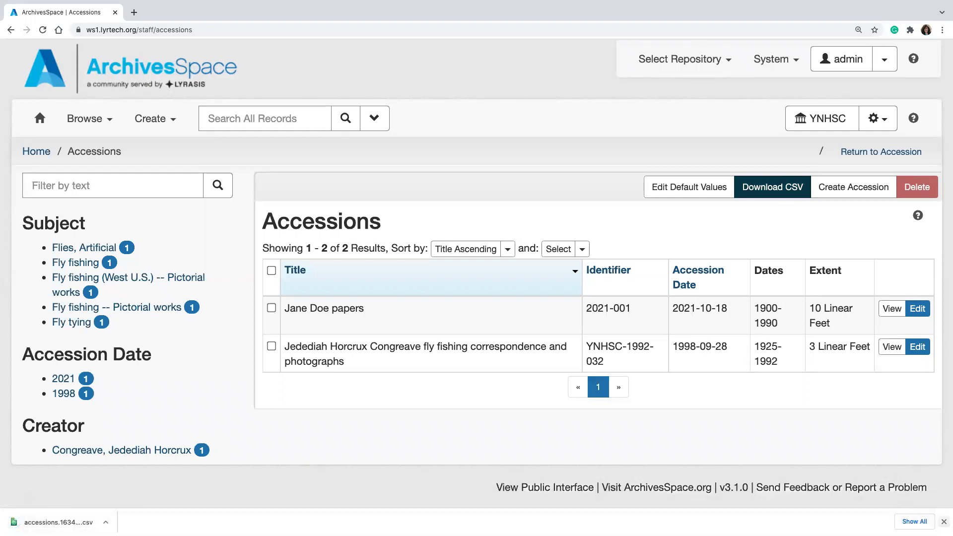
click(943, 521)
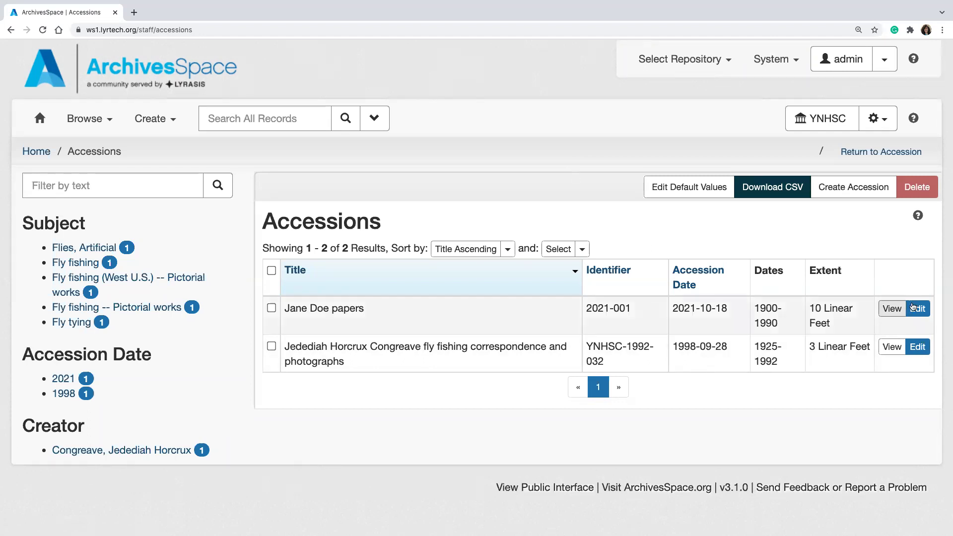
Edit the Jane Doe papers accession and review its content, condition and provenance descriptions.
click(919, 312)
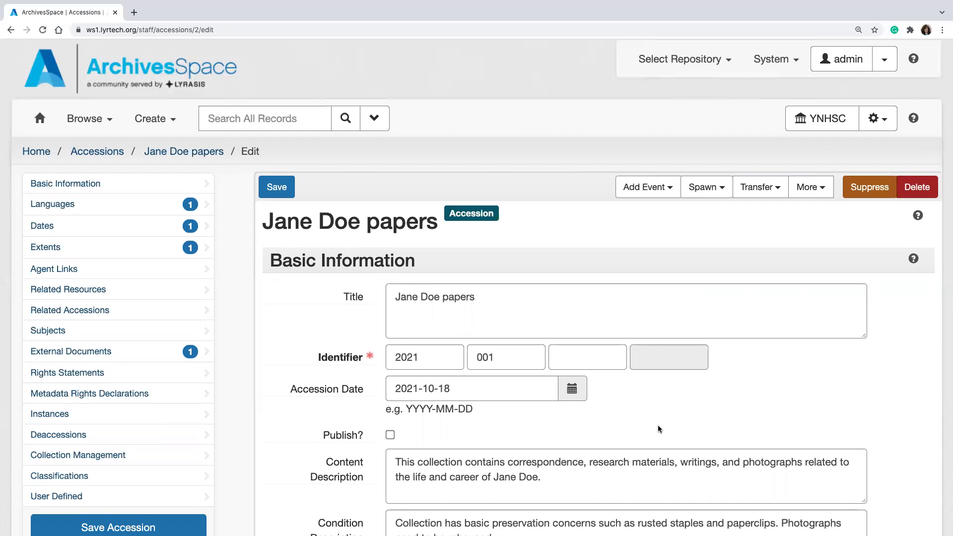
scroll(658, 428, down, 3)
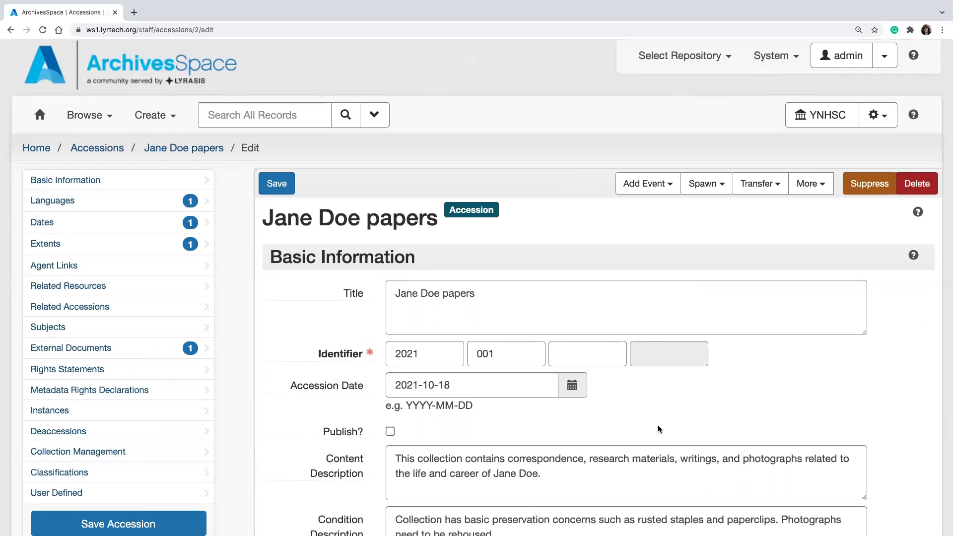
scroll(658, 425, down, 2)
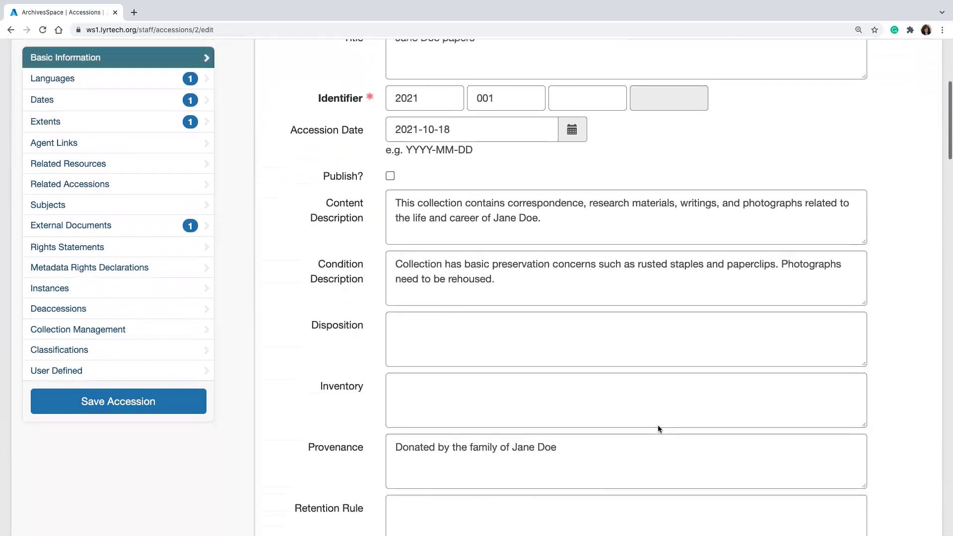
scroll(658, 425, down, 1)
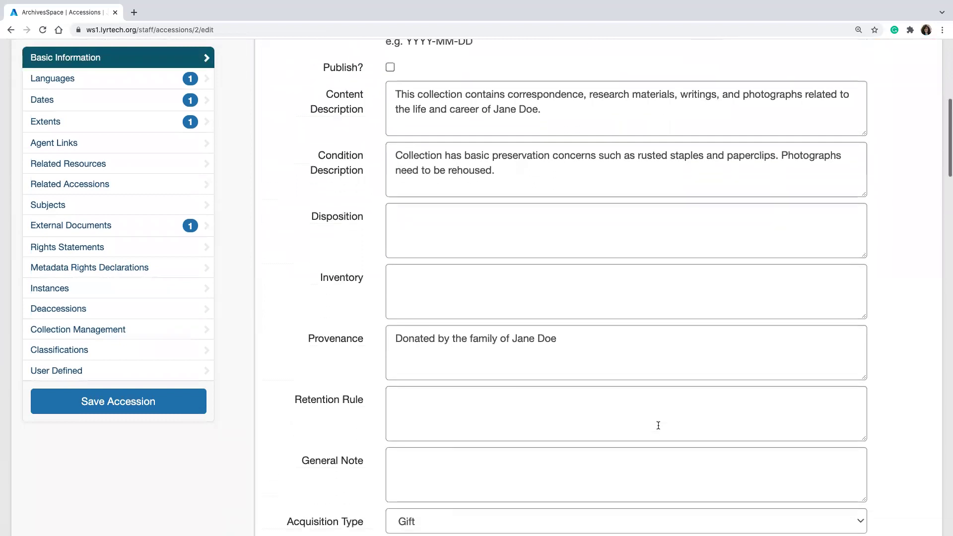
scroll(658, 425, down, 2)
scroll(657, 425, down, 4)
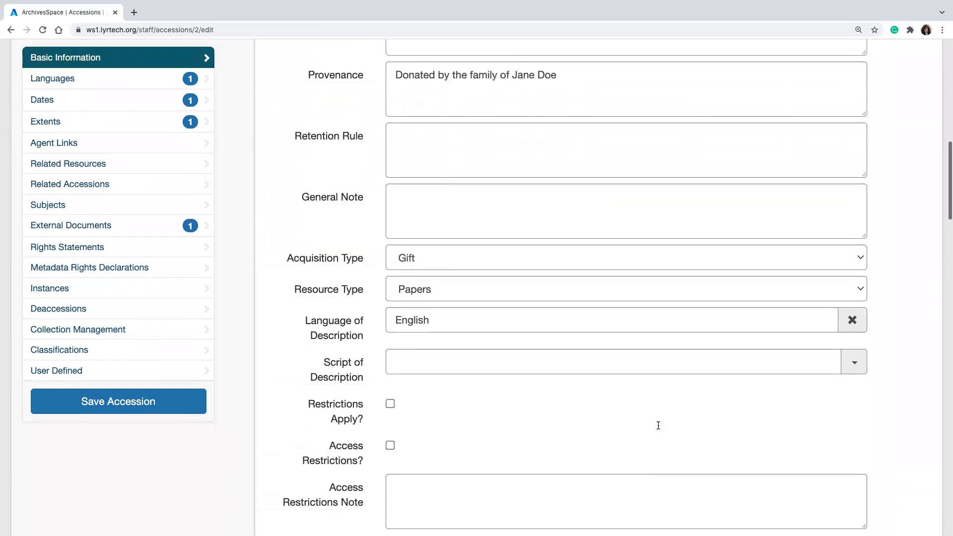
scroll(658, 425, up, 1)
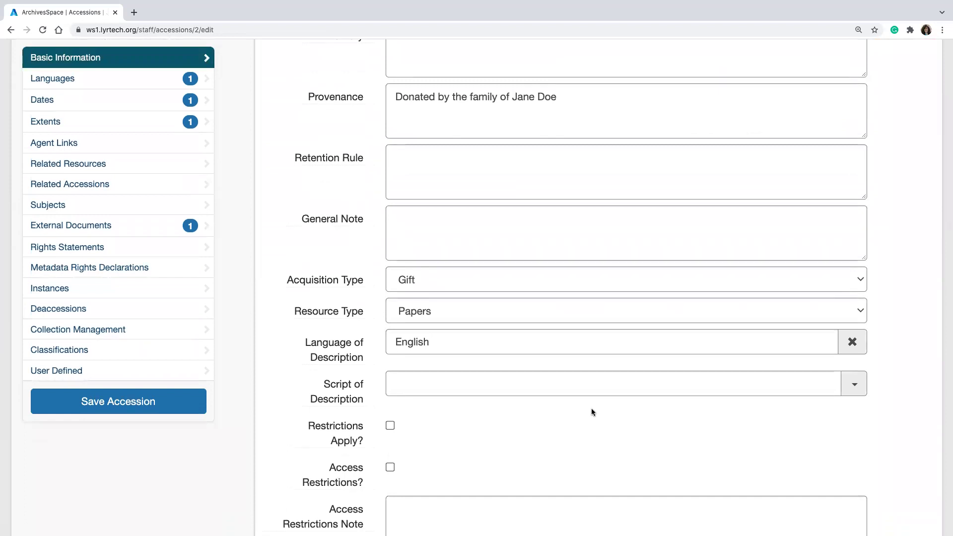
scroll(592, 409, down, 3)
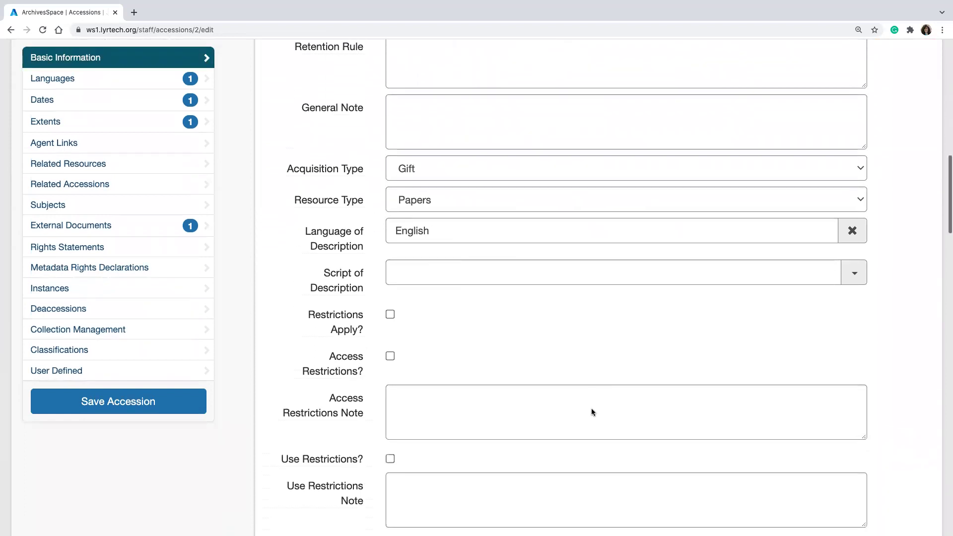
scroll(591, 411, up, 1)
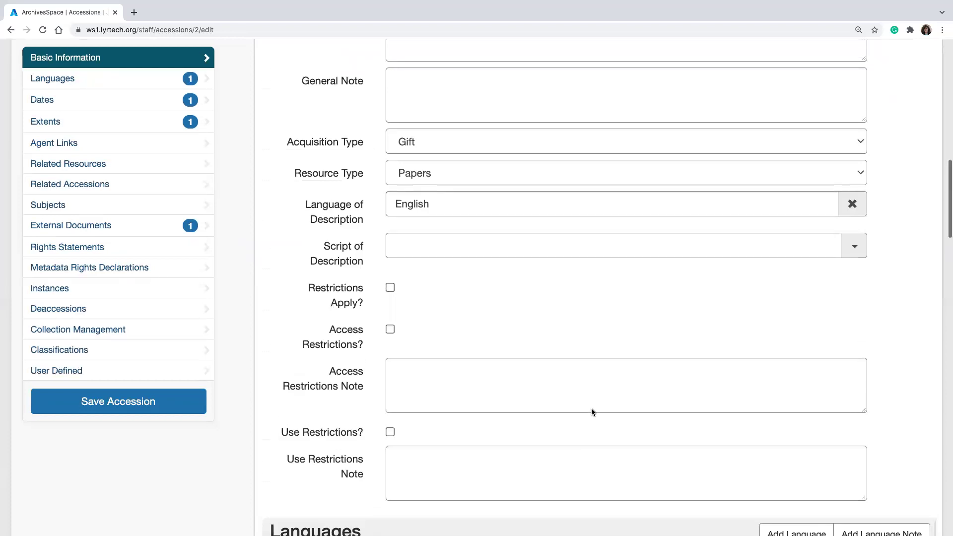
scroll(591, 409, up, 6)
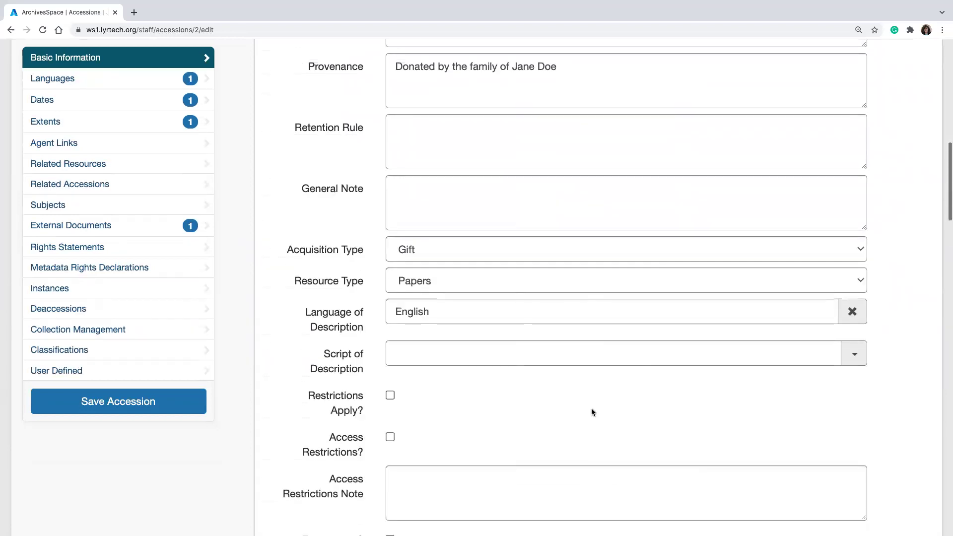
scroll(591, 414, up, 1)
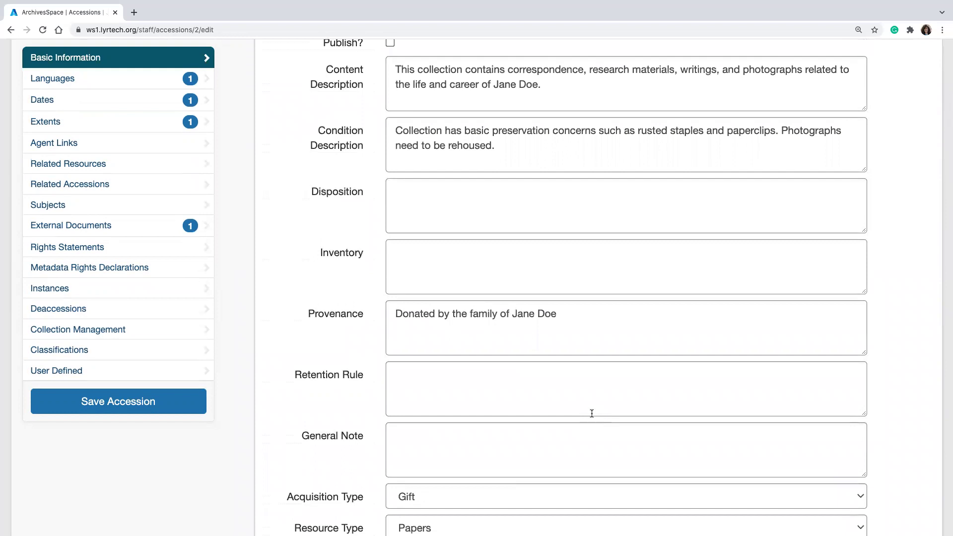
mouse_move(350, 434)
mouse_move(346, 256)
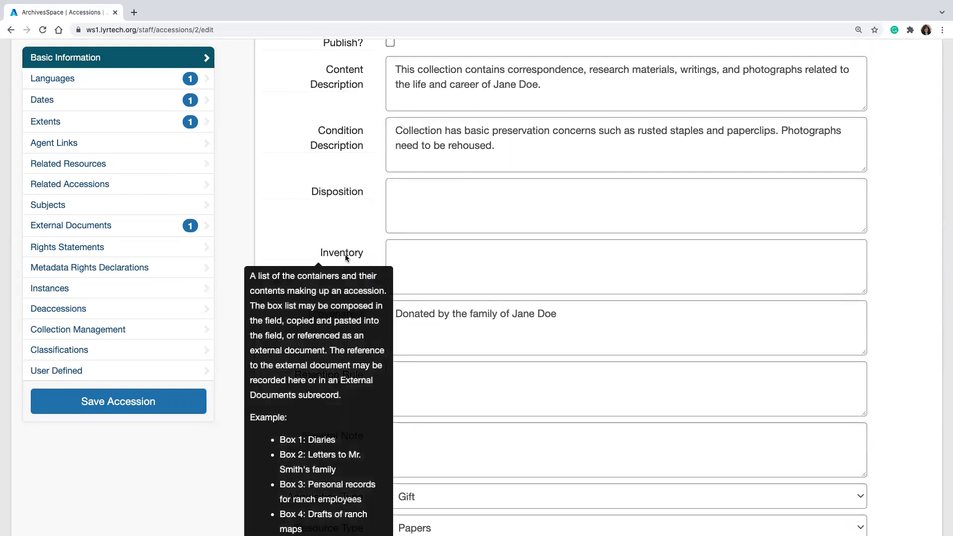
mouse_move(341, 192)
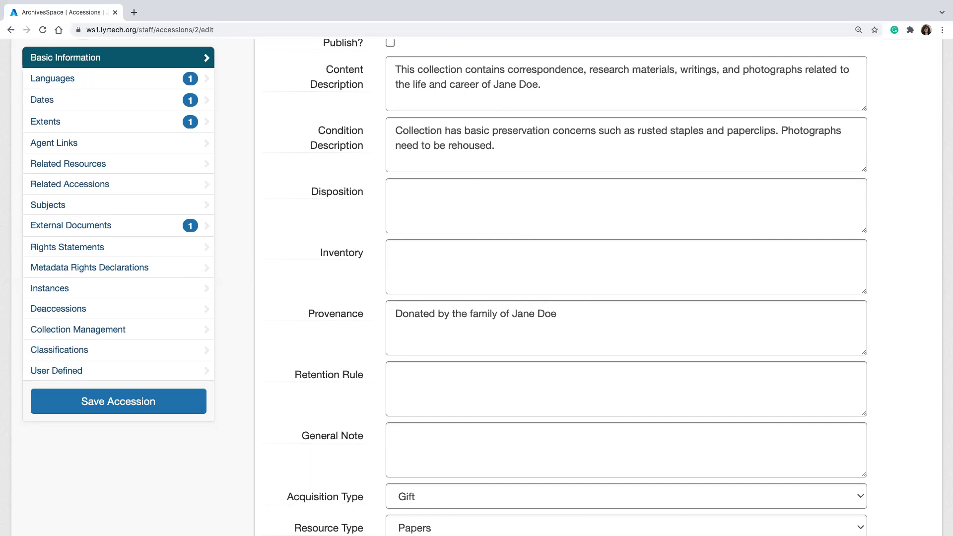
scroll(362, 296, up, 8)
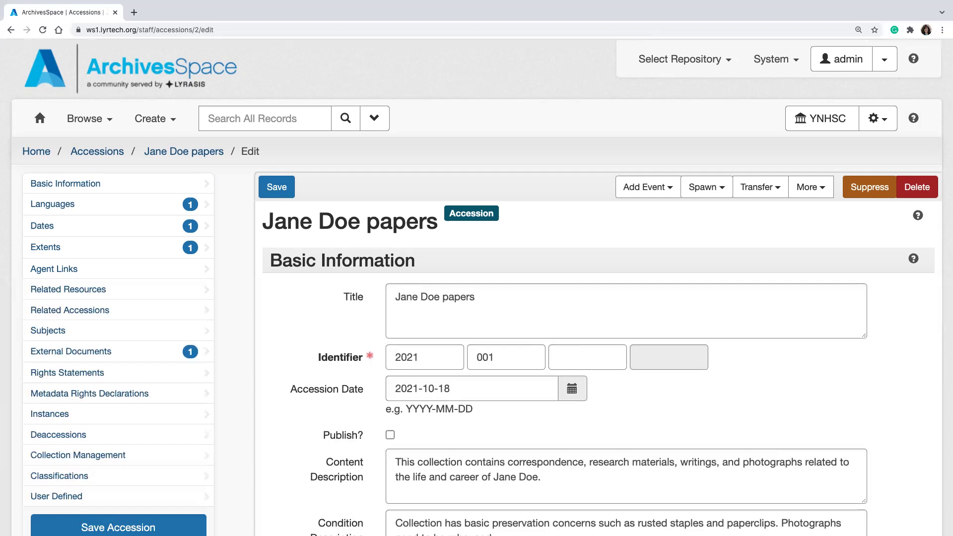
scroll(263, 341, down, 4)
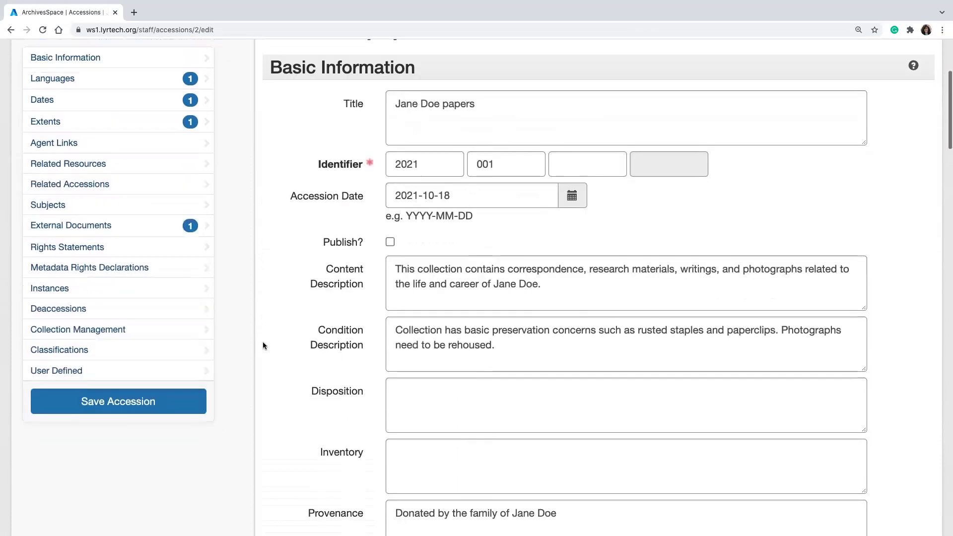
scroll(263, 342, down, 15)
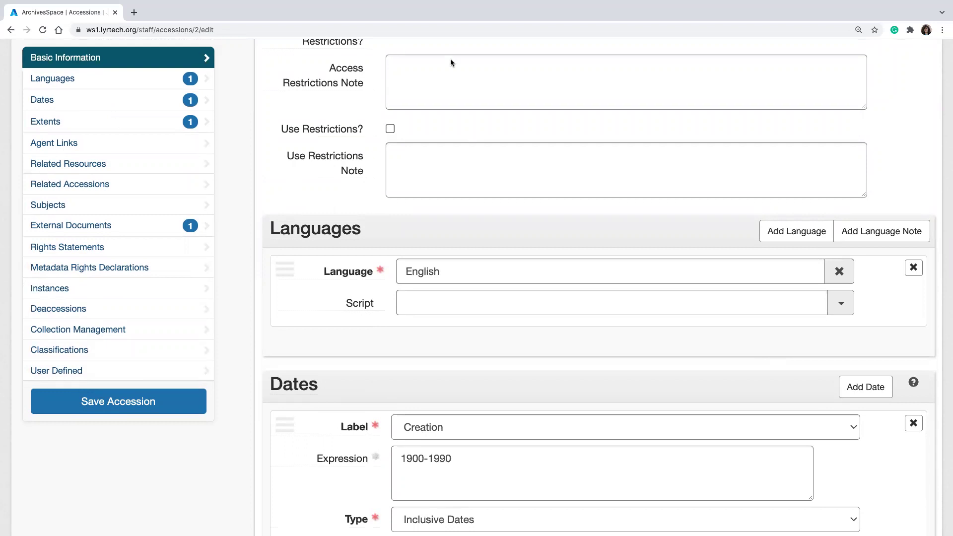
Add a second language entry and browse the language options without choosing one.
click(812, 232)
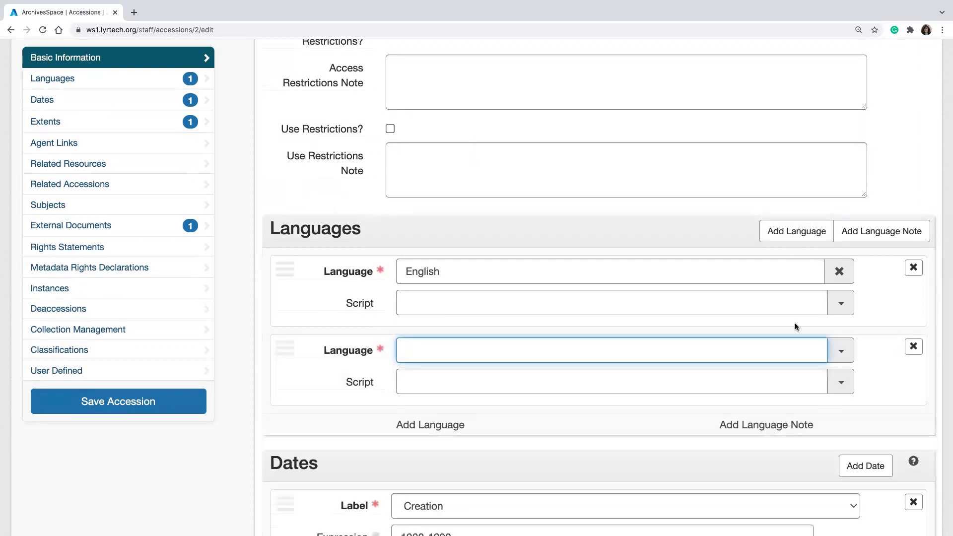
click(840, 353)
click(841, 353)
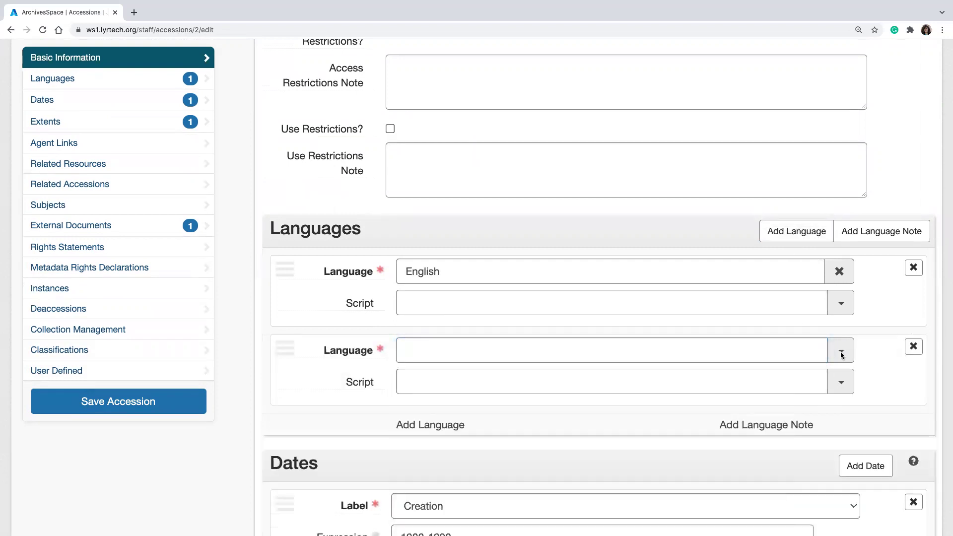
click(840, 353)
scroll(624, 481, down, 3)
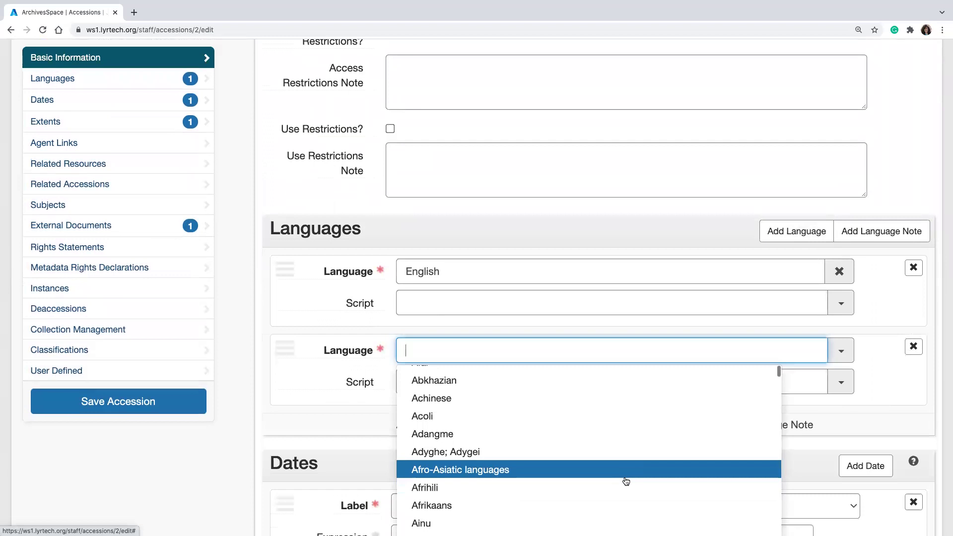
scroll(625, 481, down, 8)
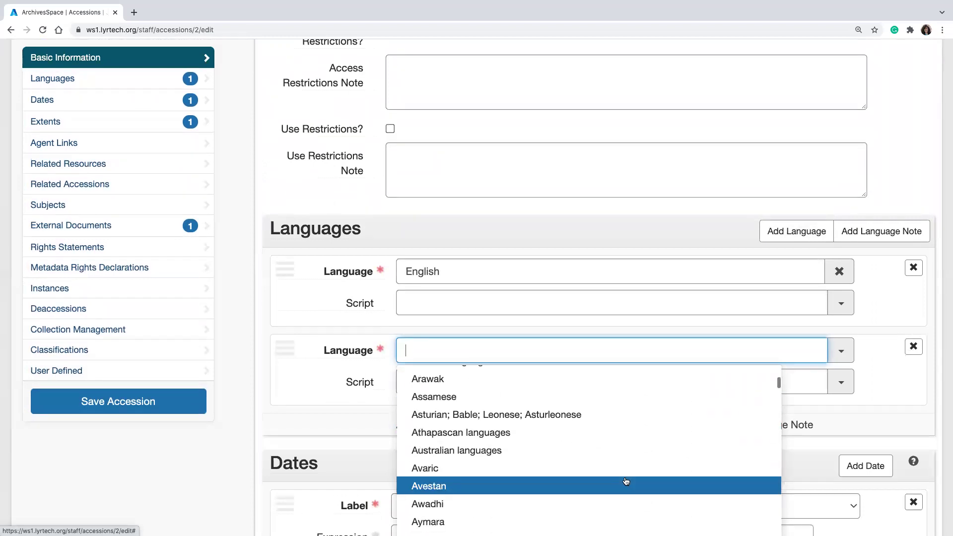
scroll(626, 481, down, 3)
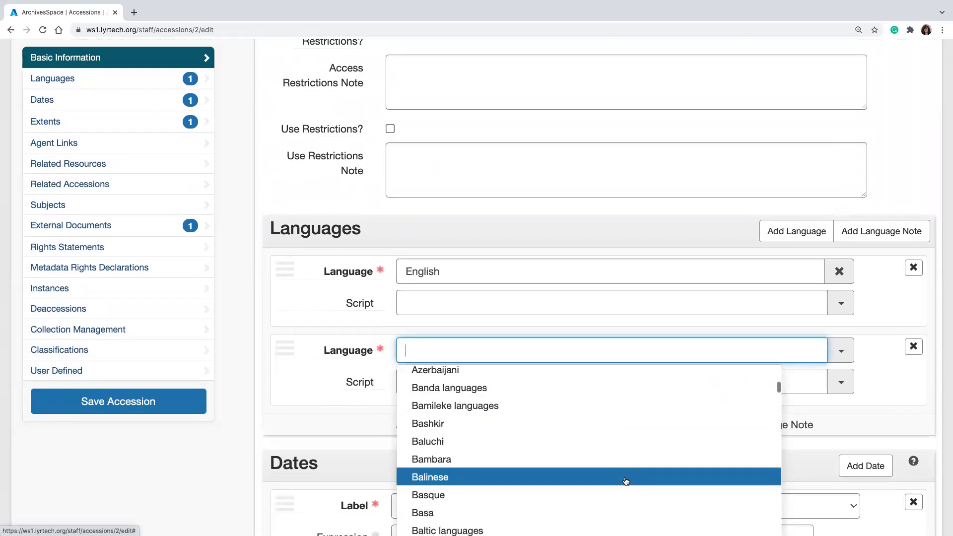
scroll(833, 425, down, 3)
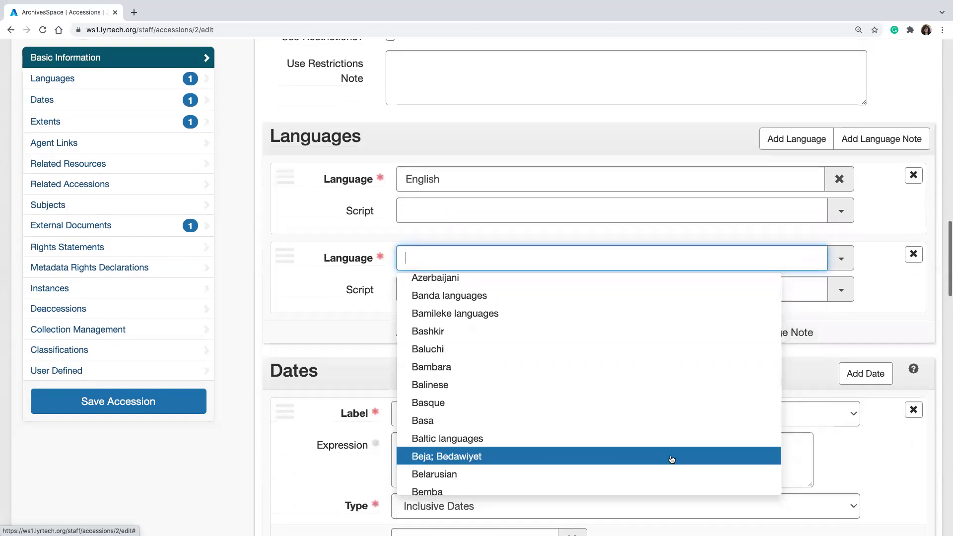
scroll(671, 459, down, 5)
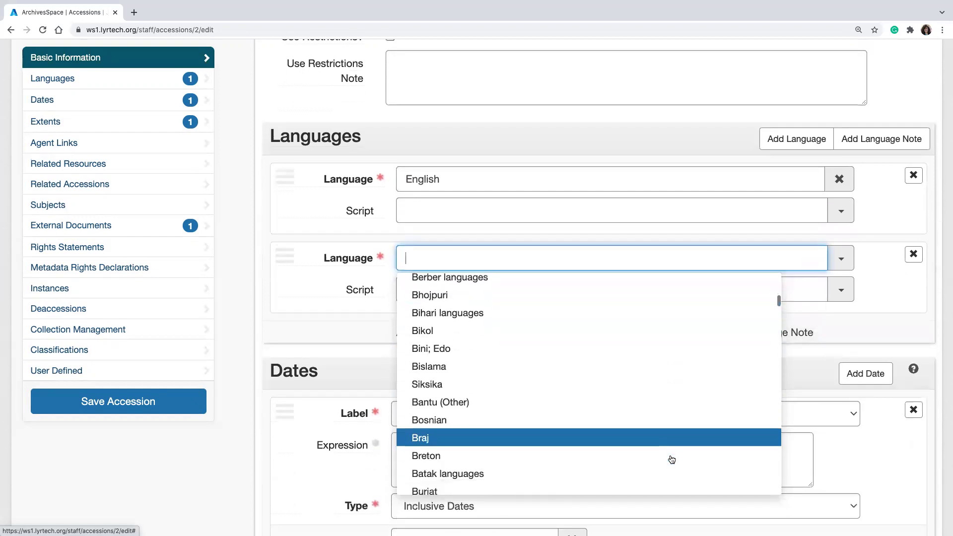
click(843, 259)
Review the Extent Type options, keeping Linear Feet selected.
scroll(700, 367, down, 9)
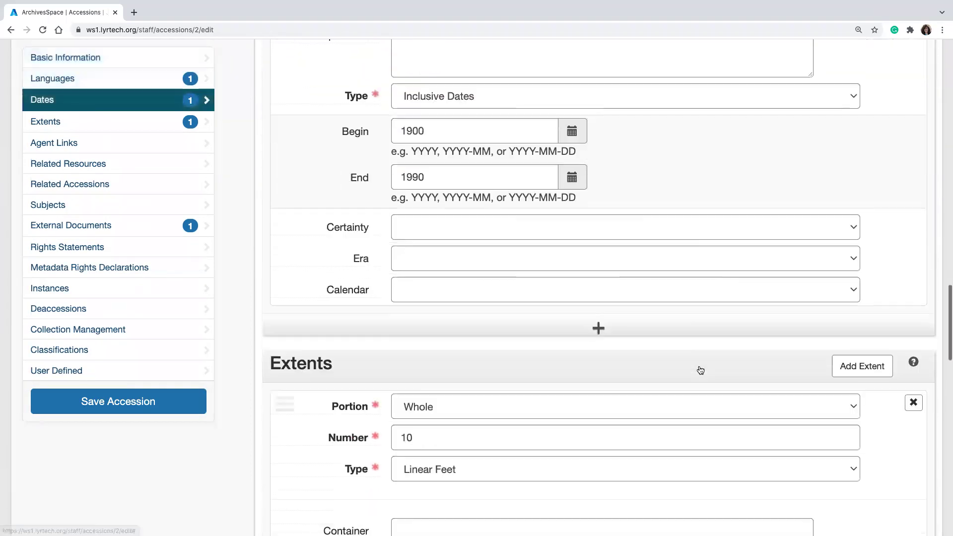
click(620, 350)
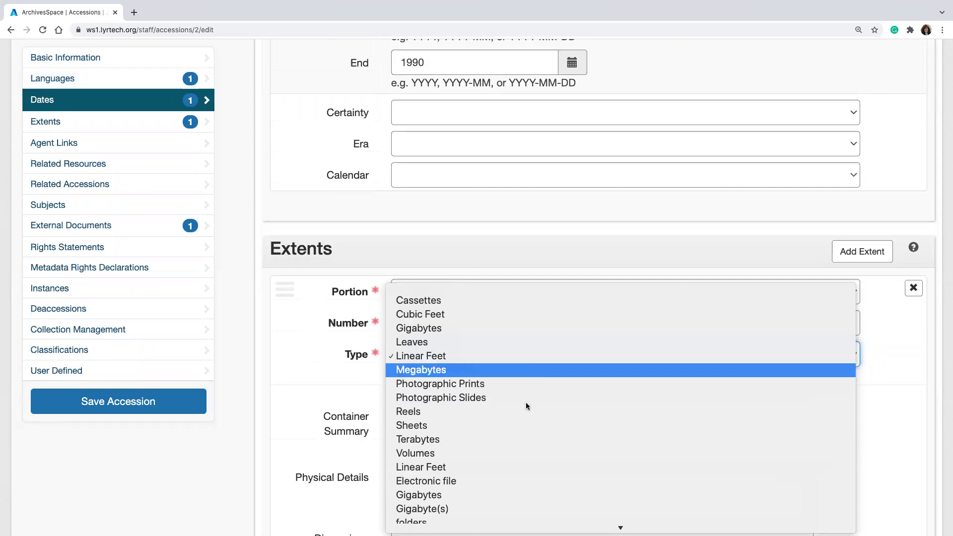
scroll(529, 461, down, 2)
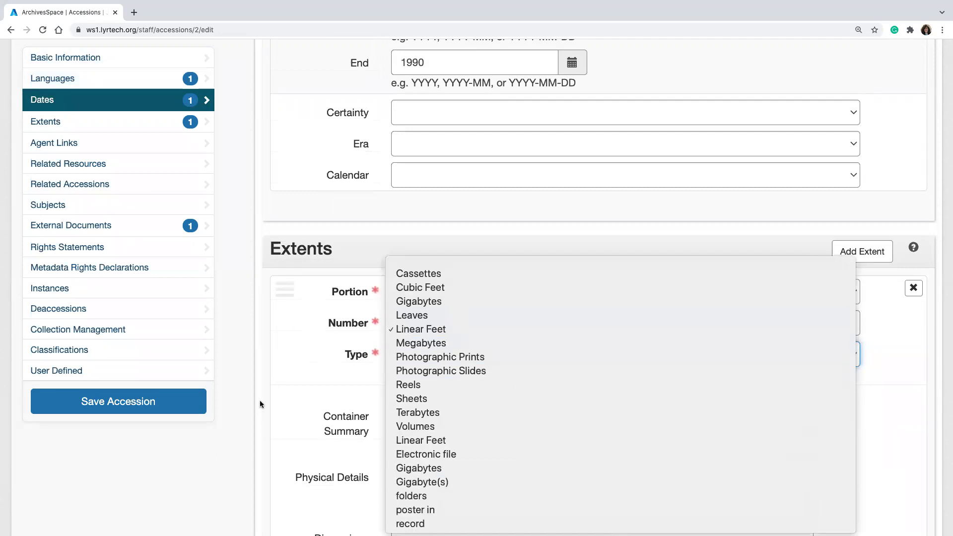
click(326, 371)
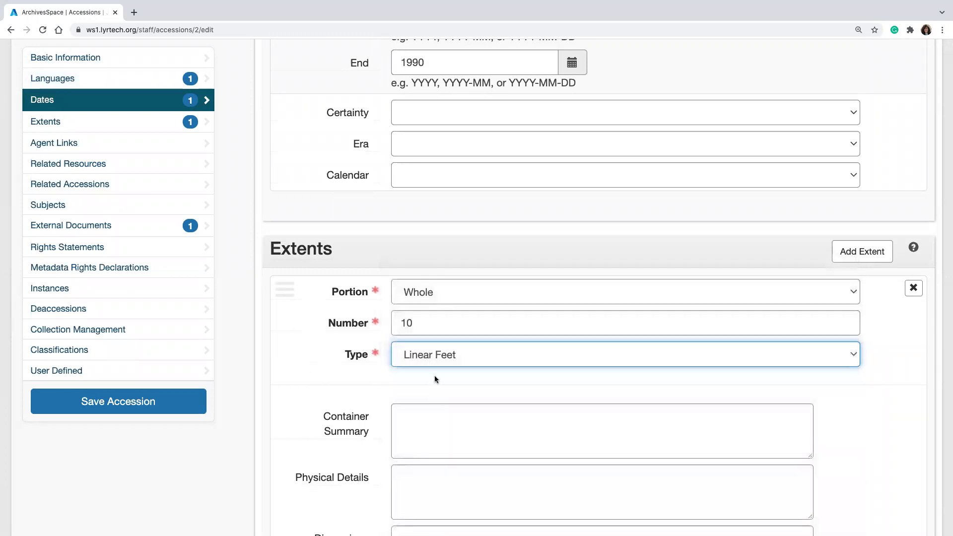
scroll(434, 375, up, 5)
scroll(434, 376, up, 6)
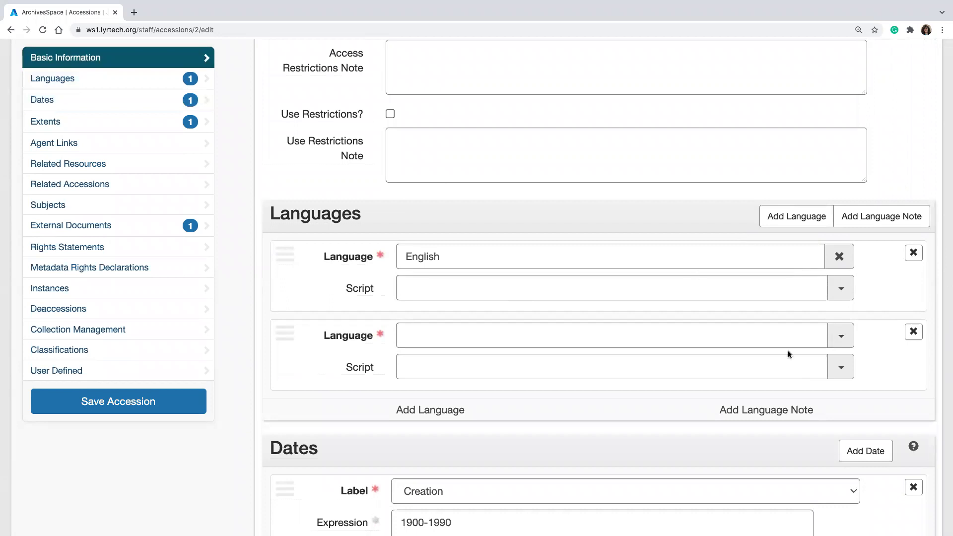
Delete the empty second Language entry and confirm the removal.
click(914, 331)
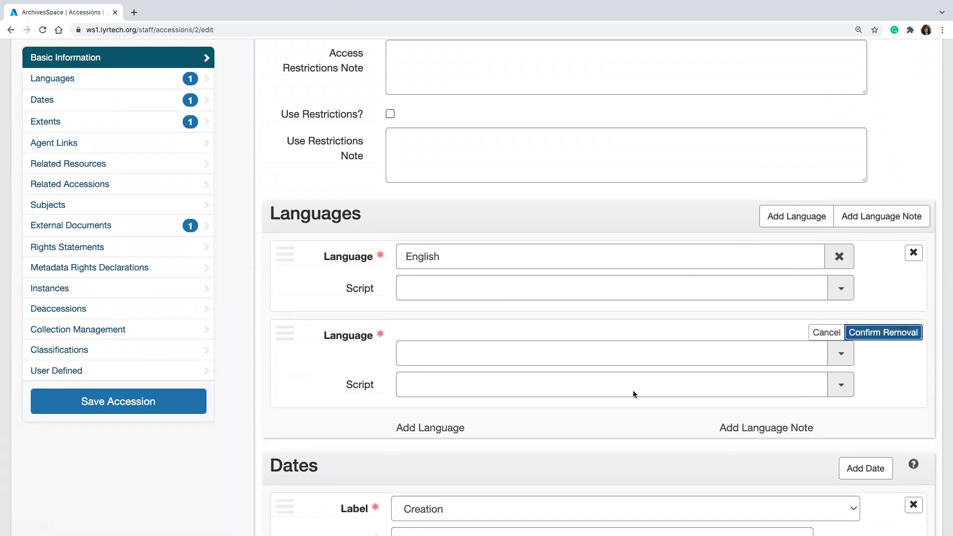
click(869, 336)
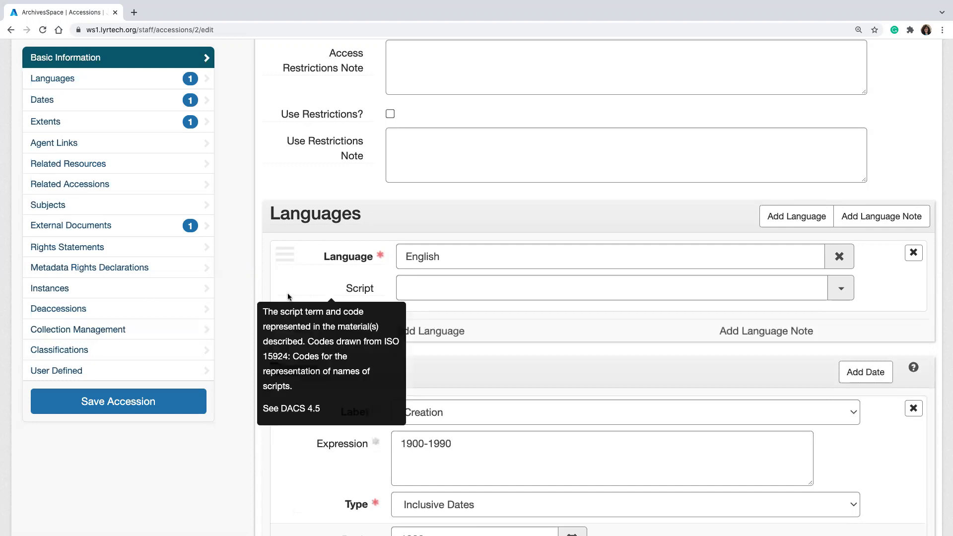
Scroll back up to the top of the accession edit form.
scroll(234, 329, up, 3)
scroll(234, 328, up, 12)
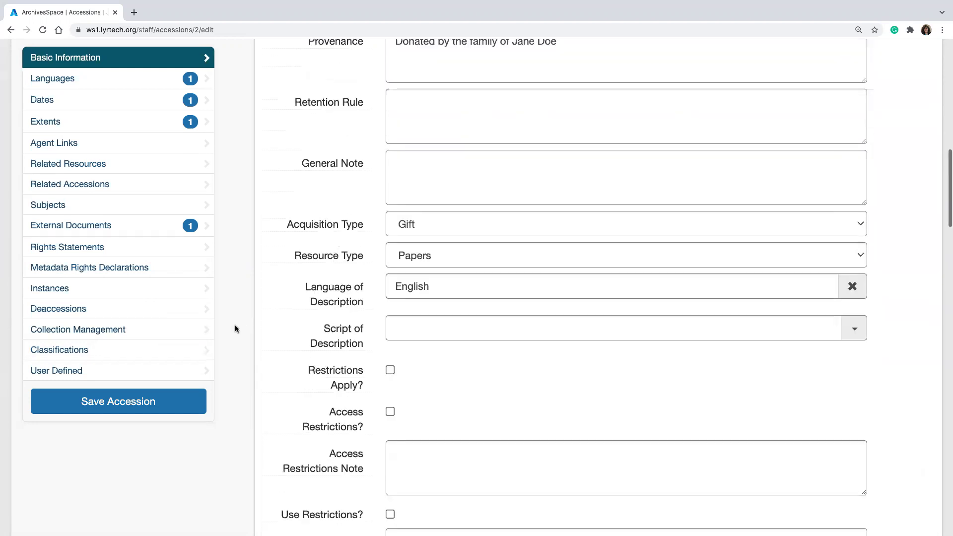
scroll(236, 329, up, 3)
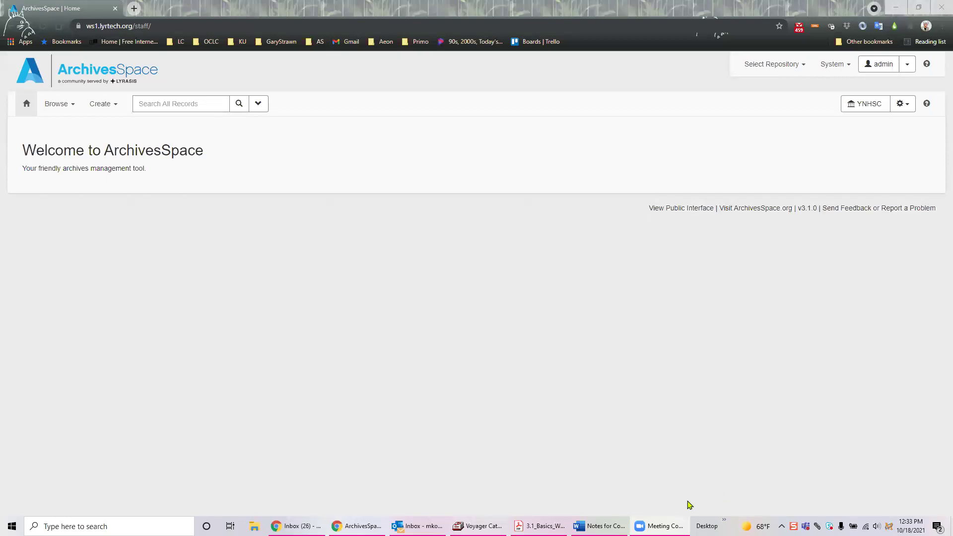
Start a blank Resource record from the Create menu.
click(102, 105)
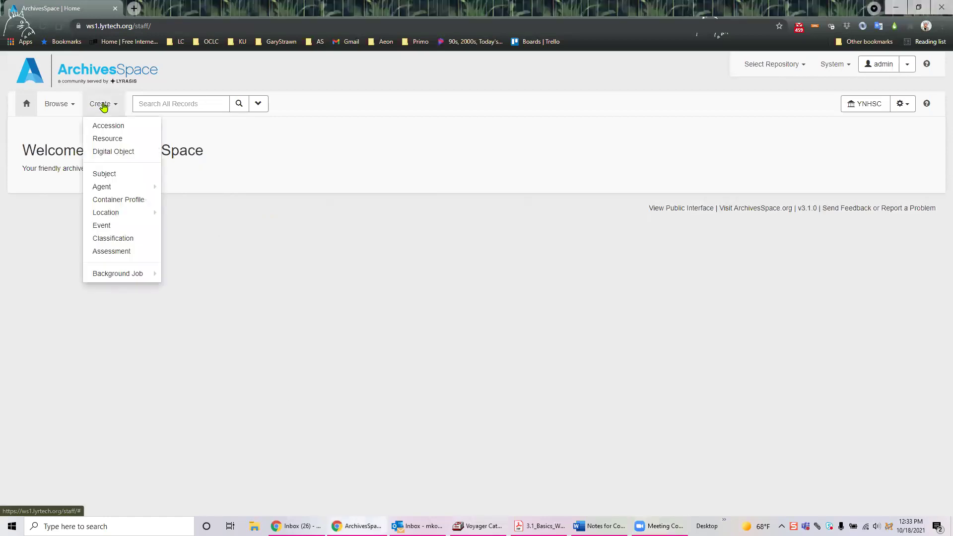
click(103, 142)
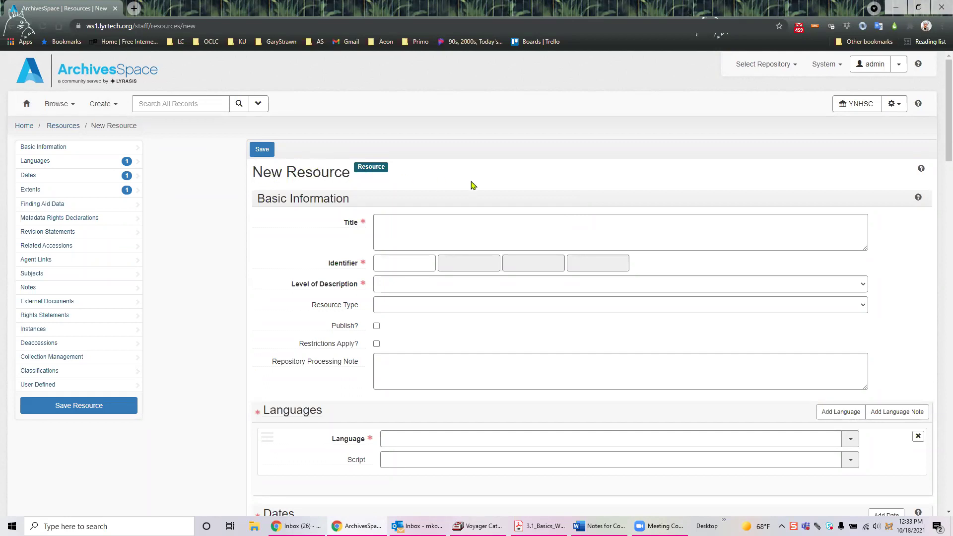
click(402, 223)
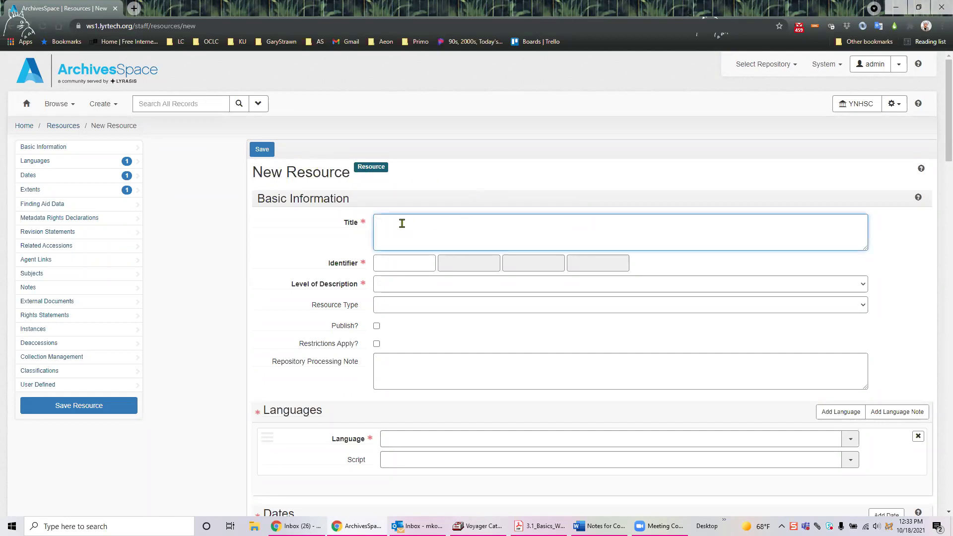
scroll(480, 164, down, 5)
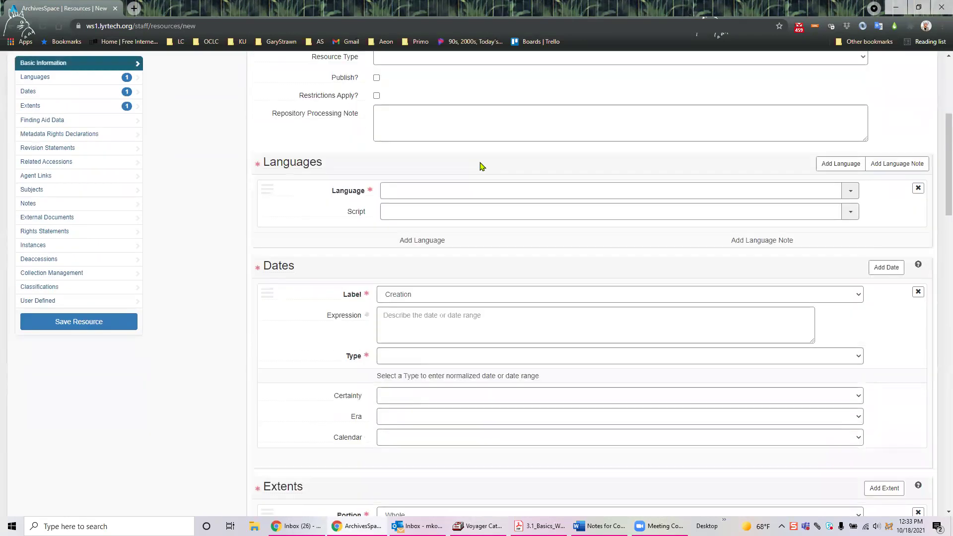
scroll(479, 180, up, 5)
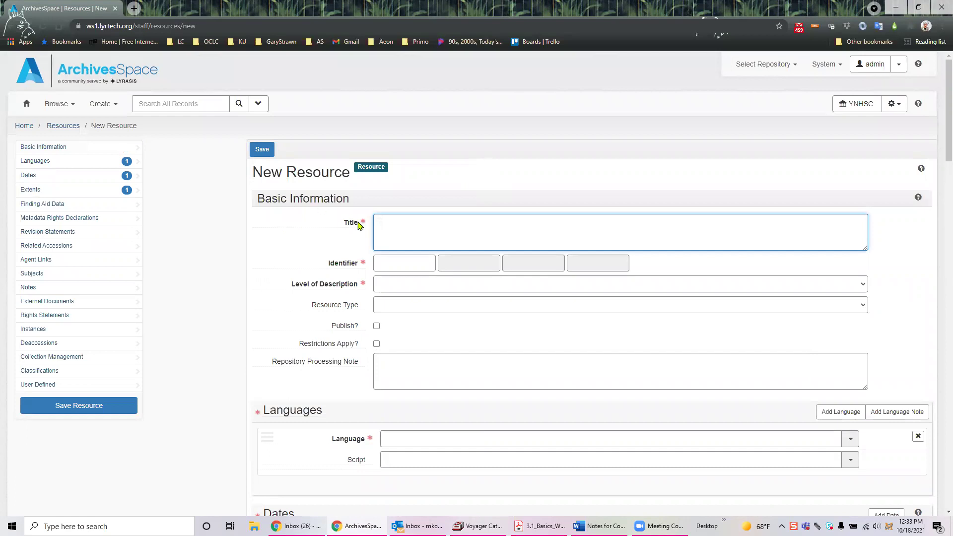
mouse_move(314, 276)
scroll(222, 290, down, 1)
scroll(221, 289, down, 1)
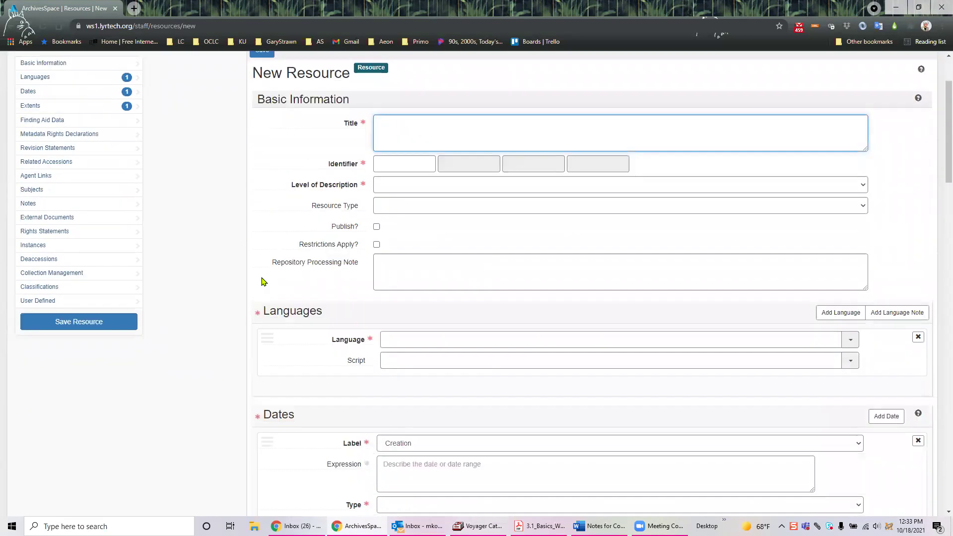
scroll(176, 280, down, 7)
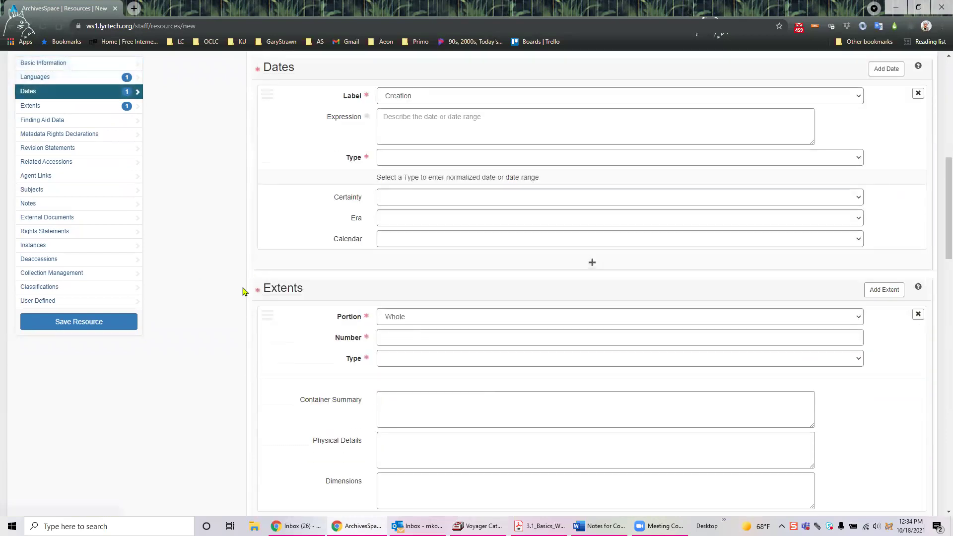
scroll(243, 283, down, 11)
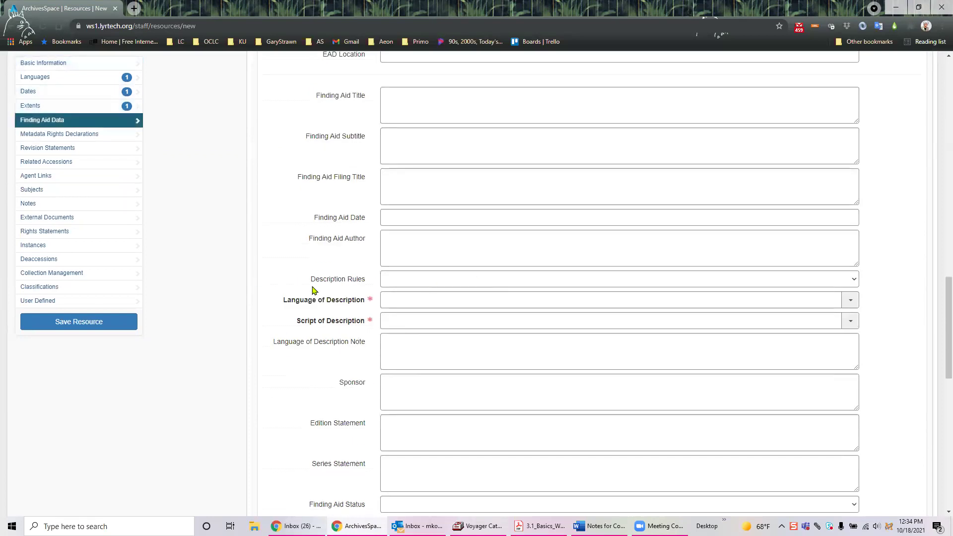
Enter the collection's papers title in the Title field under Basic Information.
mouse_move(308, 317)
click(65, 64)
click(440, 85)
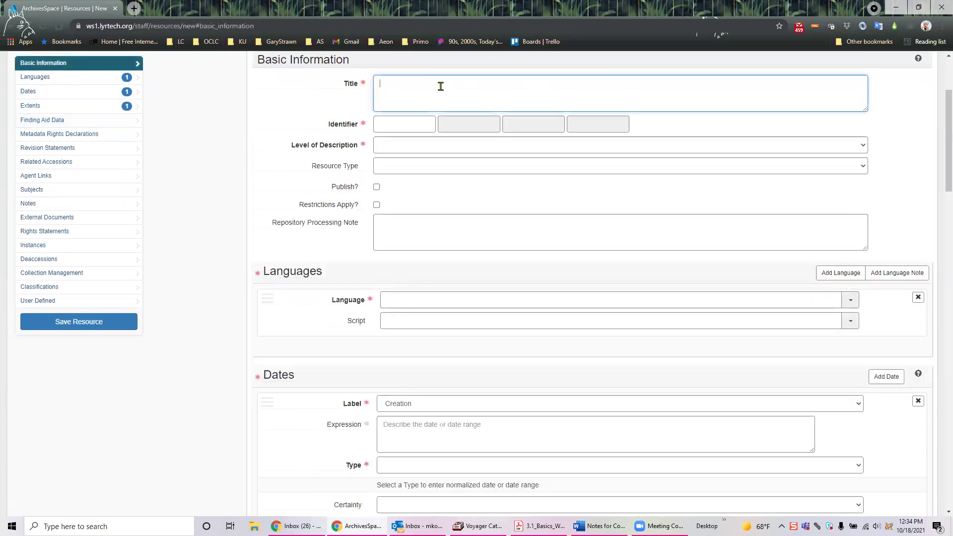
mouse_move(347, 86)
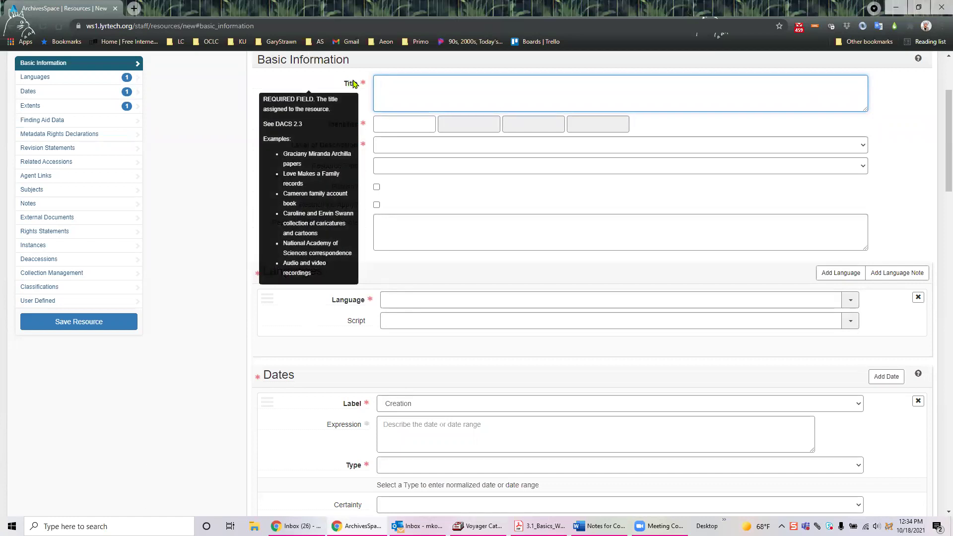
mouse_move(326, 124)
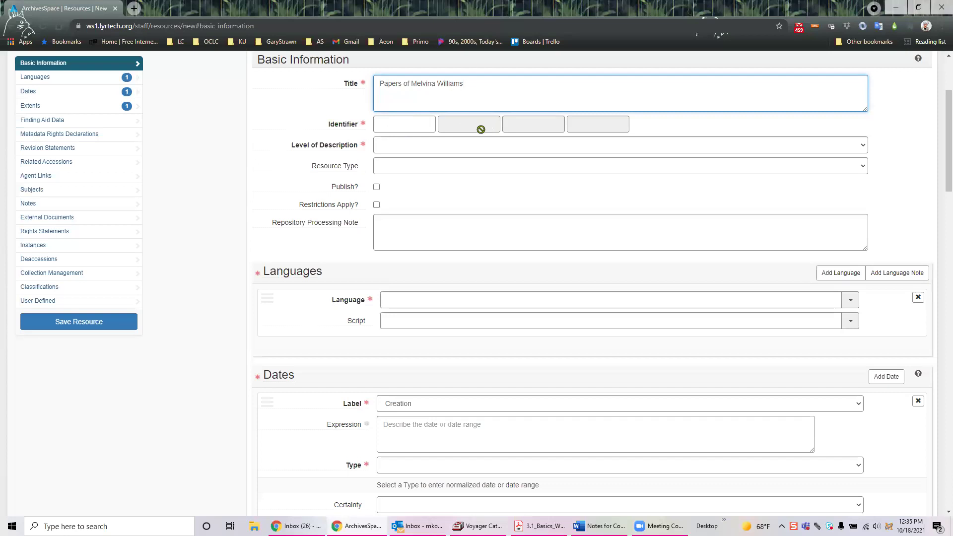
Type RH MS 1296 into the first Identifier box.
click(414, 124)
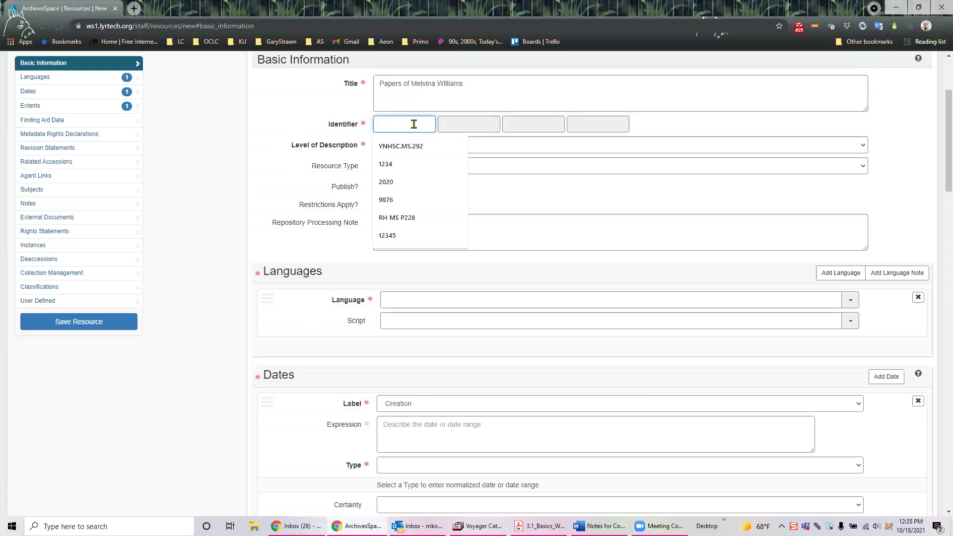
text(RH MS)
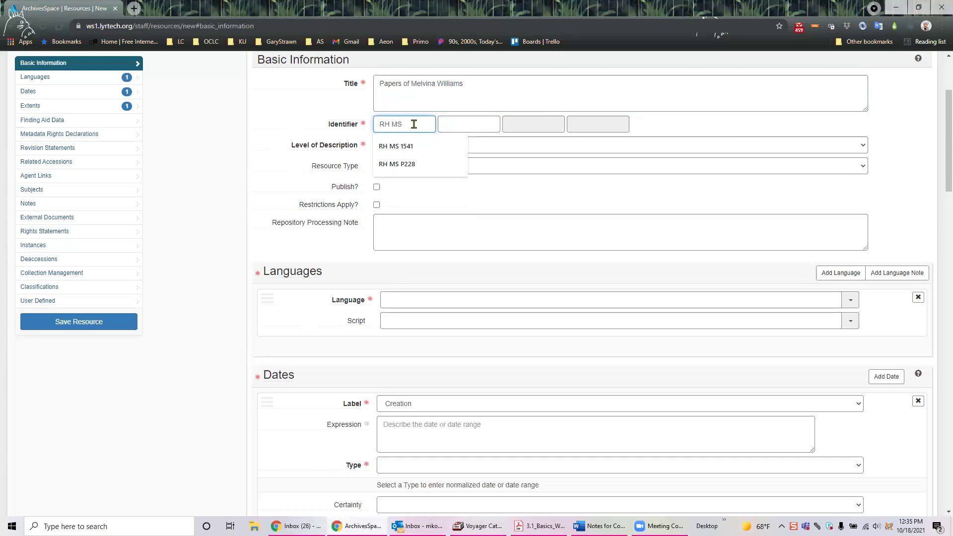
text(1296)
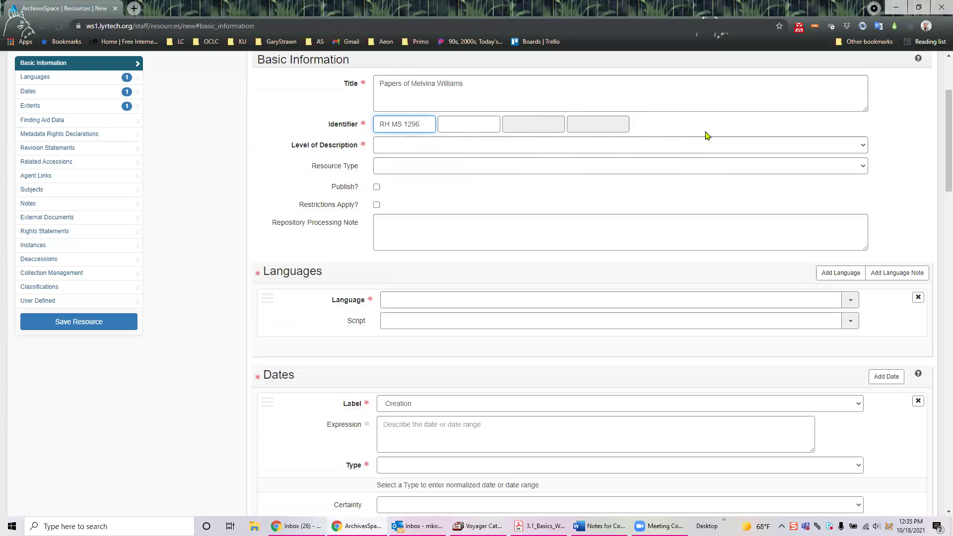
scroll(706, 137, up, 2)
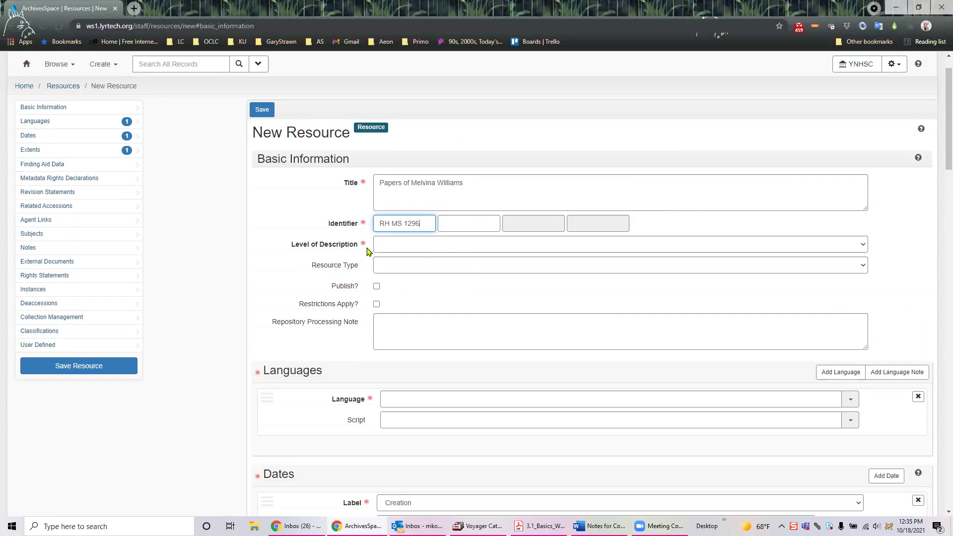
Choose Collection as Level of Description and leave Resource Type unselected.
click(864, 245)
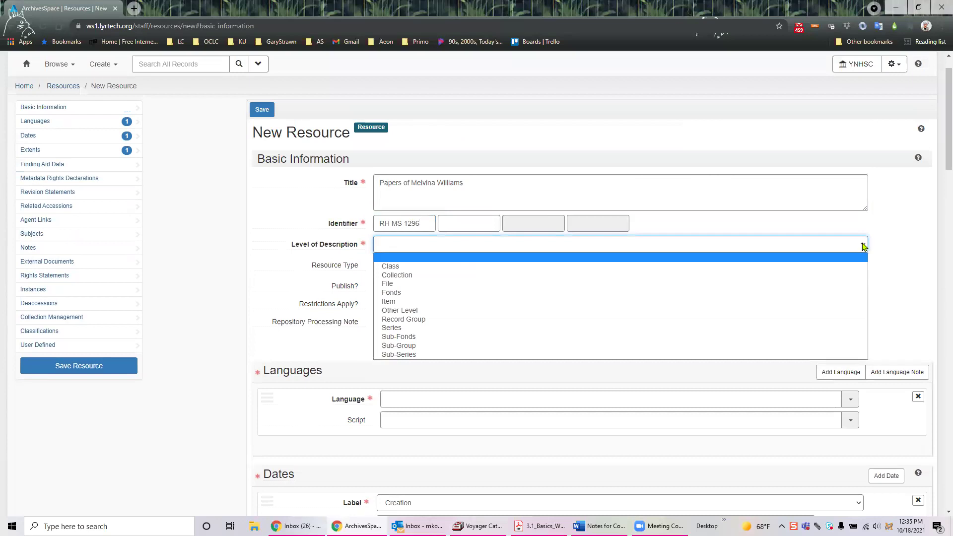
click(585, 276)
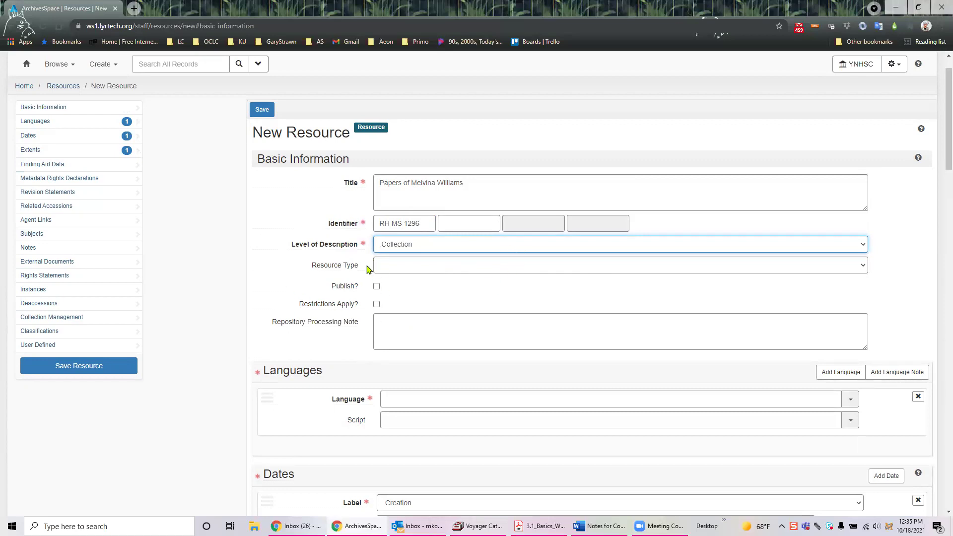
mouse_move(359, 268)
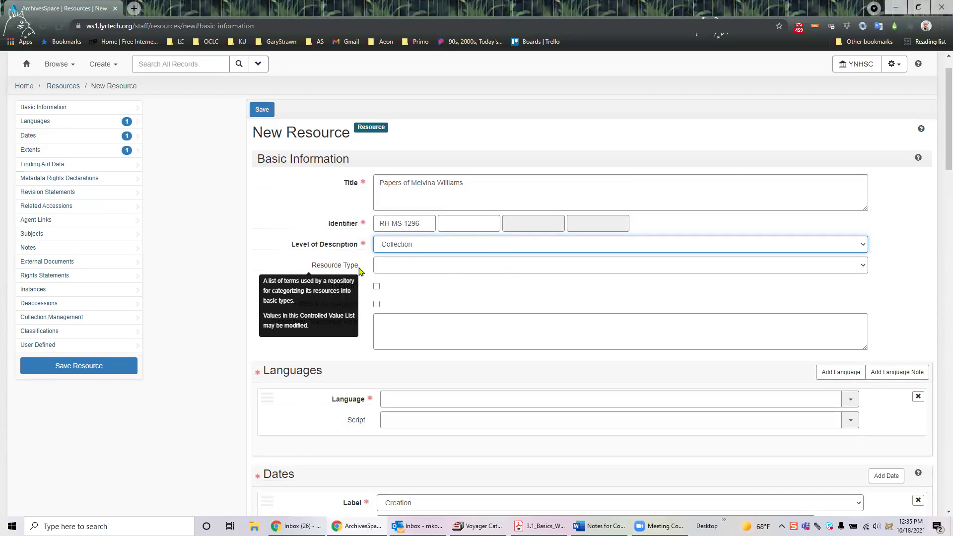
click(864, 267)
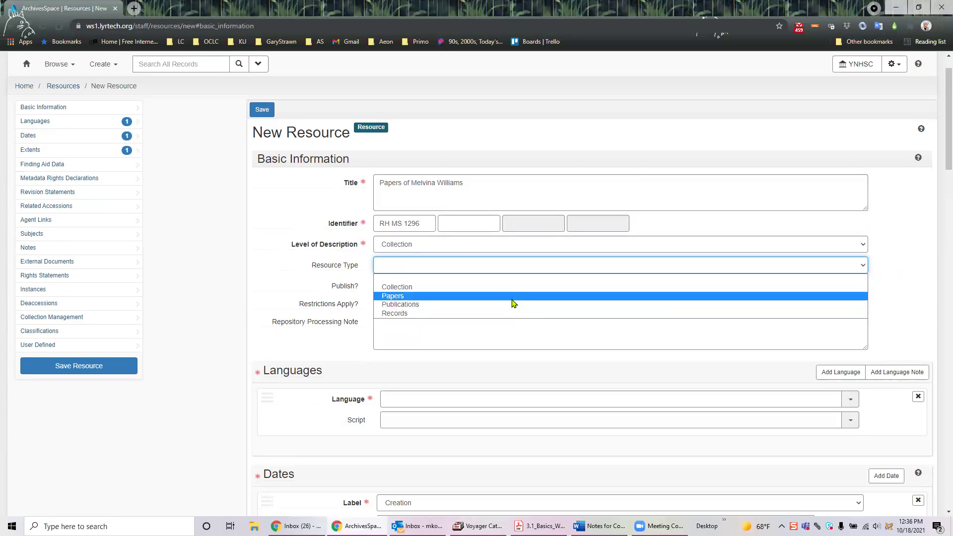
click(917, 257)
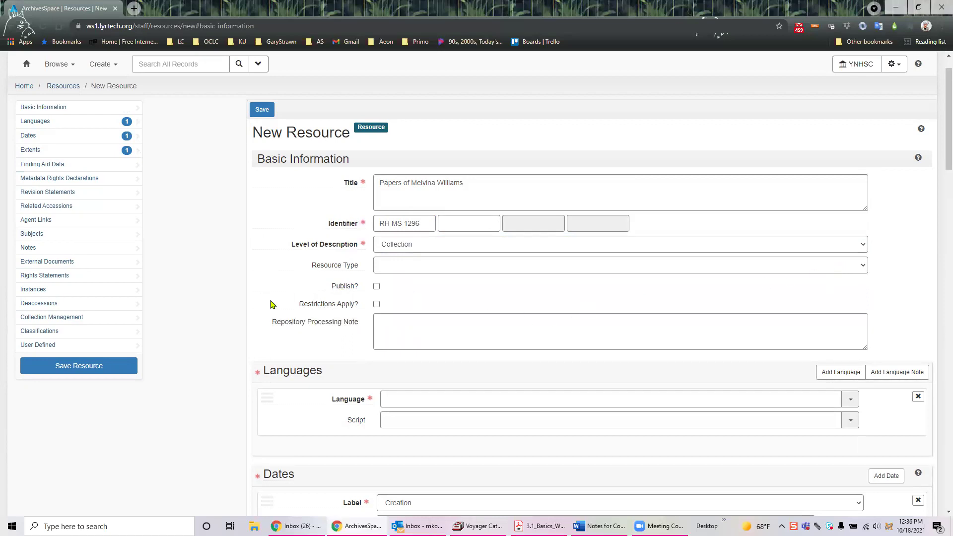
mouse_move(263, 301)
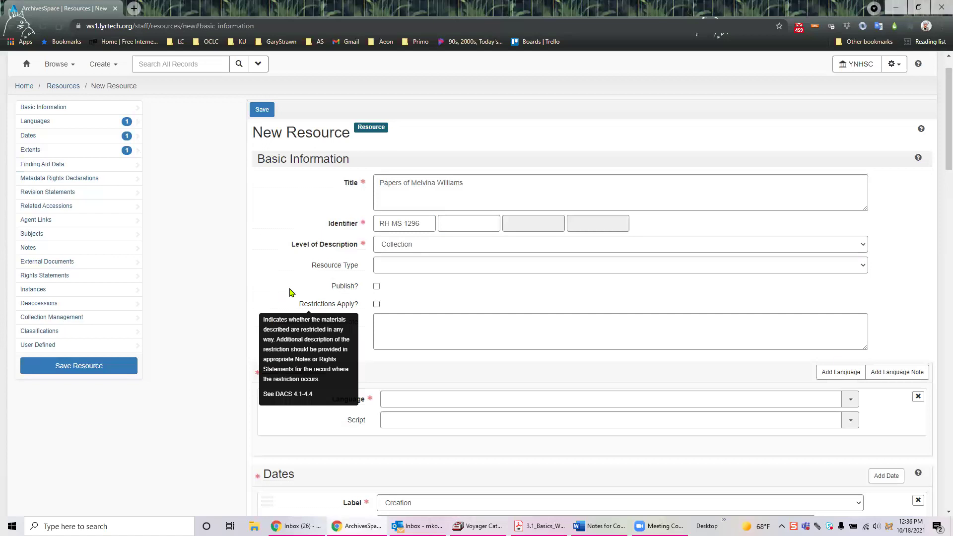
mouse_move(296, 271)
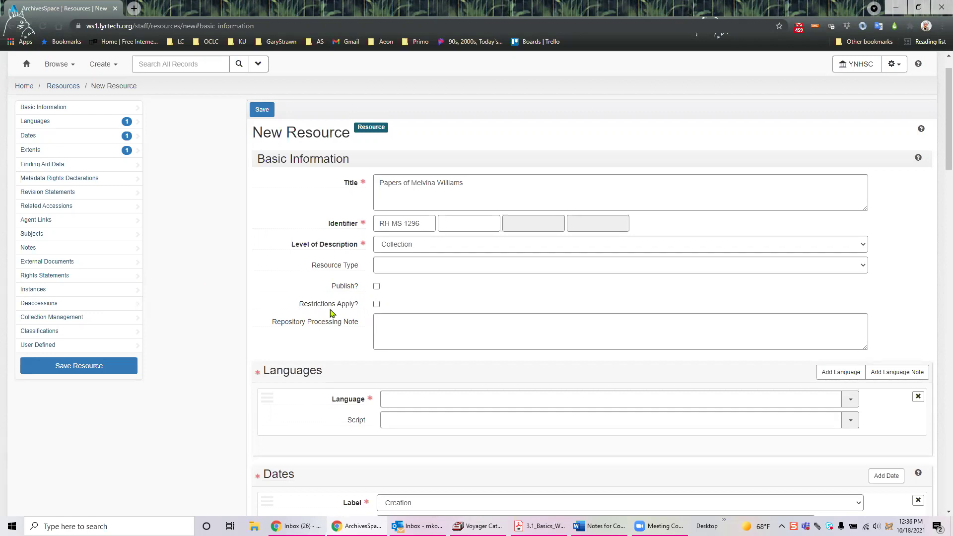
mouse_move(344, 309)
scroll(556, 311, down, 4)
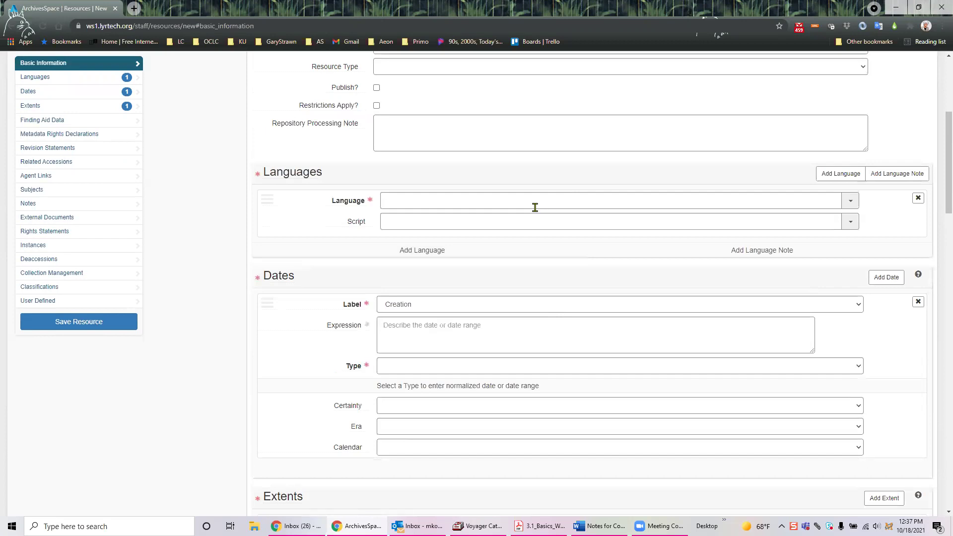
Add a language entry of English with Latin as its script.
click(398, 199)
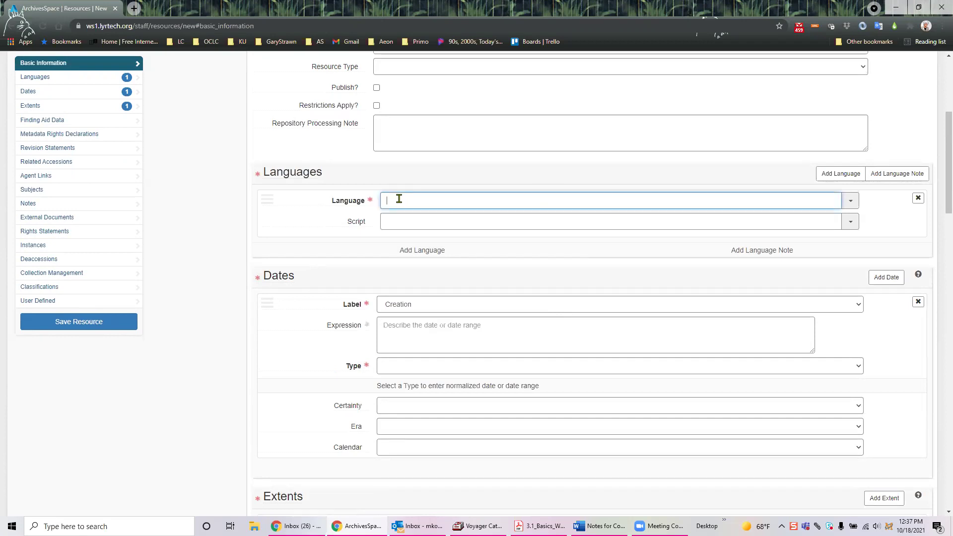
text(Eng)
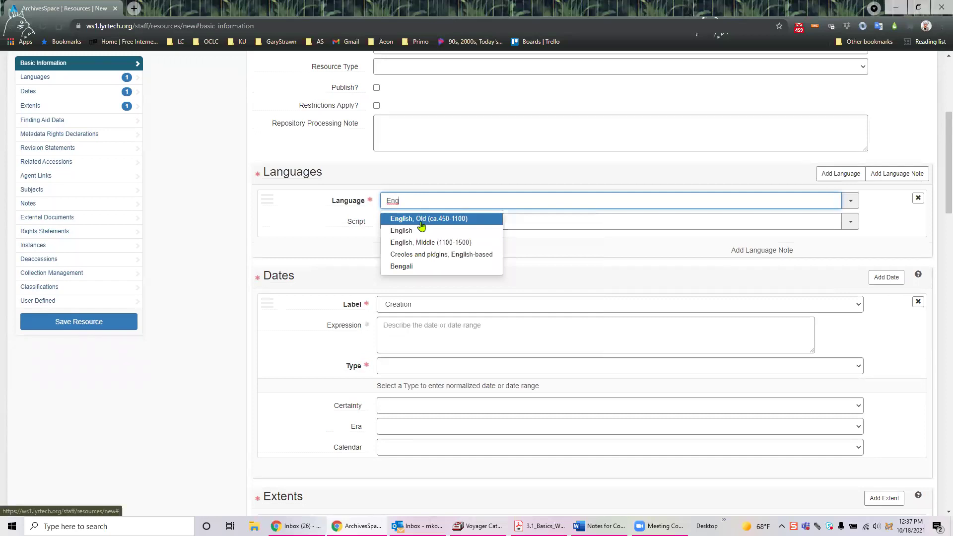
click(403, 232)
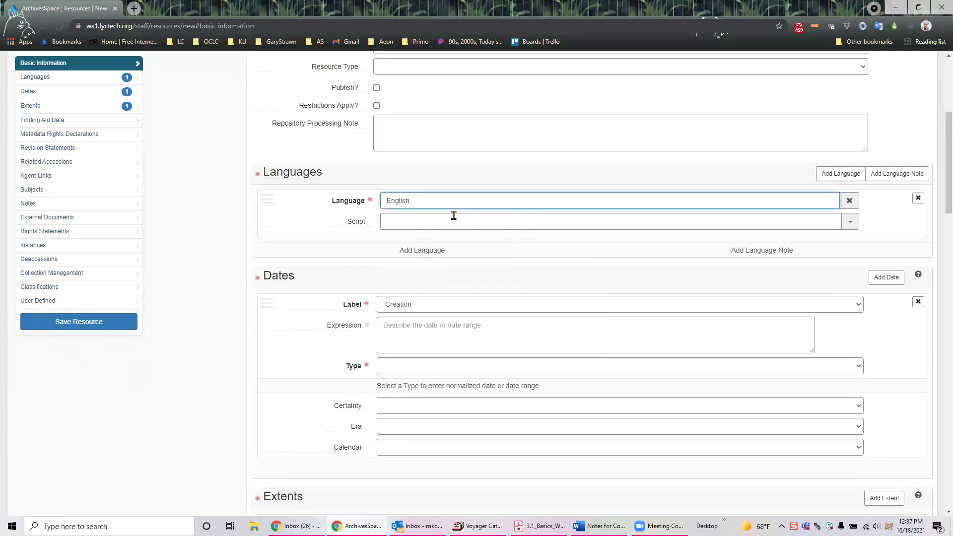
click(401, 219)
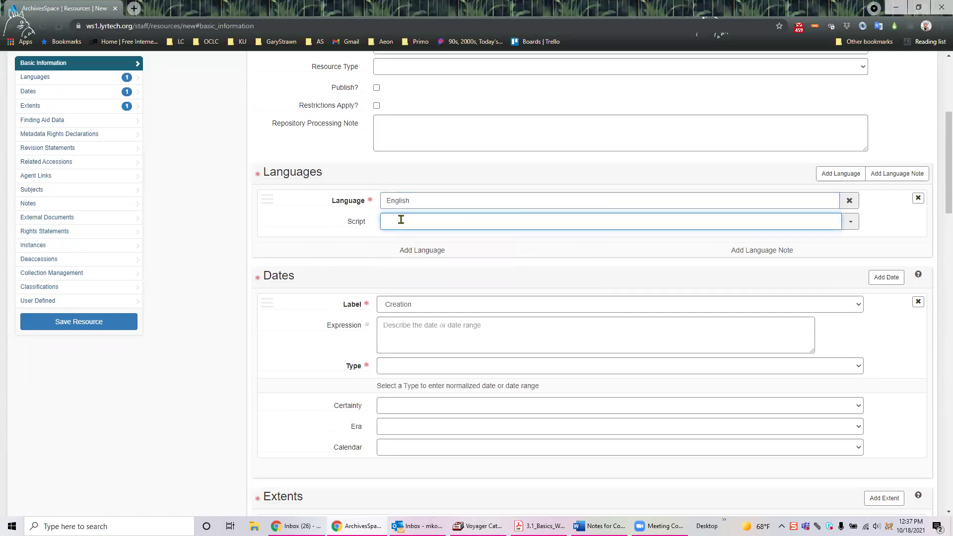
text(latin)
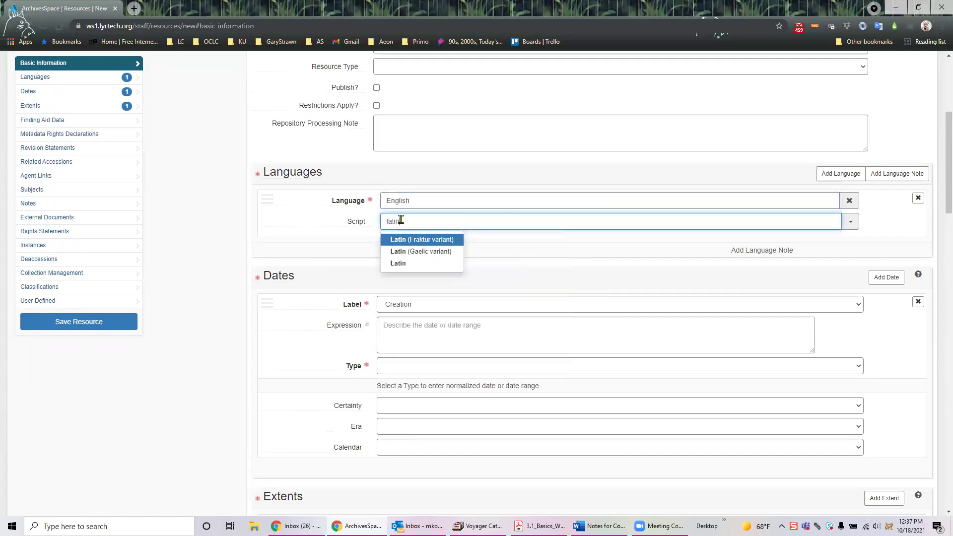
click(403, 263)
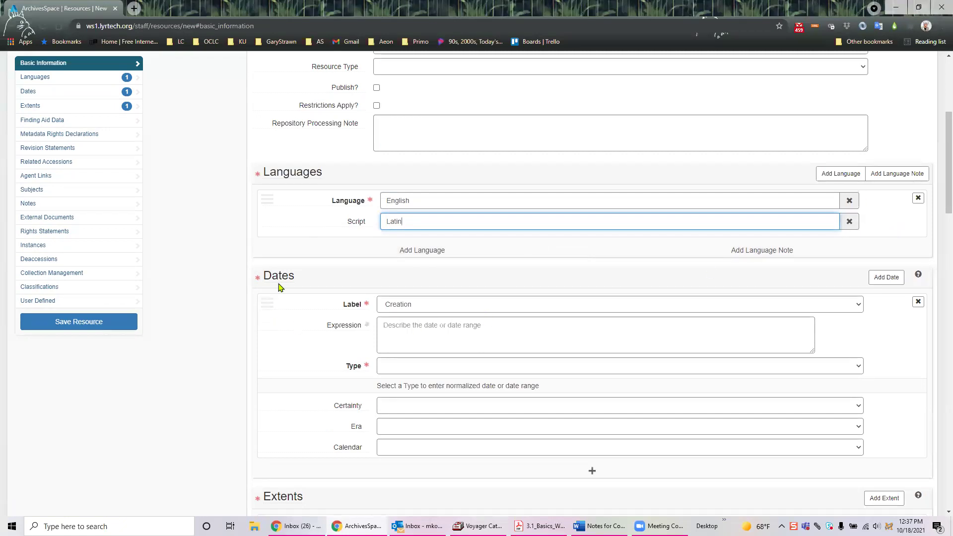
scroll(324, 303, down, 2)
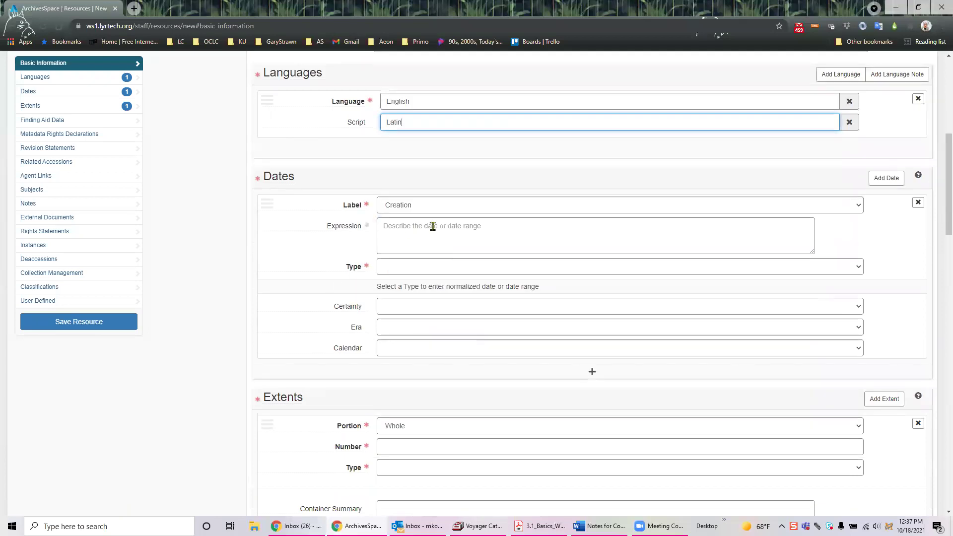
Keep the date label as Creation and set its type to Inclusive Dates.
click(859, 206)
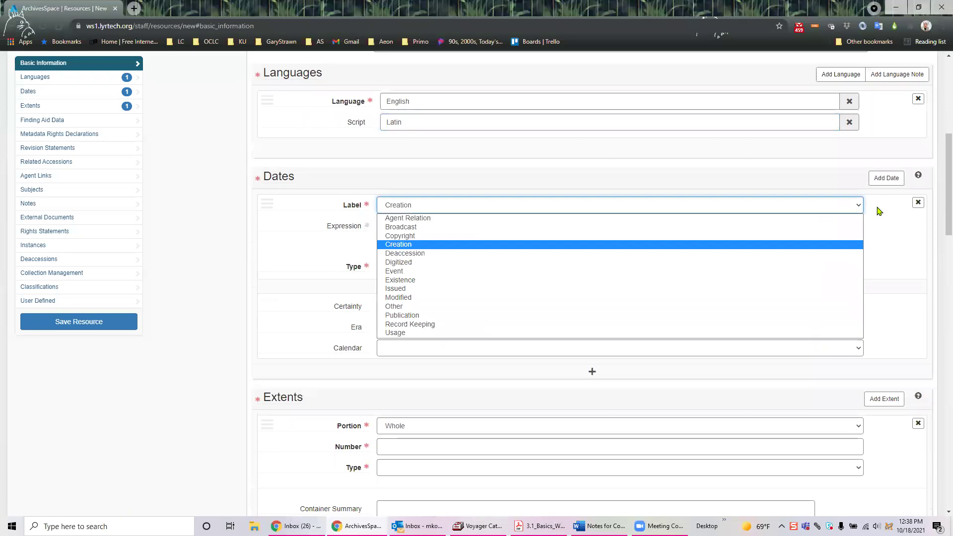
click(878, 211)
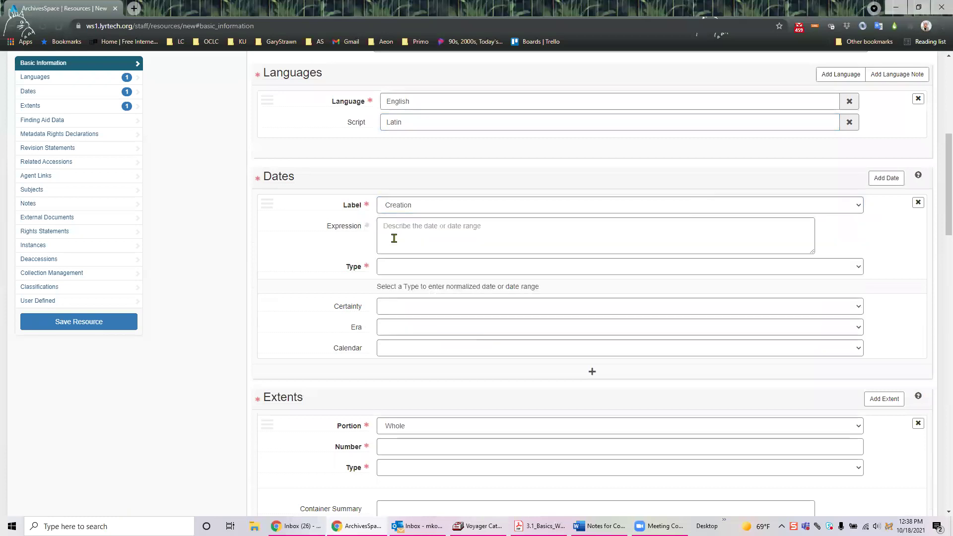
mouse_move(367, 227)
click(392, 269)
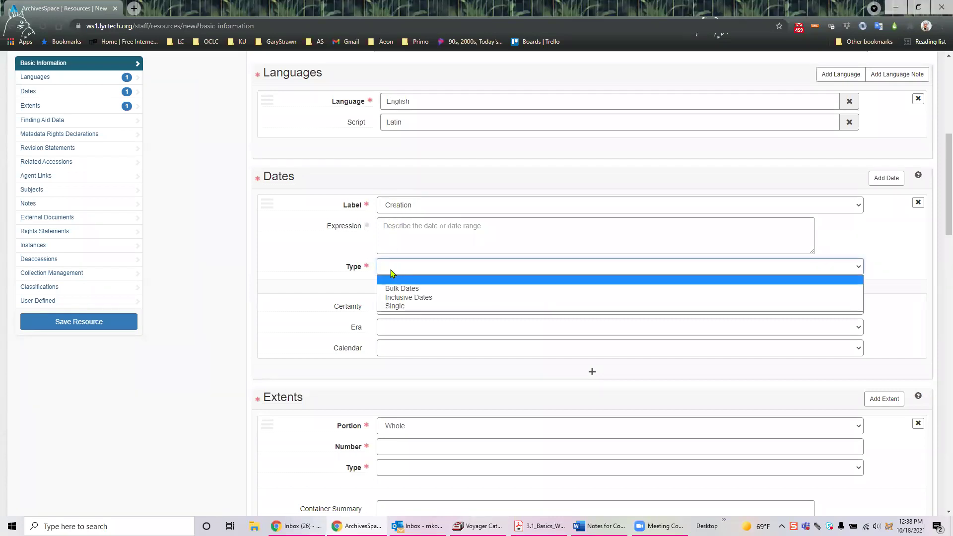
click(411, 300)
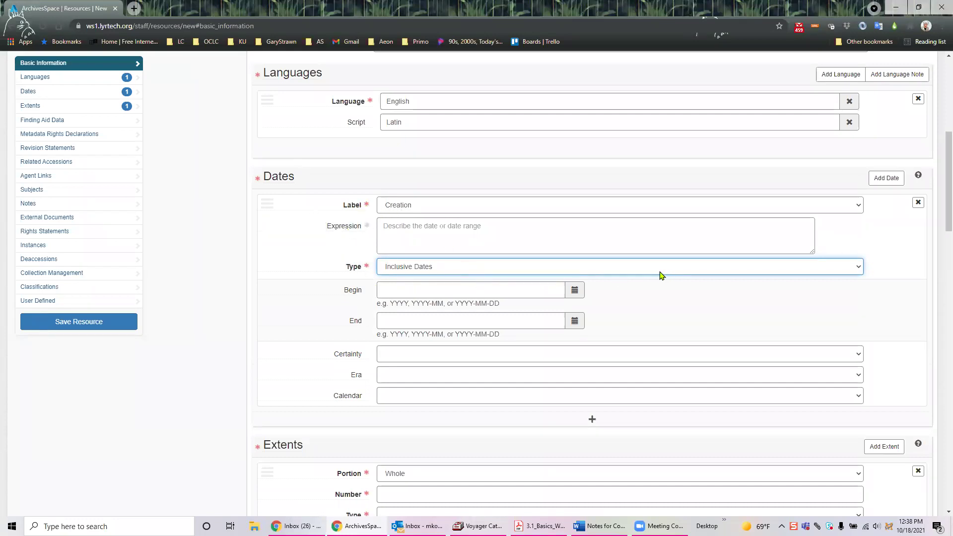
Enter 1882 as the begin year and 2012 as the end year.
click(488, 226)
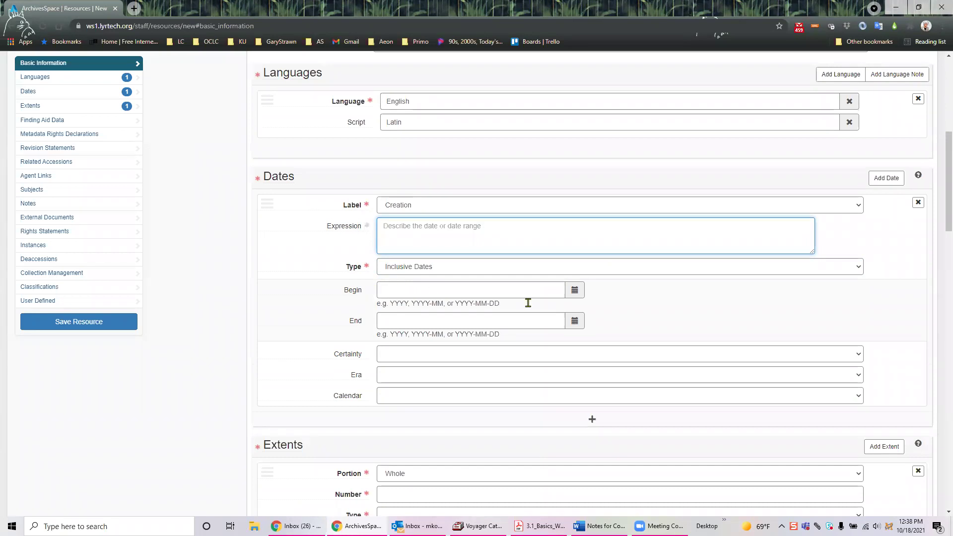
click(423, 293)
text(1882)
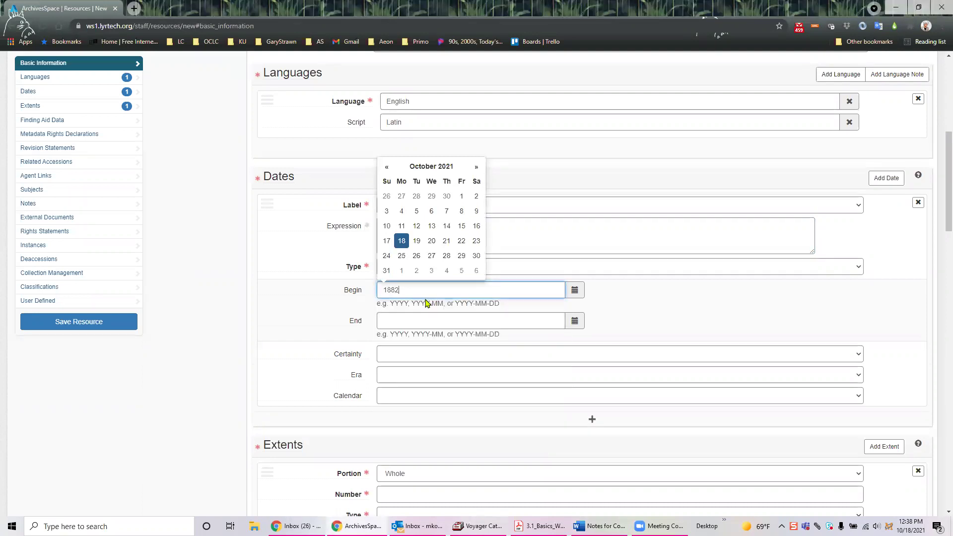
click(678, 295)
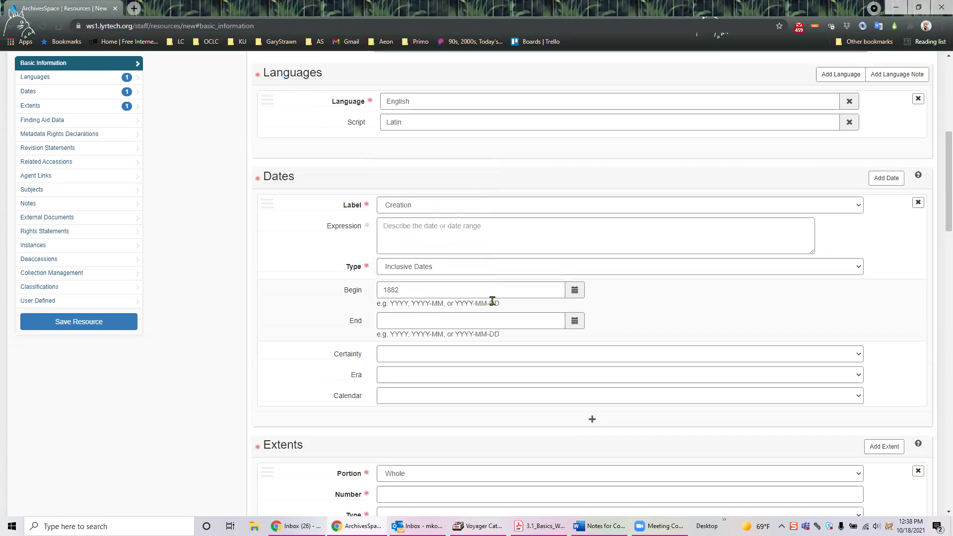
click(425, 320)
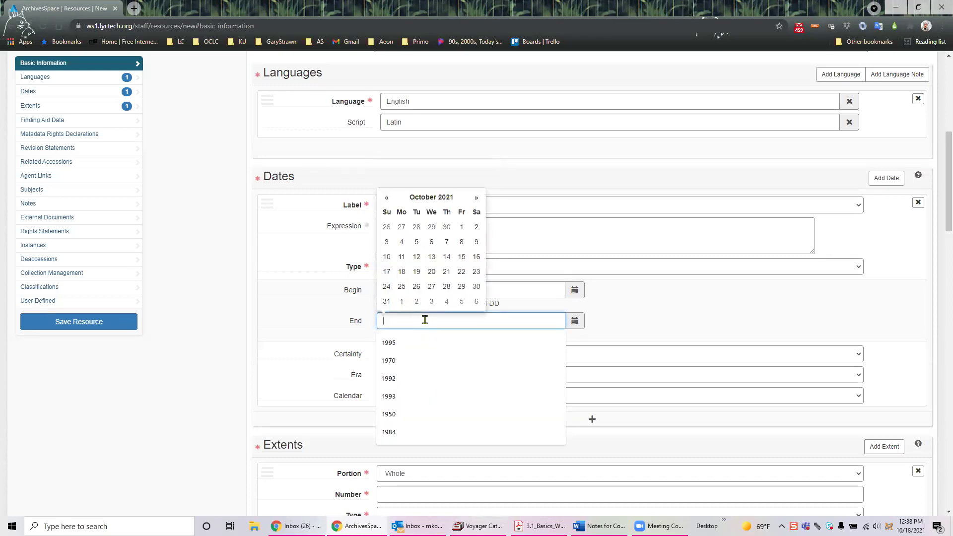
text(2012)
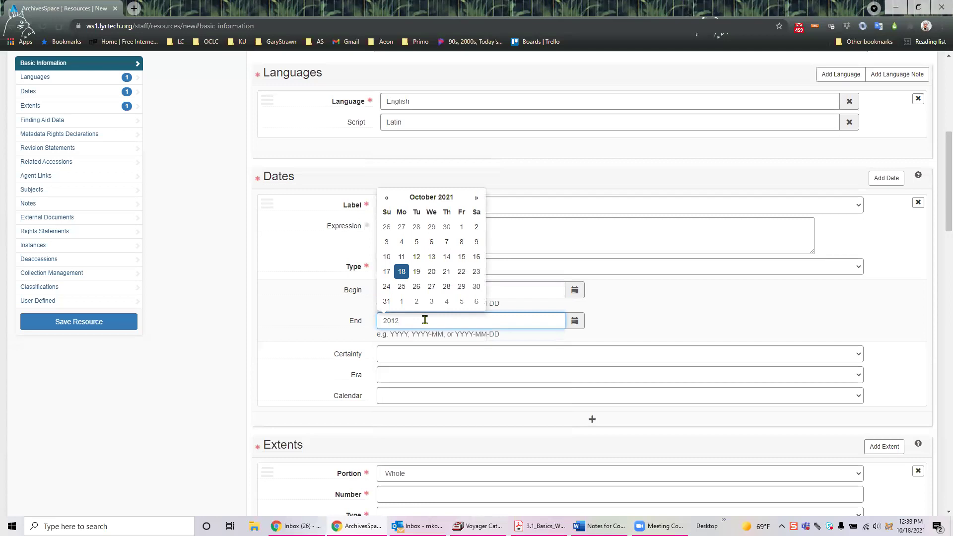
click(701, 305)
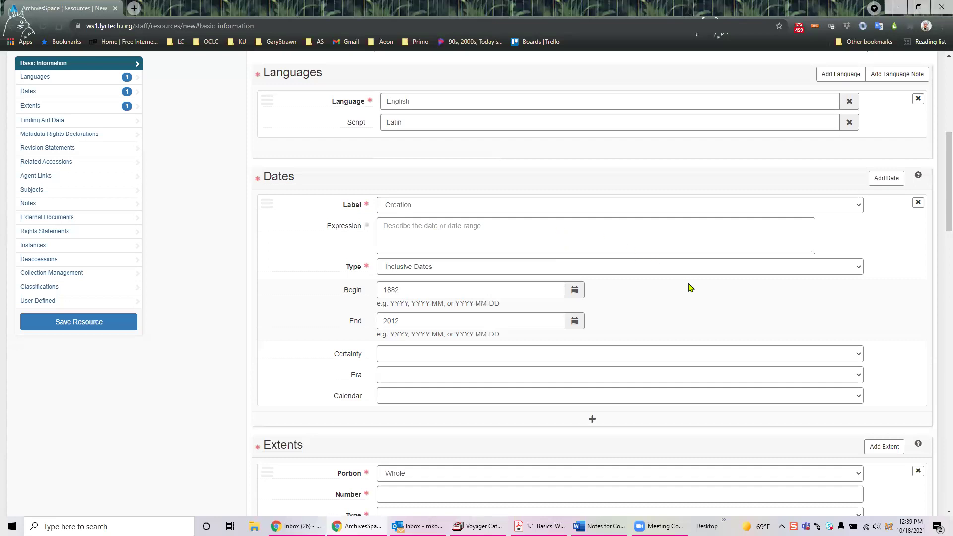
Leave the date's Certainty, Era and Calendar fields blank.
scroll(693, 291, down, 1)
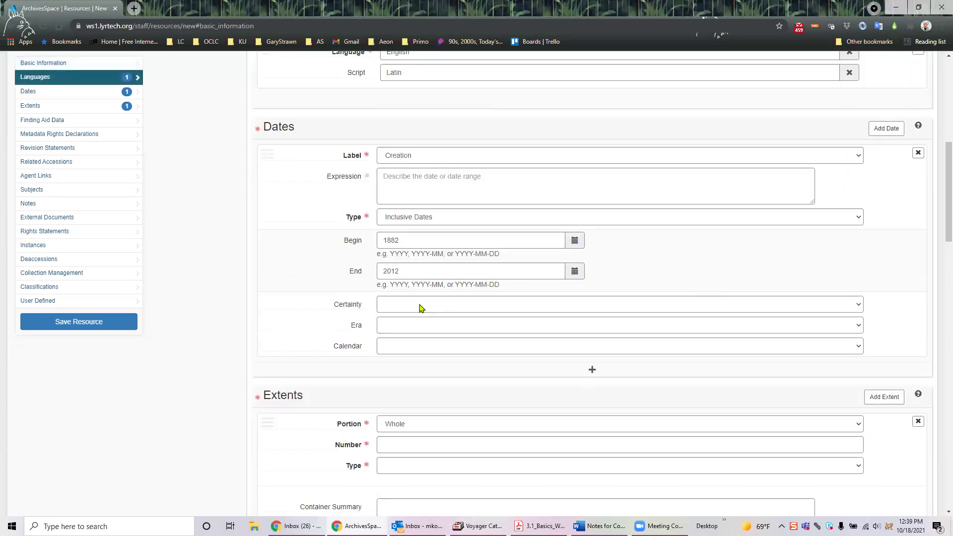
click(861, 307)
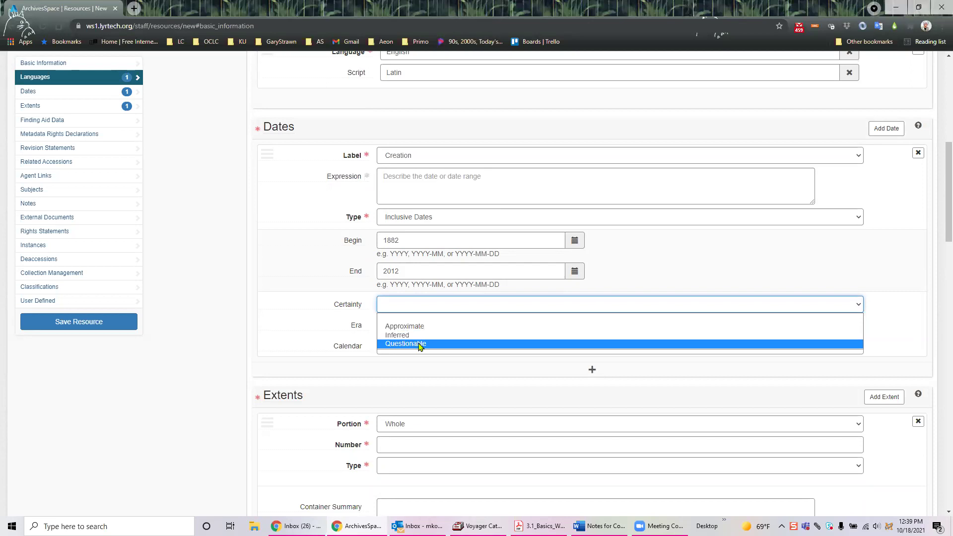
click(707, 244)
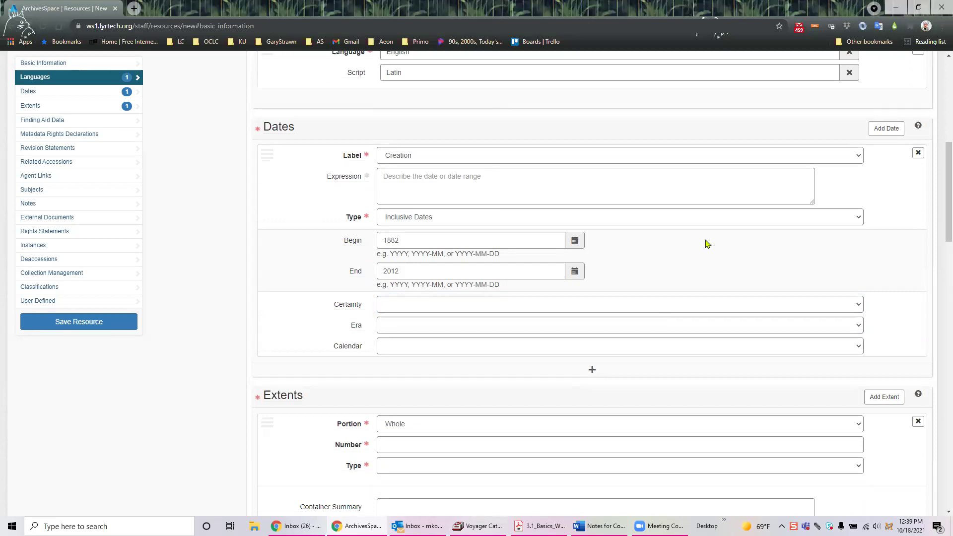
scroll(784, 226, down, 2)
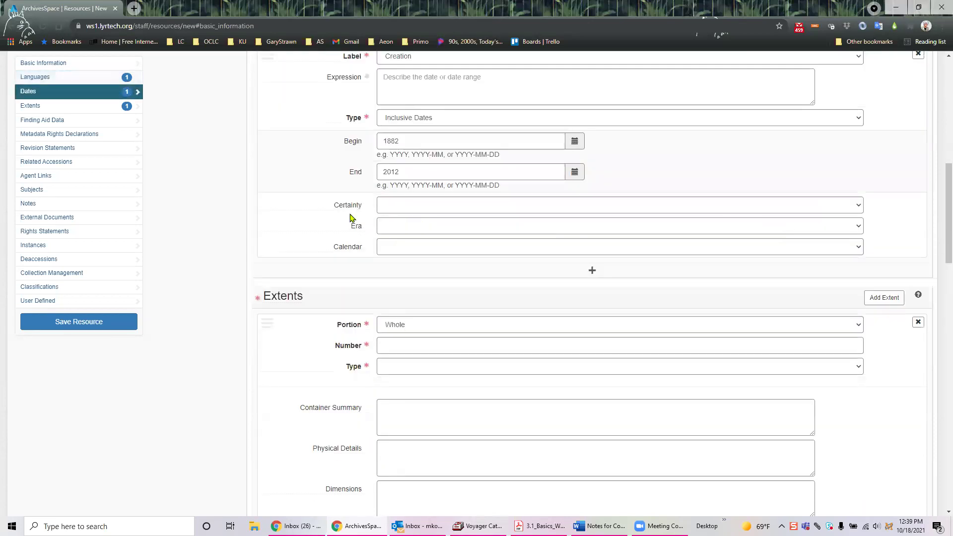
click(859, 228)
click(859, 227)
click(859, 248)
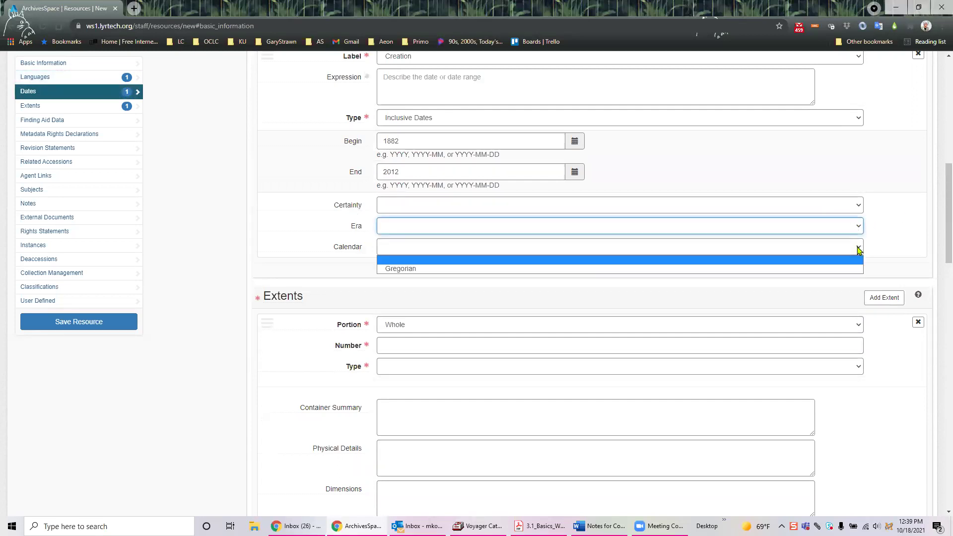
click(859, 249)
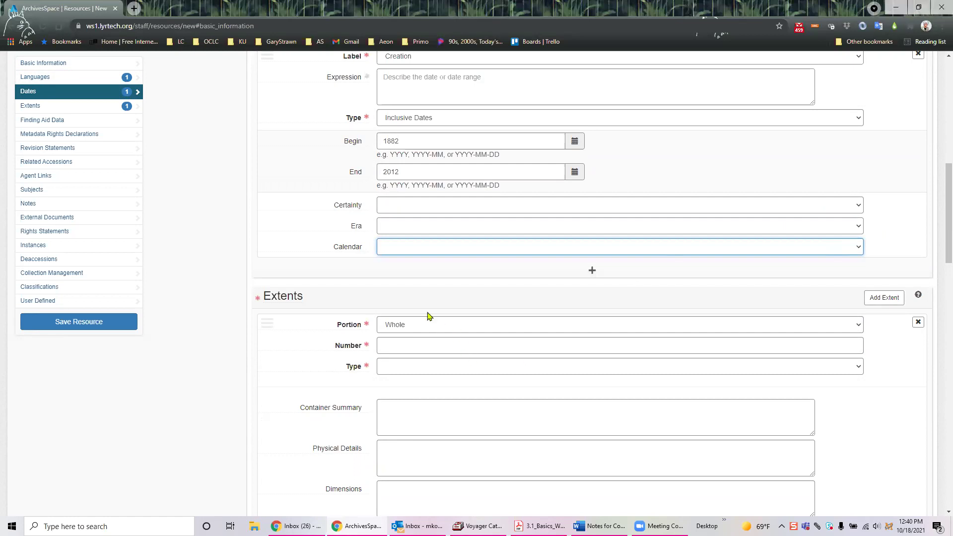
scroll(352, 282, down, 3)
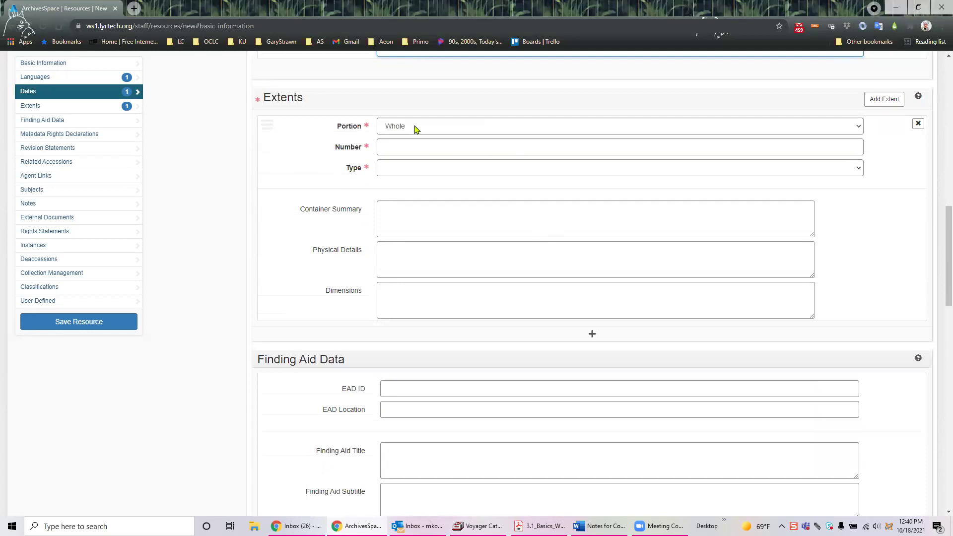
Set the extent to Portion Whole, Number 5.5, Type Linear Feet.
click(861, 127)
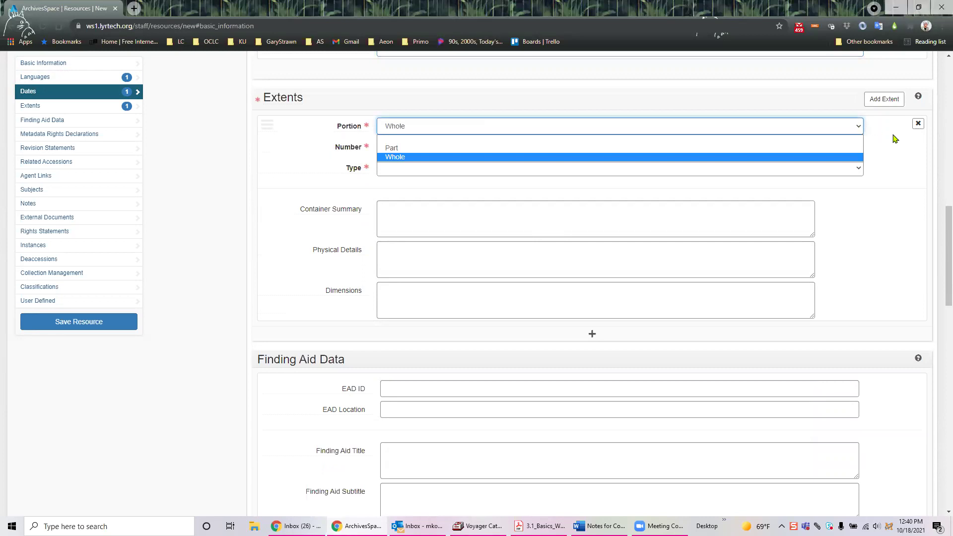
click(897, 149)
click(385, 148)
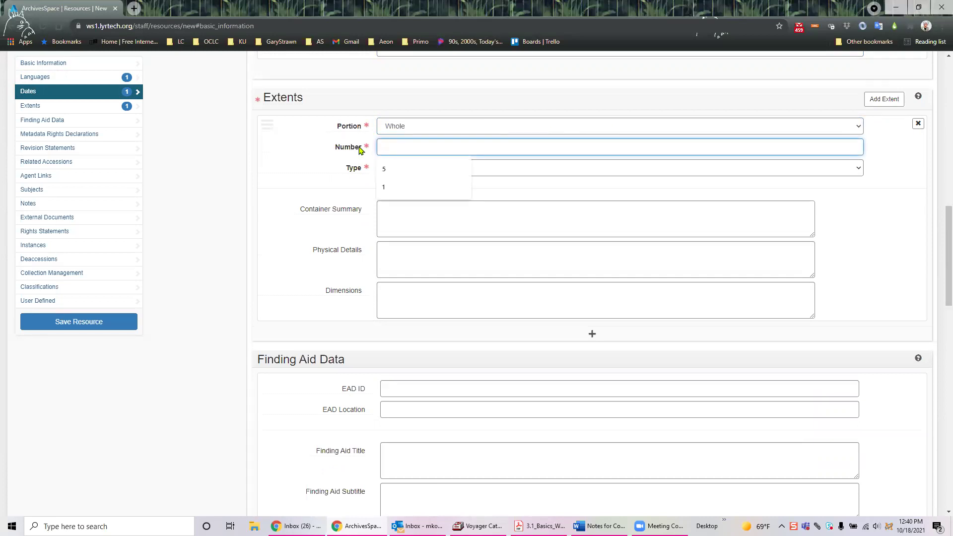
mouse_move(355, 150)
text(5.5)
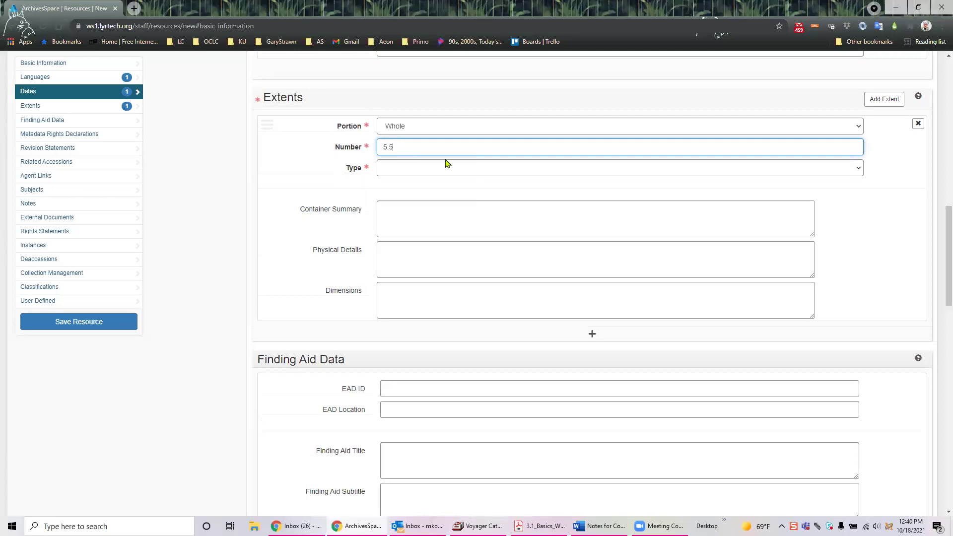
click(425, 170)
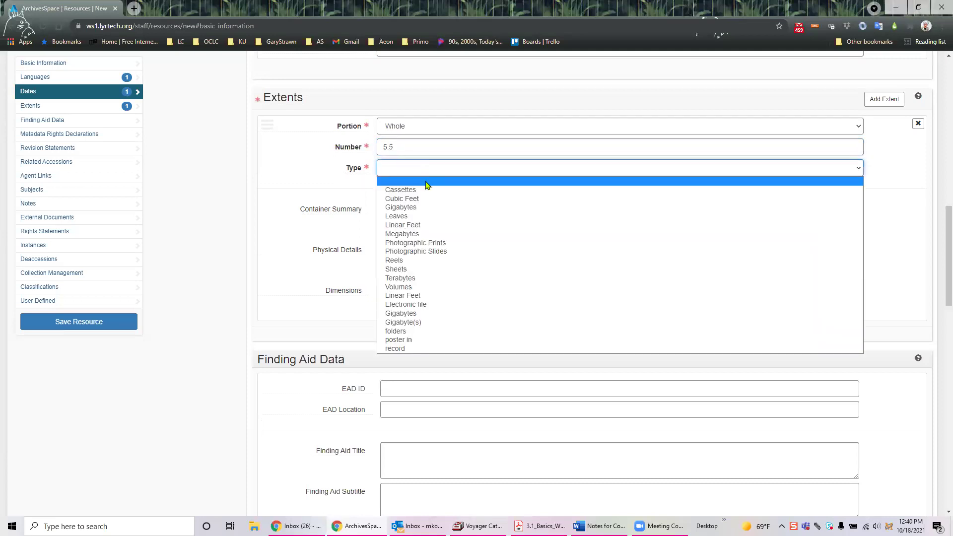
click(402, 226)
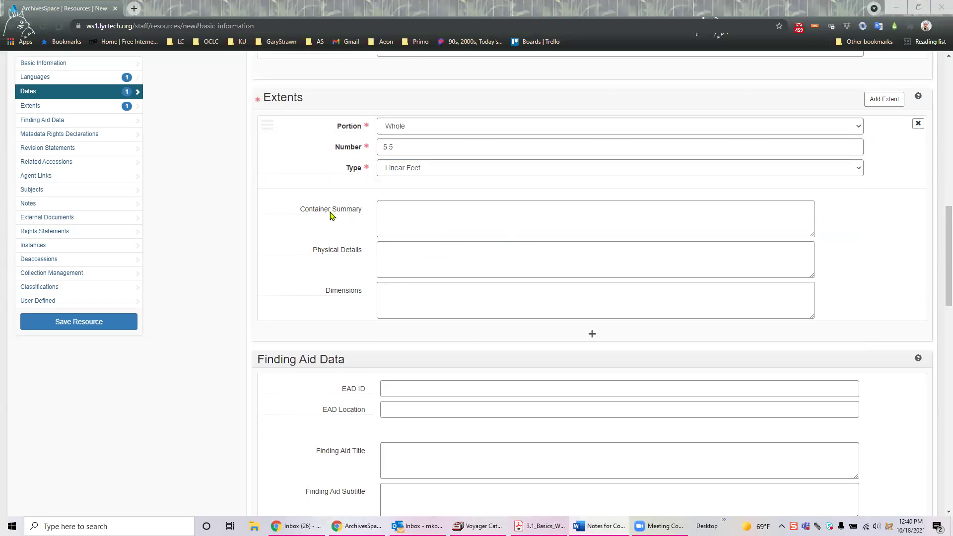
mouse_move(364, 213)
Type '6 boxes, 3 oversize boxes, 1 audio cassette' as the extent's container summary.
click(388, 204)
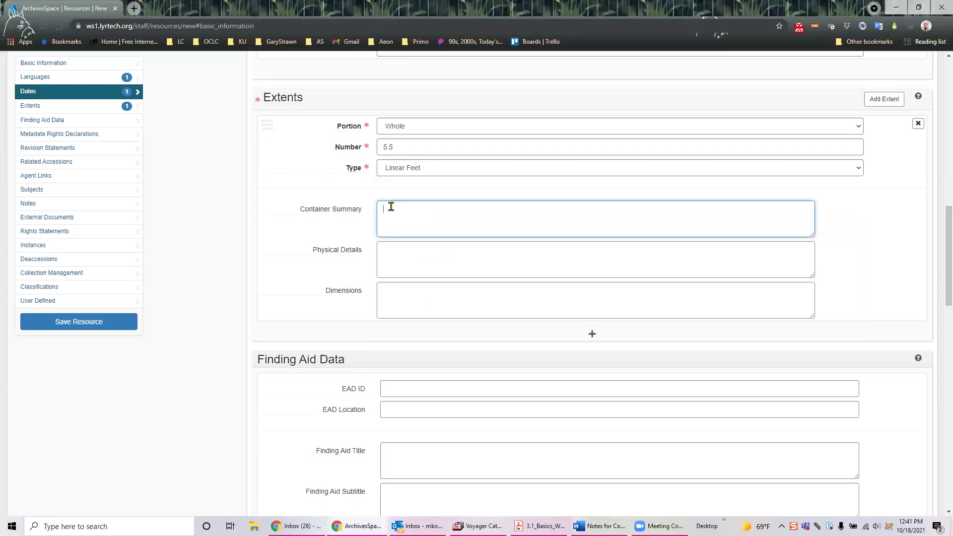
text(6 boxes, 3 oversize boxes, 1 audio cassette)
mouse_move(350, 253)
click(392, 247)
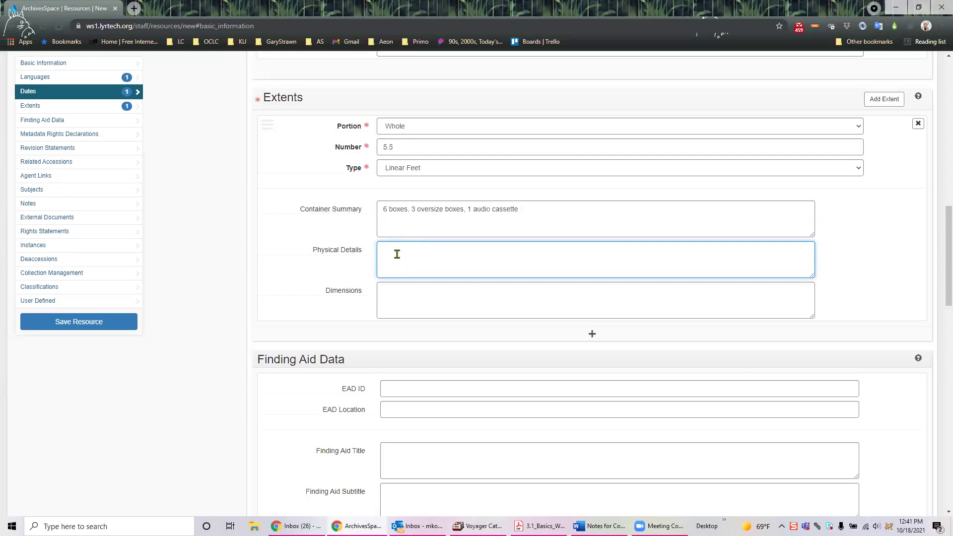
click(395, 293)
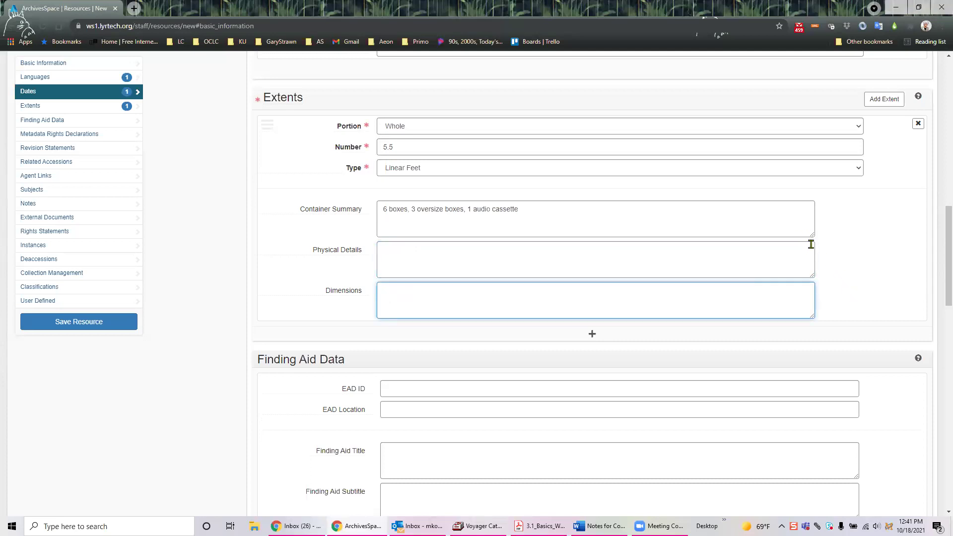
drag(811, 235, 828, 220)
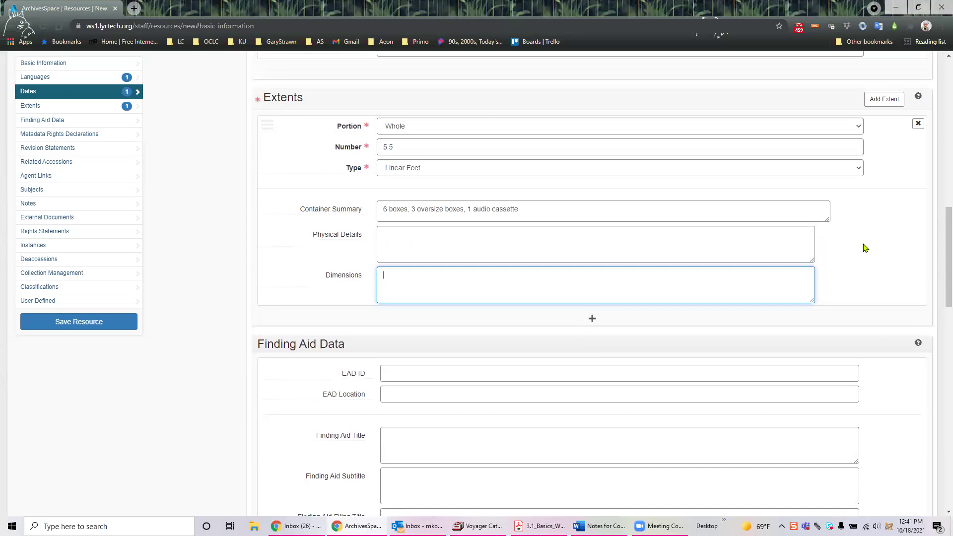
scroll(857, 243, down, 5)
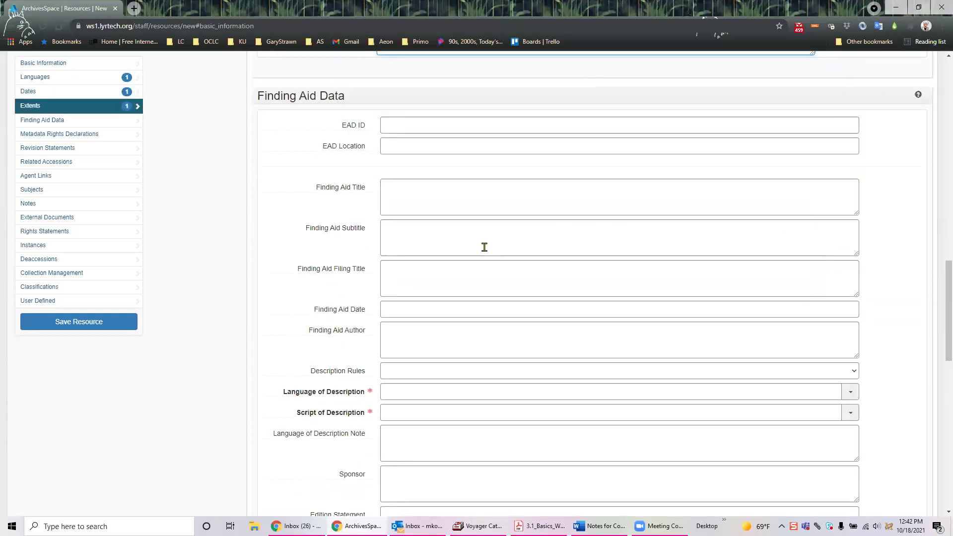
Pick English for Language of Description and Latin for Script of Description in Finding Aid Data.
scroll(466, 253, down, 1)
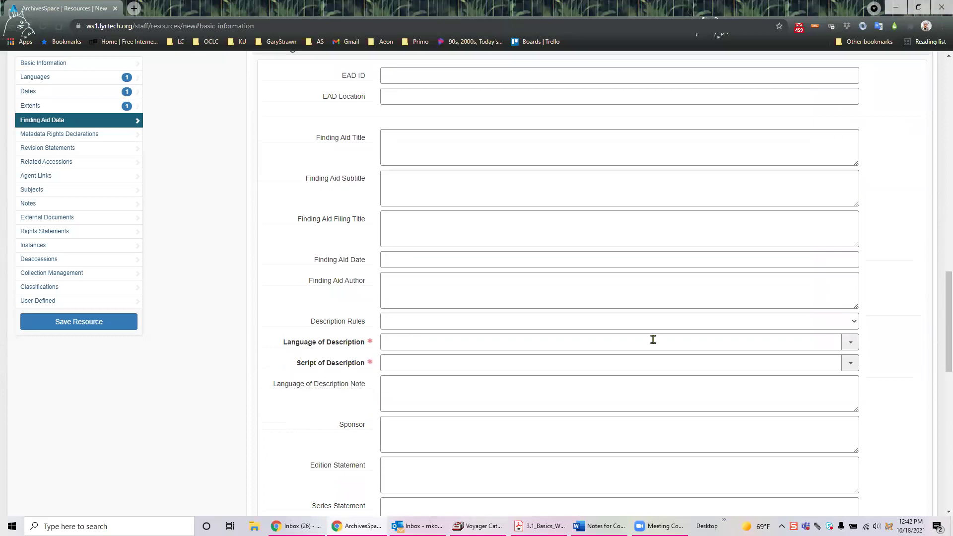
click(850, 343)
click(851, 343)
click(698, 342)
text(engl)
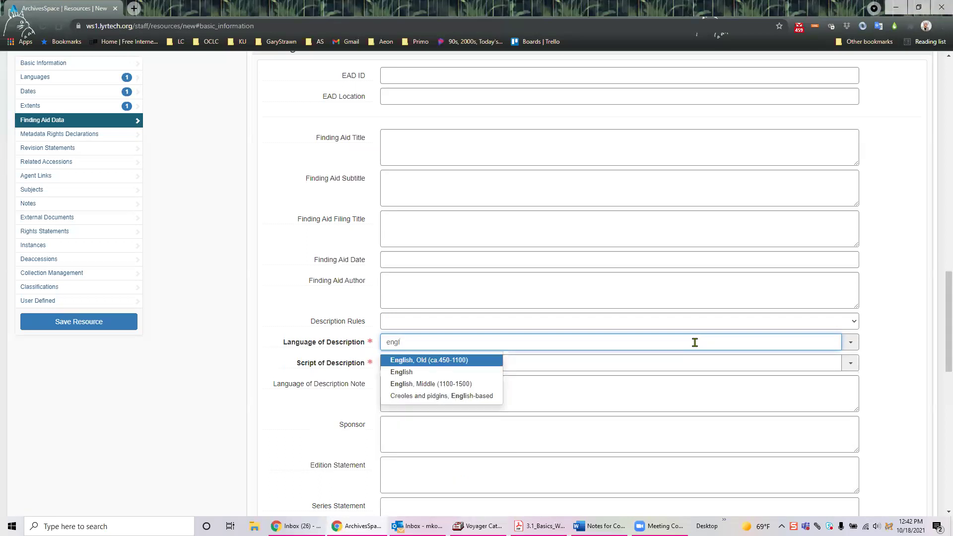
click(397, 372)
click(400, 365)
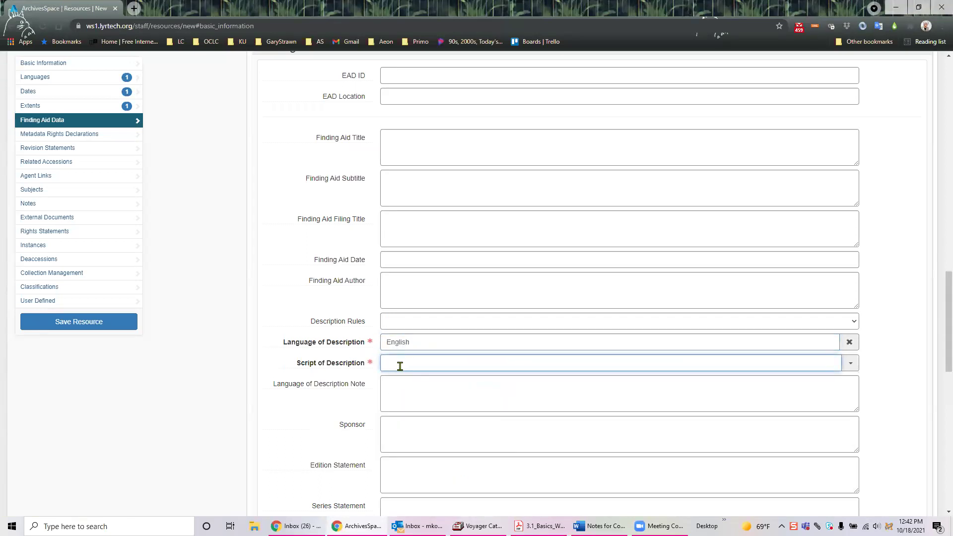
text(latin)
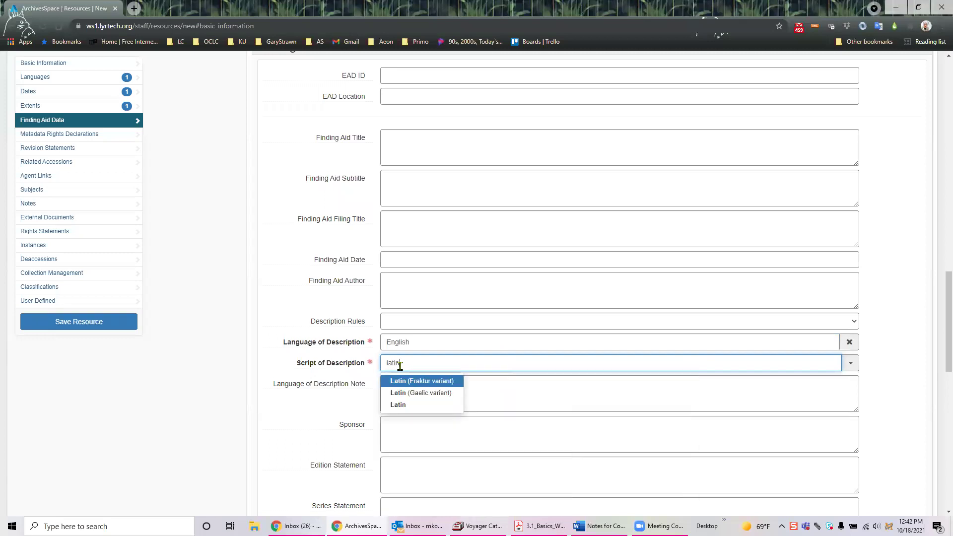
click(403, 404)
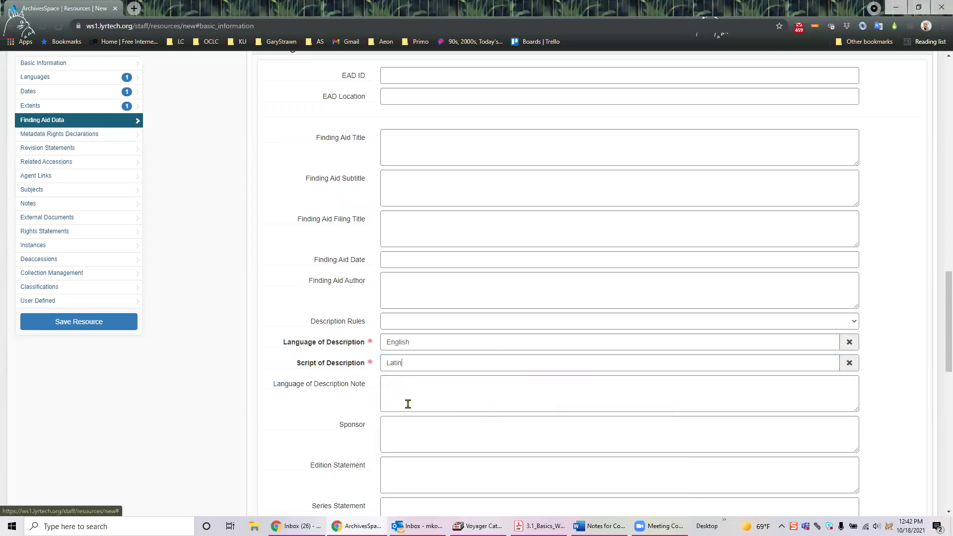
scroll(438, 300, up, 4)
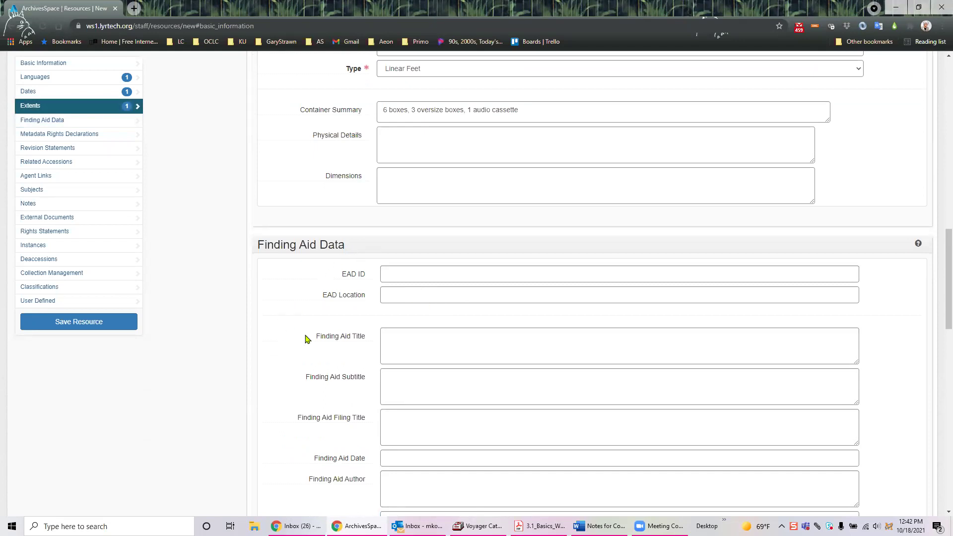
Enter the EAD ID as 'ksrl.' followed by the creator's name, without a .xml extension.
scroll(302, 337, down, 1)
scroll(297, 341, down, 1)
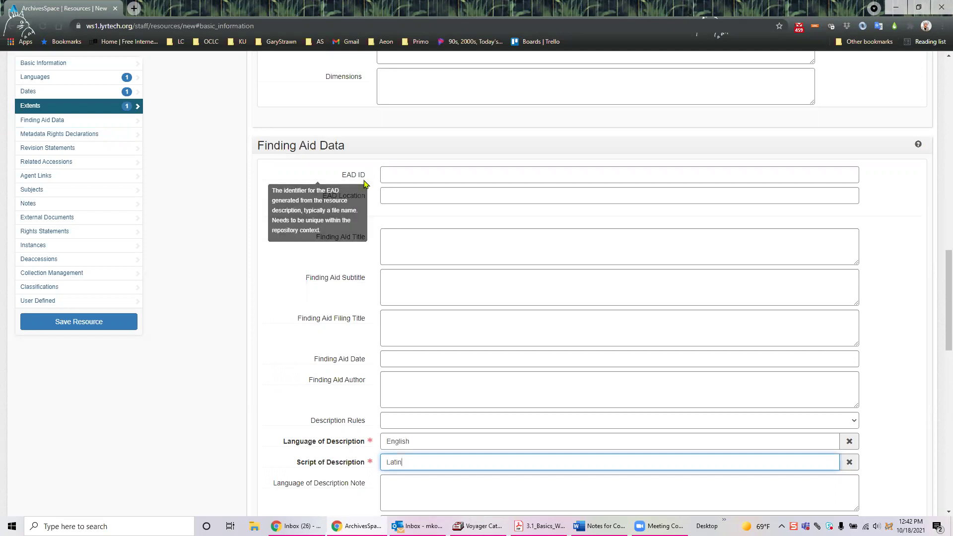
click(402, 174)
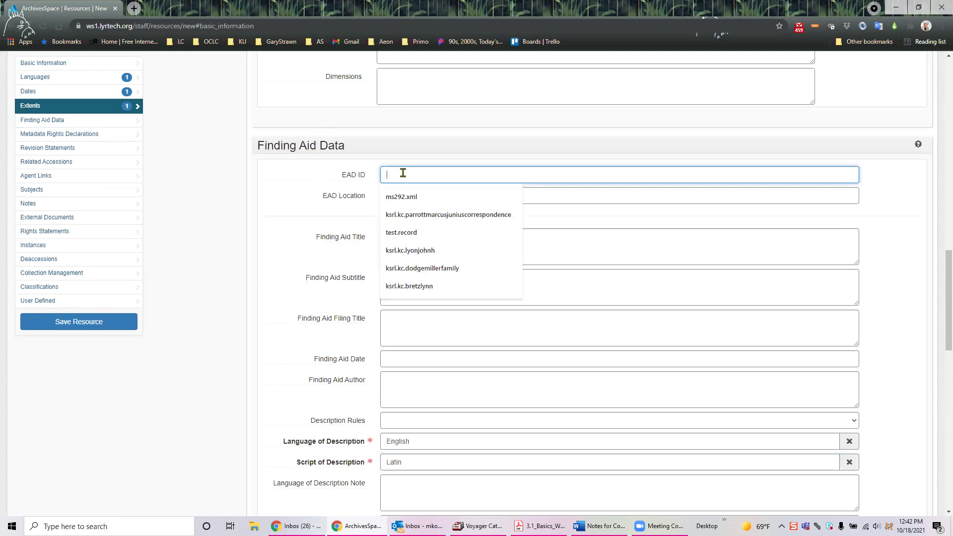
click(351, 176)
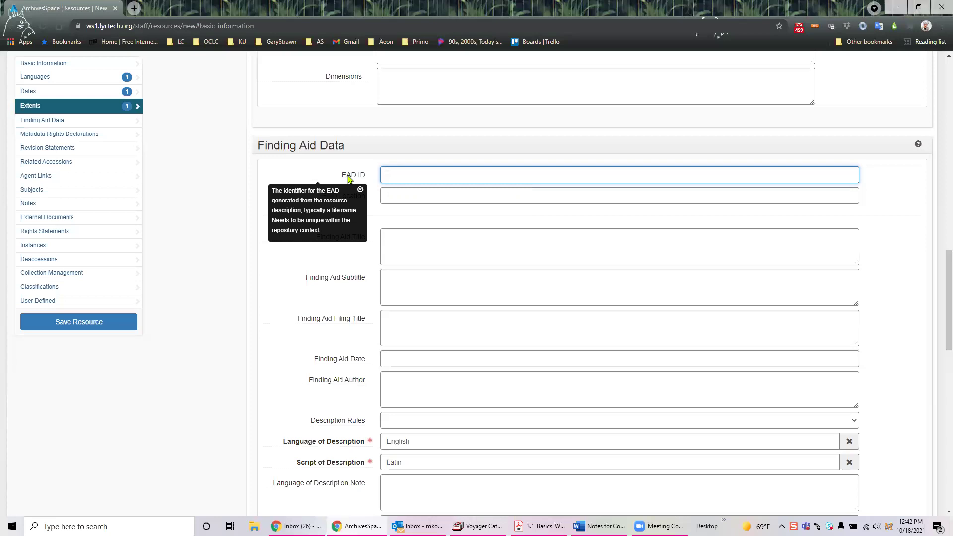
click(396, 173)
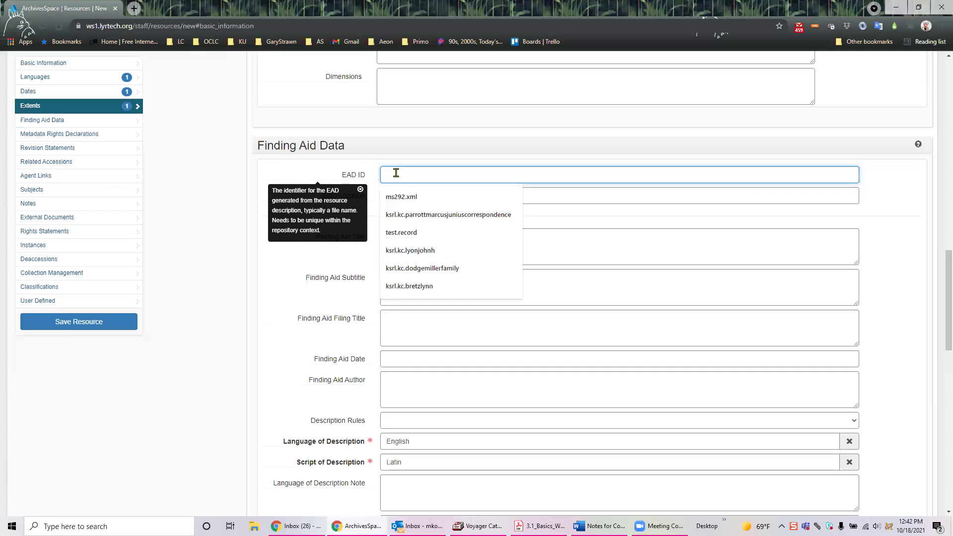
text(ksr)
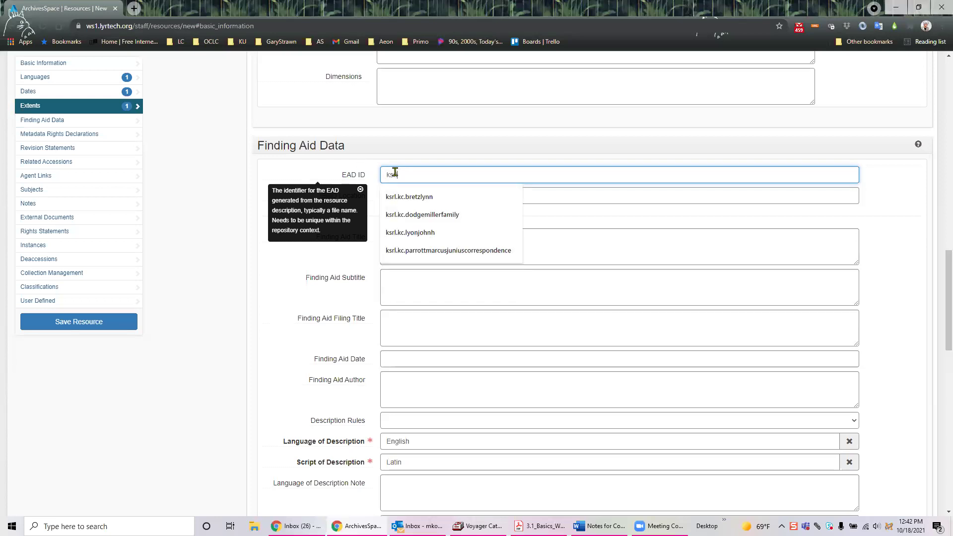
text(l)
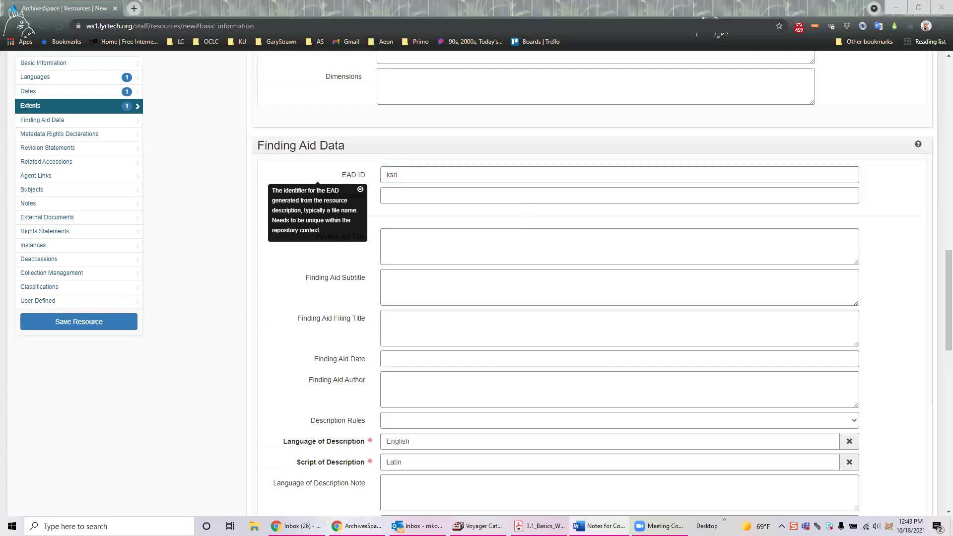
click(413, 175)
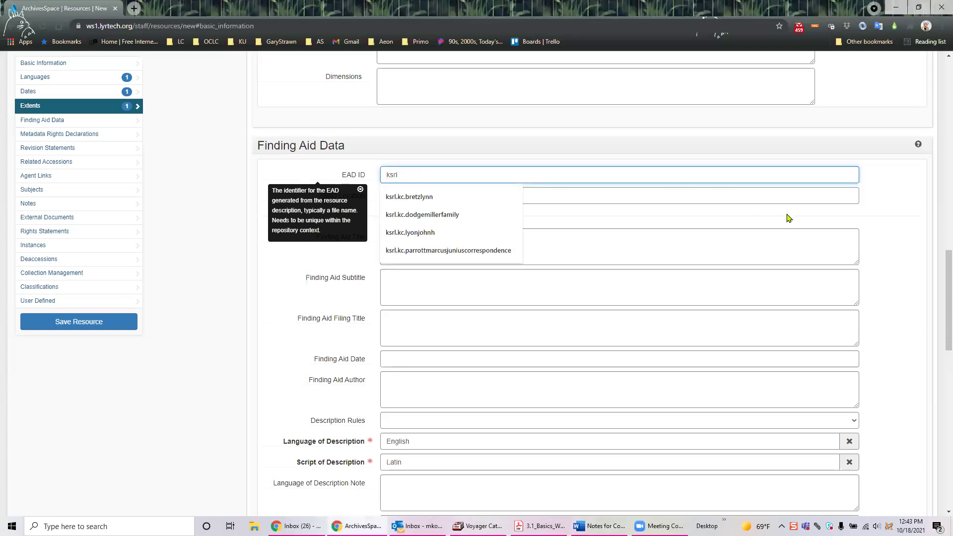
text(.w)
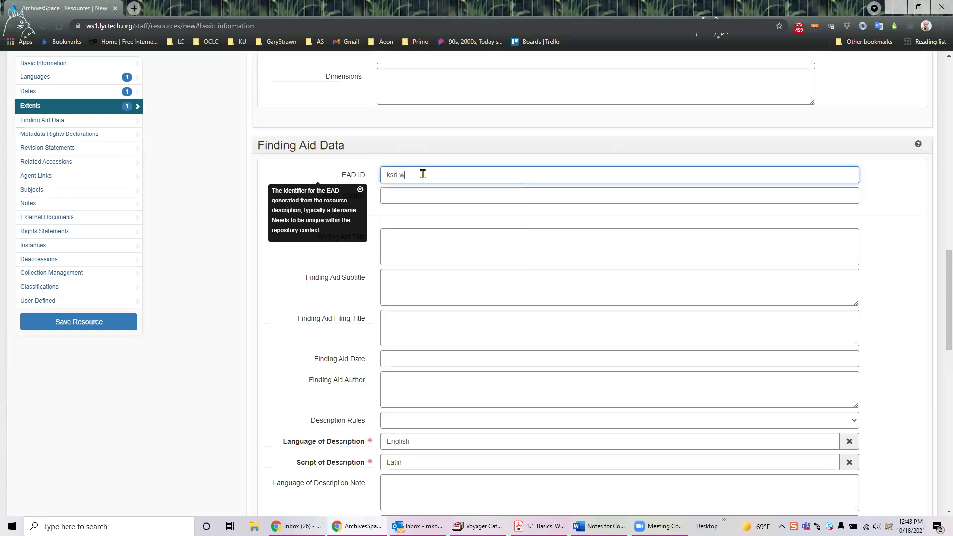
text(illiamsmelvina)
text(.)
text(xm)
key(BackSpace)
key(BackSpace)
key(BackSpace)
Dismiss the EAD ID help text and place the cursor in the still-empty EAD Location field.
click(422, 193)
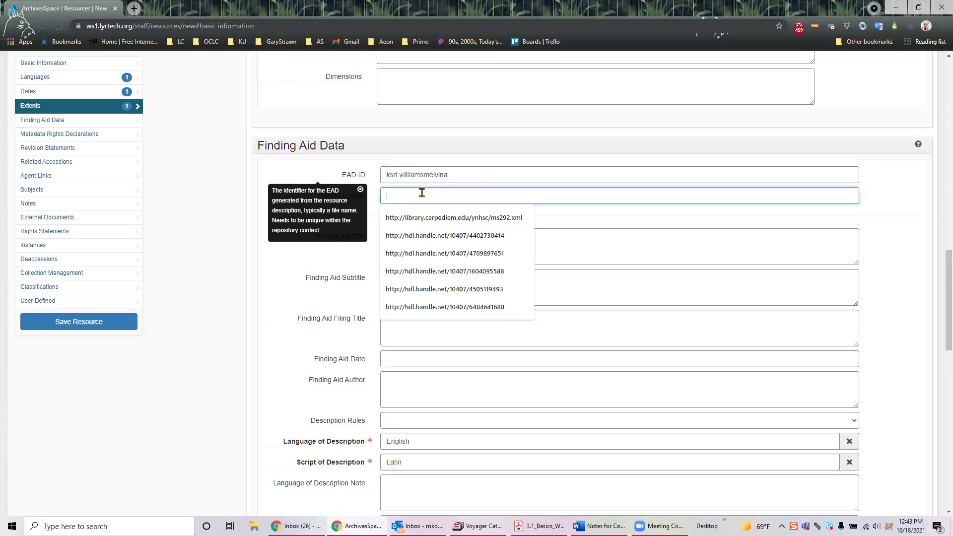
click(360, 189)
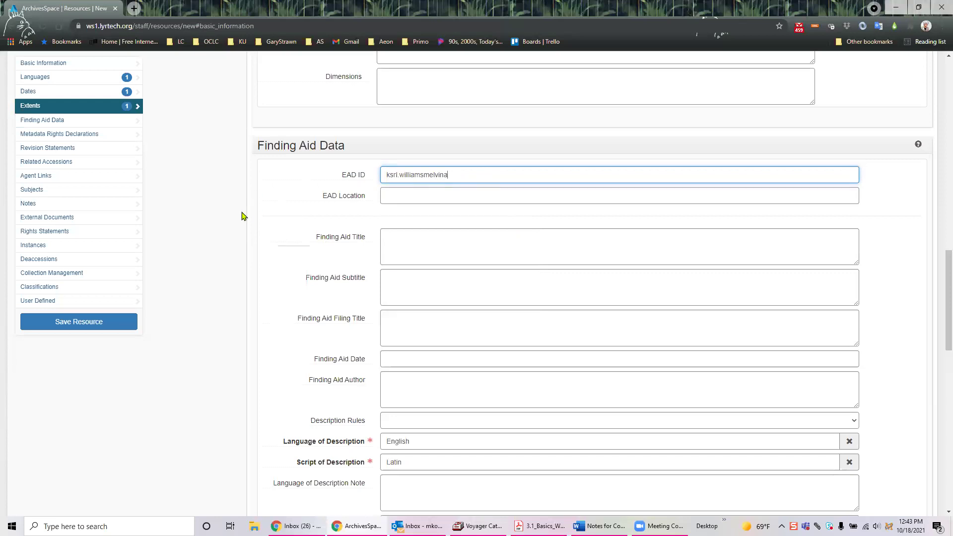
mouse_move(335, 200)
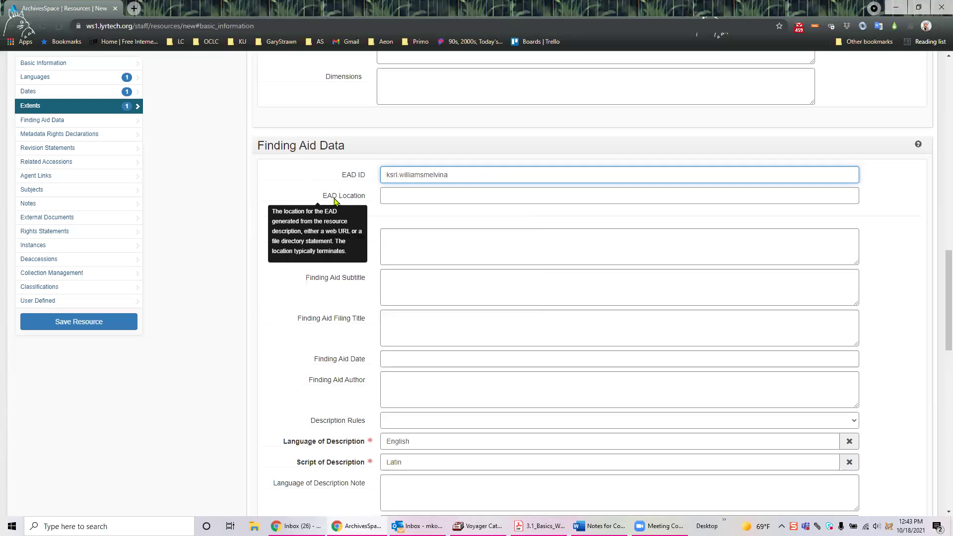
click(311, 195)
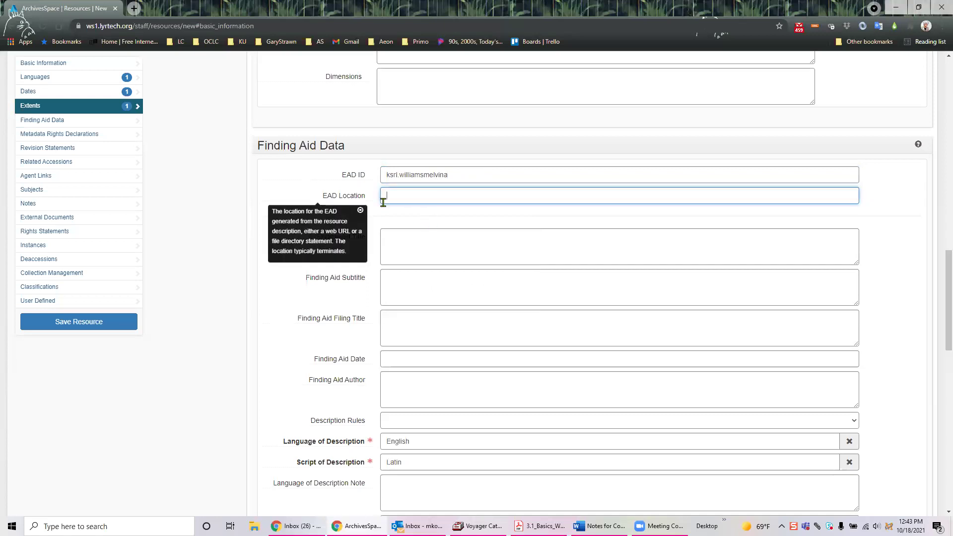
click(367, 212)
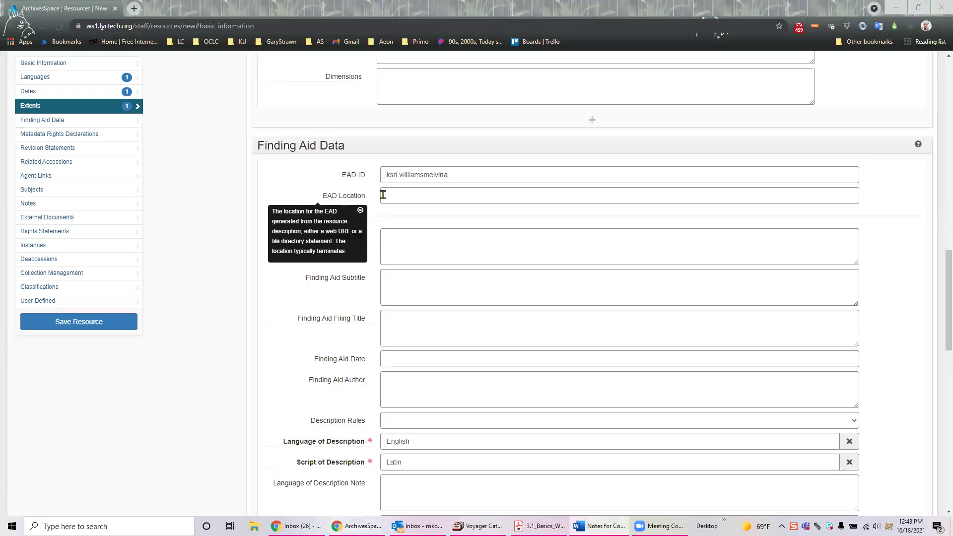
click(362, 212)
click(390, 193)
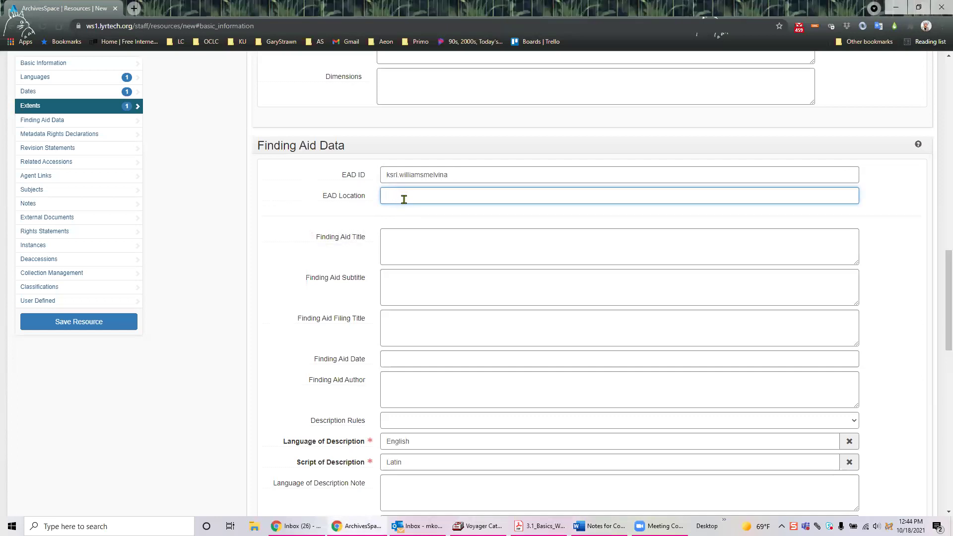
Enter the Finding Aid Title 'Guide to the Papers of Melvina Williams'.
click(396, 237)
mouse_move(351, 240)
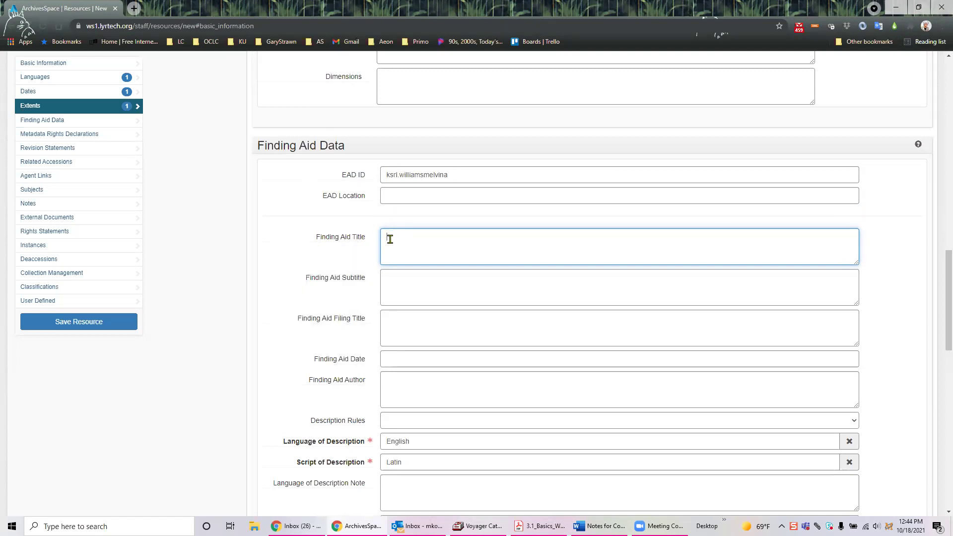
text(Papers of Melvina Williams)
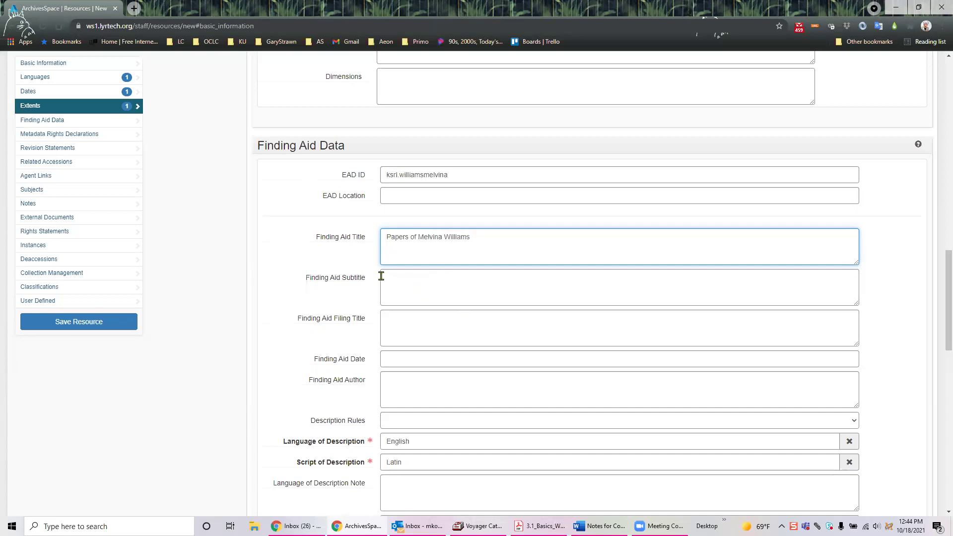
click(390, 251)
text(Guide to the )
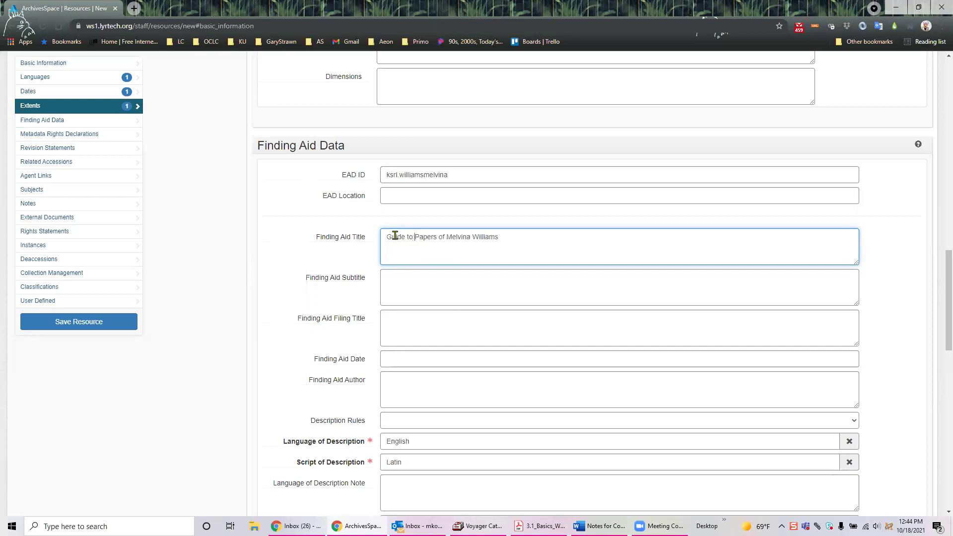
text(p)
key(BackSpace)
Copy 'Papers of Melvina Williams' from the title into the Finding Aid Subtitle.
click(411, 285)
drag(426, 237, 501, 238)
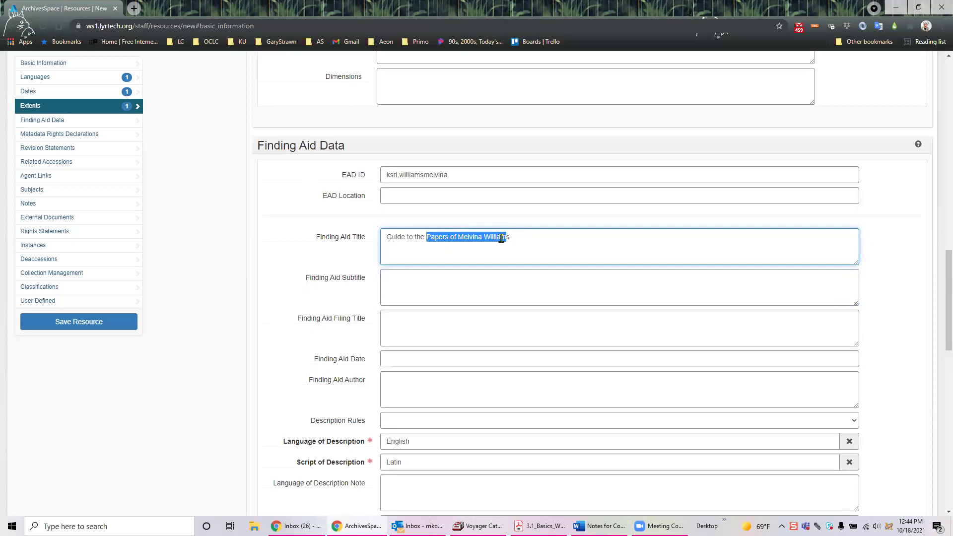
click(391, 279)
text(Papers of Melvina William)
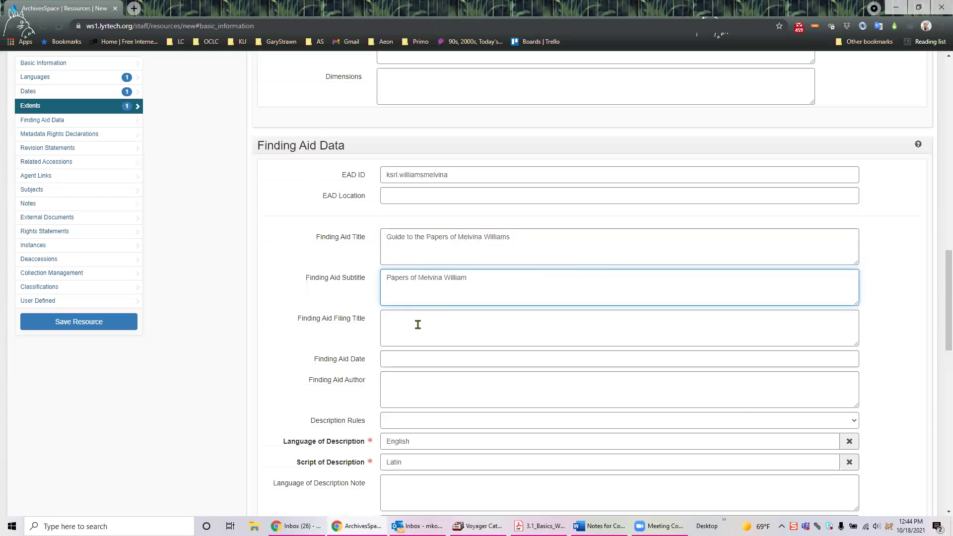
mouse_move(331, 323)
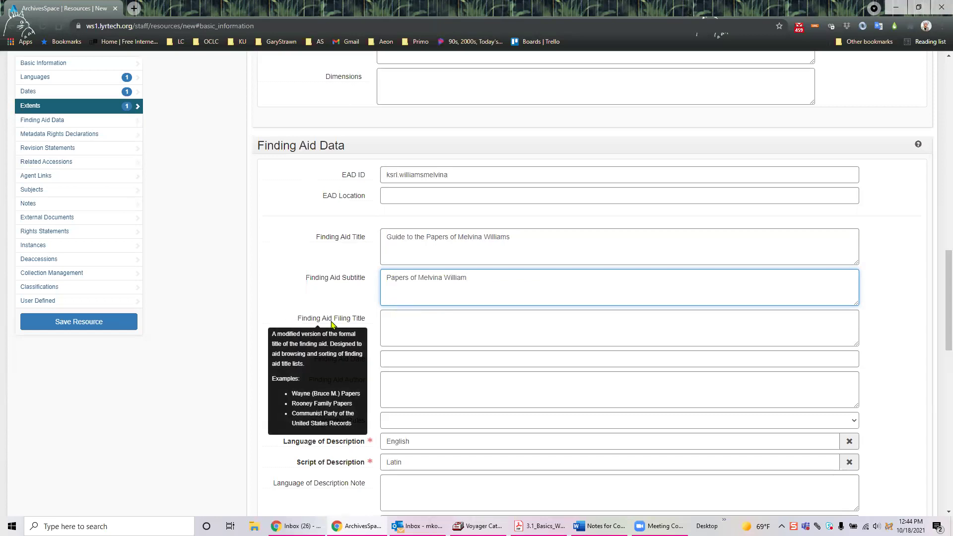
Enter the filing title 'Williams (Melvina) Paper of,' and the finding aid date 2021-10-18.
click(397, 322)
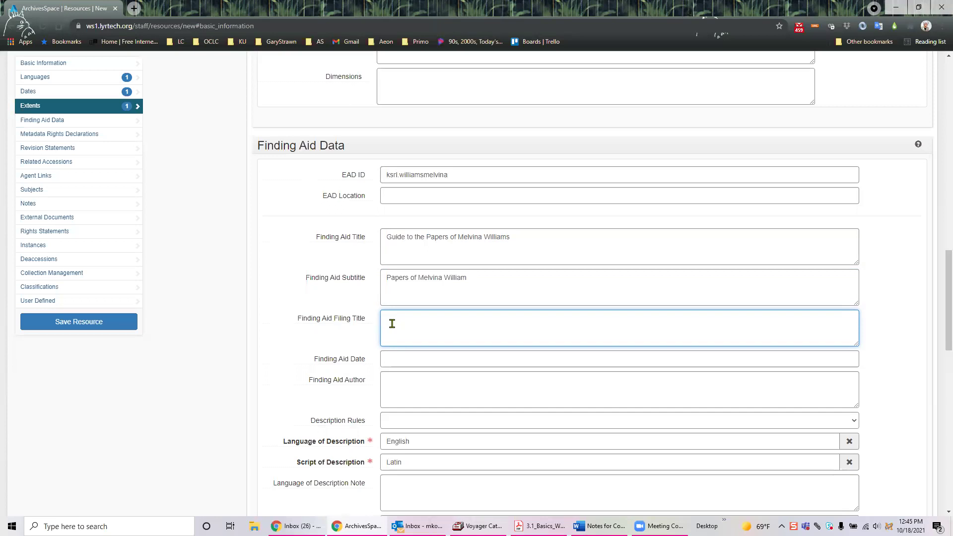
text(Williams (Melvina), Paper of)
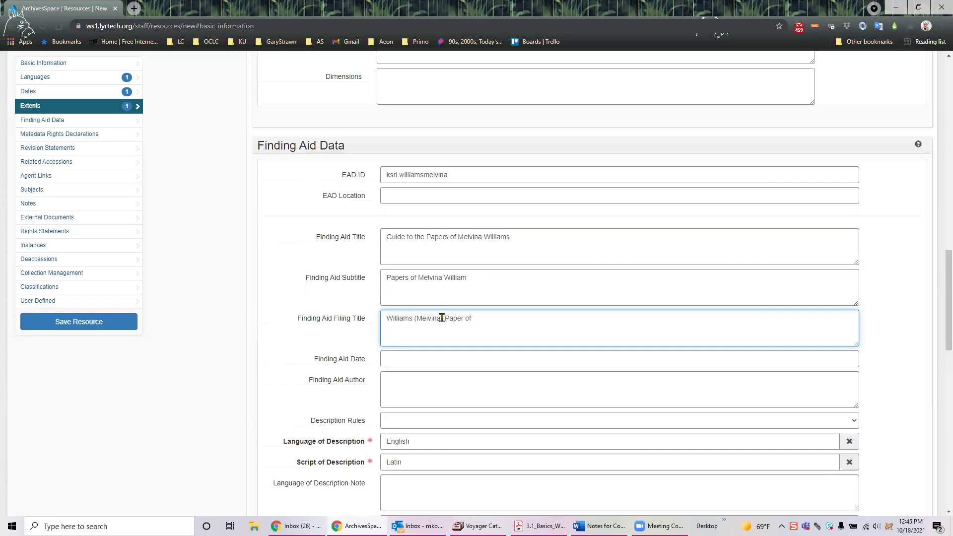
text(,)
click(419, 358)
text(220)
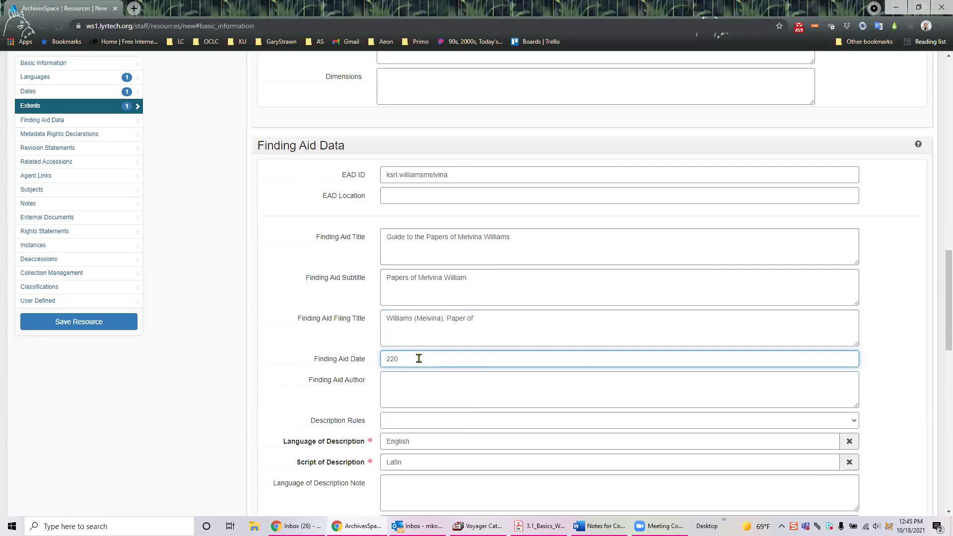
key(BackSpace)
key(BackSpace)
text(021)
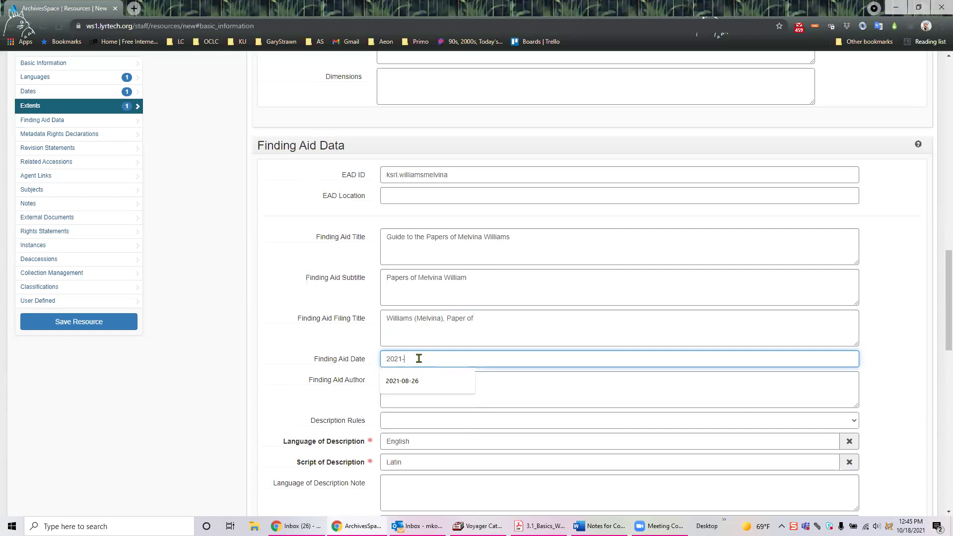
text(-10)
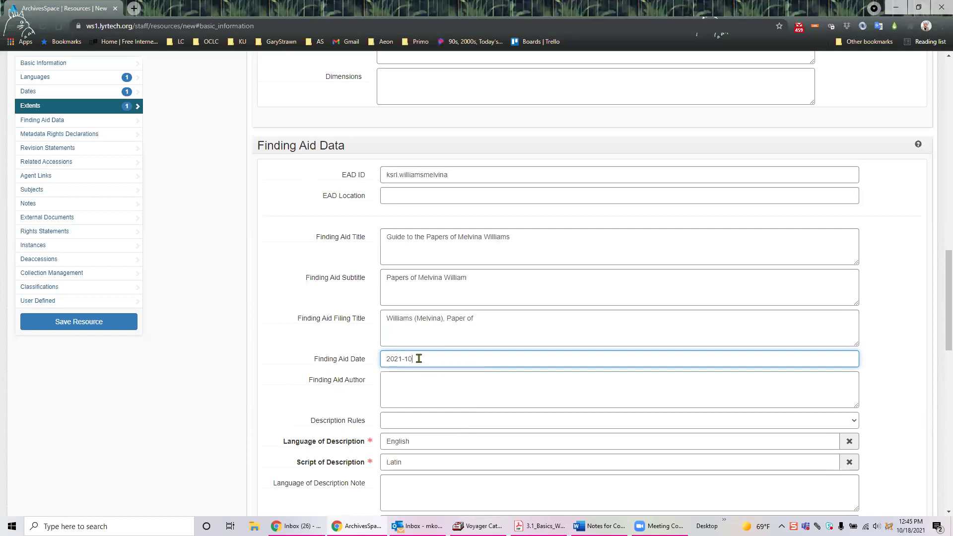
text(-18)
Enter the author's initials in the Finding Aid Author field.
click(416, 387)
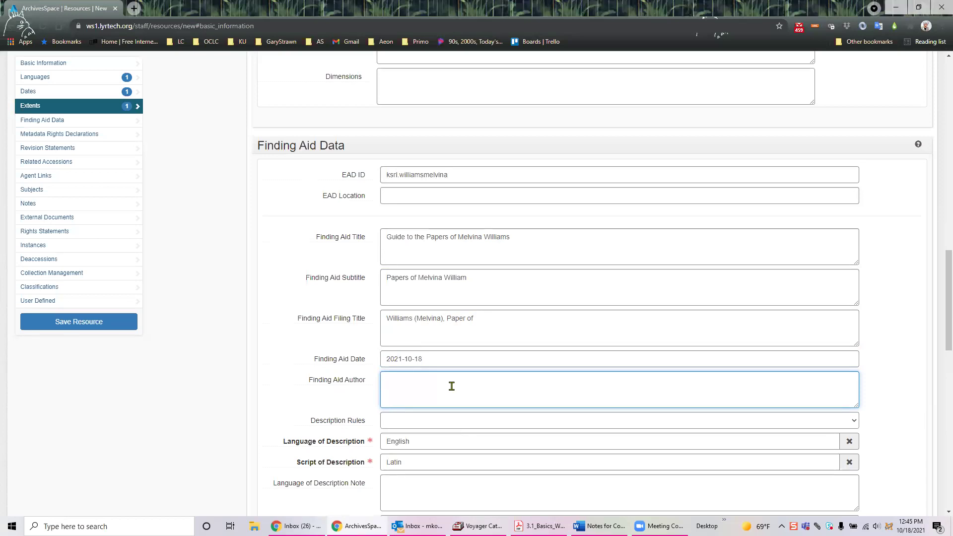
text(mrh)
scroll(493, 383, down, 2)
key(BackSpace)
text(k)
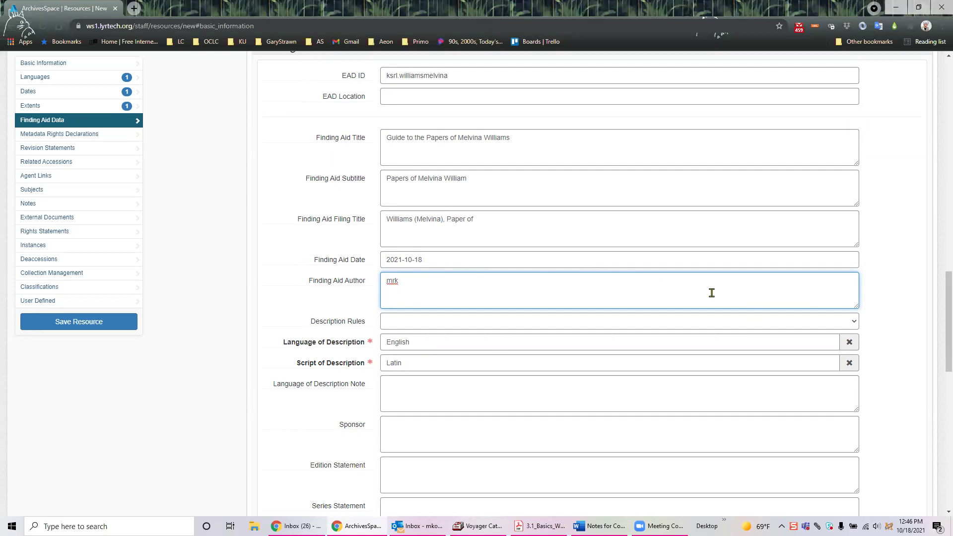
scroll(710, 293, down, 1)
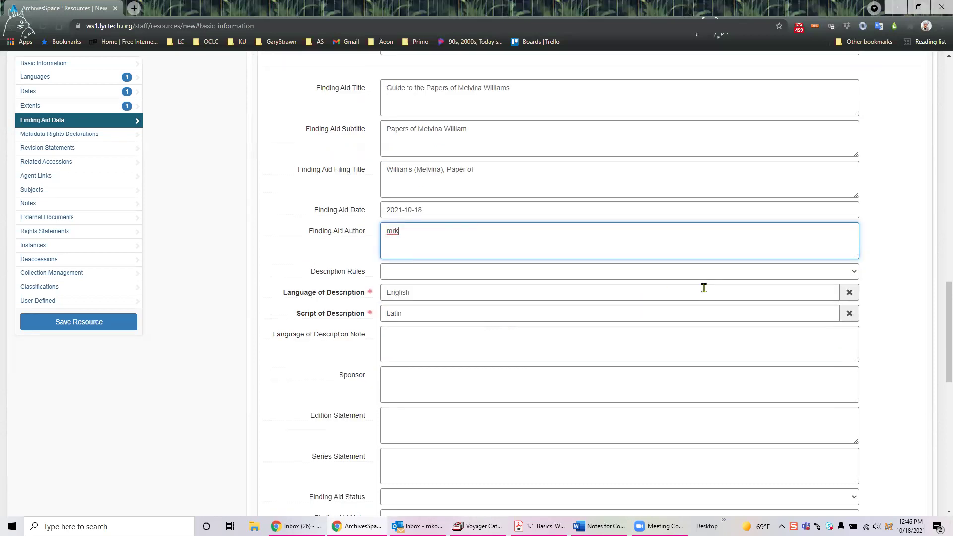
Set Description Rules to 'Describing Archives: A Content Standard' and bring up the Finding Aid Status choices.
click(852, 273)
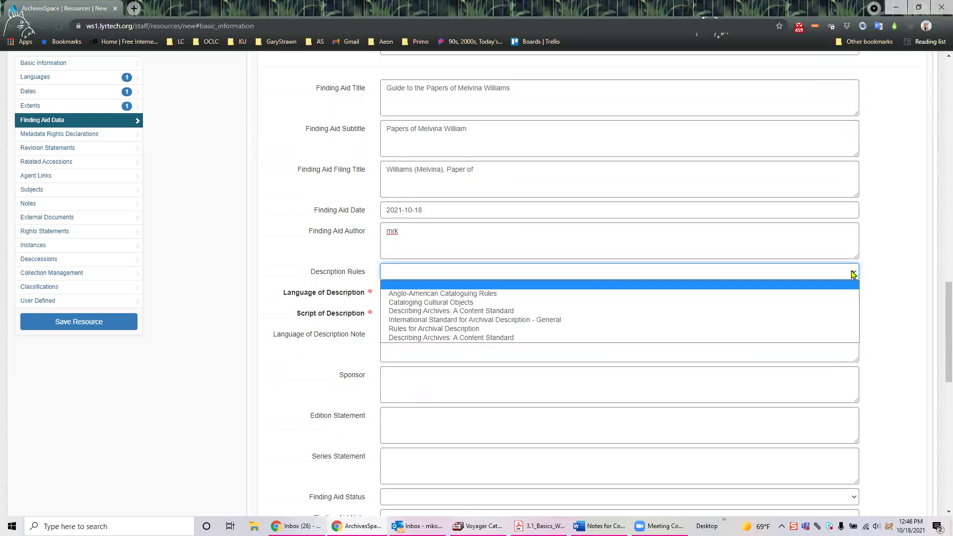
click(573, 312)
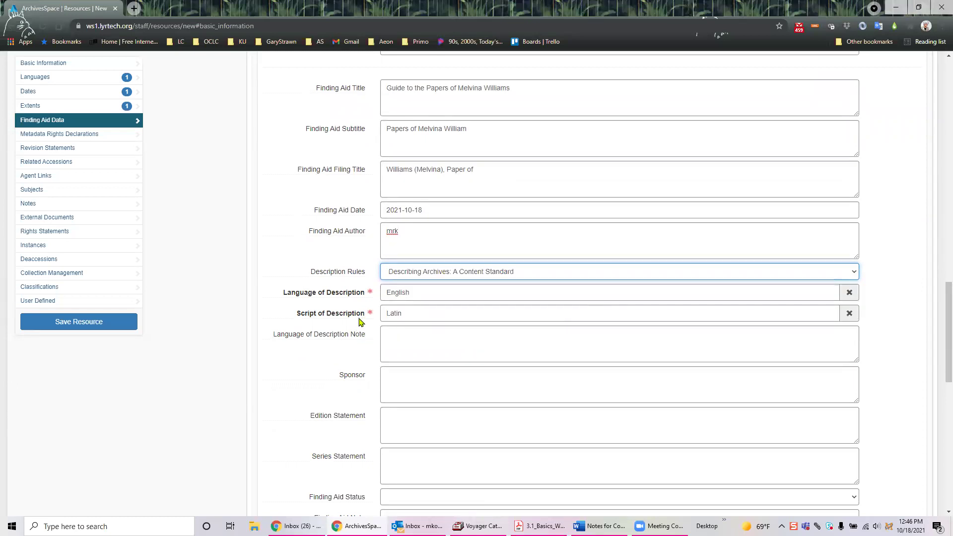
mouse_move(361, 320)
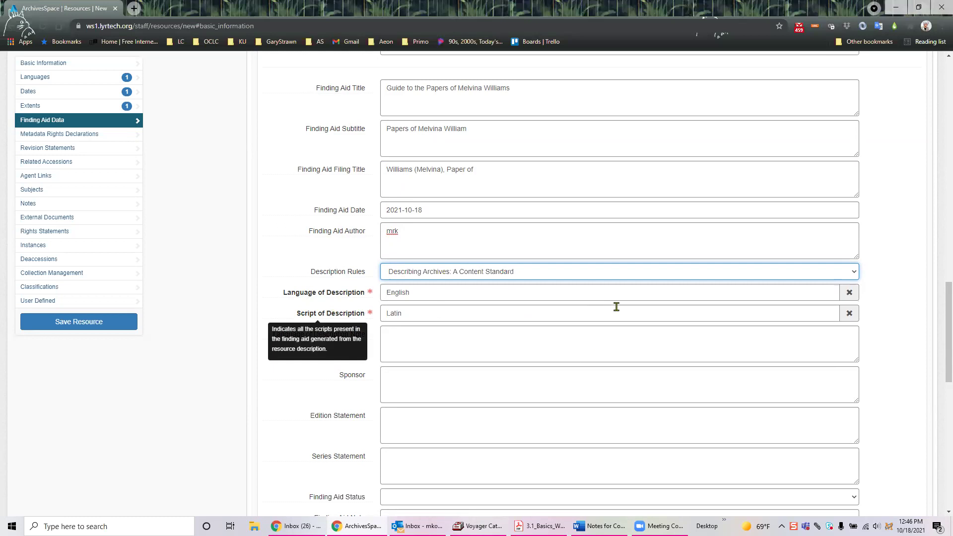
click(341, 328)
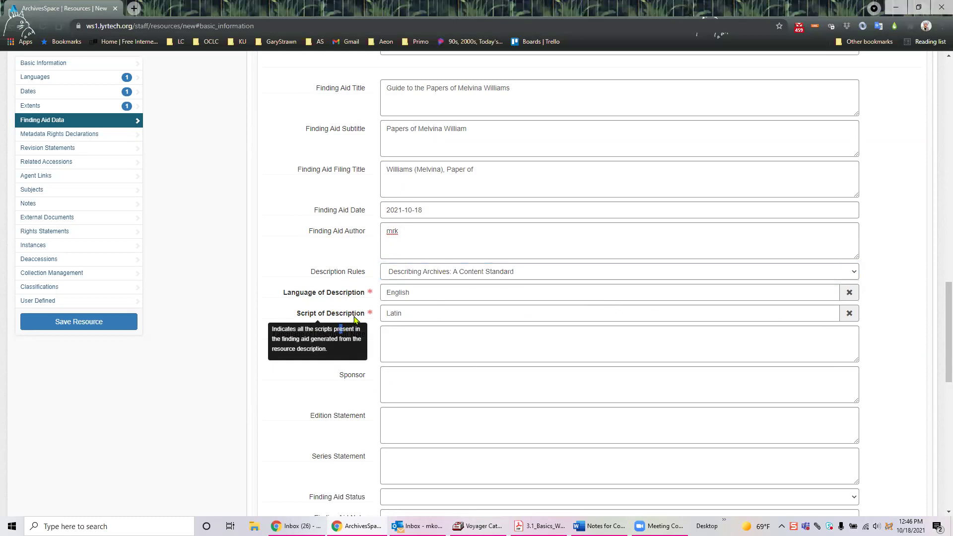
scroll(673, 368, down, 3)
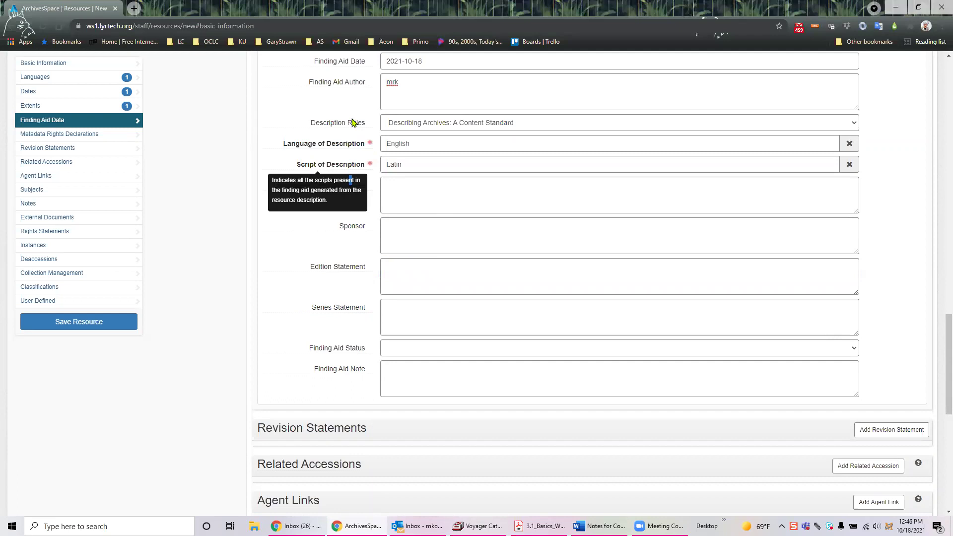
mouse_move(354, 122)
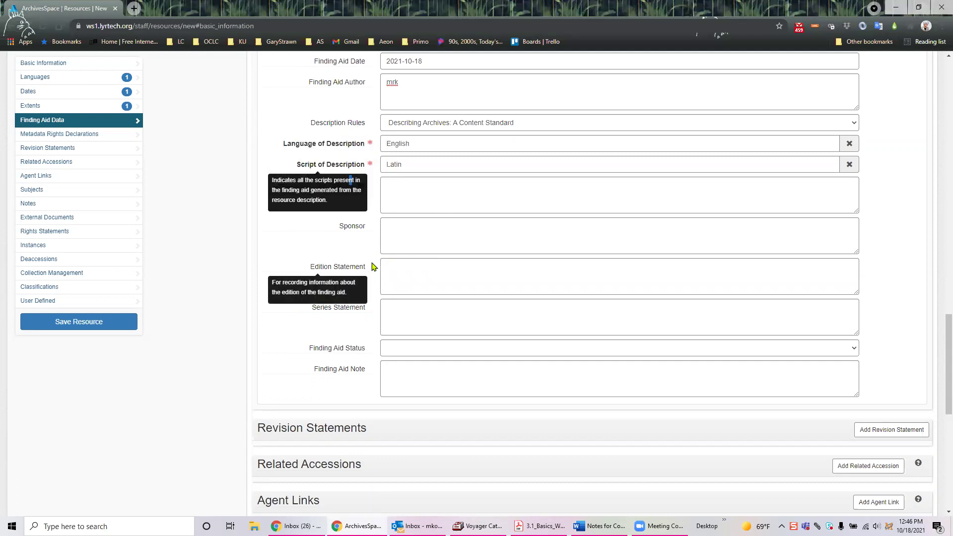
click(417, 263)
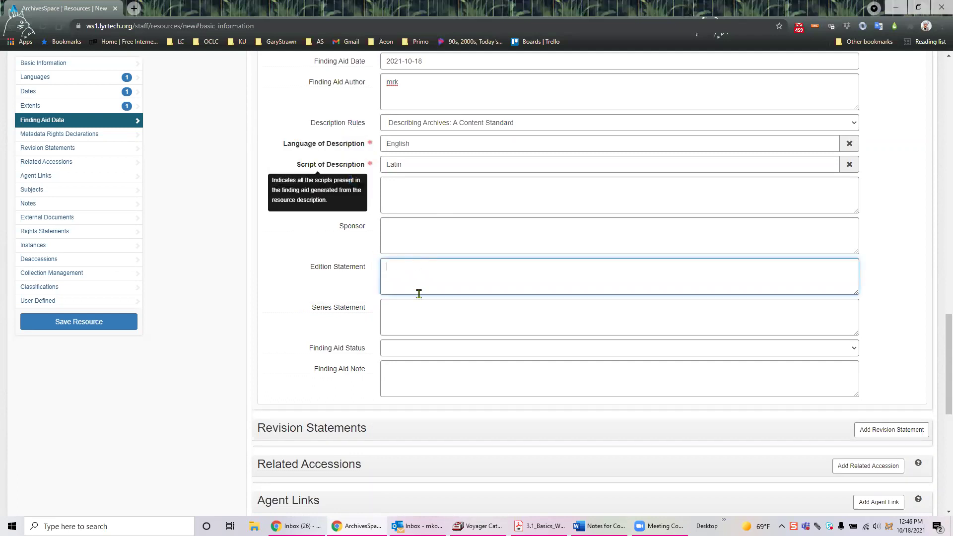
click(403, 351)
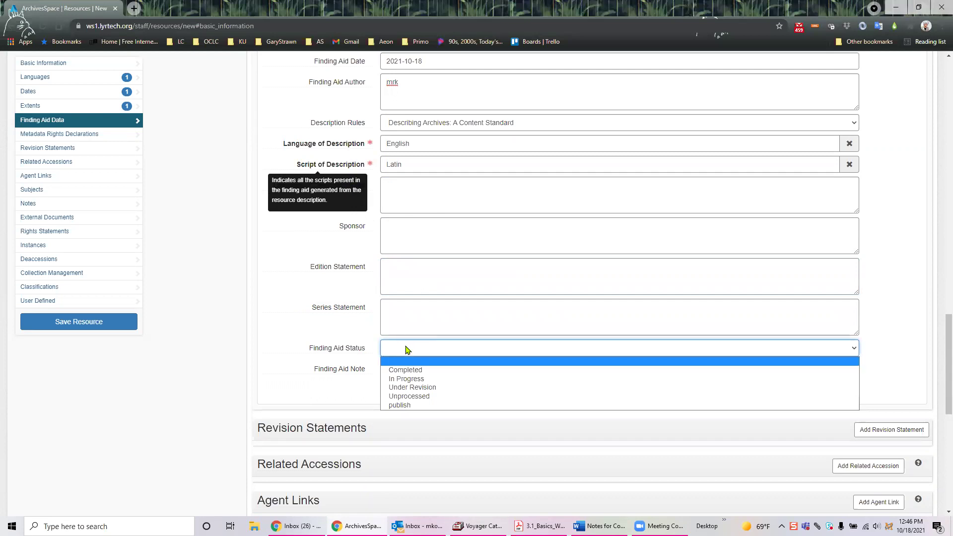
click(417, 380)
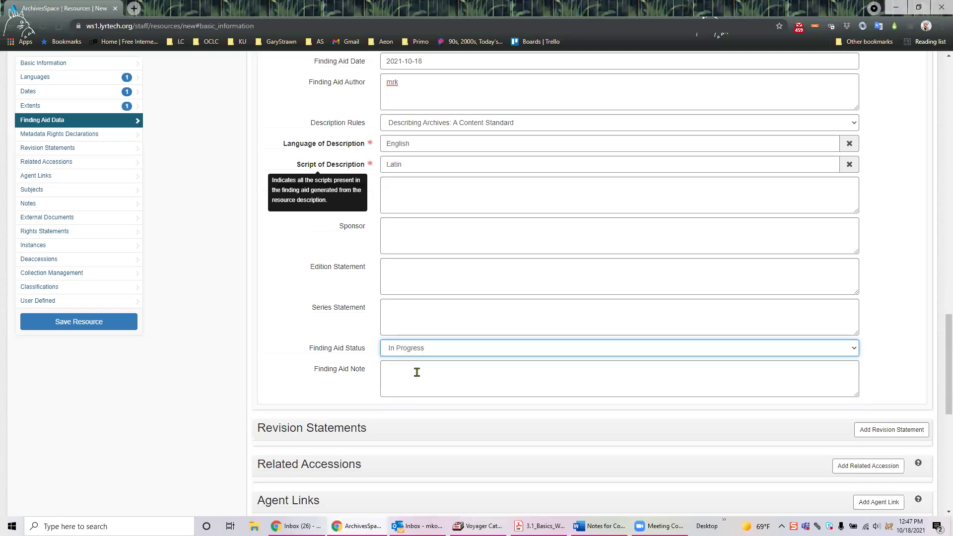
scroll(525, 352, down, 2)
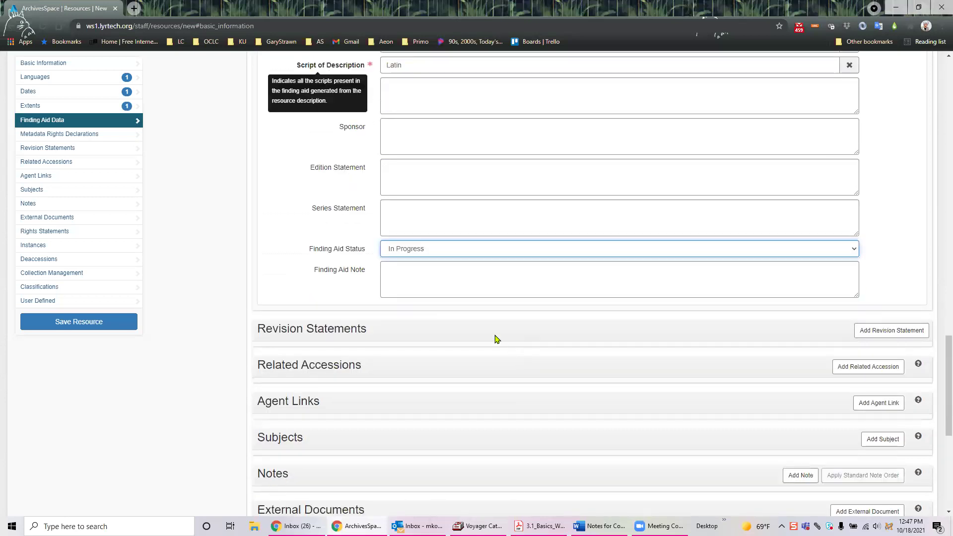
mouse_move(350, 273)
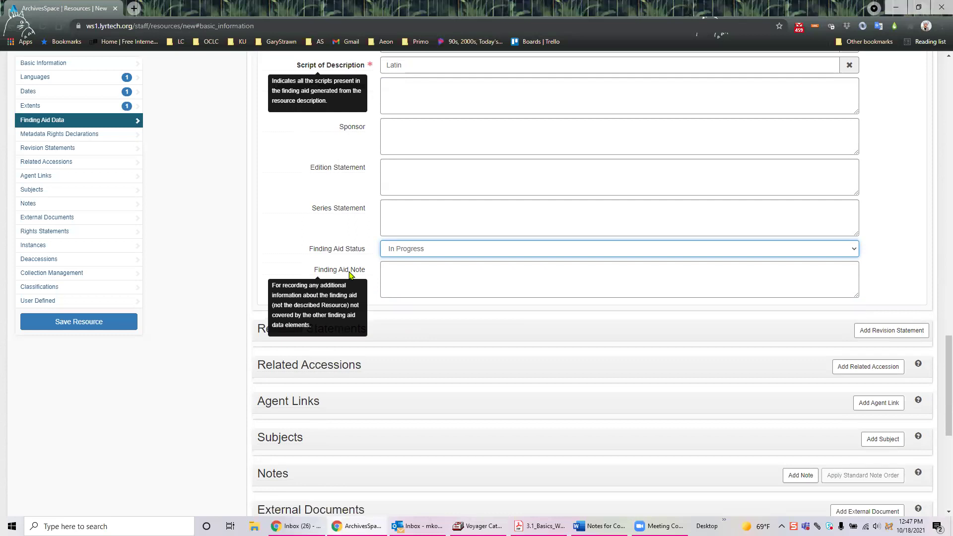
scroll(357, 270, up, 1)
scroll(353, 278, down, 4)
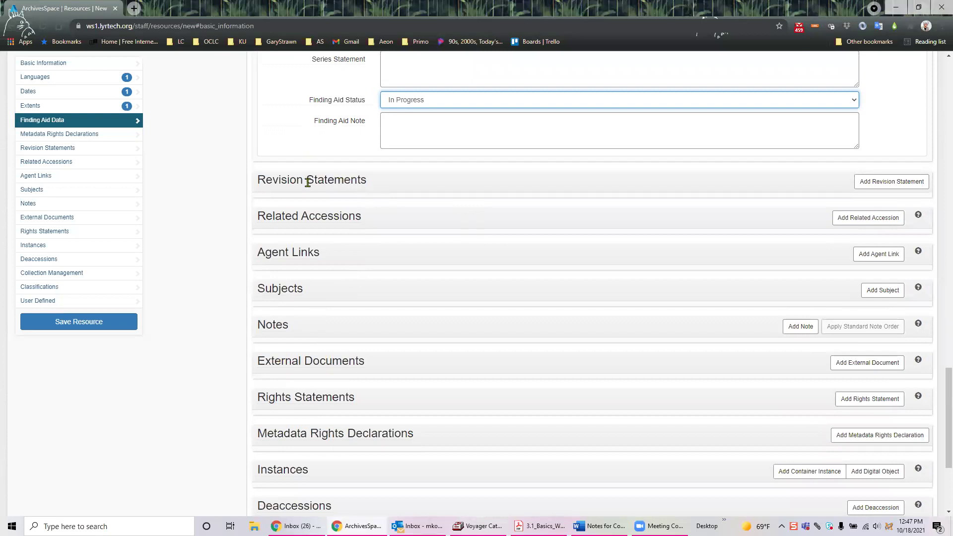
click(888, 181)
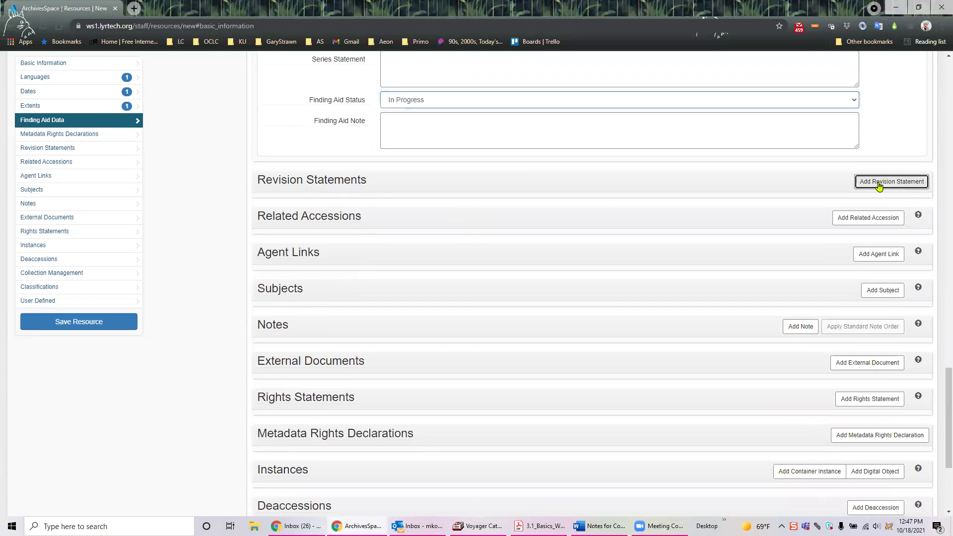
mouse_move(351, 212)
mouse_move(321, 231)
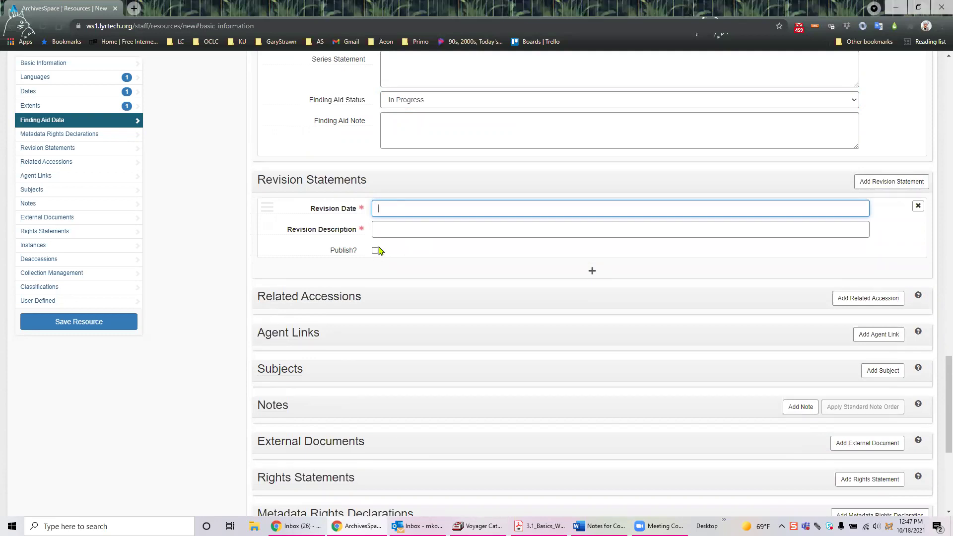
click(918, 208)
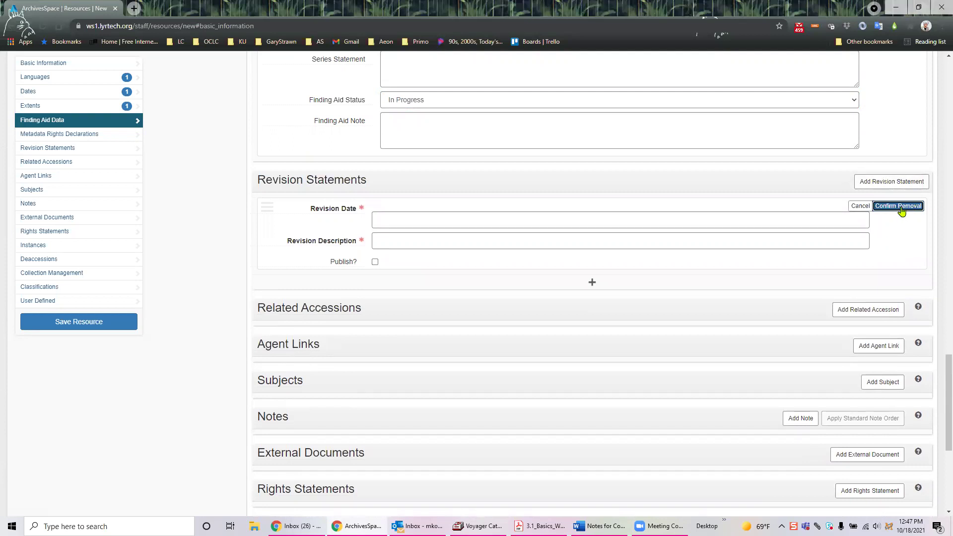
click(900, 207)
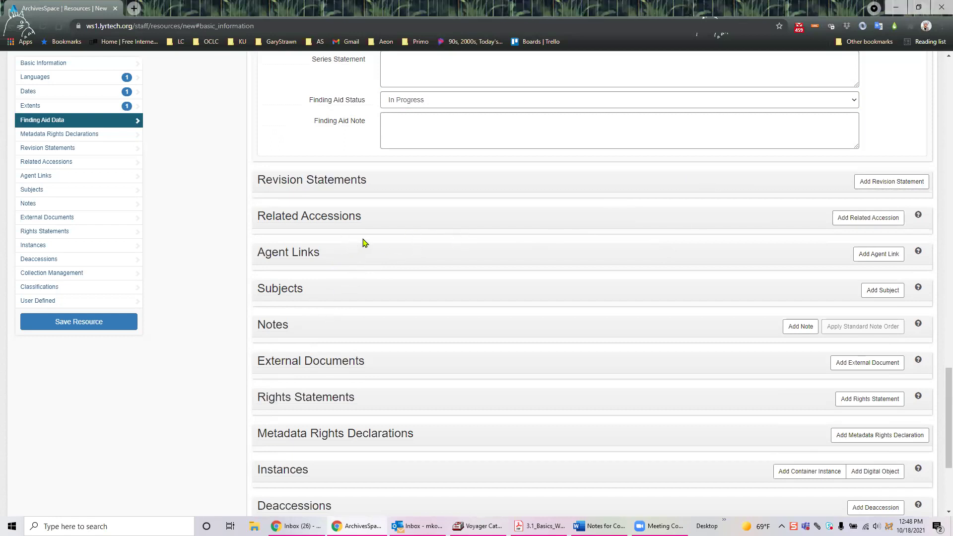
Add an agent link with role Creator and relator Author.
click(865, 257)
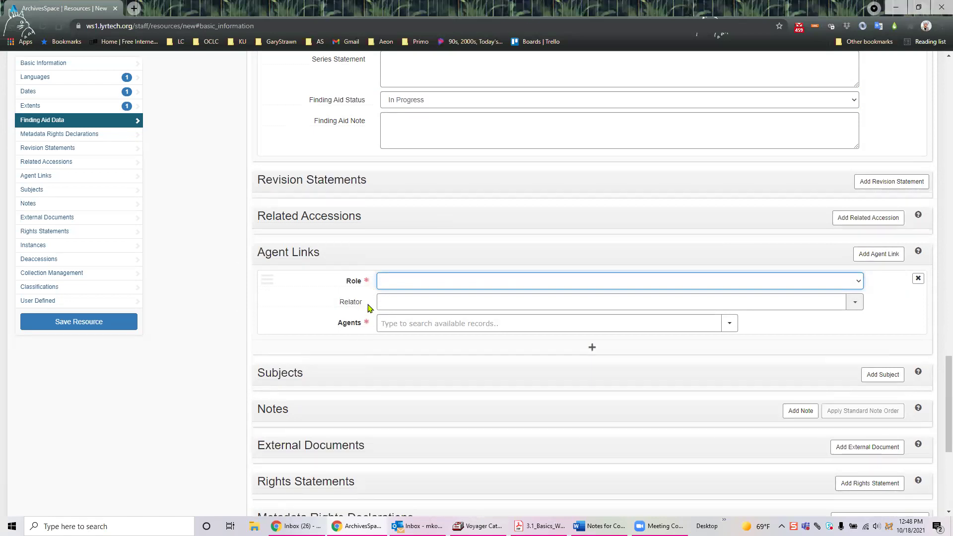
mouse_move(367, 283)
click(857, 283)
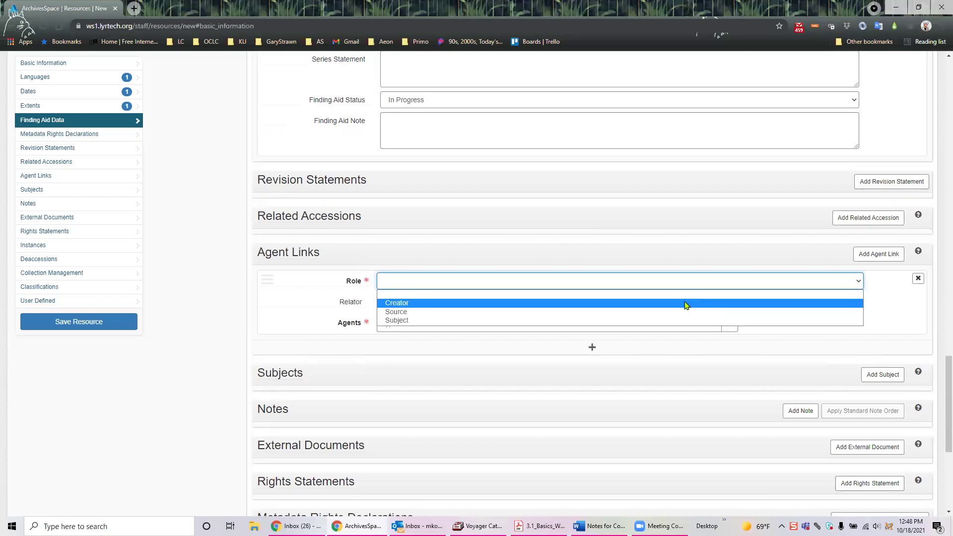
click(654, 303)
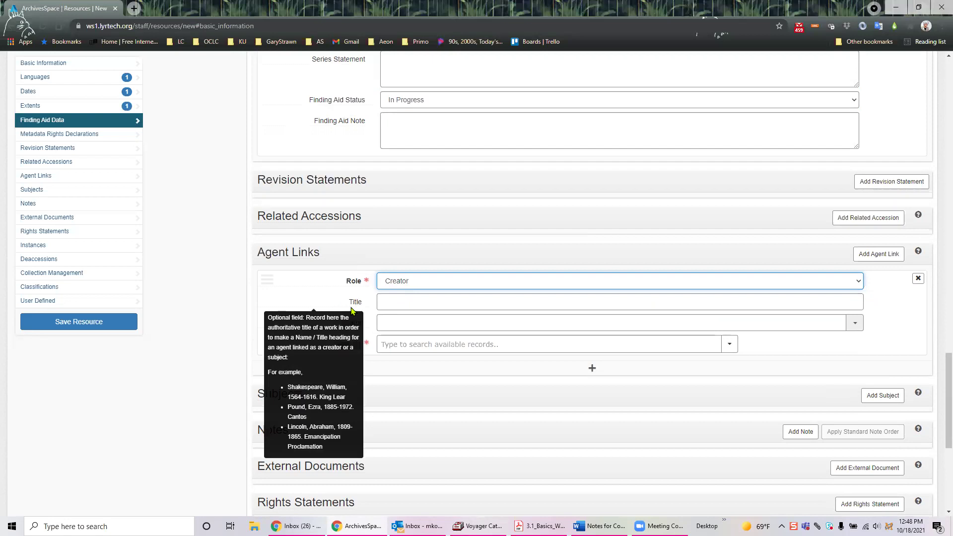
mouse_move(359, 305)
mouse_move(330, 288)
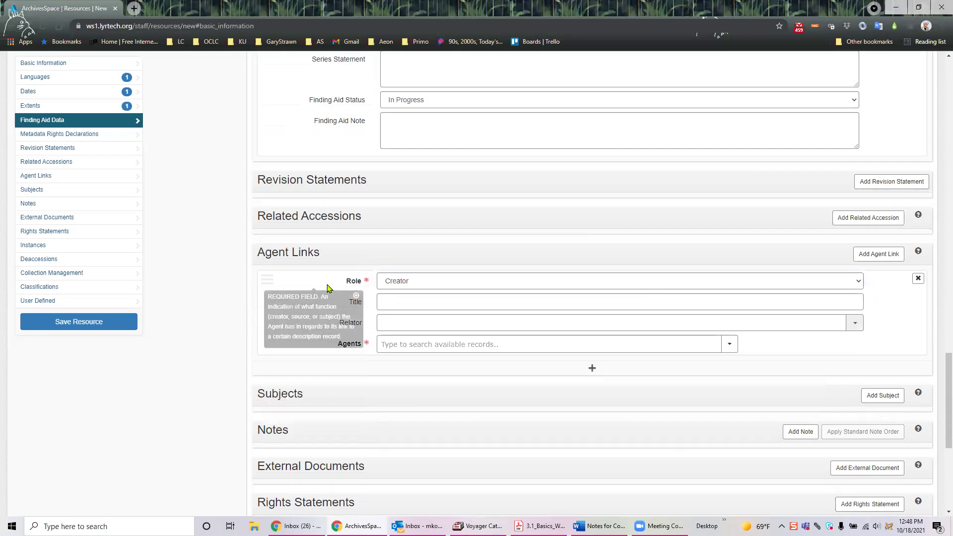
click(356, 296)
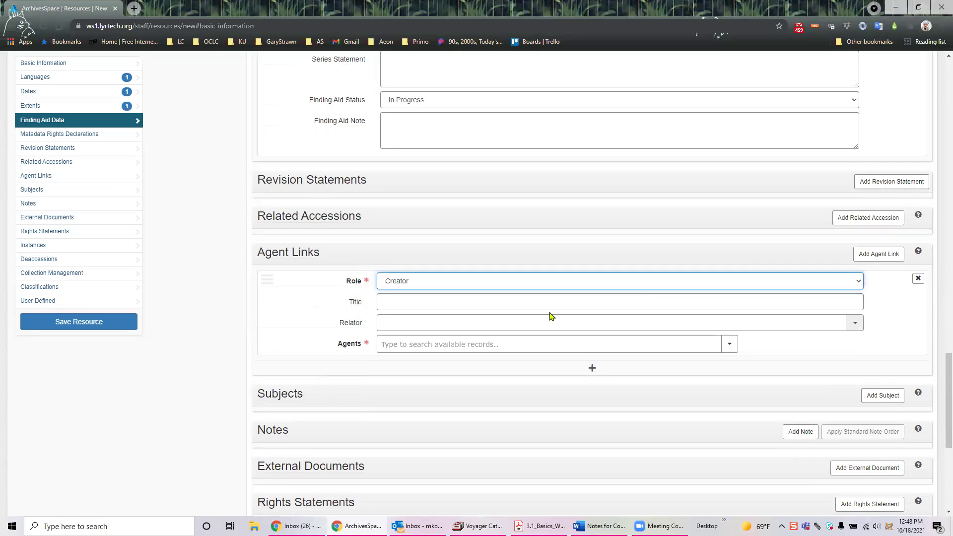
click(853, 323)
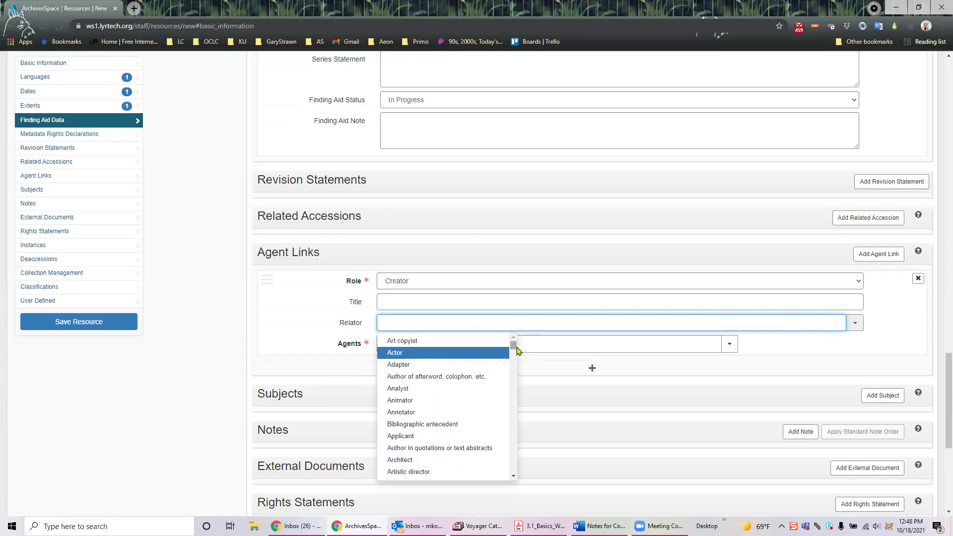
drag(513, 351, 517, 354)
click(436, 453)
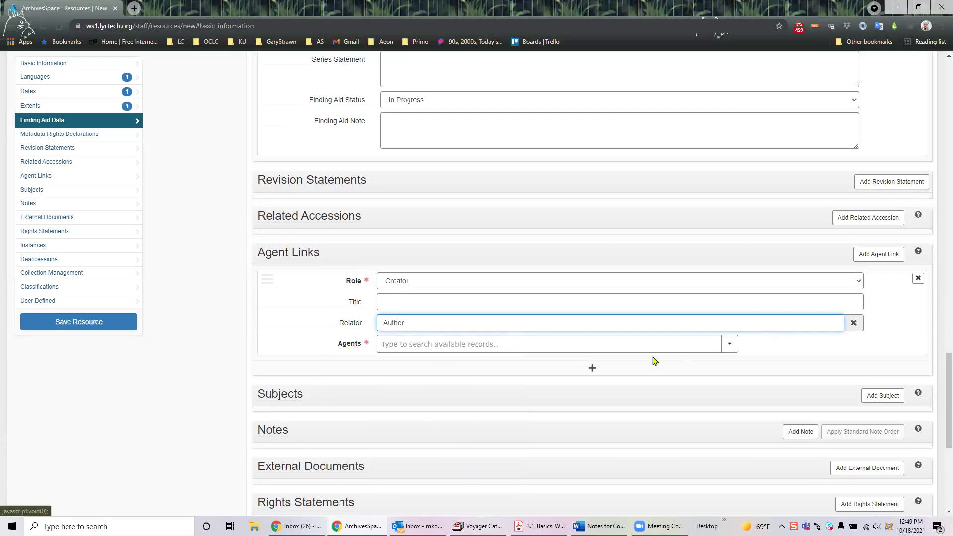
Clear the stray agent search text and bring up the other agent-finding options.
click(633, 344)
text(stump)
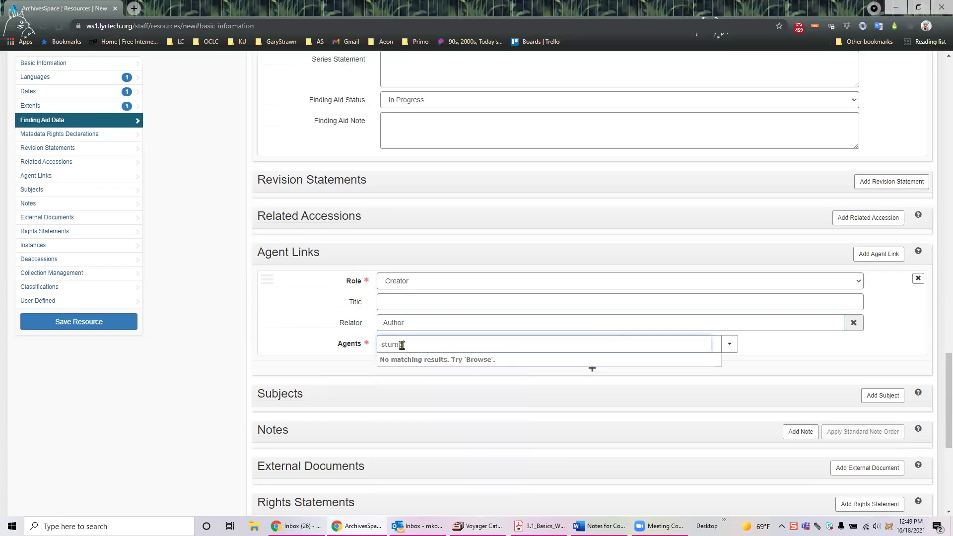
drag(414, 345, 373, 344)
key(BackSpace)
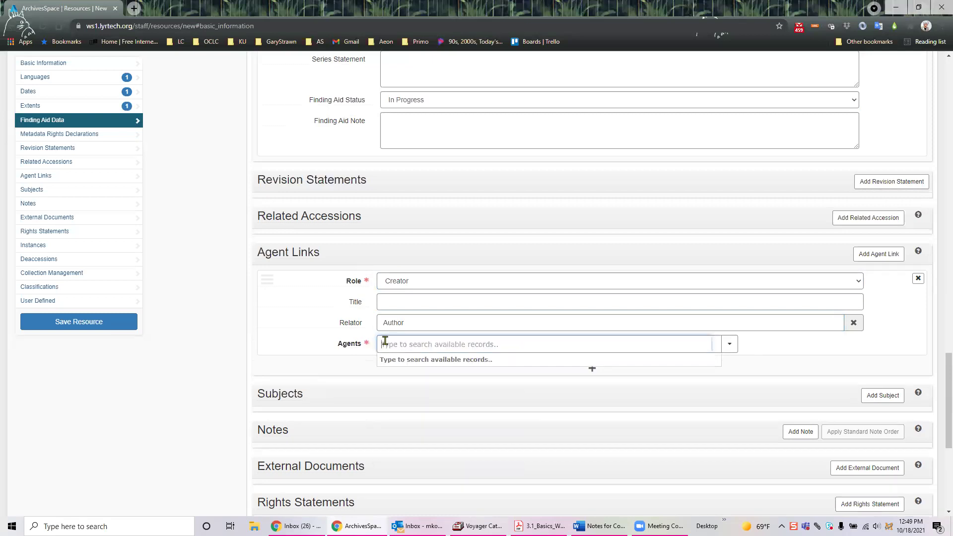
click(729, 345)
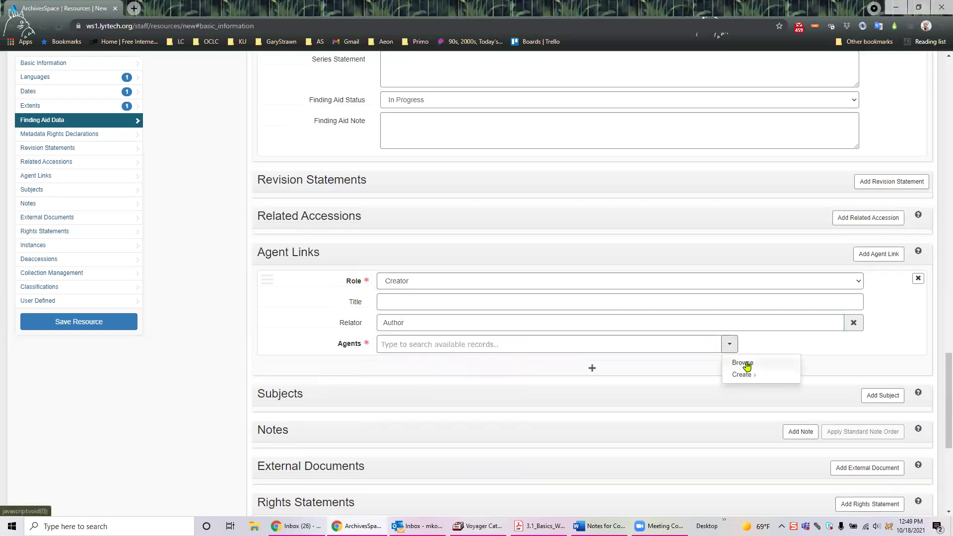
Browse the agents list and link a person agent to the resource.
click(743, 363)
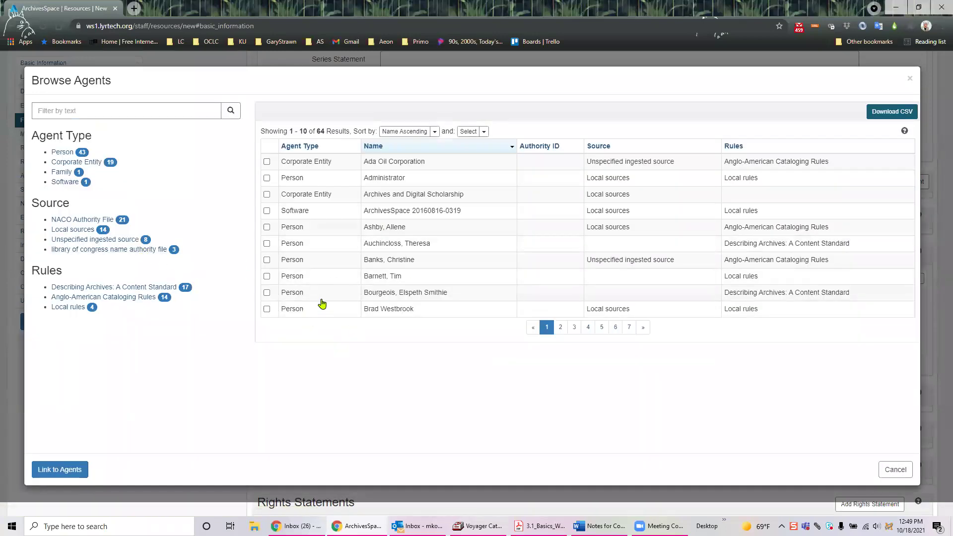
click(267, 309)
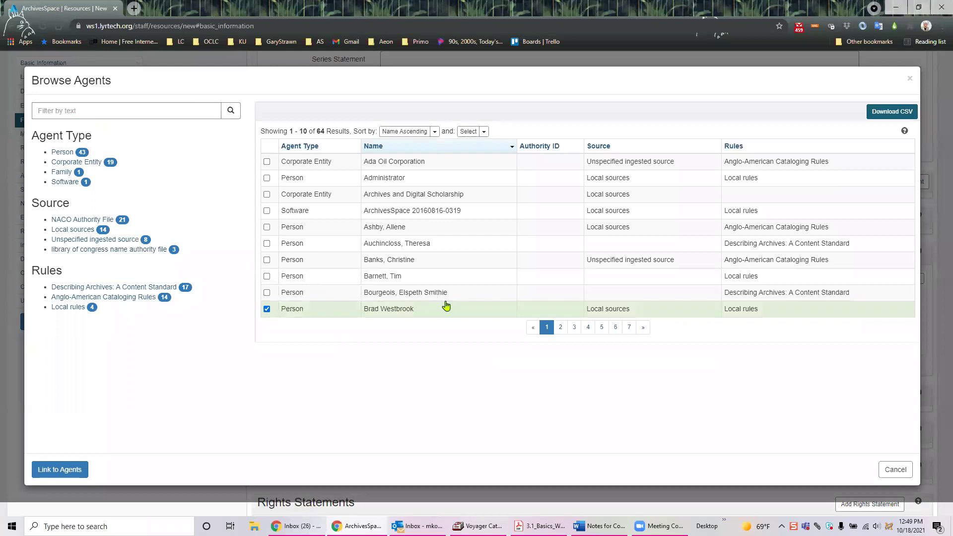
click(74, 471)
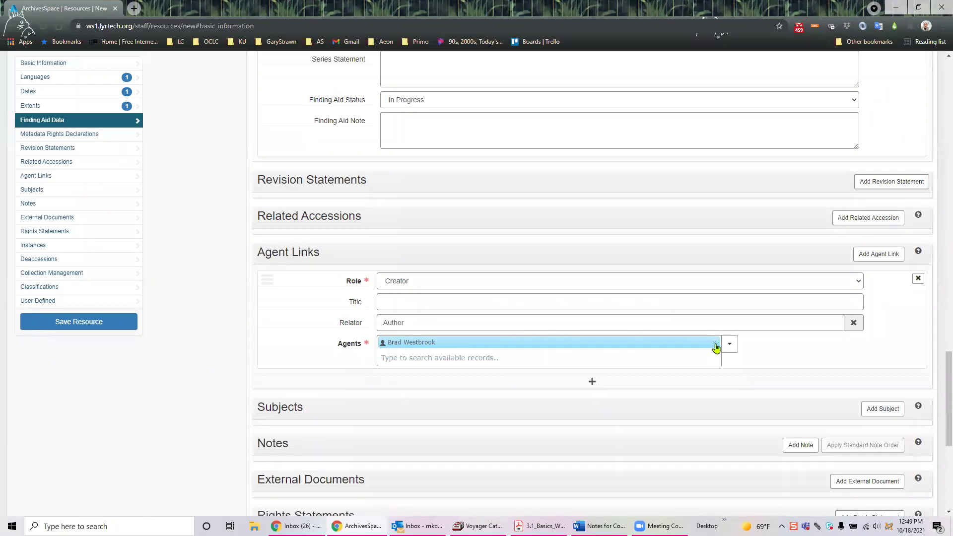
Unlink that agent and delete the whole Creator agent link, confirming removal.
click(713, 344)
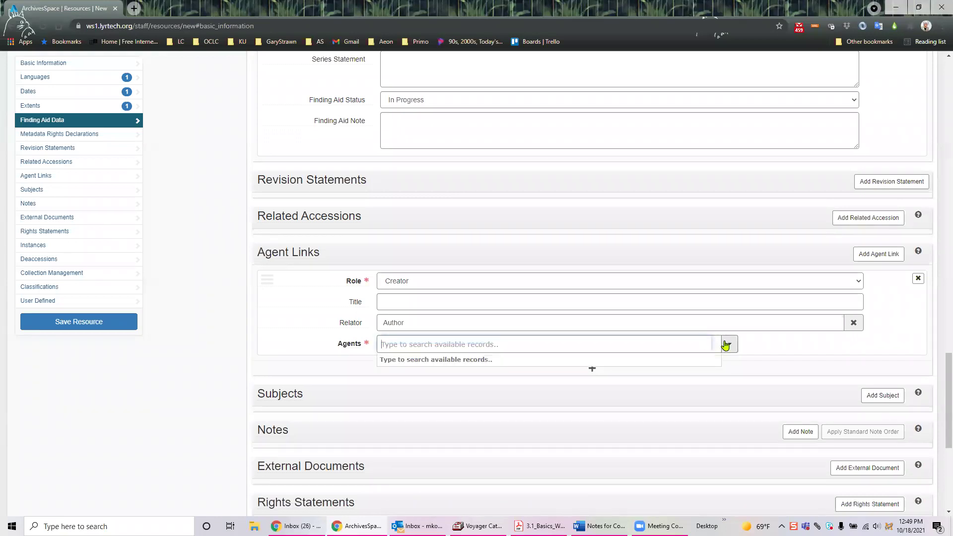
click(728, 343)
mouse_move(759, 381)
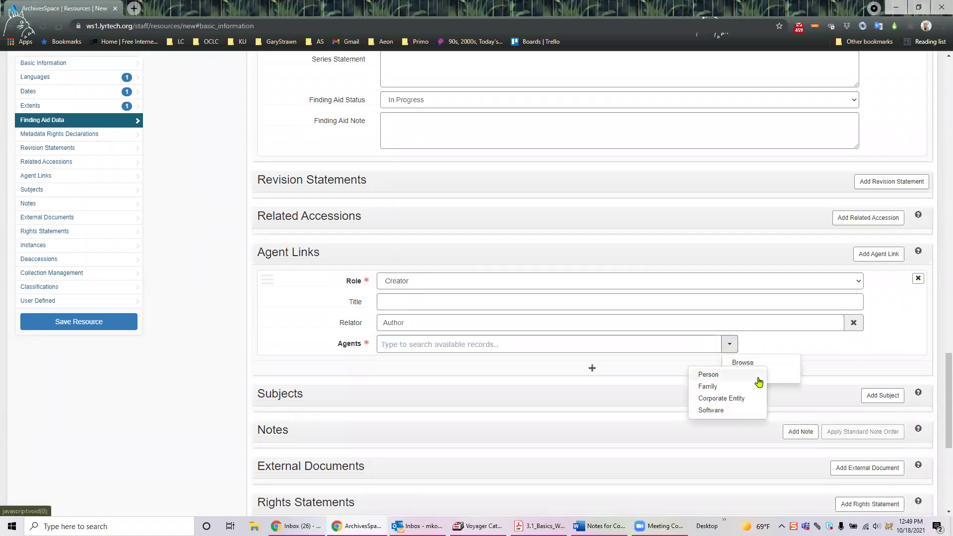
click(918, 279)
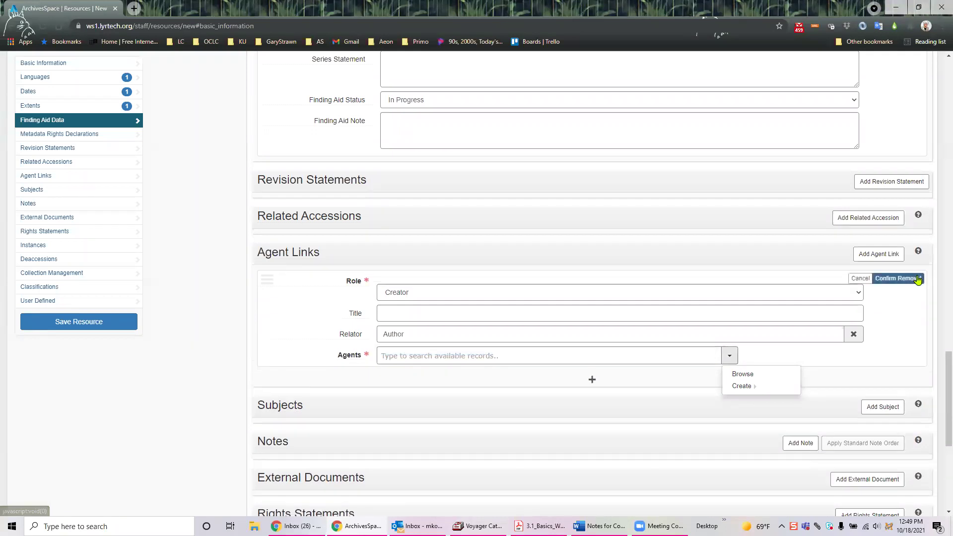
click(912, 280)
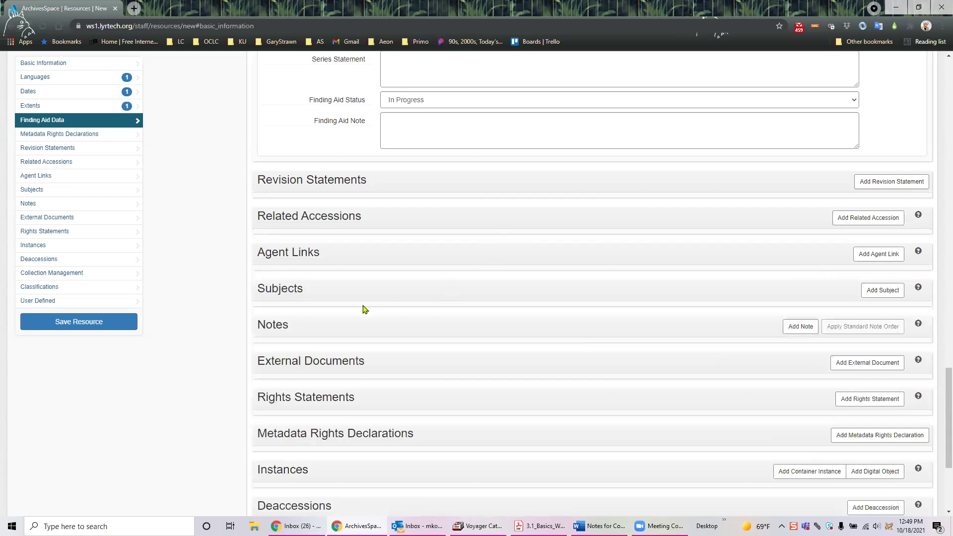
Add an Immediate Source of Acquisition note labelled Provenance.
click(801, 326)
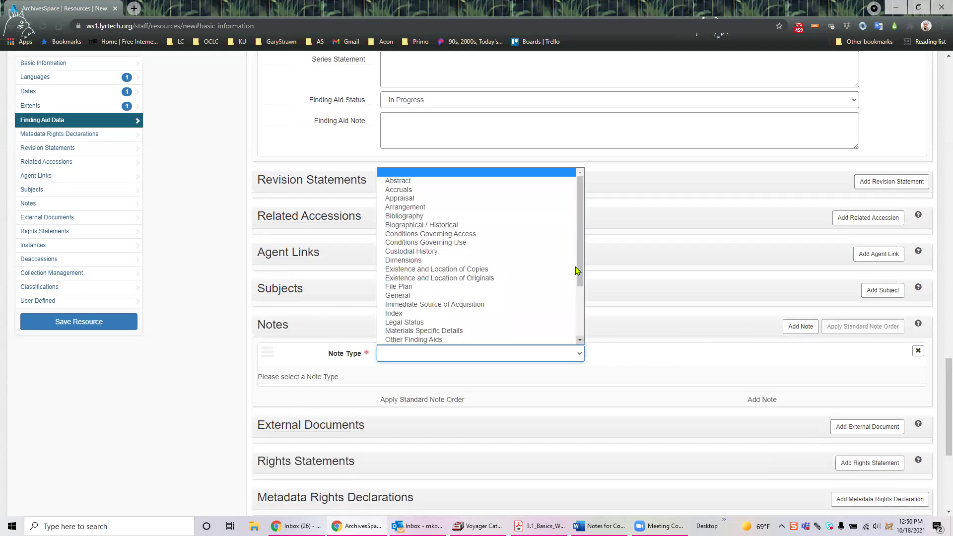
mouse_move(580, 213)
mouse_down()
mouse_move(582, 285)
mouse_move(582, 197)
mouse_up()
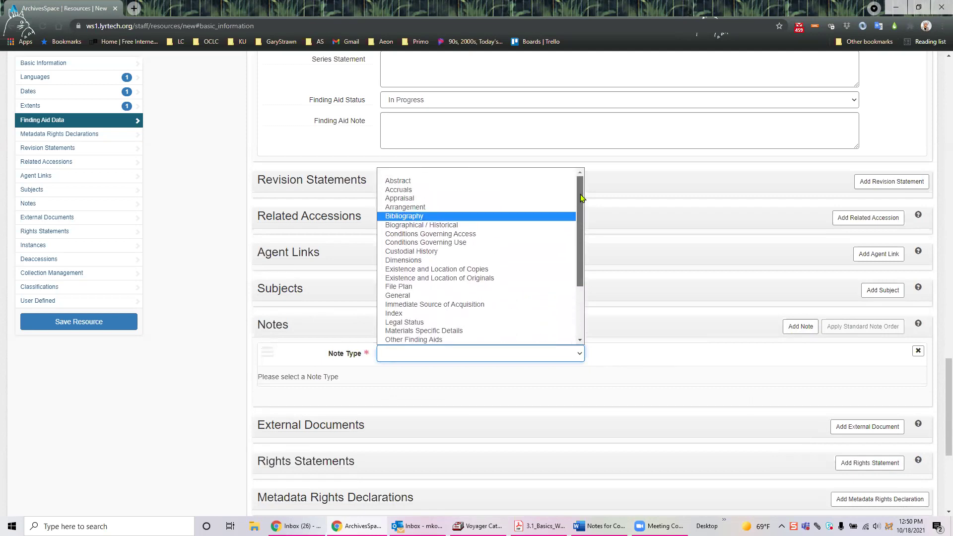
click(496, 307)
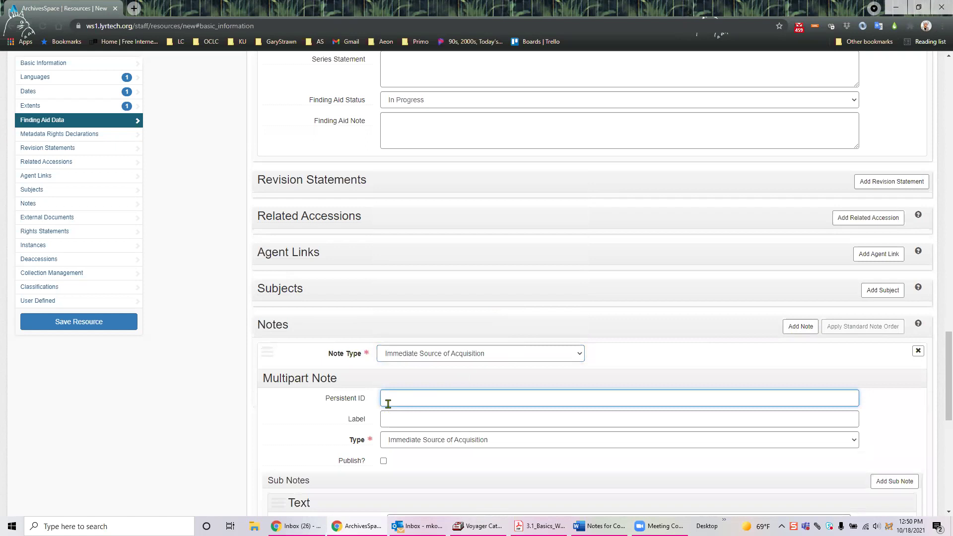
scroll(348, 402, down, 2)
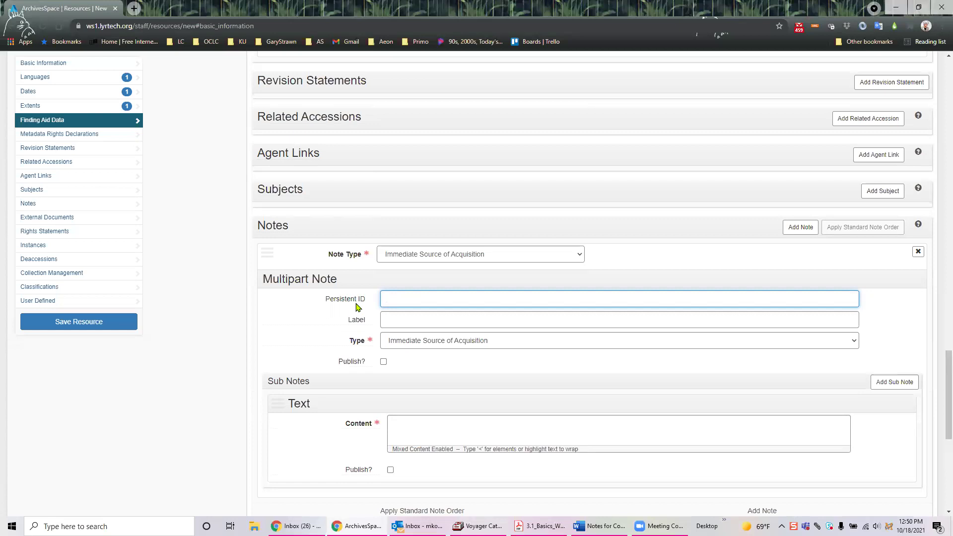
click(403, 319)
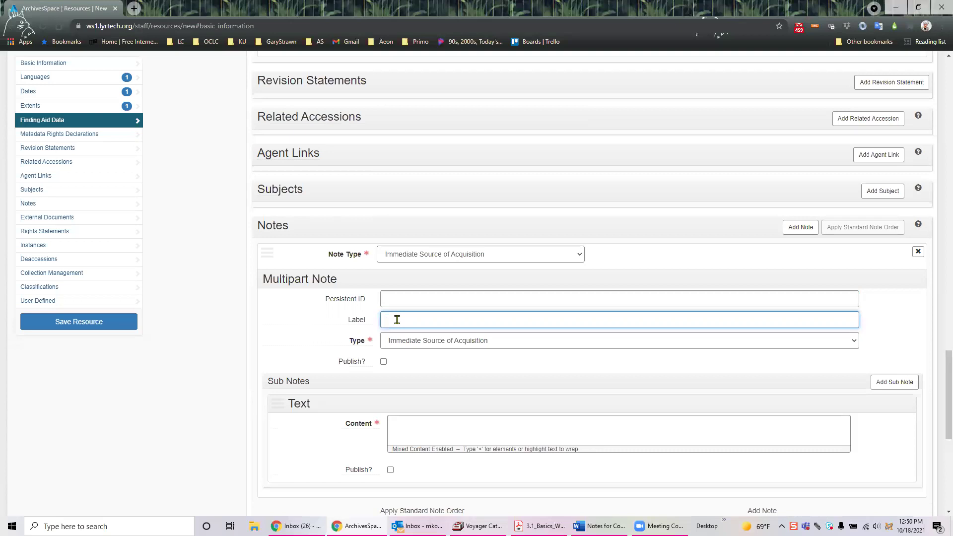
text(nance)
Enter the donor's gift statement as the Provenance note's text.
scroll(475, 375, down, 2)
click(430, 326)
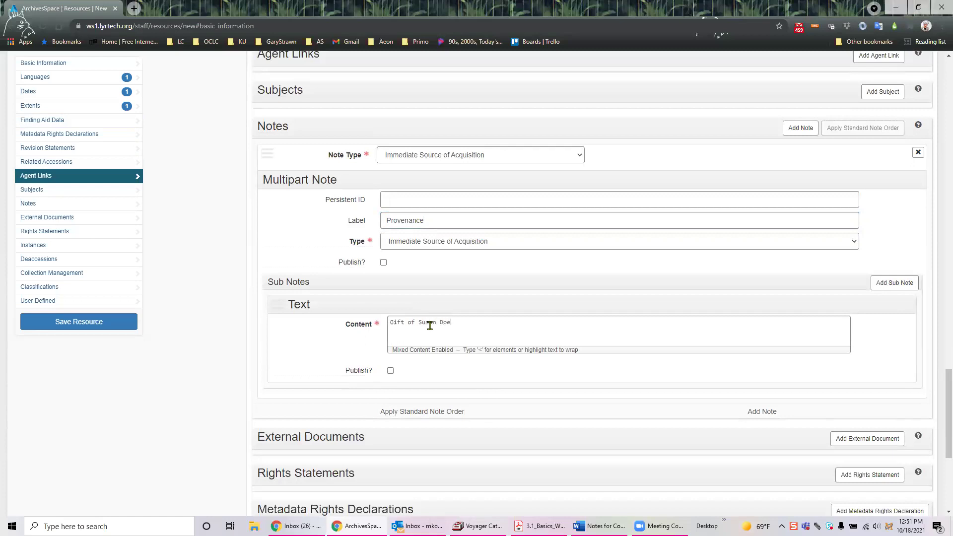
text(Gift of Susan Doe)
scroll(655, 243, down, 1)
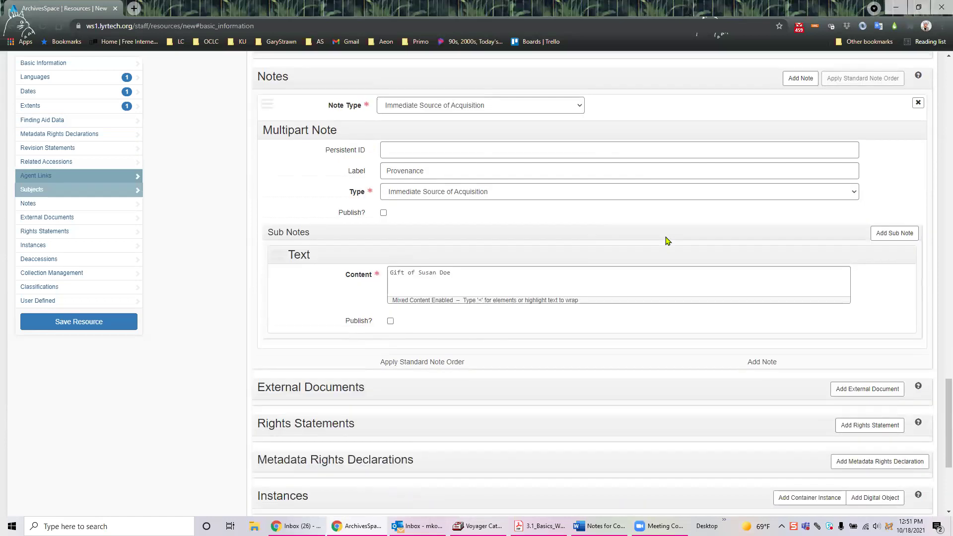
scroll(560, 166, down, 3)
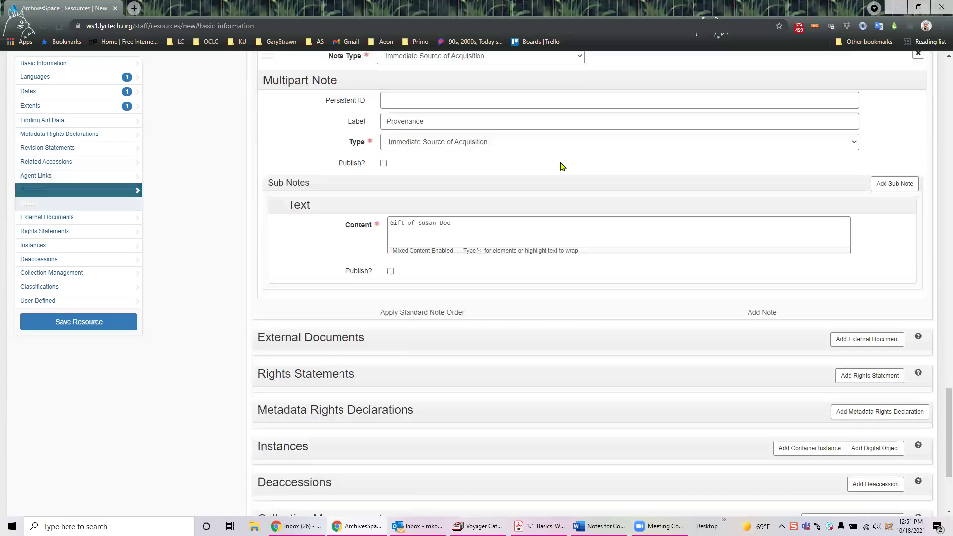
scroll(559, 168, down, 1)
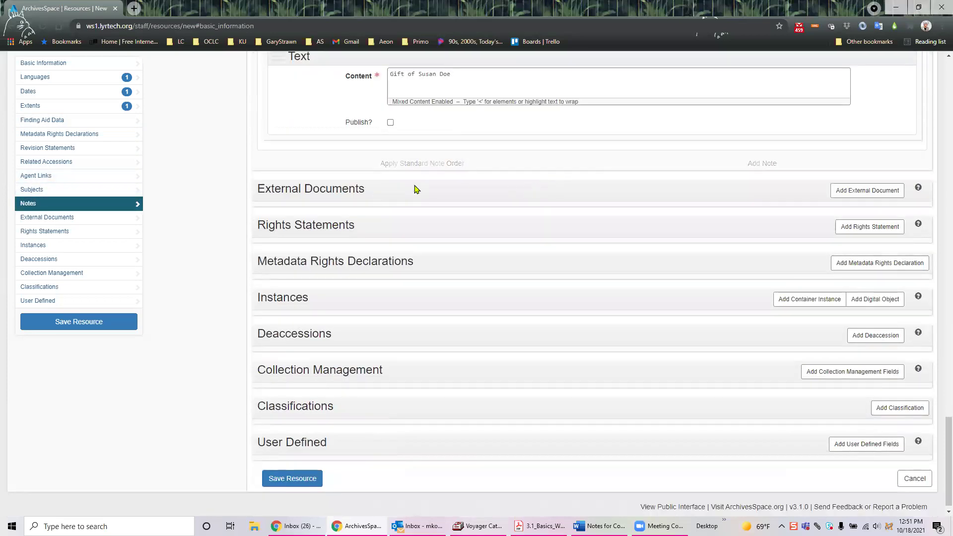
mouse_move(355, 192)
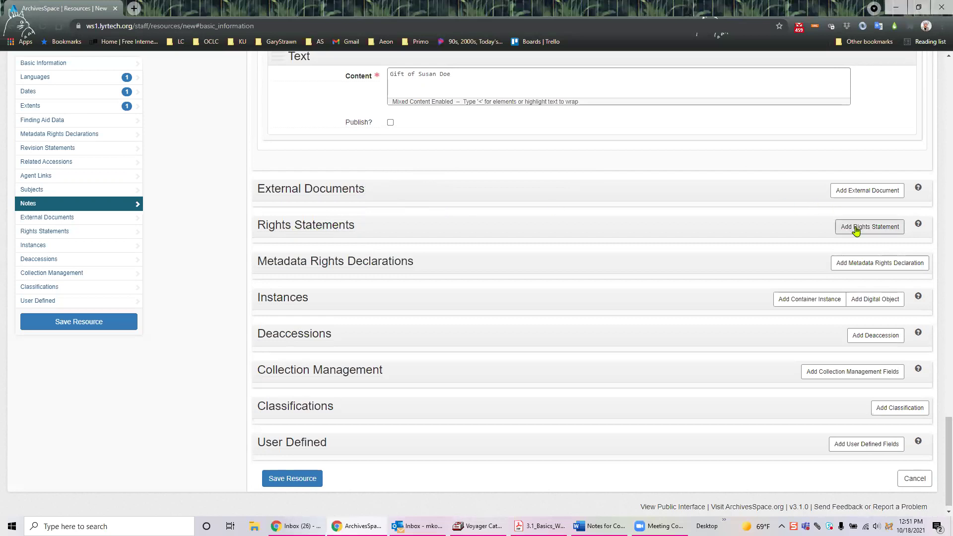
scroll(627, 187, up, 4)
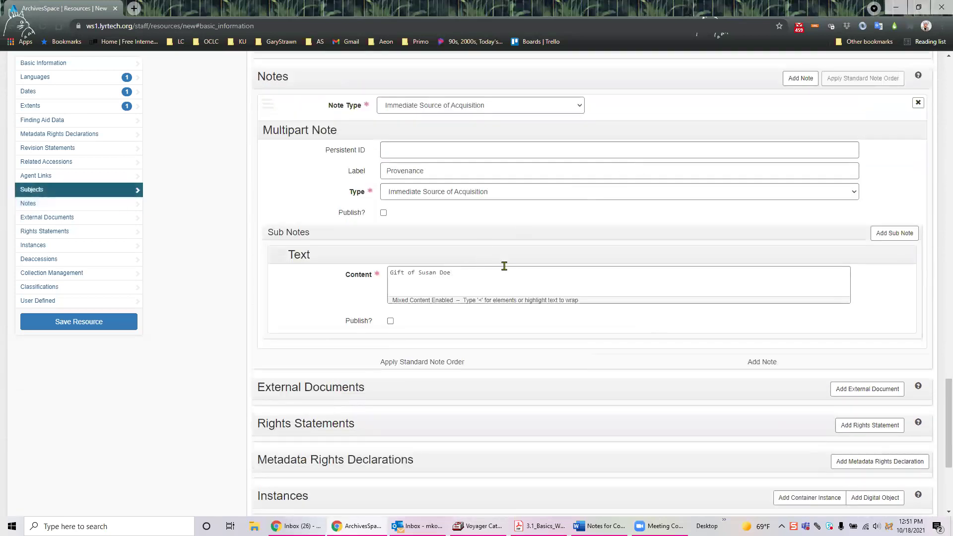
scroll(504, 266, up, 1)
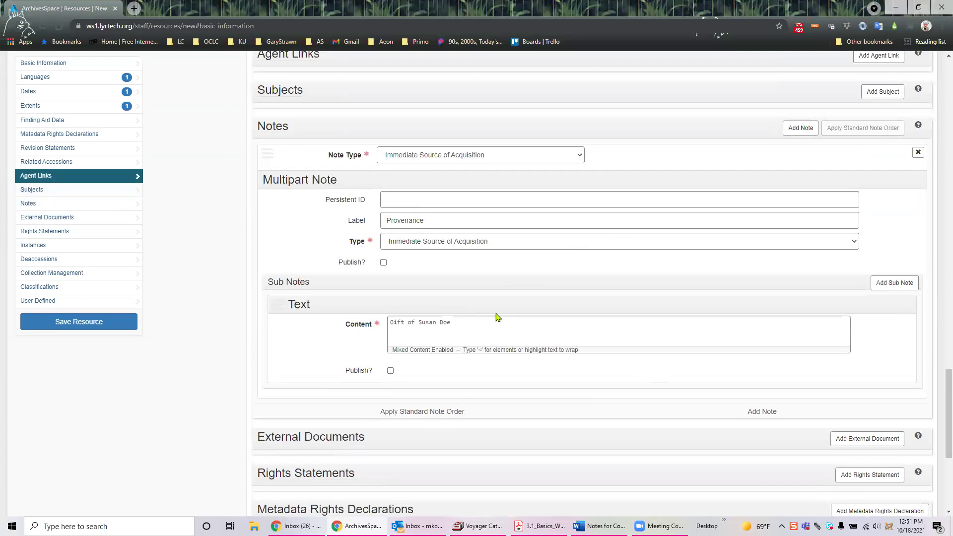
Add an Abstract note about the collection's genealogical information on the Williams family.
click(798, 129)
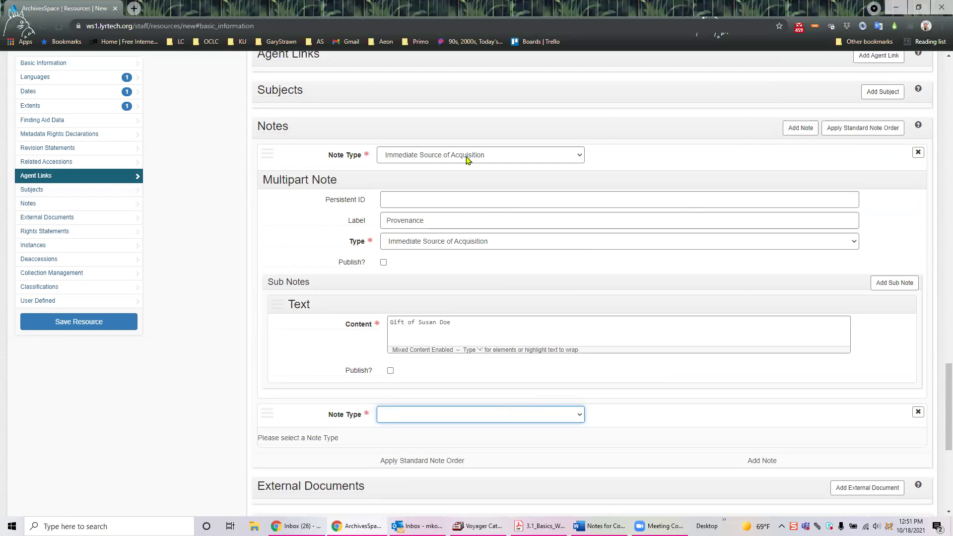
click(581, 415)
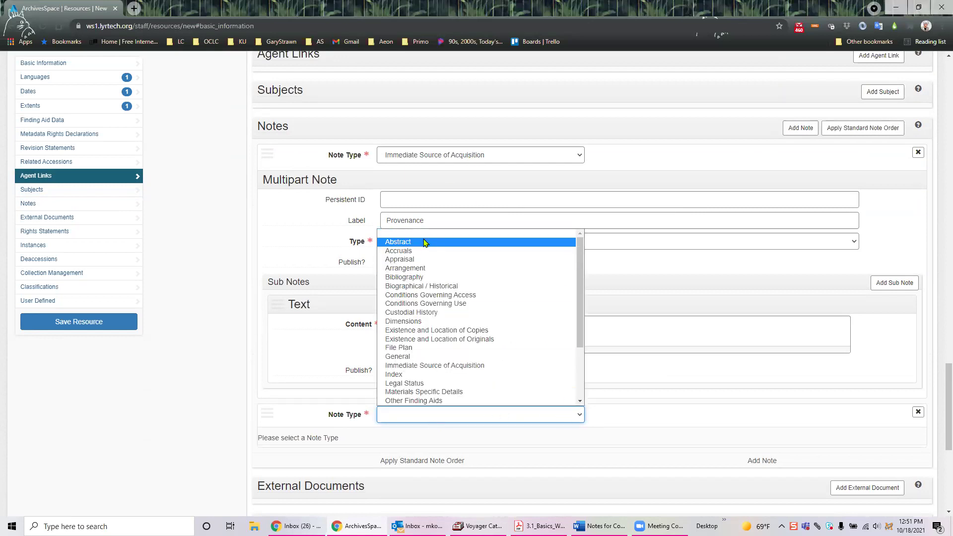
click(397, 242)
scroll(556, 291, down, 3)
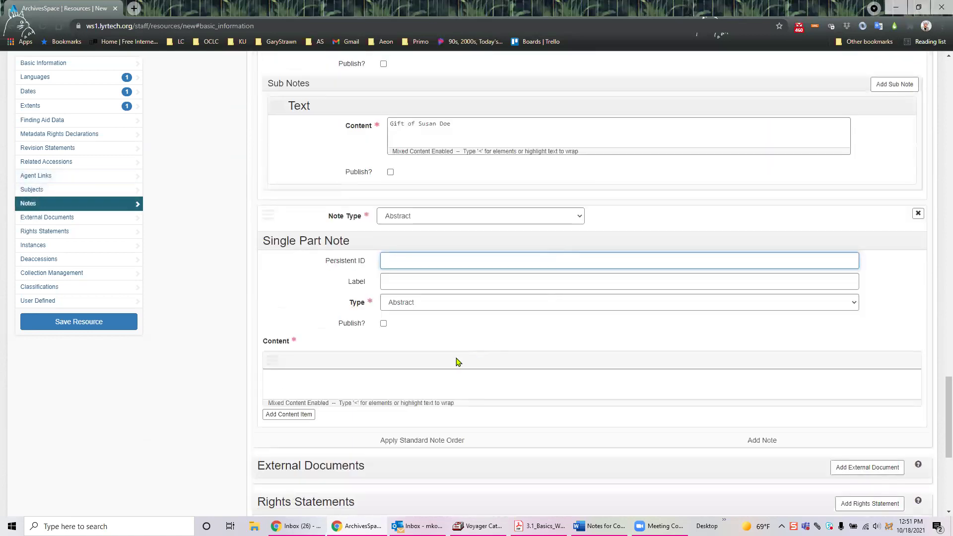
click(337, 383)
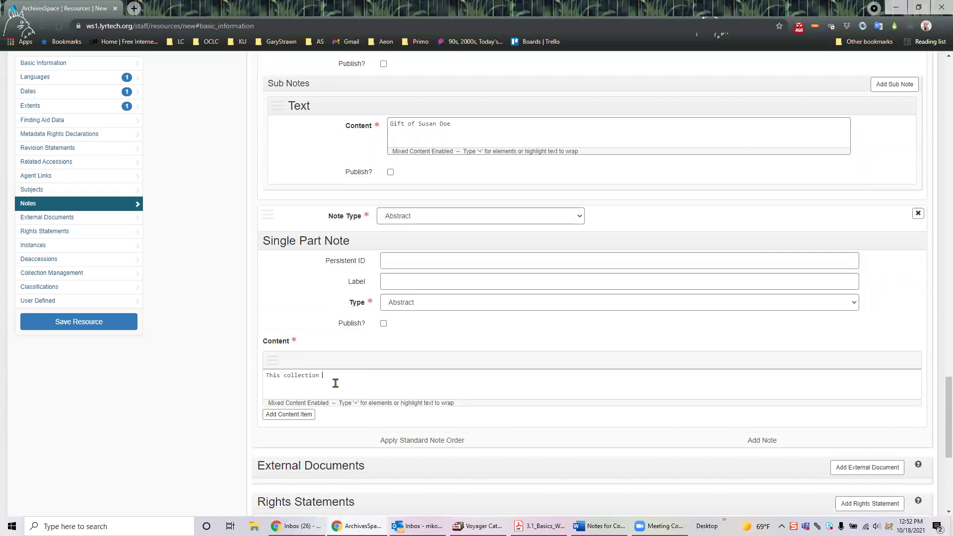
text(tain)
text(ormatio)
text(the Williams family.)
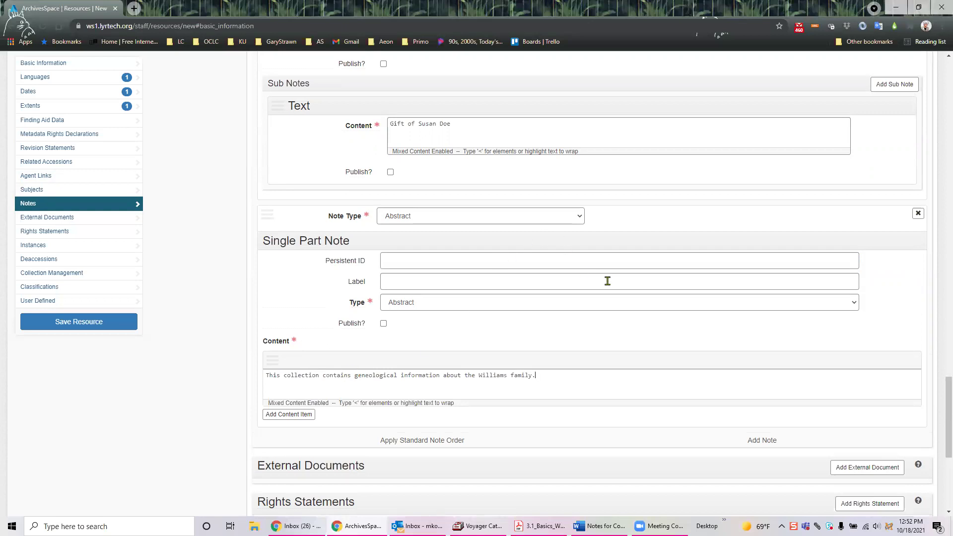
scroll(607, 281, down, 1)
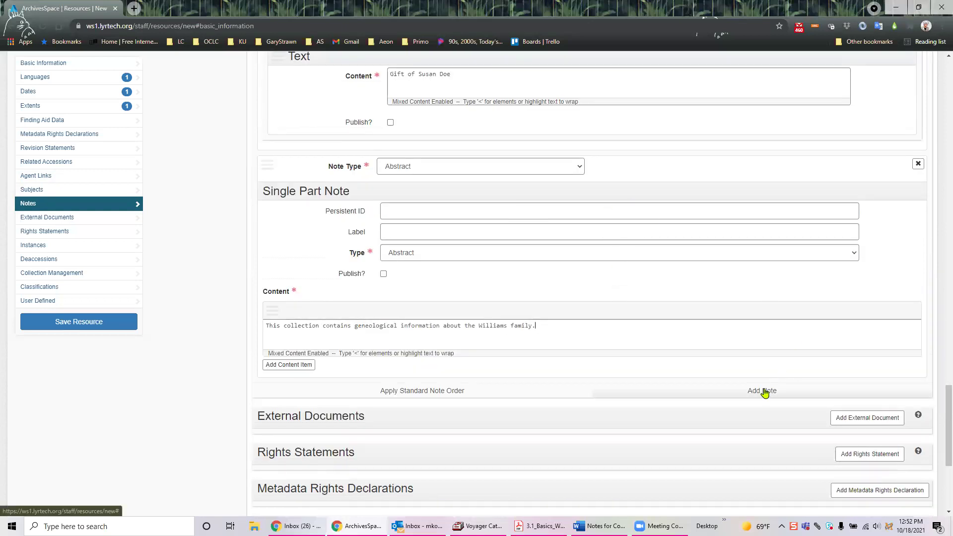
scroll(761, 336, up, 3)
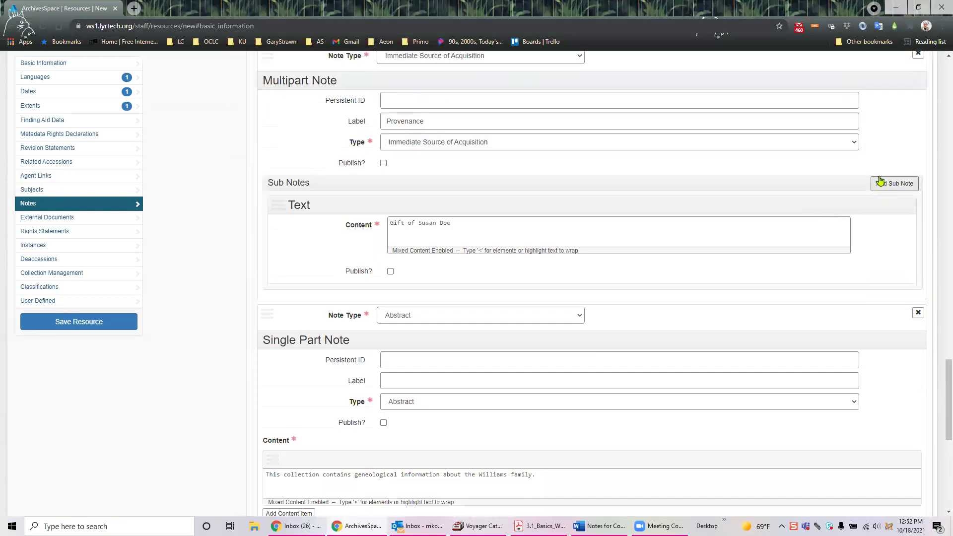
scroll(863, 169, up, 3)
scroll(715, 365, down, 6)
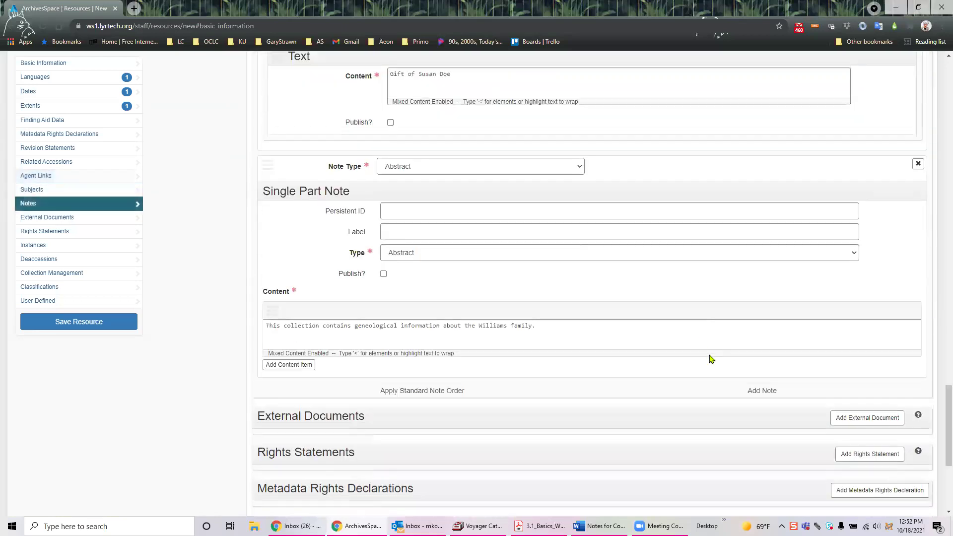
Add a Conditions Governing Access note reading 'This collection is open to the public'.
click(766, 391)
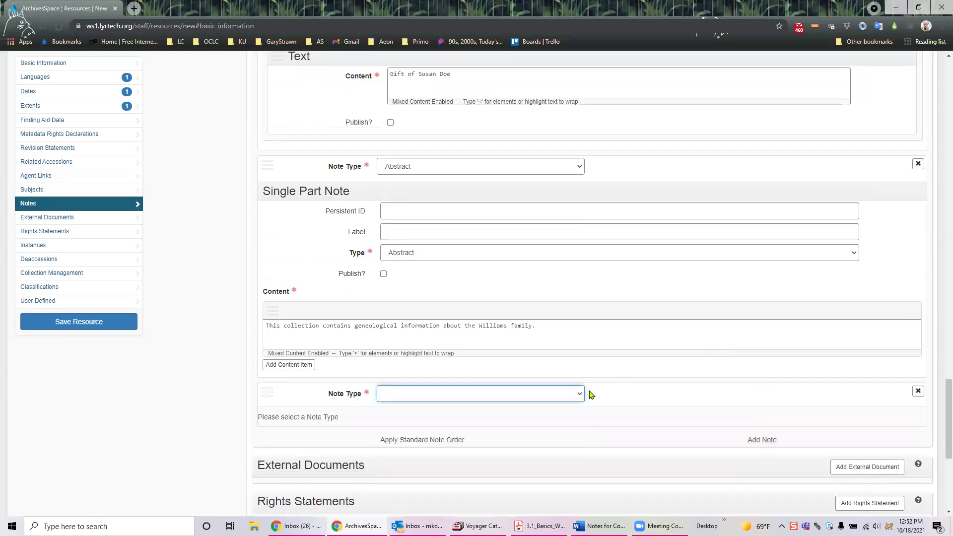
click(583, 393)
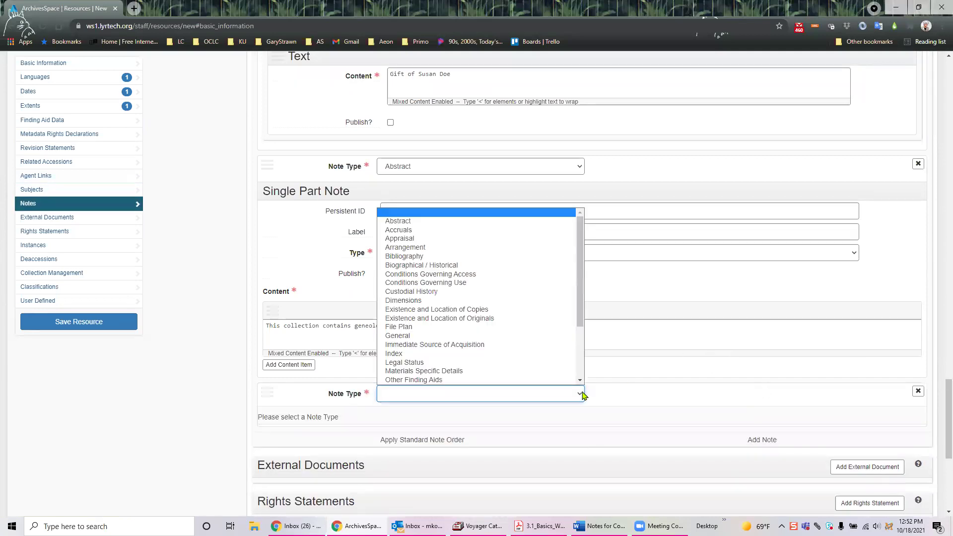
click(460, 276)
scroll(460, 279, down, 4)
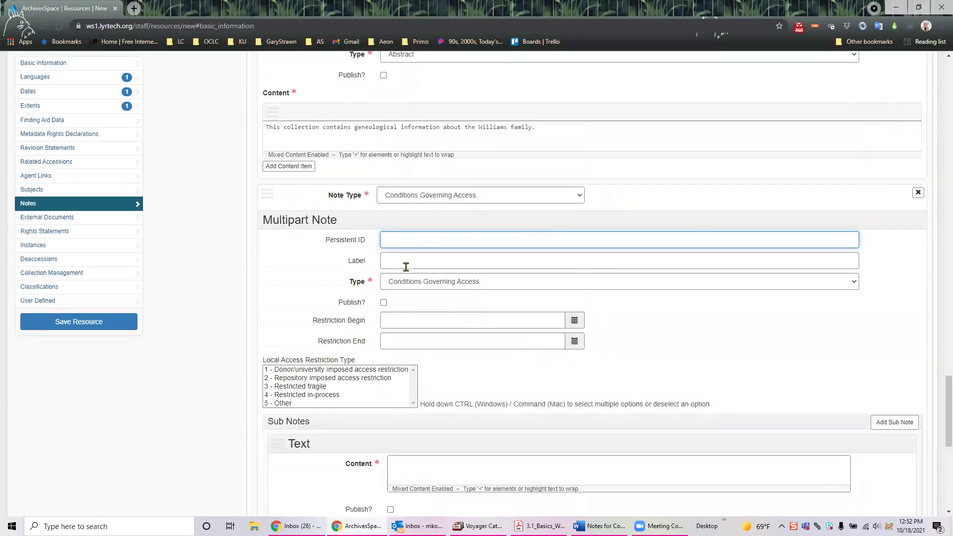
mouse_move(349, 325)
scroll(763, 321, down, 2)
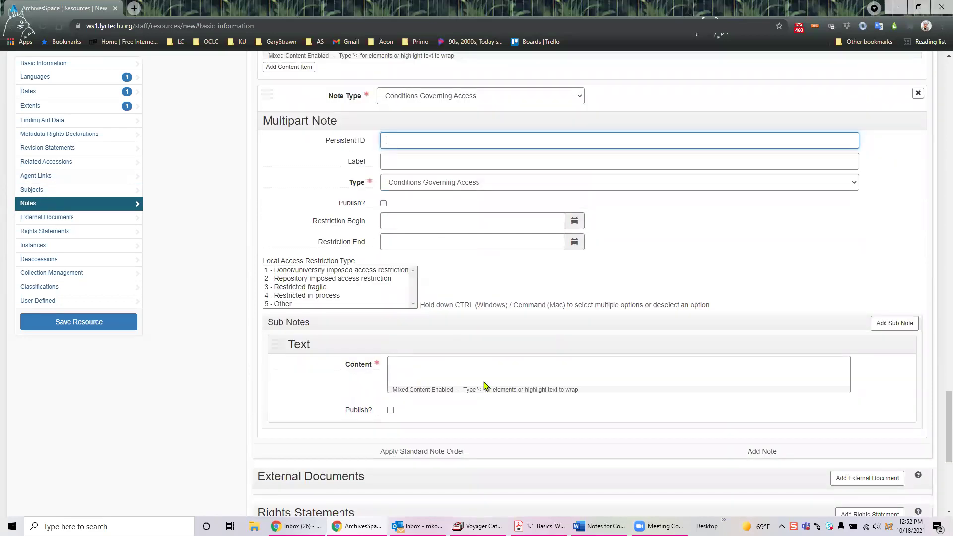
click(418, 367)
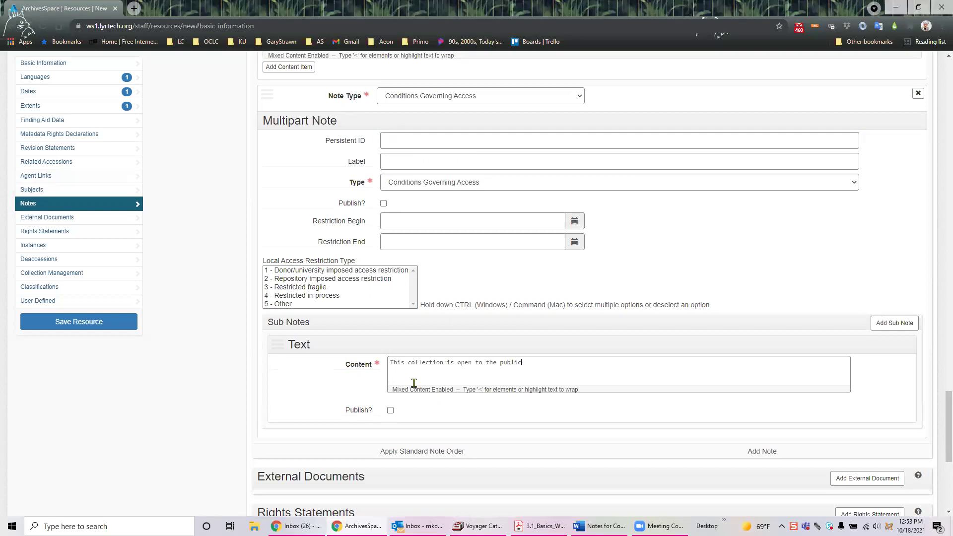
scroll(594, 357, down, 1)
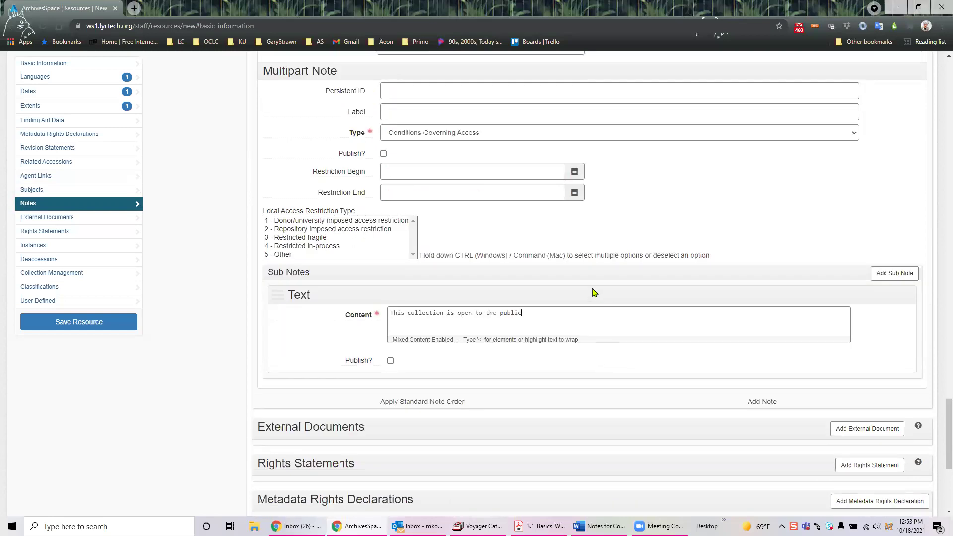
scroll(594, 293, down, 2)
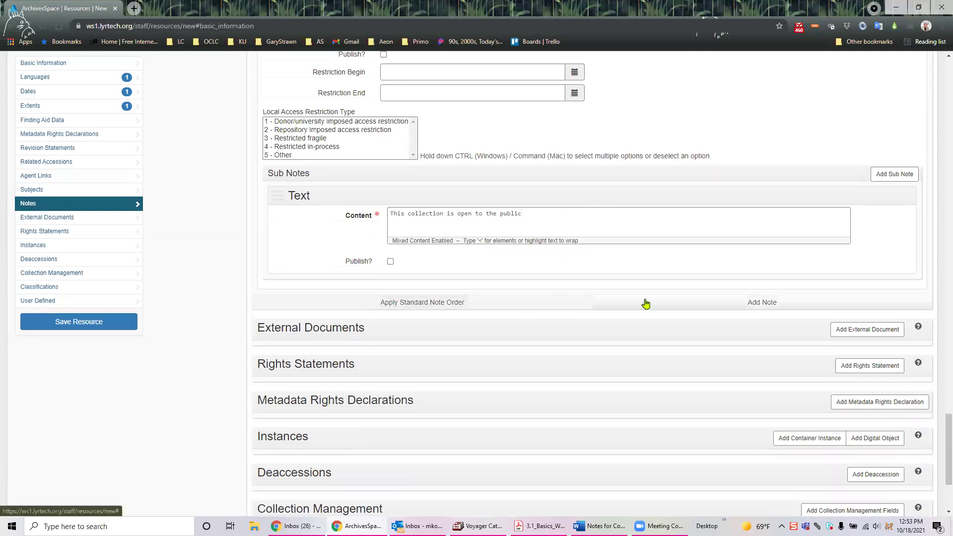
Add a Related Materials note with the text 'See other stuff at LC'.
click(755, 304)
click(580, 307)
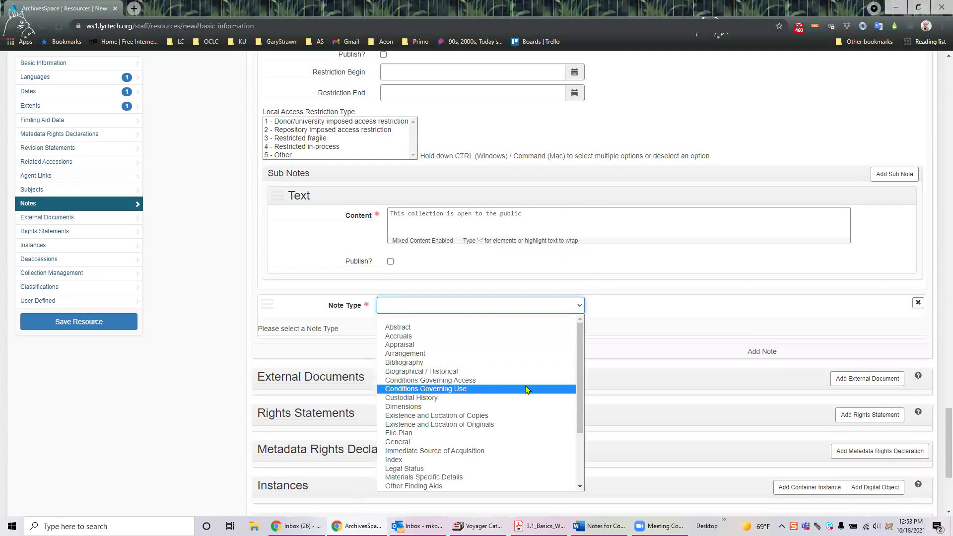
scroll(526, 388, down, 3)
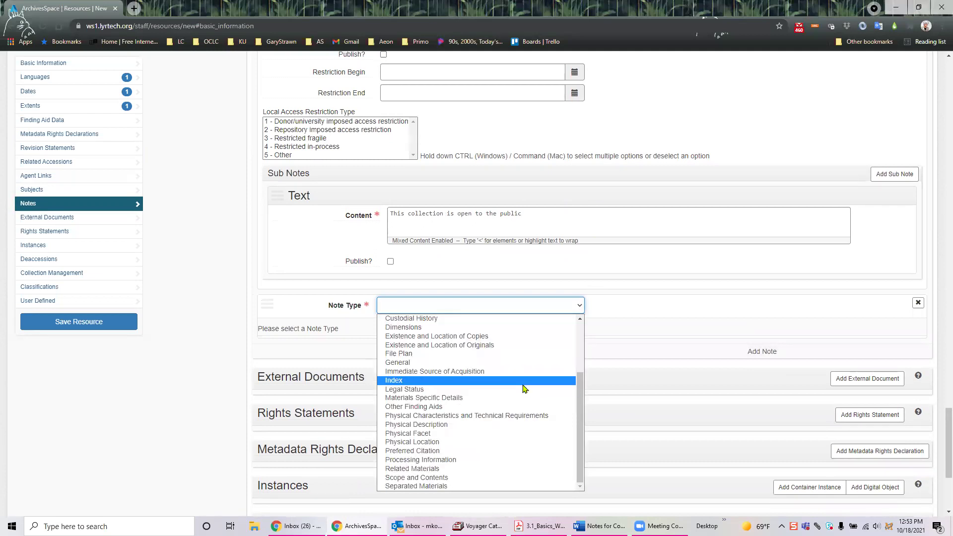
click(451, 473)
scroll(483, 344, down, 3)
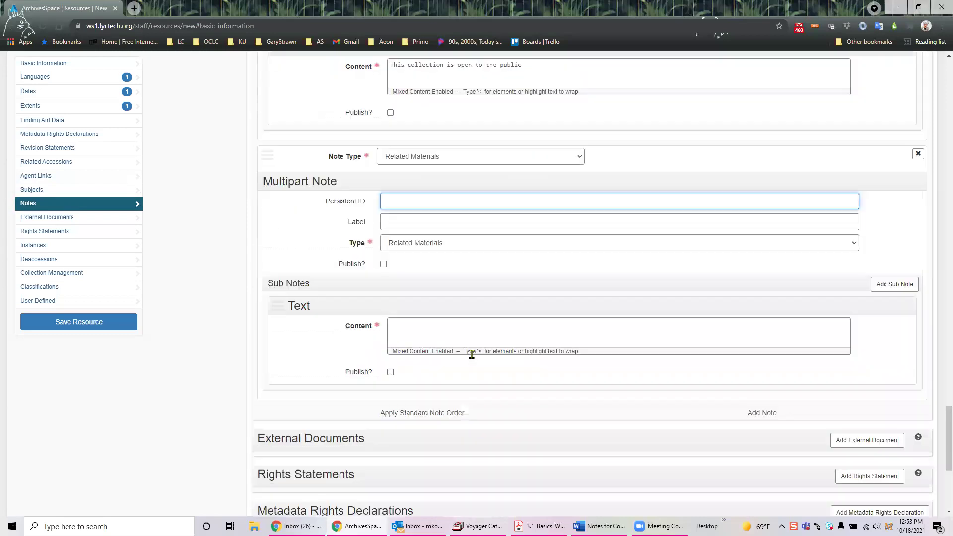
click(422, 338)
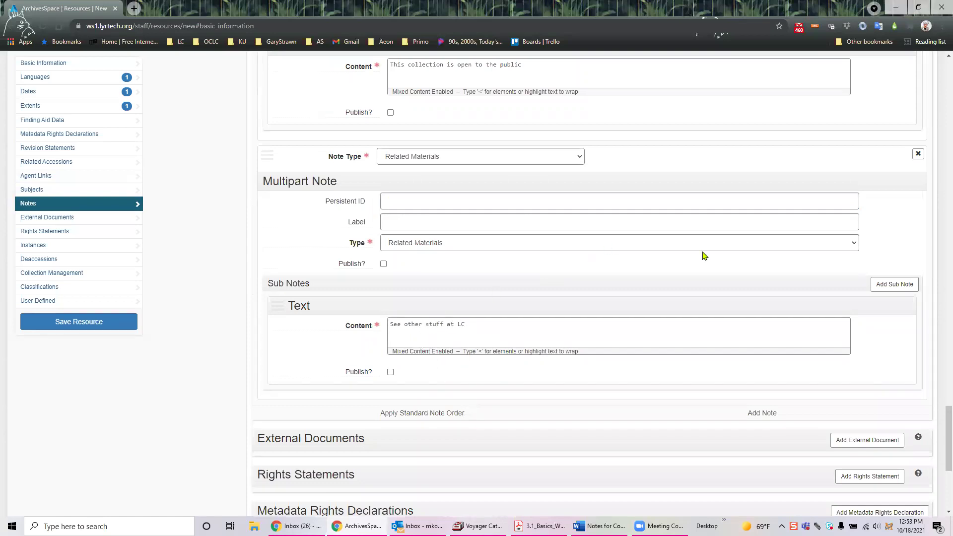
Move the Abstract note above the Provenance note.
scroll(499, 300, up, 15)
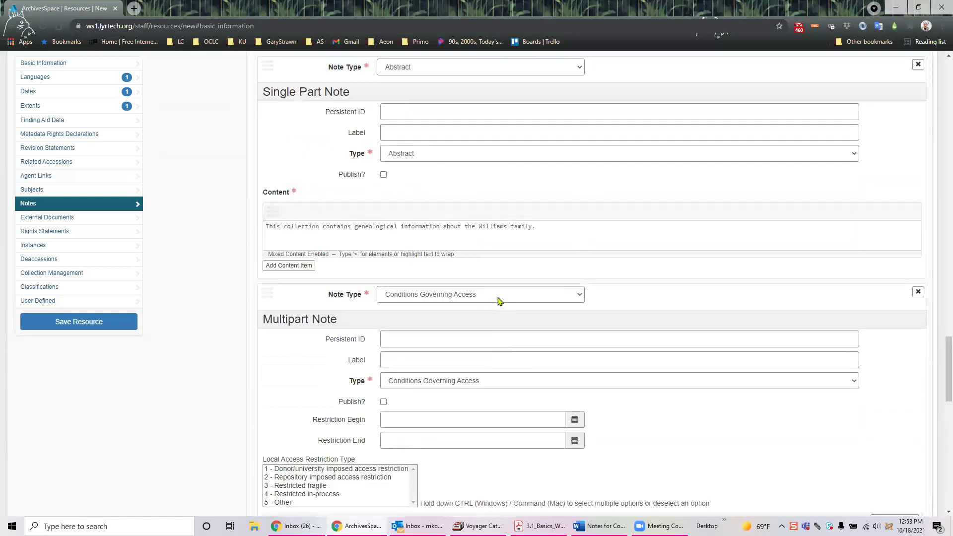
scroll(499, 300, up, 4)
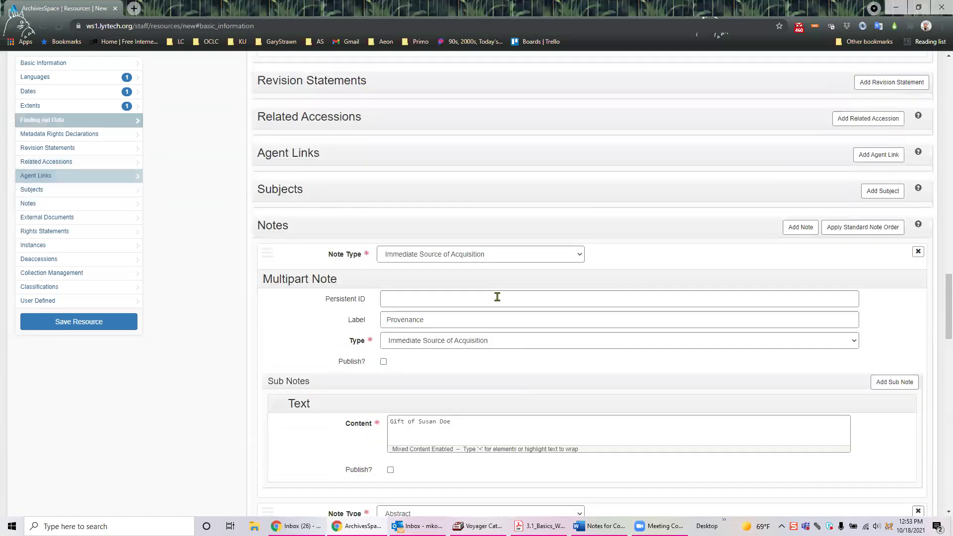
scroll(498, 302, down, 1)
scroll(497, 301, down, 4)
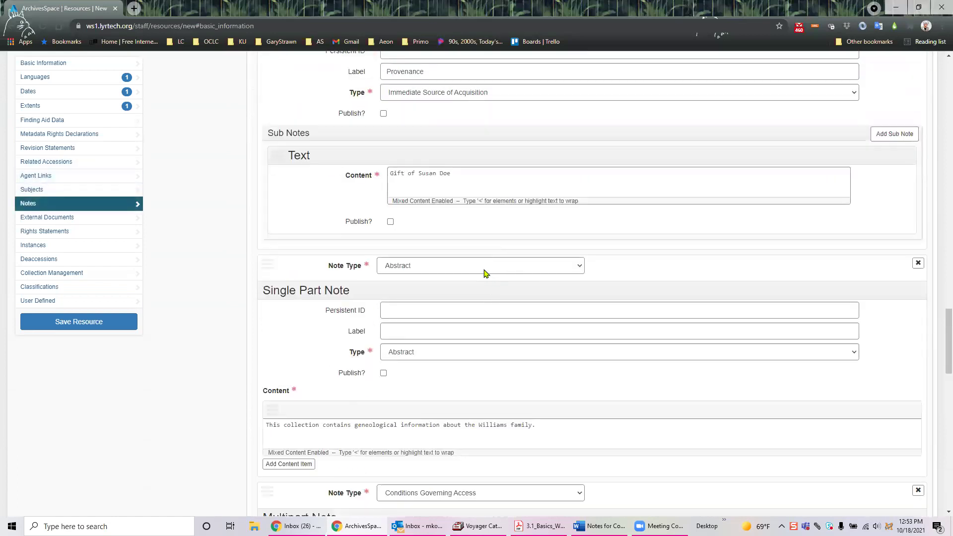
scroll(449, 350, down, 2)
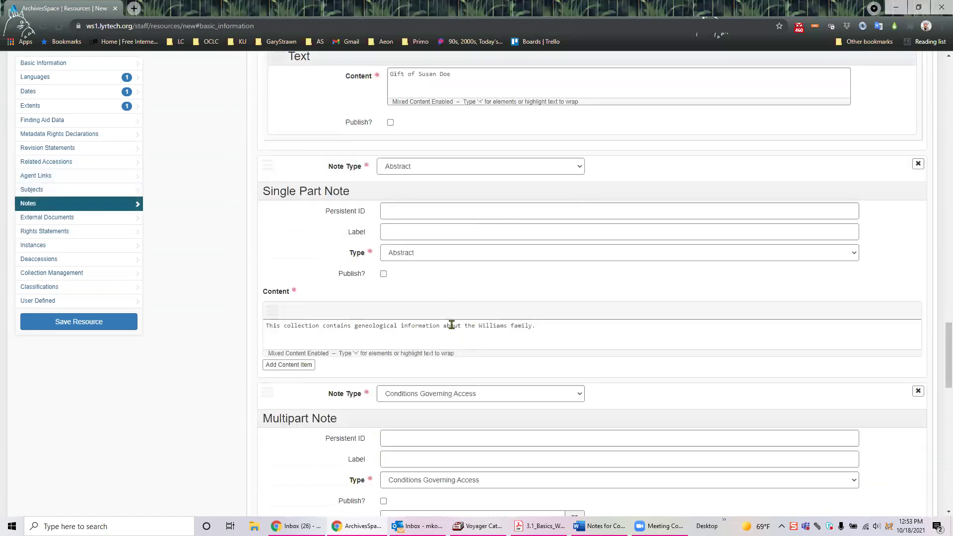
scroll(485, 315, up, 2)
scroll(485, 314, up, 4)
scroll(485, 312, down, 3)
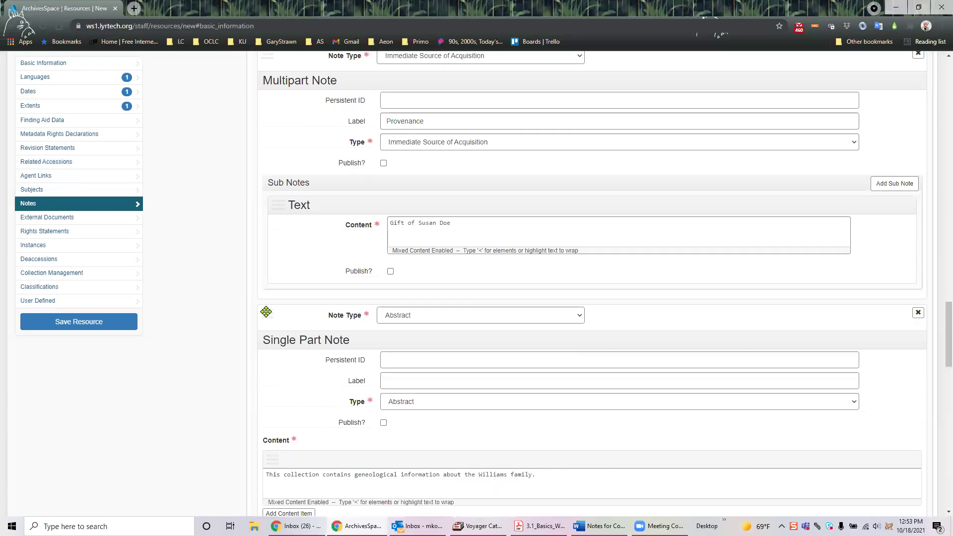
drag(266, 311, 278, 182)
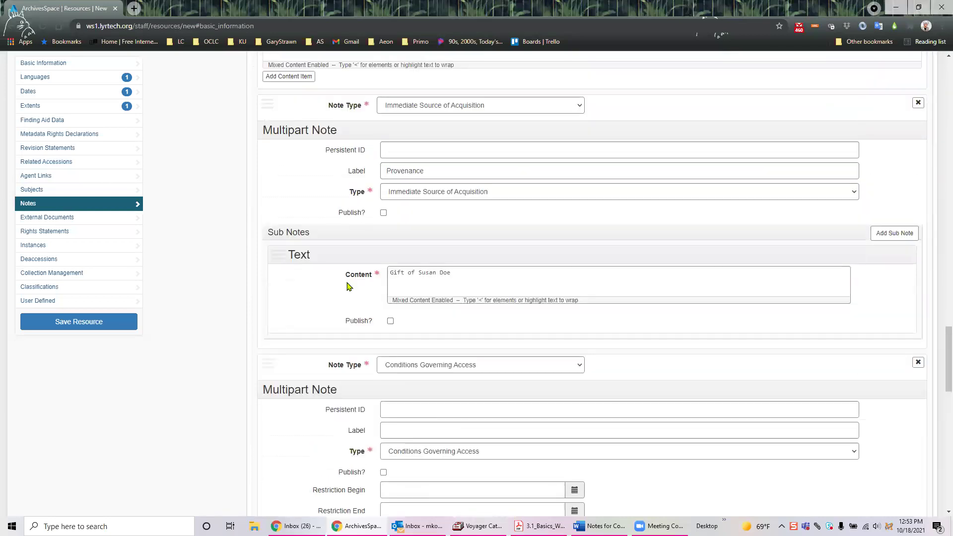
Drag the Conditions Governing Access note to the top of the notes list.
scroll(357, 318, up, 1)
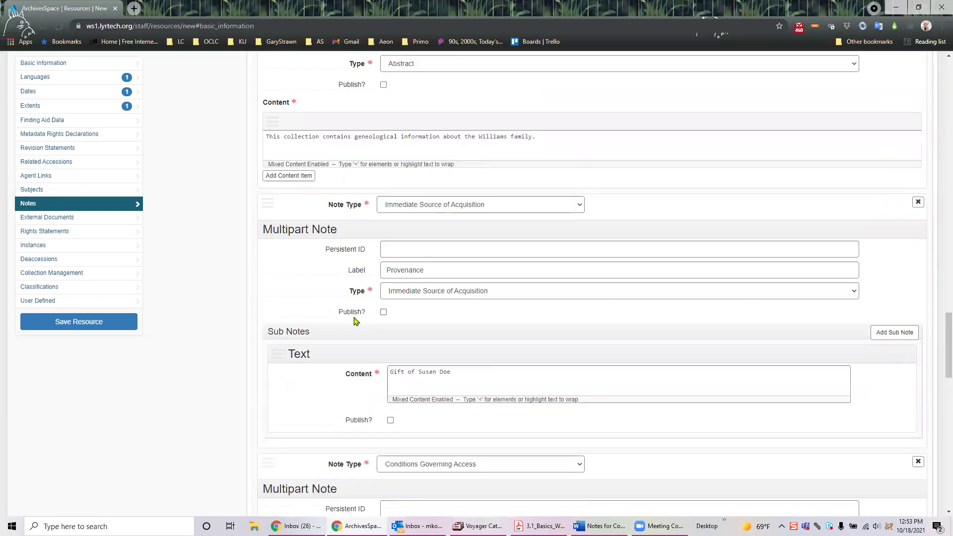
drag(268, 461, 274, 260)
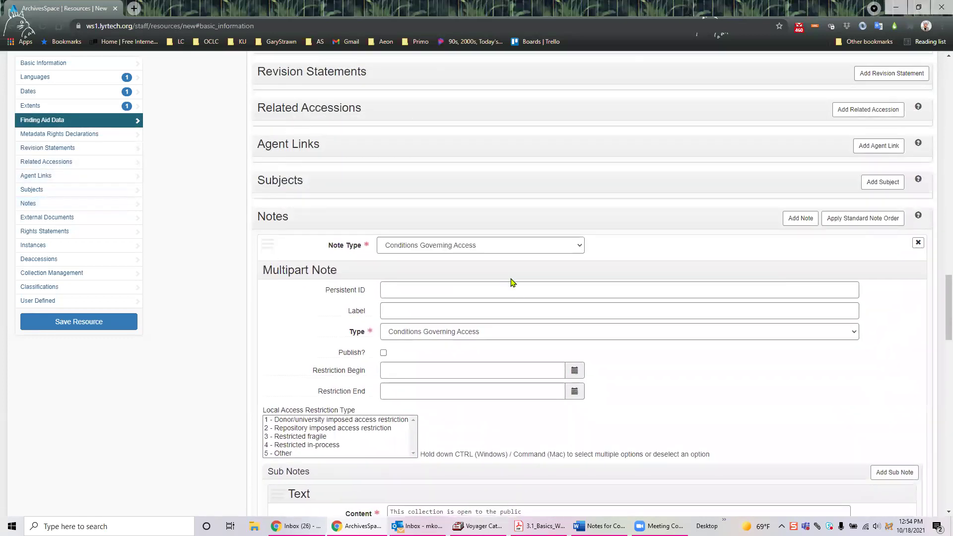
scroll(675, 334, down, 4)
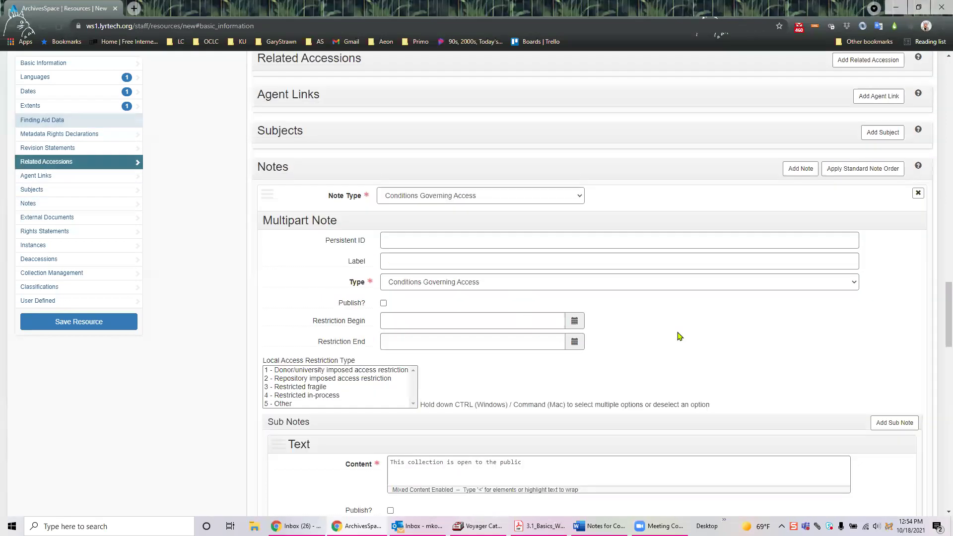
scroll(551, 381, down, 4)
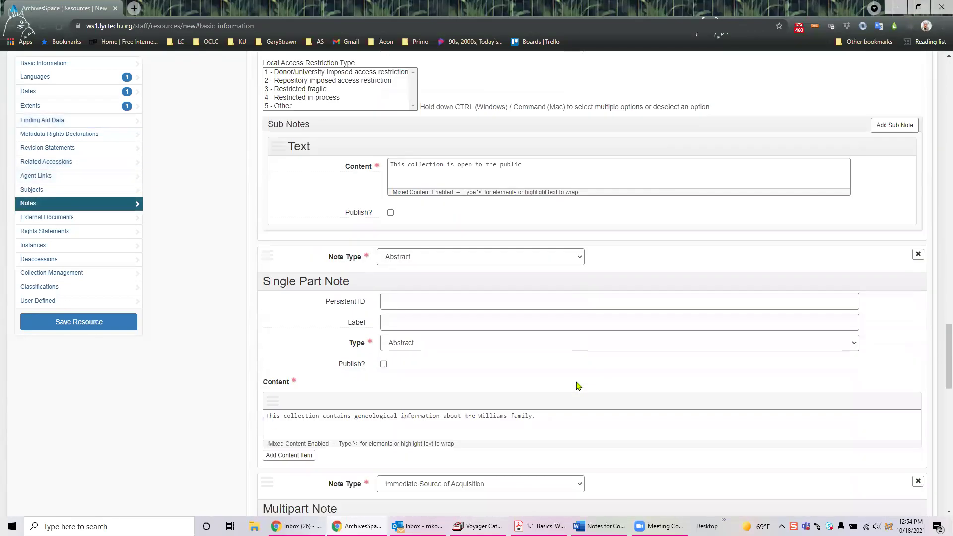
scroll(640, 387, down, 4)
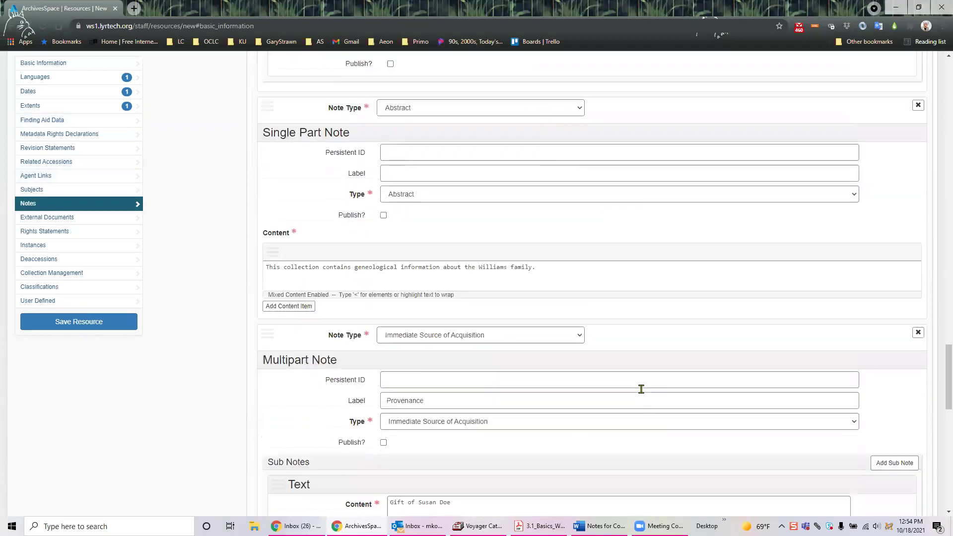
scroll(634, 382, down, 5)
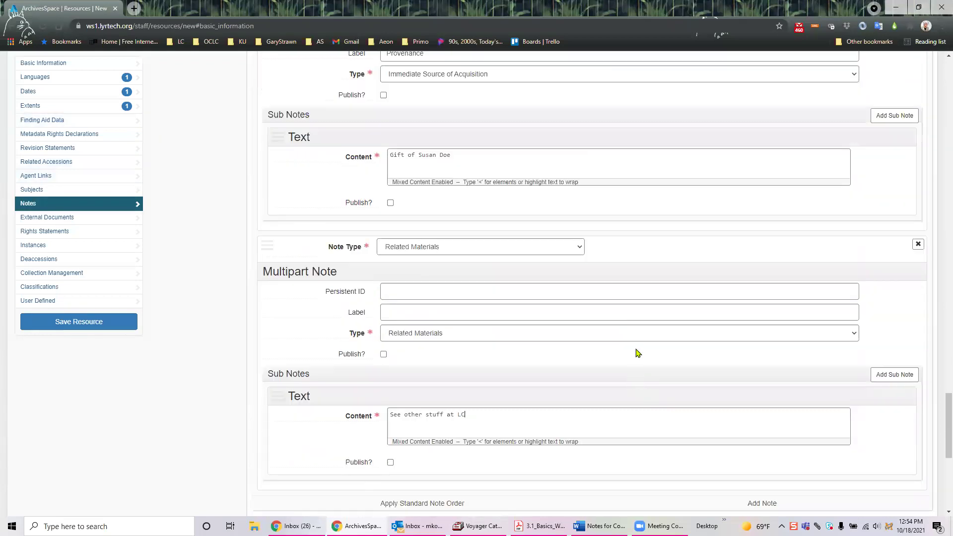
scroll(637, 352, down, 3)
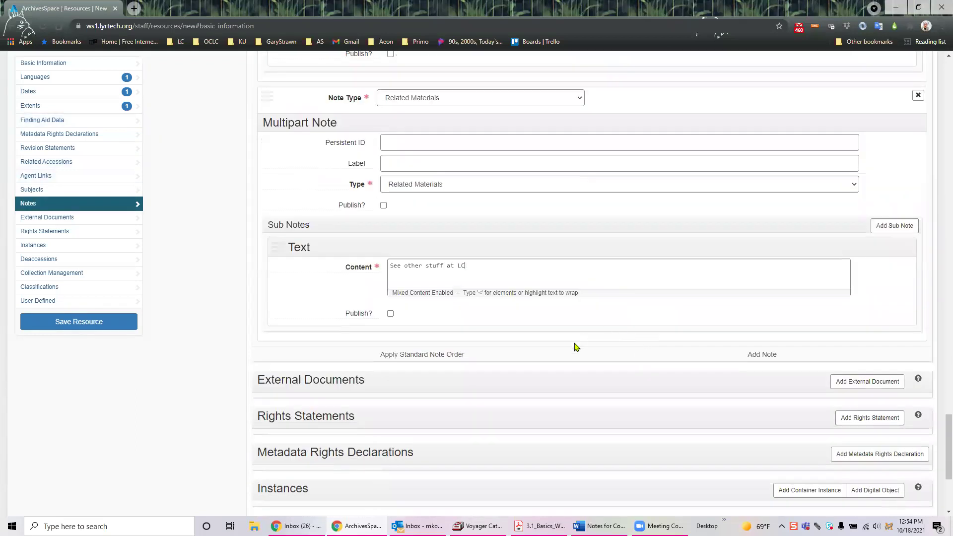
scroll(574, 344, down, 1)
scroll(549, 362, up, 5)
scroll(554, 356, down, 1)
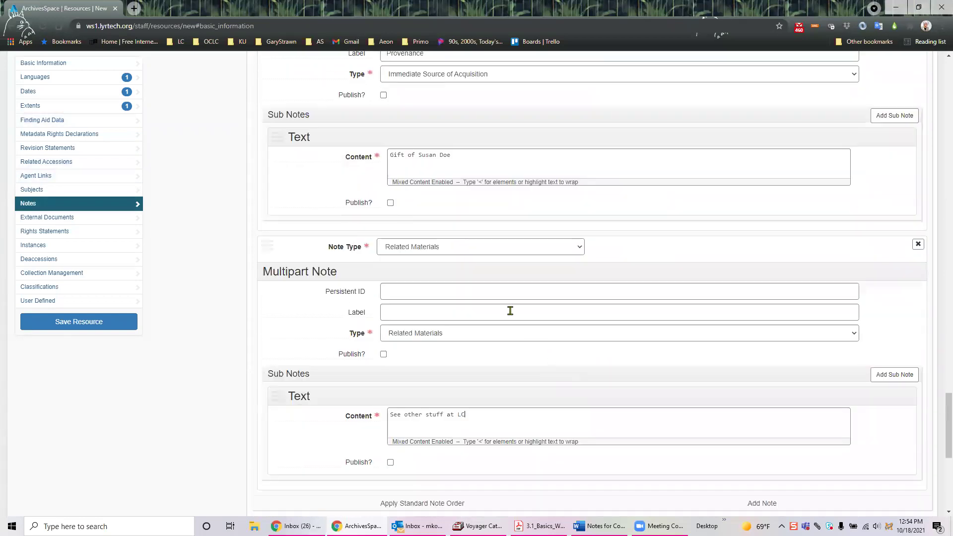
scroll(623, 311, up, 5)
scroll(632, 319, down, 7)
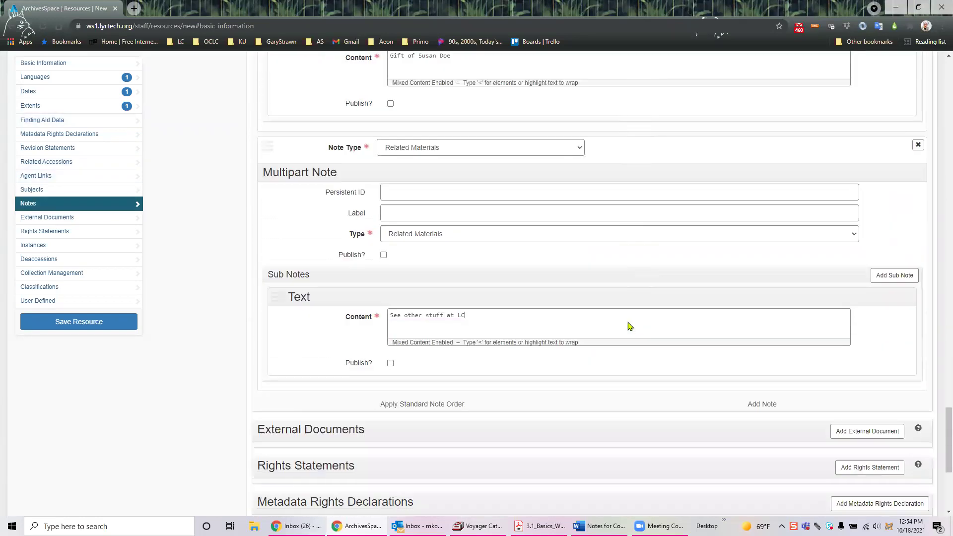
scroll(629, 325, down, 5)
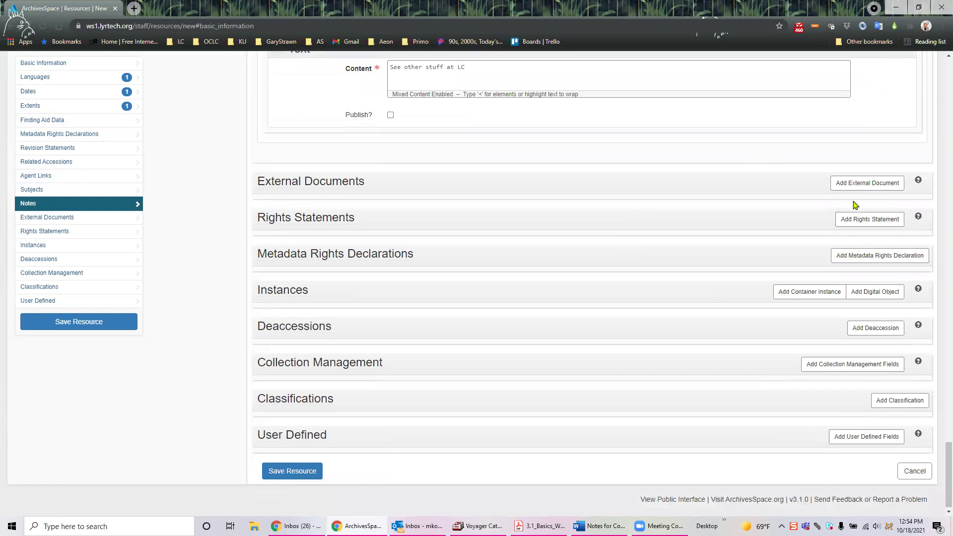
Add a Statute rights statement and fill in its statute citation.
click(852, 218)
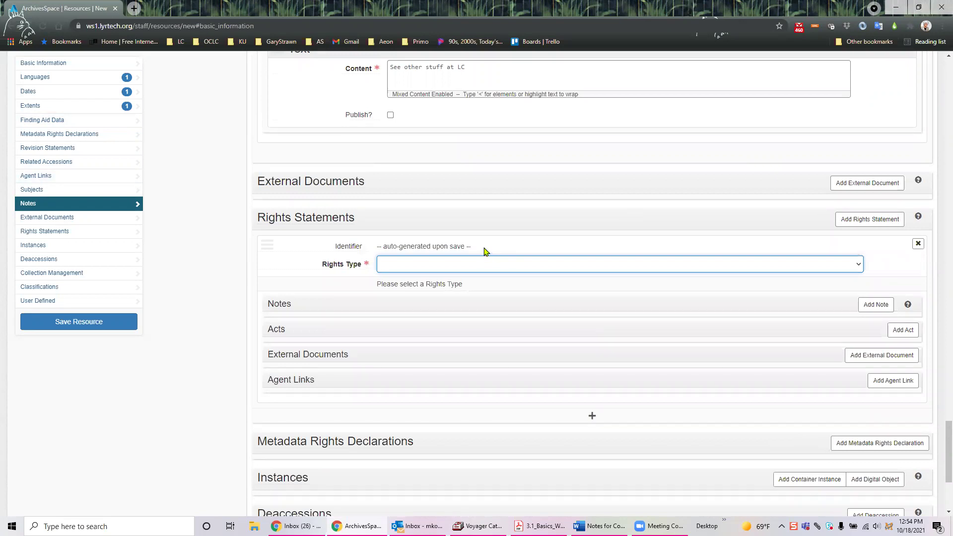
click(855, 267)
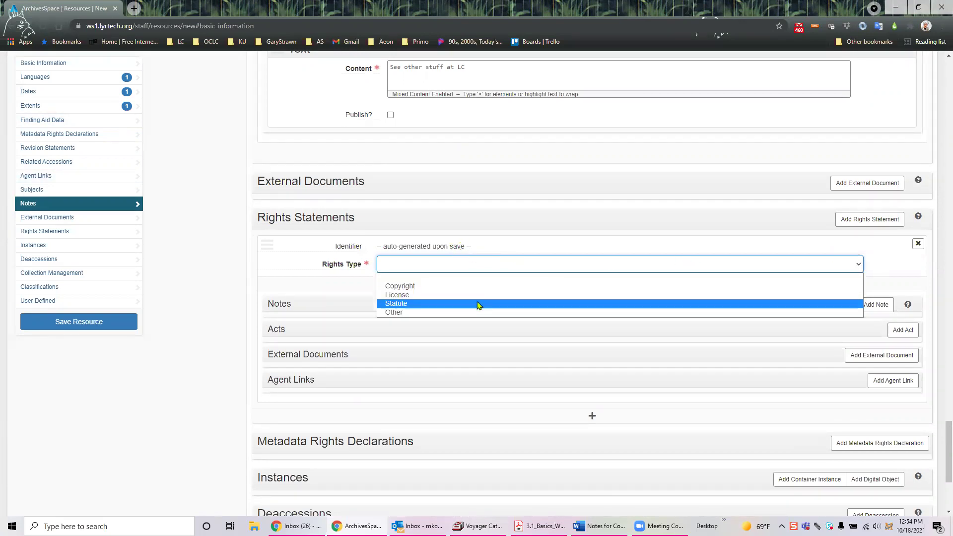
click(478, 303)
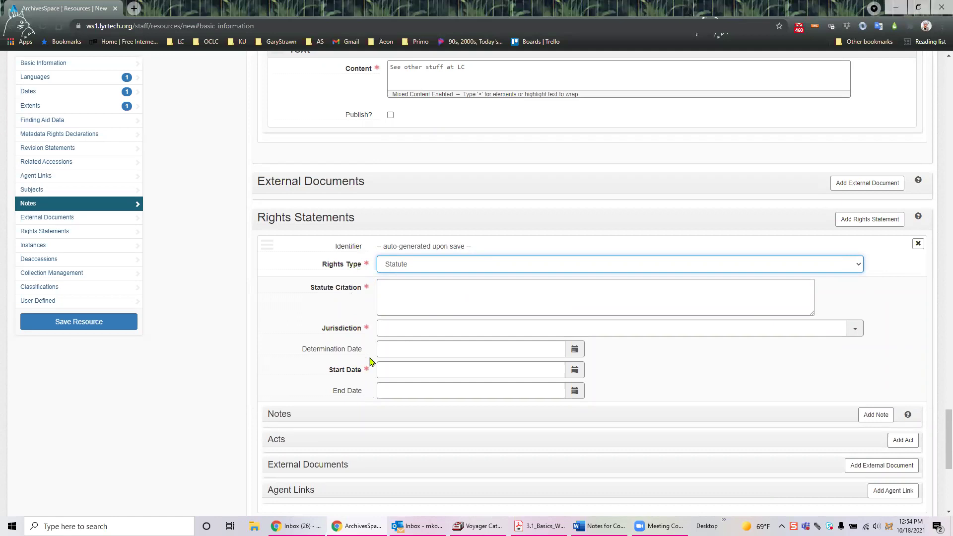
click(410, 299)
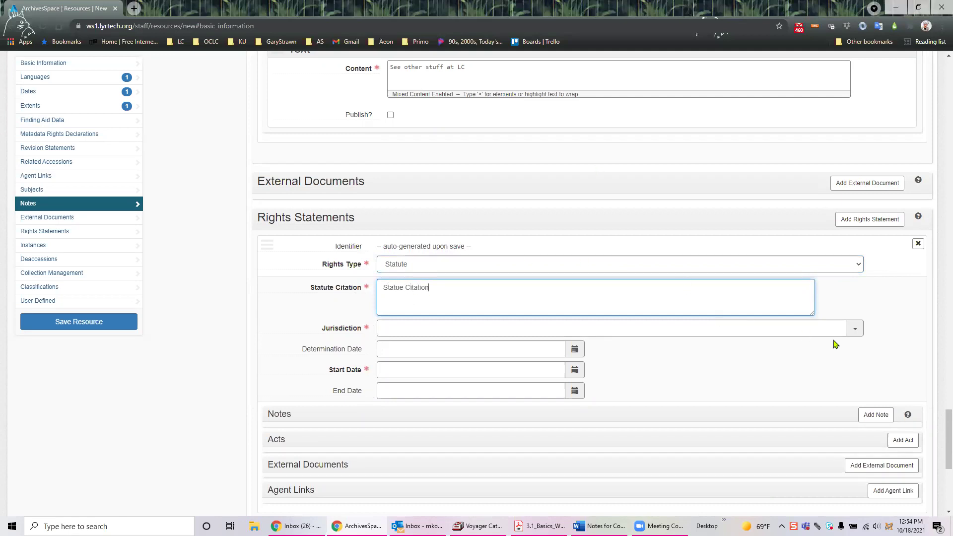
Set the rights statement's jurisdiction to United States and start date to 2021-10-04.
click(855, 331)
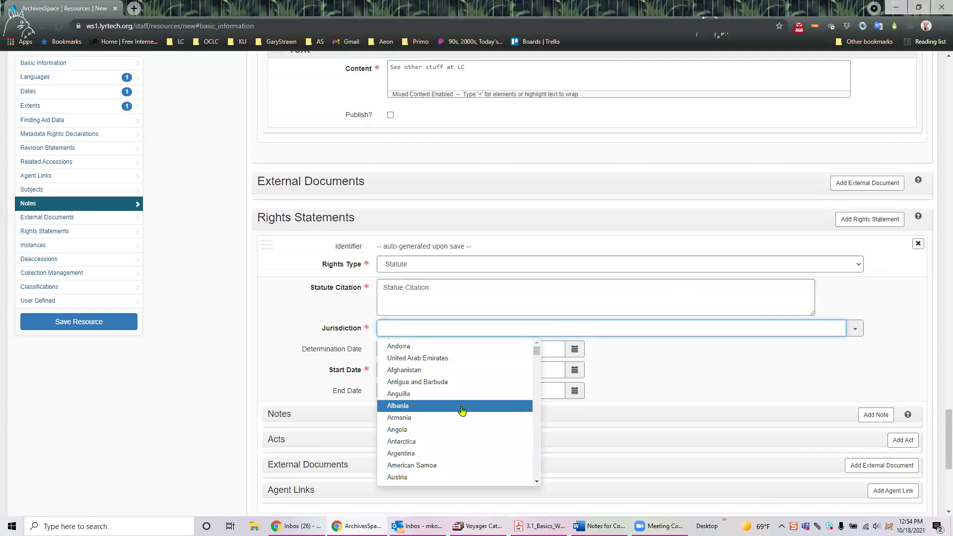
click(414, 329)
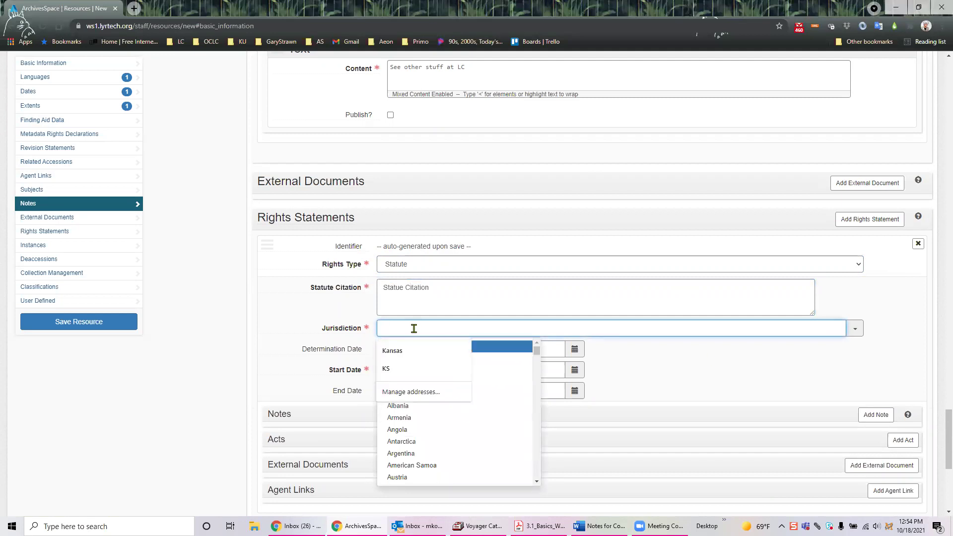
text(united )
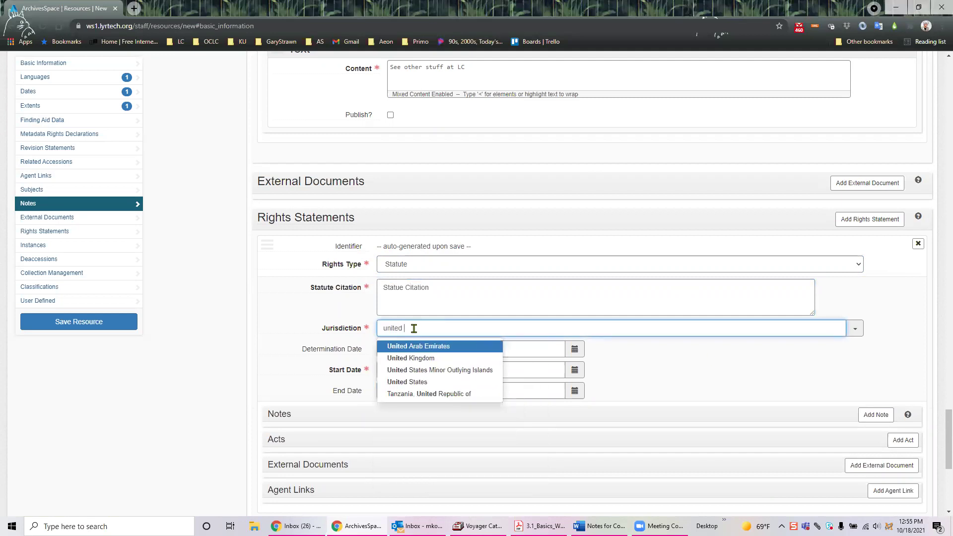
text(states)
click(411, 358)
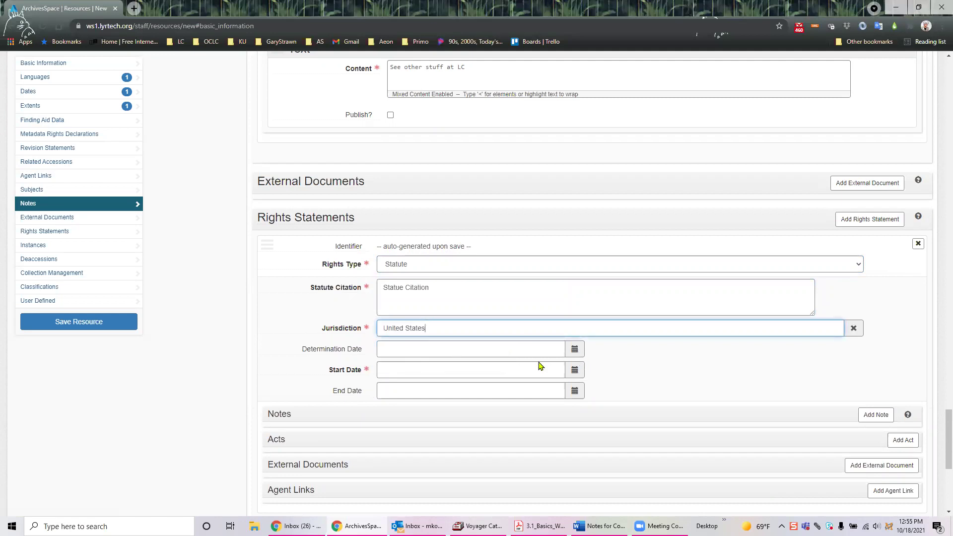
click(424, 369)
click(402, 291)
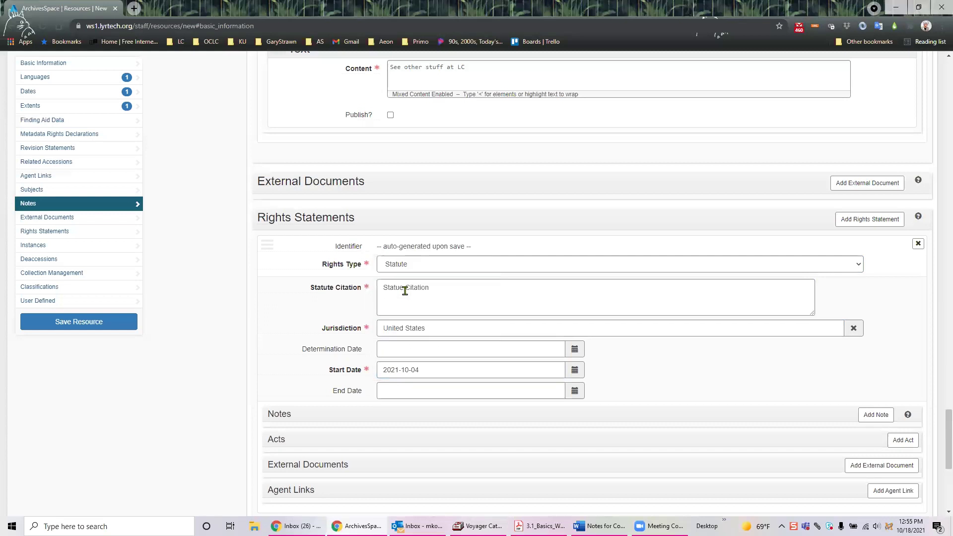
scroll(712, 389, down, 1)
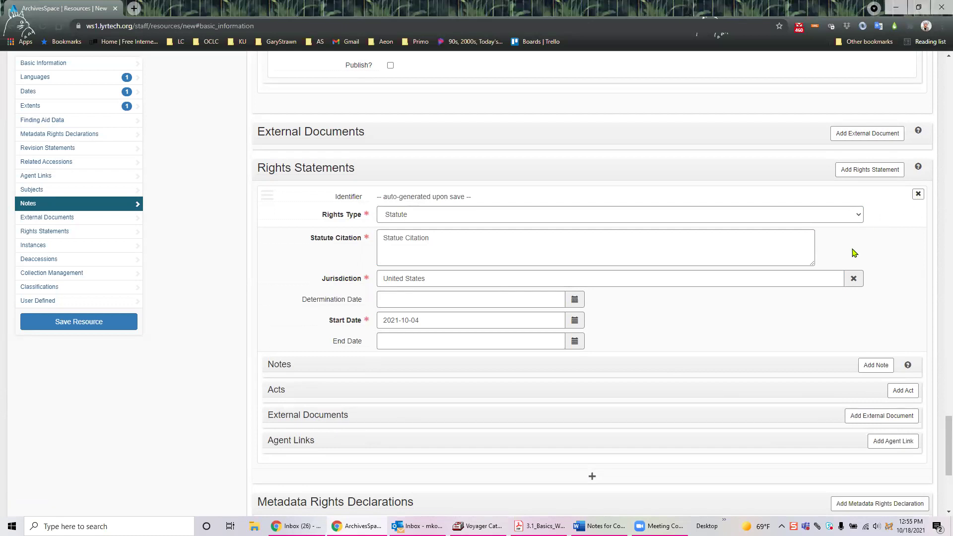
scroll(850, 251, down, 5)
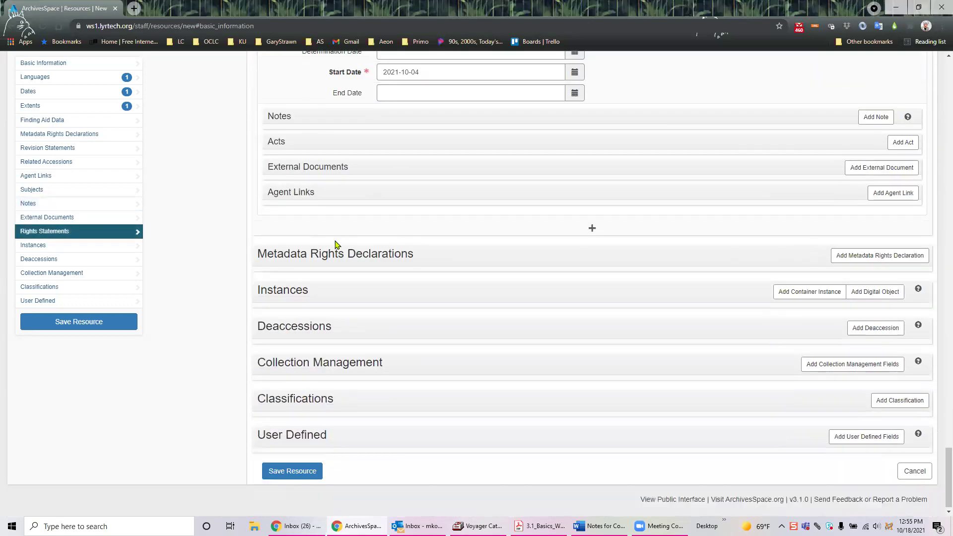
mouse_move(313, 255)
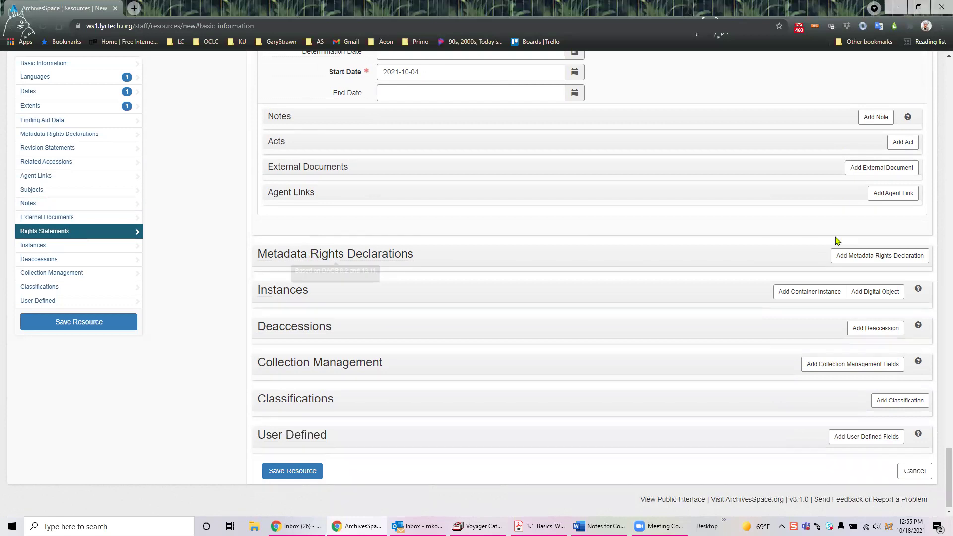
click(838, 255)
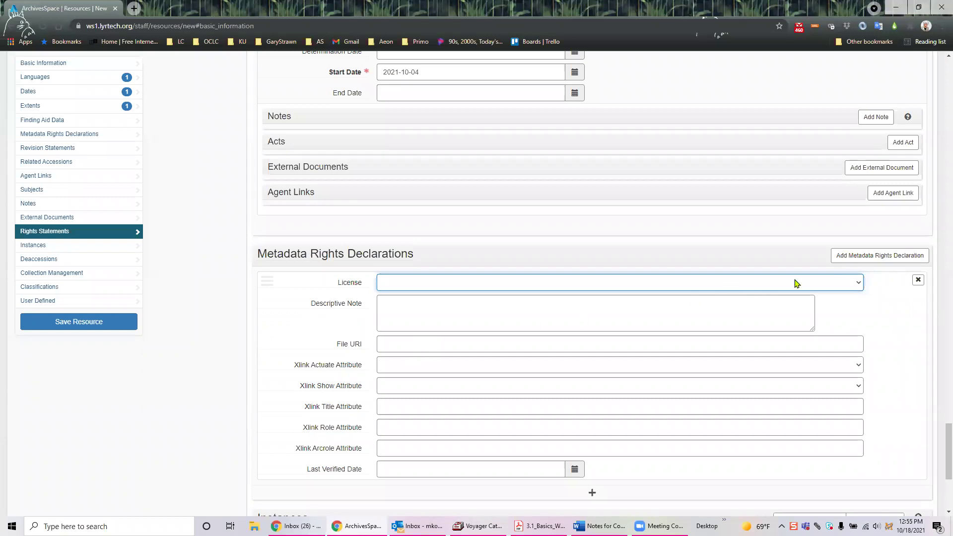
click(916, 281)
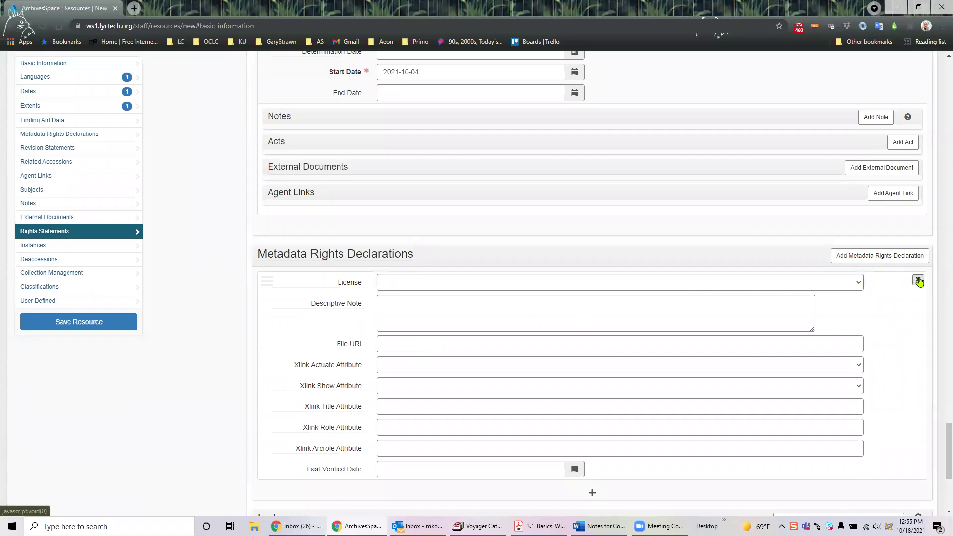
click(917, 282)
click(919, 281)
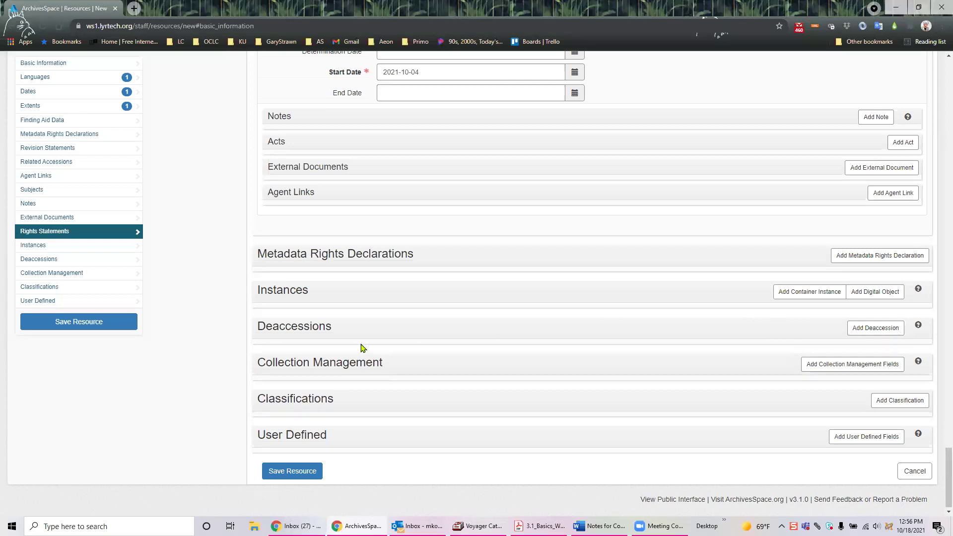
mouse_move(282, 332)
click(805, 363)
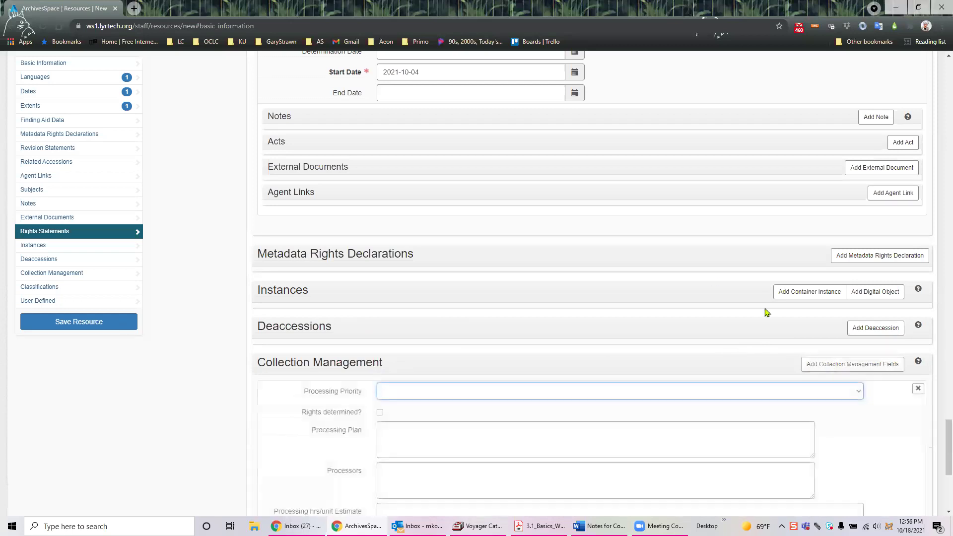
scroll(711, 279, down, 4)
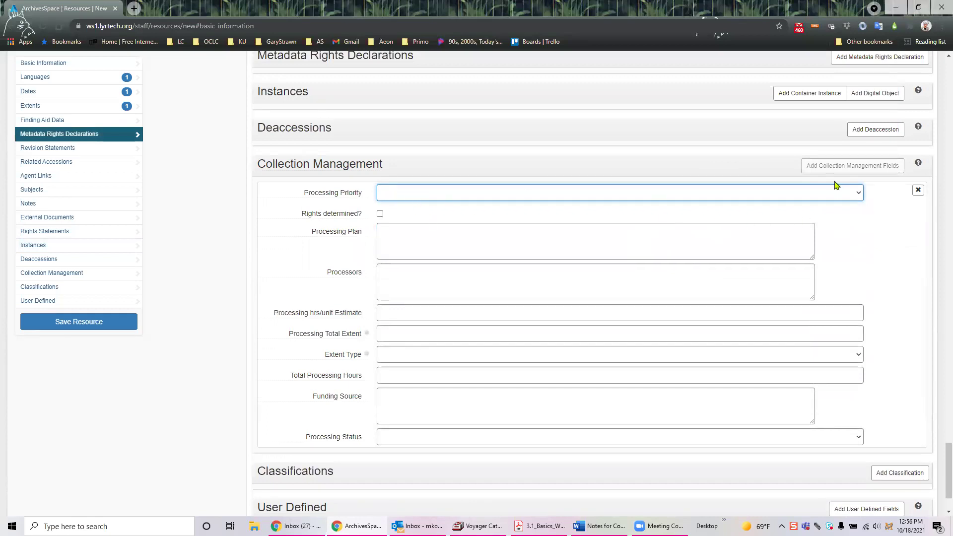
click(858, 193)
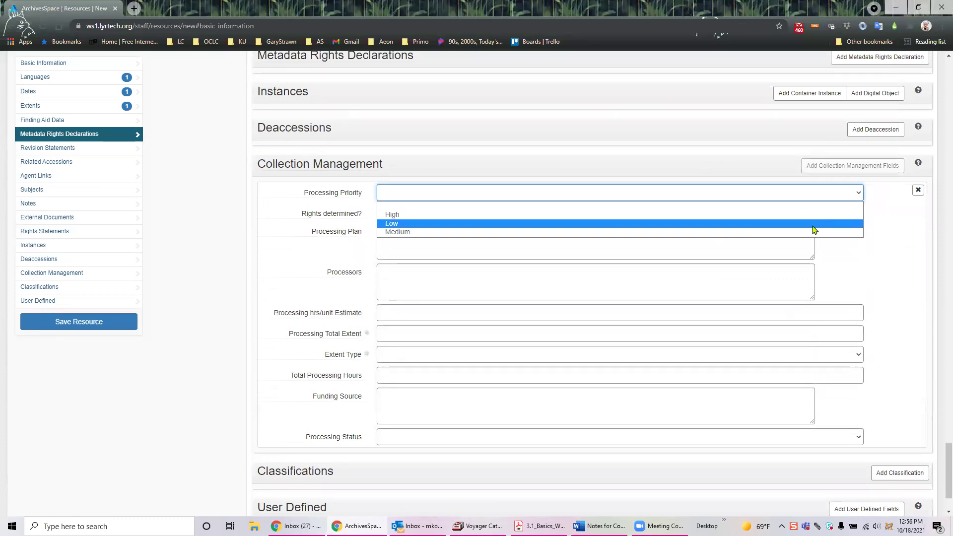
click(887, 218)
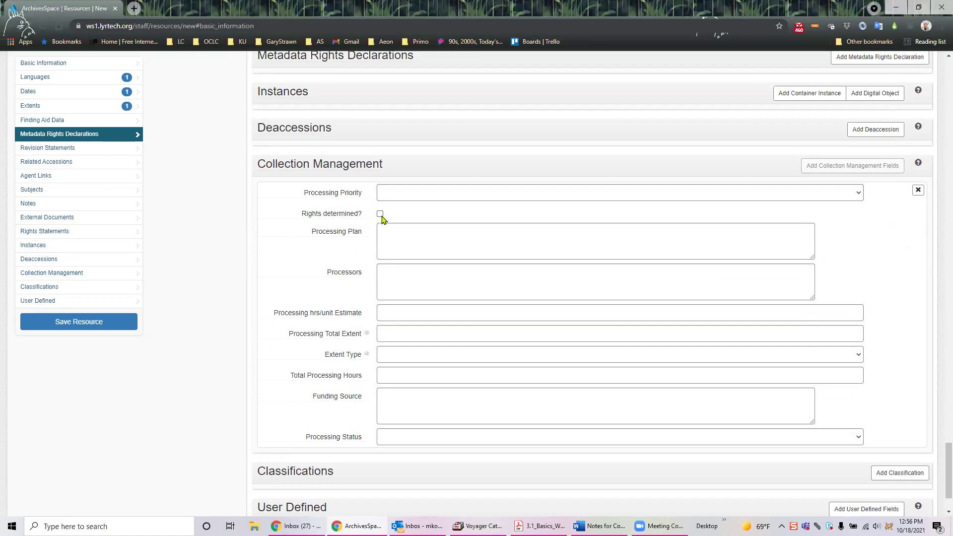
click(394, 232)
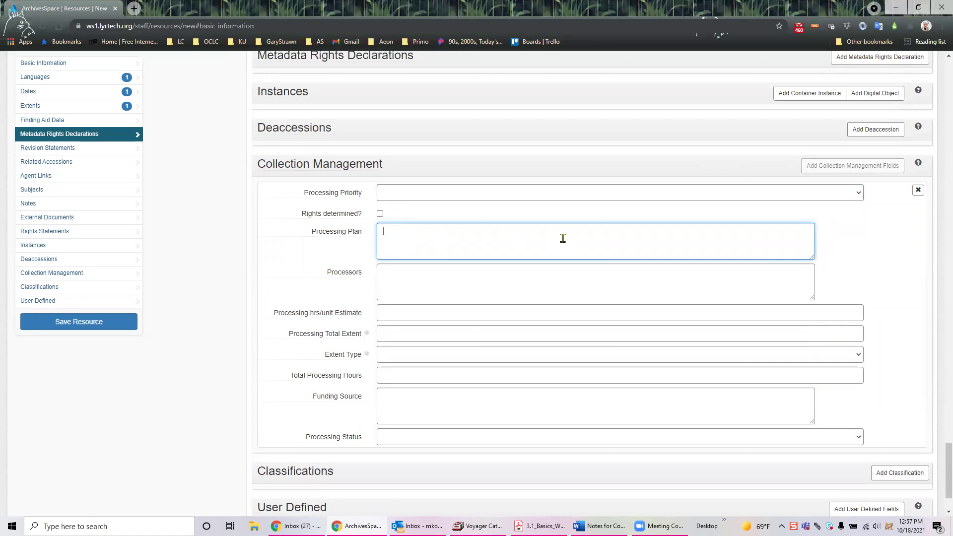
click(394, 272)
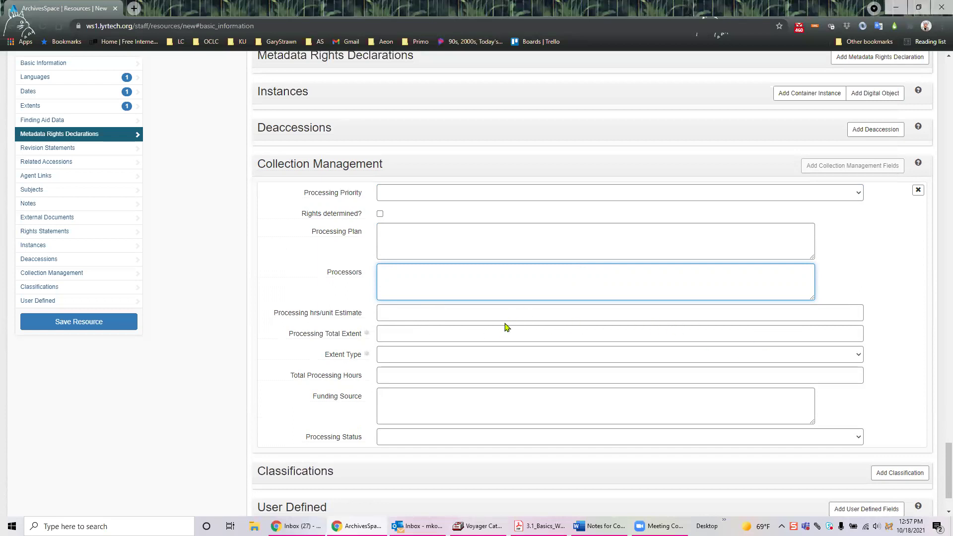
mouse_move(335, 333)
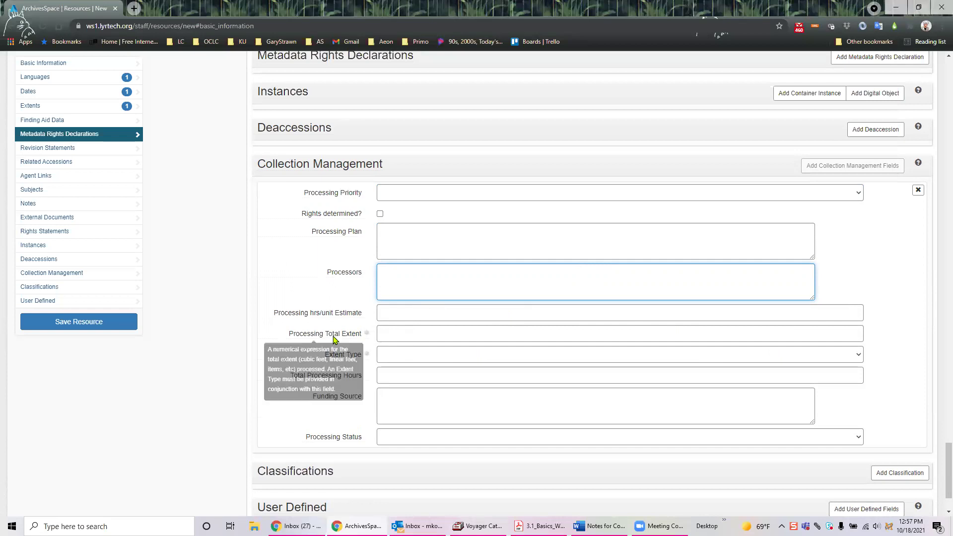
mouse_move(360, 356)
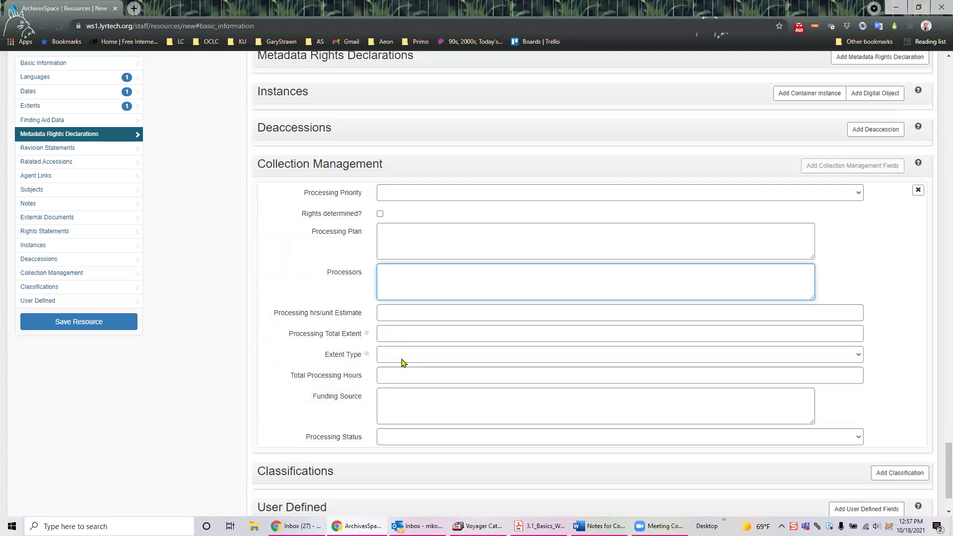
click(858, 355)
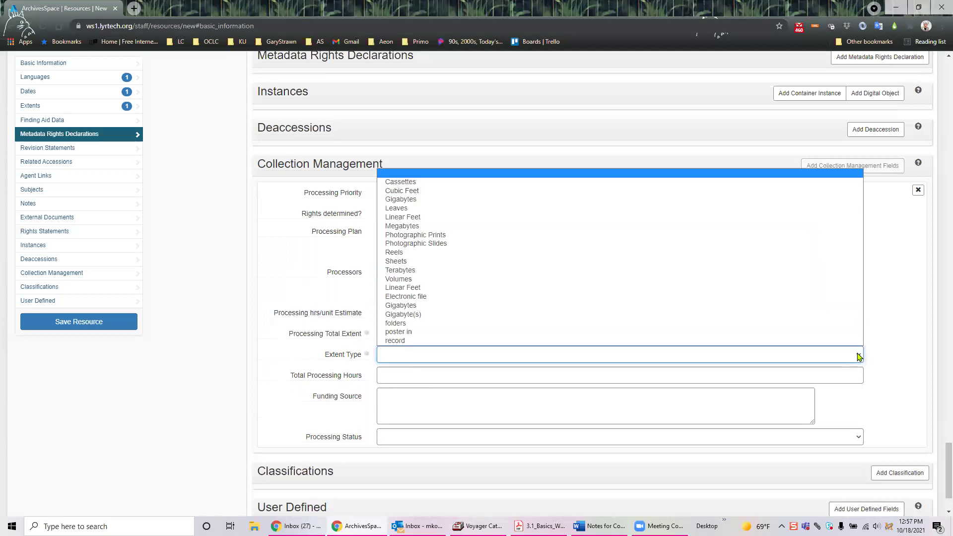
click(906, 333)
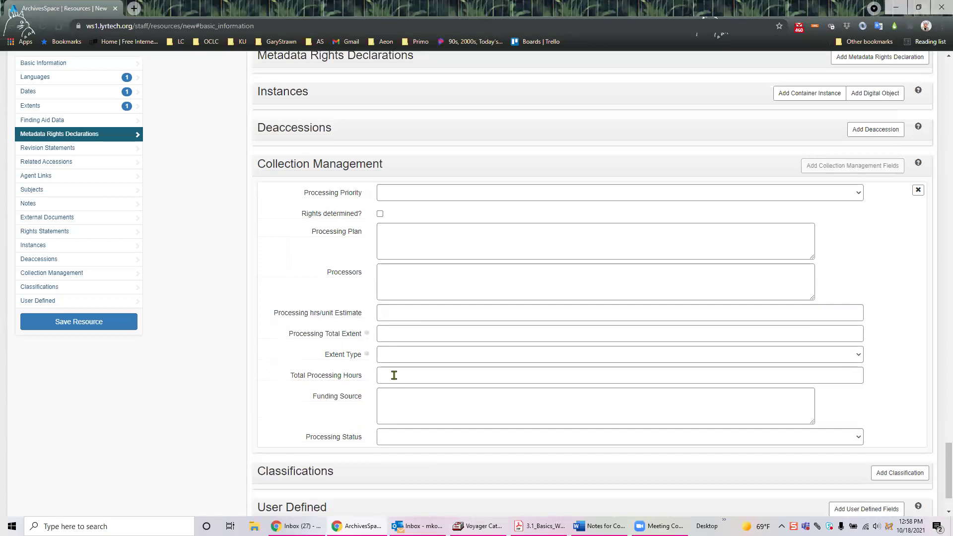
click(396, 407)
scroll(401, 415, down, 3)
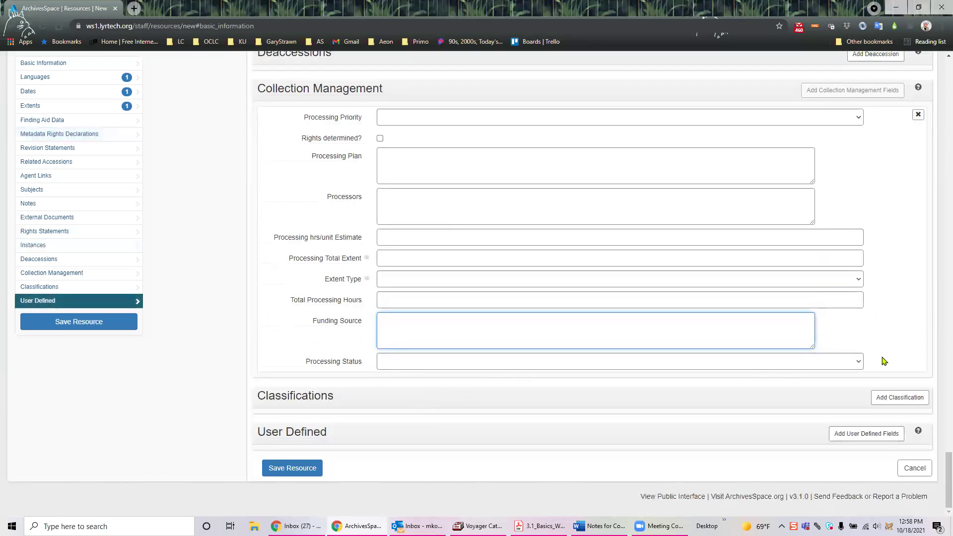
click(860, 363)
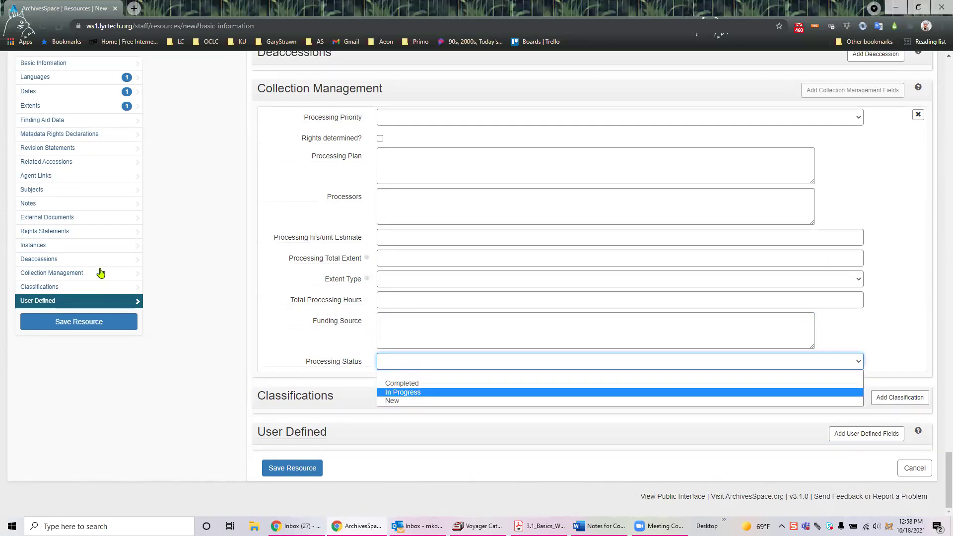
click(60, 121)
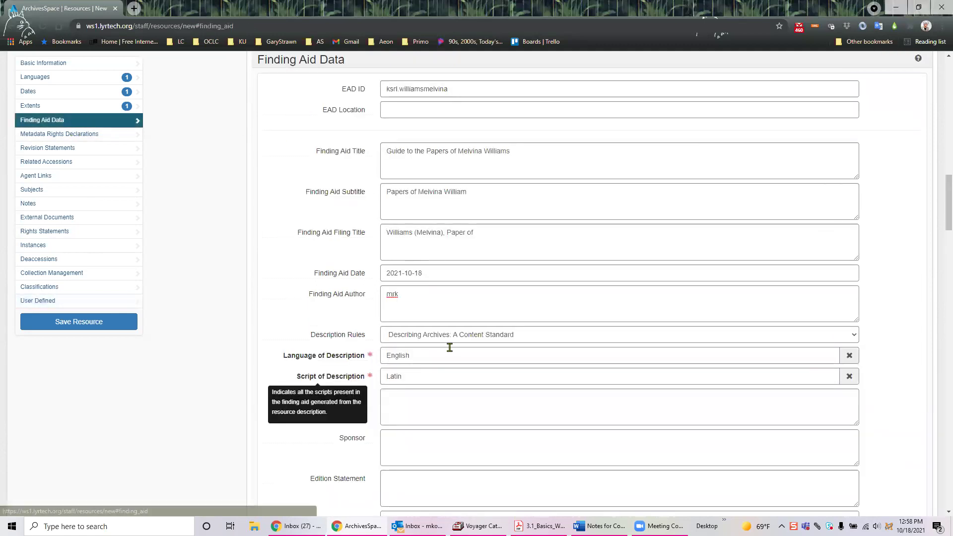
scroll(450, 347, down, 5)
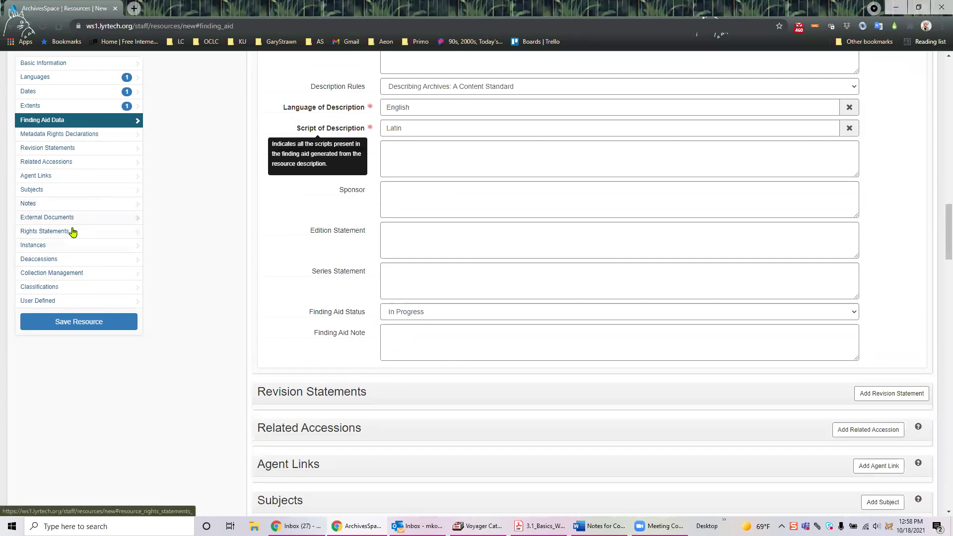
click(74, 277)
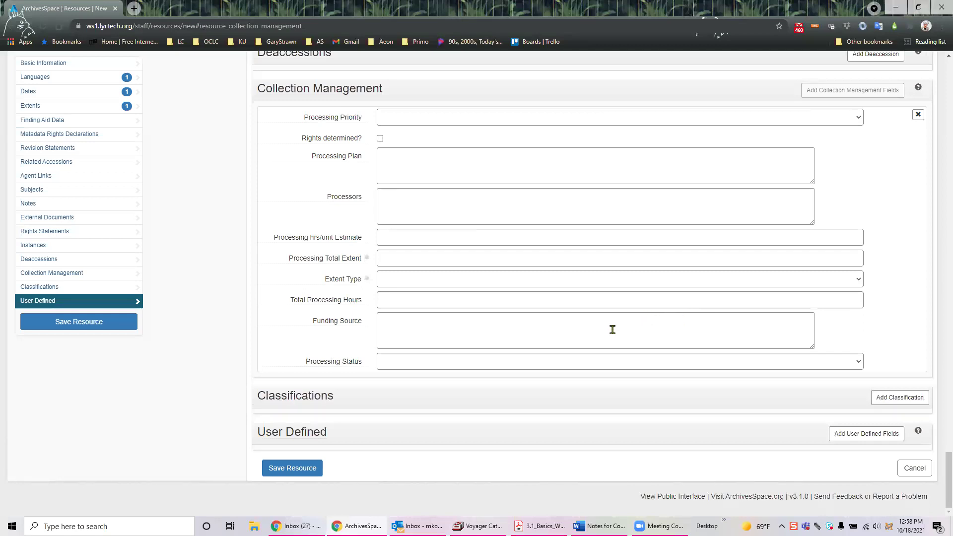
Delete the blank Collection Management section, leaving Processing Status unset, and confirm removal.
click(419, 364)
click(421, 363)
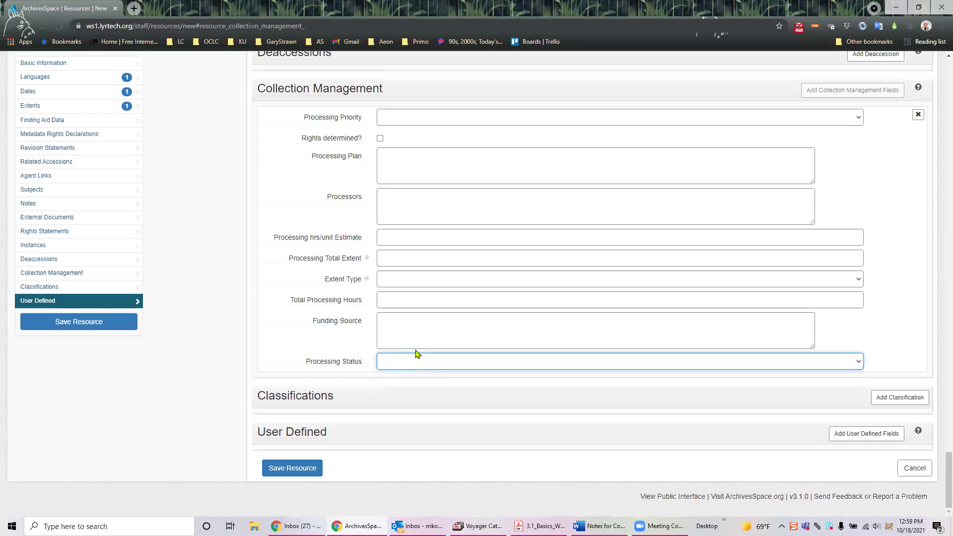
scroll(438, 223, up, 2)
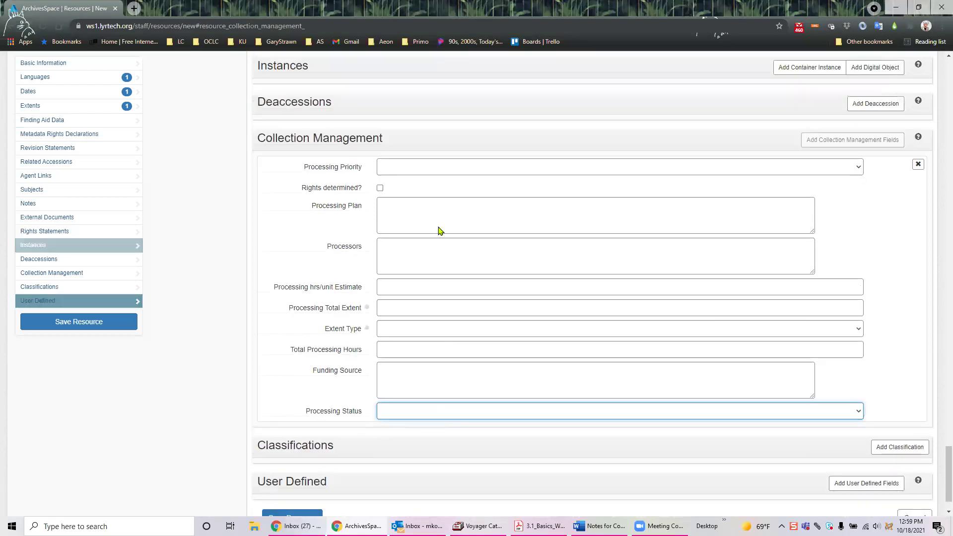
click(918, 214)
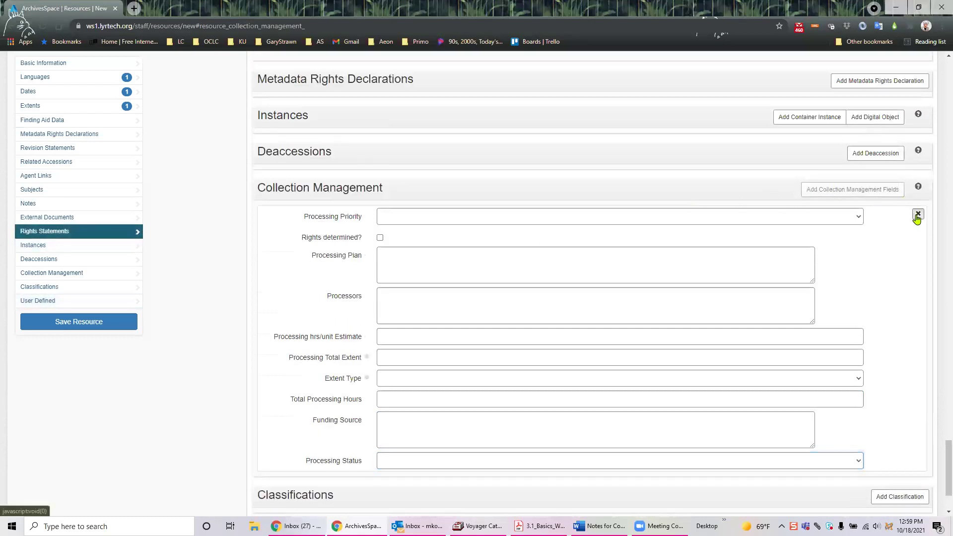
click(915, 218)
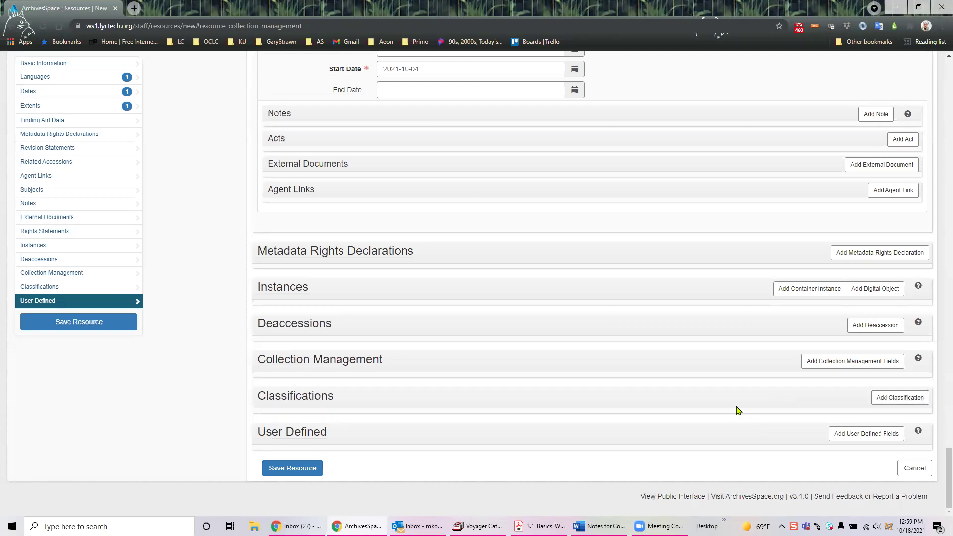
Add a User Defined section and review its fields, leaving Controlled Value 1 empty.
click(874, 443)
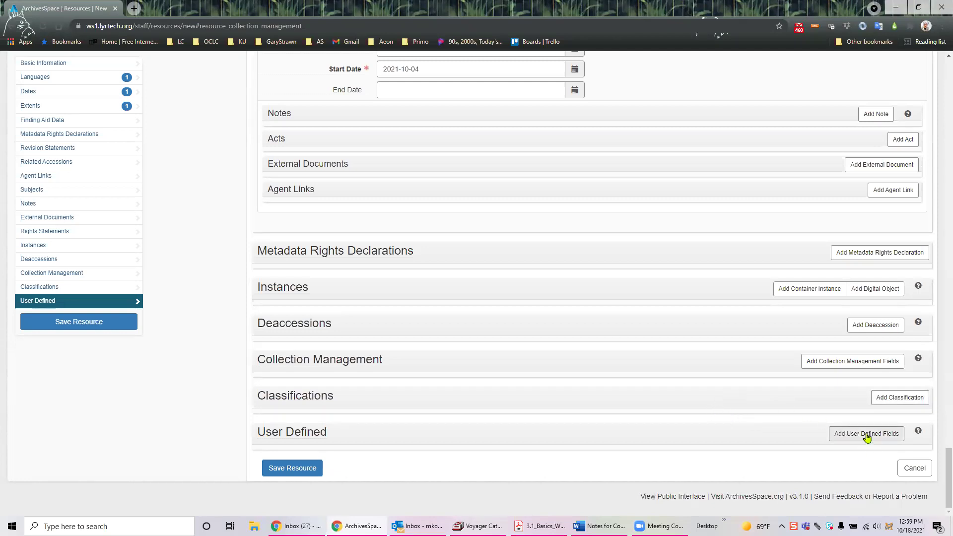
scroll(718, 384, down, 7)
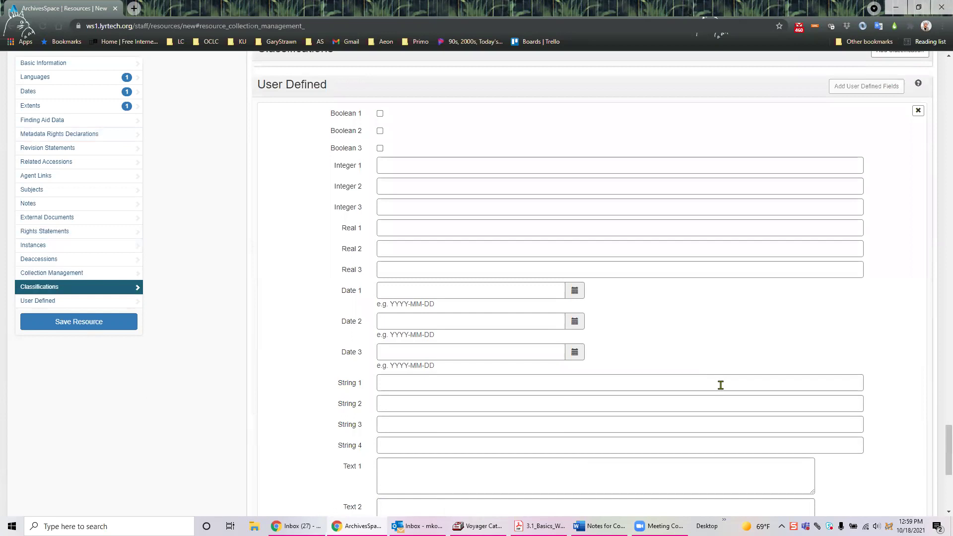
scroll(720, 385, up, 2)
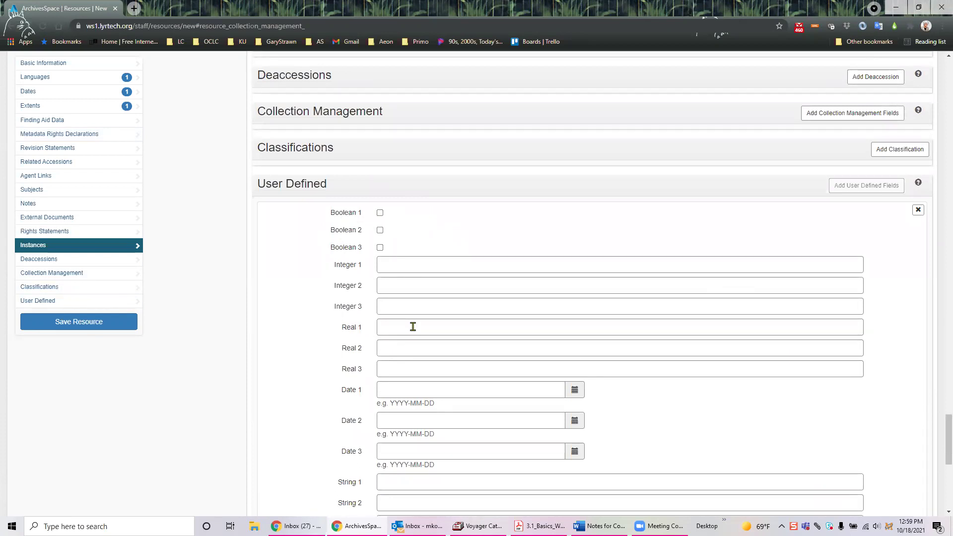
scroll(416, 329, down, 1)
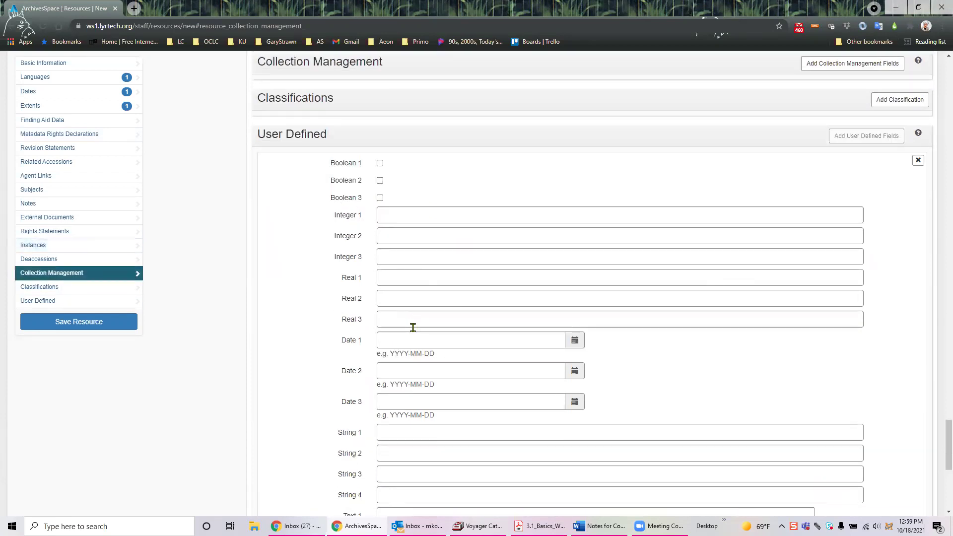
scroll(421, 336, down, 1)
scroll(422, 338, down, 3)
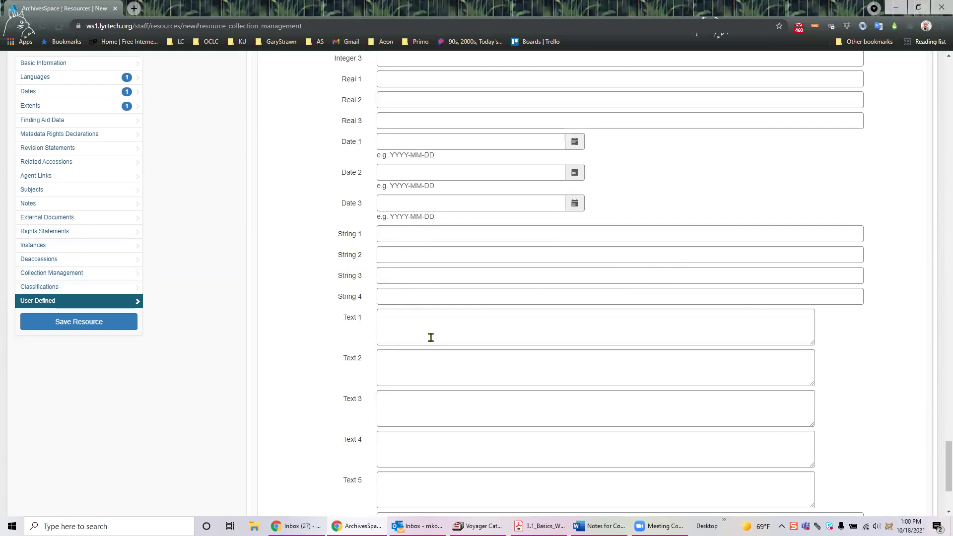
scroll(658, 347, down, 2)
scroll(662, 350, down, 1)
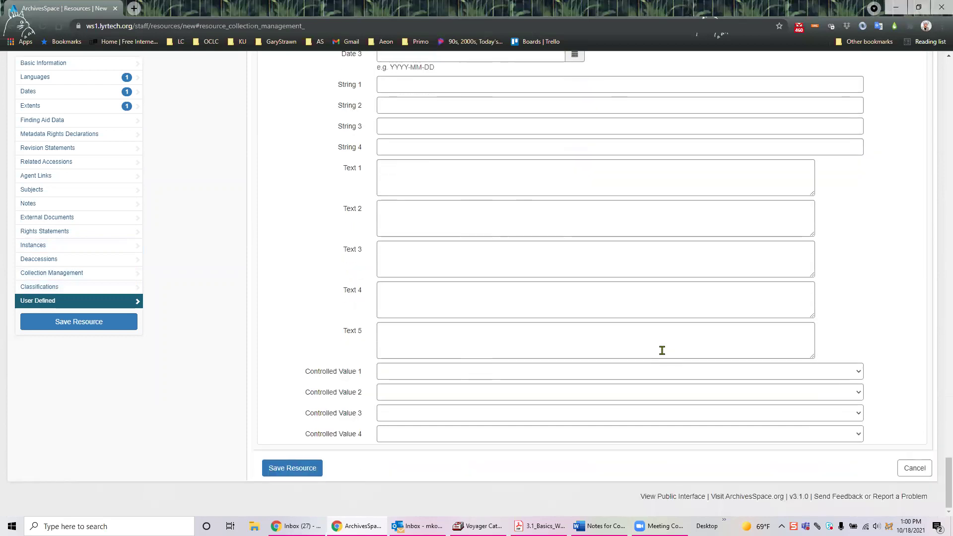
click(858, 373)
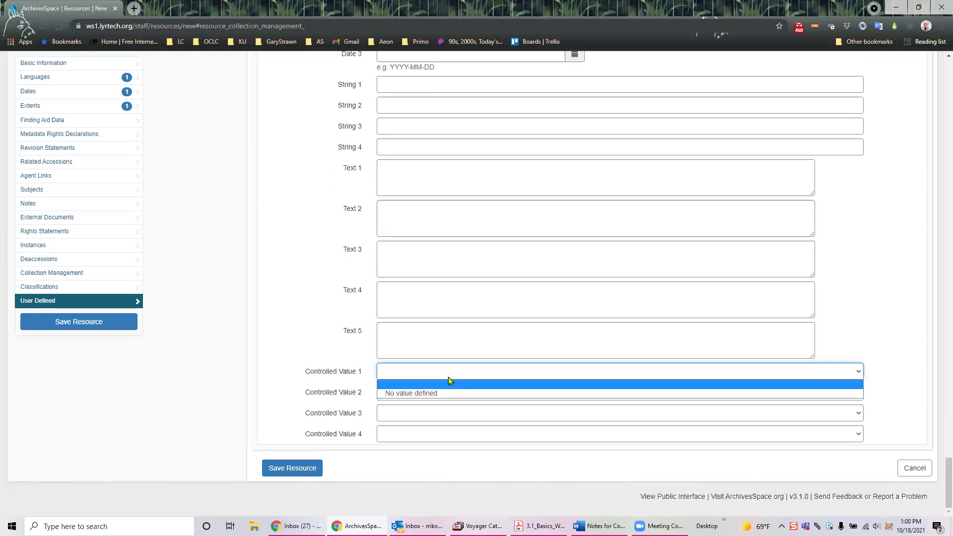
click(849, 321)
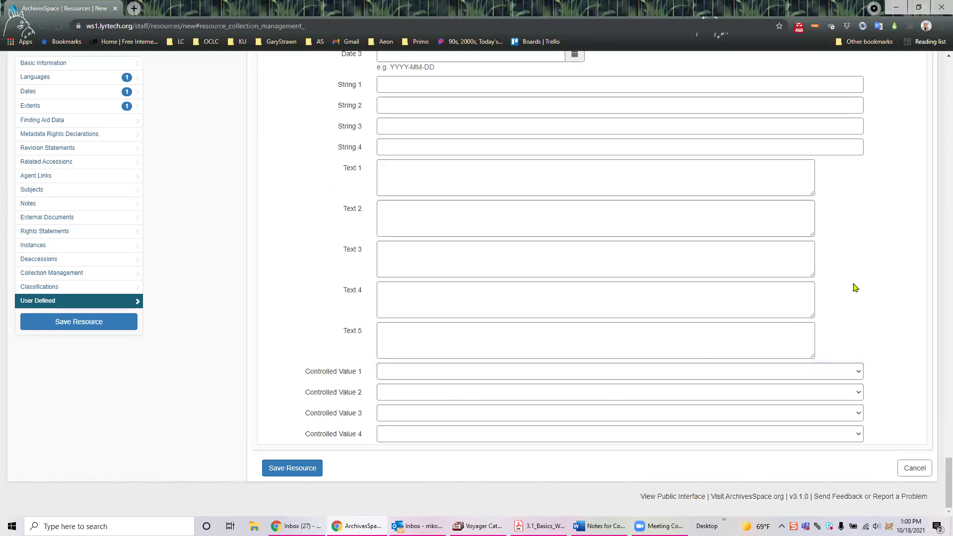
Delete the blank User Defined section and confirm removal.
scroll(855, 287, up, 9)
click(917, 260)
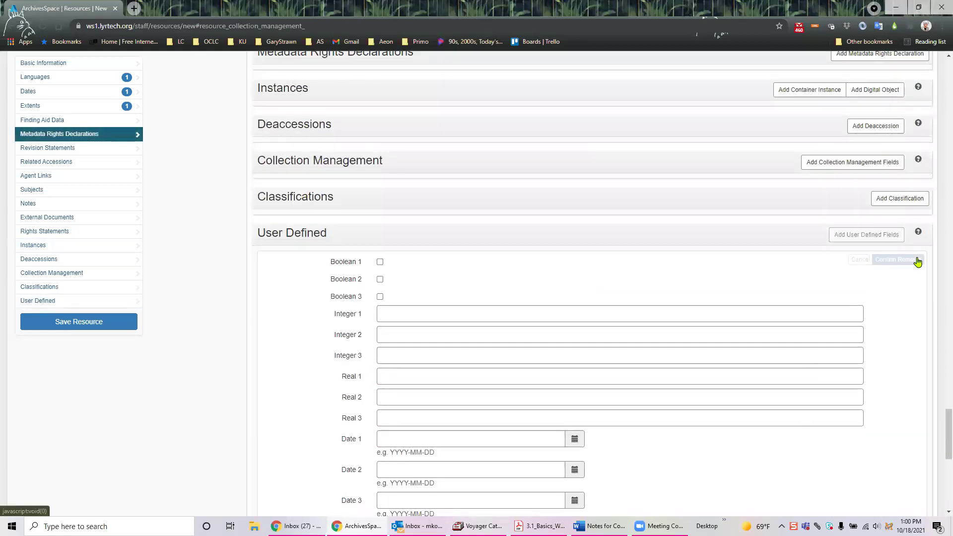
click(915, 260)
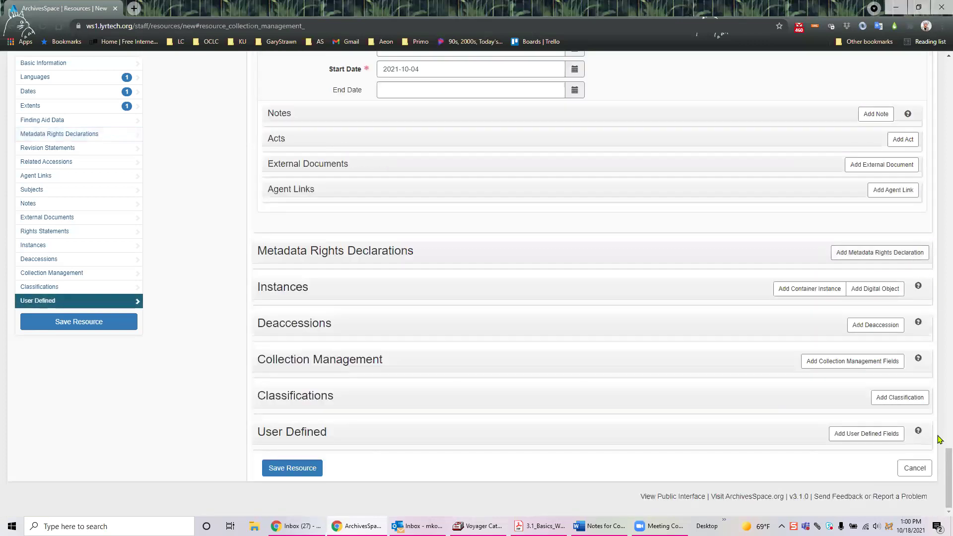
Save the new Papers of Melvina Williams resource and jump to its Notes section.
scroll(923, 397, up, 10)
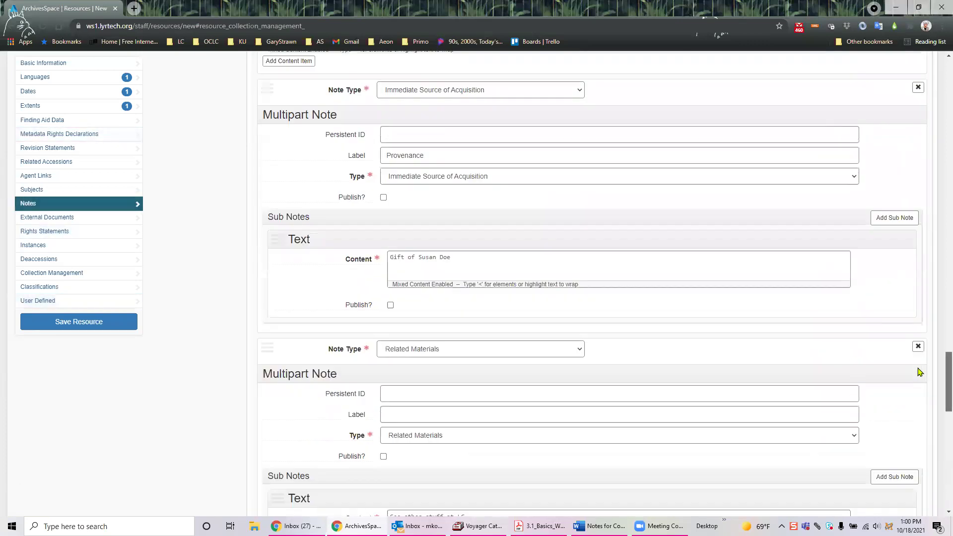
click(57, 325)
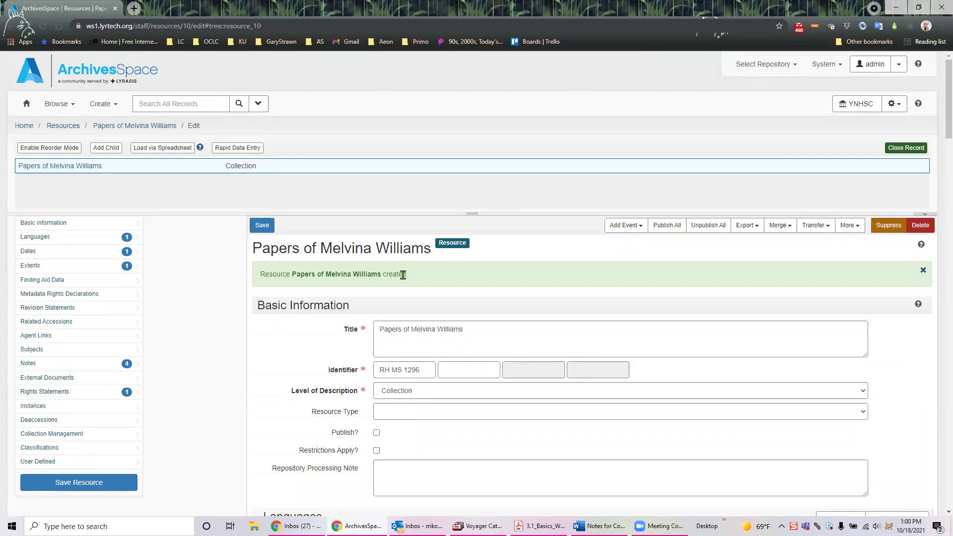
click(96, 365)
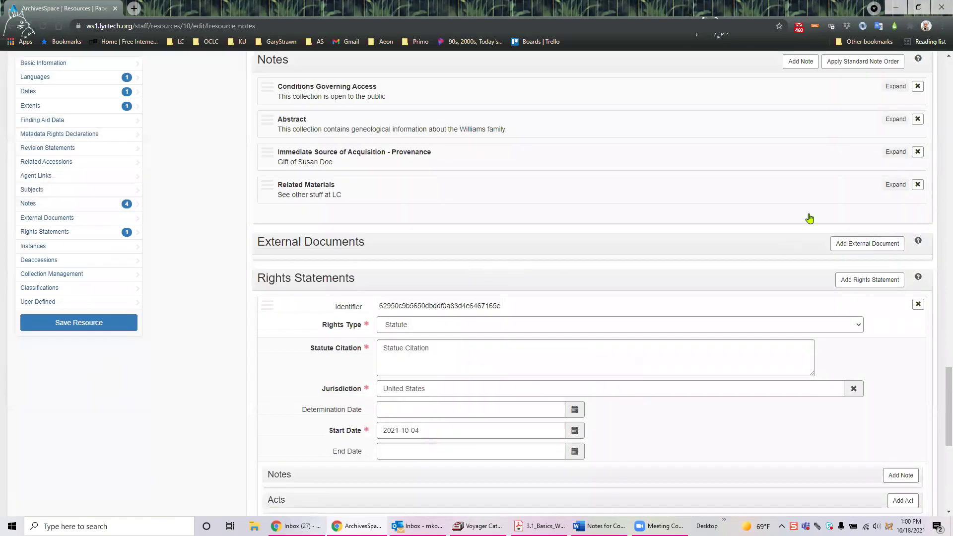
Add a fifth note of type Scope and Contents and save; it fails because Content is missing.
mouse_move(544, 223)
click(733, 218)
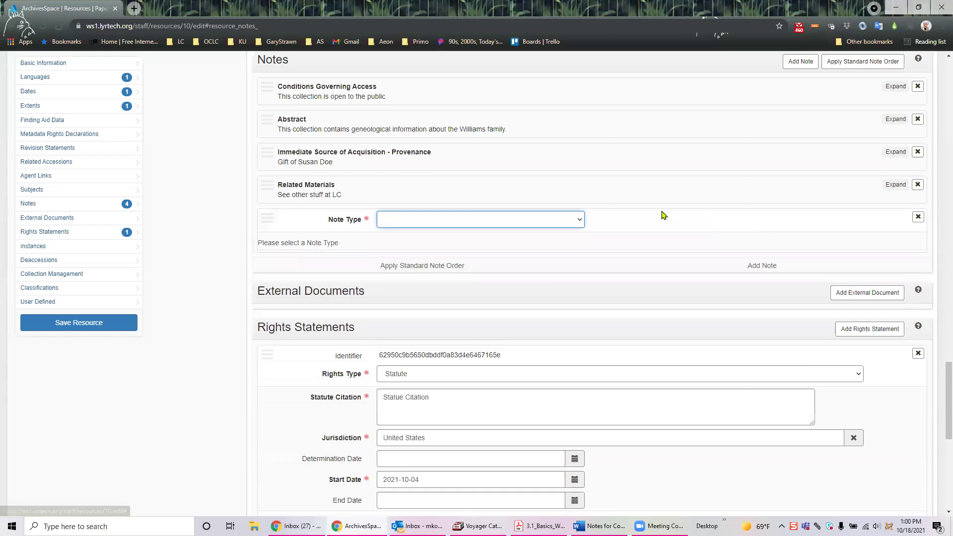
click(579, 218)
scroll(516, 317, down, 2)
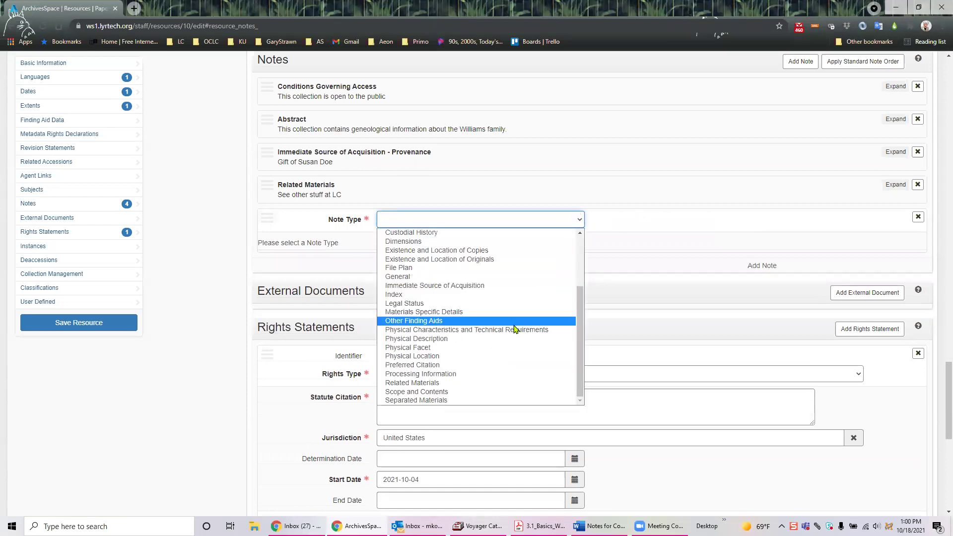
click(465, 391)
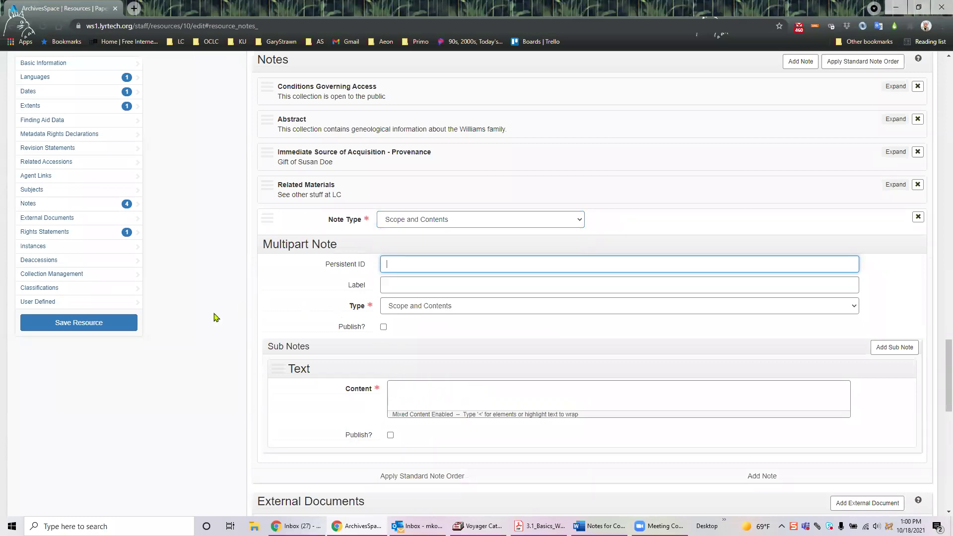
click(78, 328)
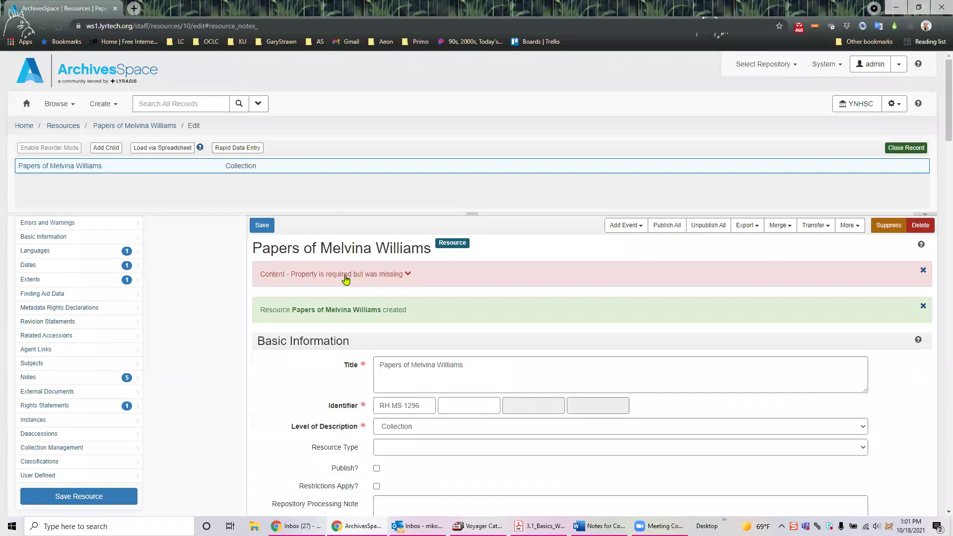
click(63, 379)
Enter 'Scope and contents' as the Scope and Contents note's text and save the resource.
click(333, 89)
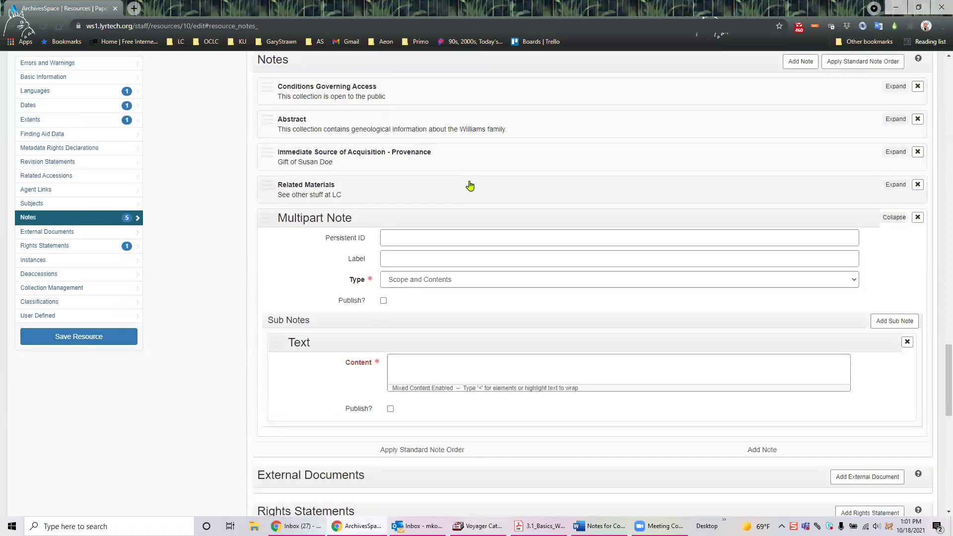
scroll(470, 185, up, 1)
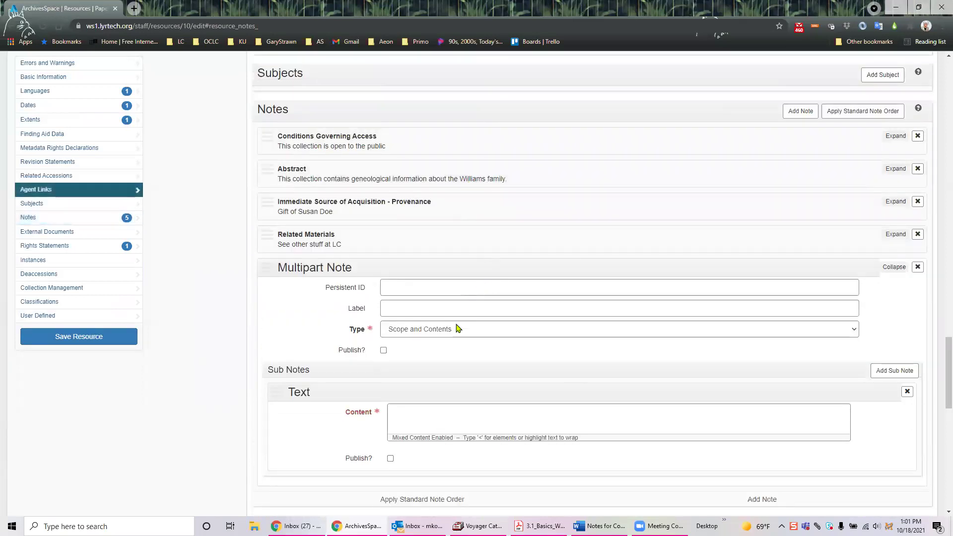
click(414, 417)
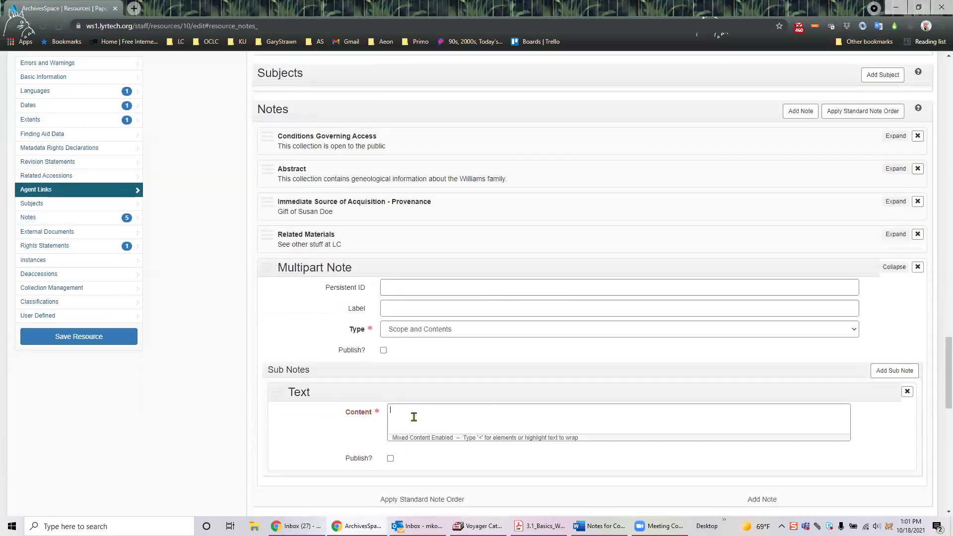
text(Scope and contents)
click(87, 339)
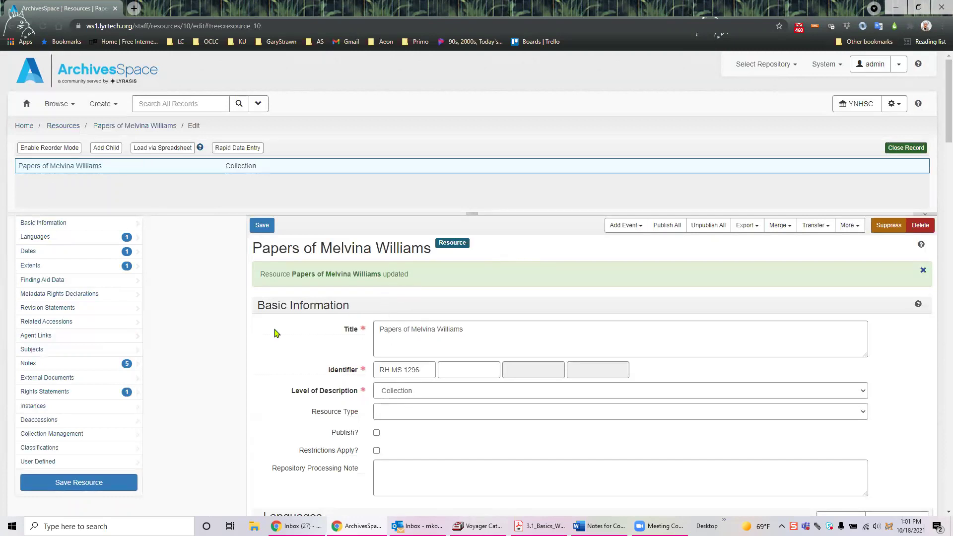
Add a container instance to the resource with instance type Mixed Materials.
click(44, 407)
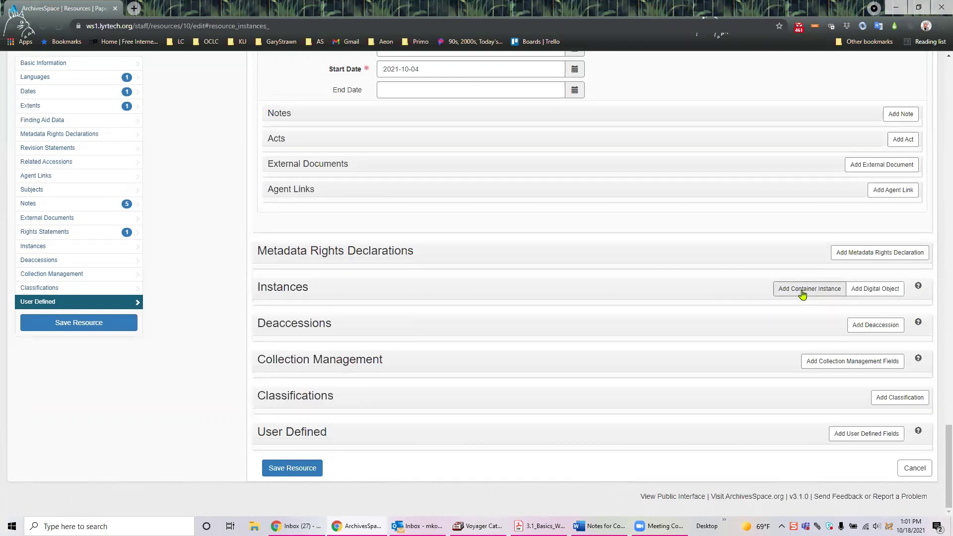
click(785, 292)
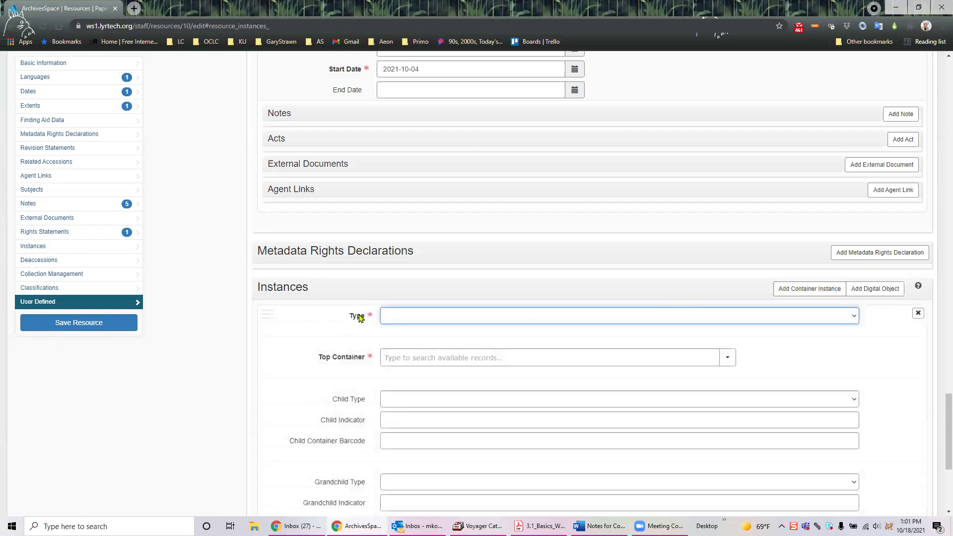
click(854, 318)
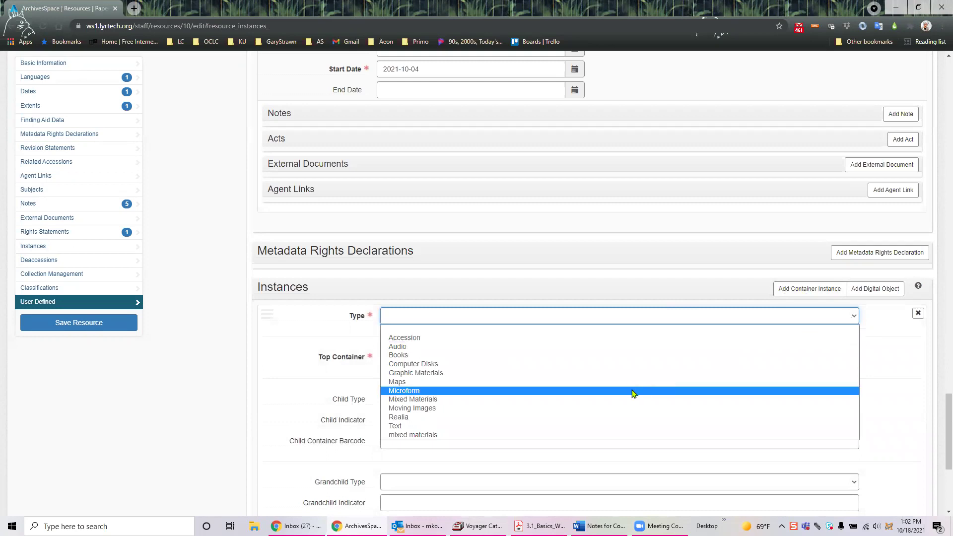
click(645, 400)
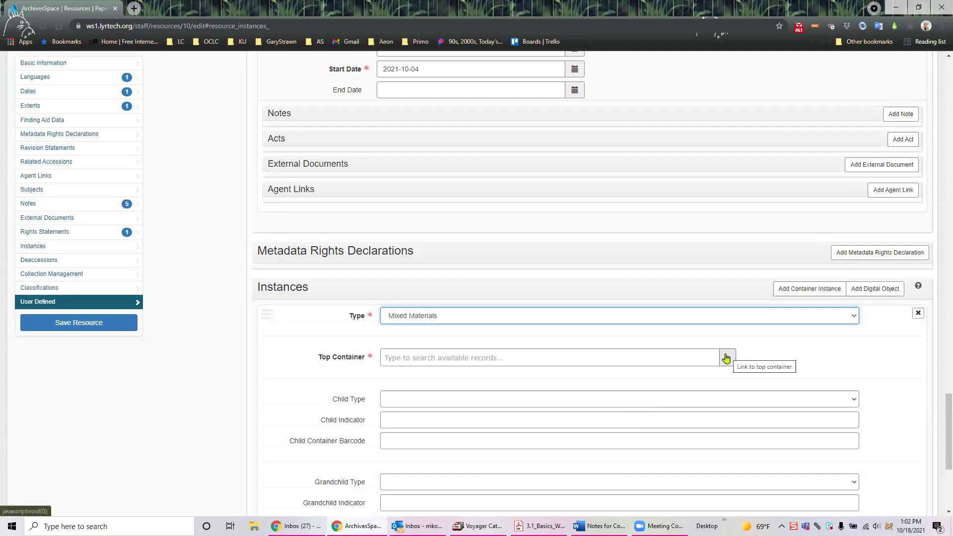
Create and link a new top container with indicator 1-6, then save the resource.
click(587, 356)
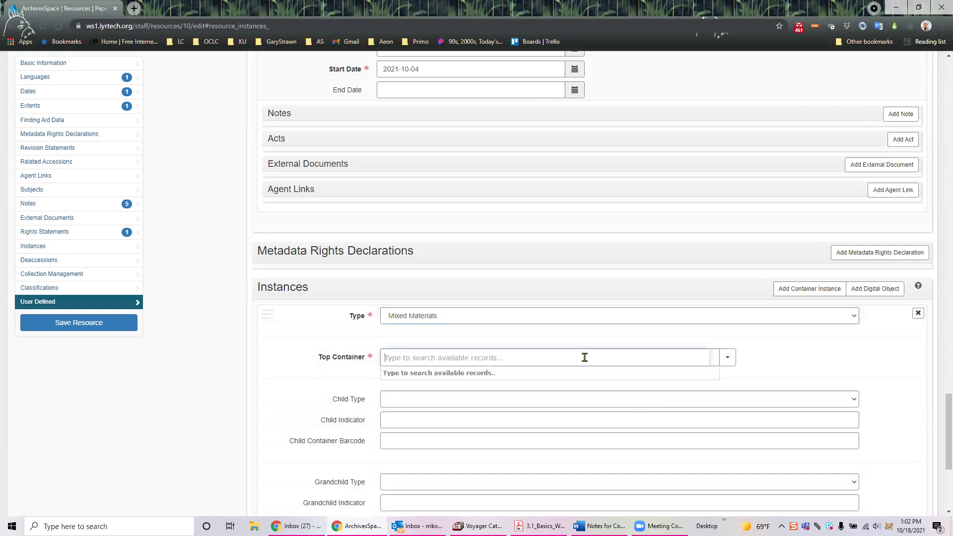
scroll(768, 358, down, 2)
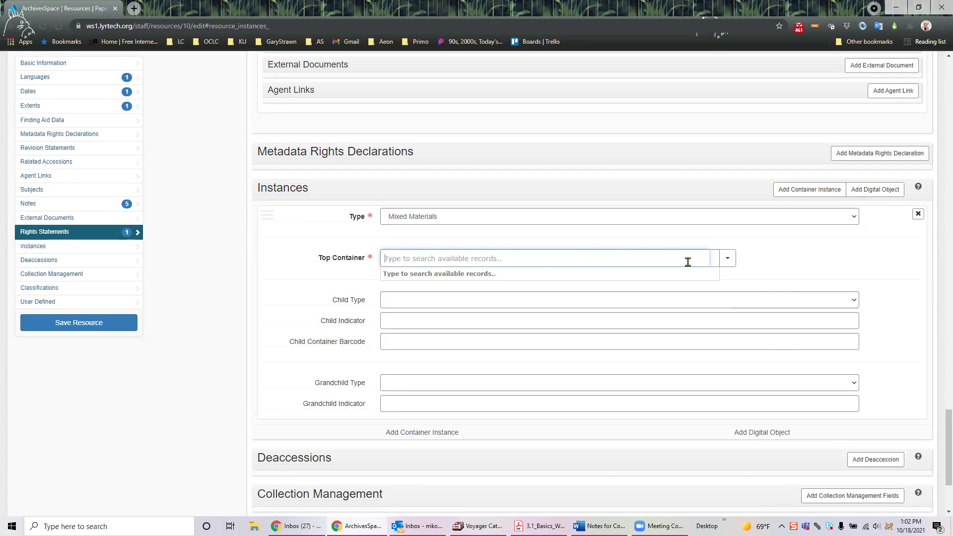
click(727, 259)
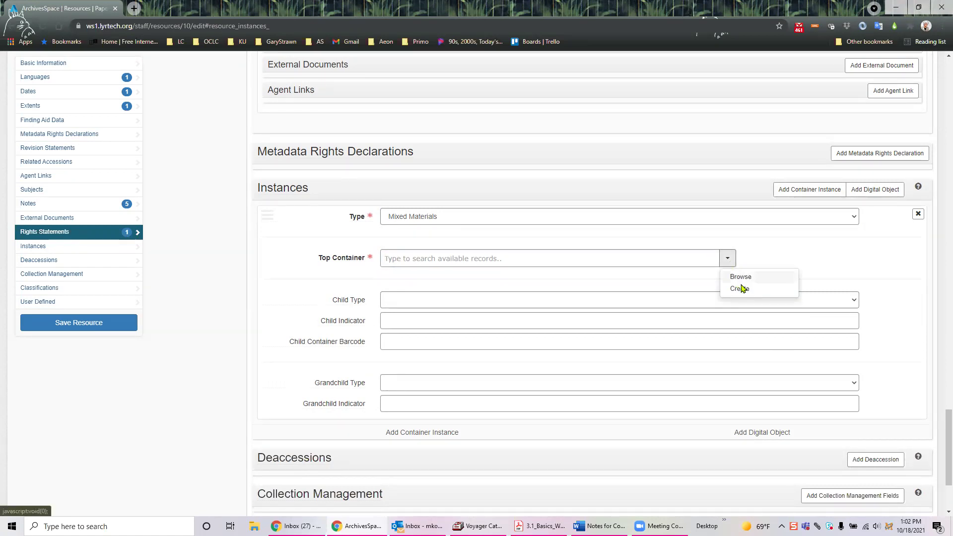
click(740, 289)
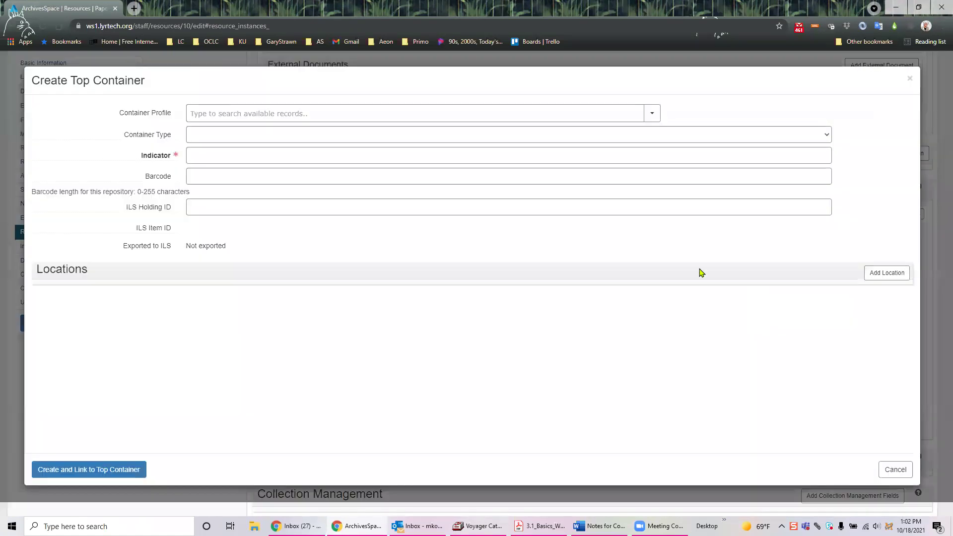
click(204, 135)
click(204, 150)
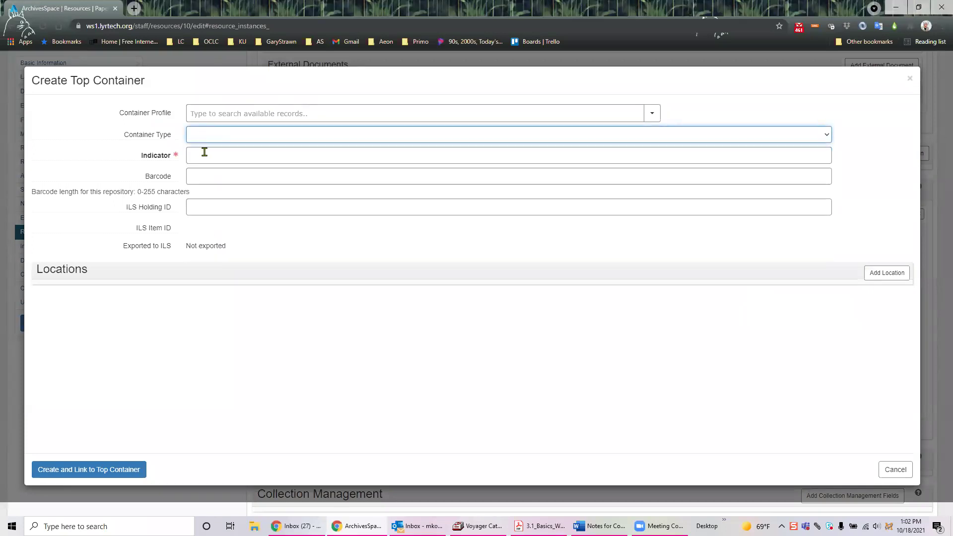
click(205, 154)
text(1-6)
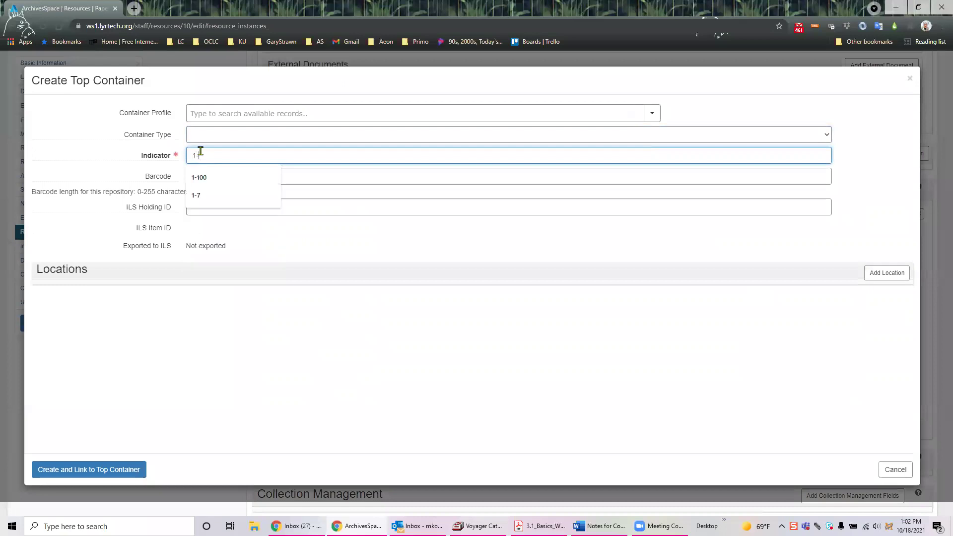
click(70, 471)
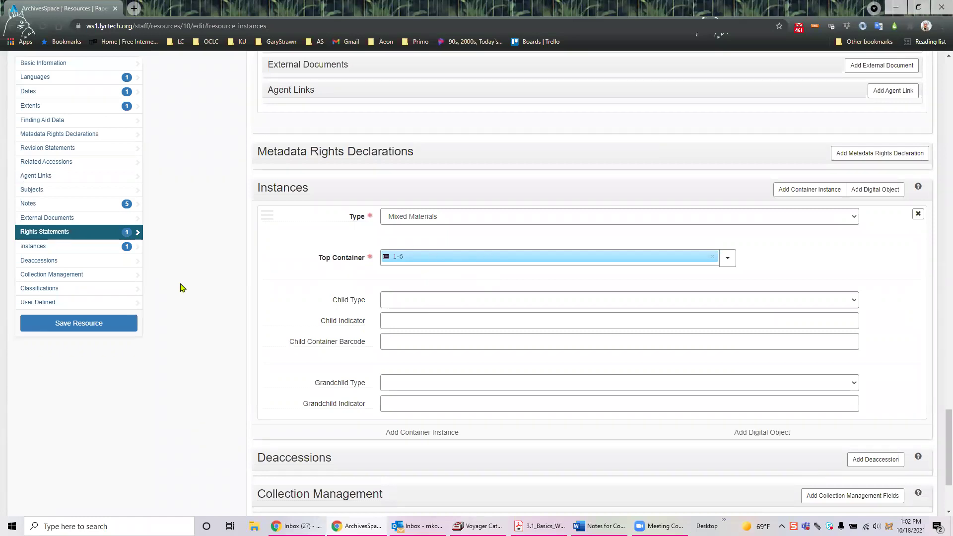
click(63, 324)
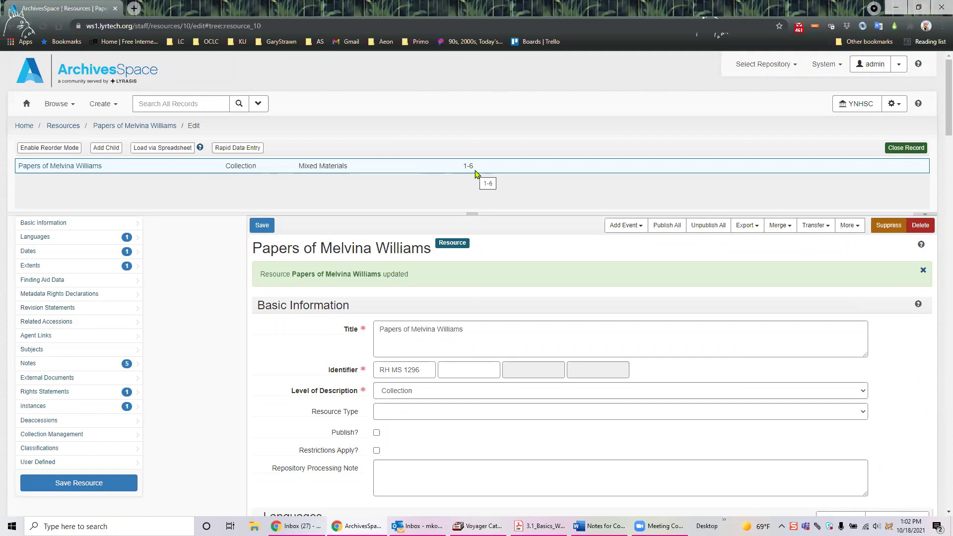
From Browse > Resources, open the Wayward Family papers record in edit mode.
drag(471, 211, 465, 236)
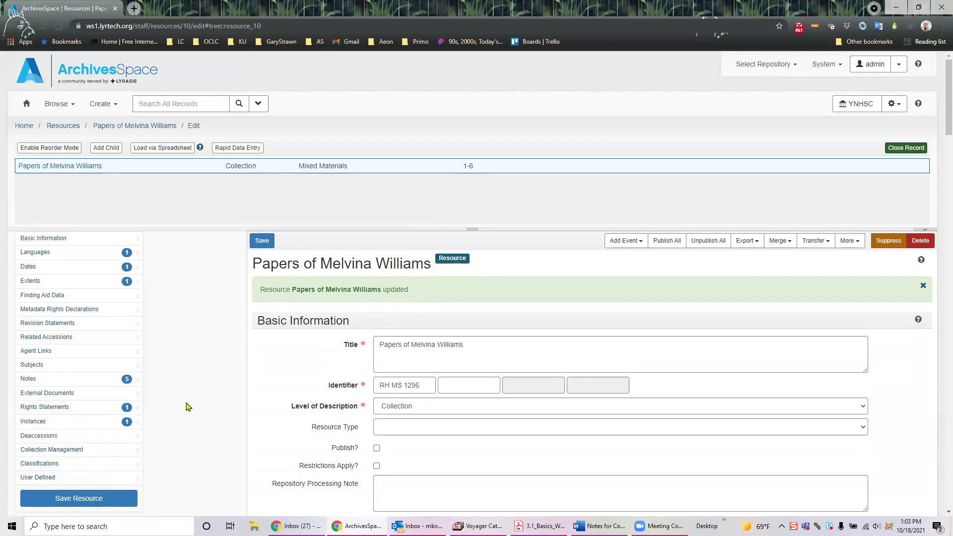
click(58, 104)
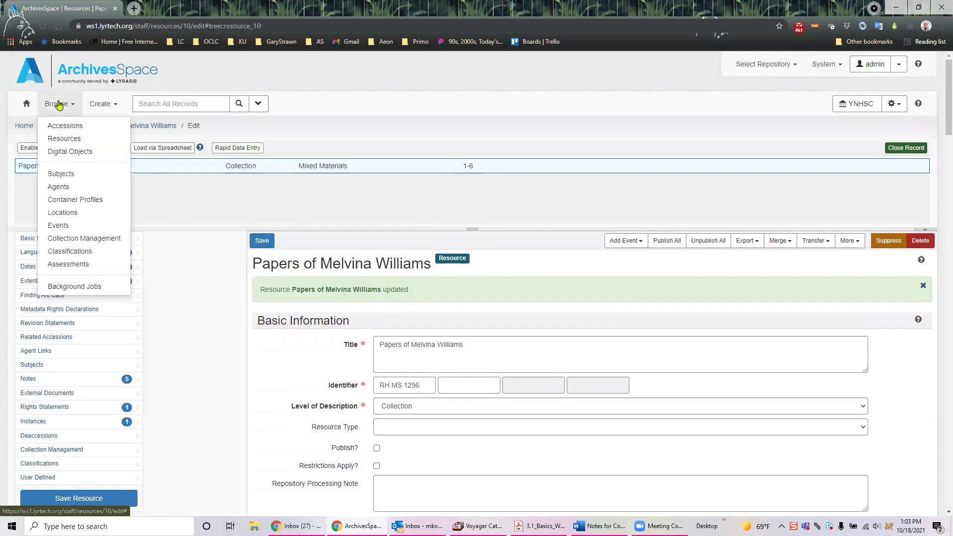
click(60, 139)
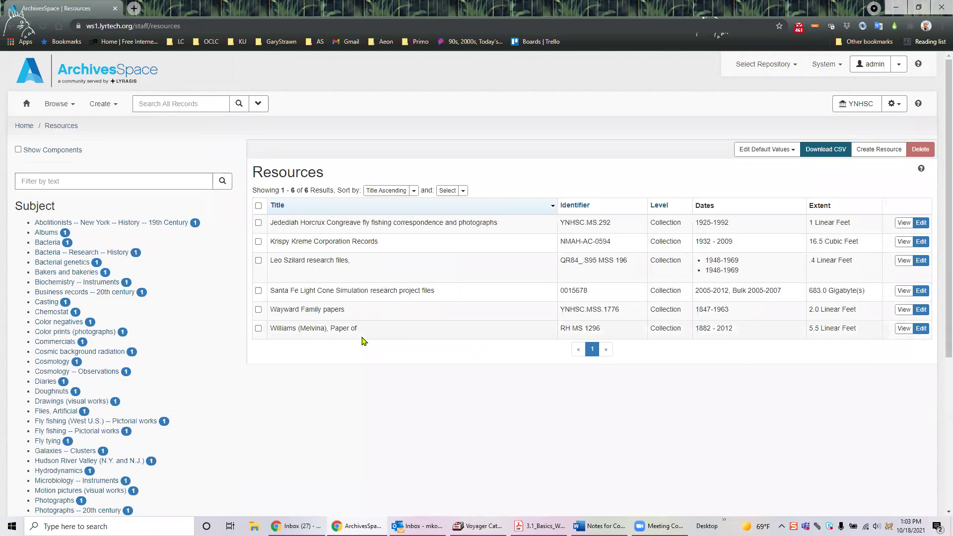
click(918, 310)
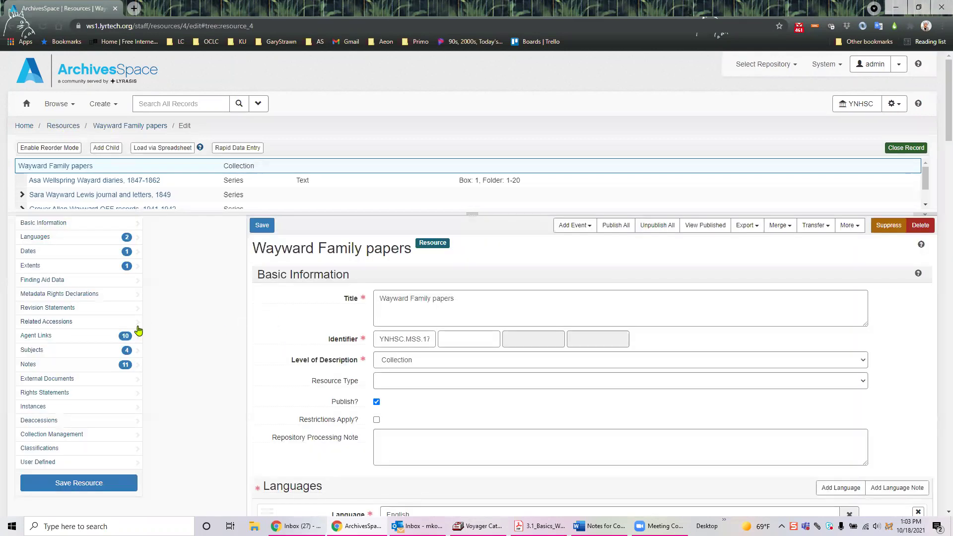
Link related accession 2021-001: Jane Doe papers by browsing accessions, then save the resource.
click(57, 322)
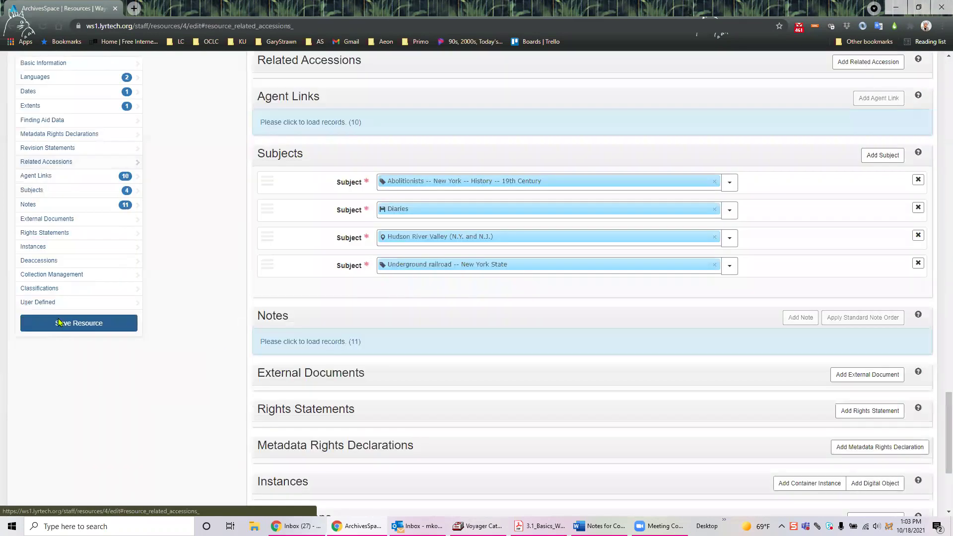
scroll(863, 88, up, 2)
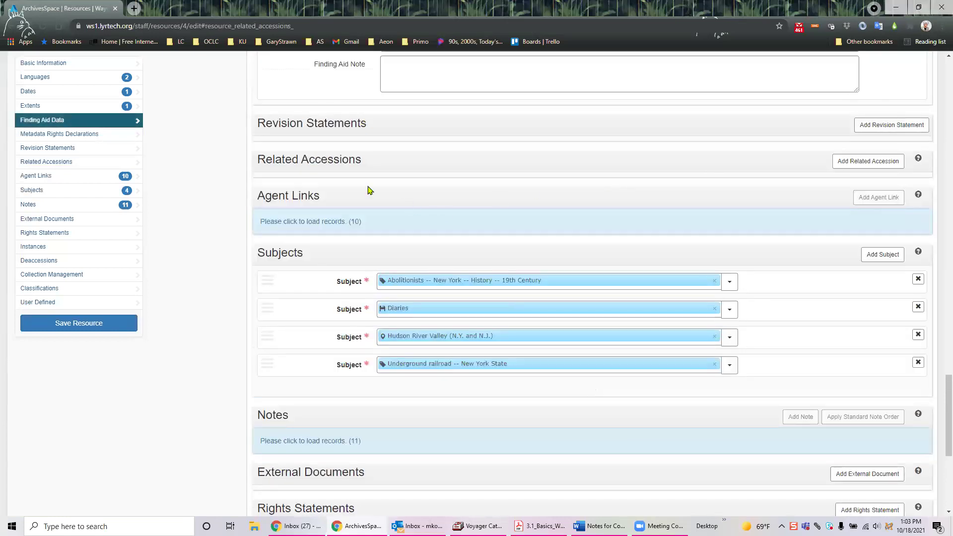
mouse_move(318, 164)
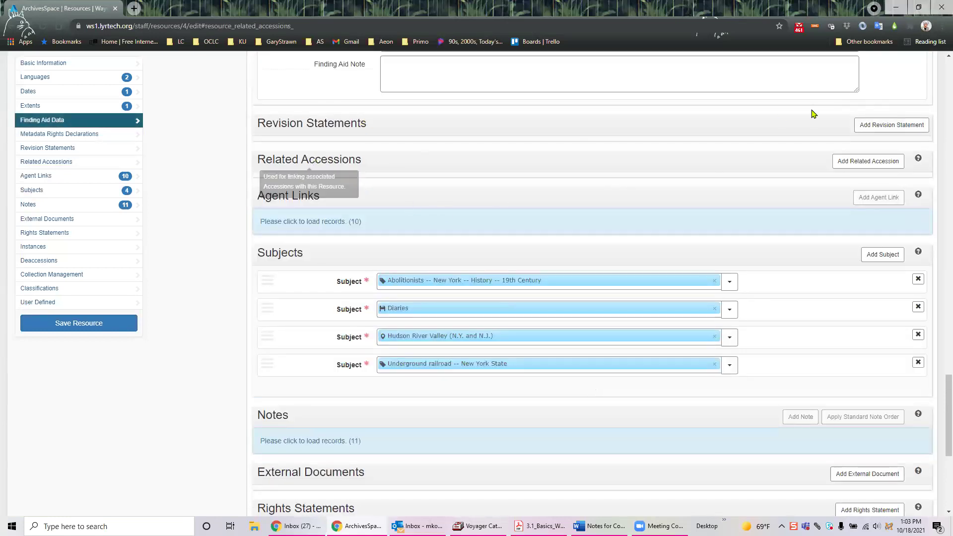
click(847, 163)
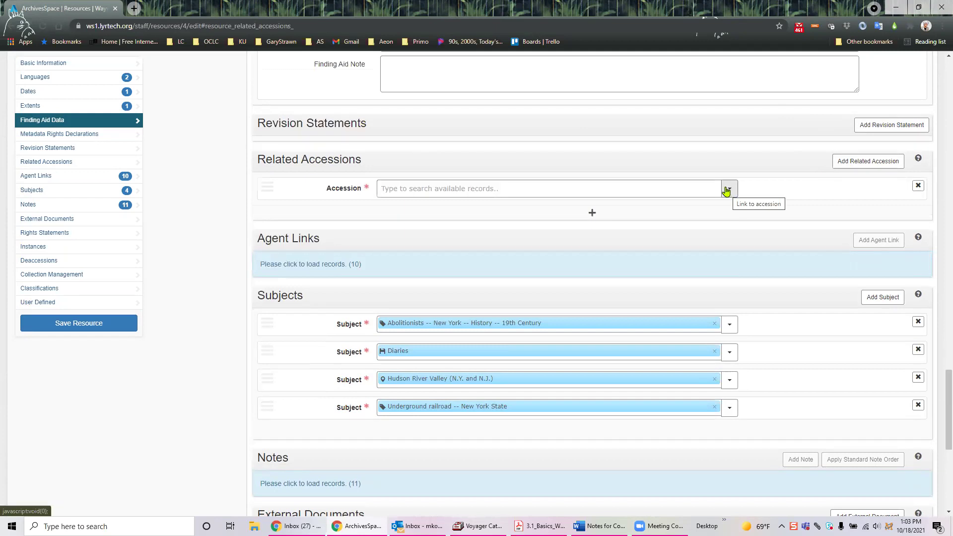
click(585, 187)
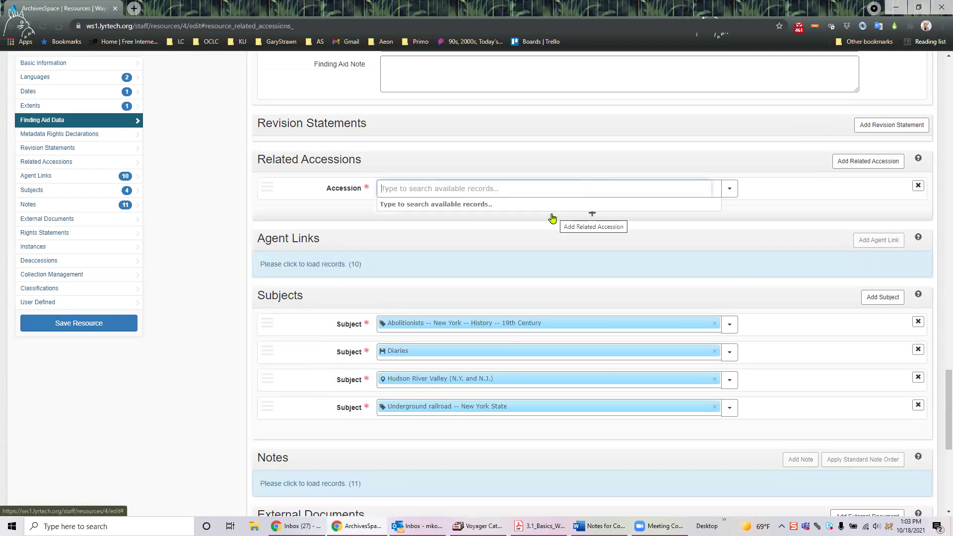
click(729, 192)
click(743, 207)
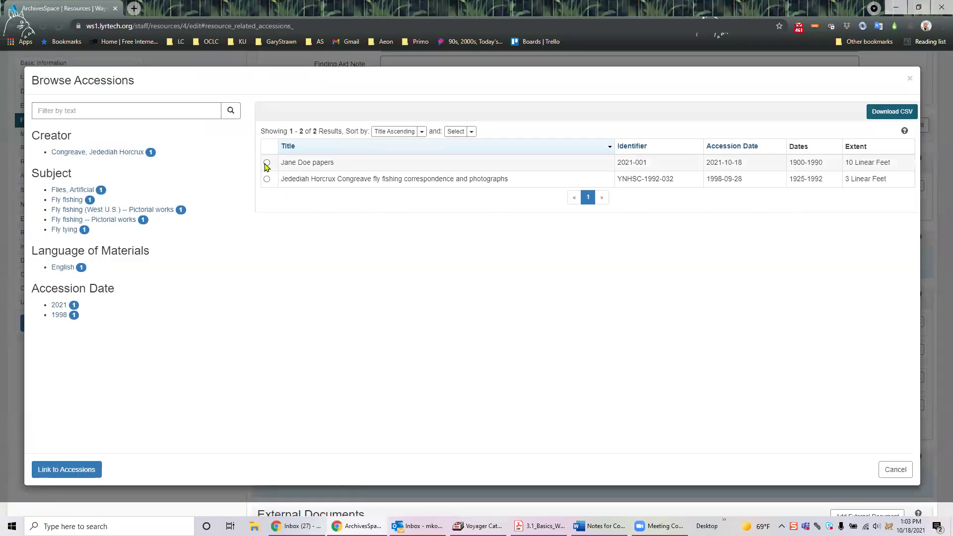
click(267, 163)
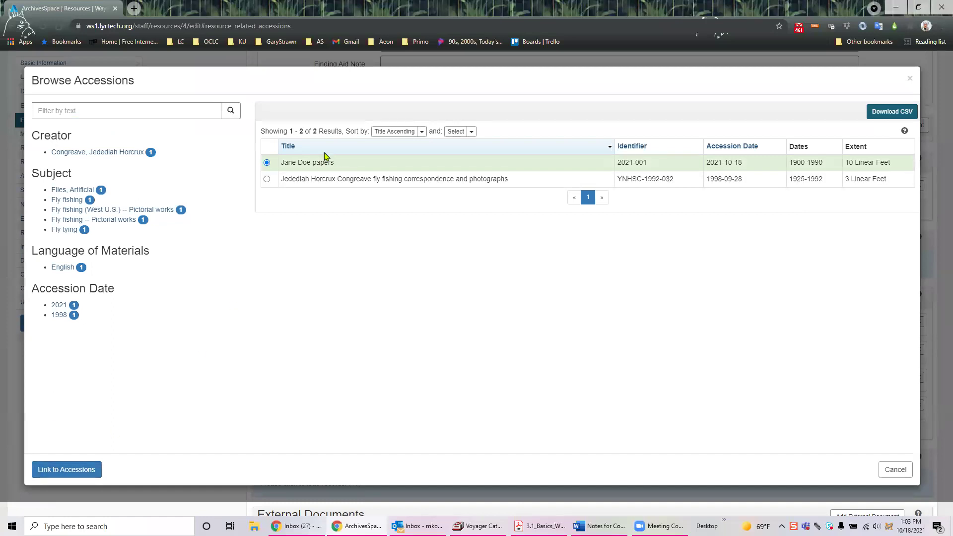
click(61, 470)
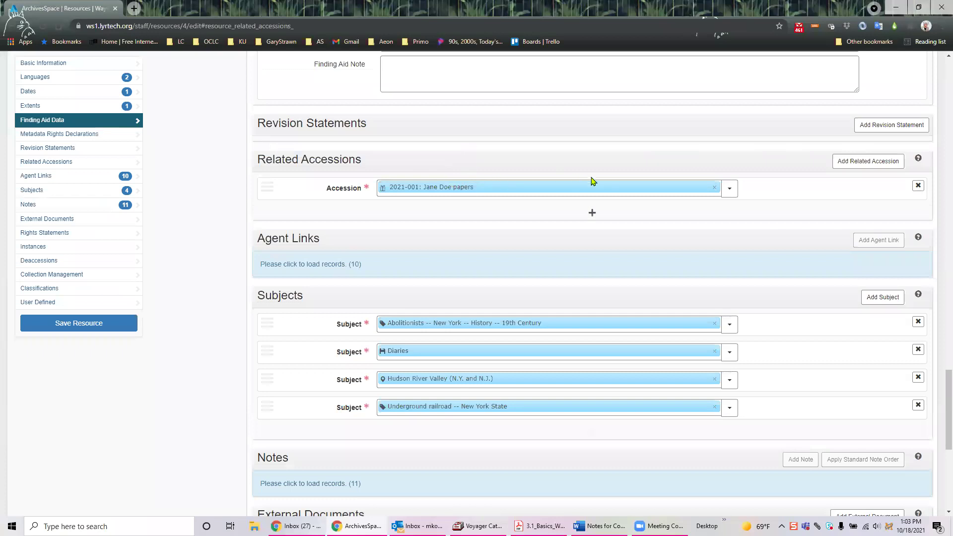
click(81, 324)
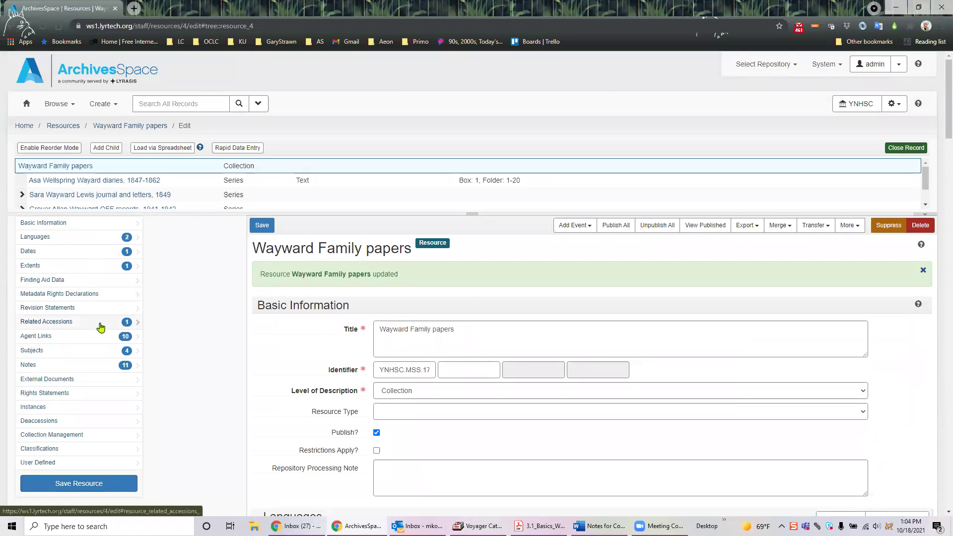
View the linked Jane Doe papers accession in a new tab, then return to the resource form's top.
click(100, 327)
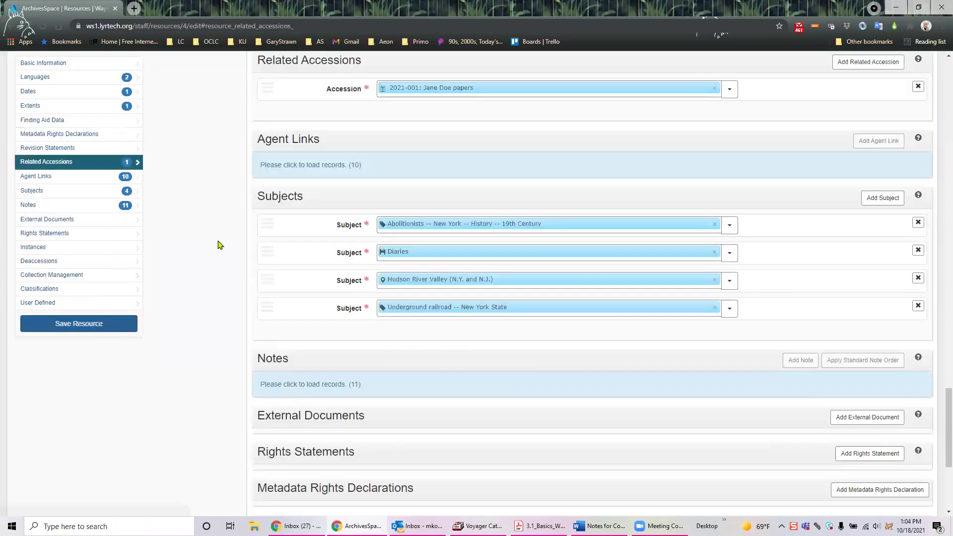
click(494, 87)
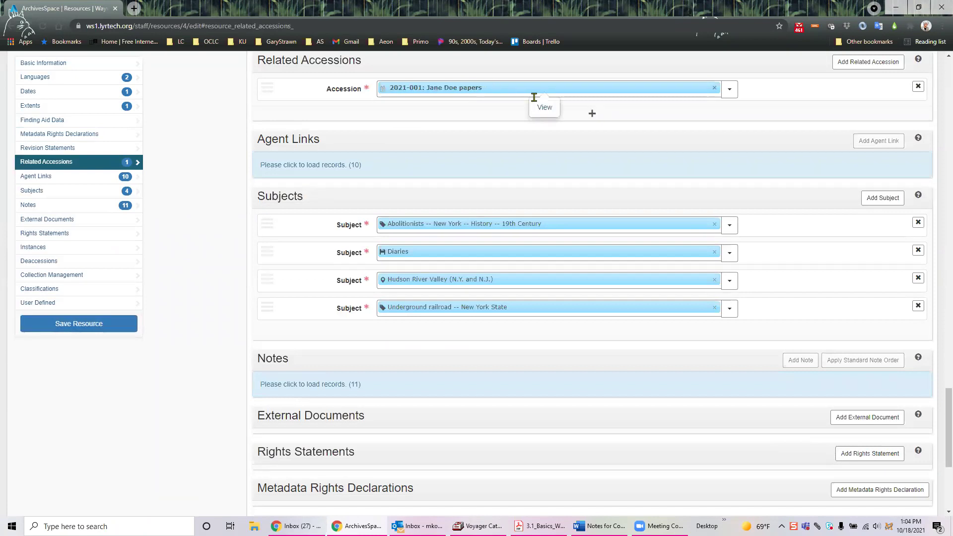
click(543, 109)
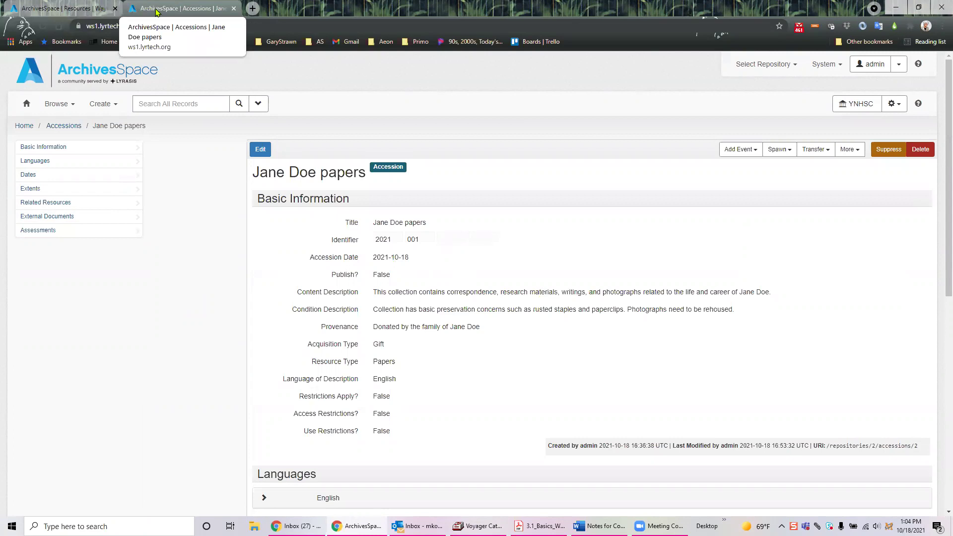
click(74, 9)
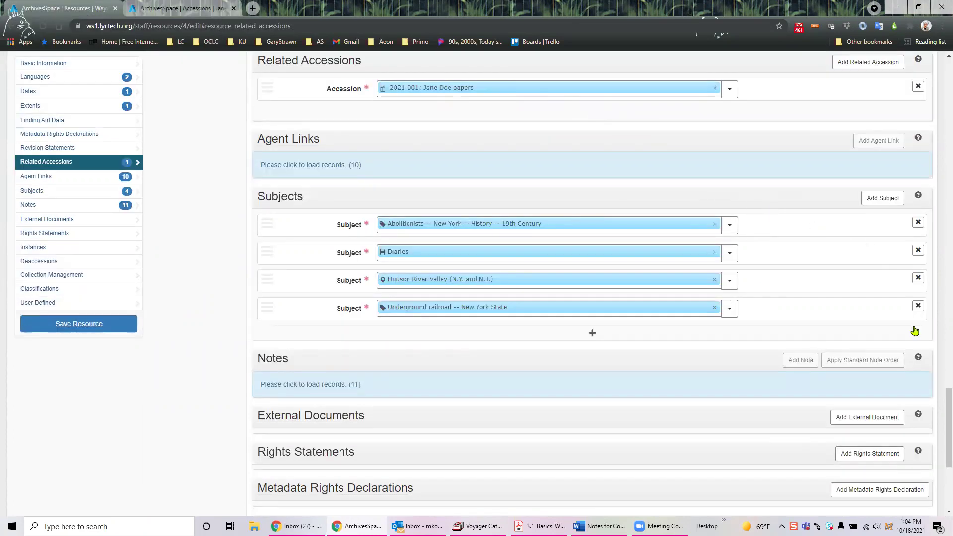
drag(939, 407, 950, 70)
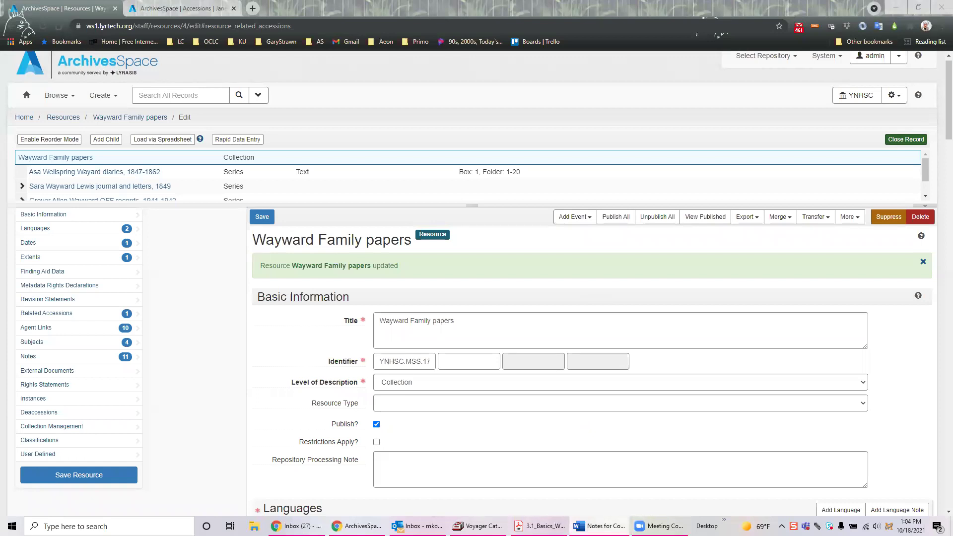
mouse_move(599, 526)
Load the resource's ten linked agents and view the first creator agent's record in a new tab.
click(91, 328)
click(332, 85)
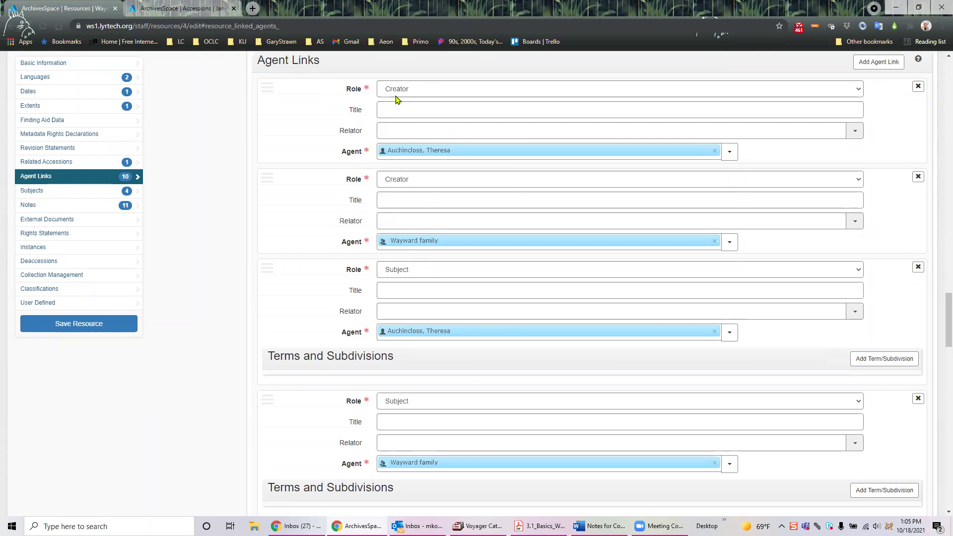
click(455, 151)
click(542, 166)
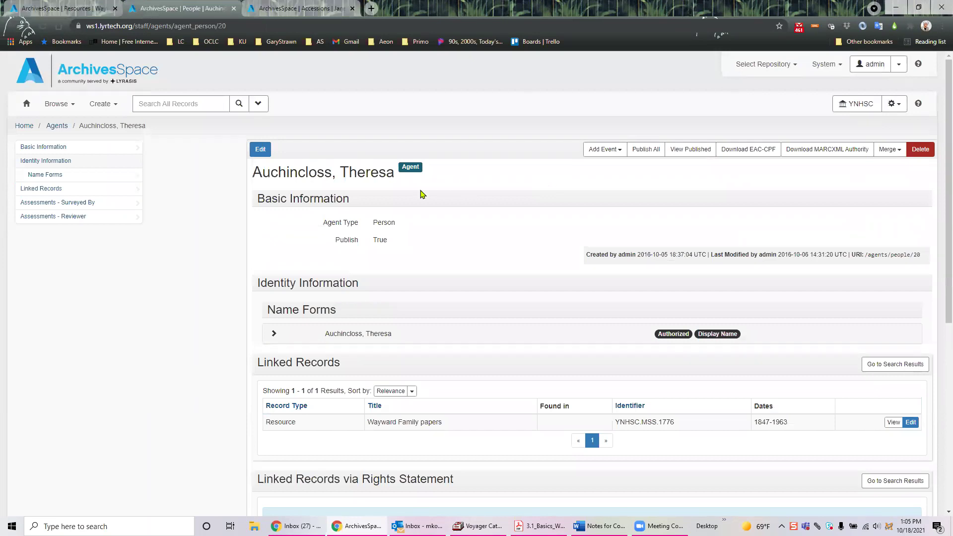
Switch back to the Wayward Family papers edit form tab.
click(60, 9)
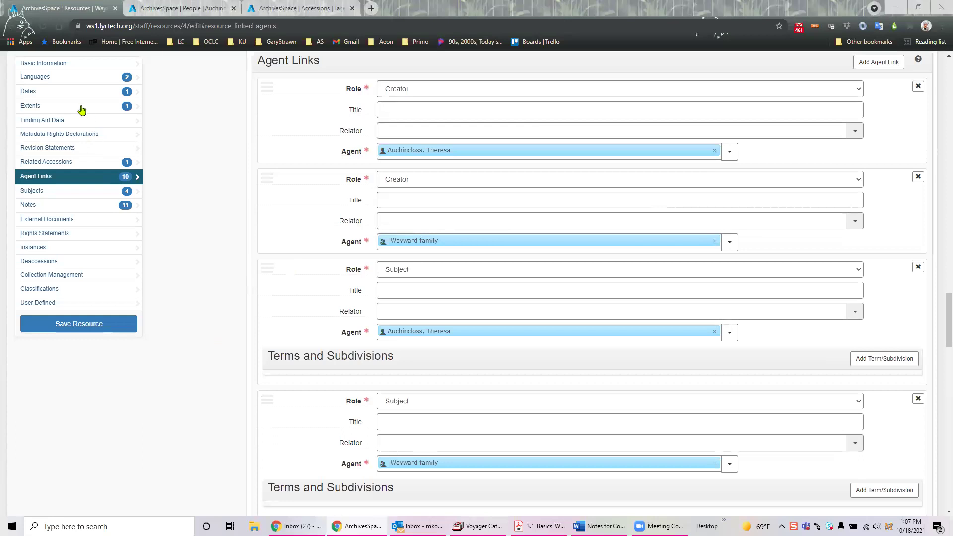
Save Wayward Family papers with Ctrl+S and drag the tree splitter down to list all four series.
click(63, 69)
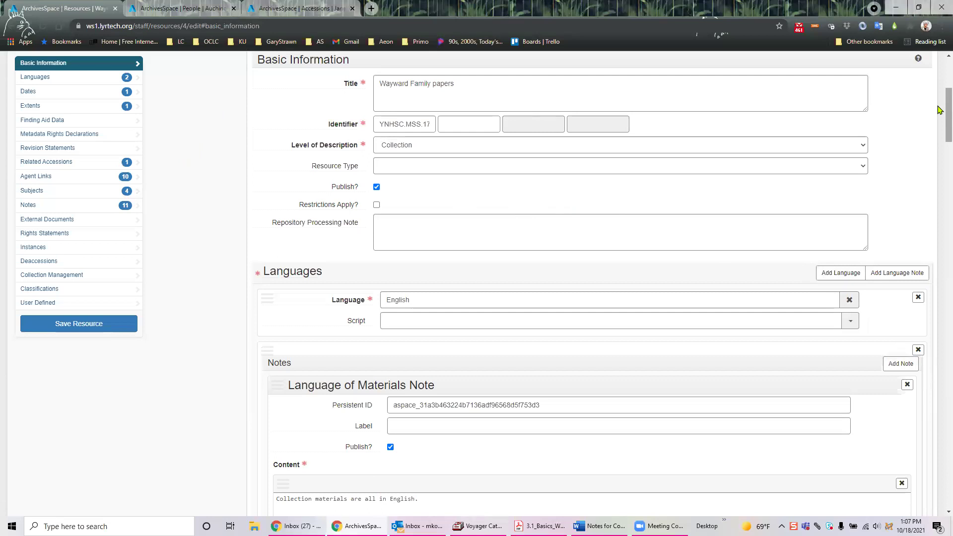
key(ctrl+s)
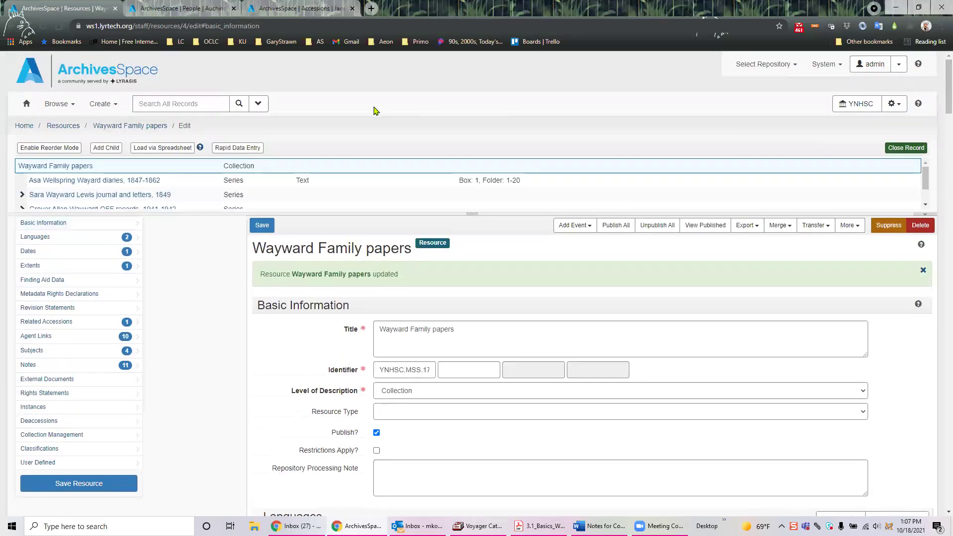
drag(472, 214, 480, 242)
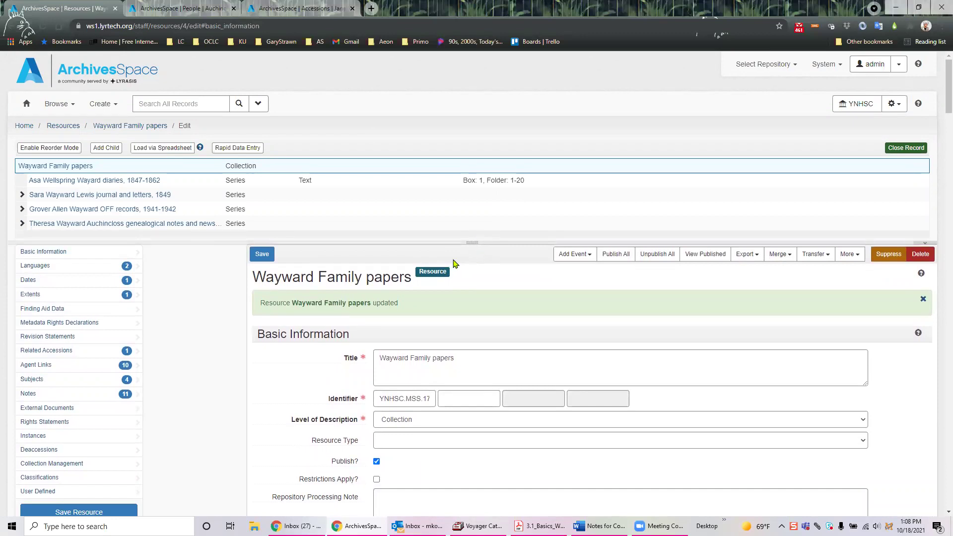
scroll(477, 248, down, 4)
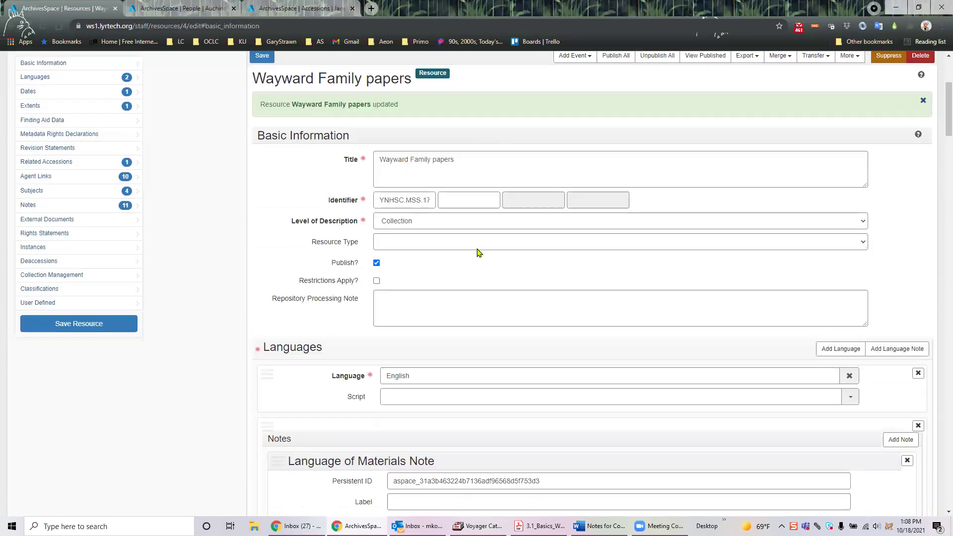
scroll(465, 257, up, 4)
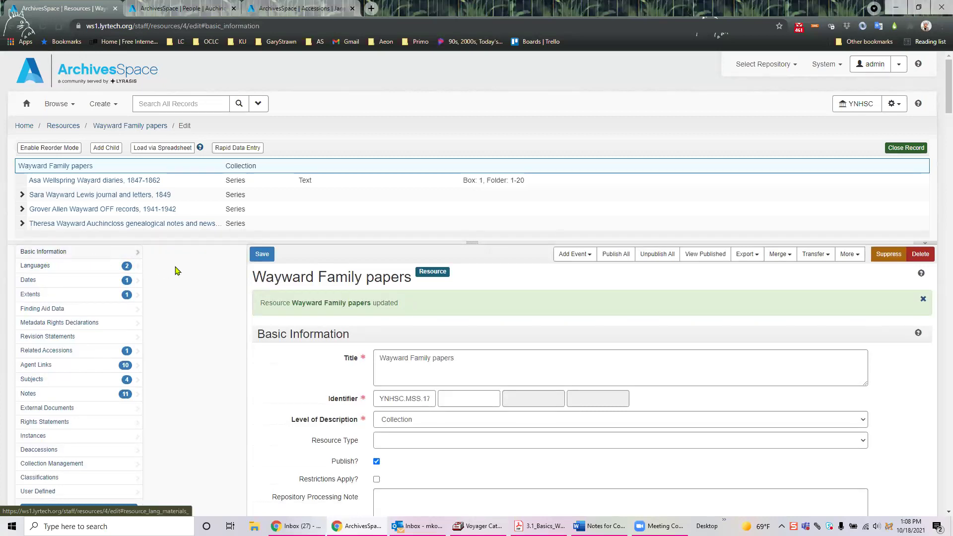
click(74, 324)
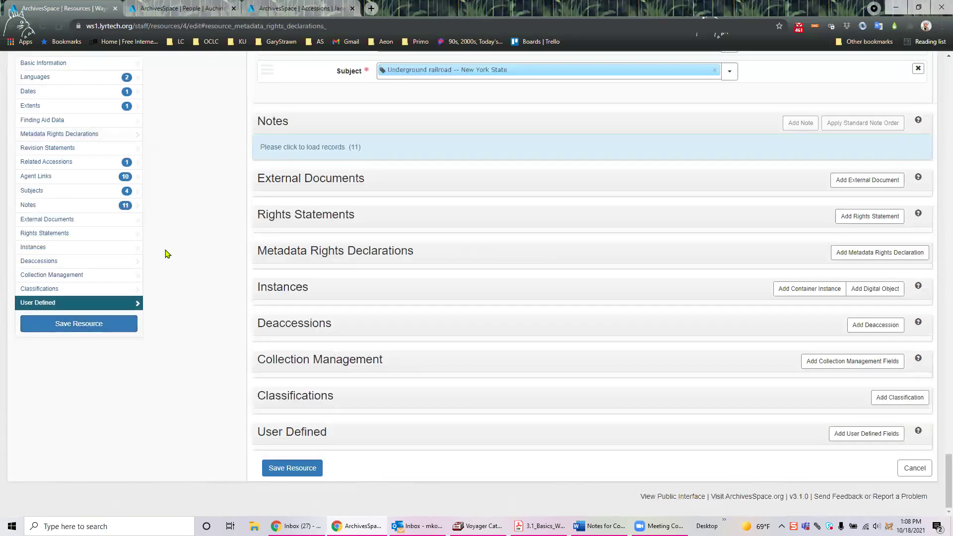
scroll(166, 253, up, 5)
click(56, 65)
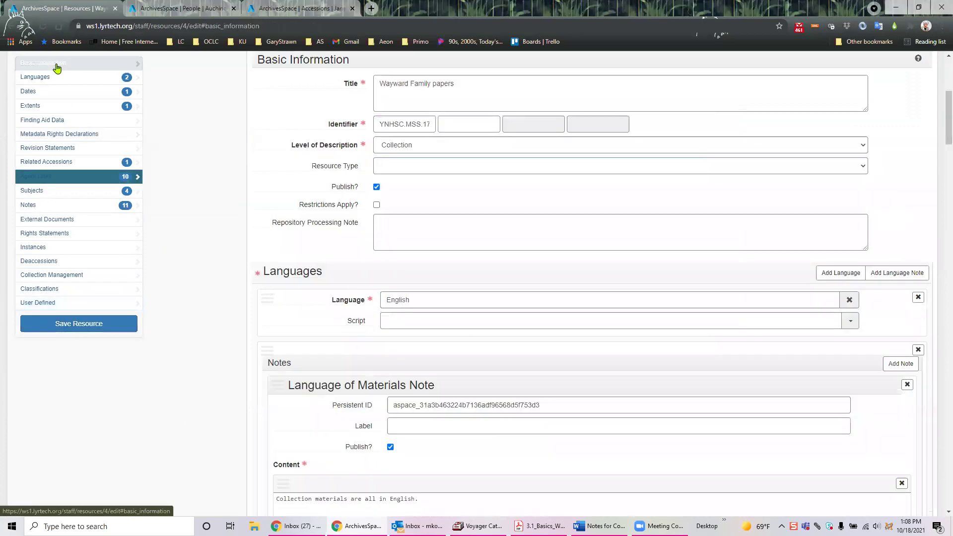
scroll(940, 120, up, 1)
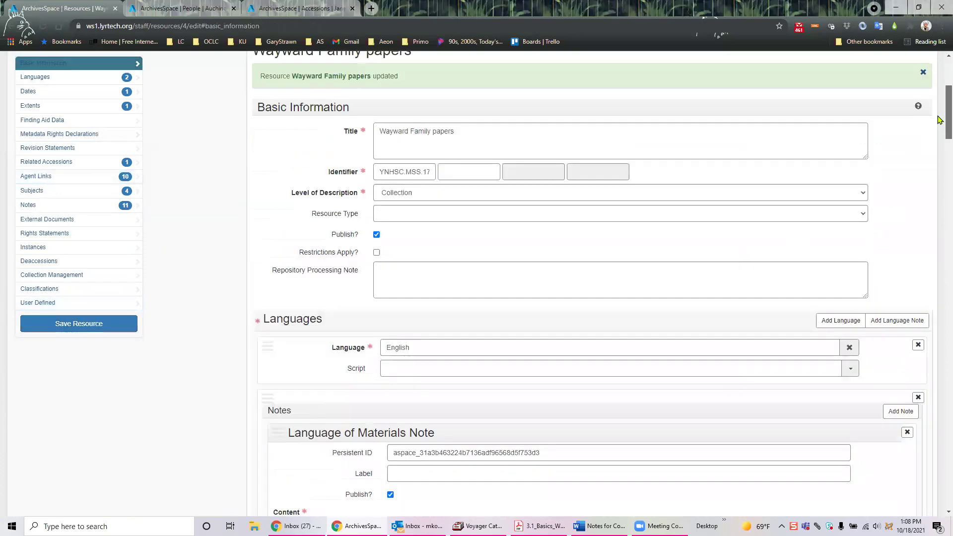
scroll(939, 120, up, 5)
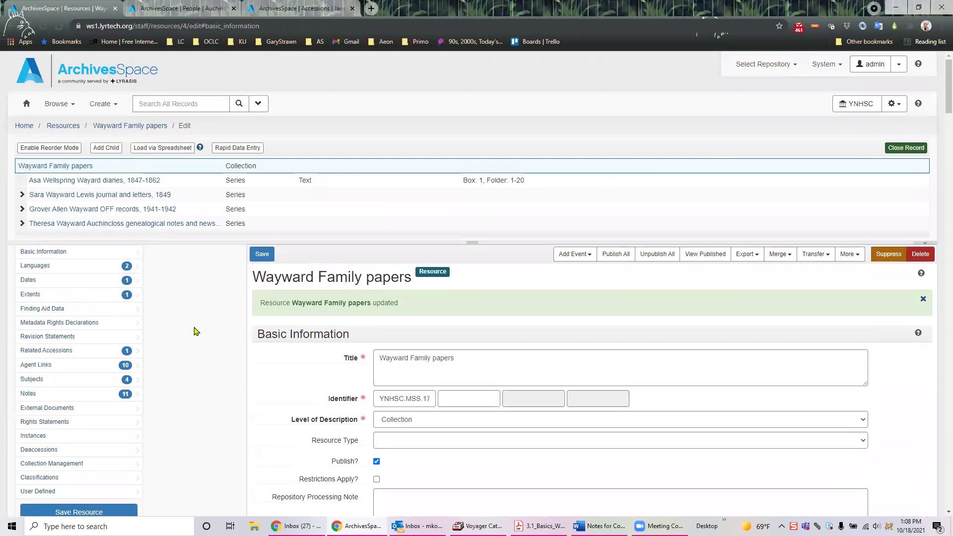